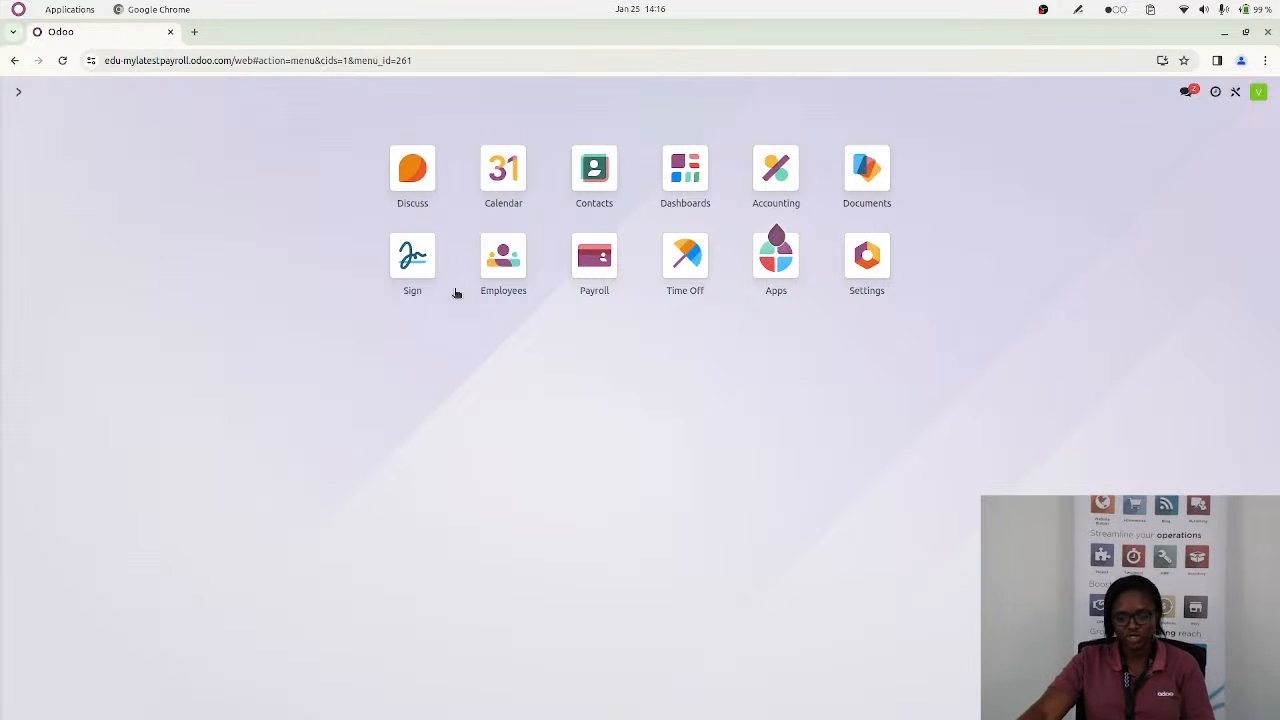
Open the Employees app, check the blank form for a new employee, and discard it
click(502, 274)
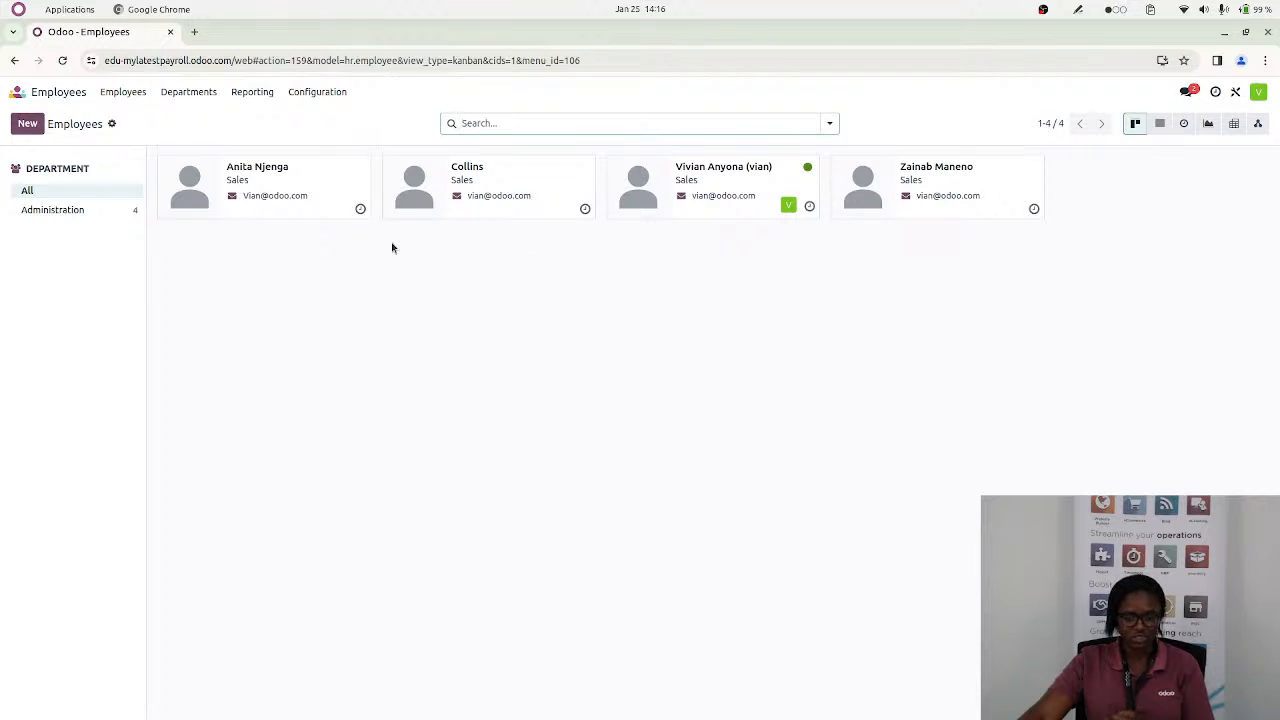
click(274, 186)
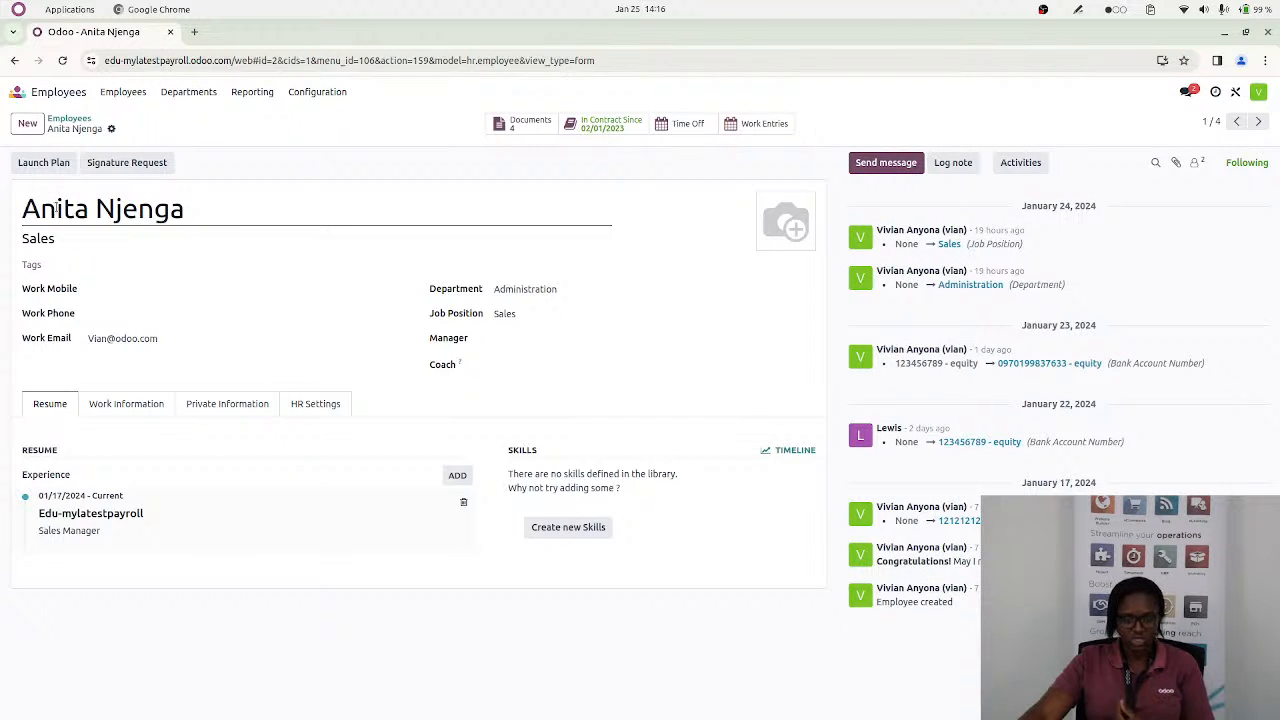
click(27, 124)
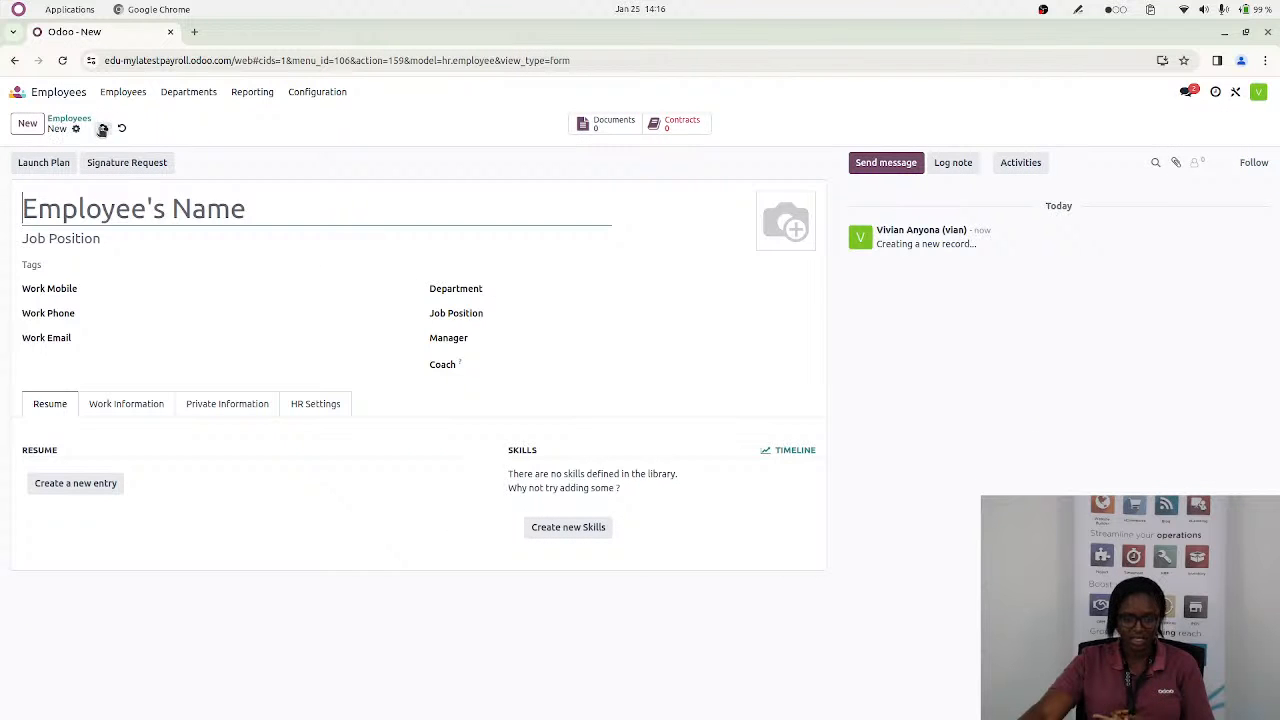
click(120, 128)
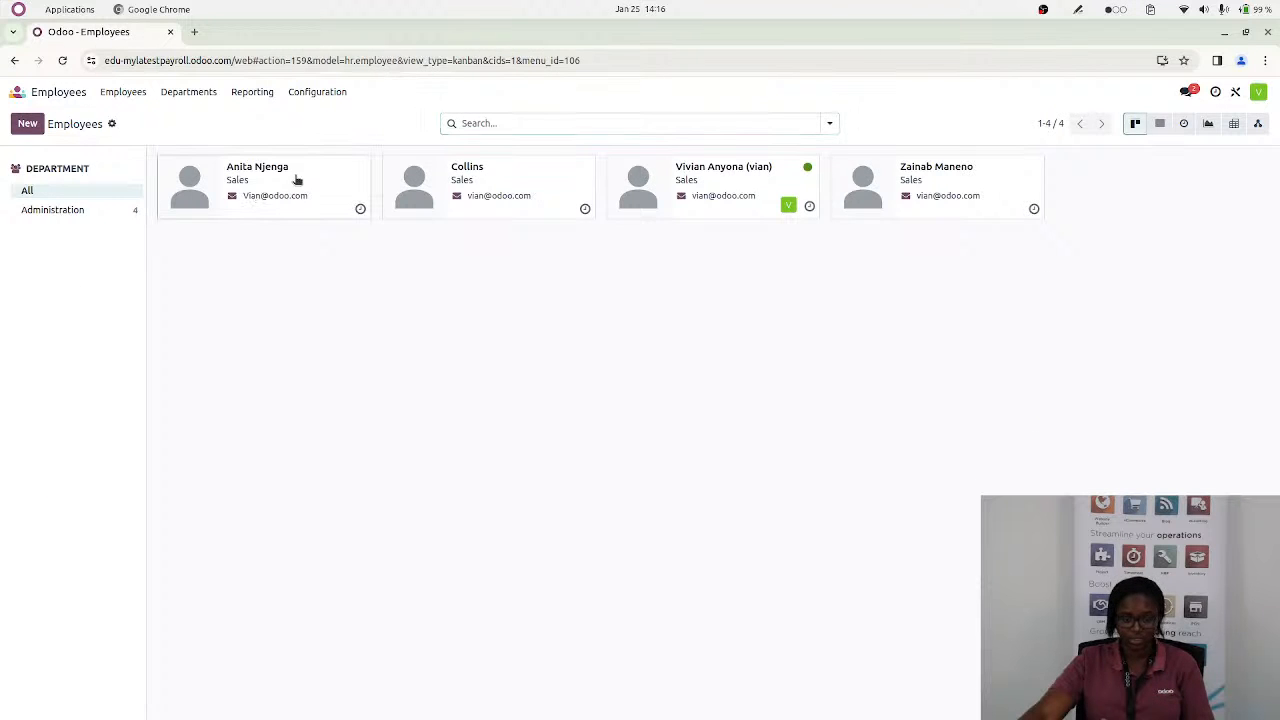
Open the first employee's record and review its work information and private information, including bank account and citizenship fields
click(297, 179)
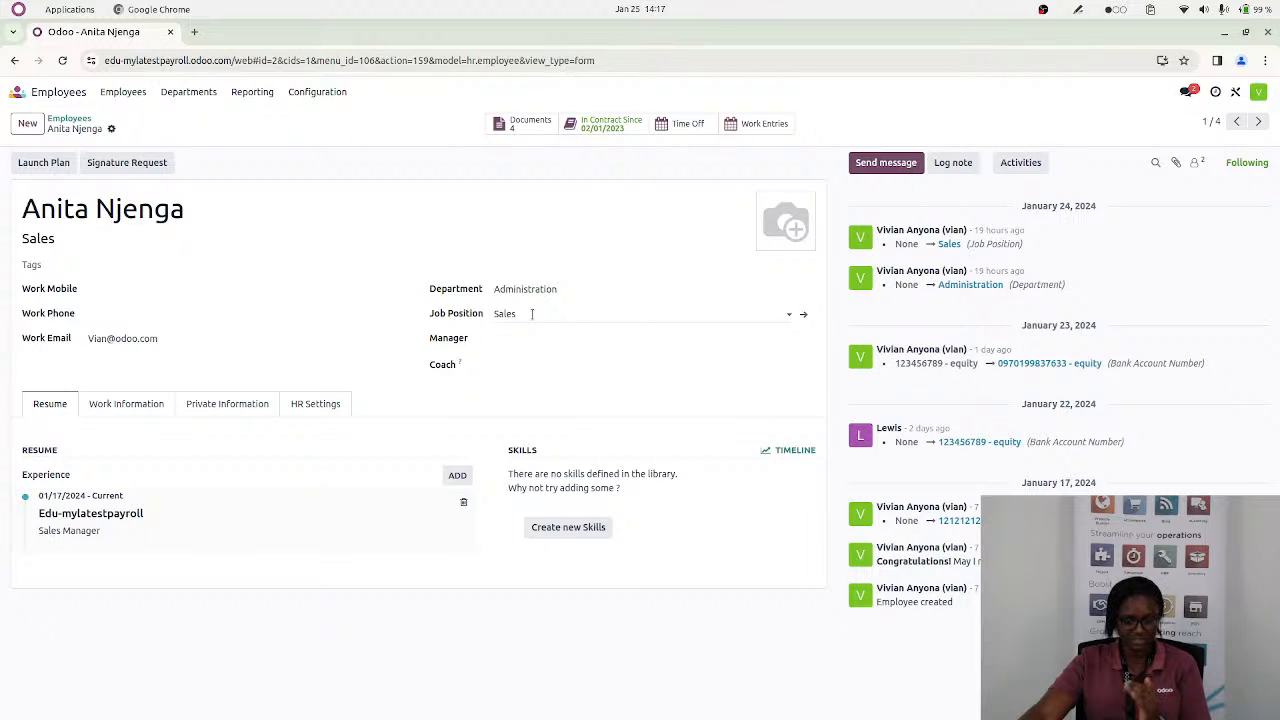
click(138, 408)
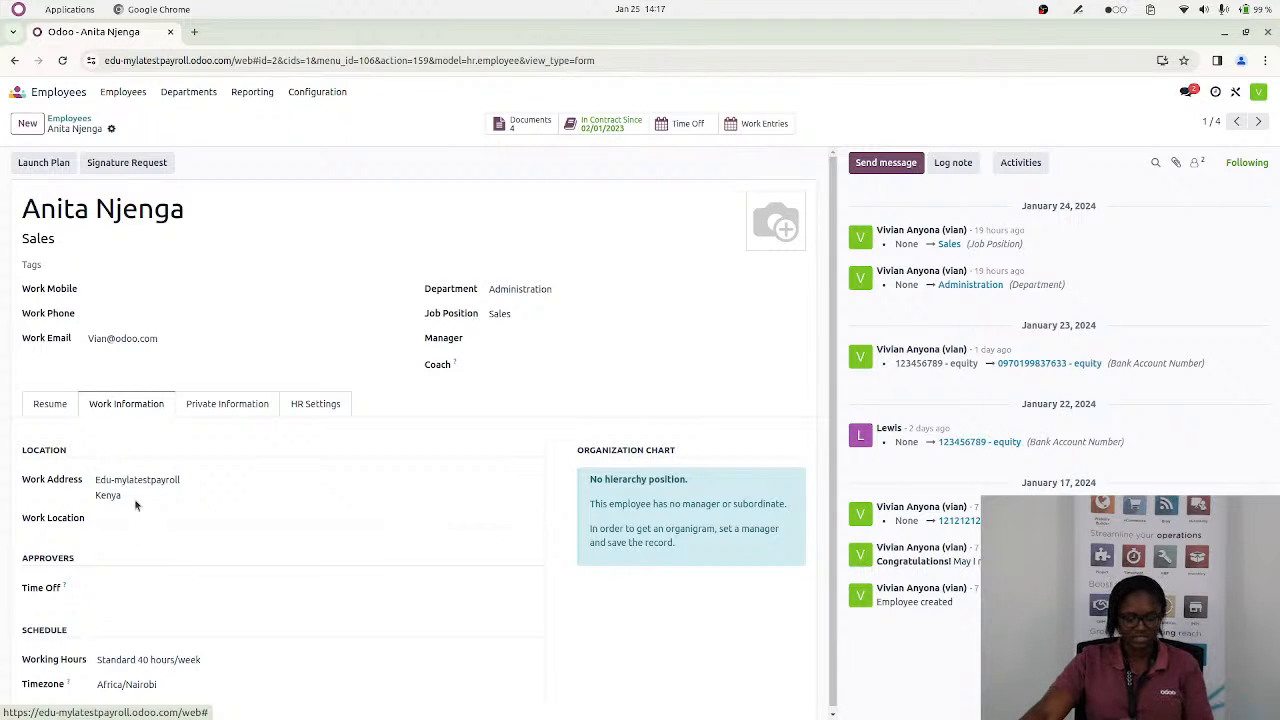
click(213, 409)
scroll(251, 600, down, 2)
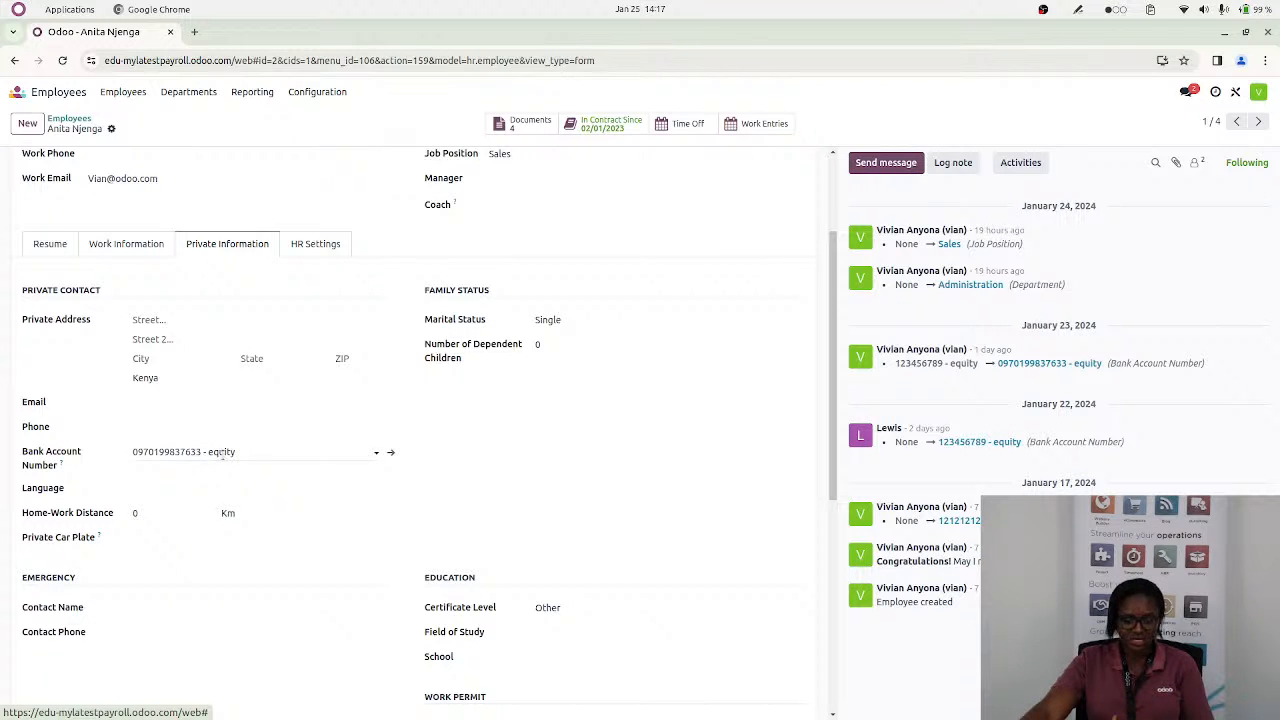
scroll(222, 506, down, 4)
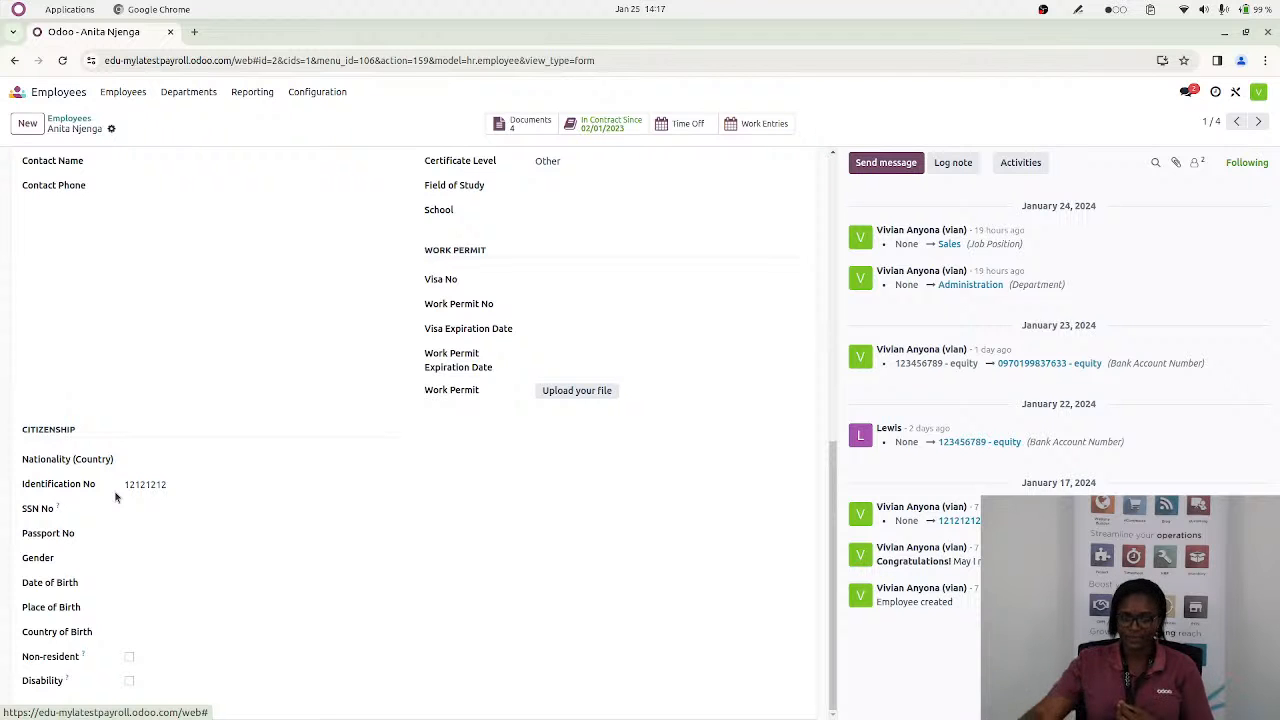
scroll(115, 497, up, 6)
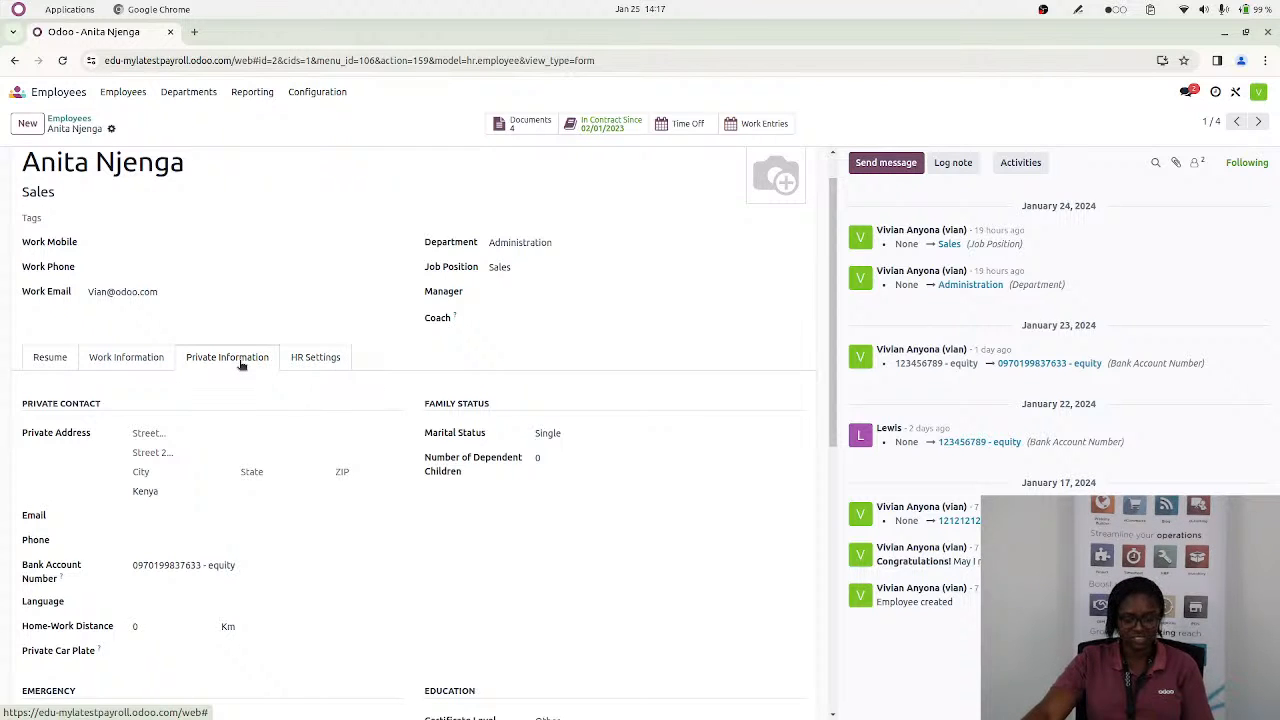
Review the employee's HR settings, including the payroll registration, NSSF, KRA PIN and NHIF fields
click(314, 362)
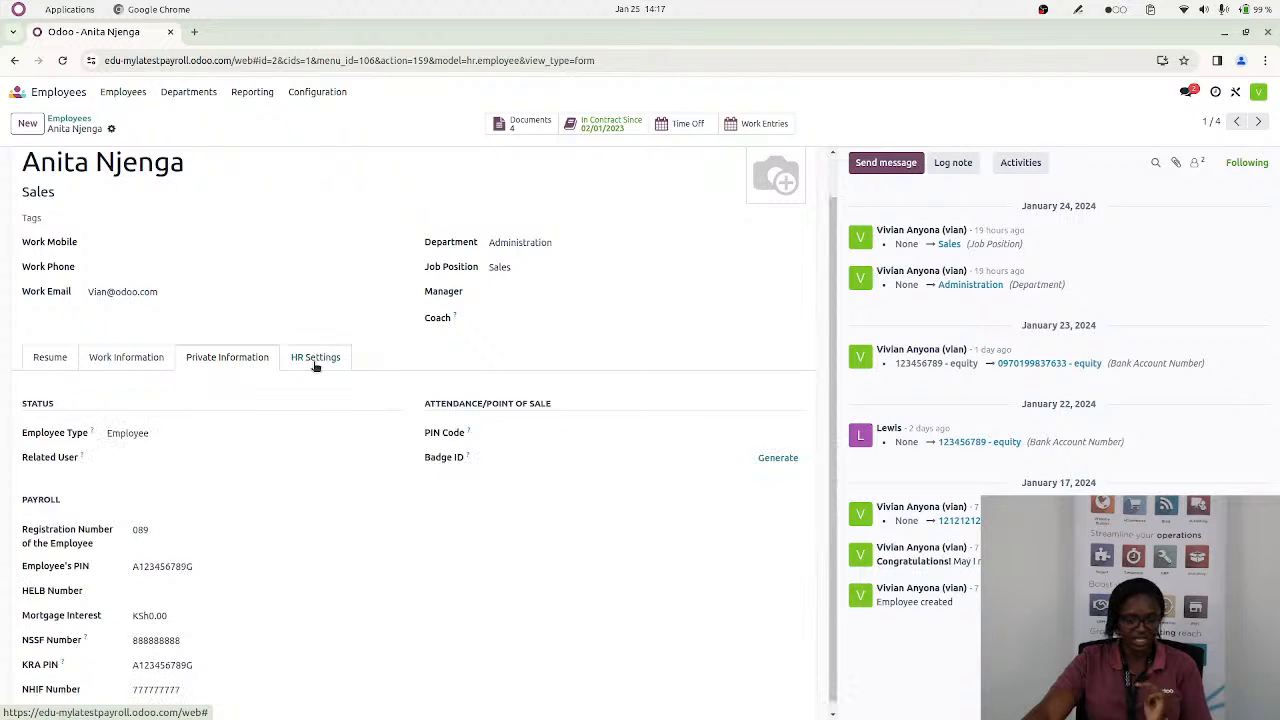
scroll(282, 472, down, 1)
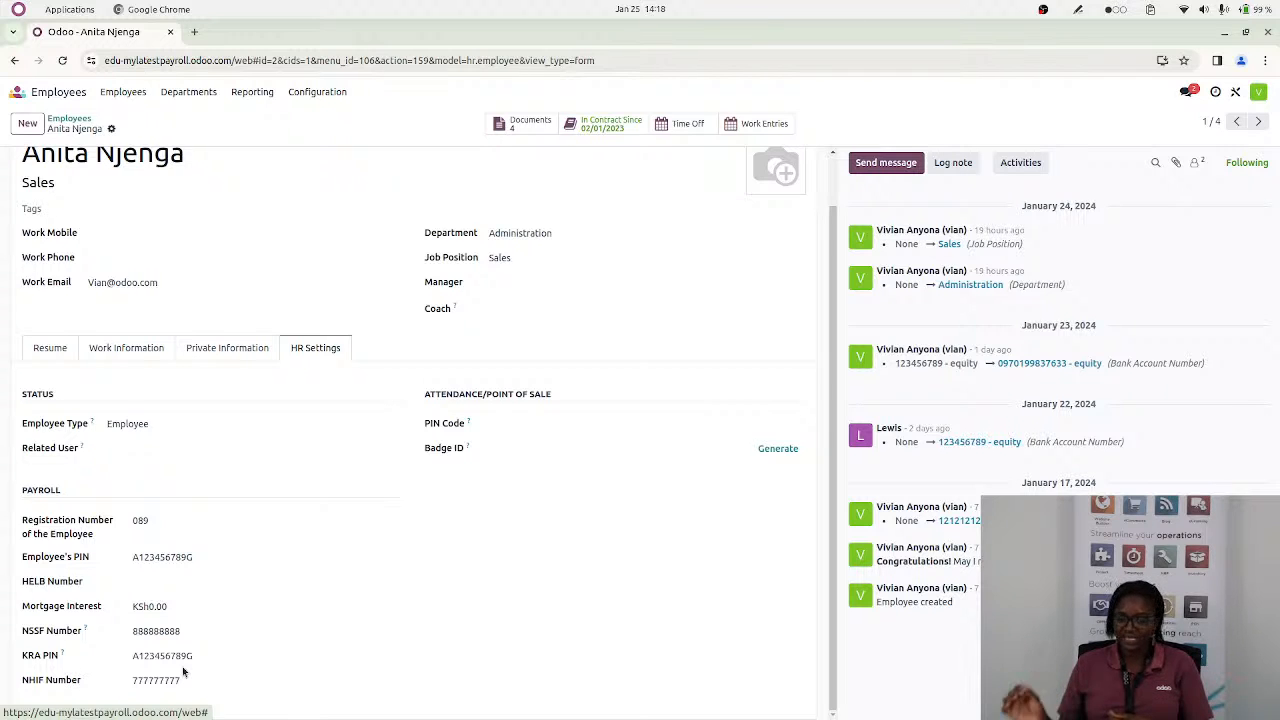
scroll(165, 333, up, 1)
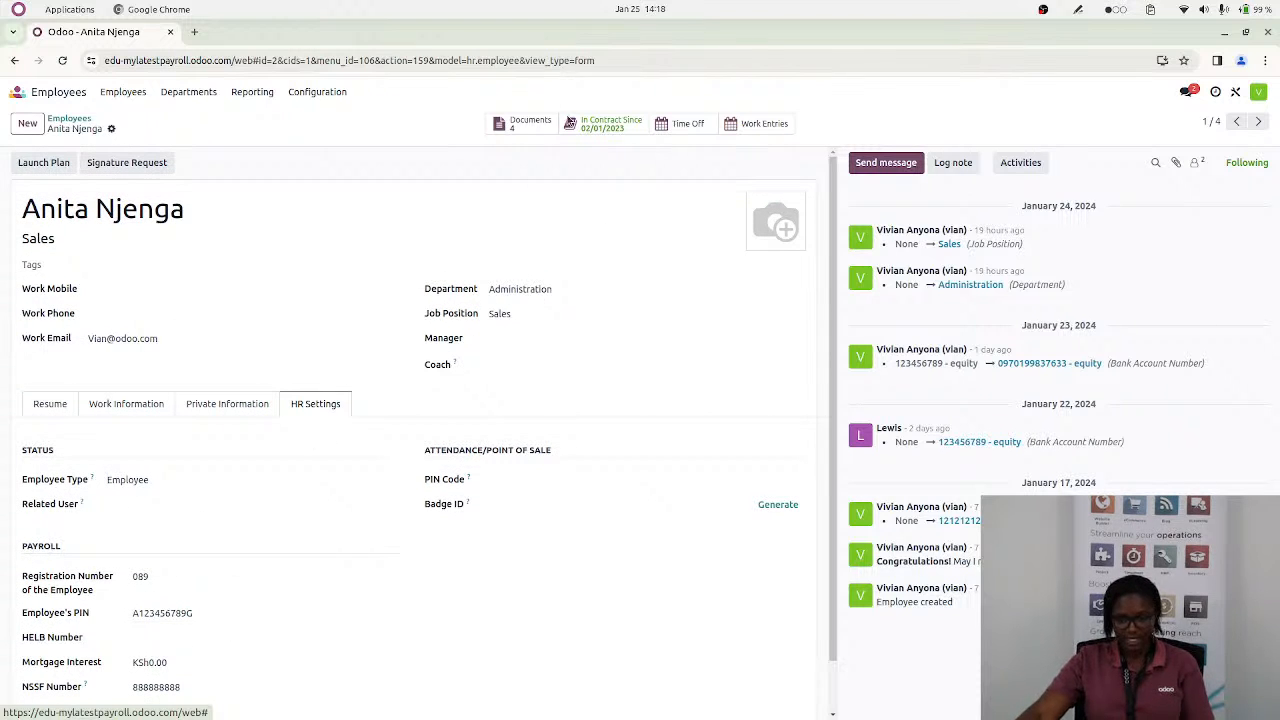
Open the employee's running contract and examine its title and contract start date
click(590, 127)
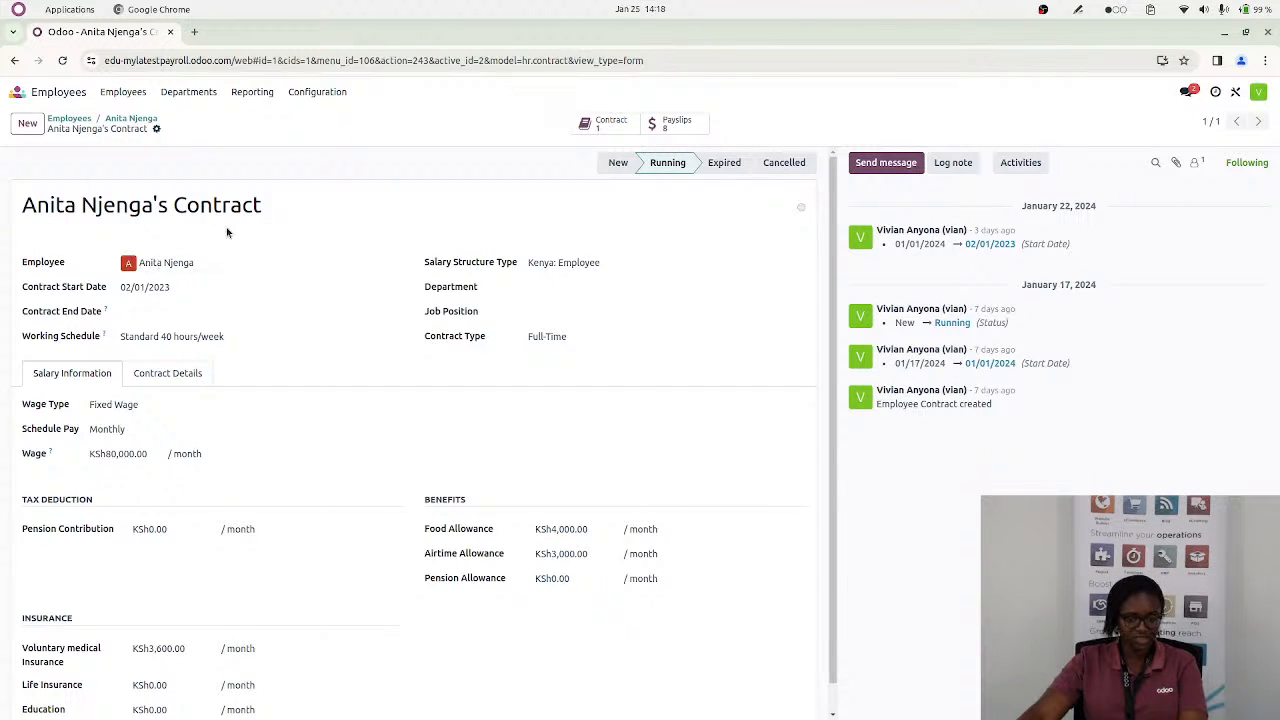
drag(272, 206, 20, 220)
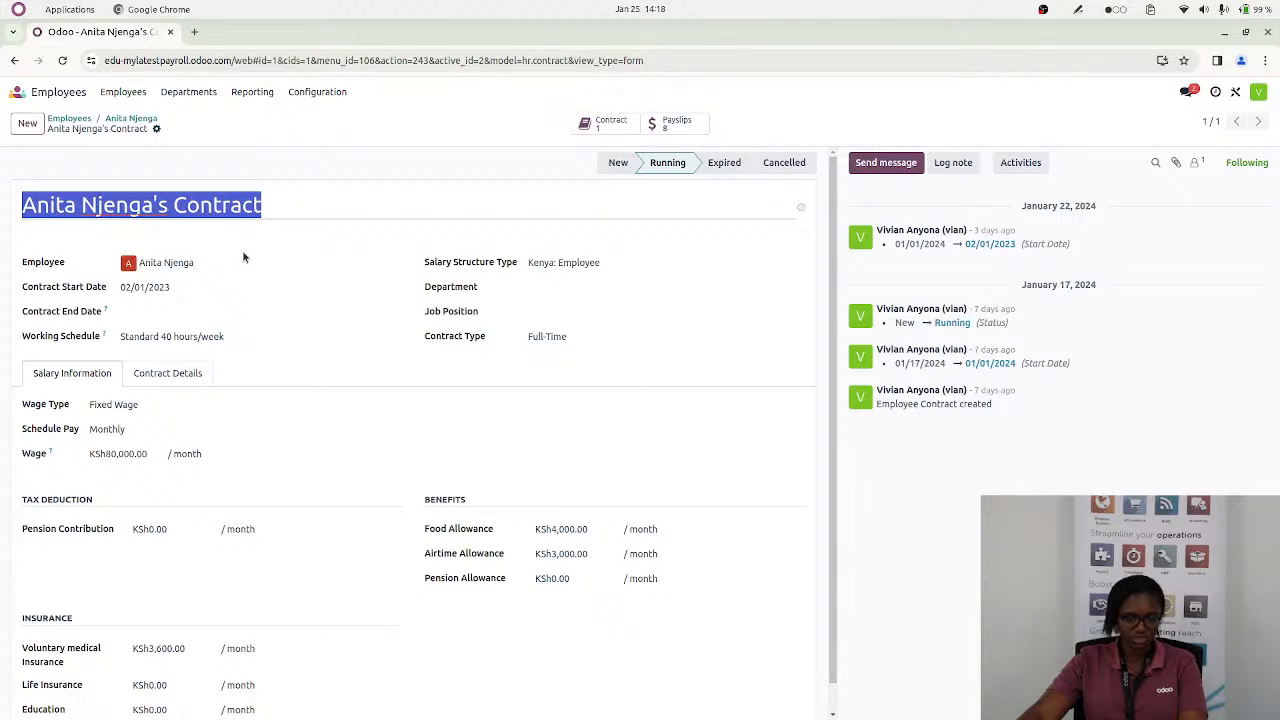
click(69, 288)
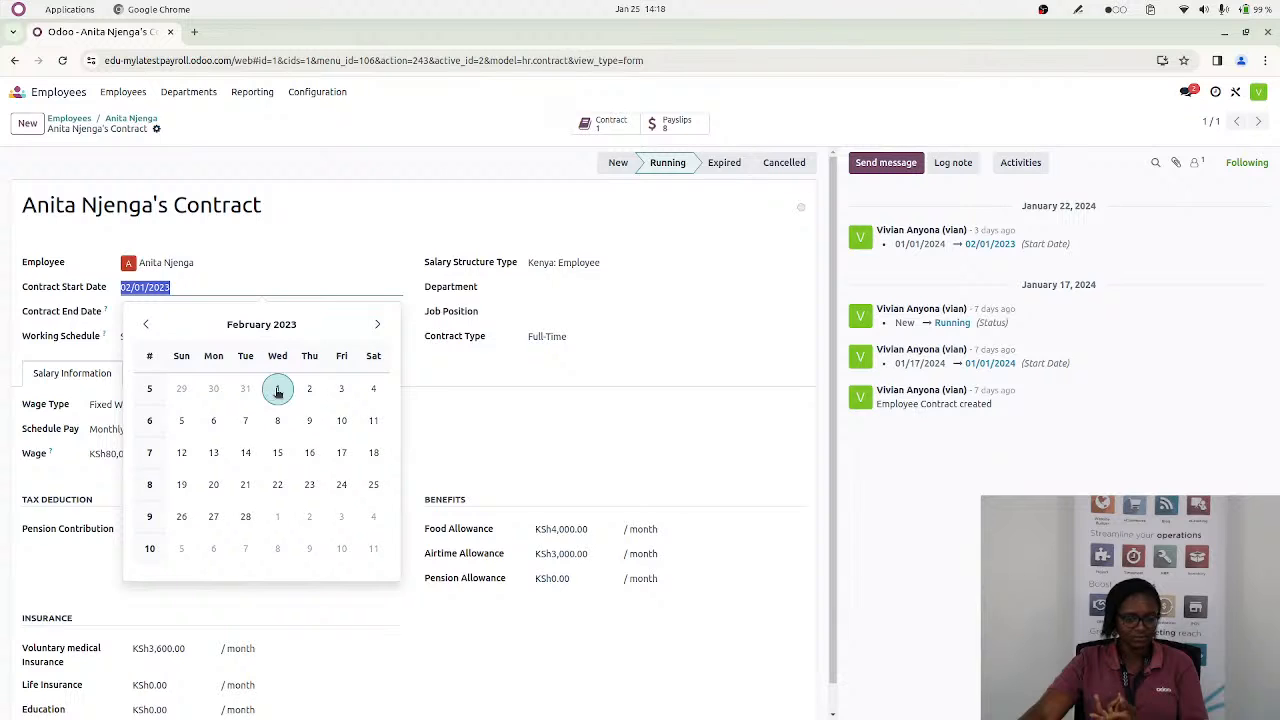
click(302, 209)
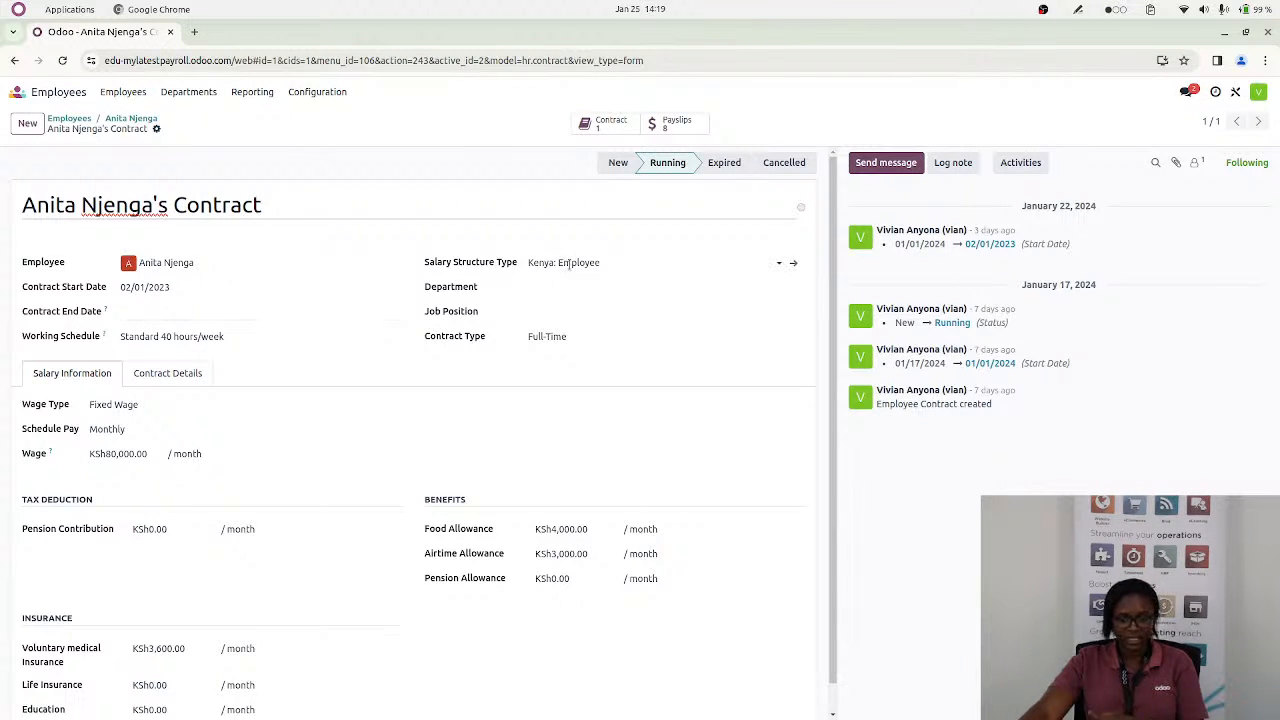
Set the contract's salary structure type to Kenya: Employee and save the contract
click(603, 262)
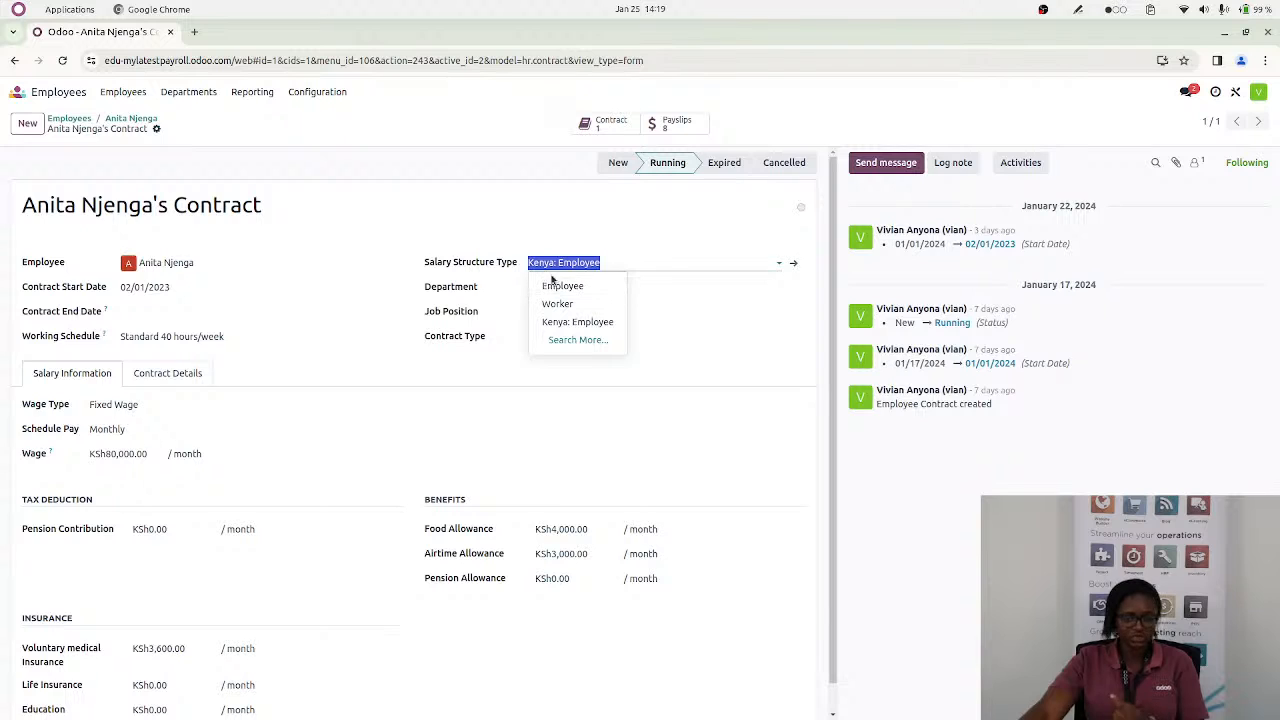
click(586, 327)
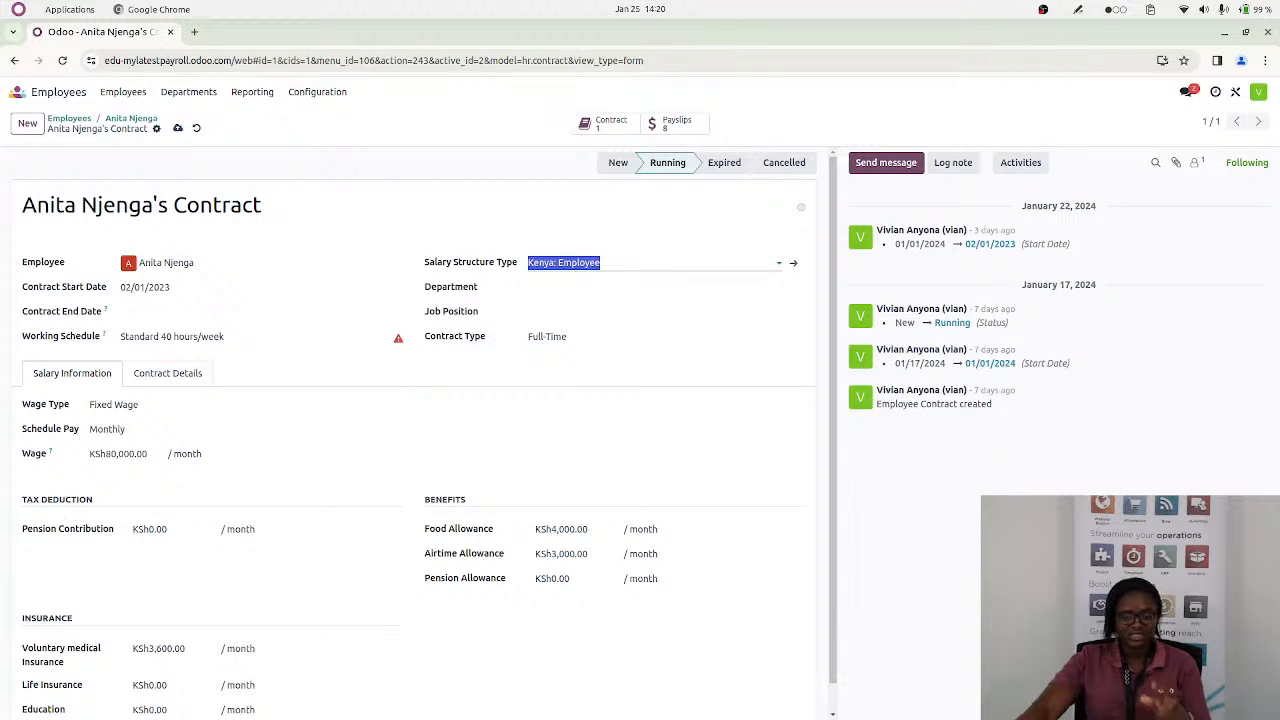
scroll(277, 496, down, 1)
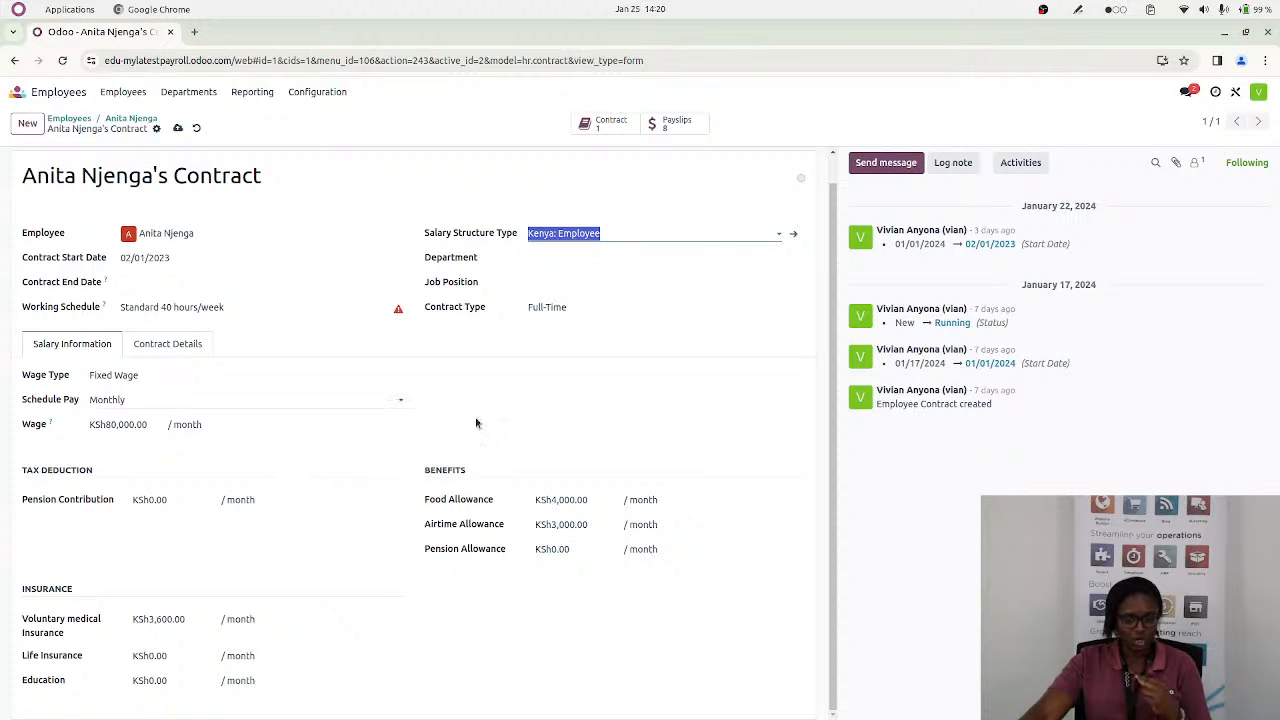
click(177, 131)
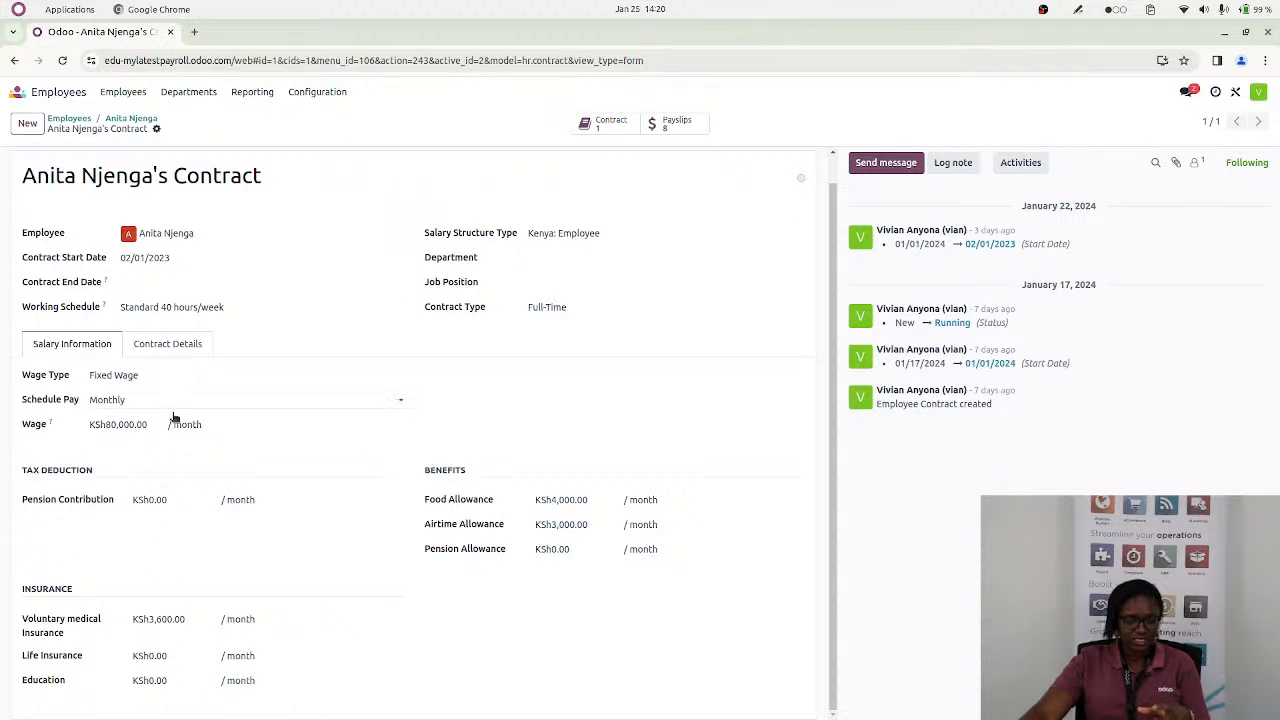
click(133, 424)
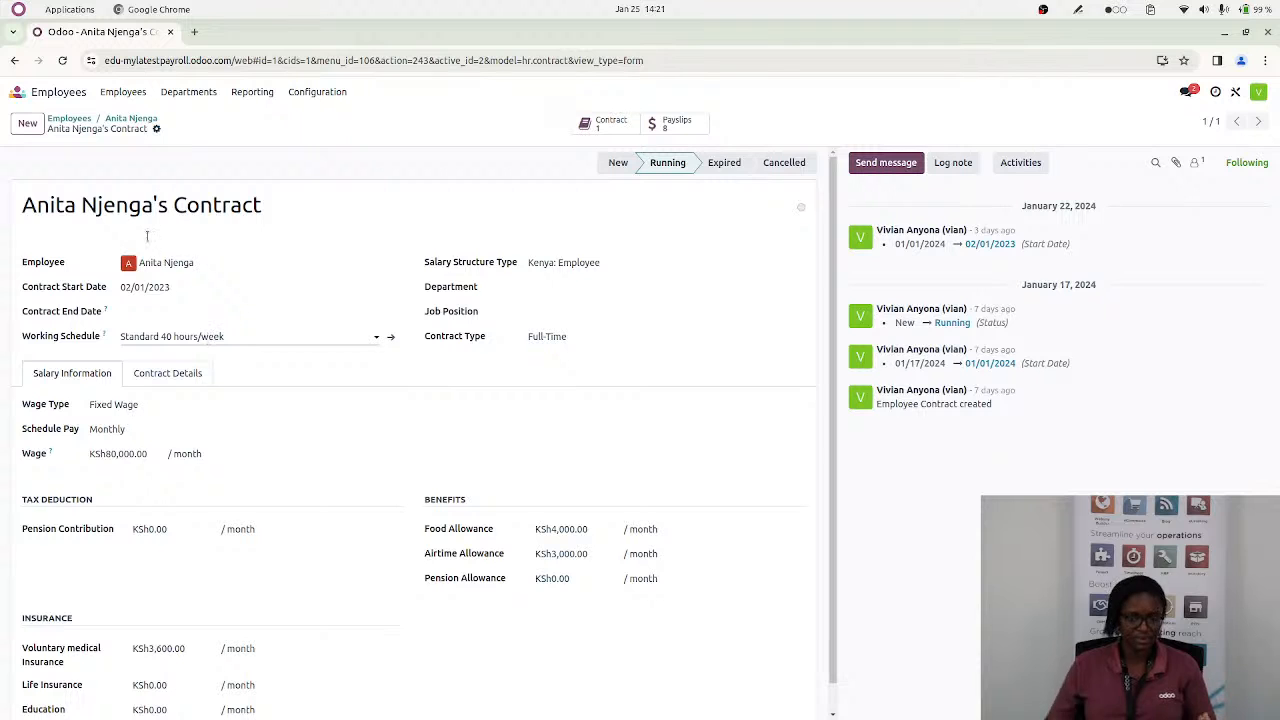
Switch to the Payroll app, open the work entries and remove the Conflicting filter to list all employees
click(17, 91)
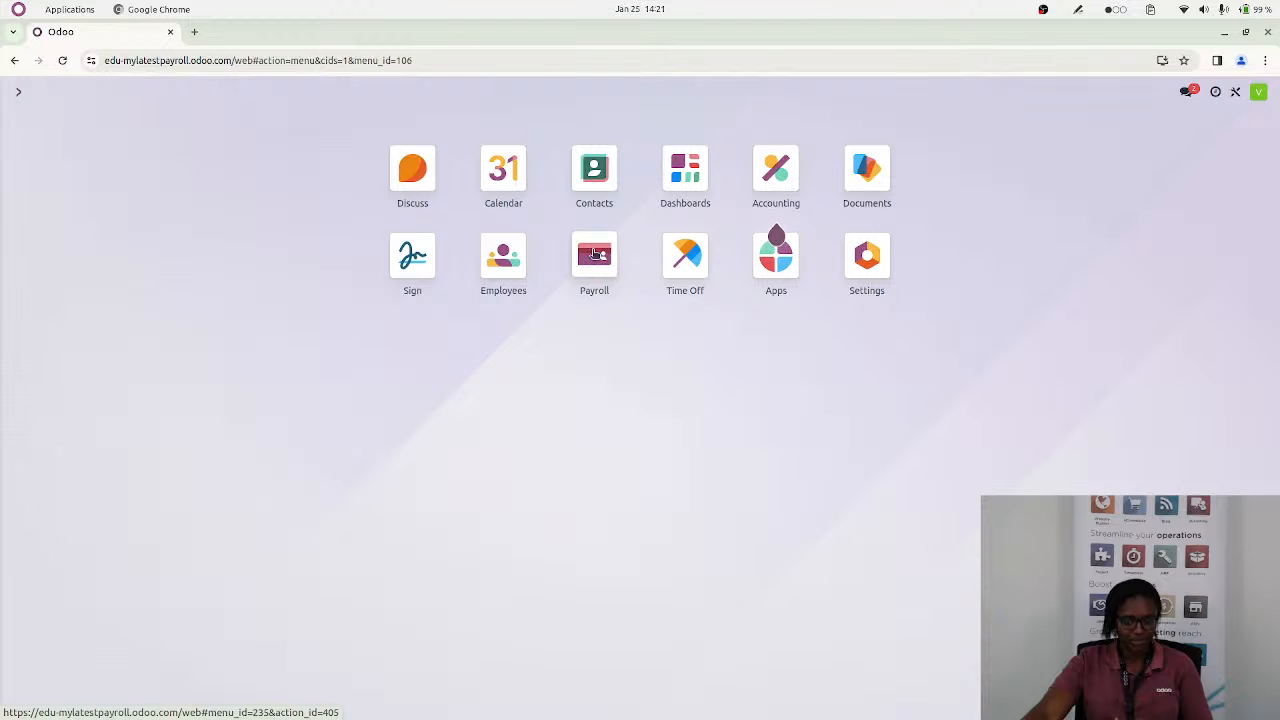
click(590, 274)
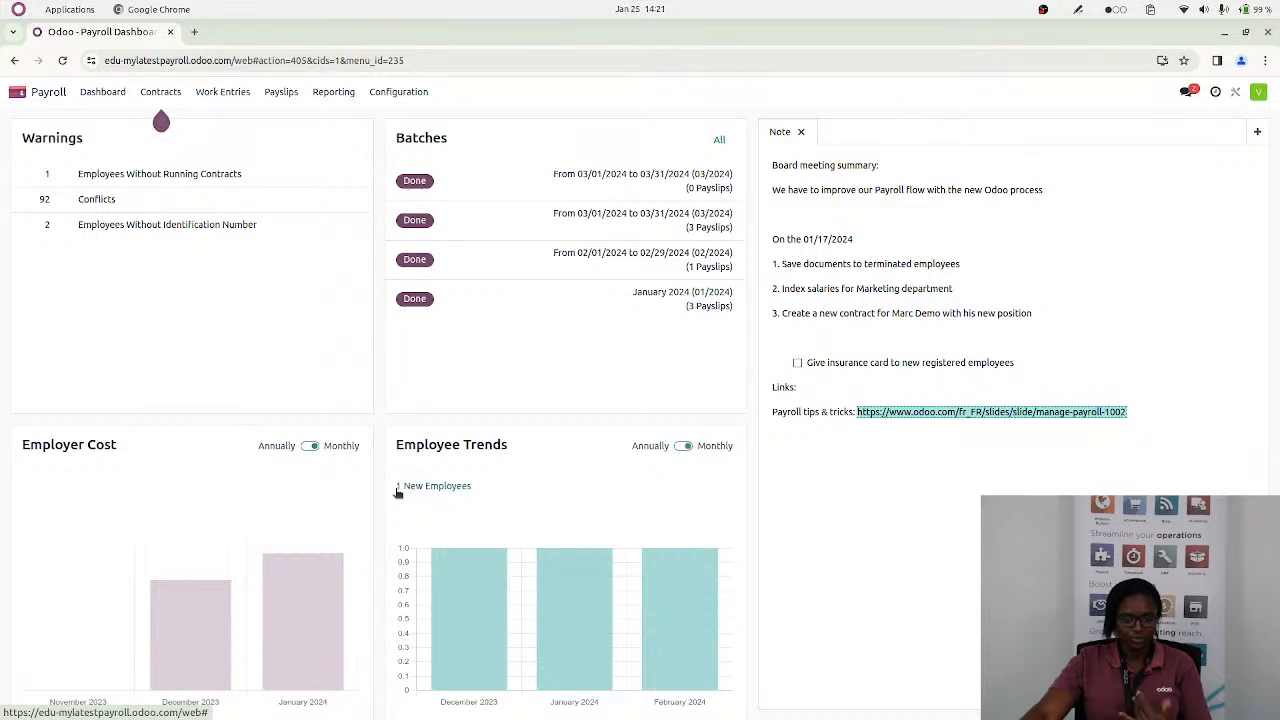
click(220, 94)
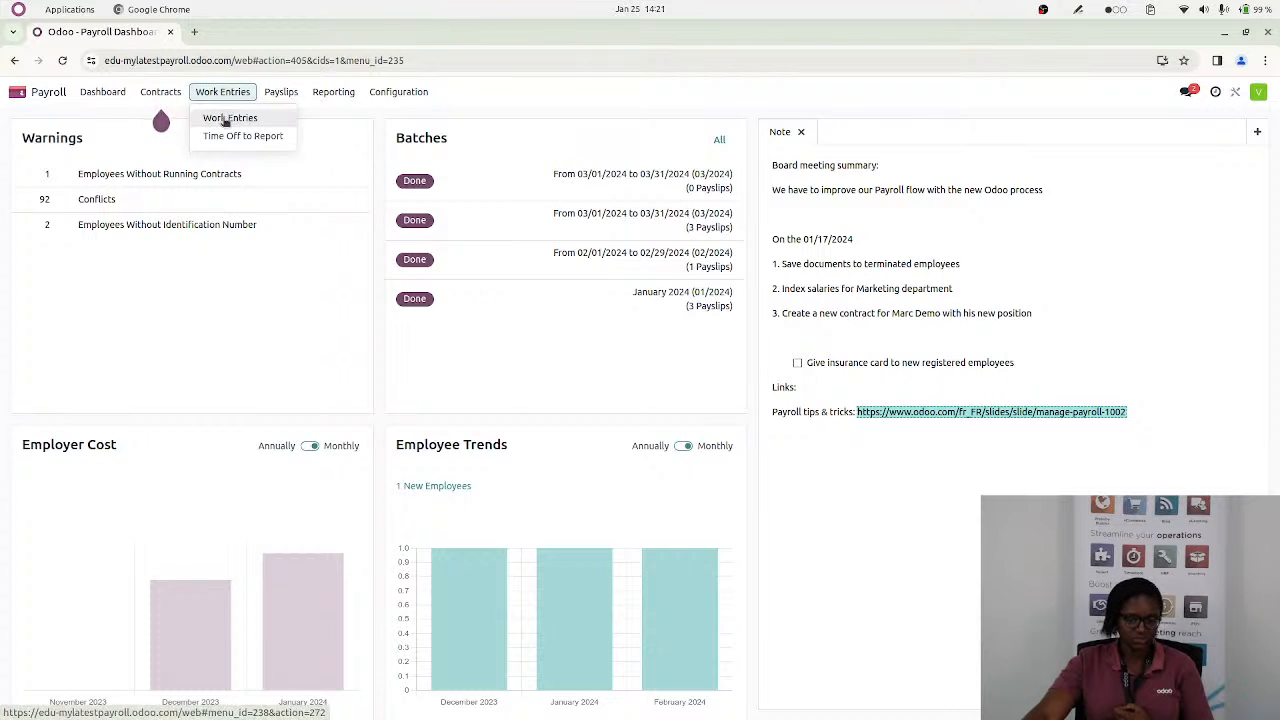
click(226, 119)
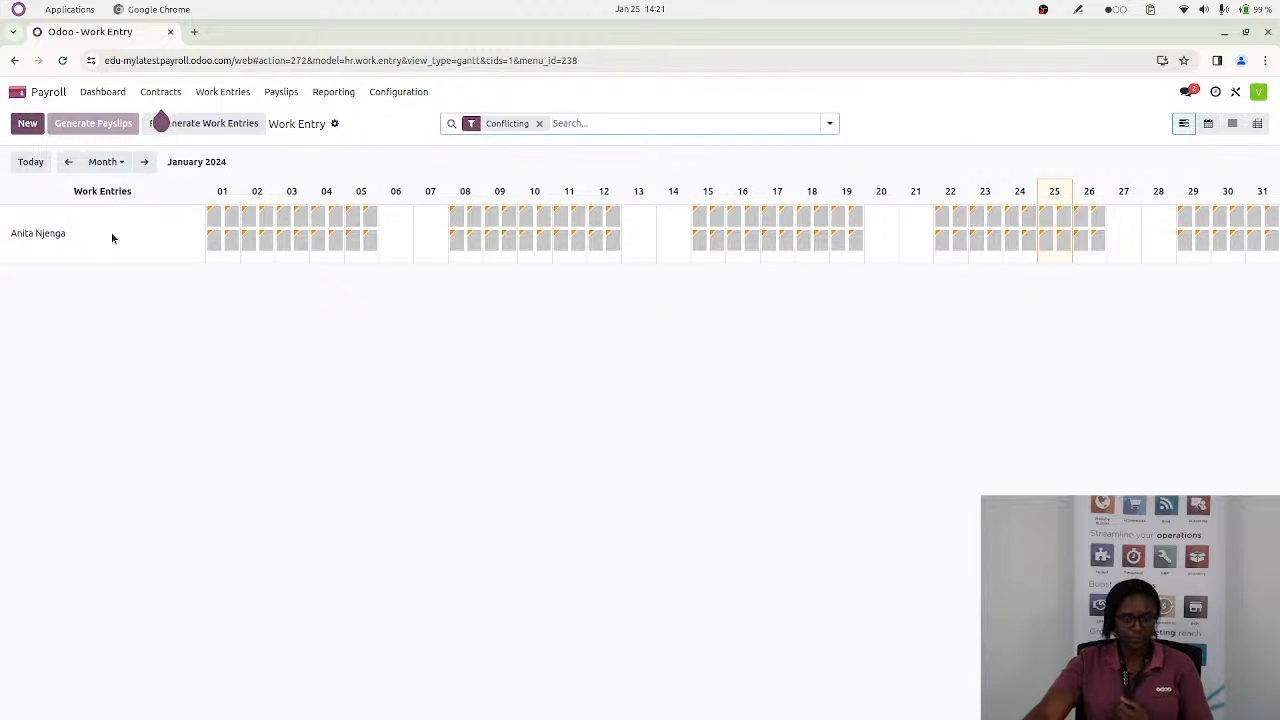
click(538, 123)
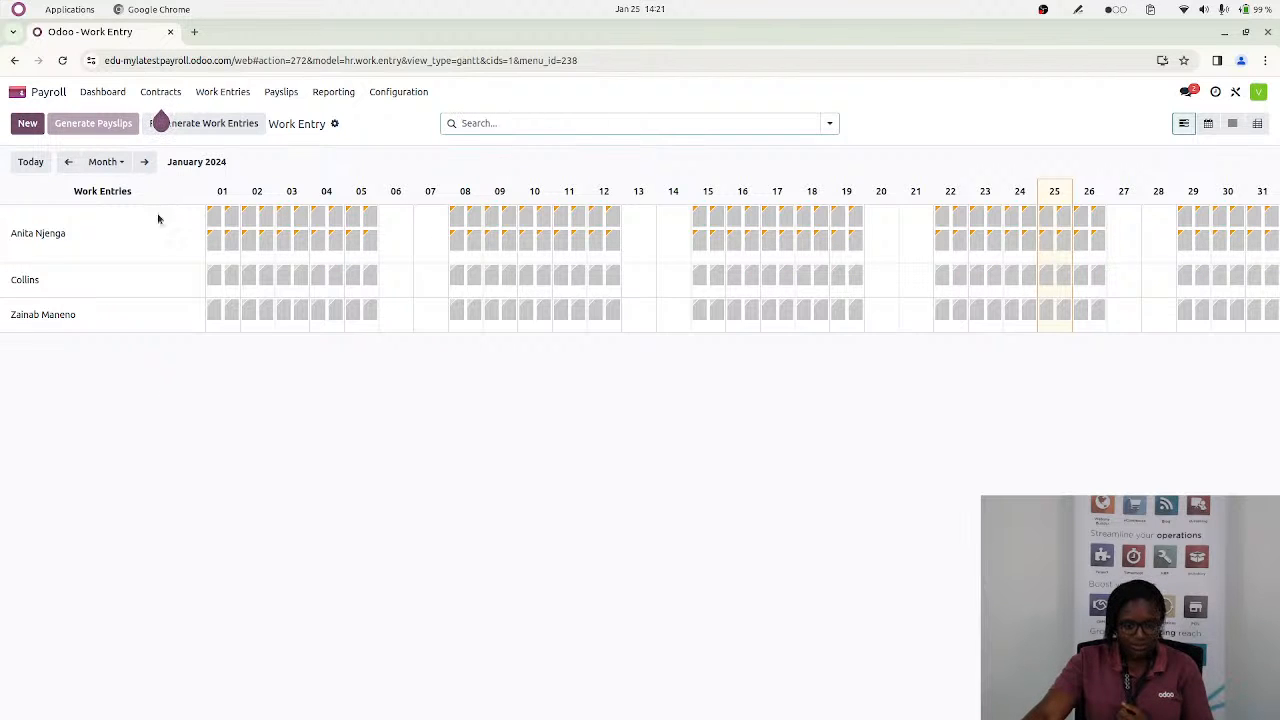
Compare the employees' work entries for December 2023 and November 2023, ending on November
click(68, 163)
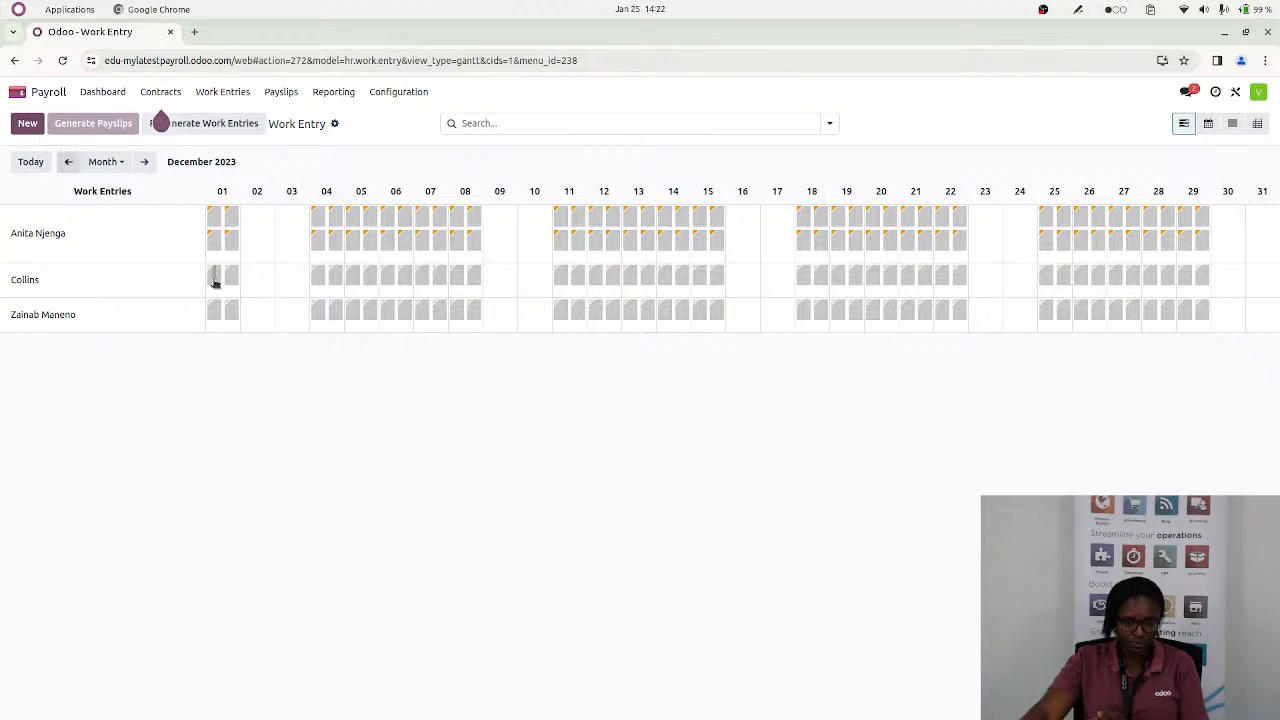
click(70, 162)
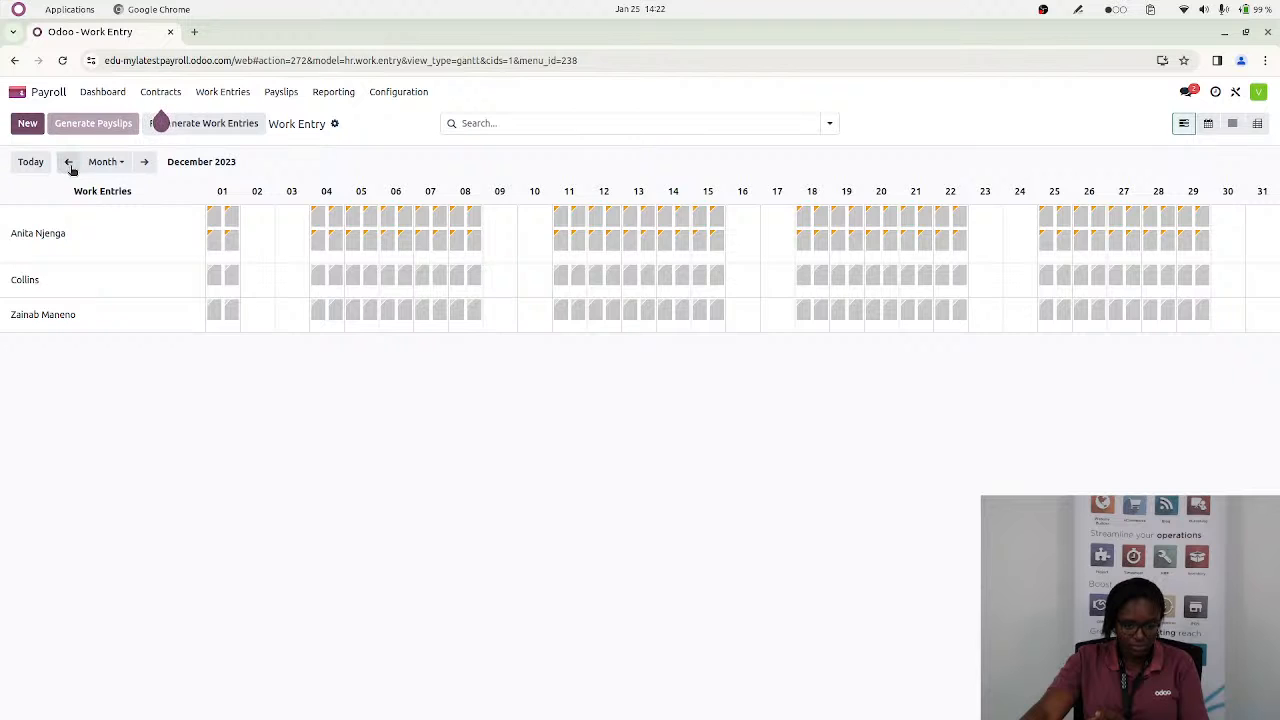
click(145, 163)
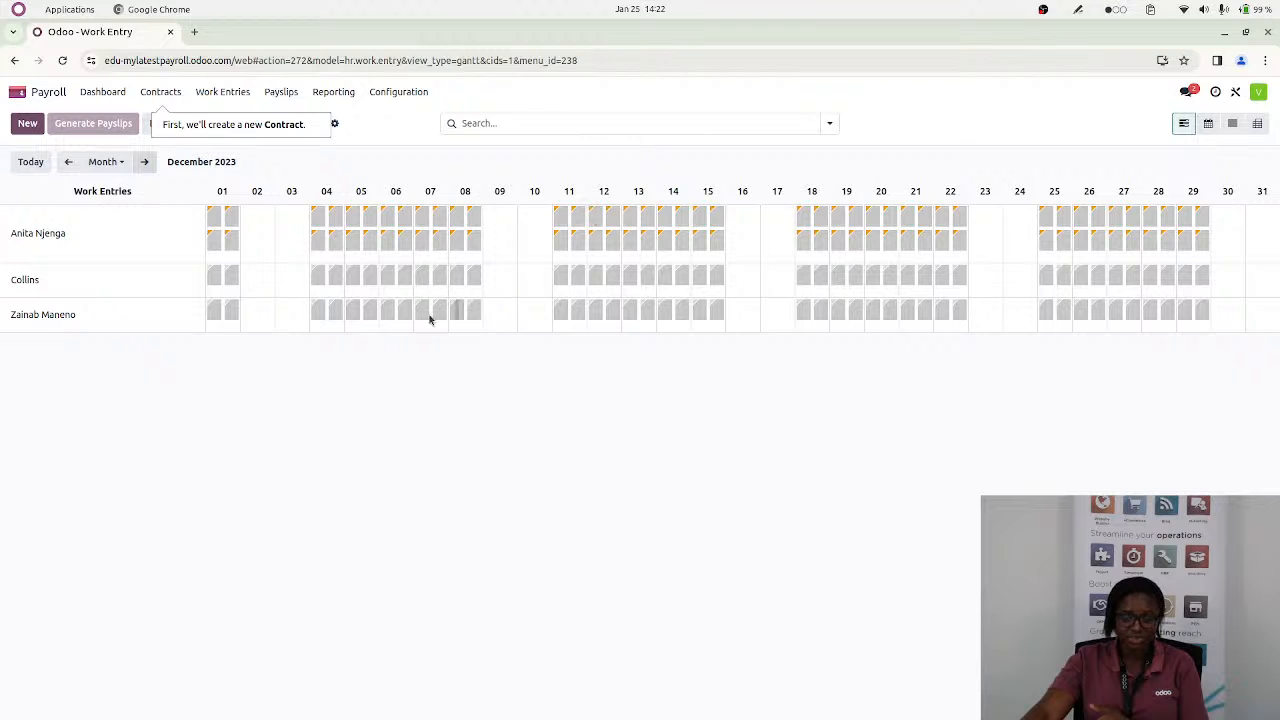
click(68, 162)
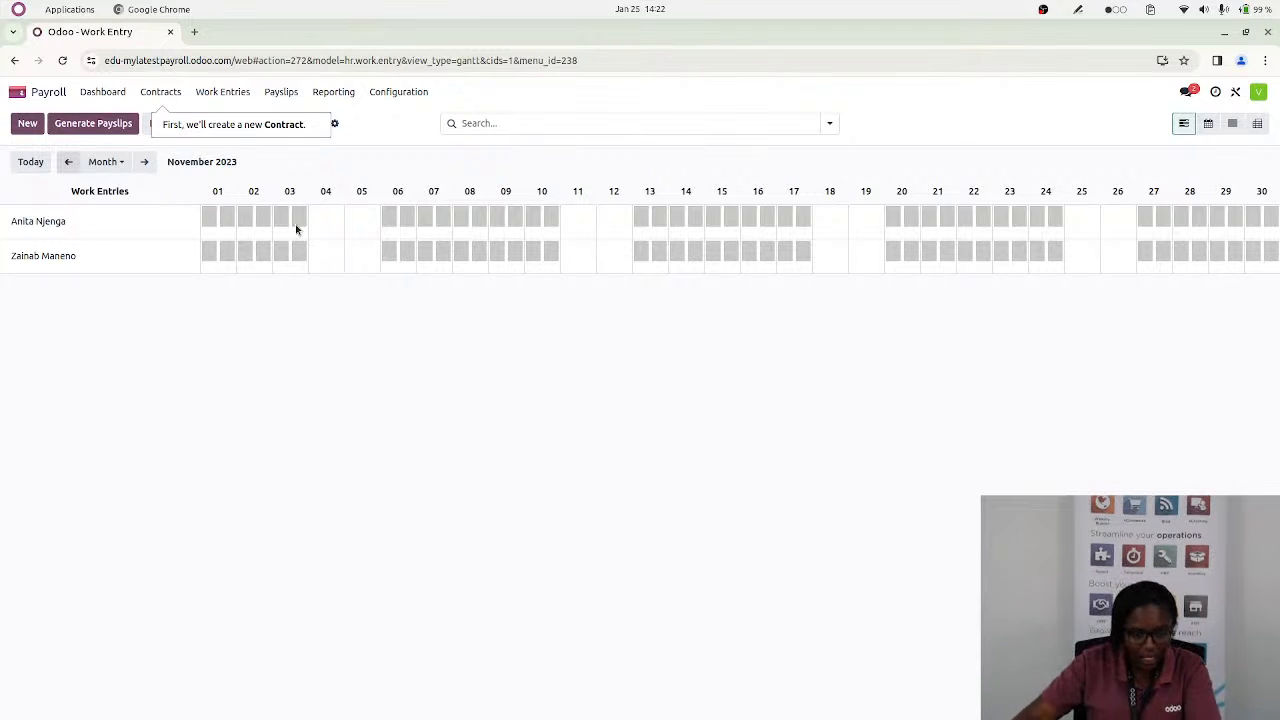
Check the first employee's morning and afternoon attendance on 1 November 2023, then show the October 2023 work entries
click(209, 216)
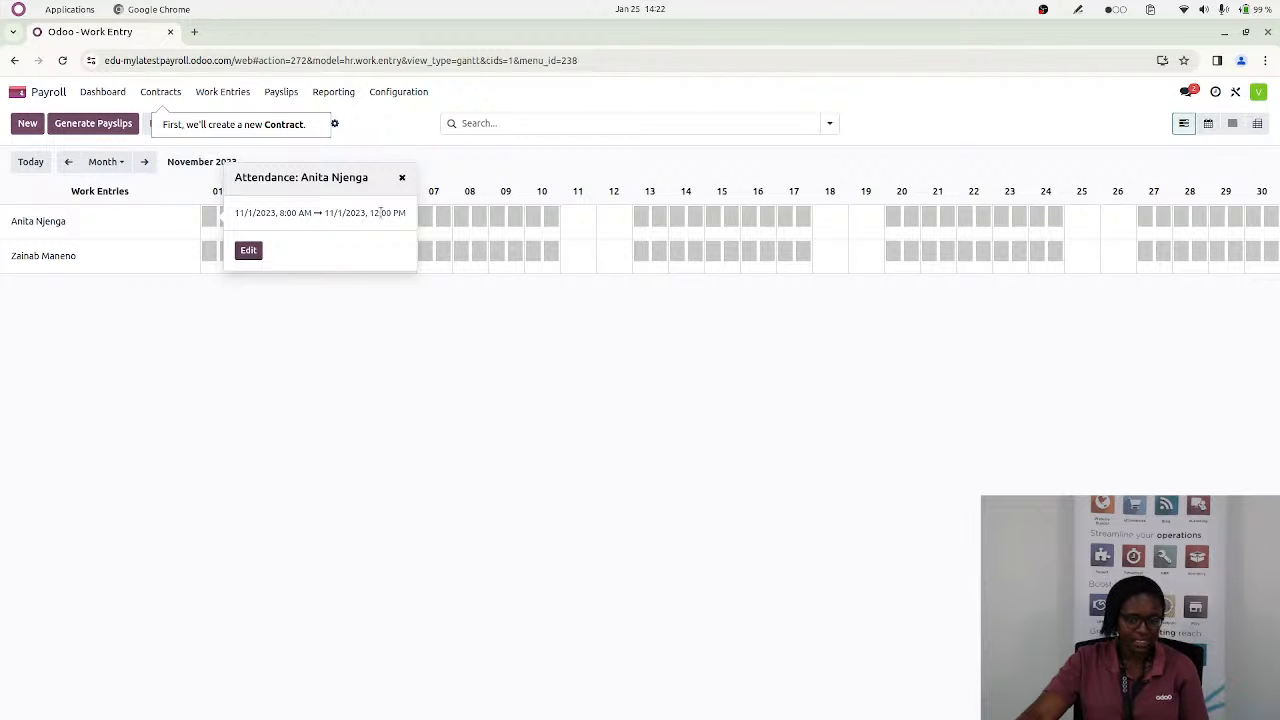
click(289, 283)
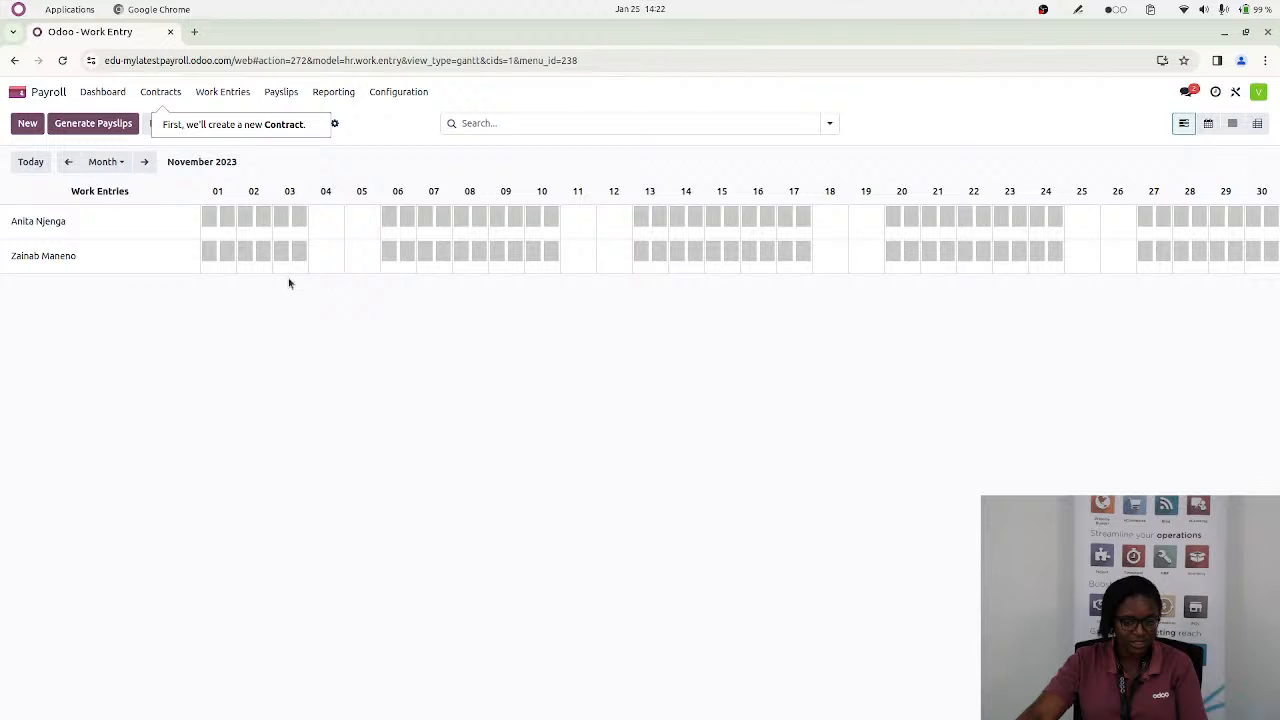
click(231, 224)
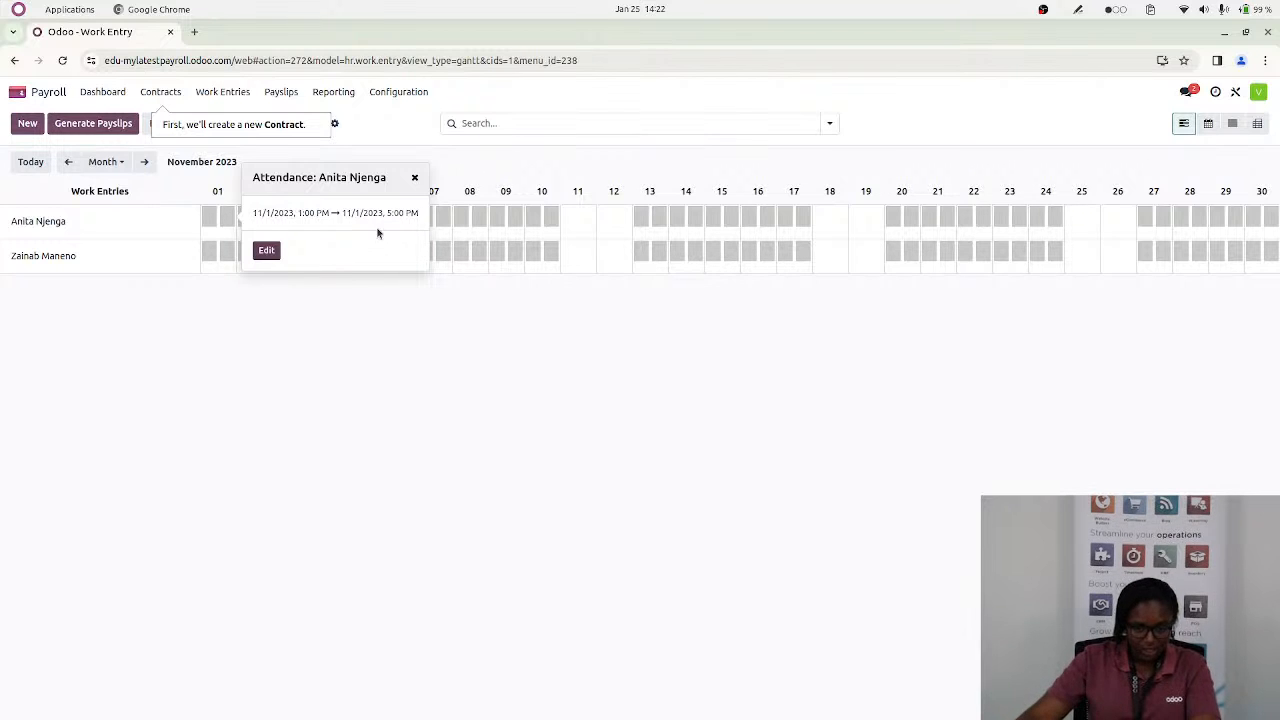
click(189, 376)
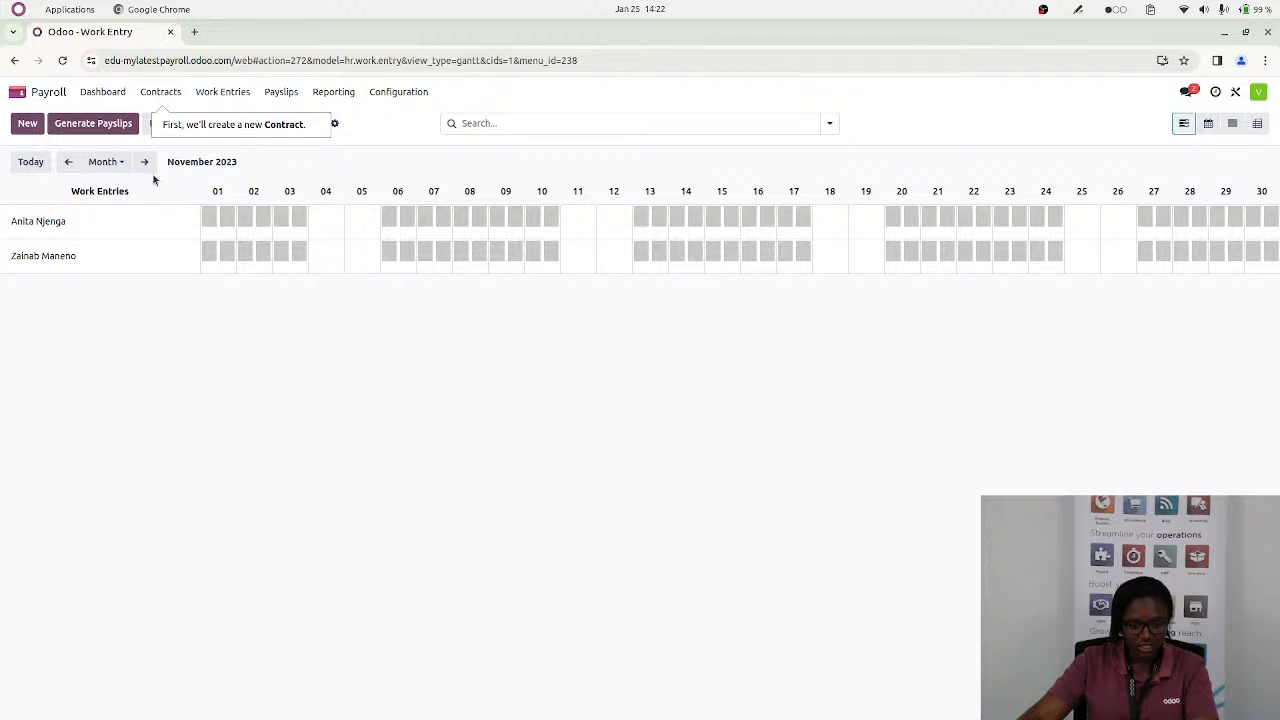
click(68, 164)
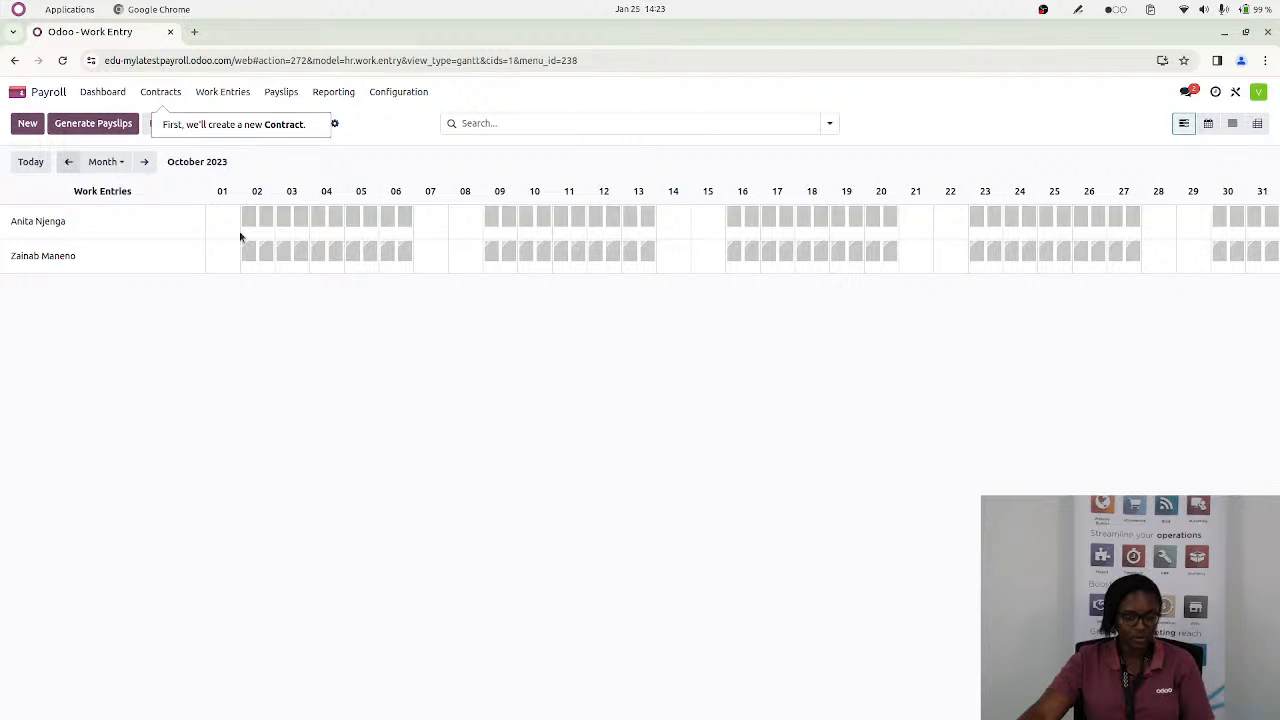
Generate the October 2023 payslips for all listed employees and open the first employee's payslip from the batch
click(93, 125)
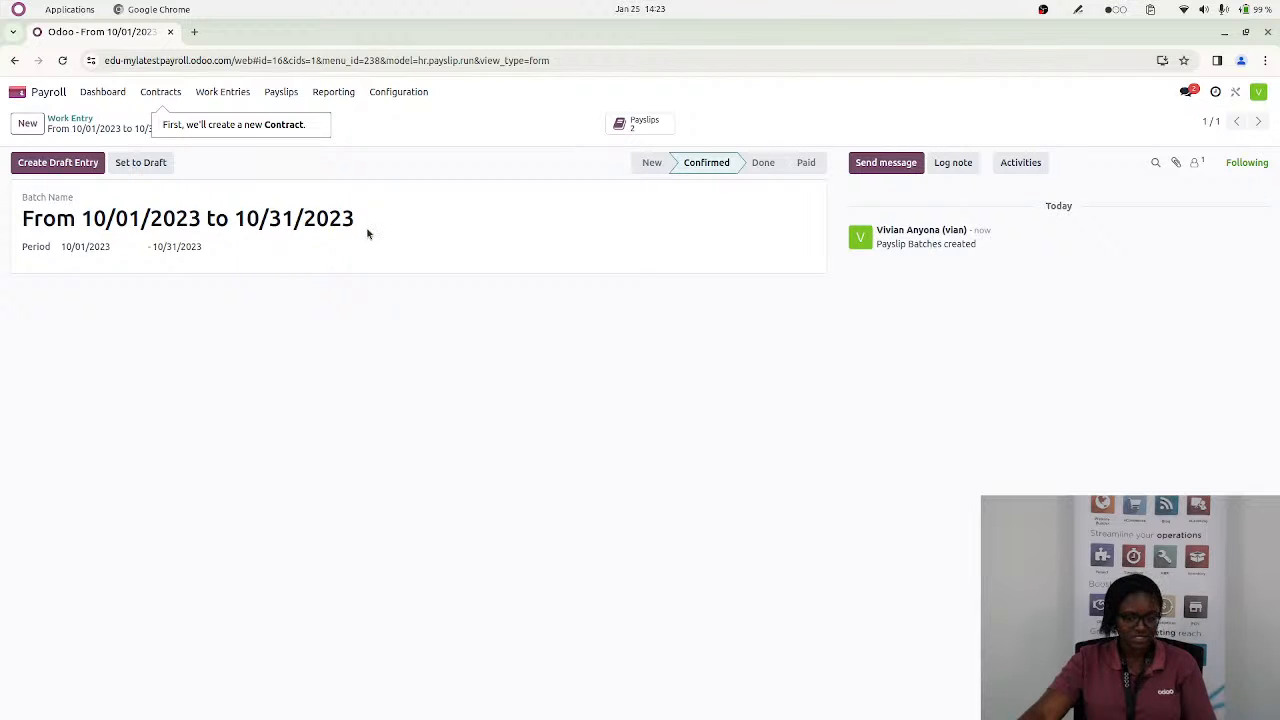
click(645, 128)
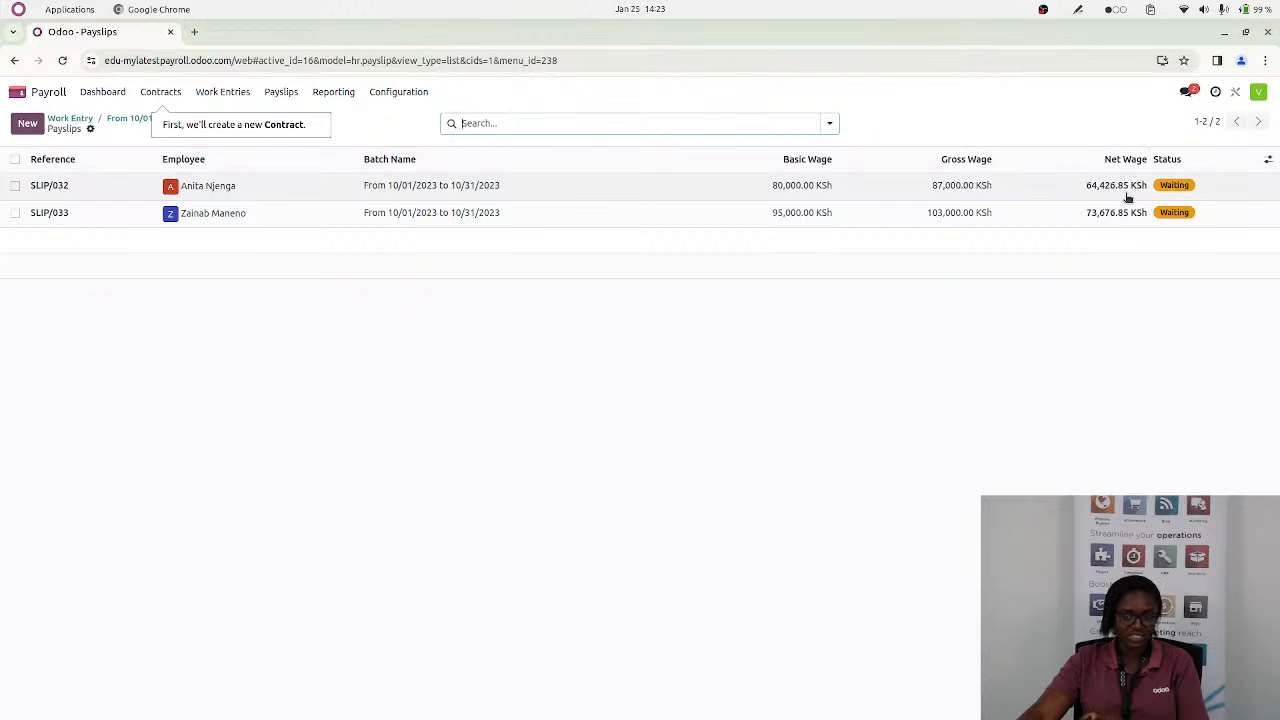
click(433, 190)
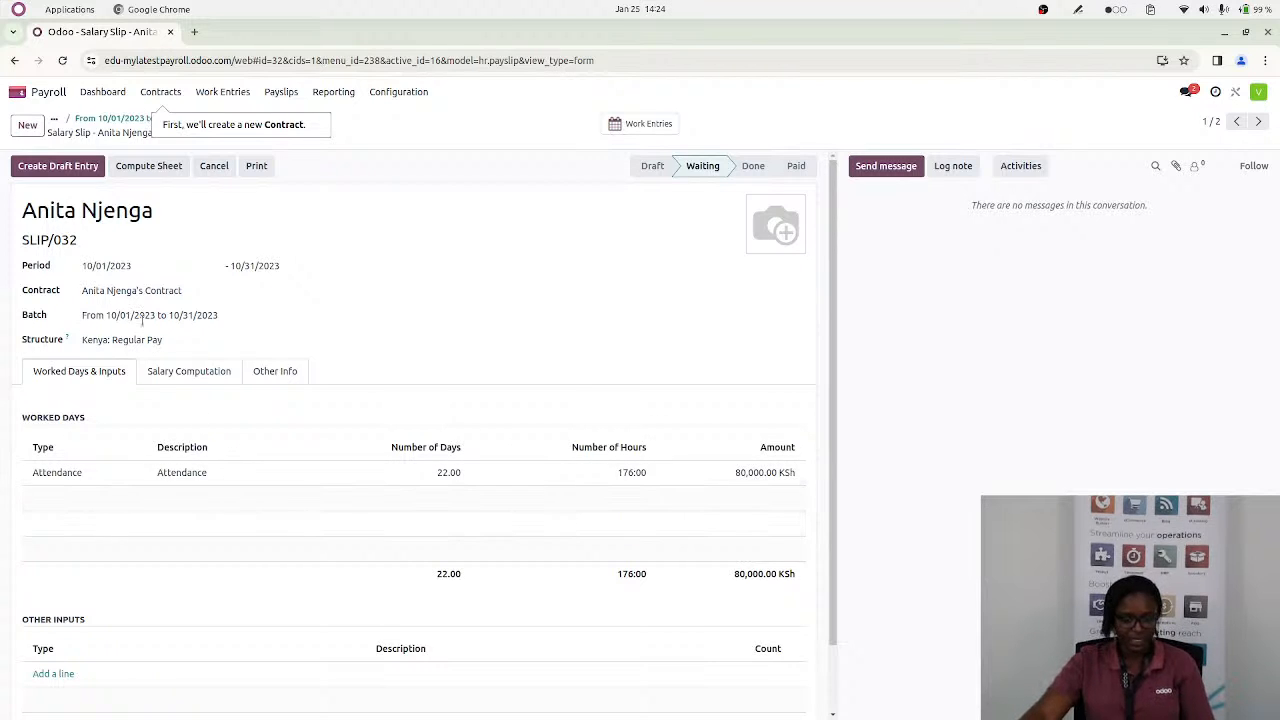
Review the payslip's salary computation from the basic salary and allowances through the deductions to the net salary
click(184, 376)
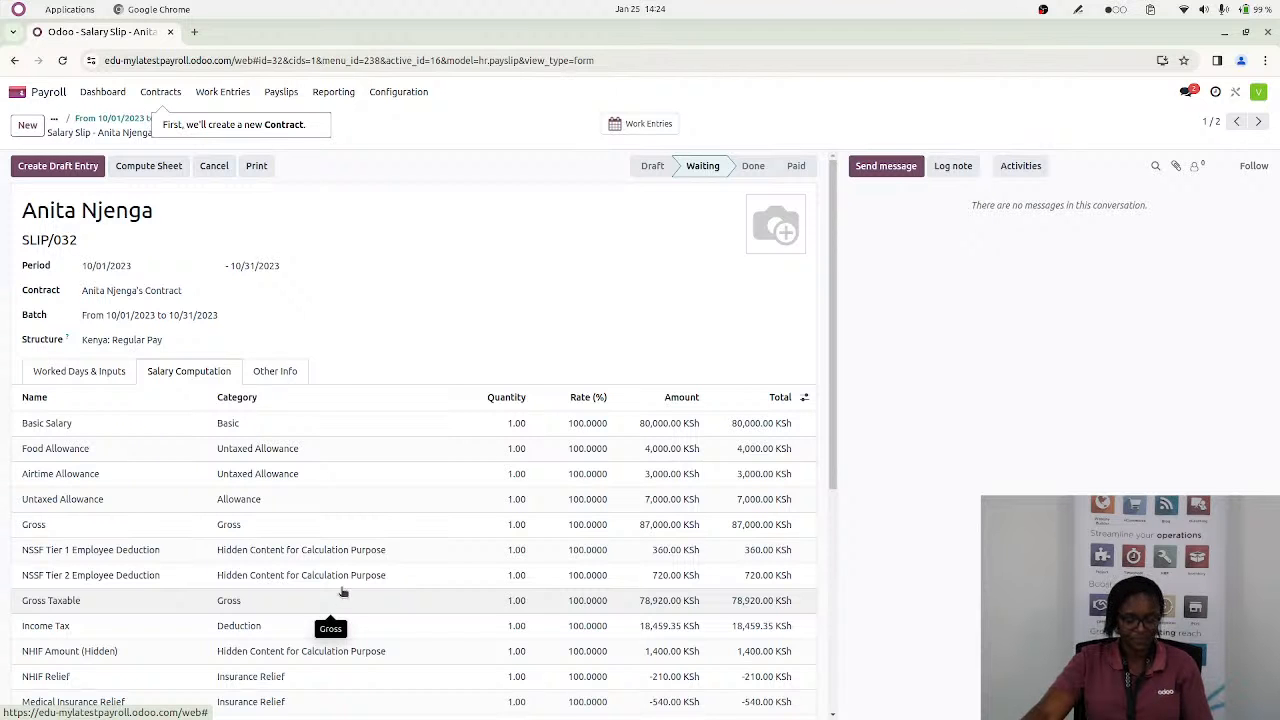
scroll(329, 548, down, 5)
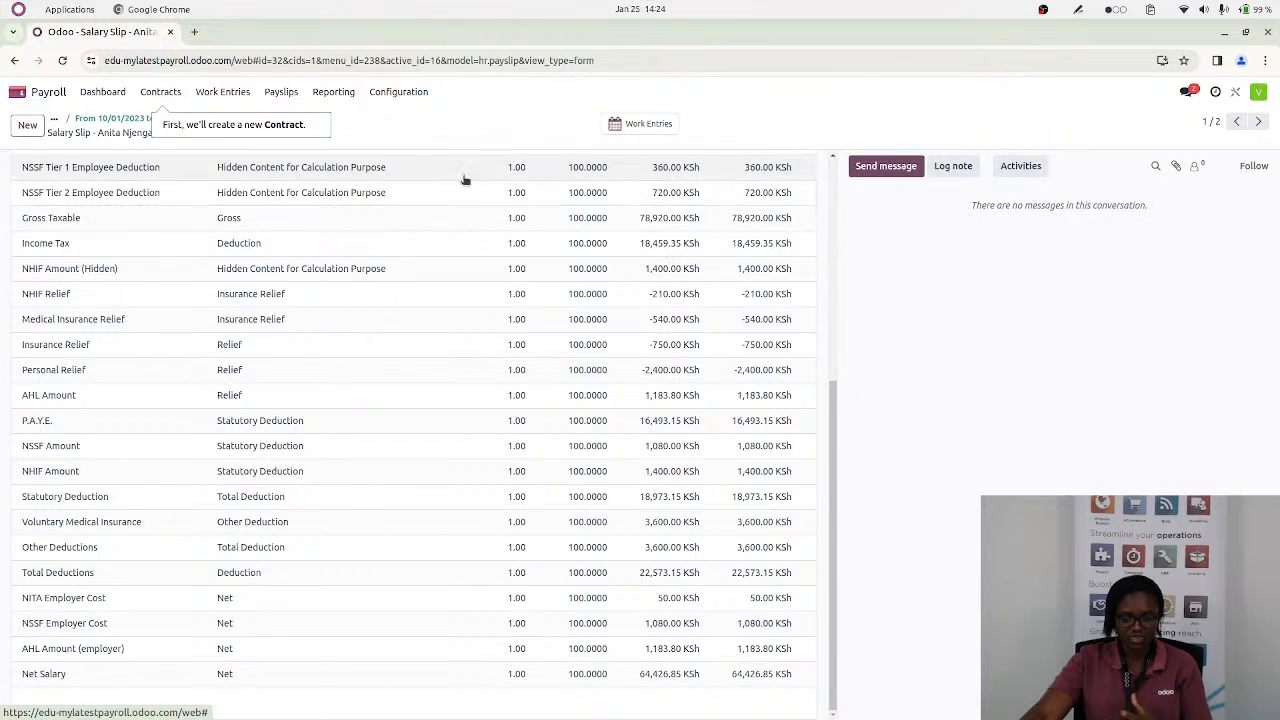
scroll(750, 265, up, 10)
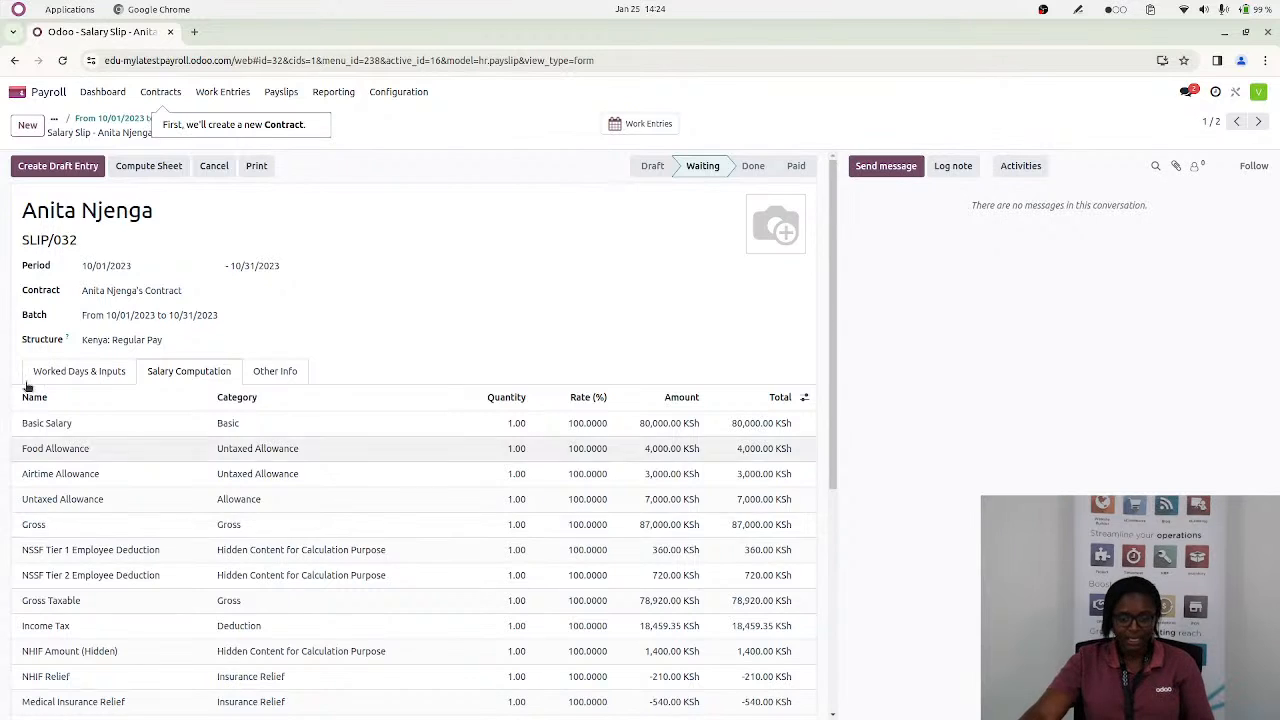
Add a HELB line with a count of 4,500 to the payslip's other inputs and recompute the sheet
click(60, 372)
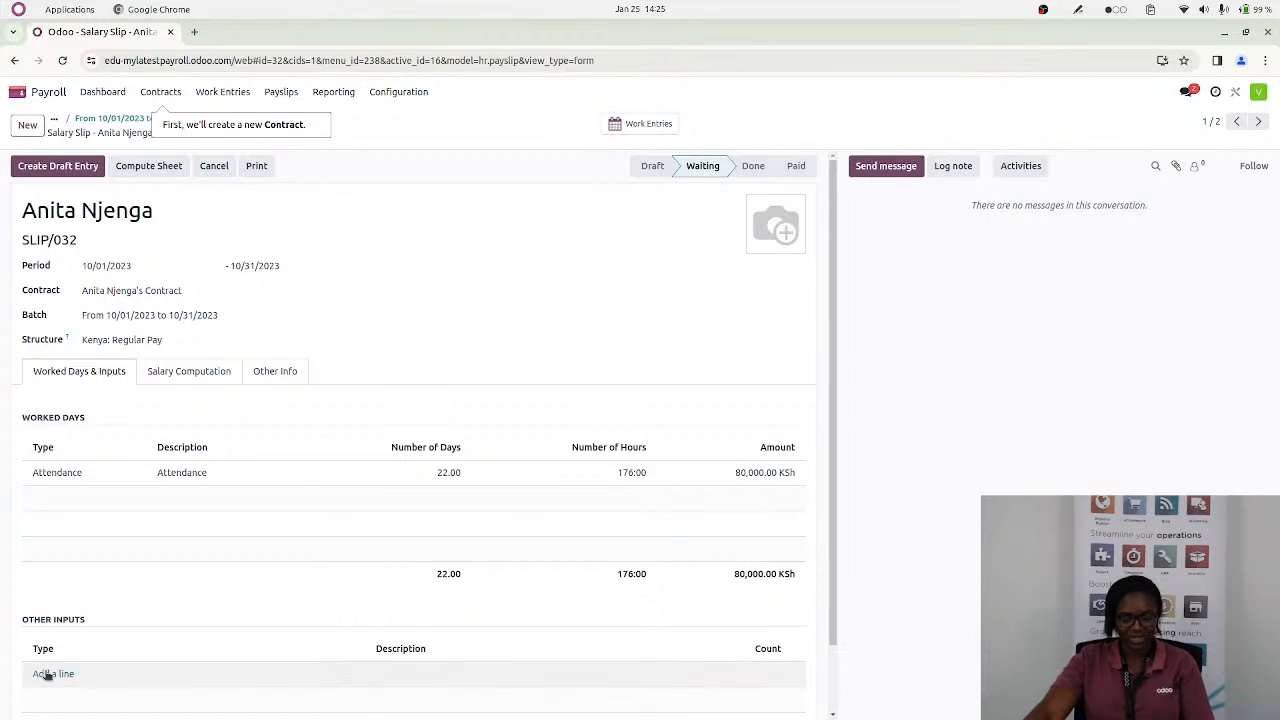
click(47, 674)
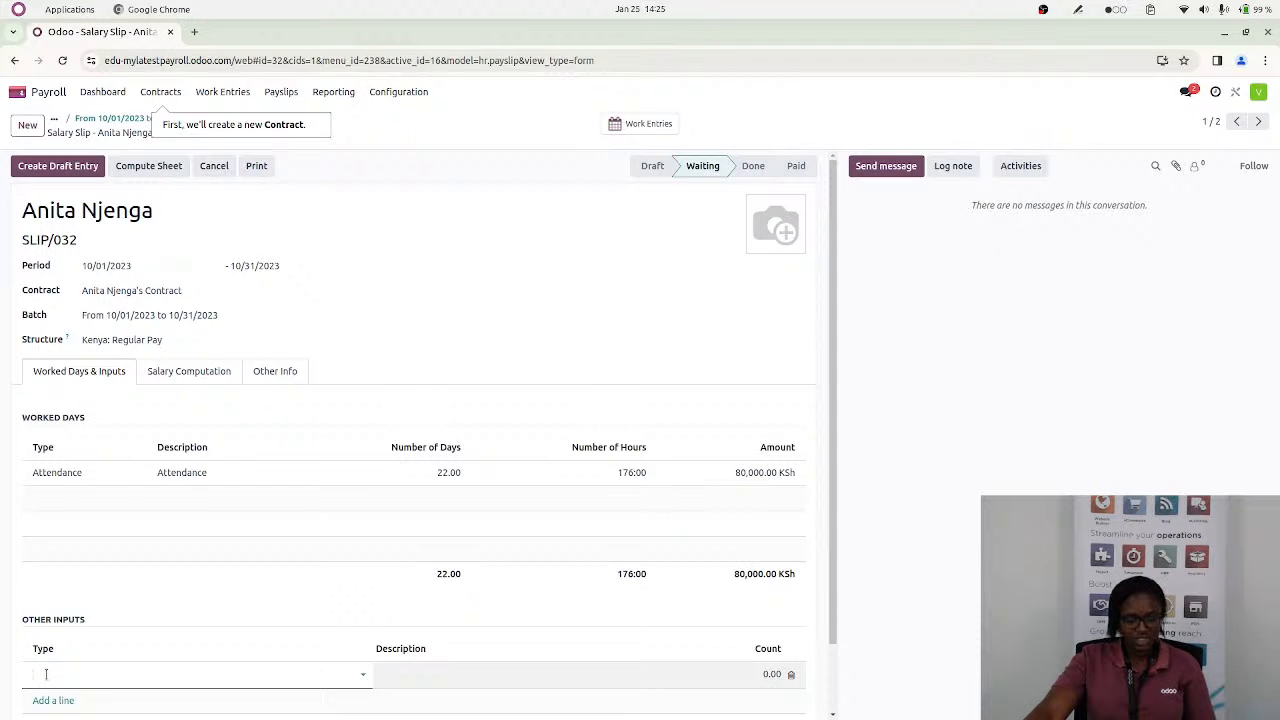
text(he)
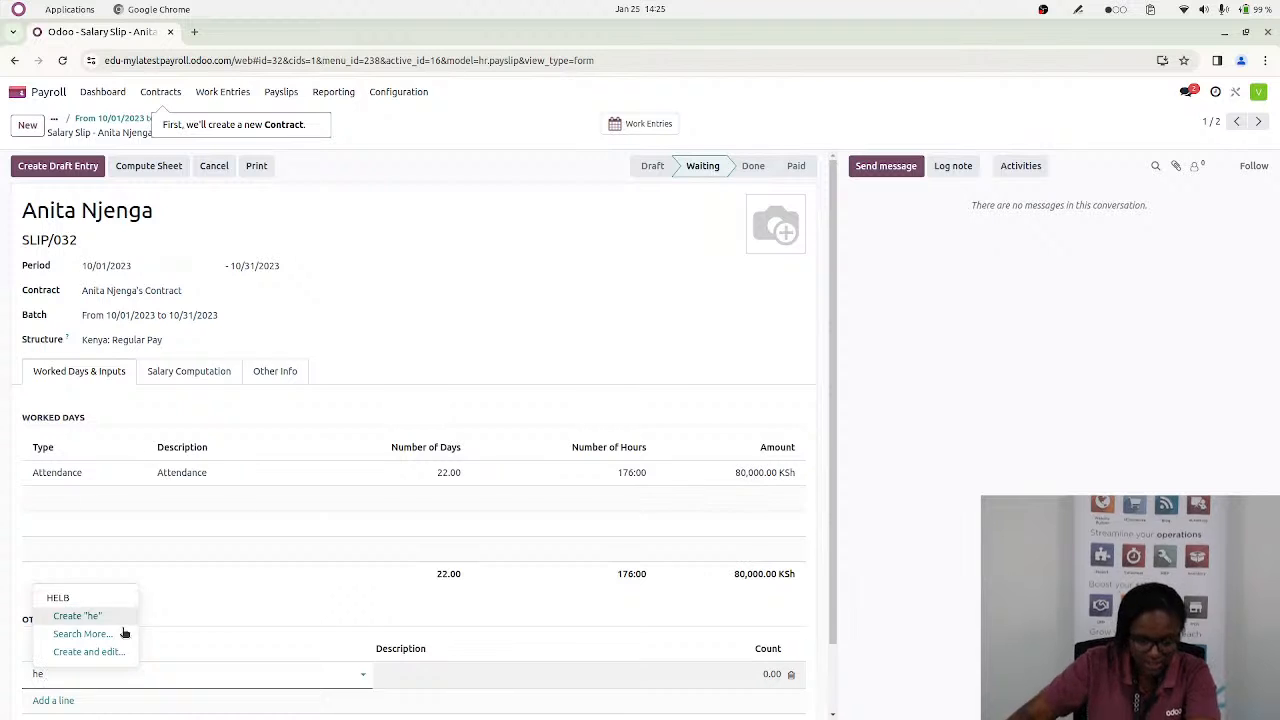
click(86, 599)
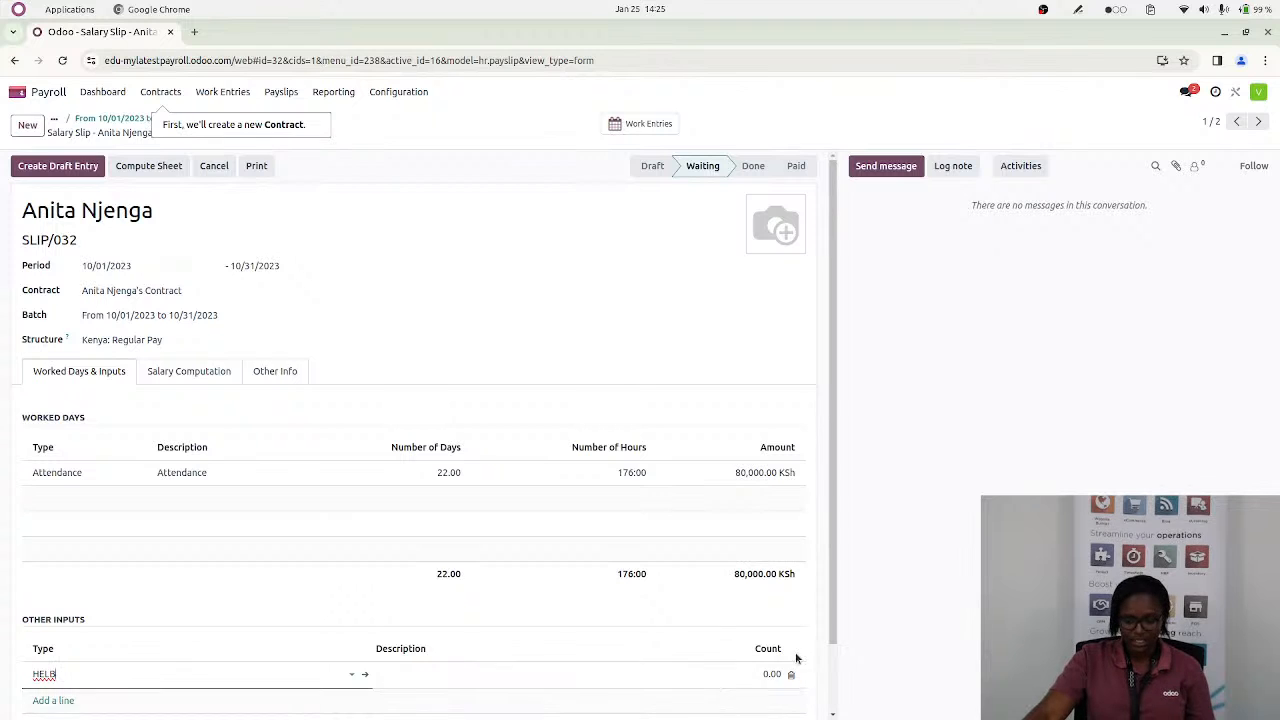
click(753, 674)
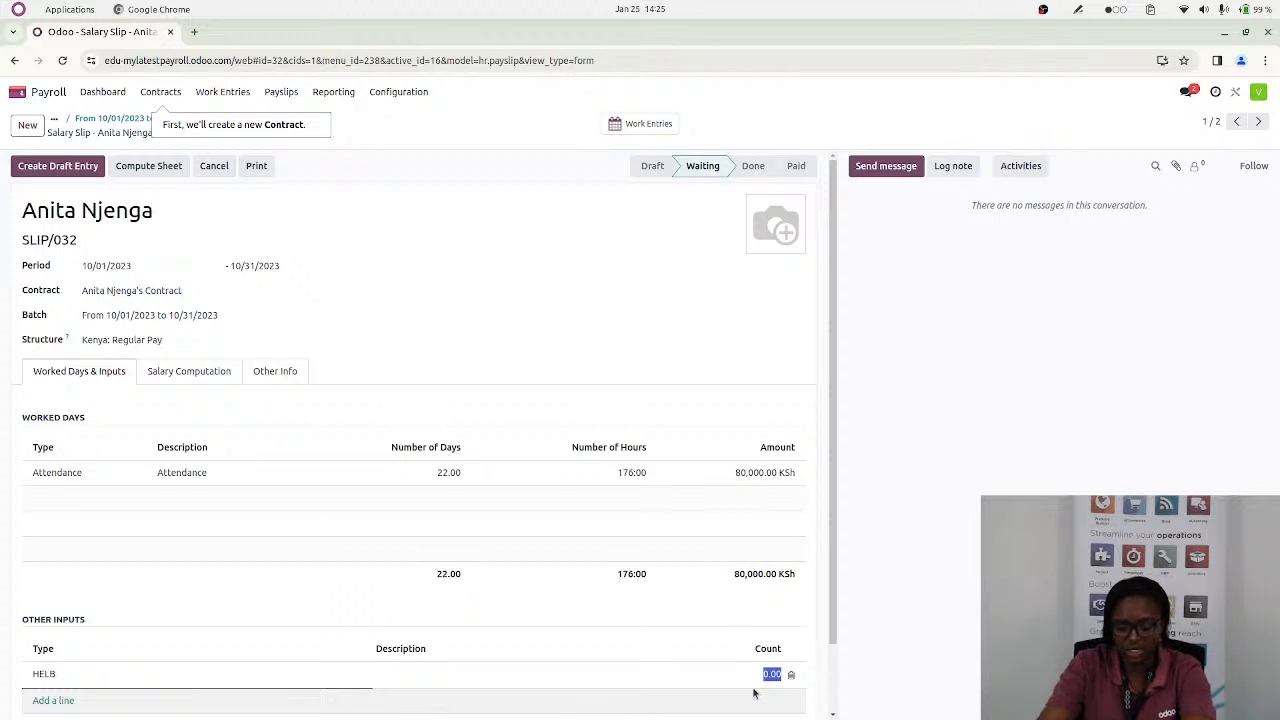
text(450)
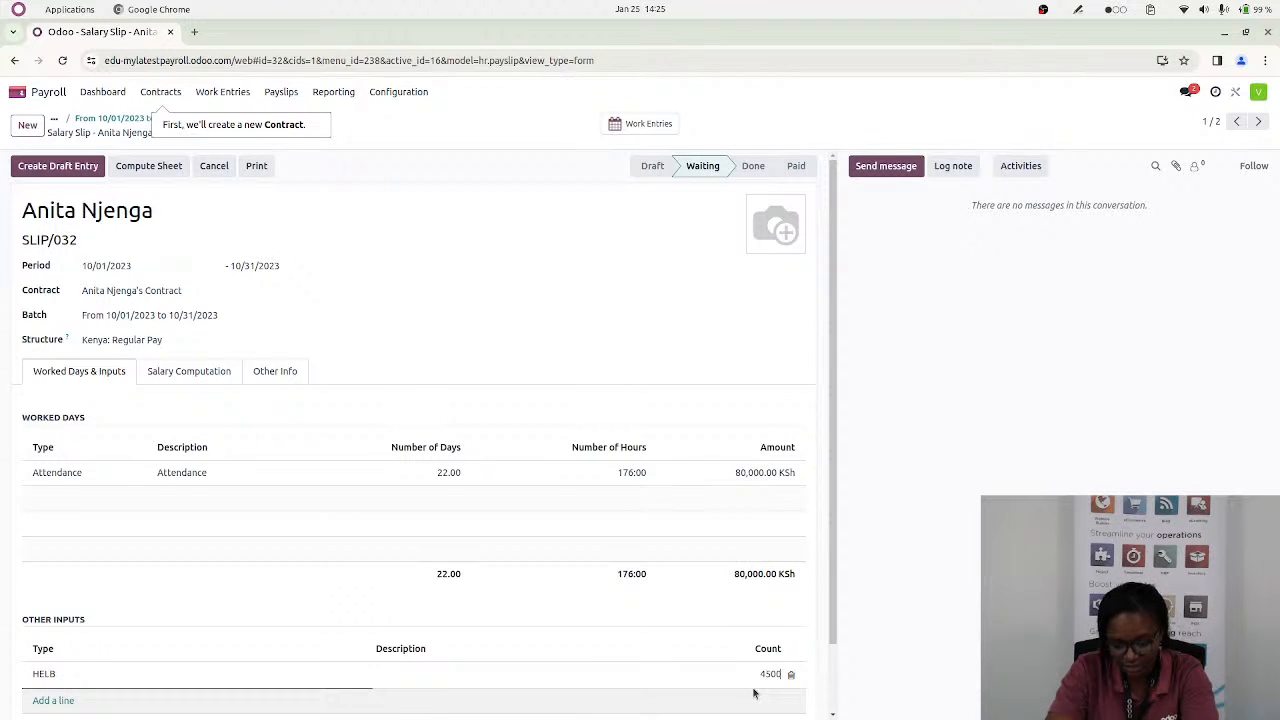
click(552, 306)
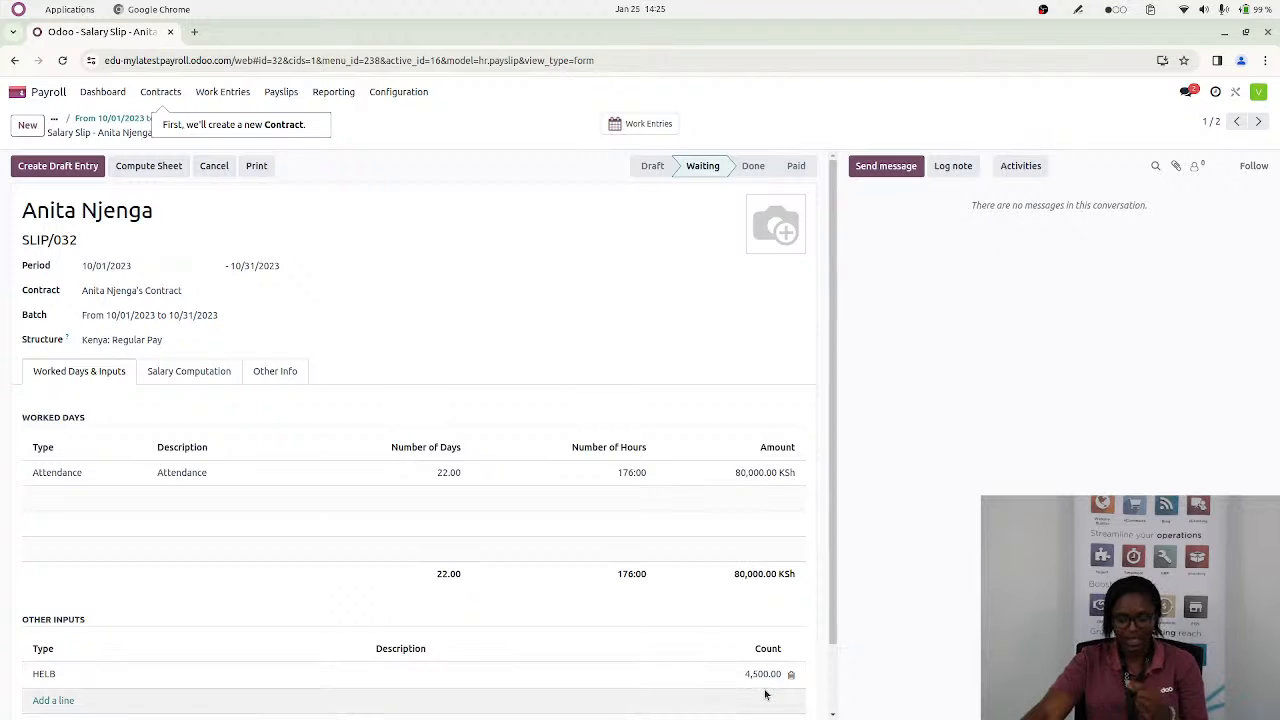
click(143, 171)
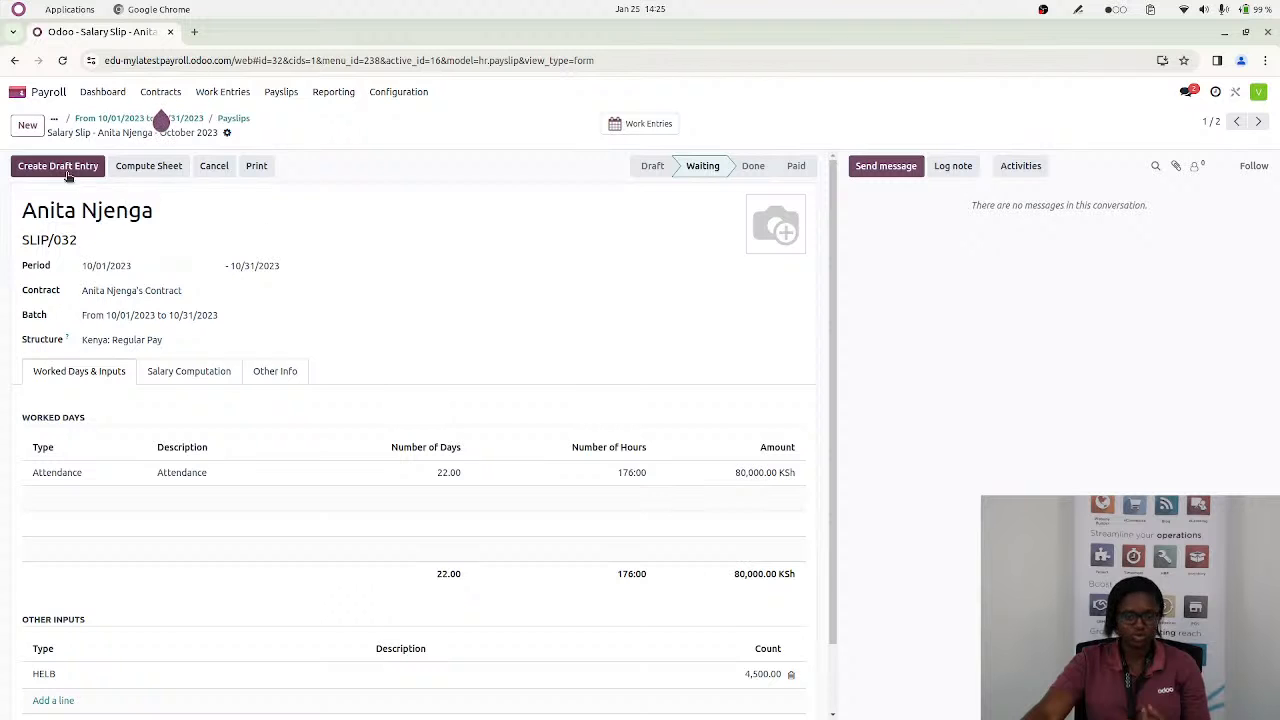
Return to the payslip batches, sort them by start date in ascending order and open the confirmed October 2023 batch
click(231, 119)
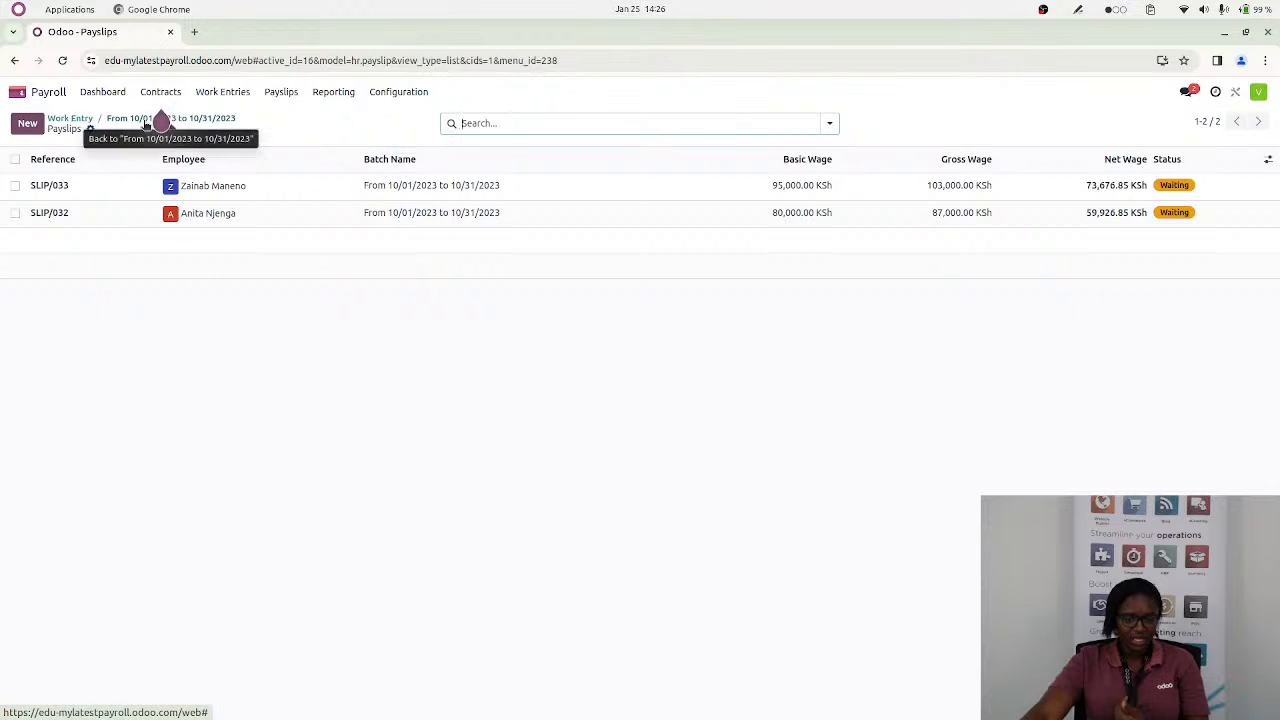
click(160, 119)
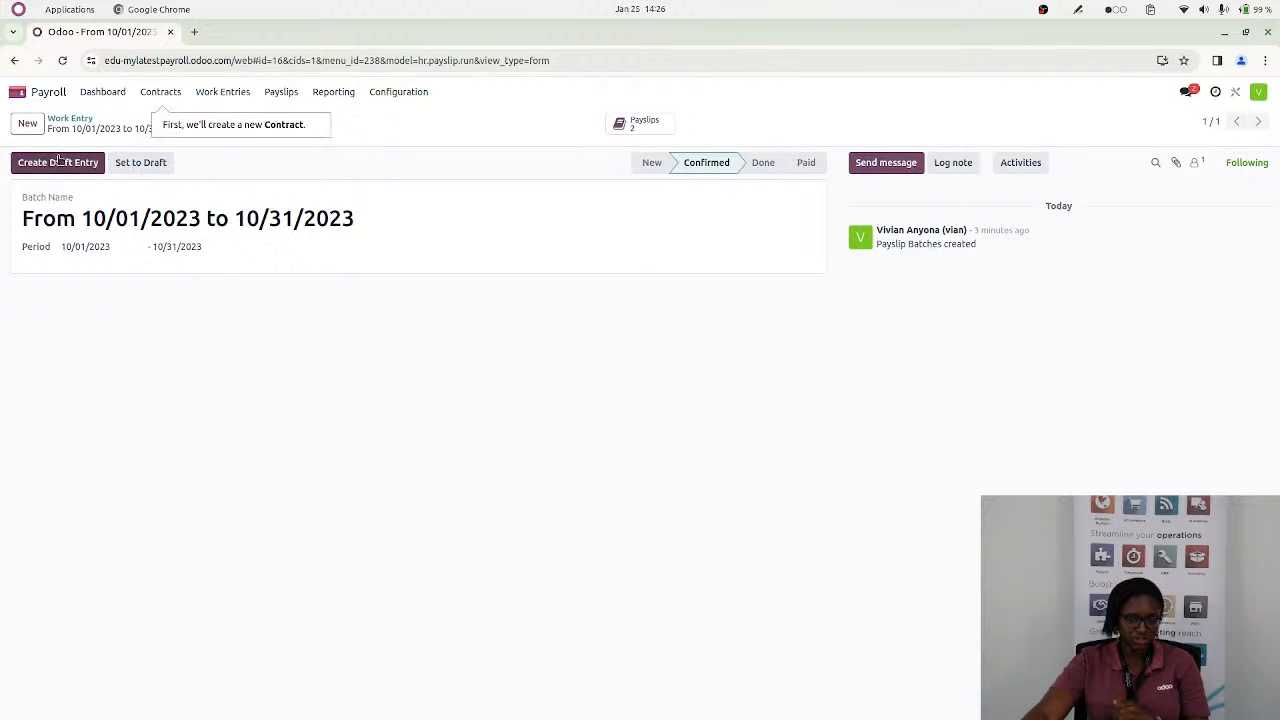
click(280, 92)
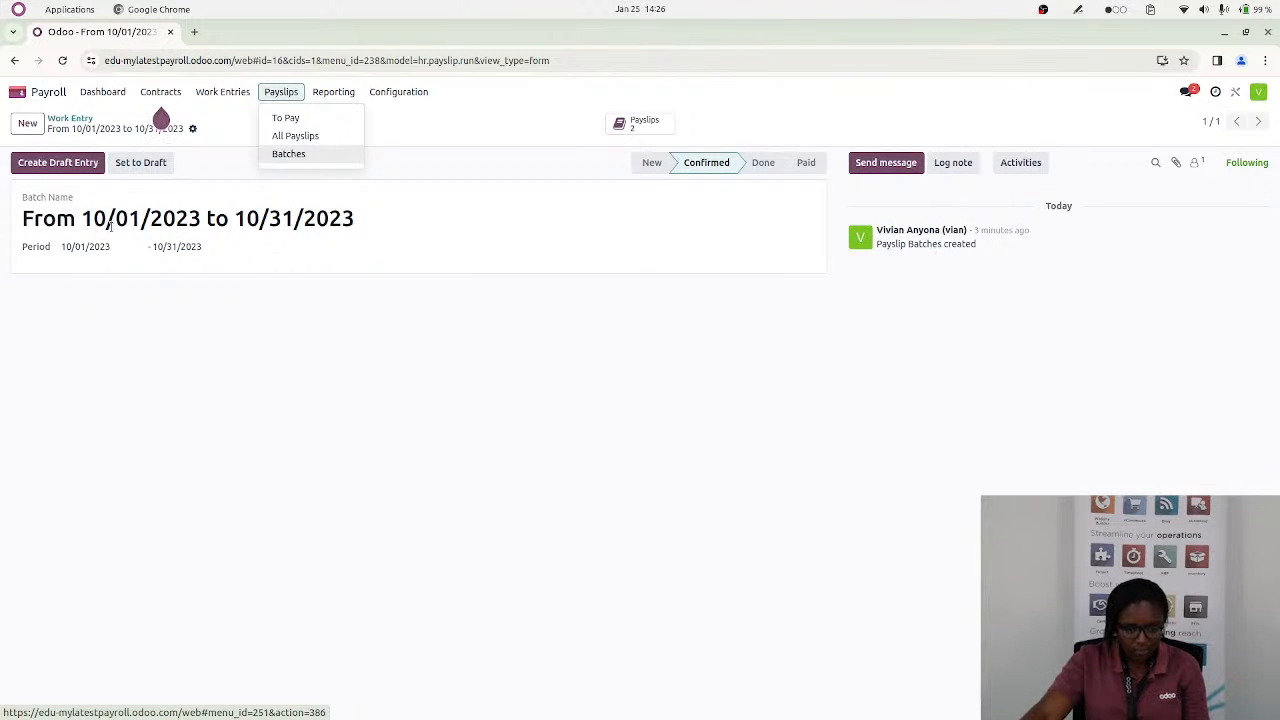
click(295, 155)
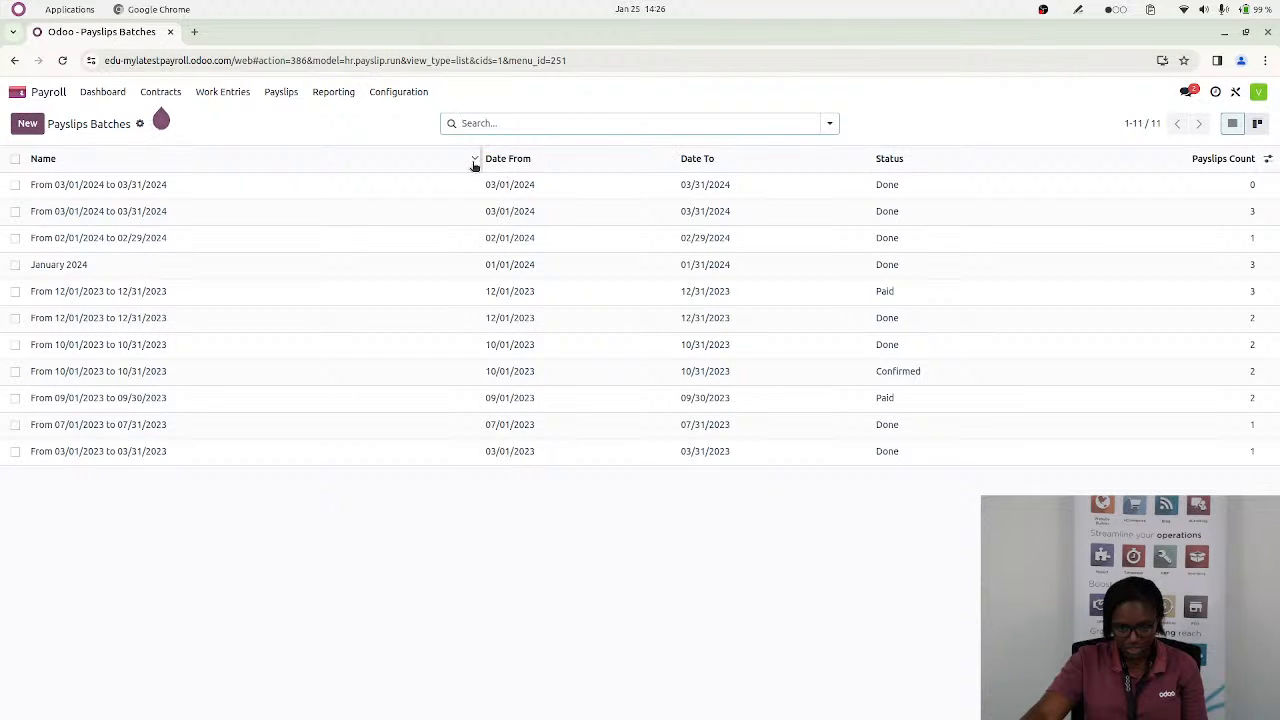
click(663, 159)
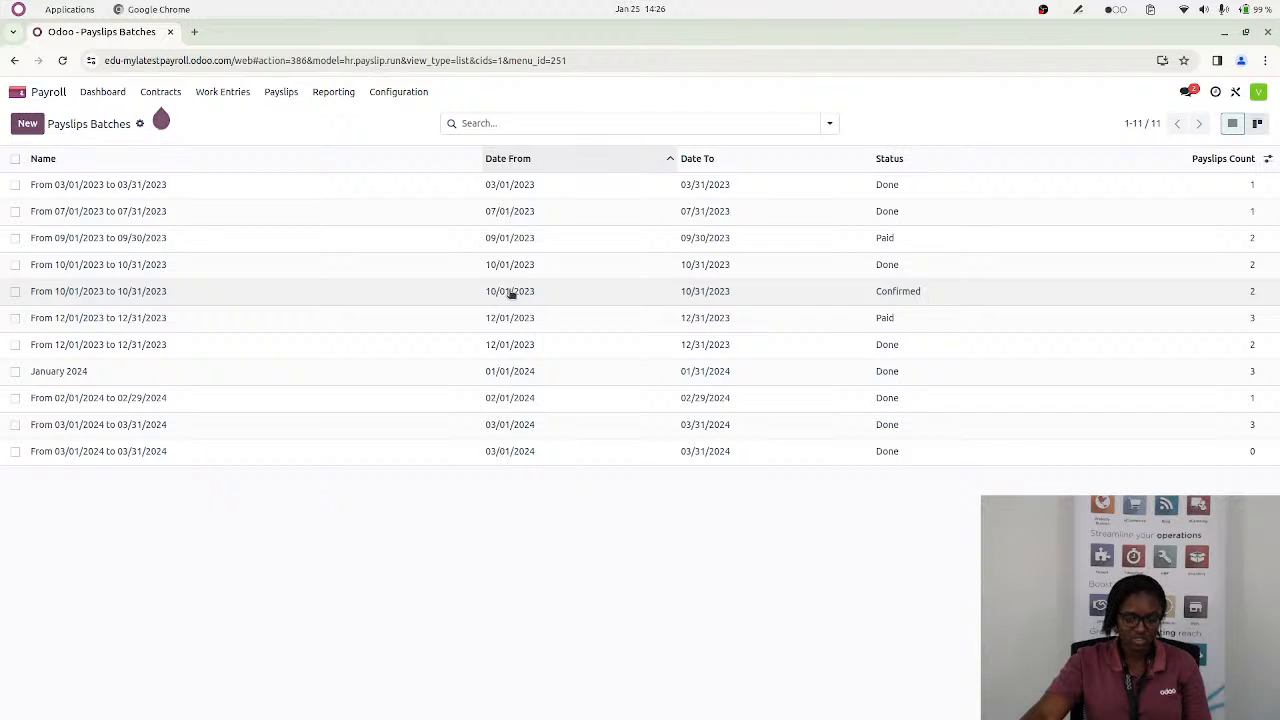
click(511, 292)
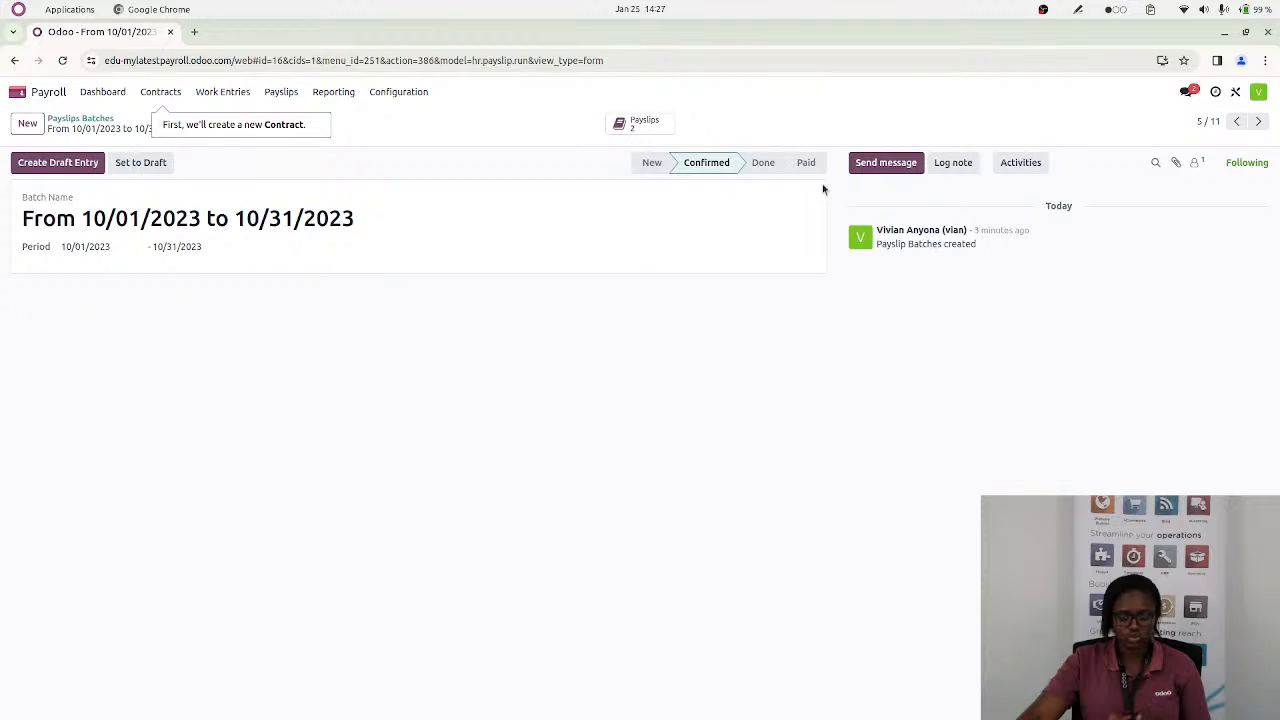
Create the draft accounting entry for the October 2023 batch and open the batch's payslips
click(55, 165)
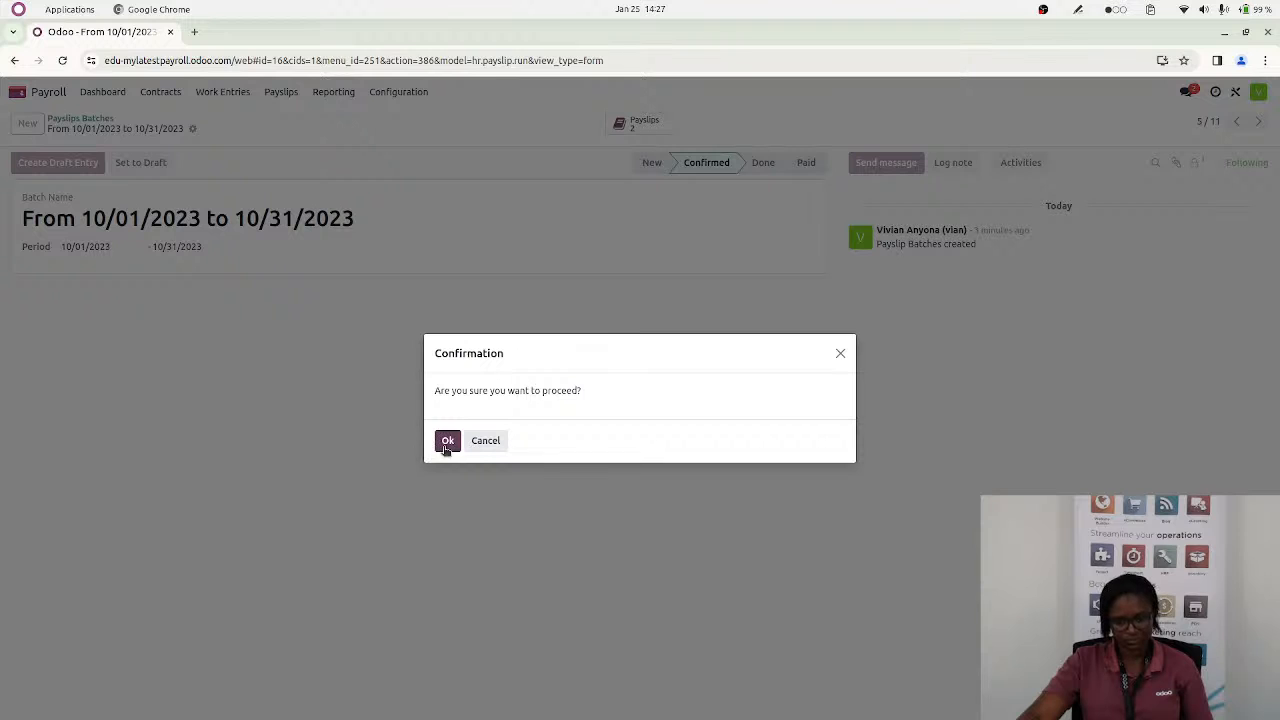
click(448, 441)
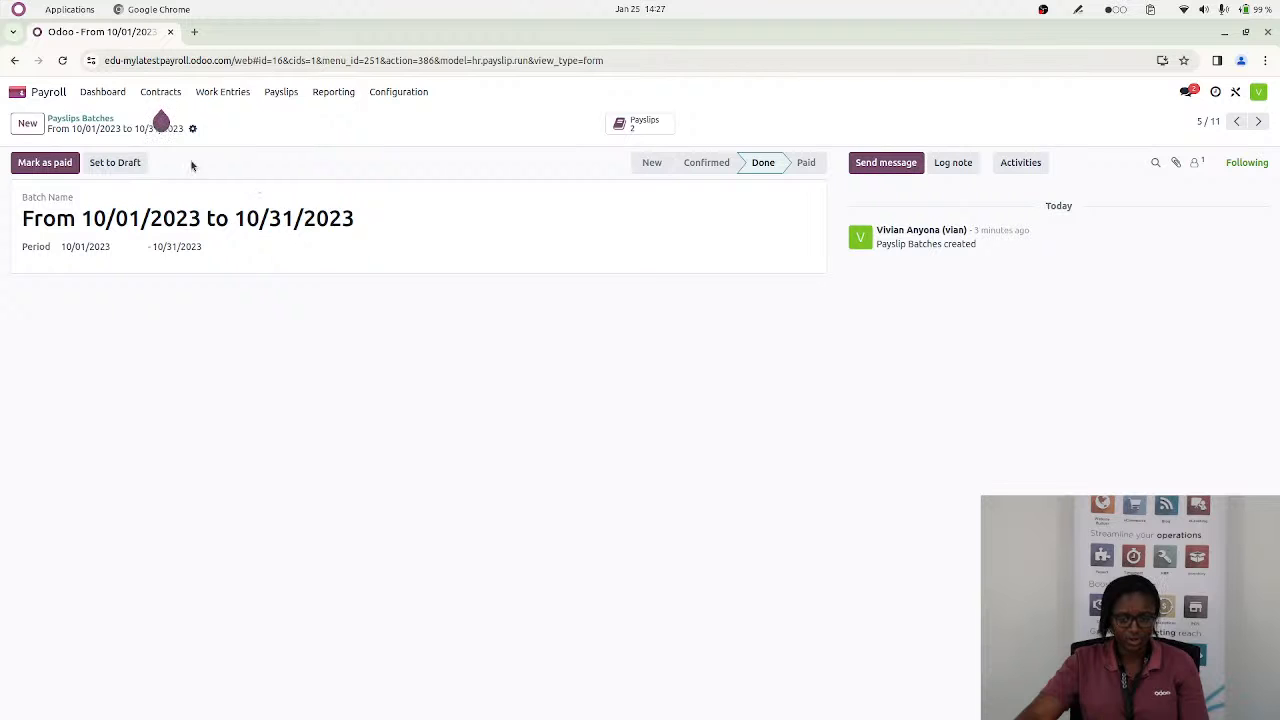
click(640, 125)
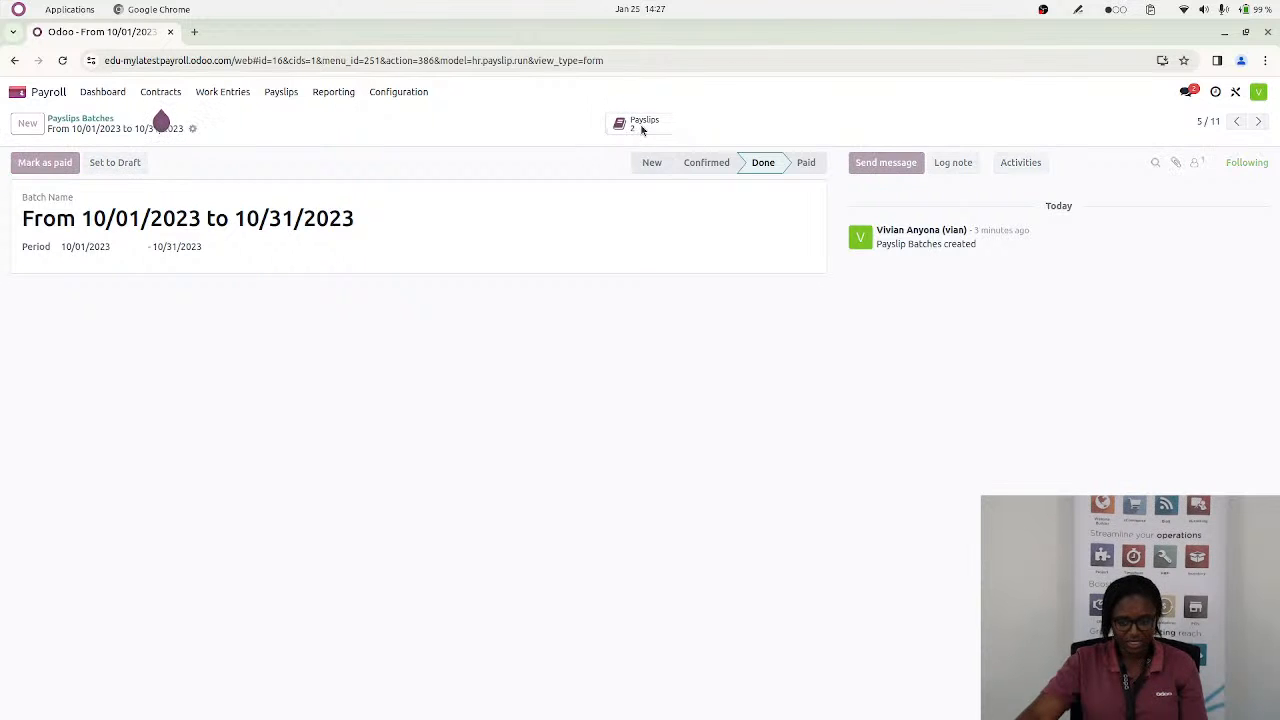
Switch to the Documents app and show the payslip files in the HR workspace
click(15, 92)
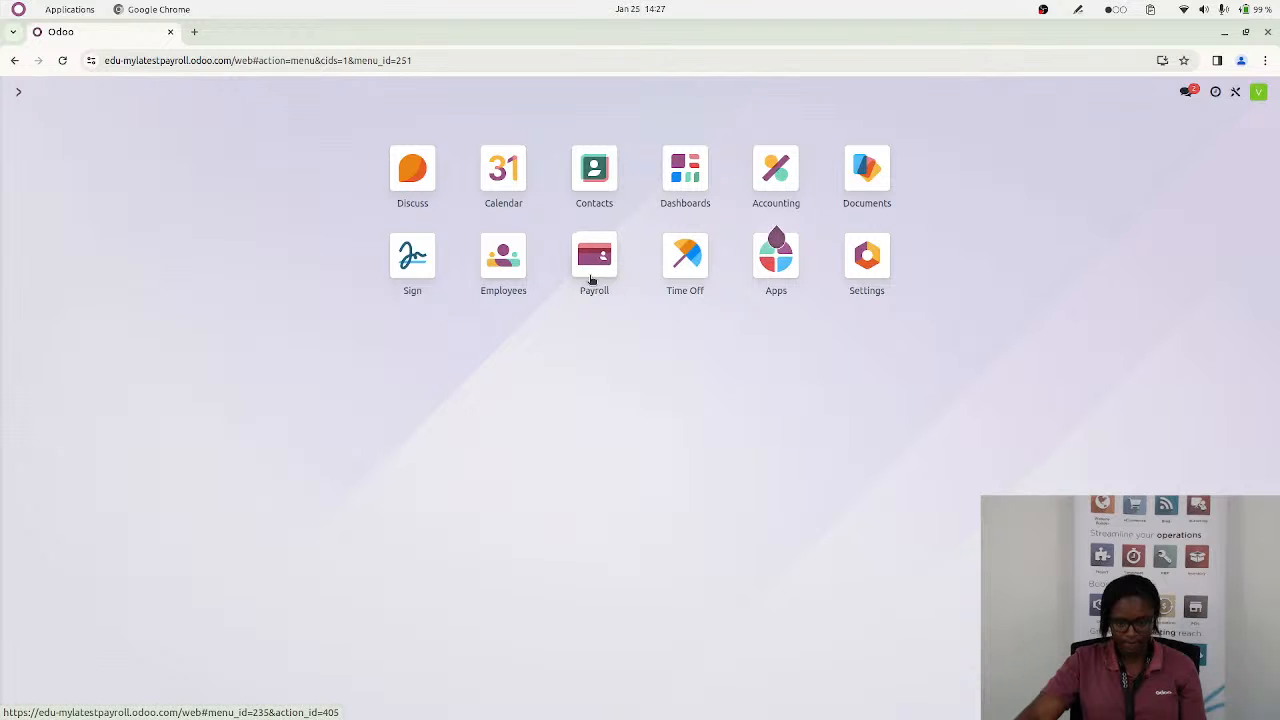
click(866, 190)
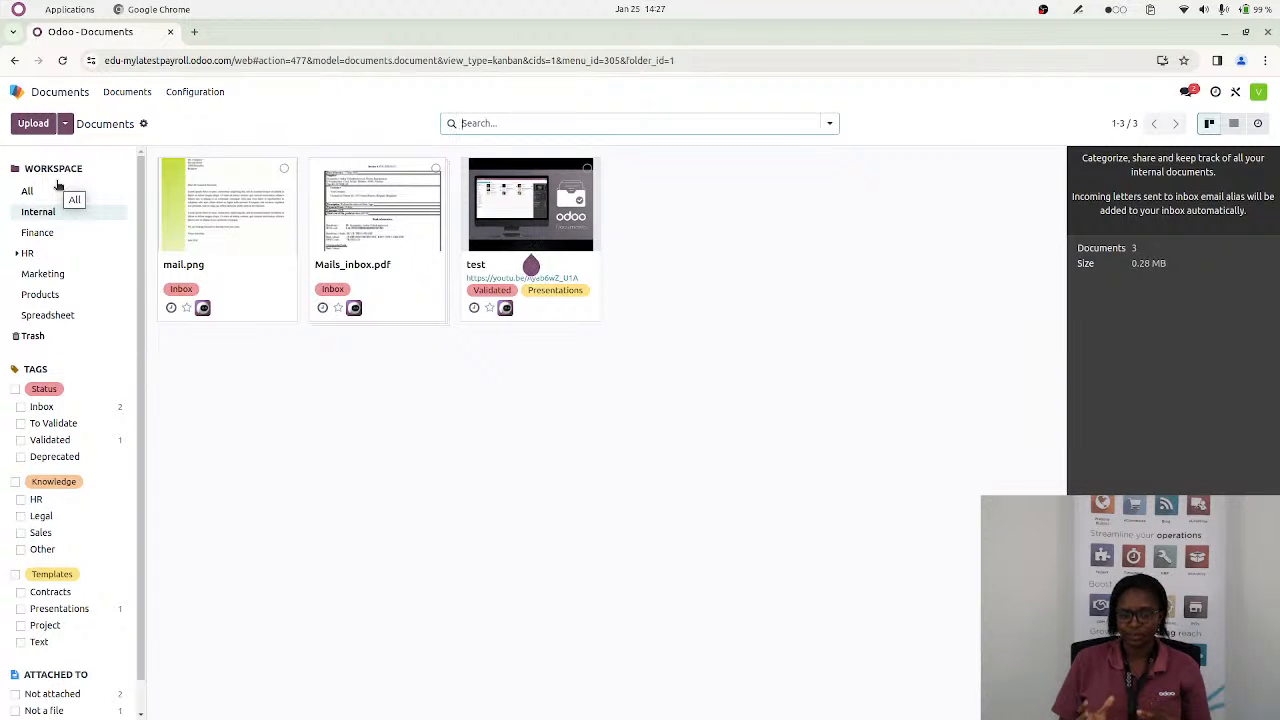
click(22, 254)
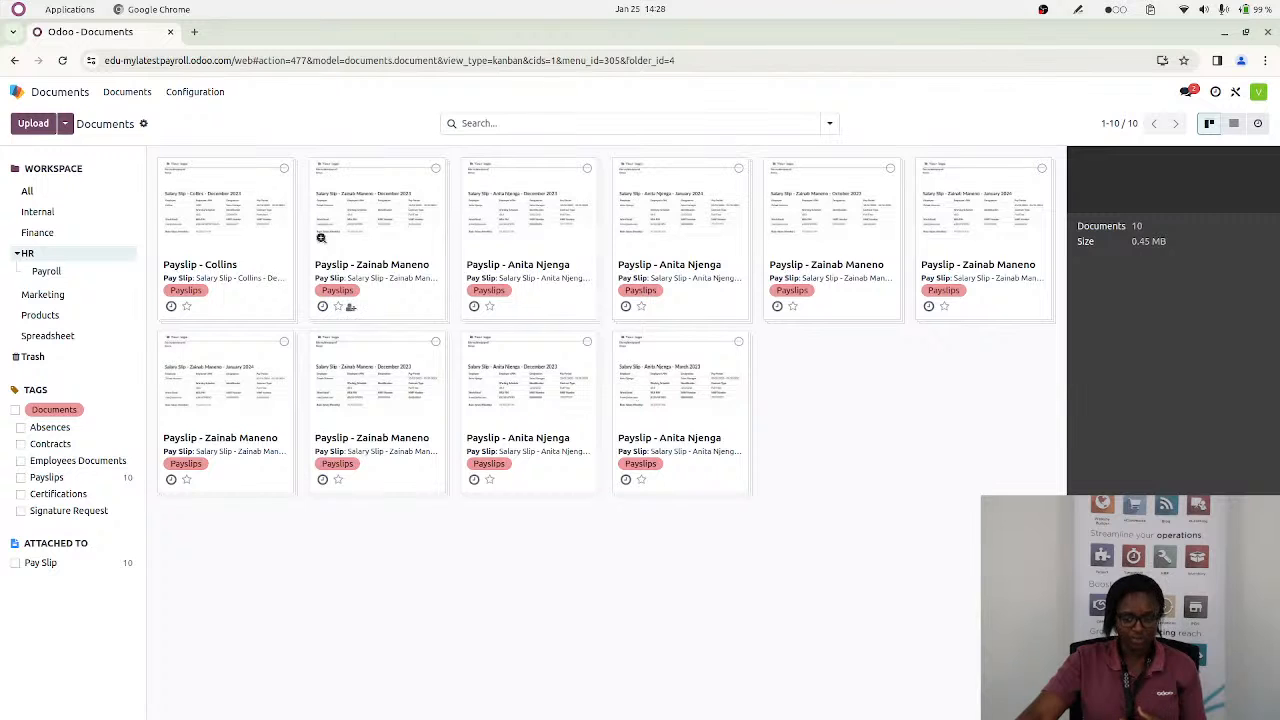
Search the HR documents by the first employee's first name, show them as a list and check the optional columns
click(830, 127)
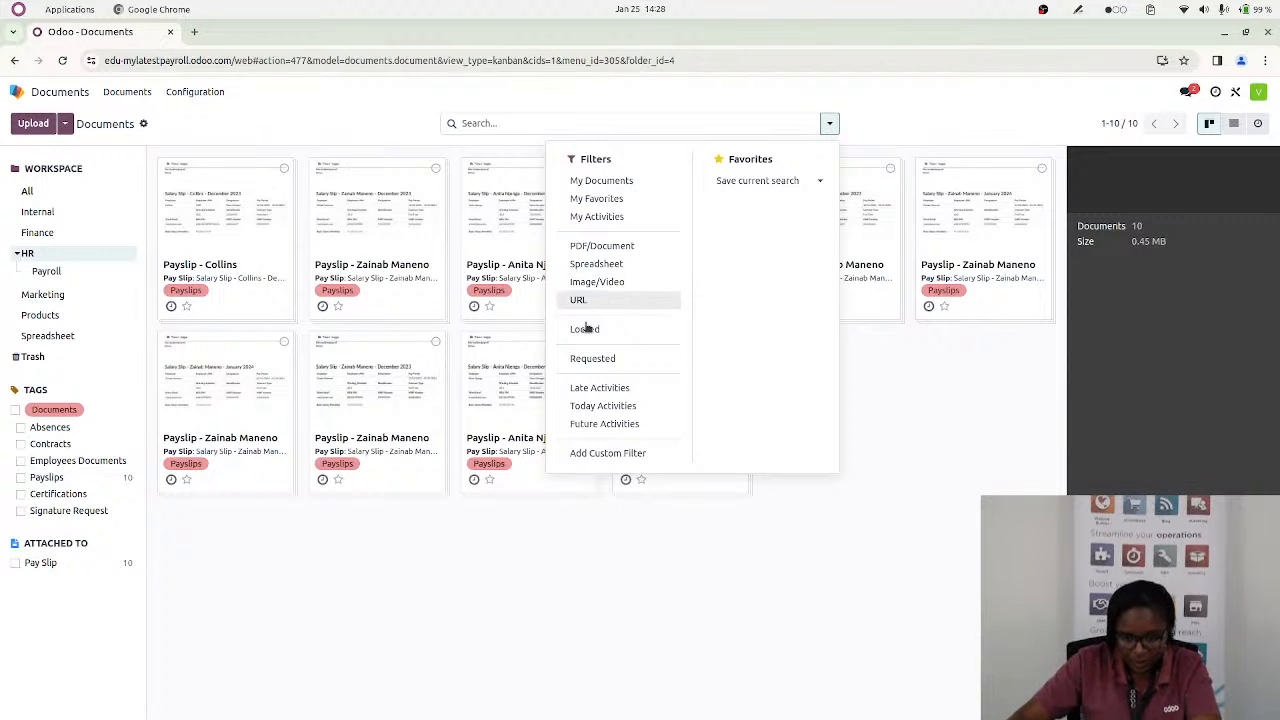
click(564, 126)
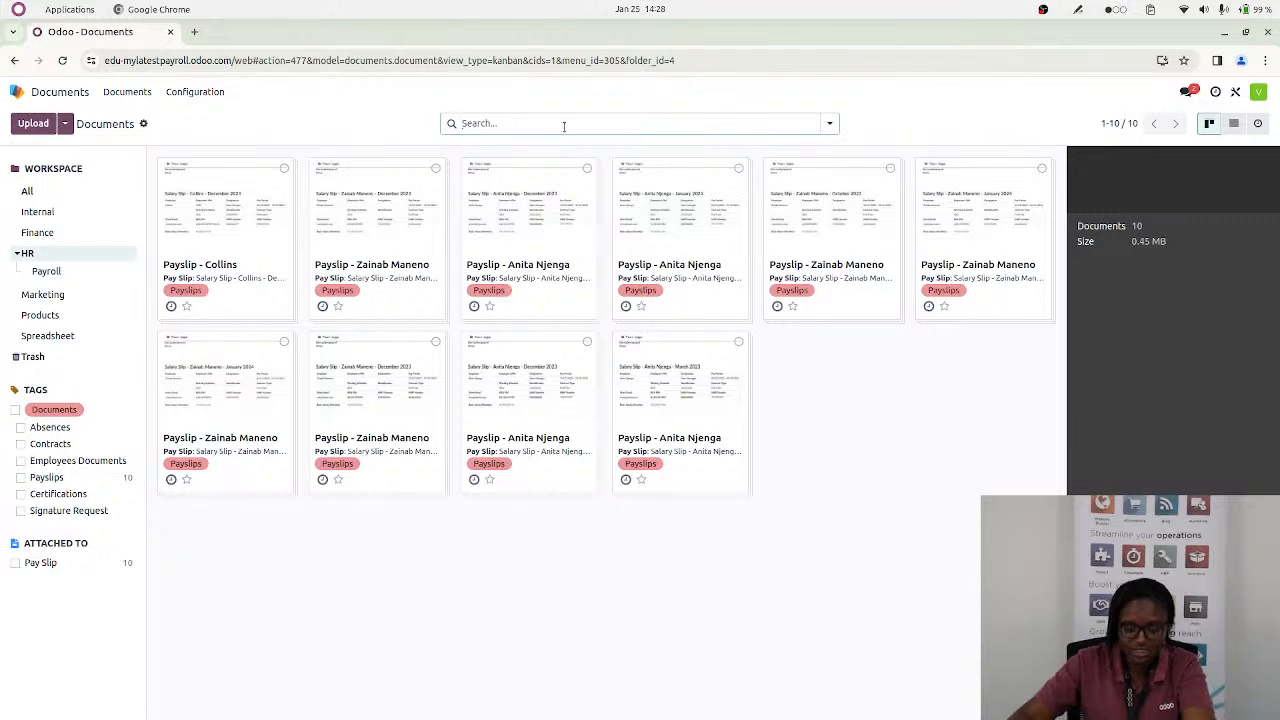
text(anita)
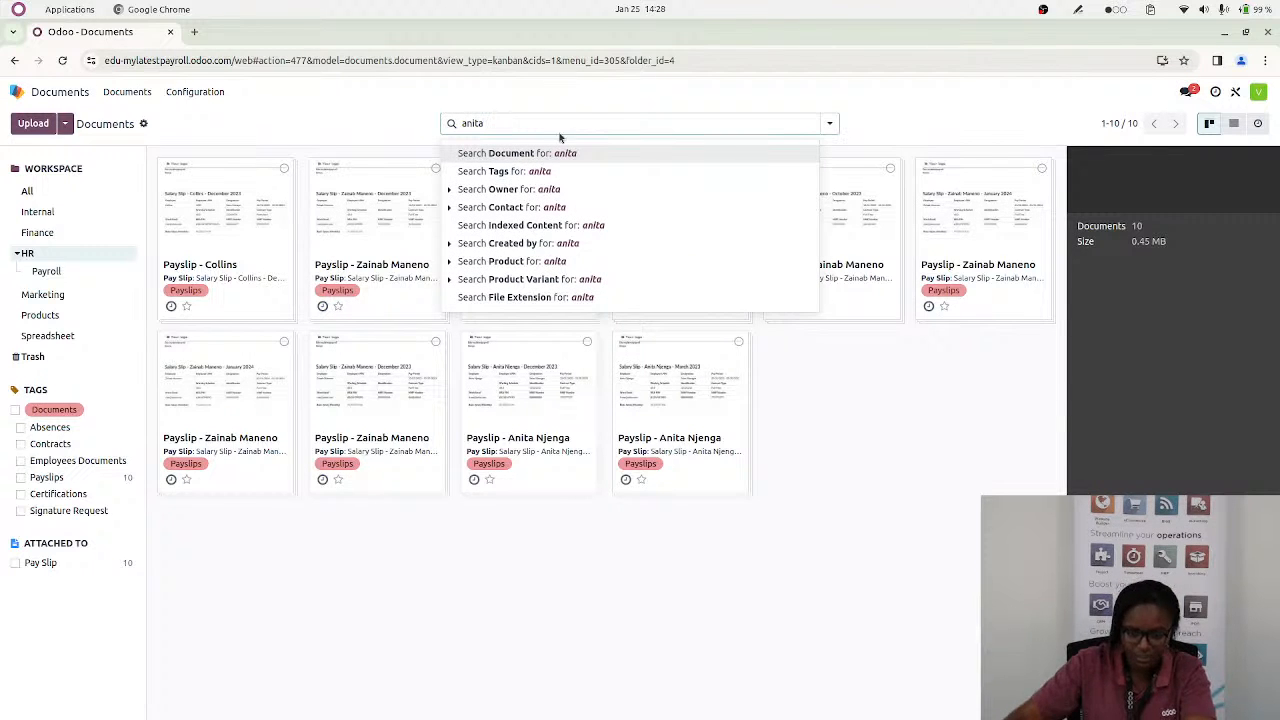
click(560, 156)
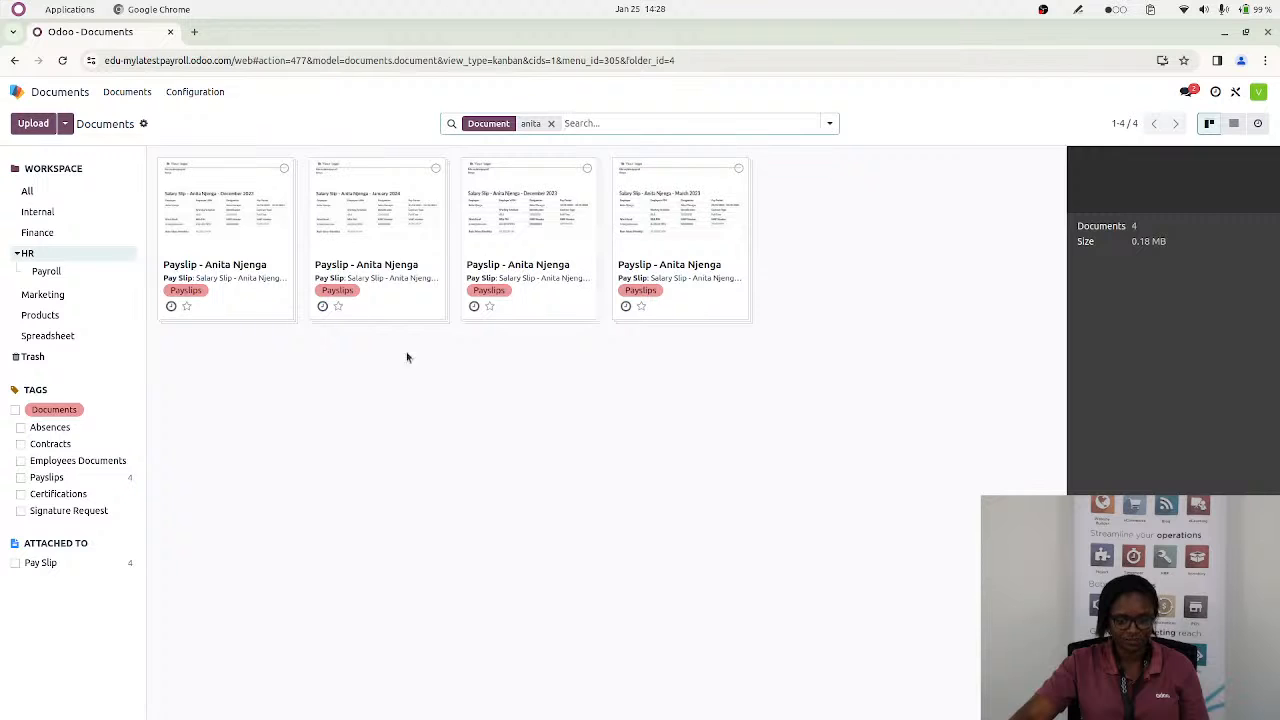
click(1234, 127)
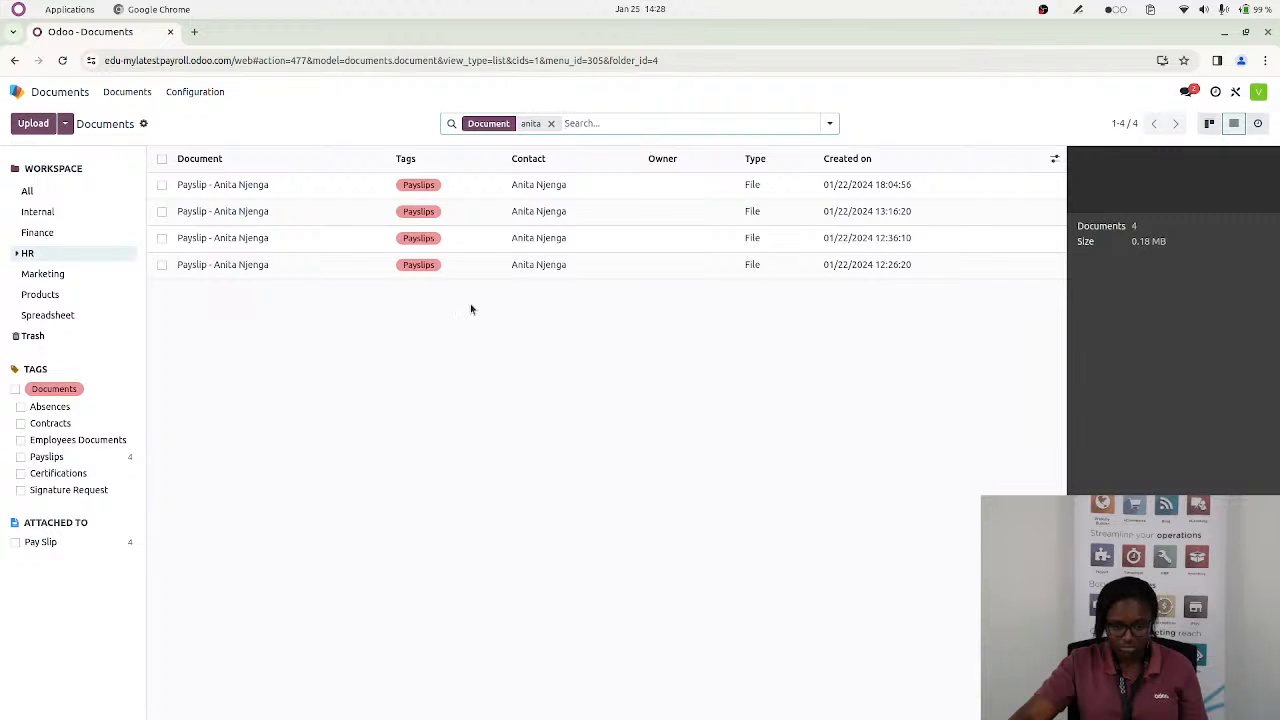
click(1054, 159)
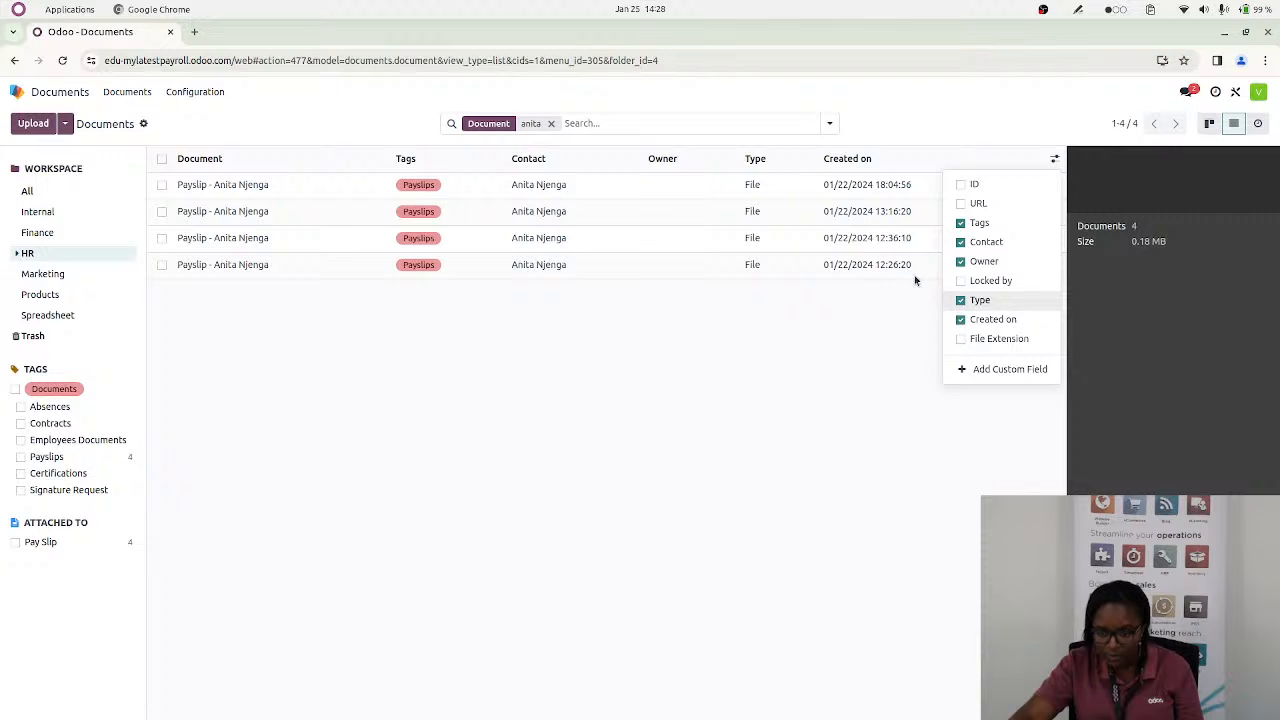
Clear the employee search in the HR documents and switch back to the Payroll app's dashboard
click(550, 125)
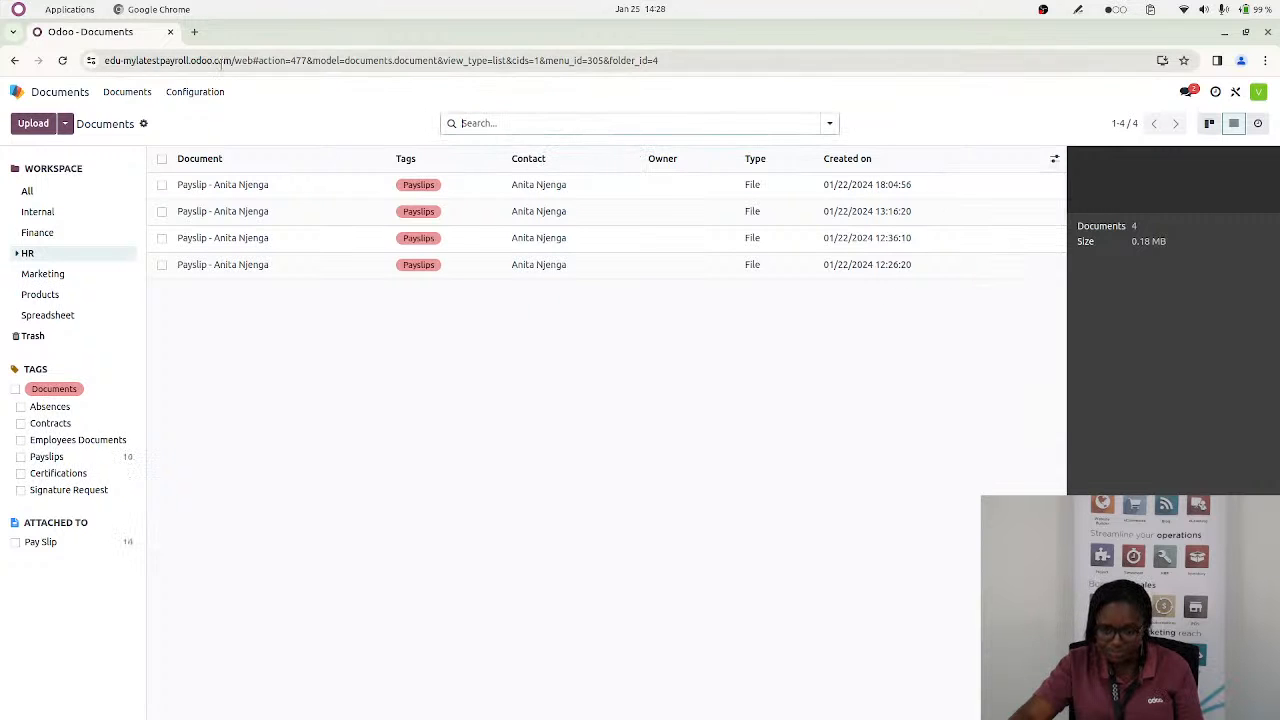
click(17, 91)
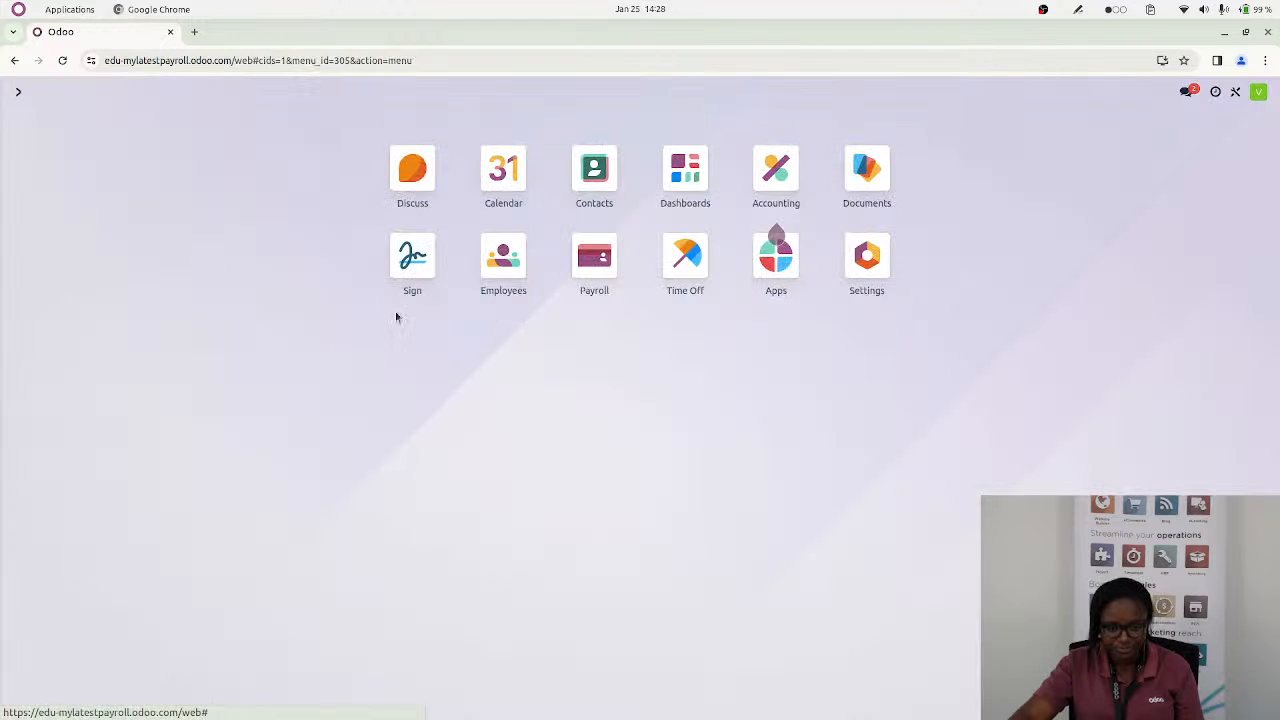
click(590, 276)
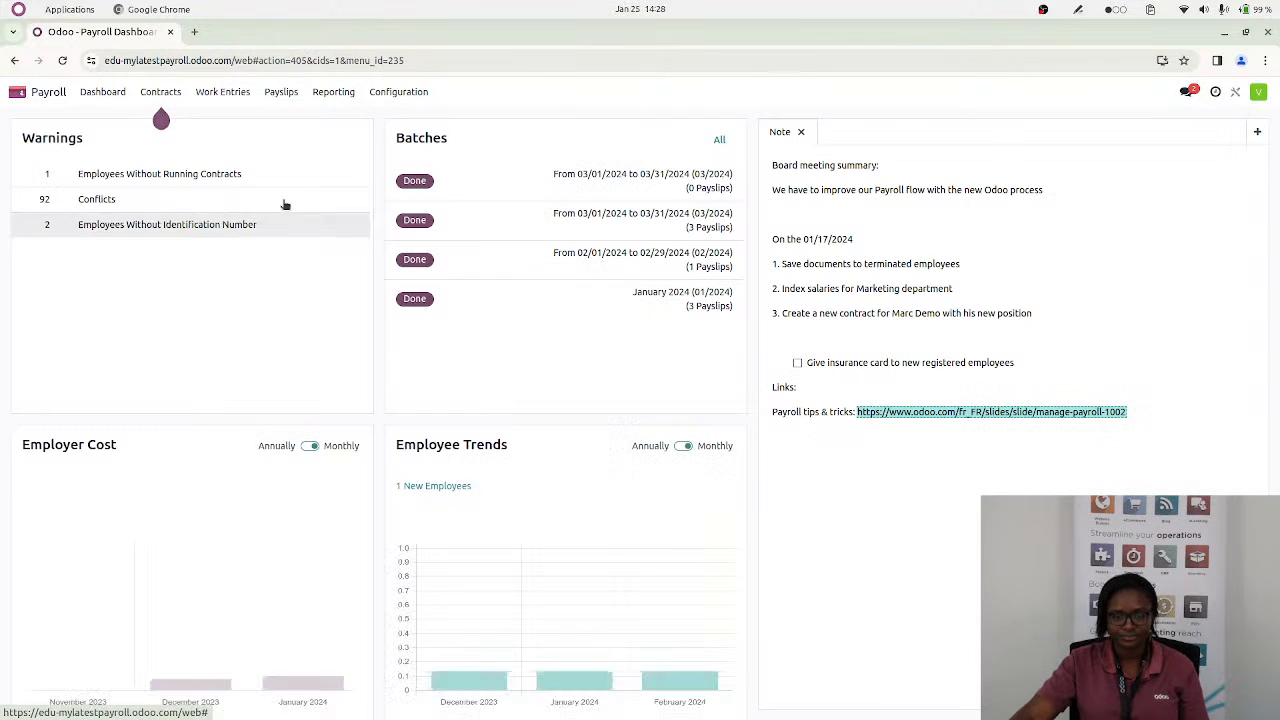
click(13, 95)
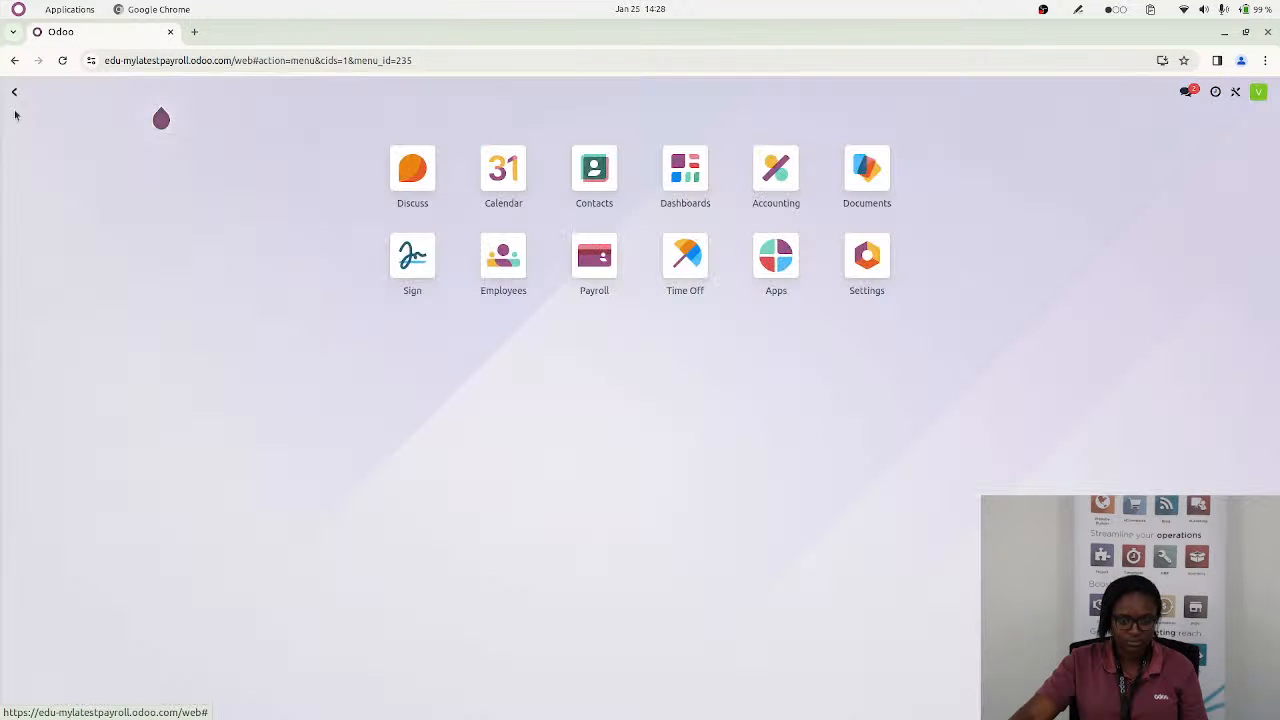
text(//)
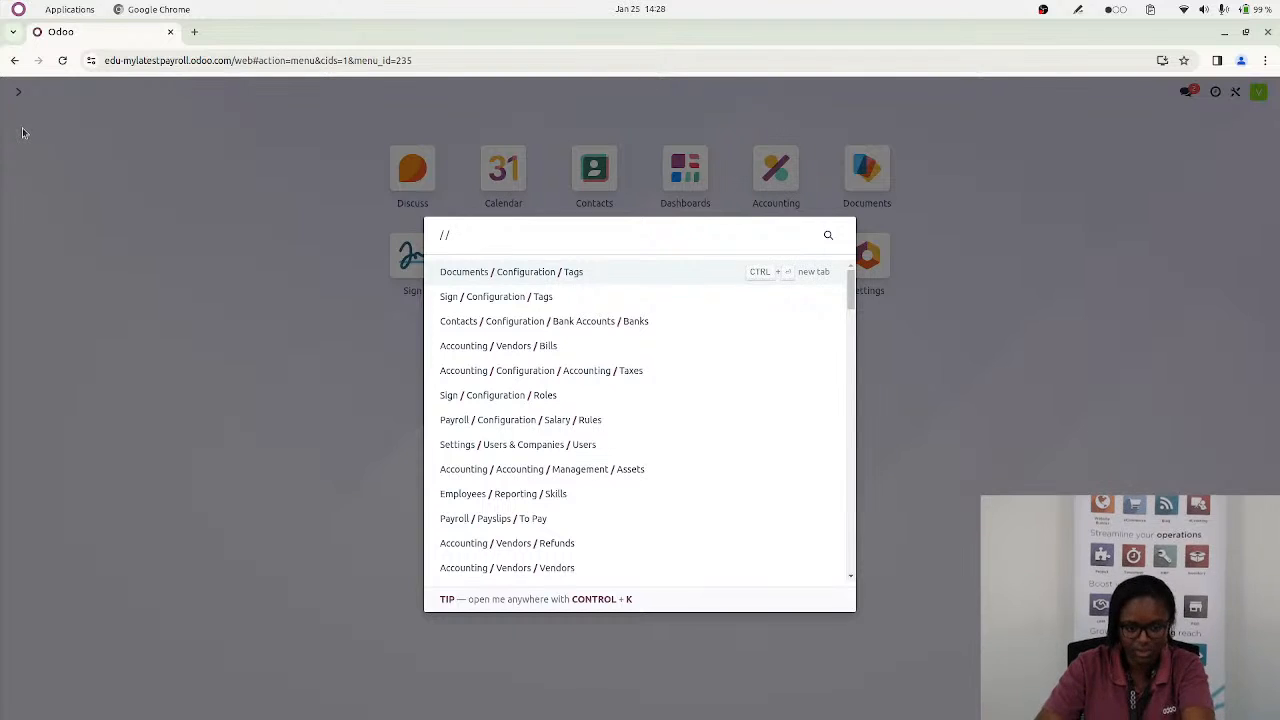
key(BackSpace)
text(email)
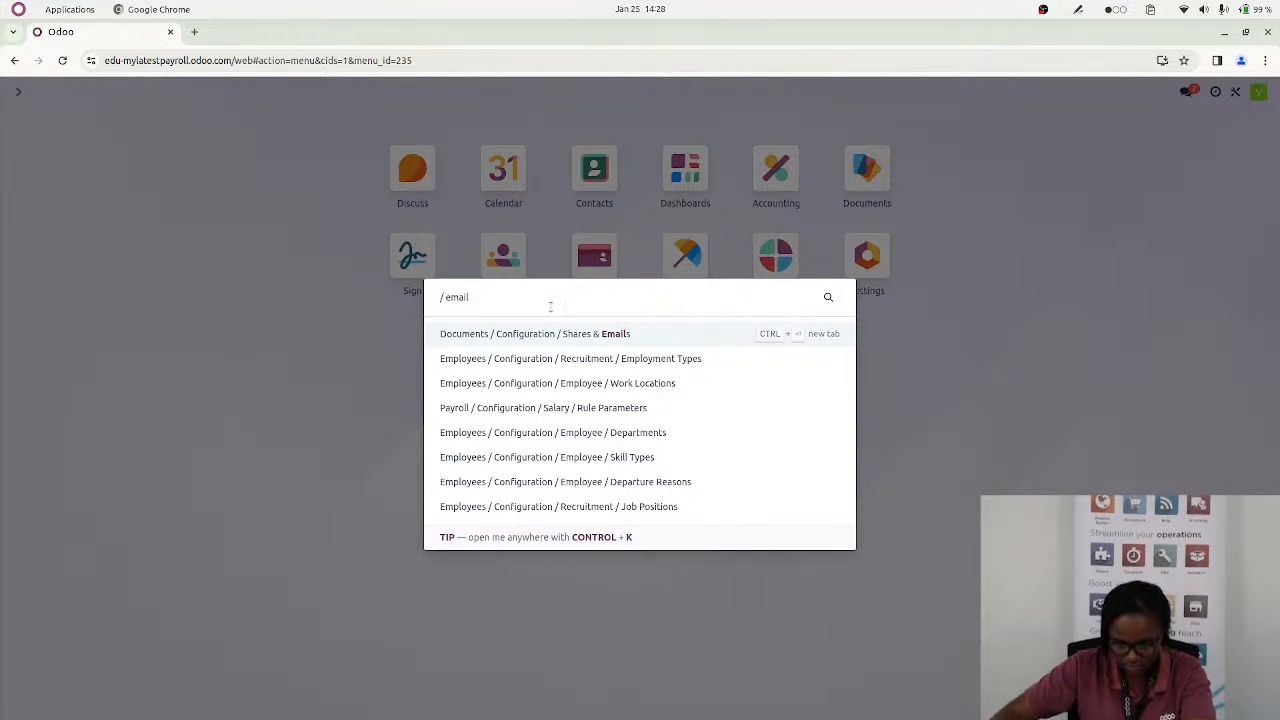
click(889, 330)
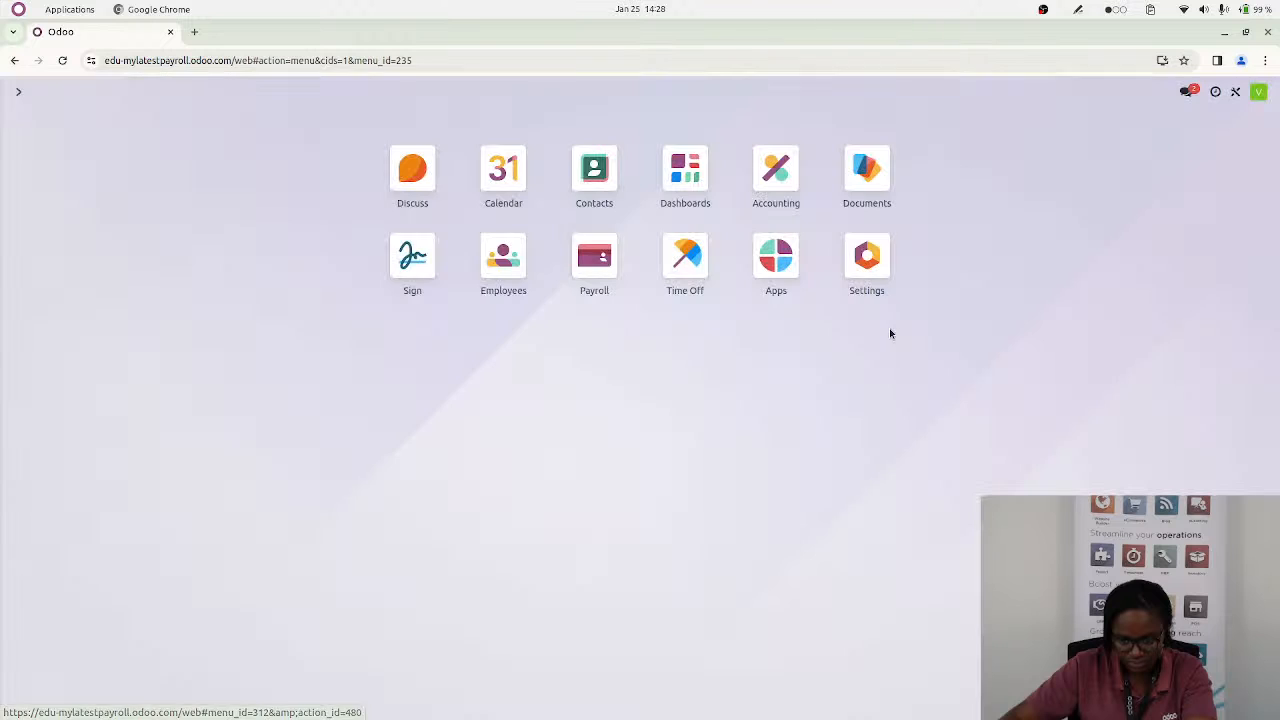
Find the developer tools in the general settings by searching for "dev" and activate the developer mode
click(874, 262)
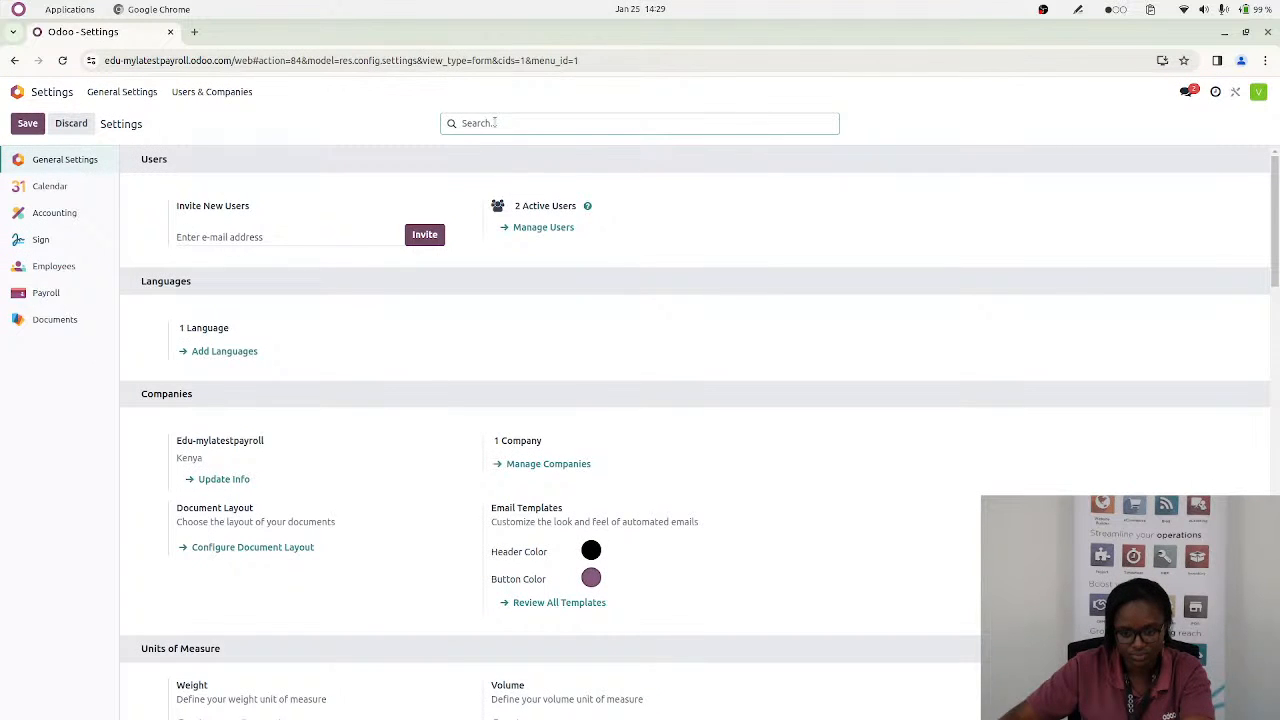
text(dev)
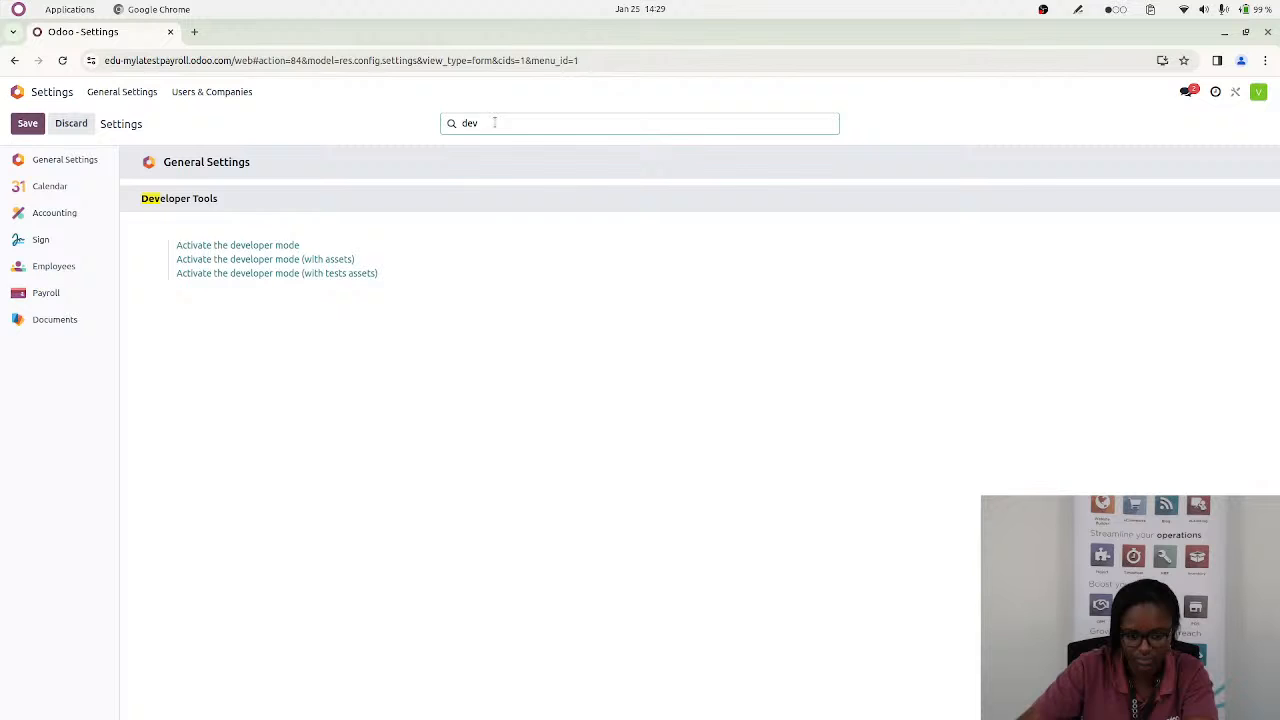
click(249, 247)
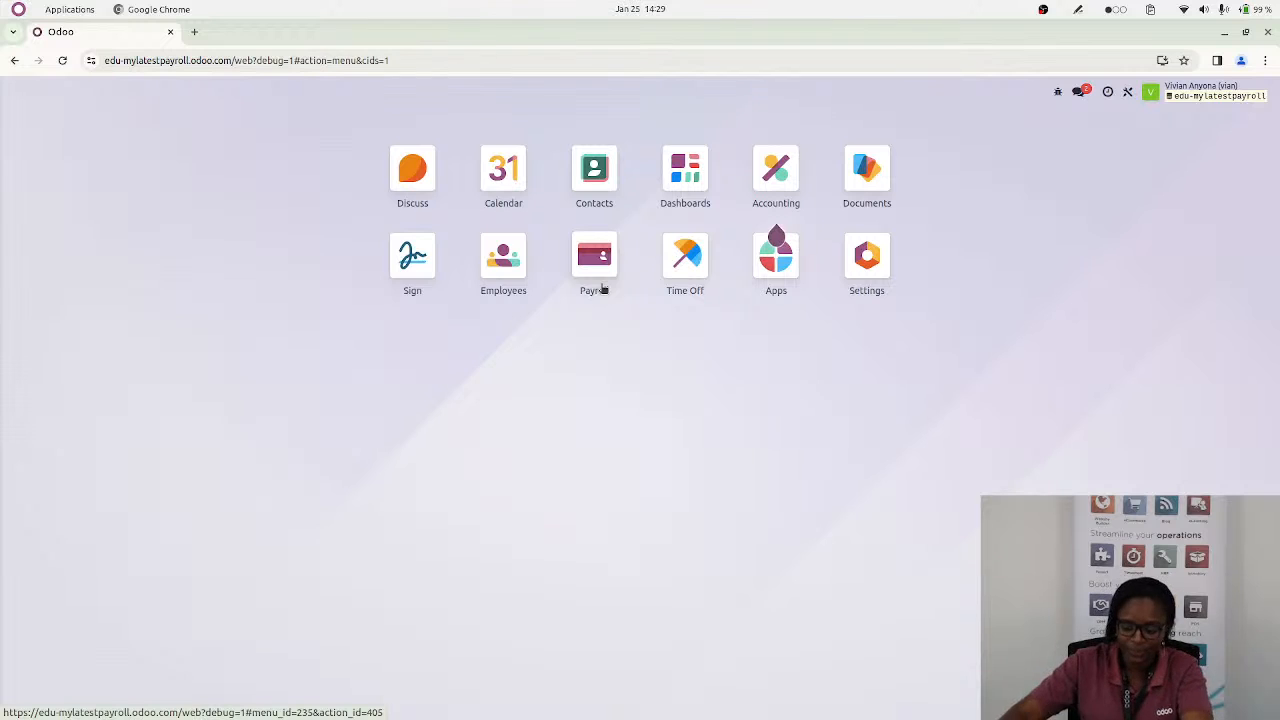
Search the app menus for "email" and open the Emails list from the technical settings
text(/emai)
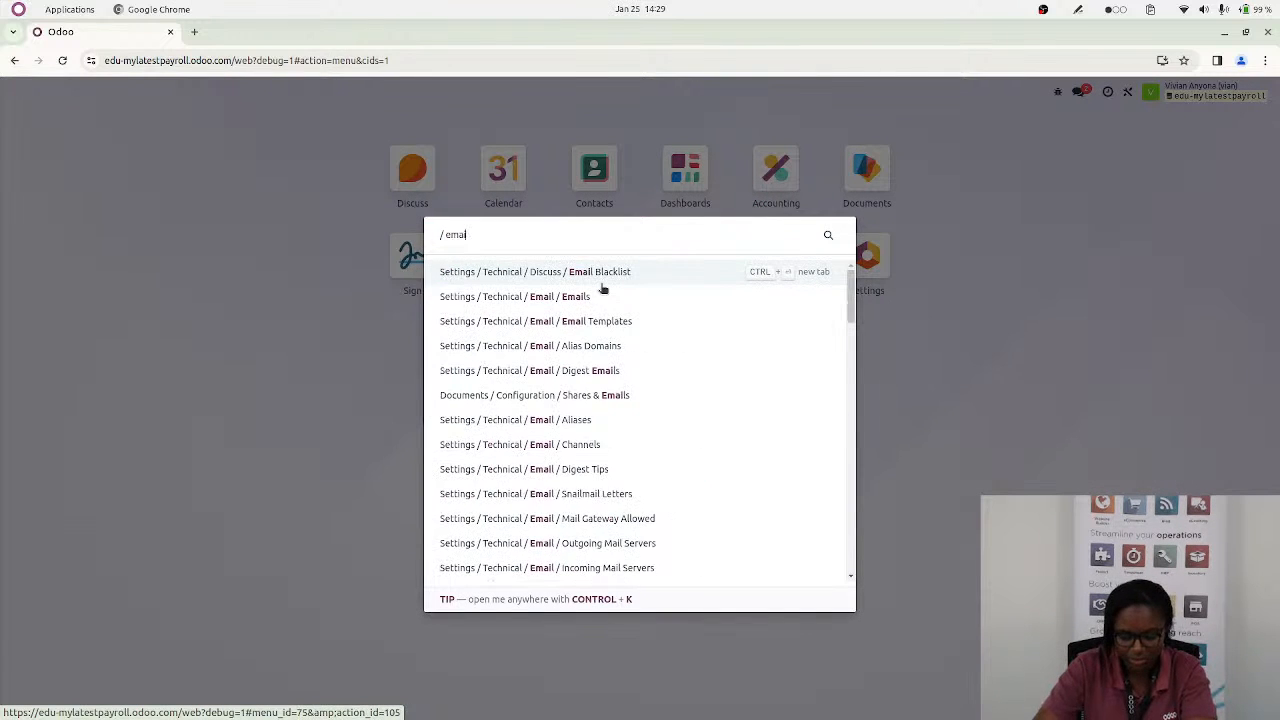
key(BackSpace)
text(il)
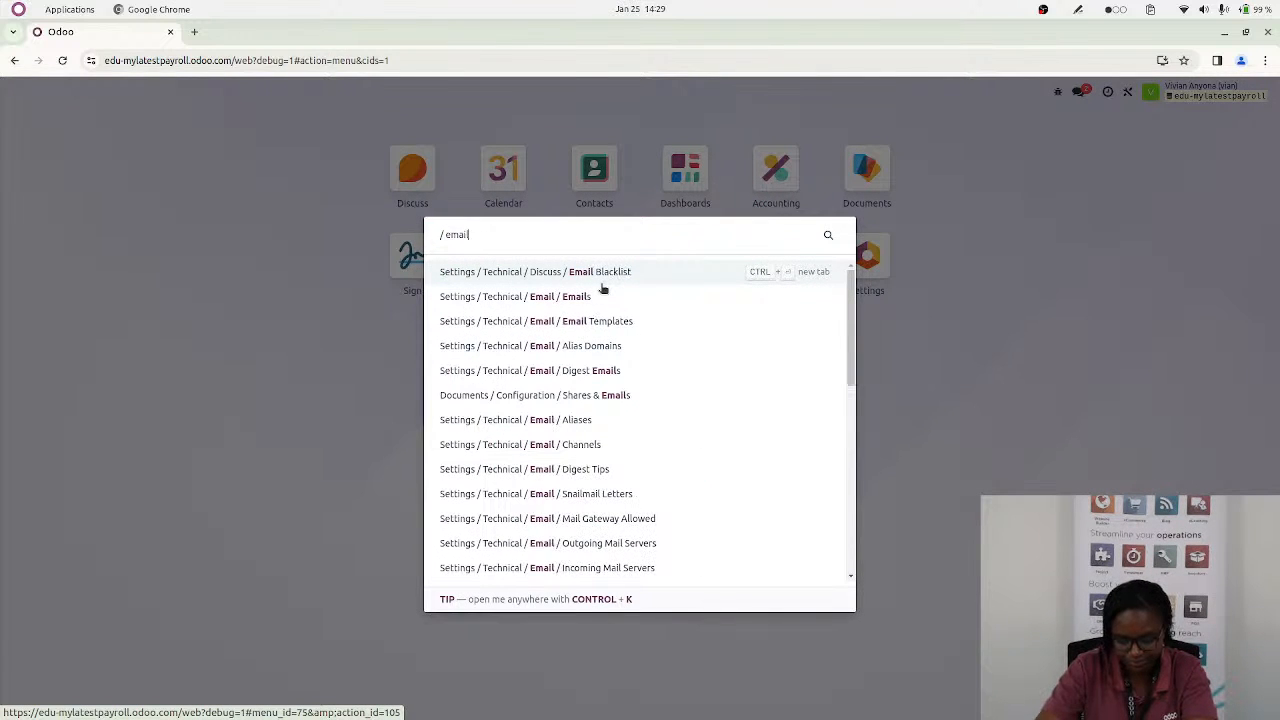
click(583, 296)
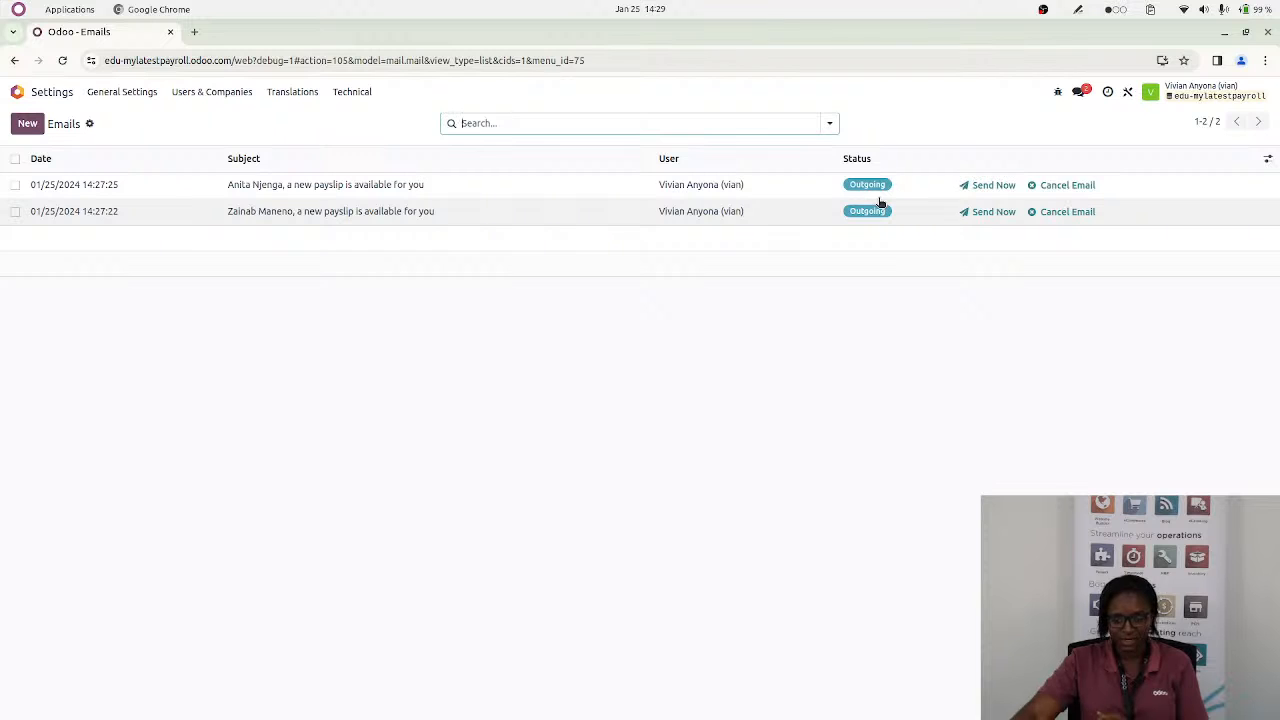
Send both outgoing payslip notification emails immediately from the Emails list
click(993, 188)
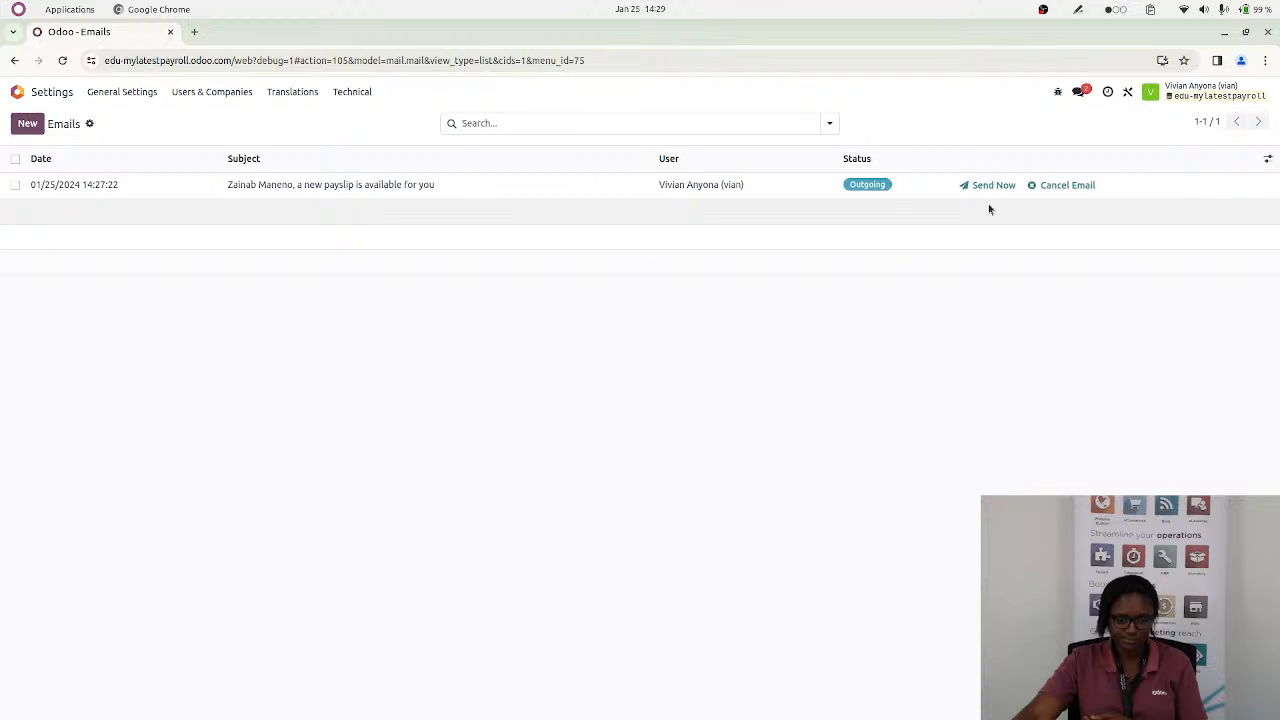
click(989, 184)
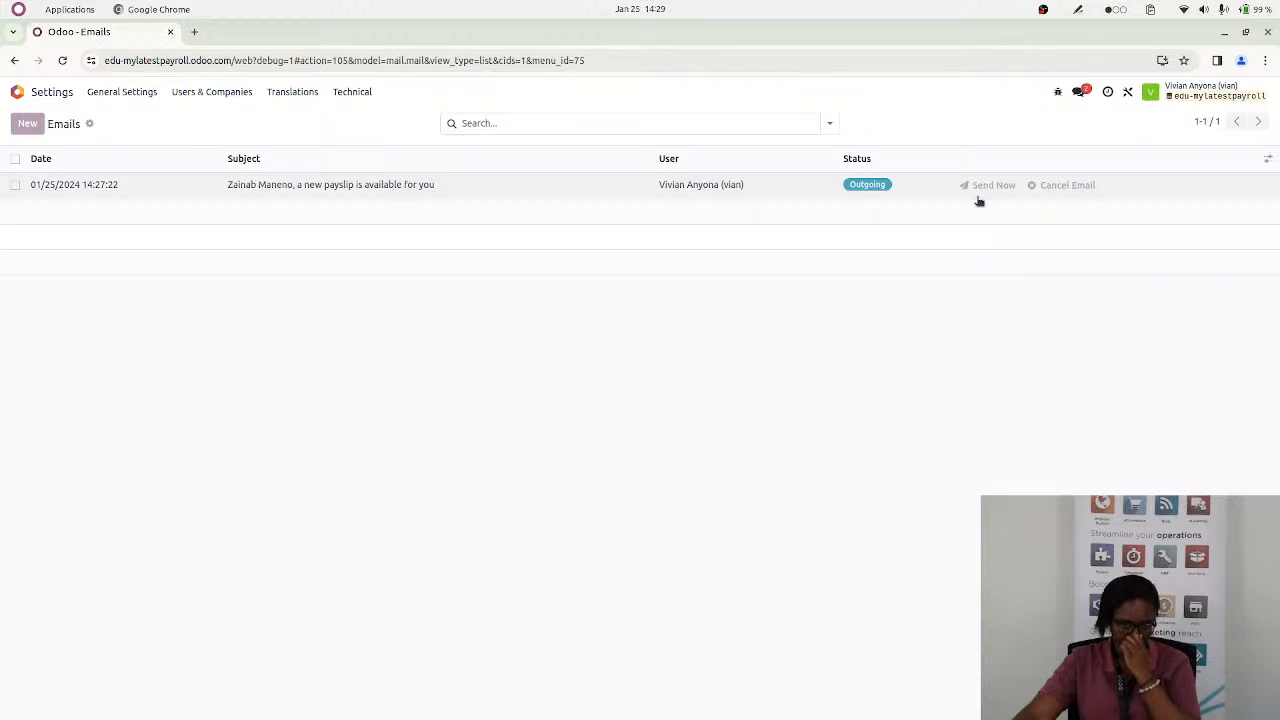
click(972, 190)
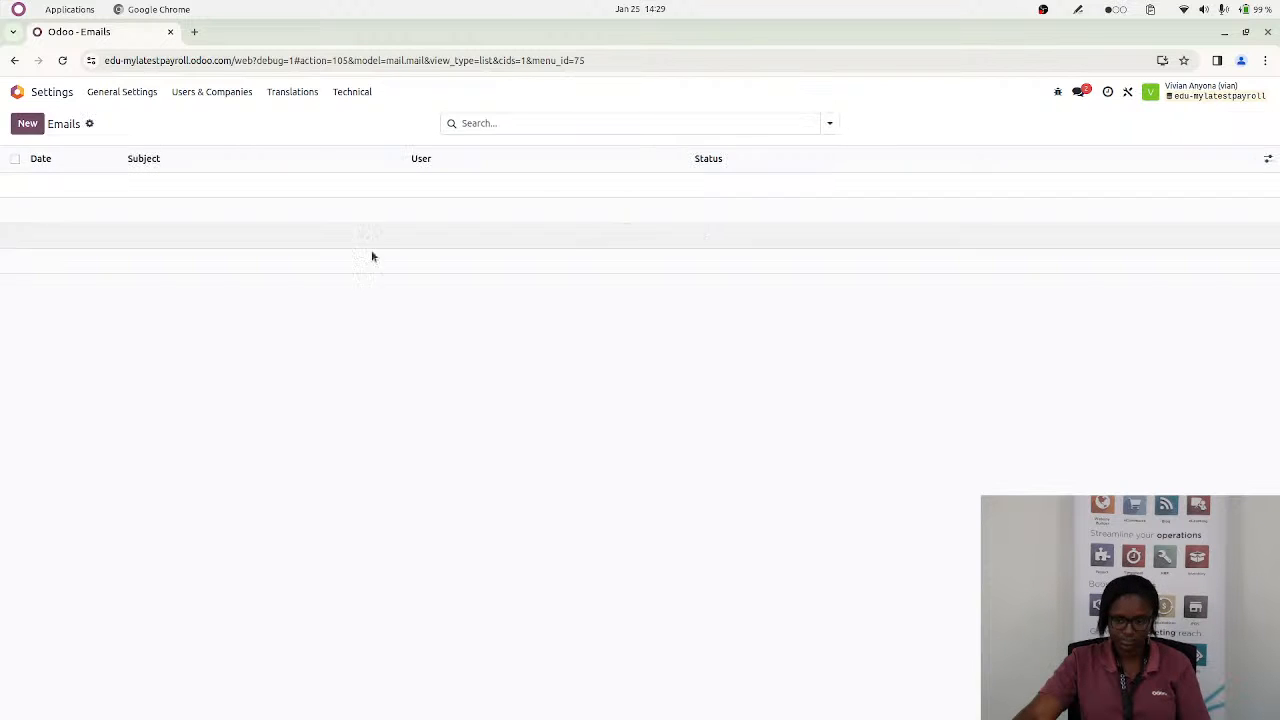
Switch to the Documents app, list the HR payslip files, search them by an employee's first name and clear the search
click(19, 95)
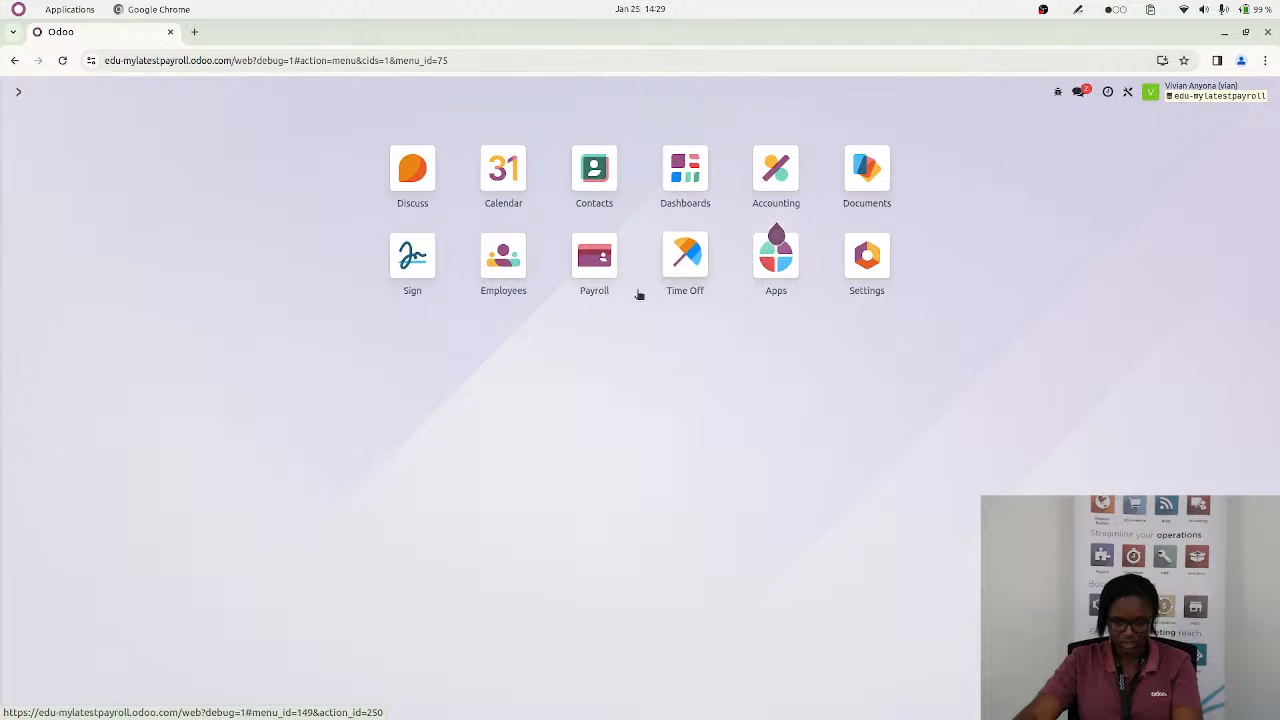
click(856, 197)
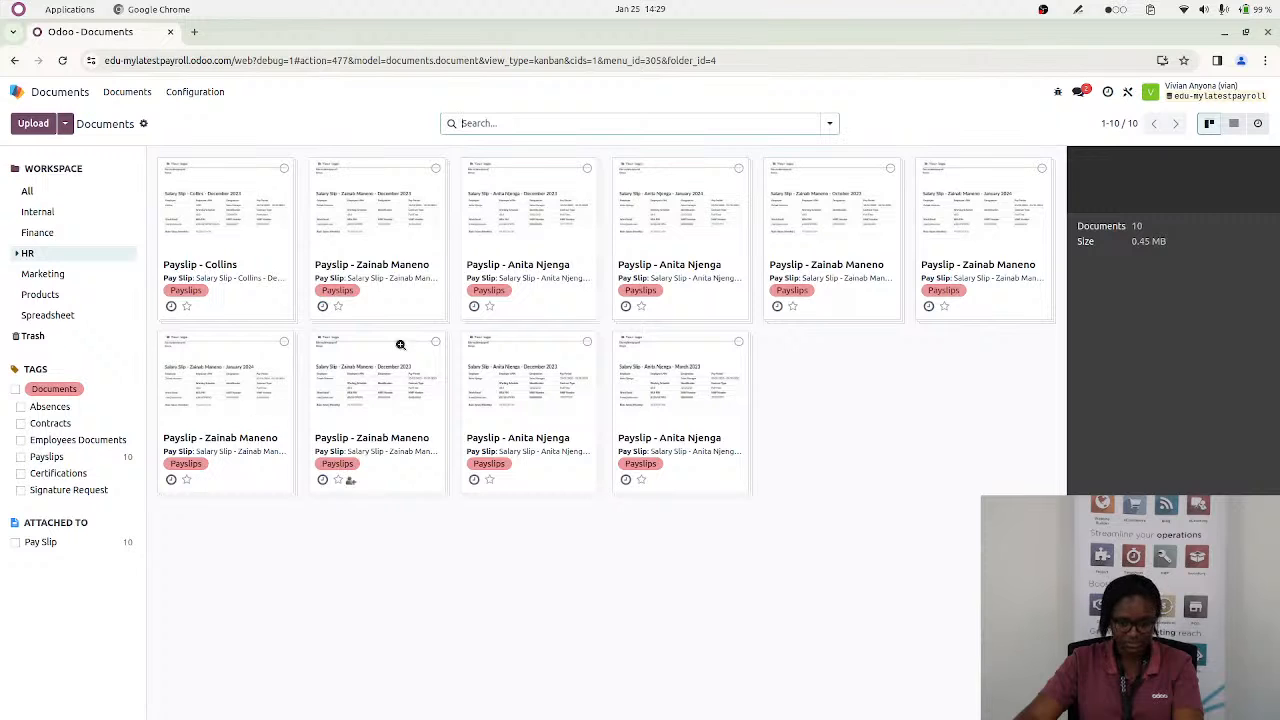
click(830, 124)
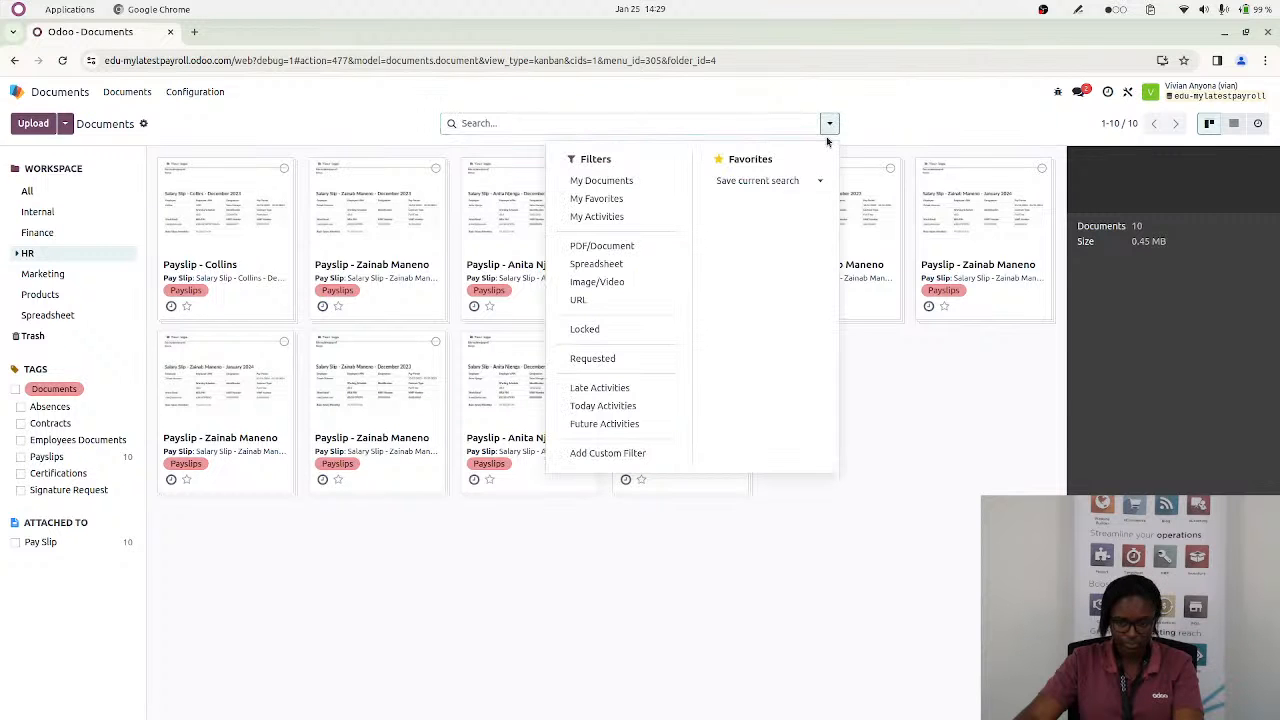
click(1233, 123)
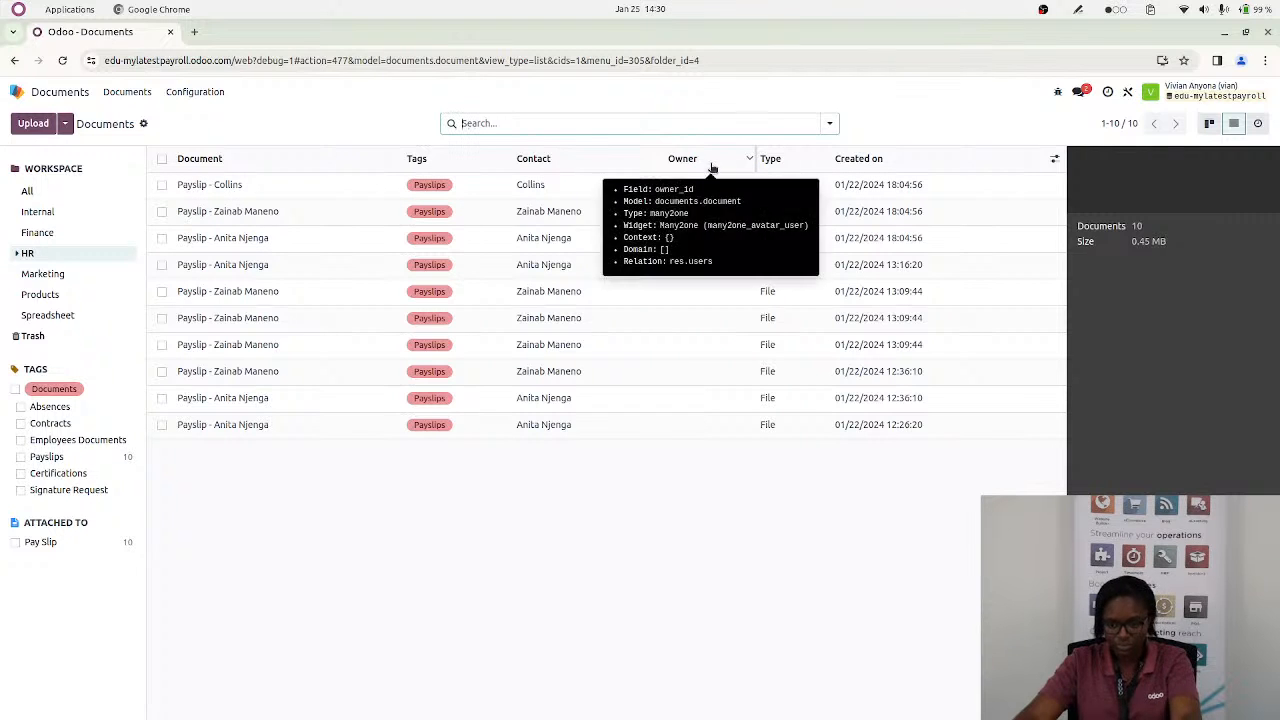
text(a)
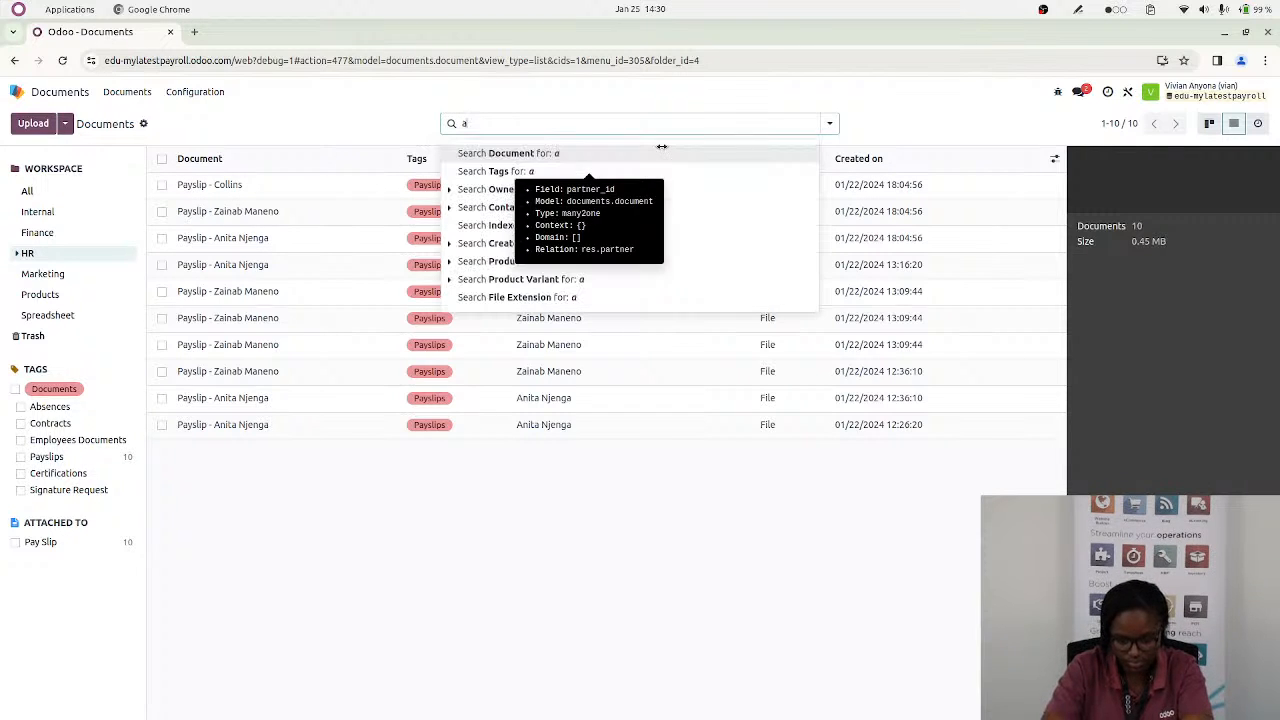
text(nita)
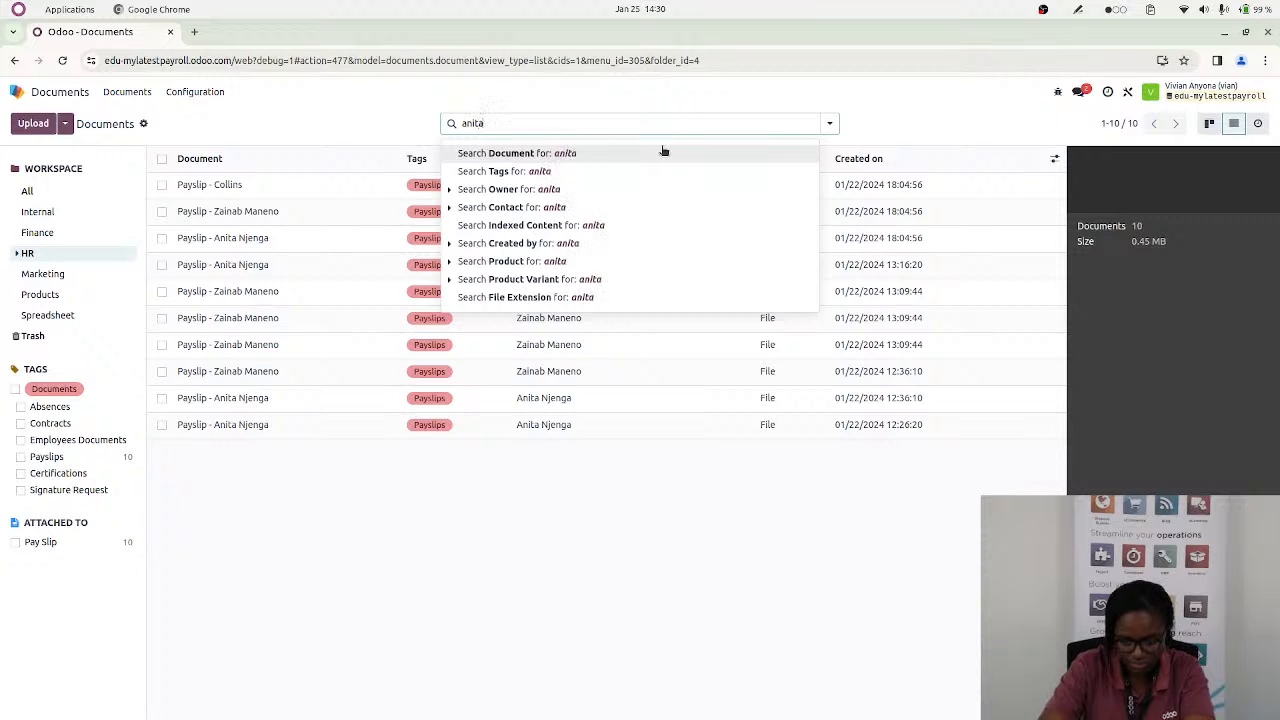
key(Return)
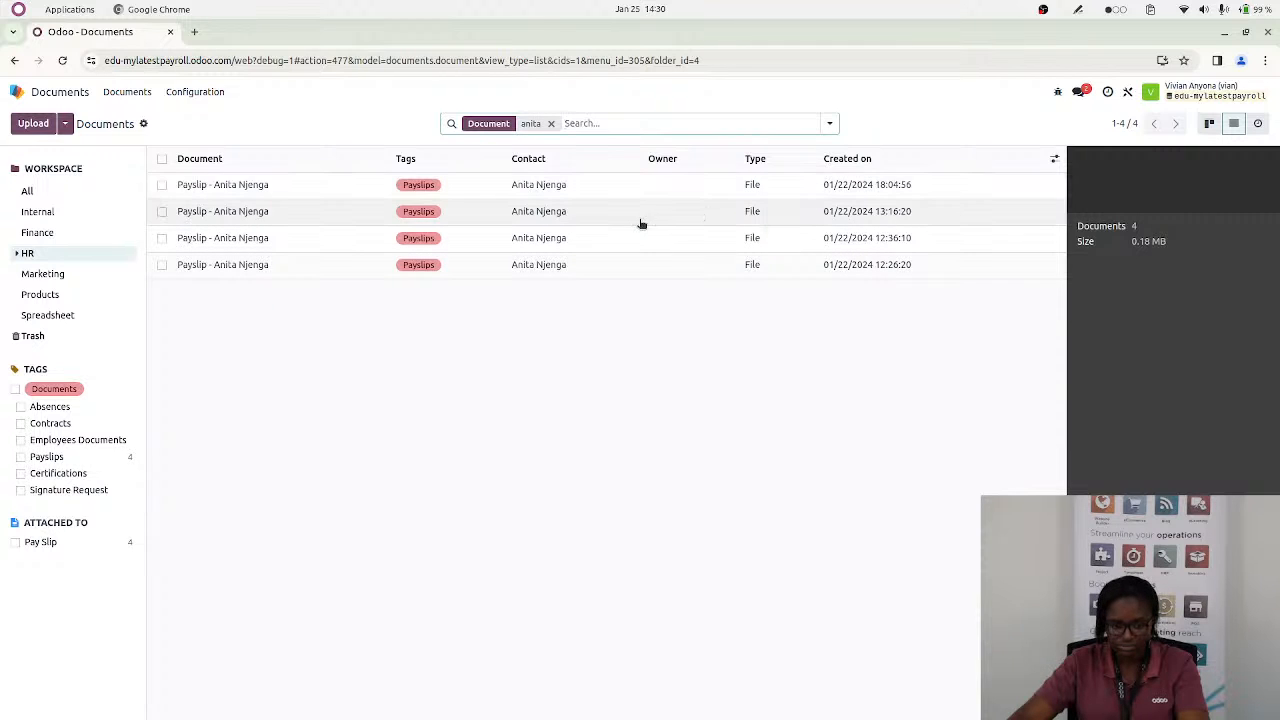
click(553, 125)
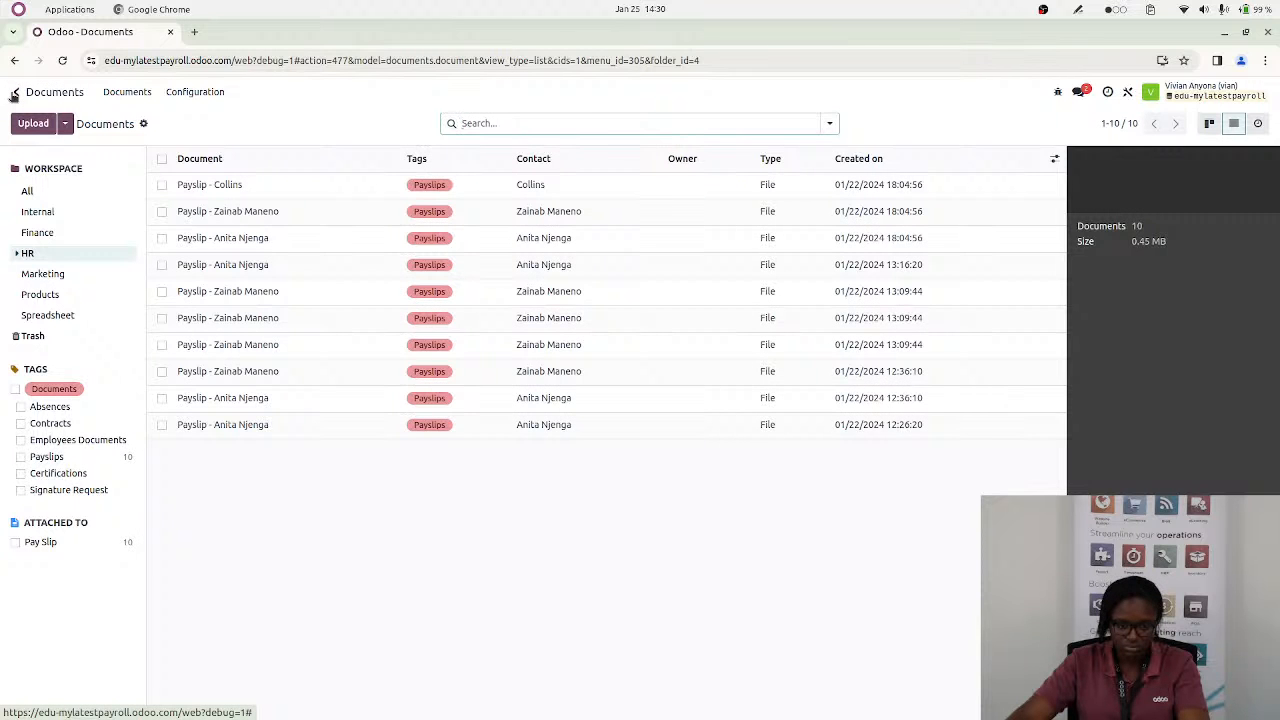
drag(14, 96, 3, 112)
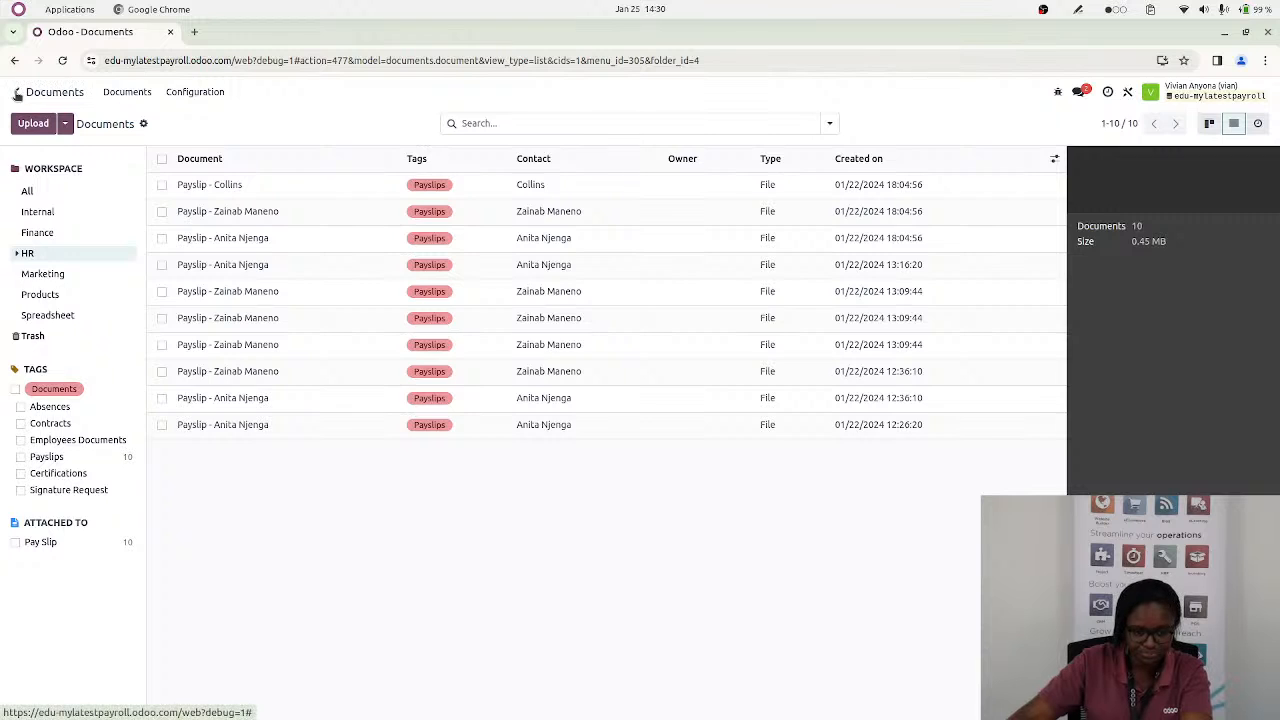
click(17, 94)
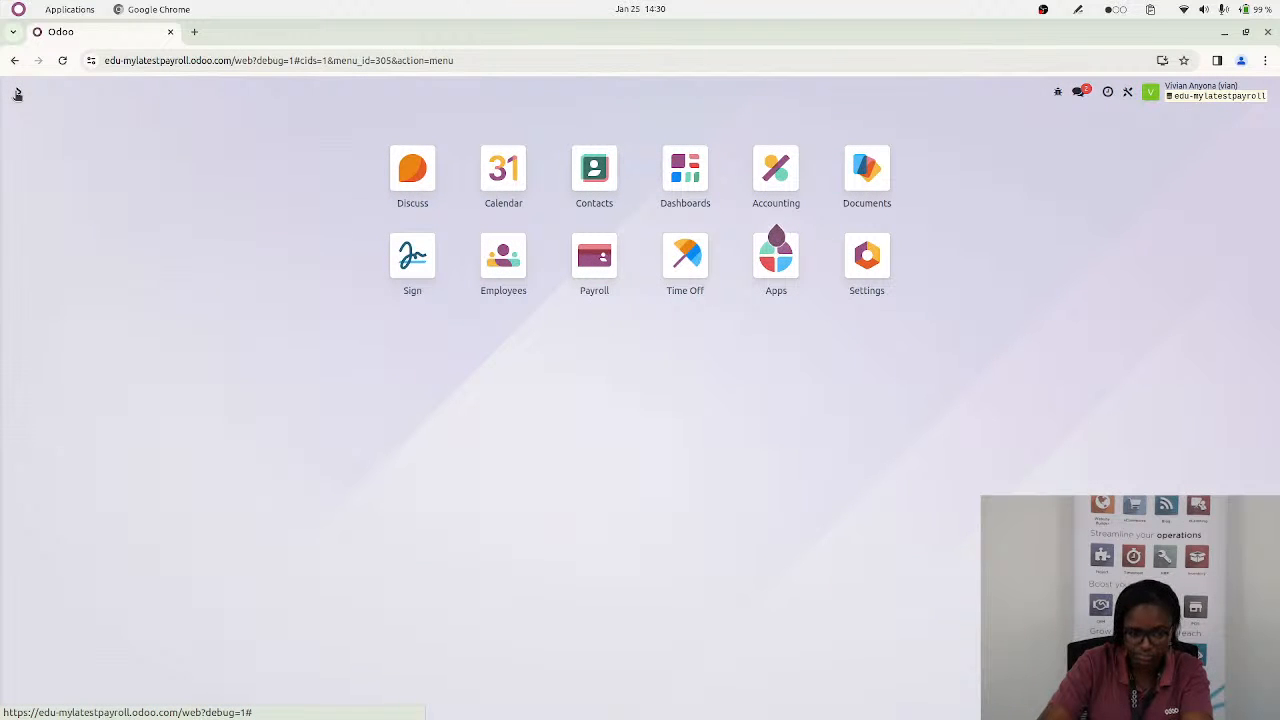
text(//)
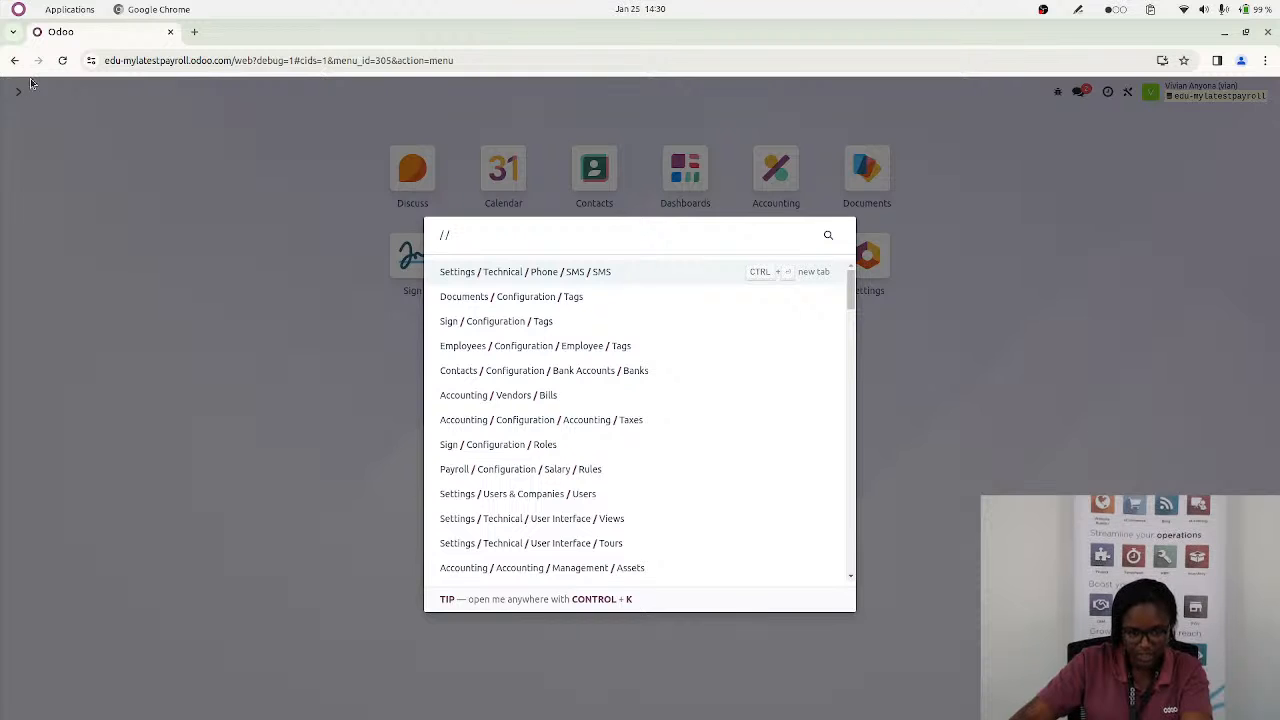
click(14, 62)
key(BackSpace)
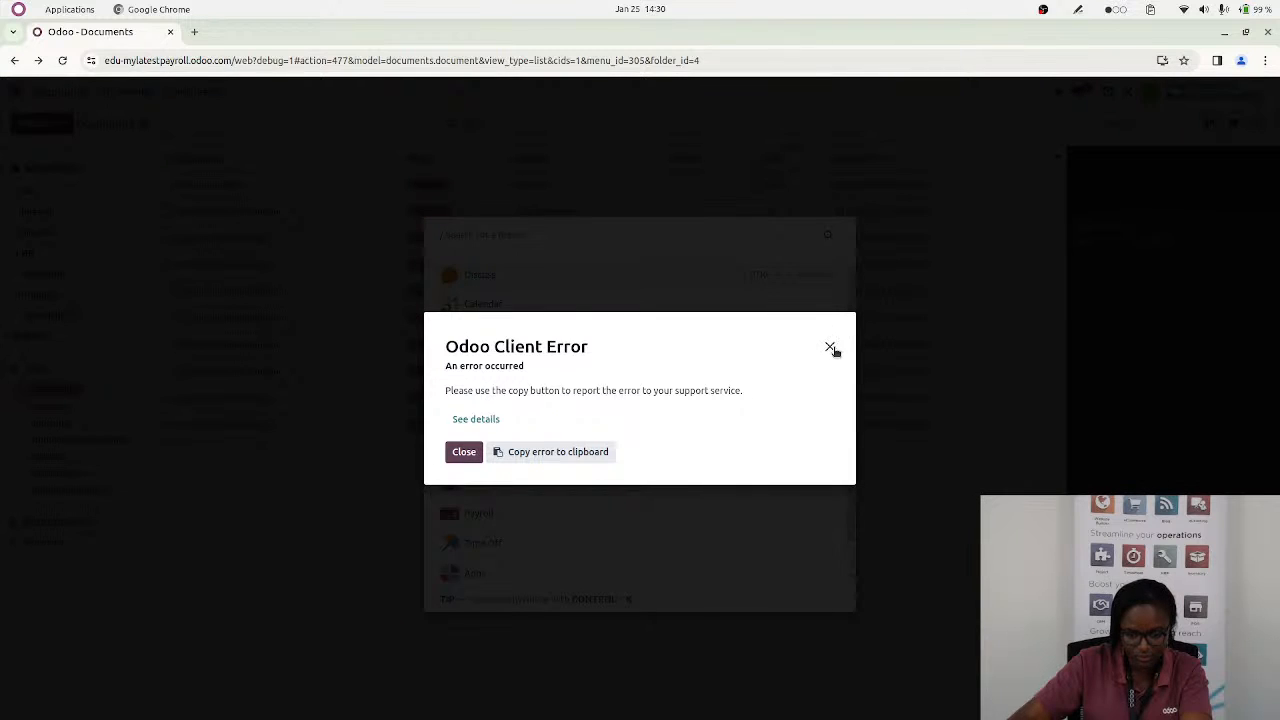
Duplicate the Odoo browser tab and show the overview of all apps in the new tab
right_click(107, 33)
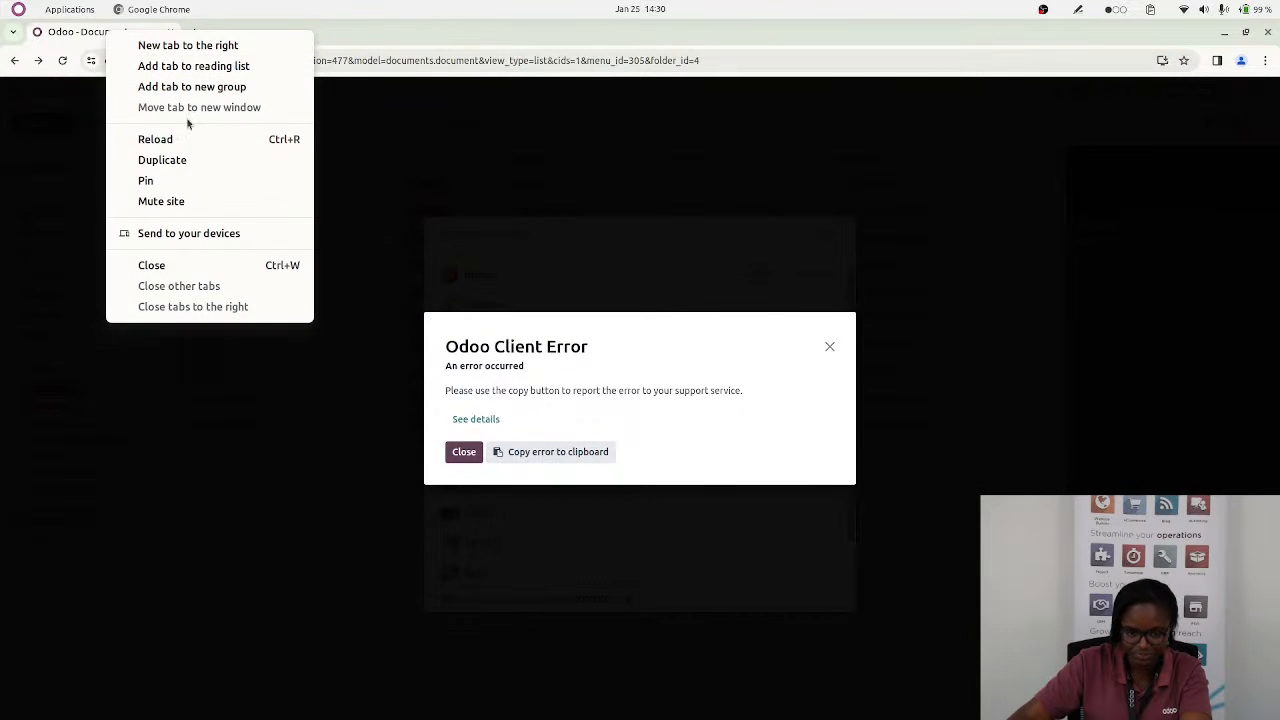
click(183, 174)
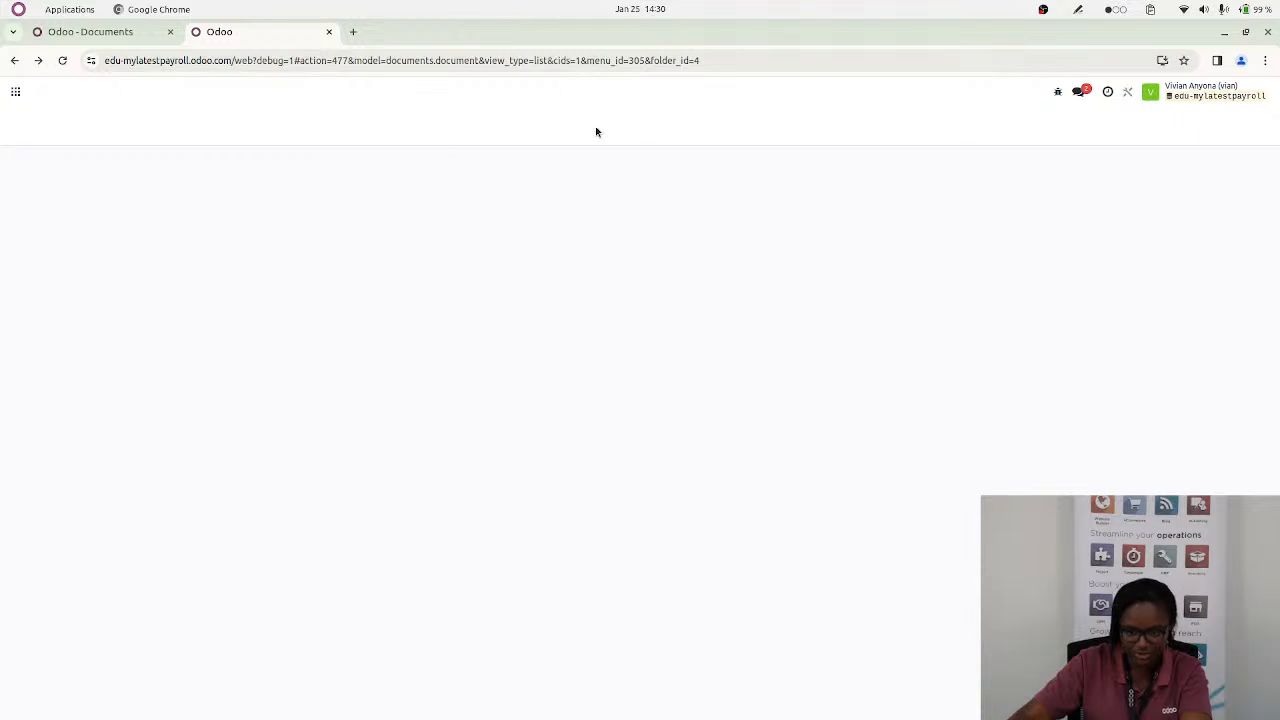
click(15, 91)
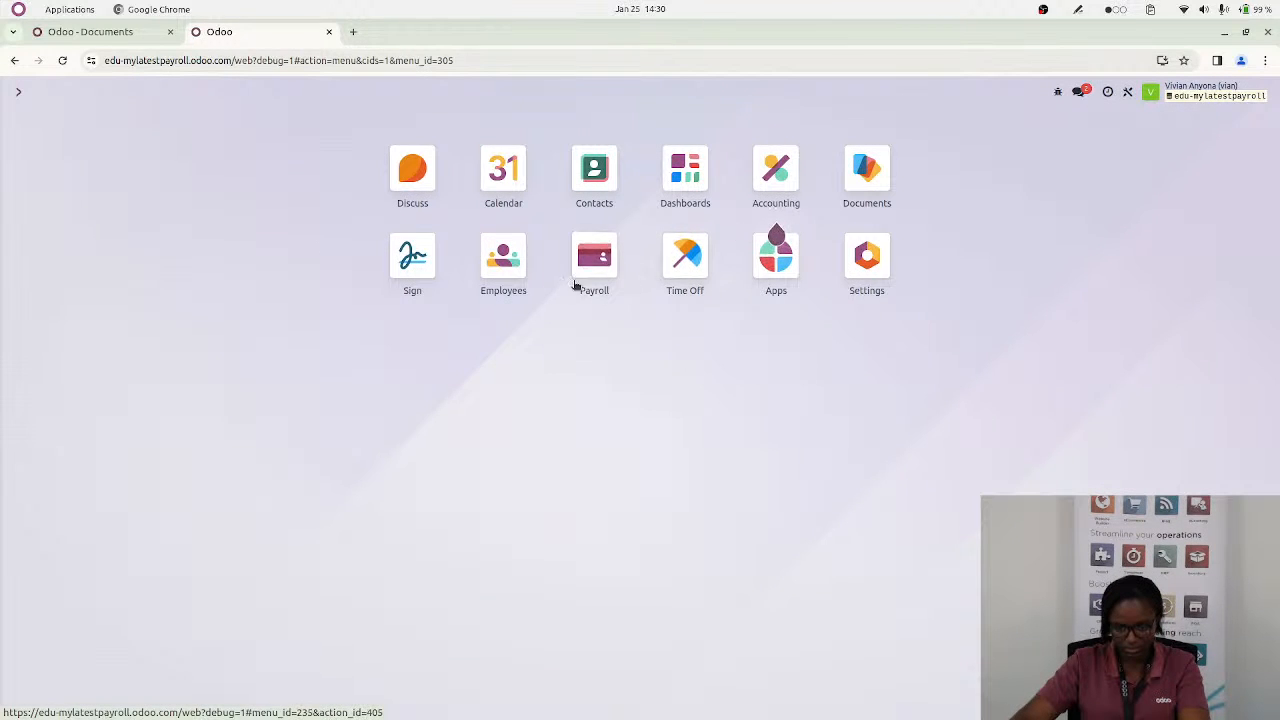
Switch to the Employees app and examine the Standard 40 hours/week schedule in the first employee's work information
click(503, 262)
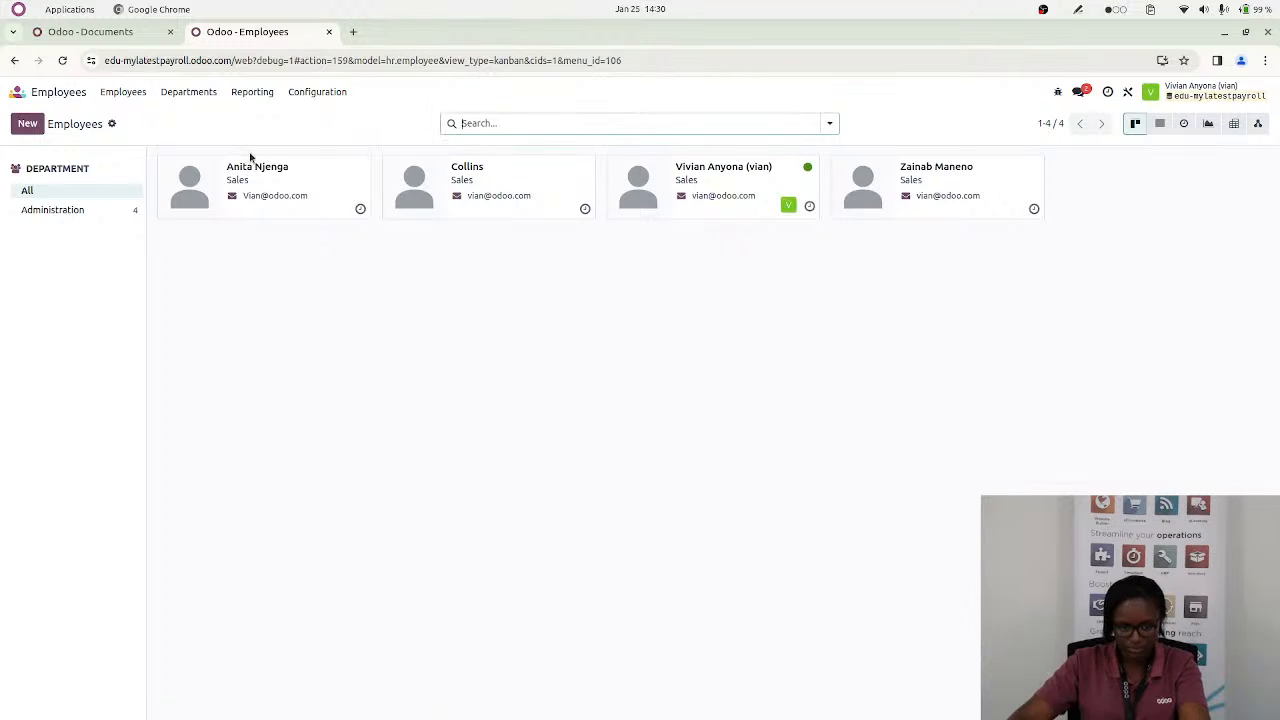
click(298, 189)
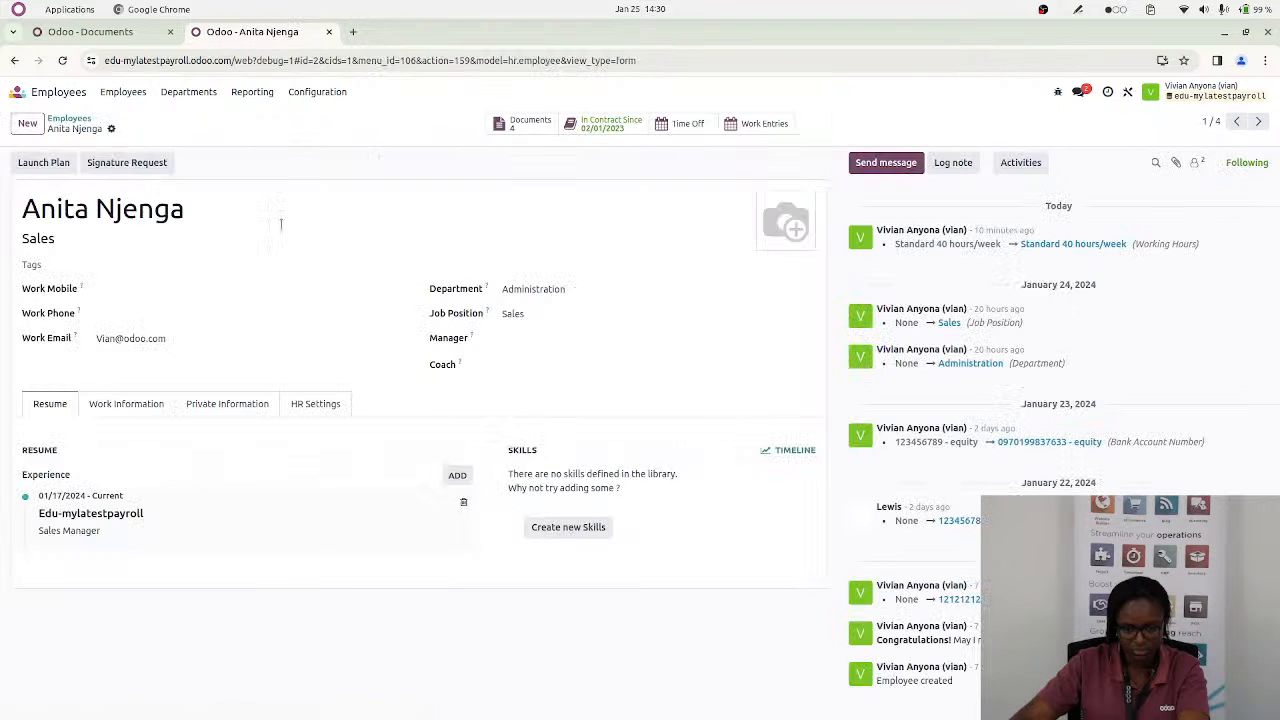
click(127, 408)
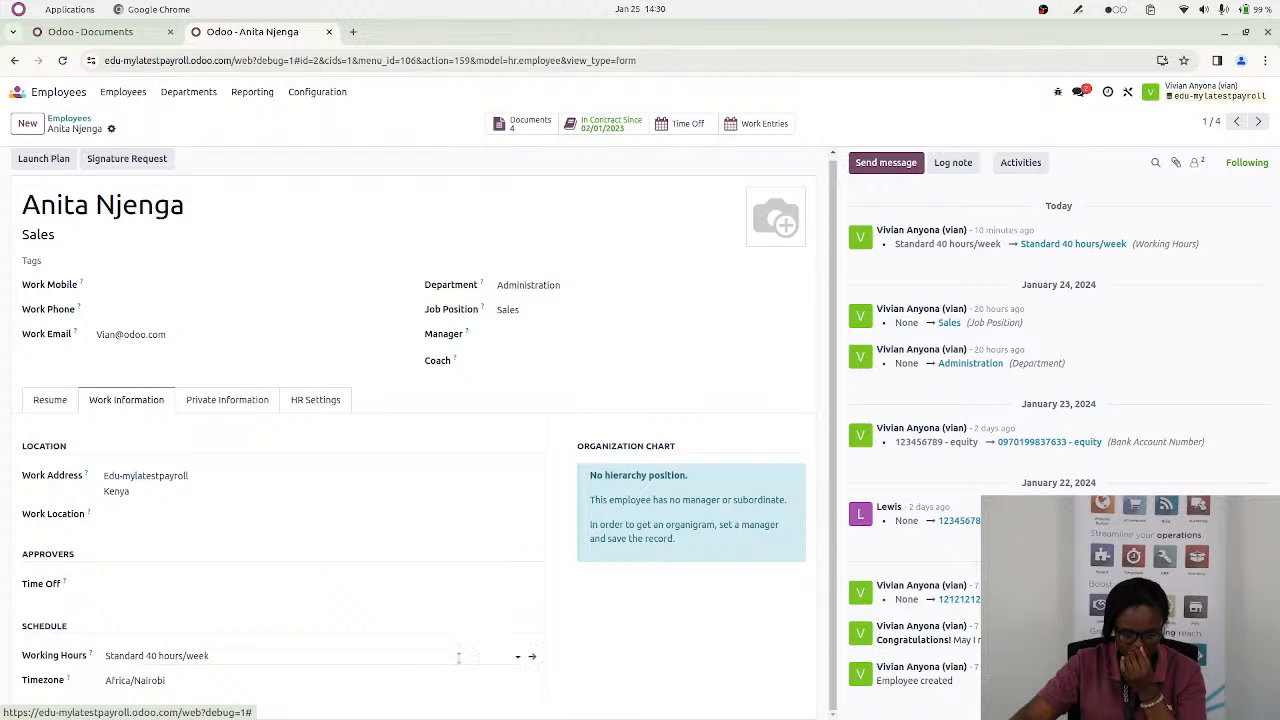
click(531, 657)
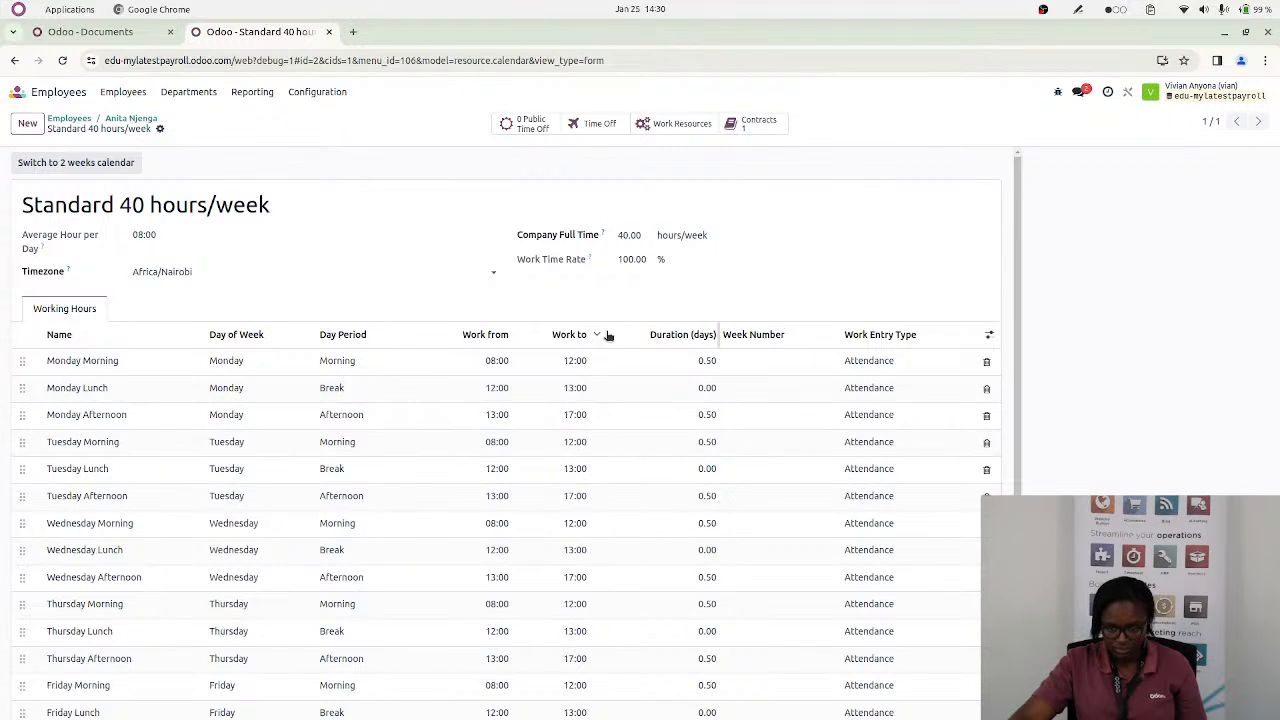
scroll(360, 337, down, 2)
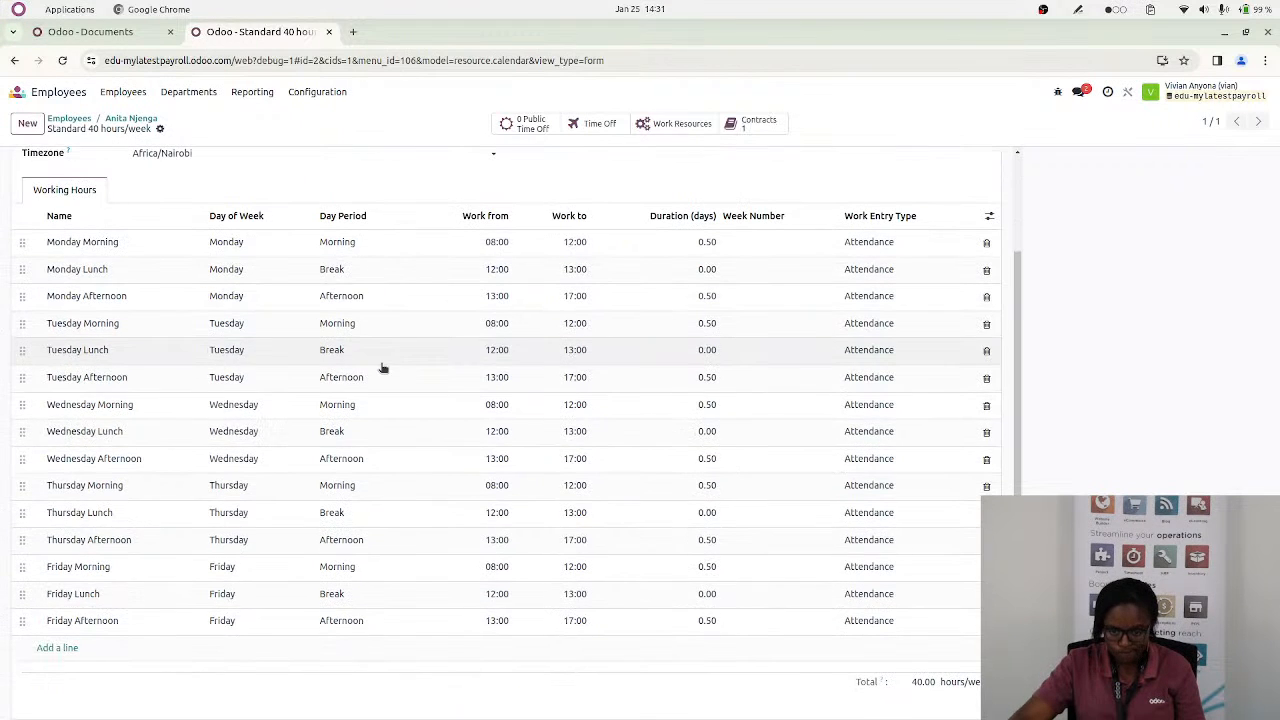
Switch to the Documents app, show the HR files as a list and preview the third payslip document
click(18, 92)
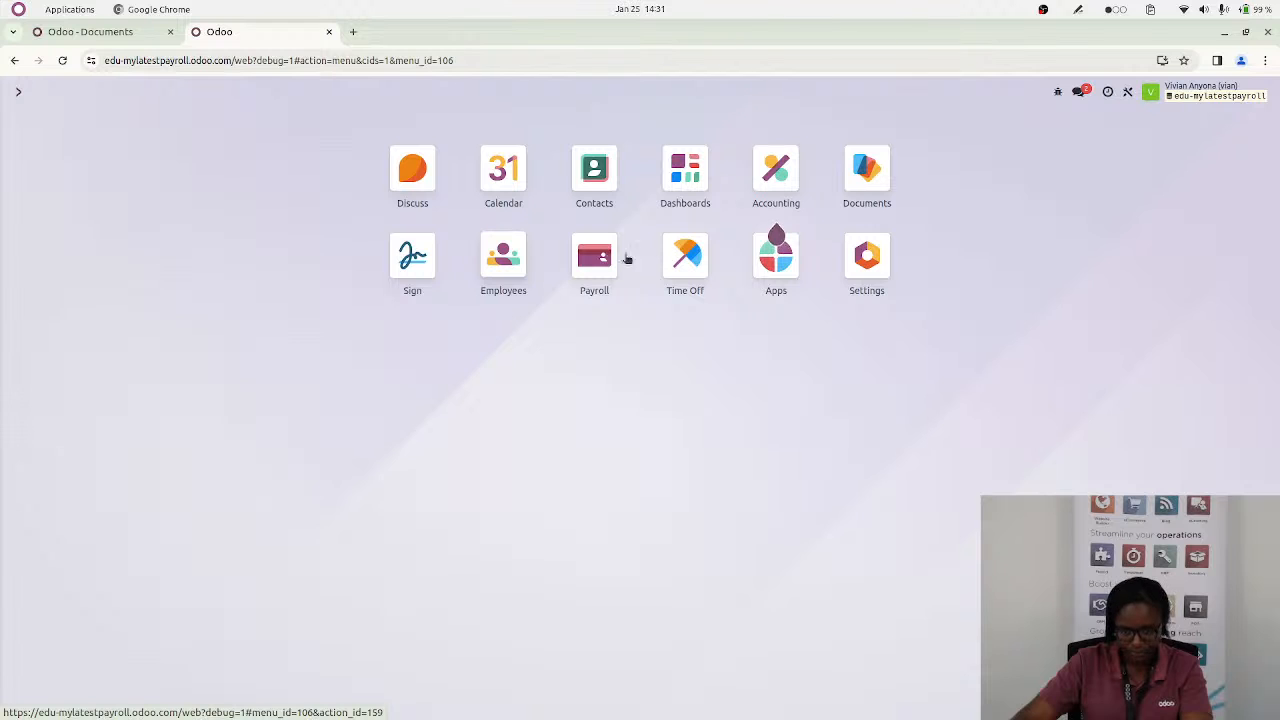
click(857, 190)
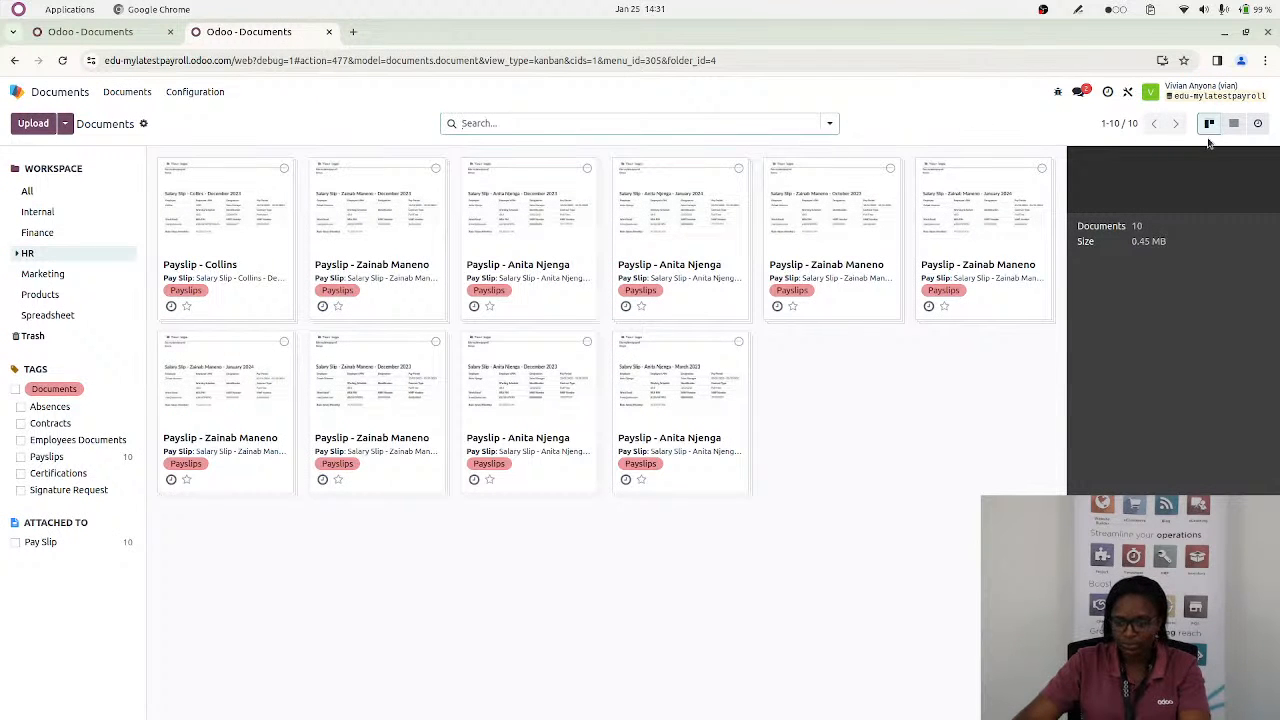
click(1234, 123)
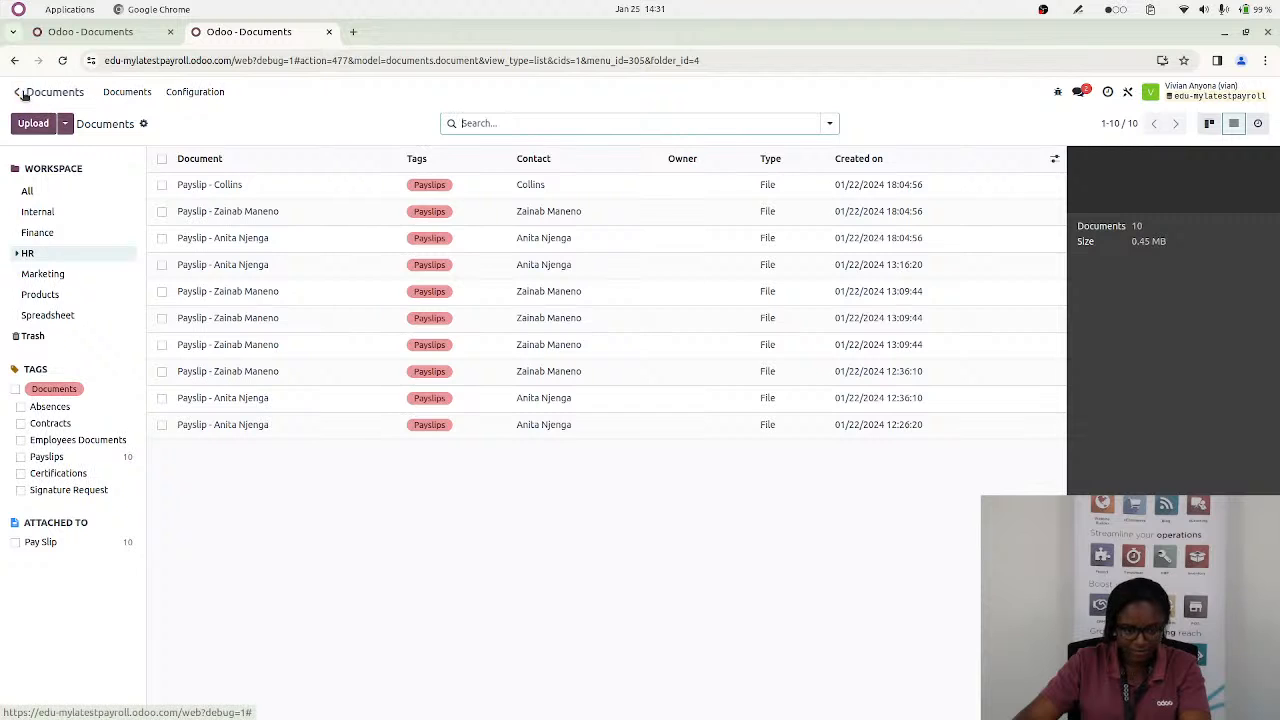
click(339, 247)
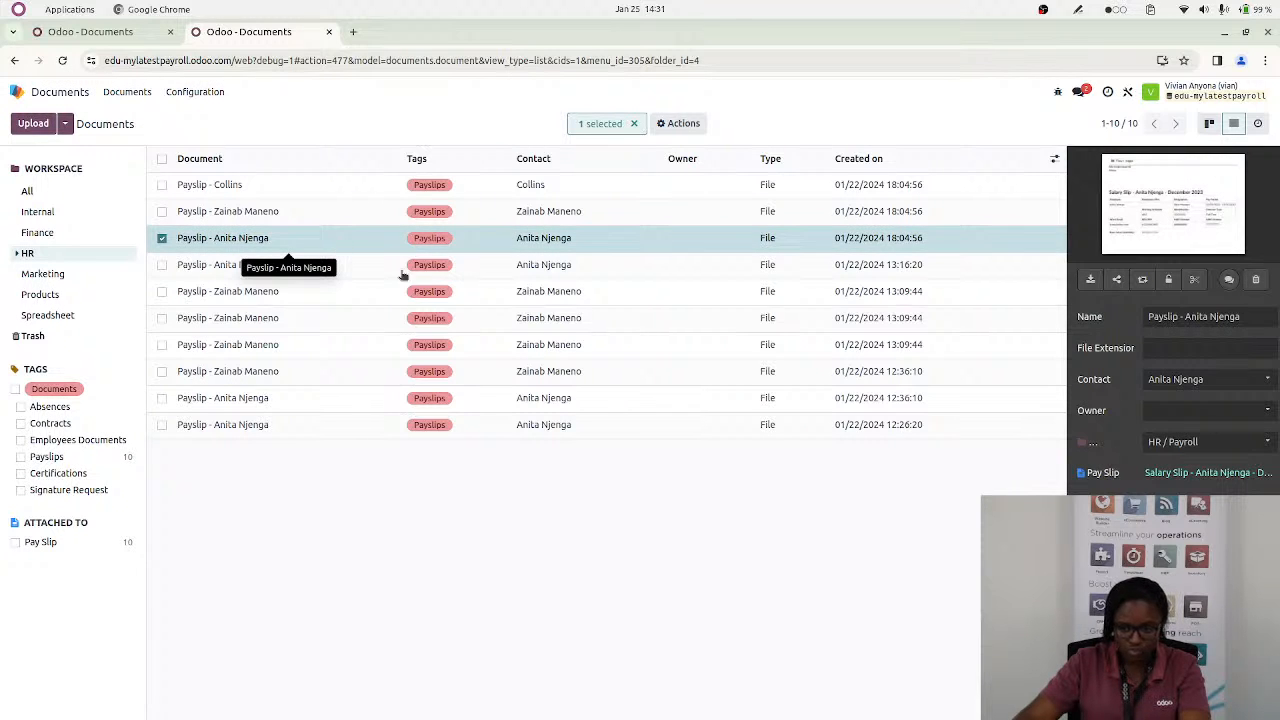
click(1157, 207)
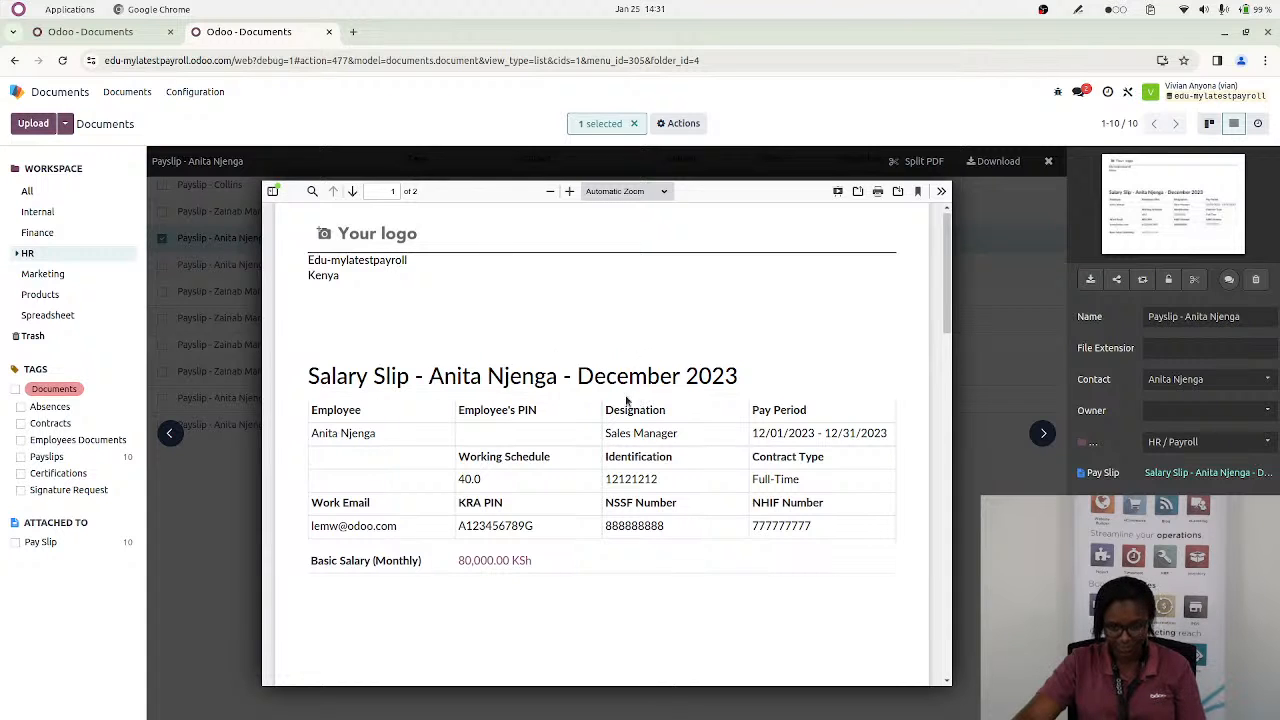
Leaf forward and back through the payslip previews until an employee's December 2023 salary slip is shown
click(1046, 438)
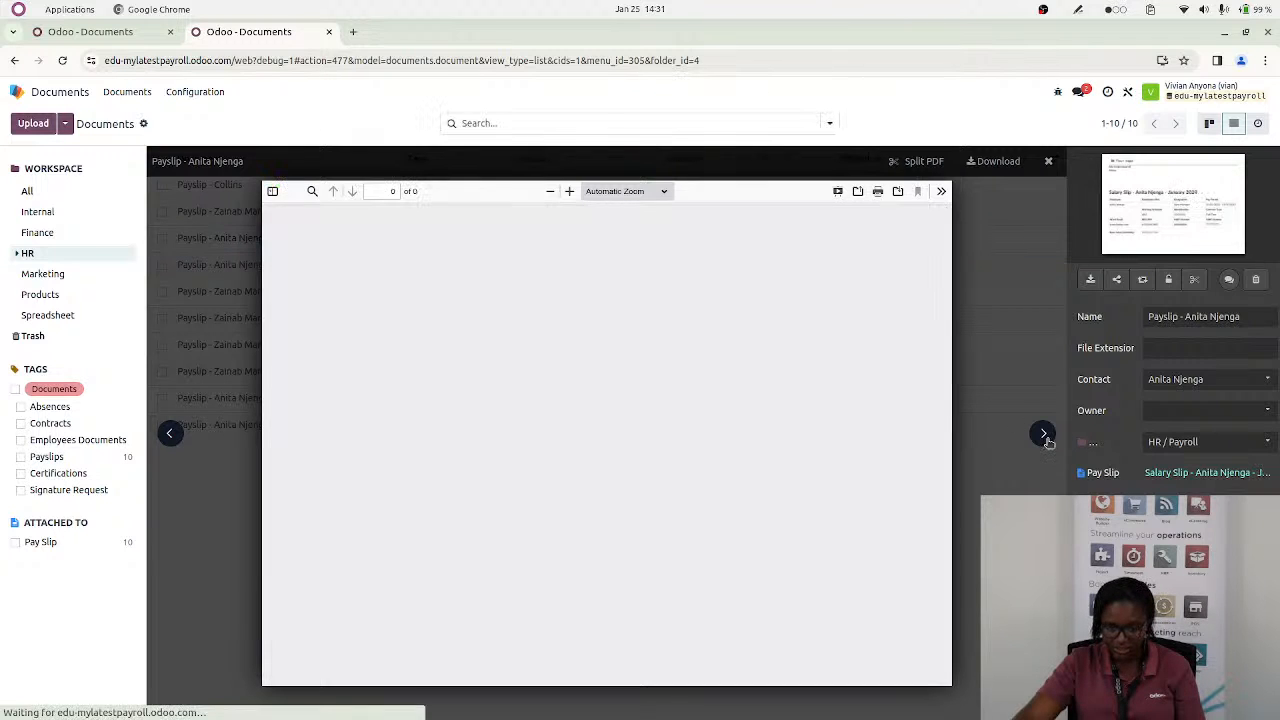
click(171, 433)
click(172, 433)
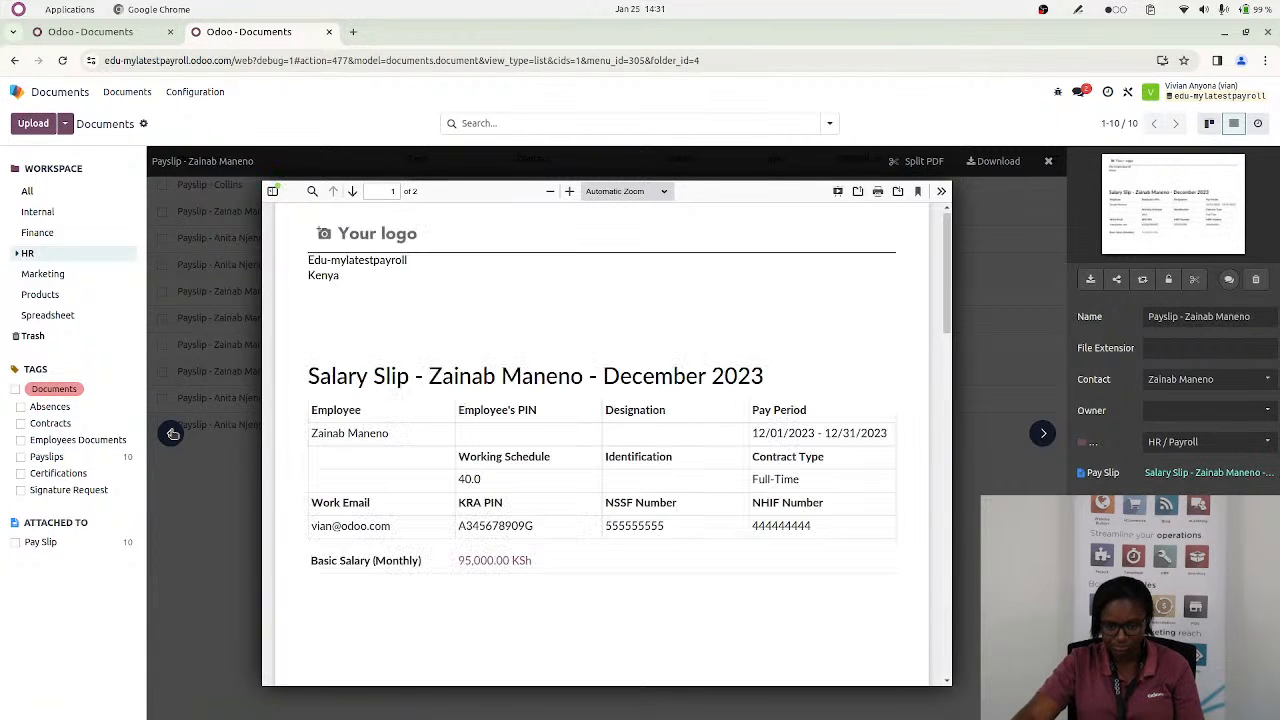
click(172, 433)
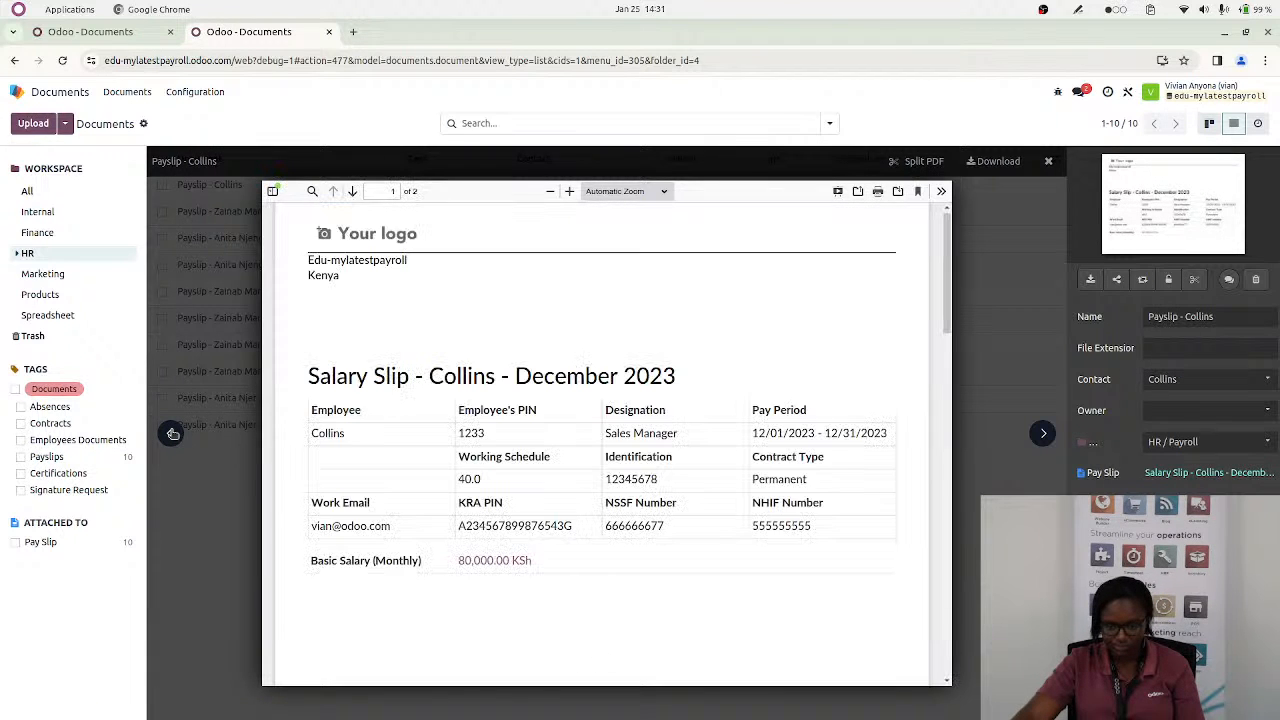
click(172, 433)
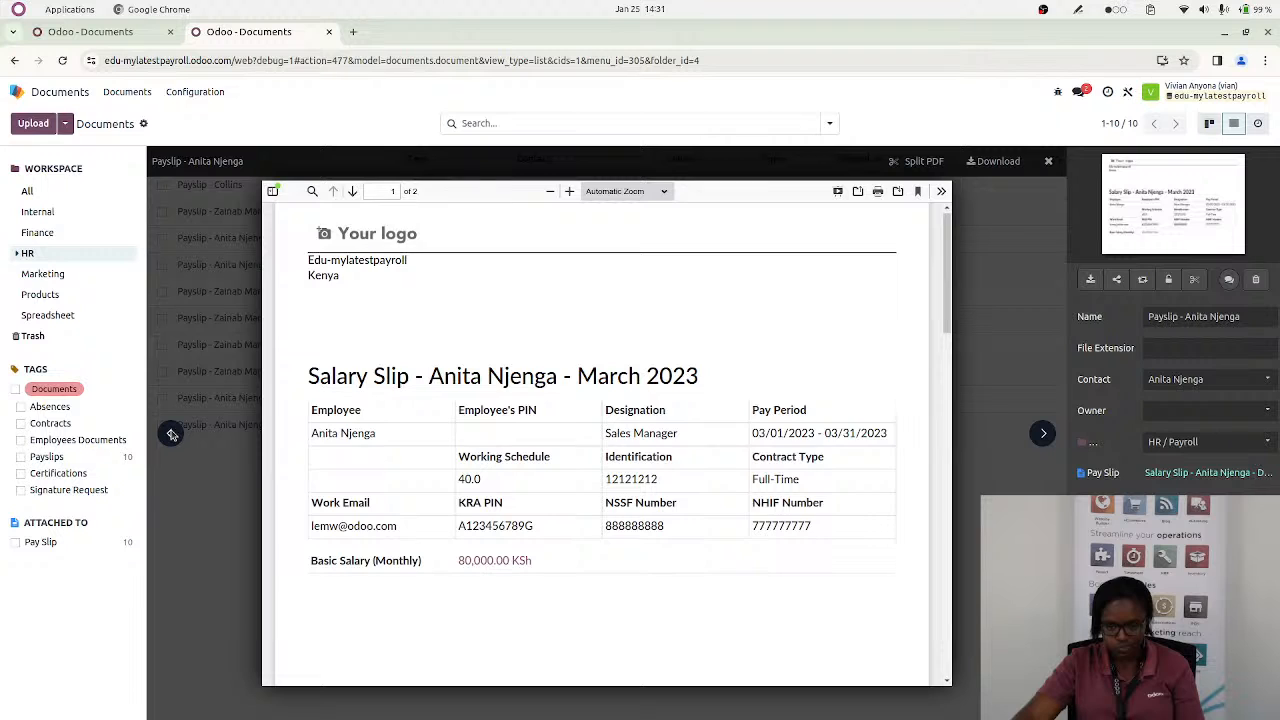
click(172, 433)
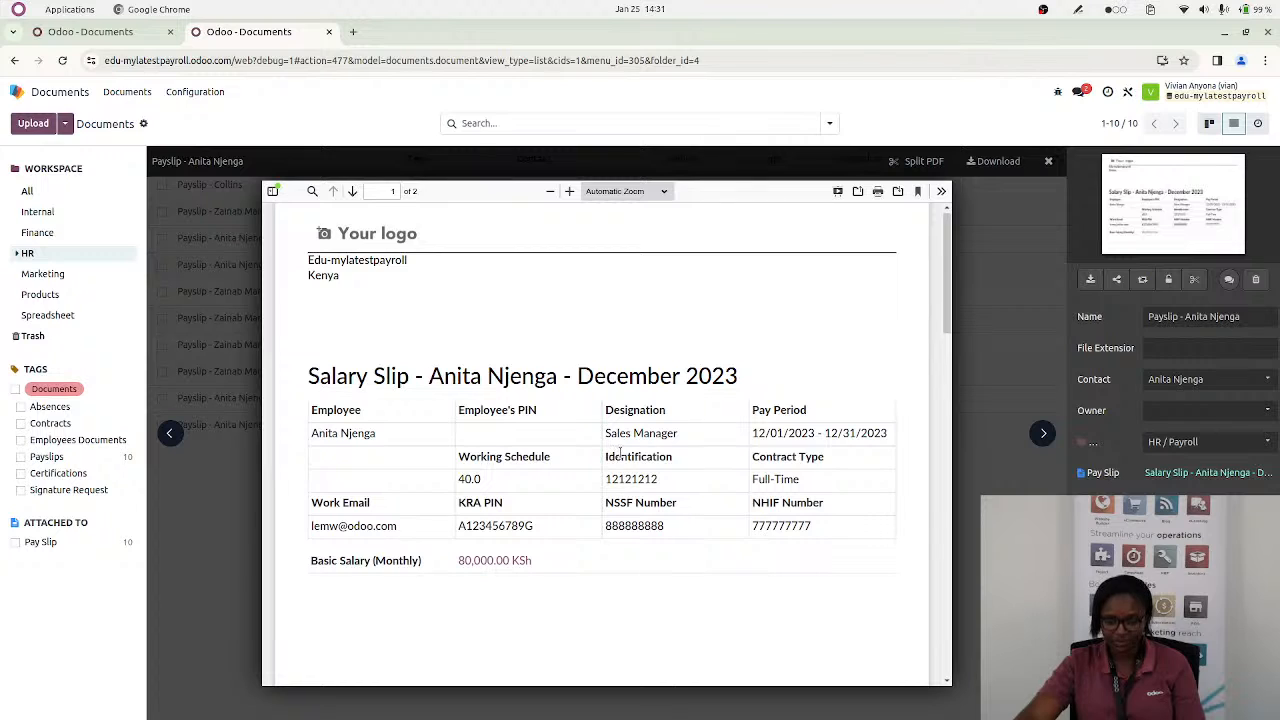
Examine the December 2023 salary slip's employee details and, at 140% zoom, the allowances, reliefs and deductions on its second page
drag(607, 479, 672, 486)
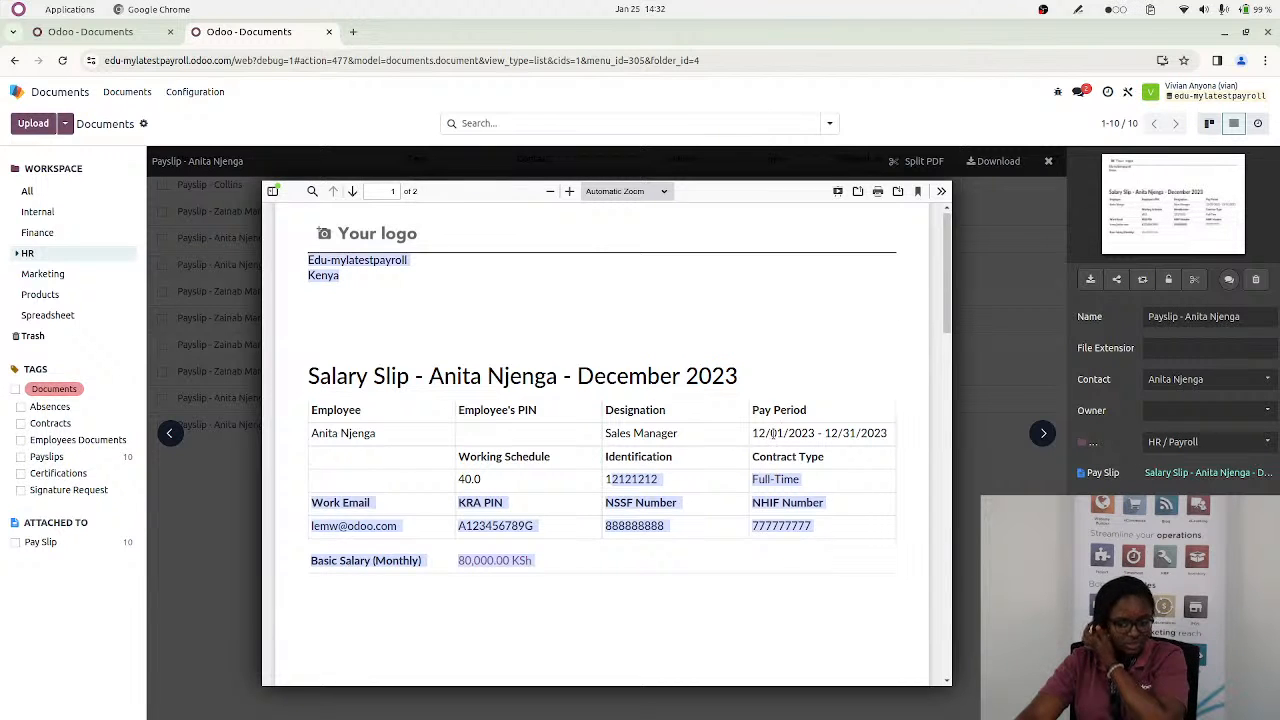
drag(947, 296, 957, 533)
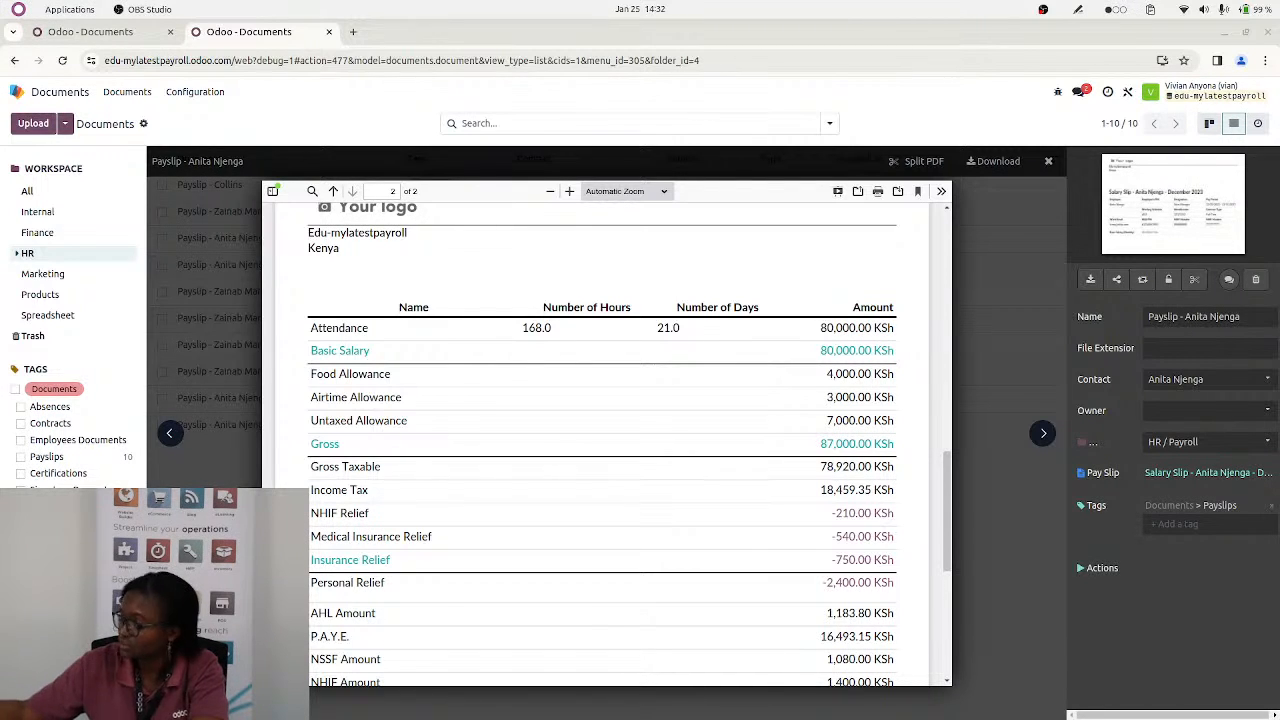
click(569, 191)
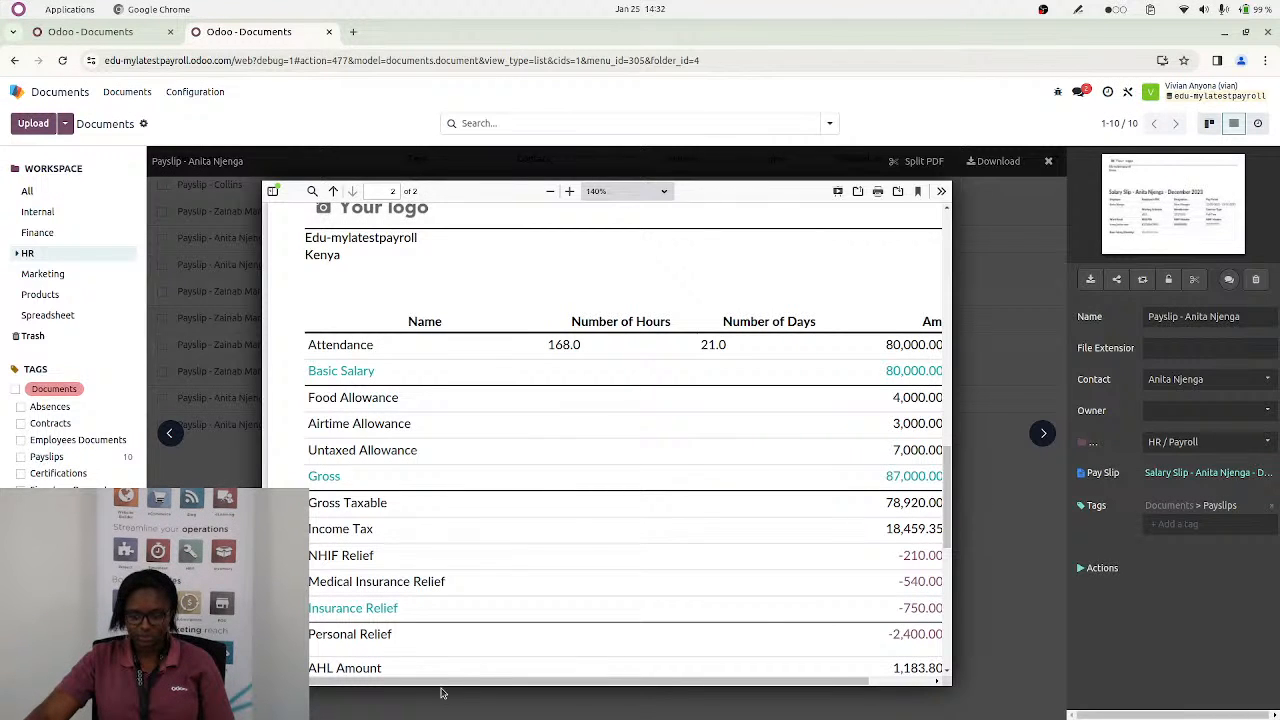
mouse_move(463, 684)
mouse_down()
mouse_move(523, 686)
mouse_move(484, 686)
mouse_up()
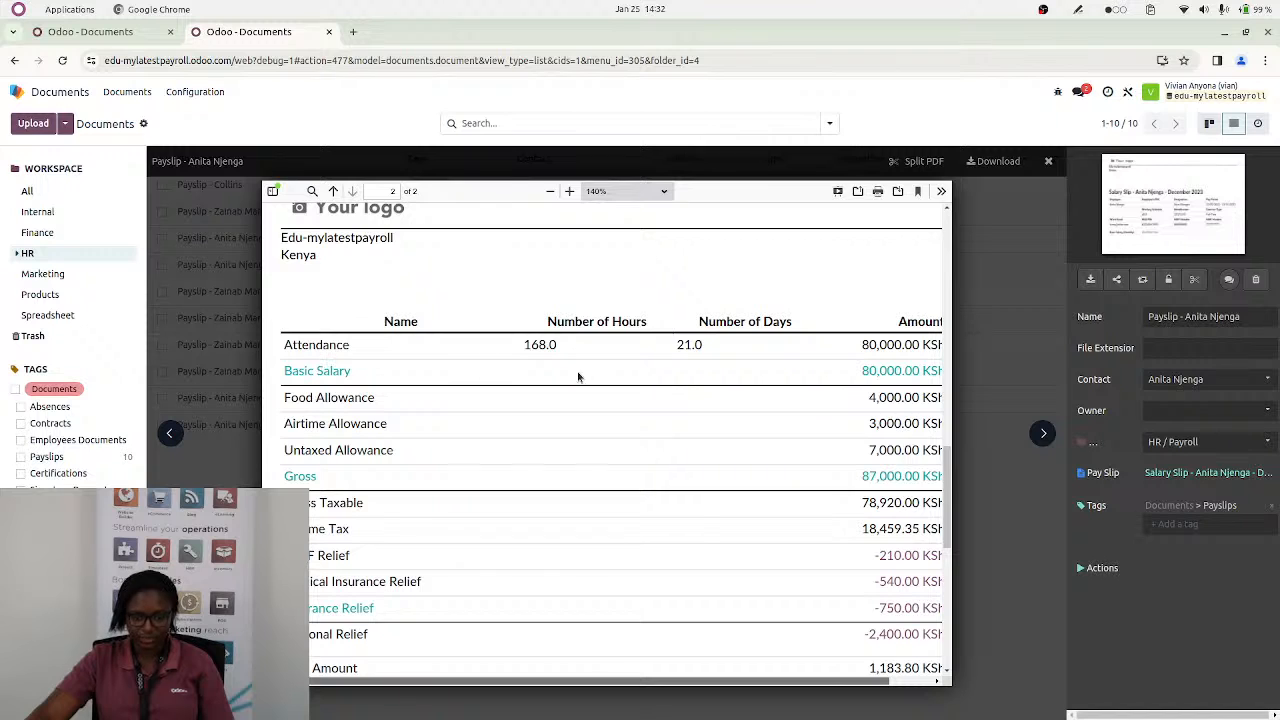
scroll(665, 457, down, 2)
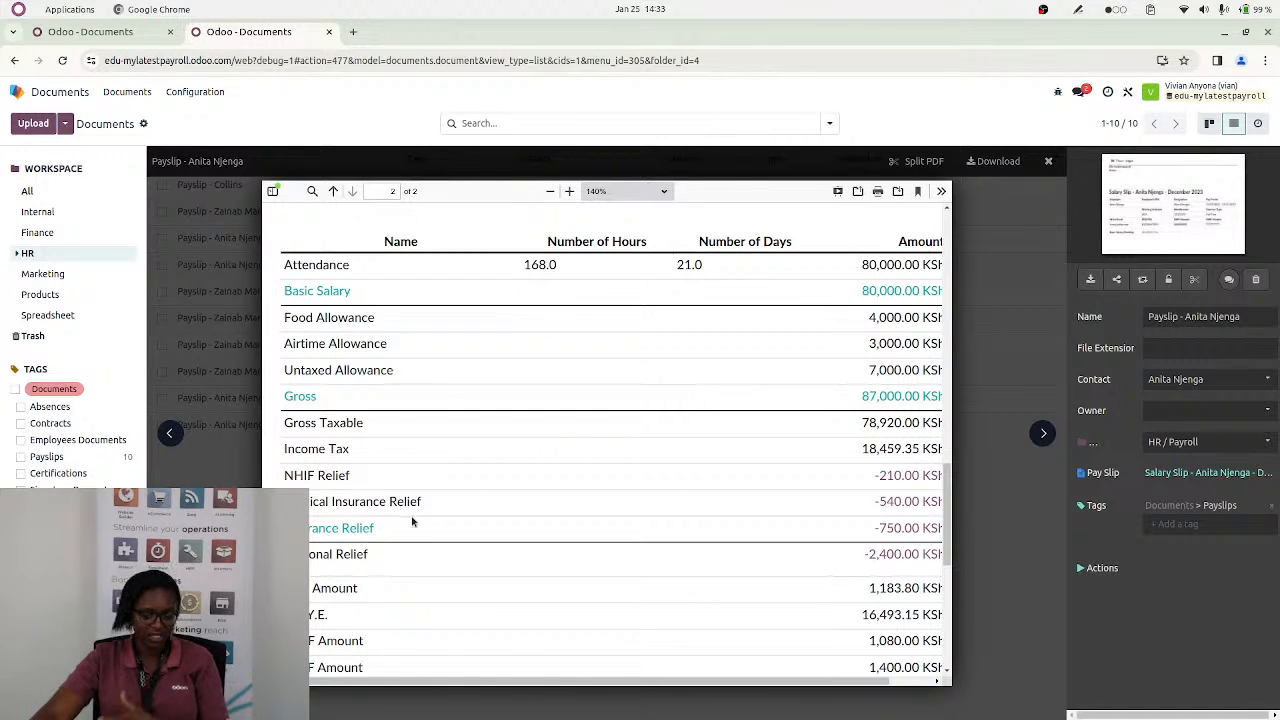
scroll(430, 560, down, 3)
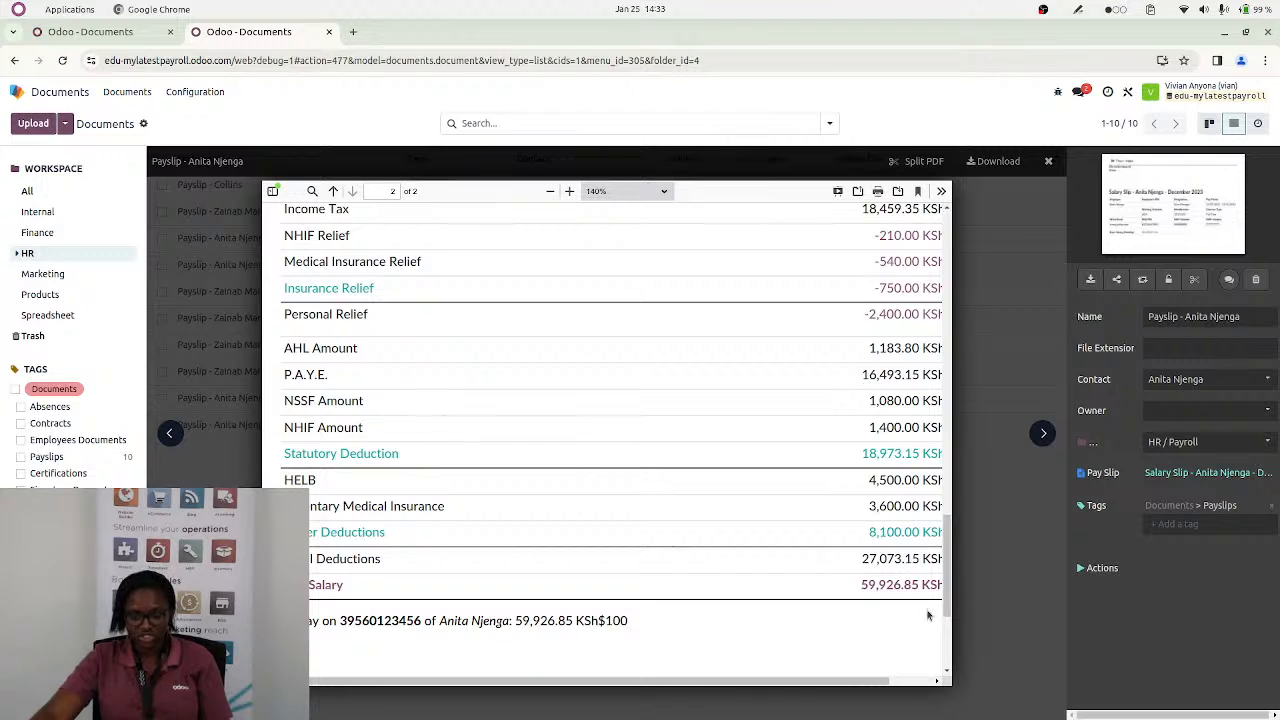
Download the previewed December 2023 payslip as a PDF and view the first page of the downloaded file
click(988, 164)
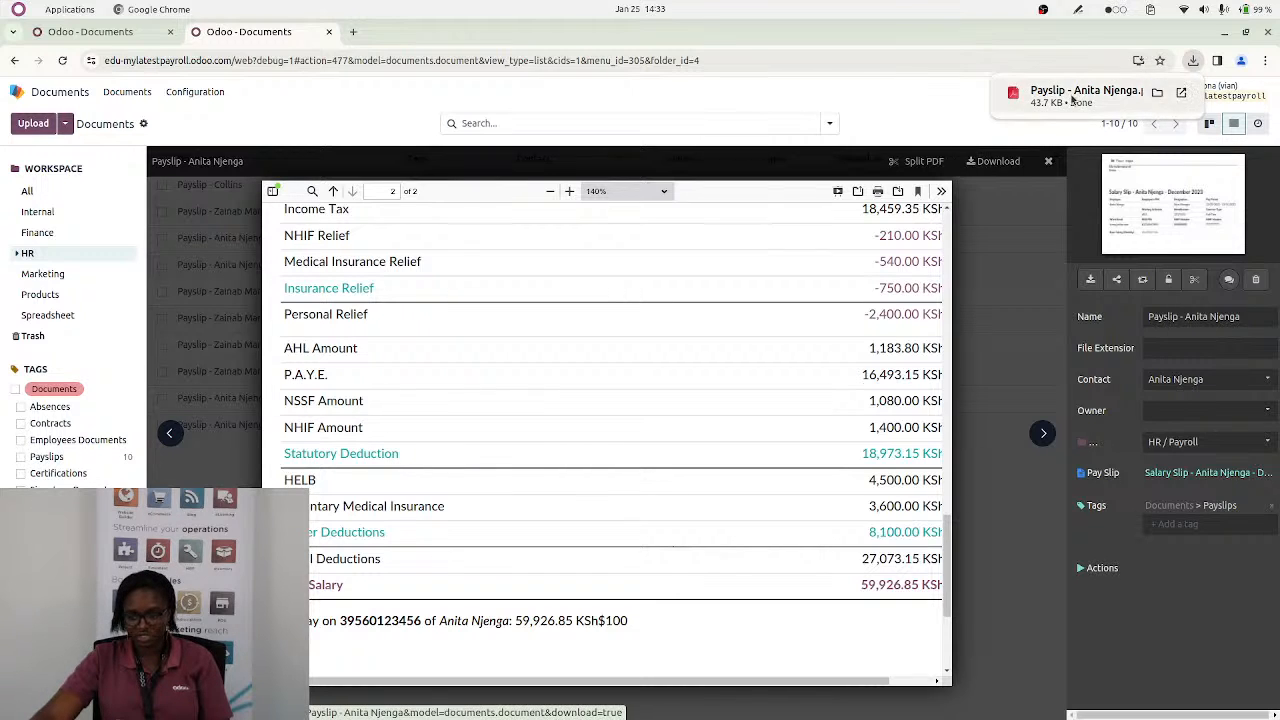
click(1070, 95)
scroll(609, 346, down, 15)
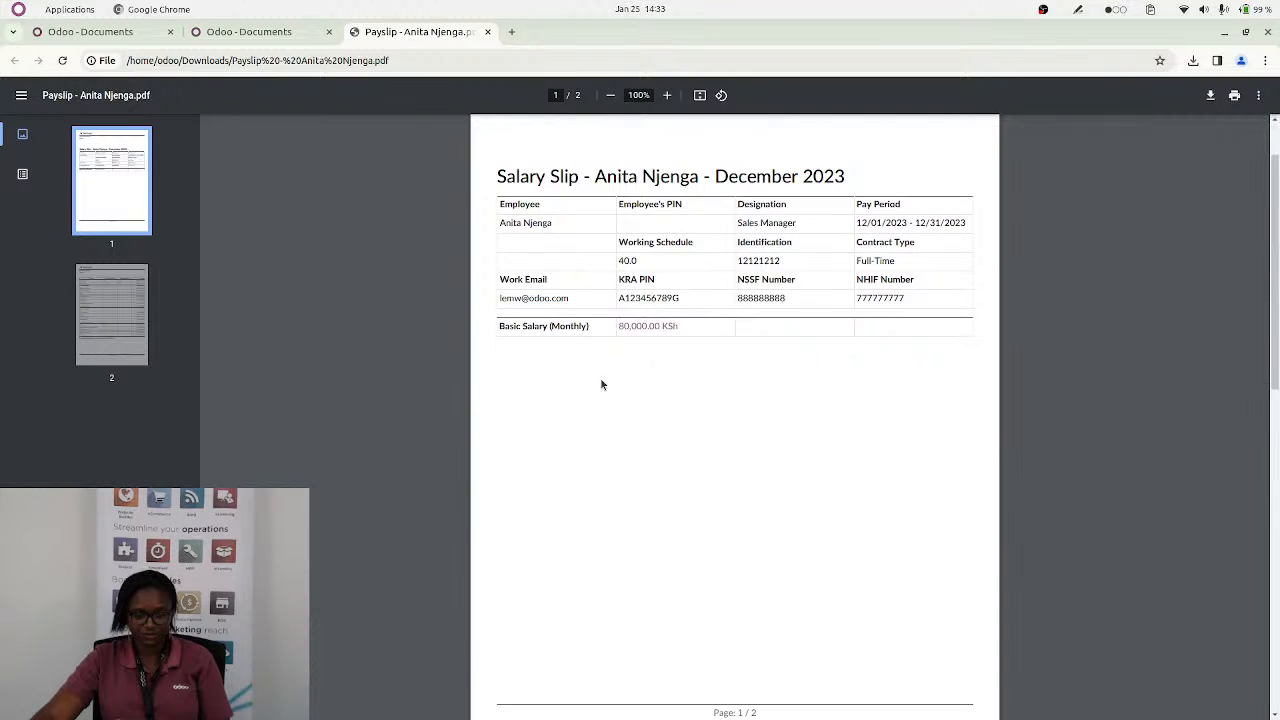
scroll(612, 407, up, 15)
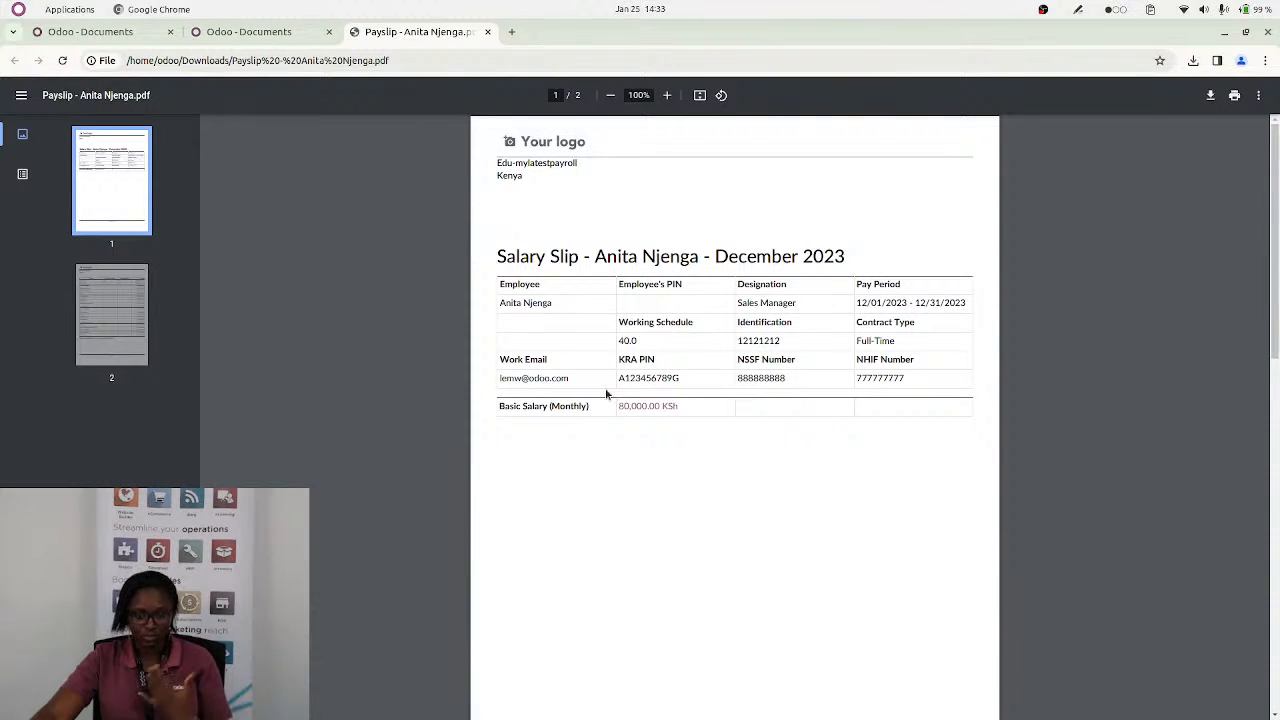
Close the browser tab showing the Odoo client error and switch to the Payroll app at 125% page zoom
click(248, 33)
click(95, 32)
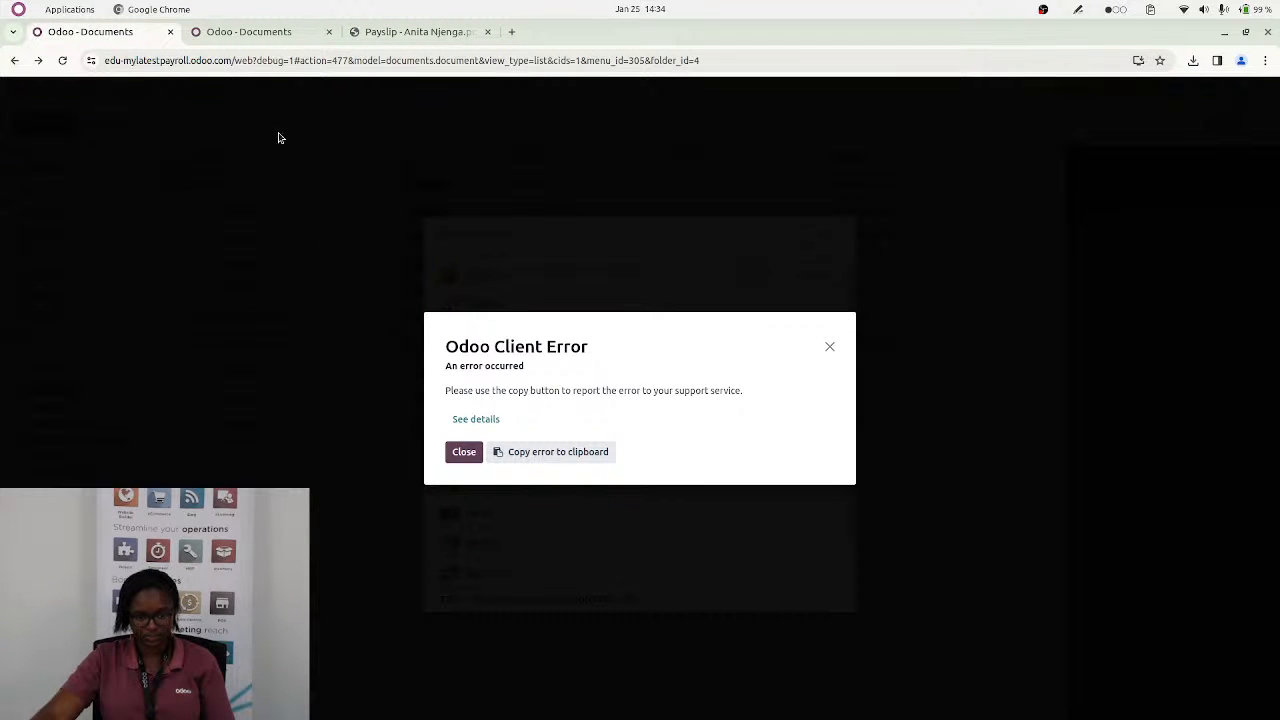
click(171, 33)
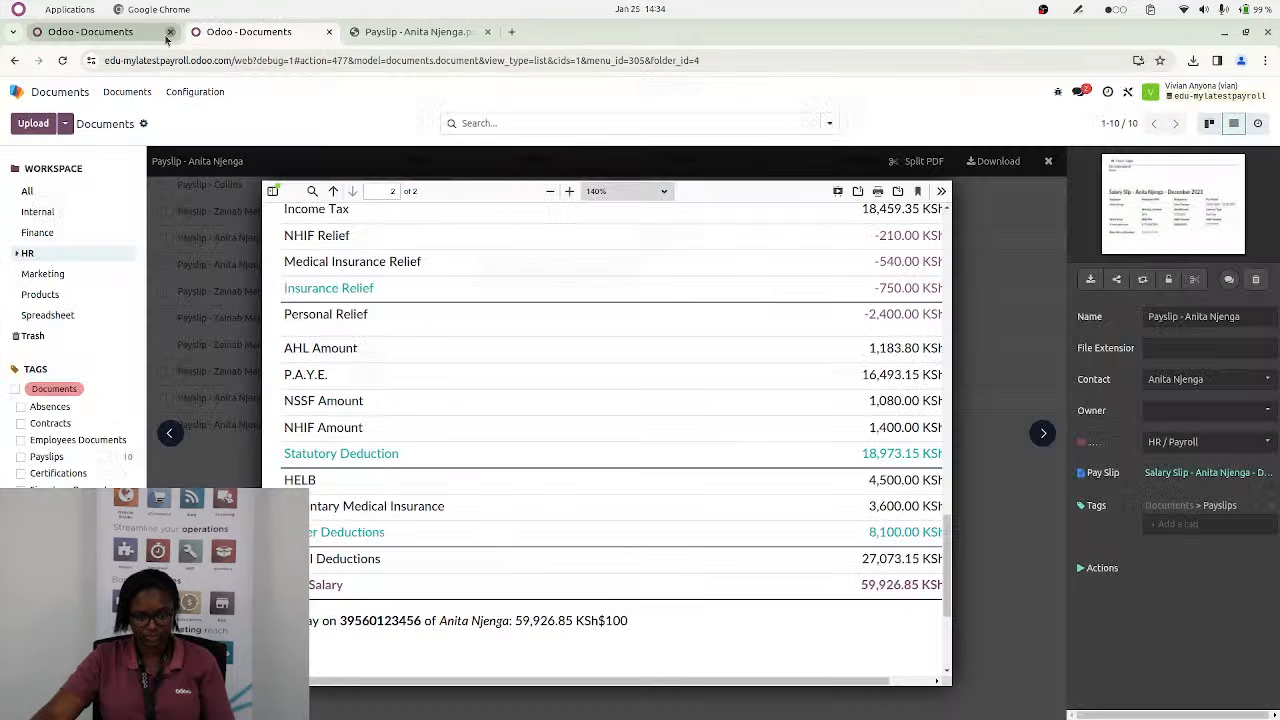
click(16, 92)
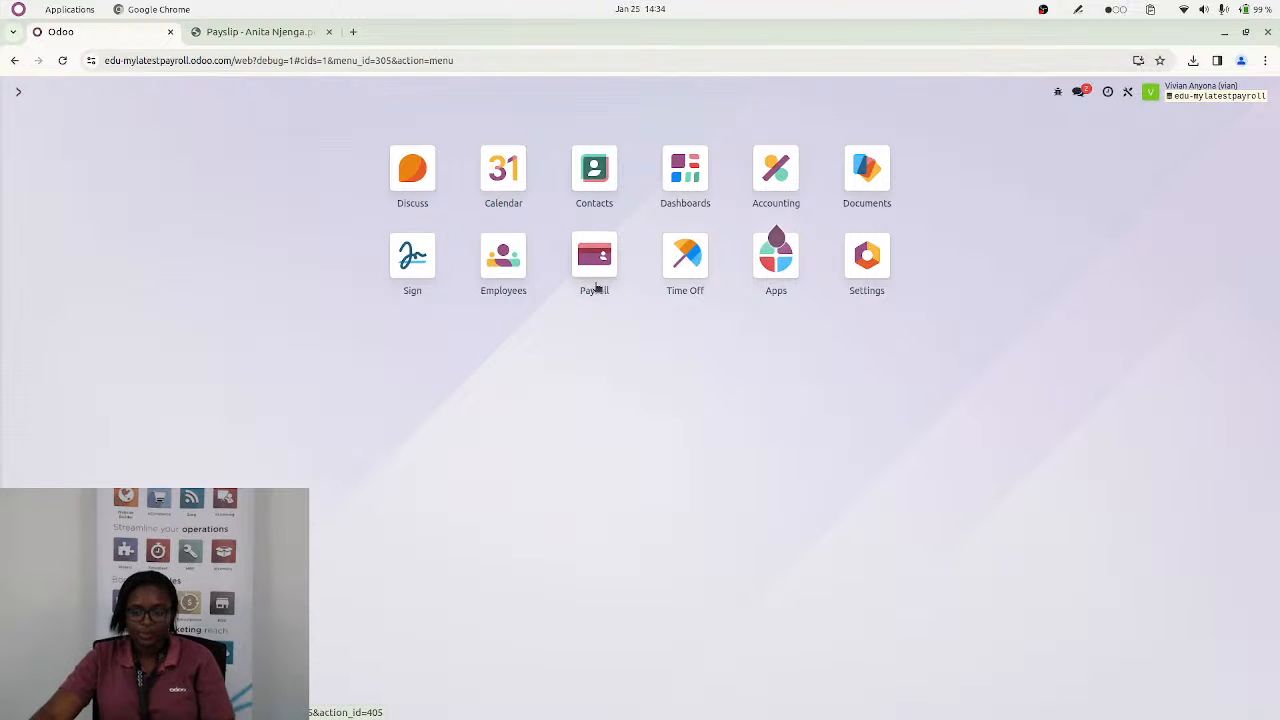
click(594, 260)
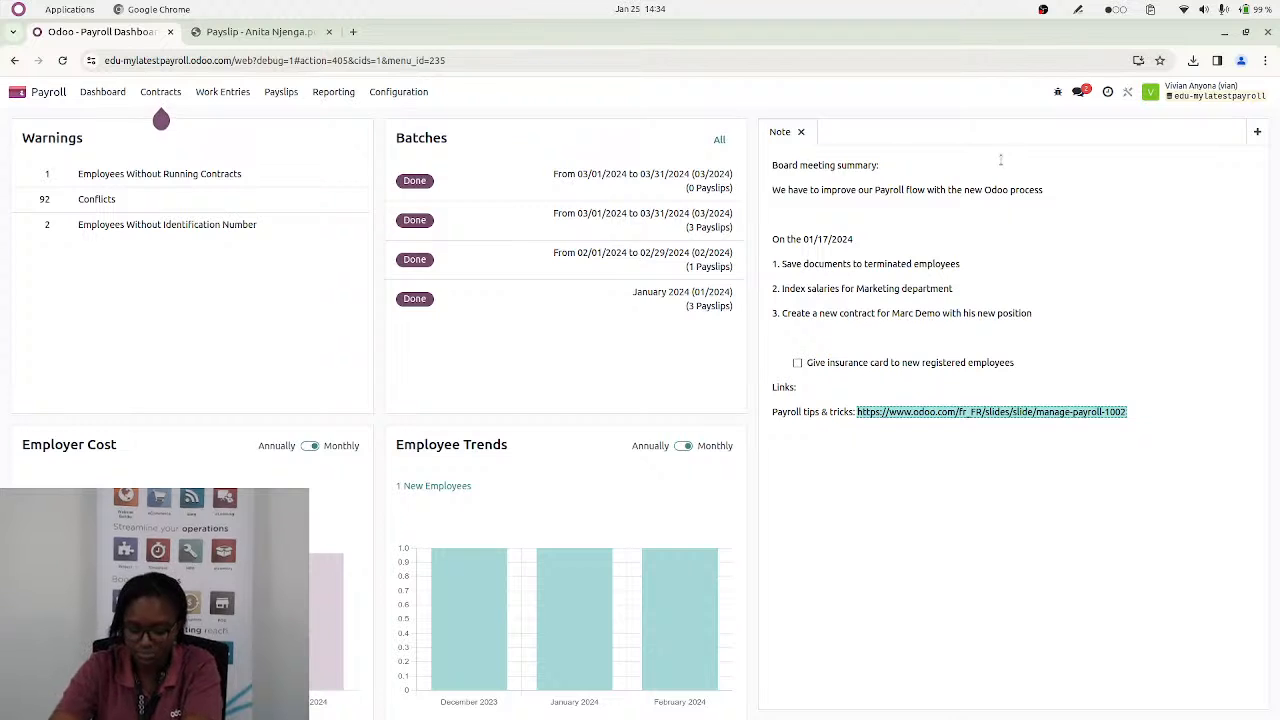
key(ctrl+plus)
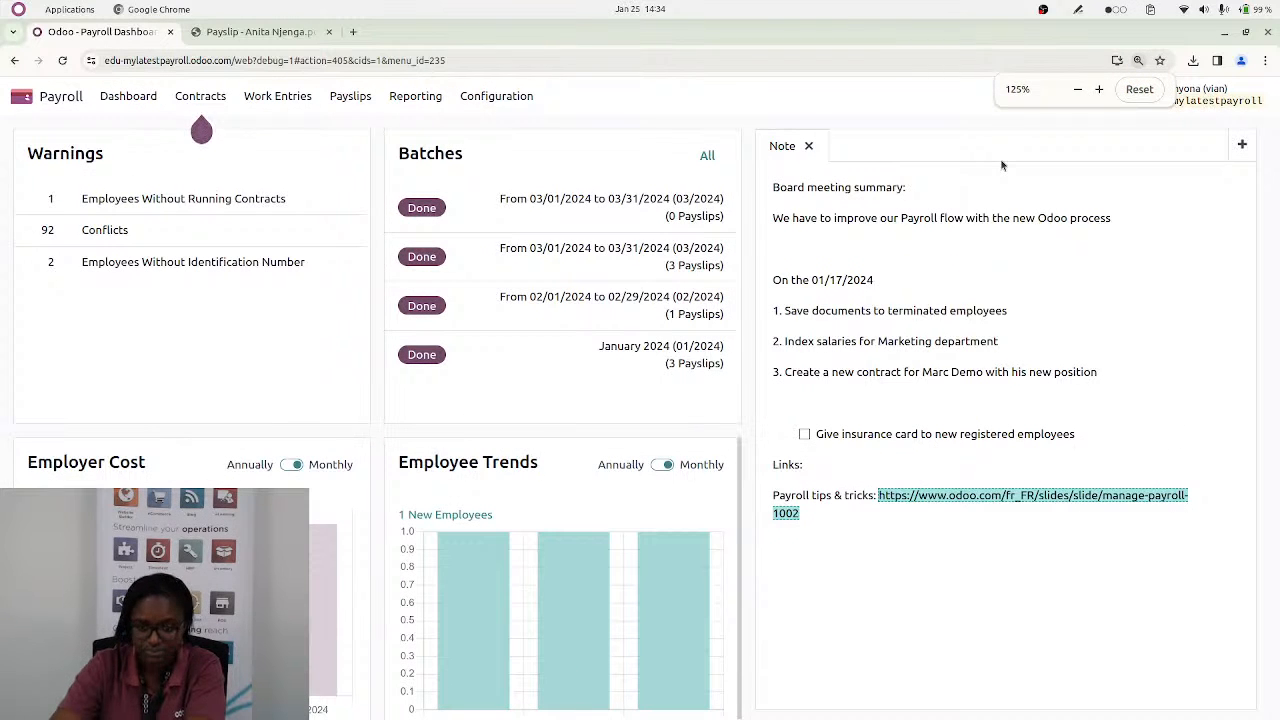
key(ctrl+plus)
Sort the payslip batches by ascending start date and show the payslips of the second October 2023 batch
click(347, 96)
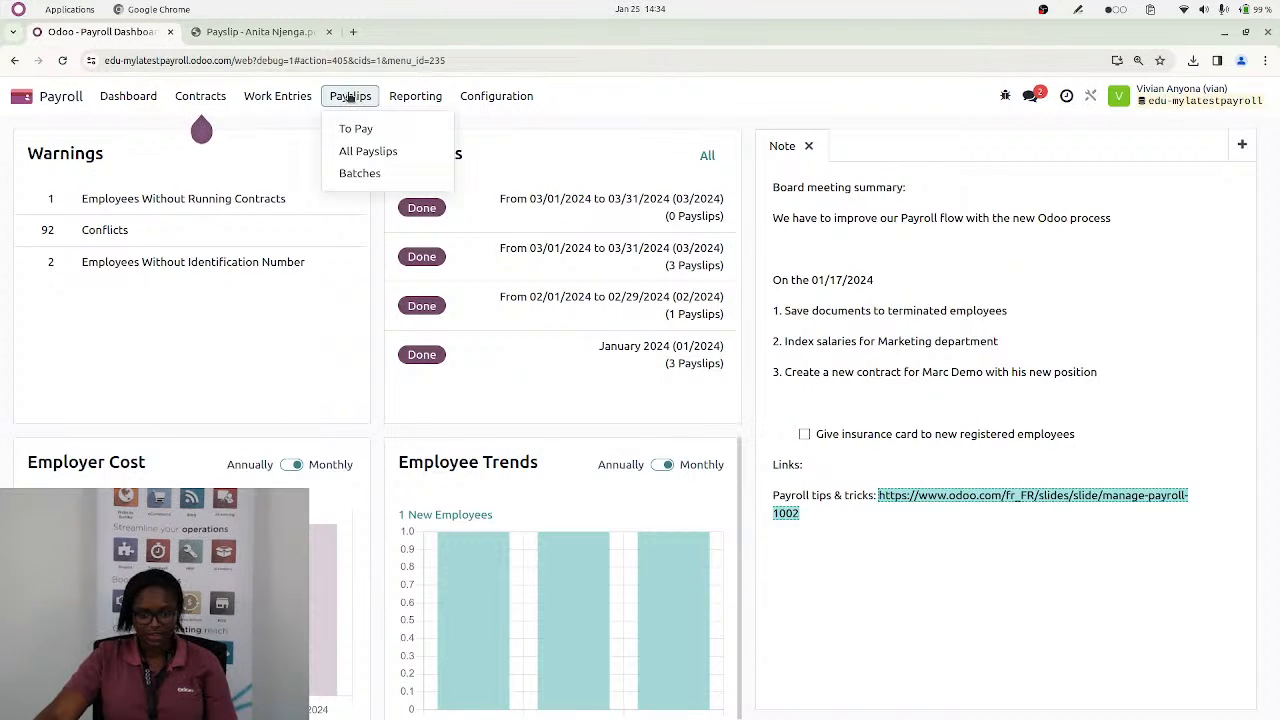
click(362, 173)
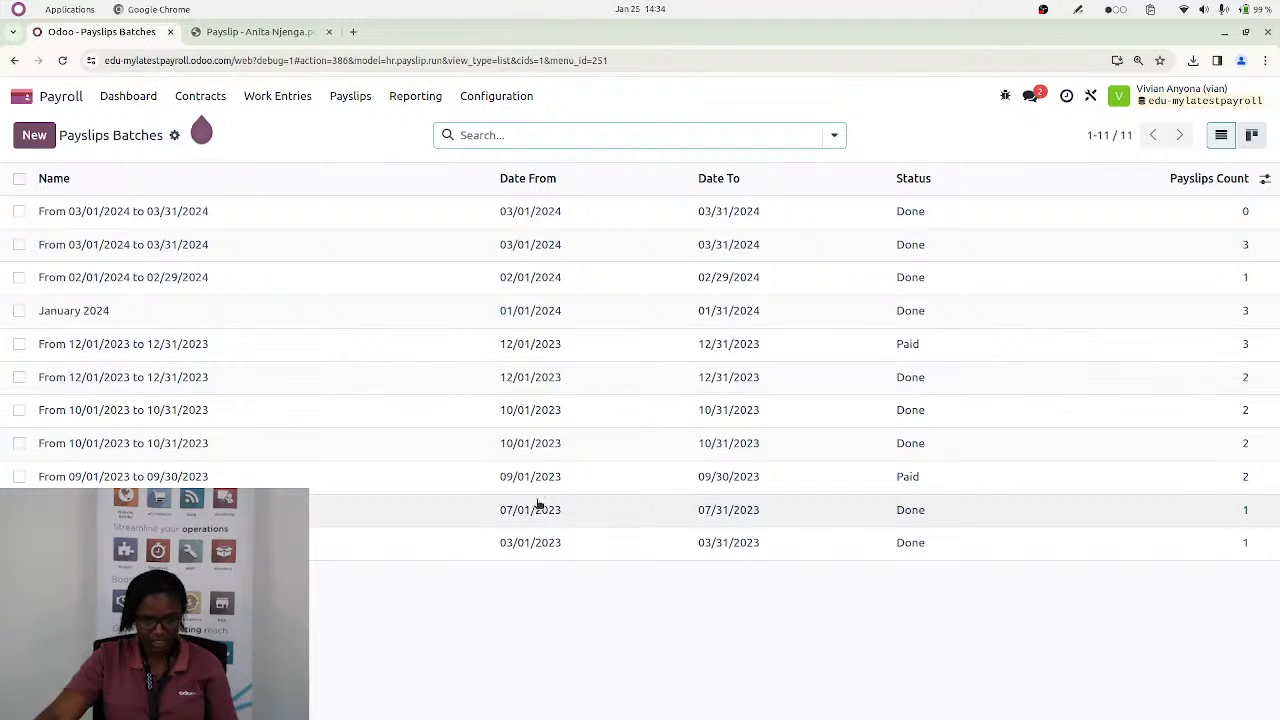
click(683, 178)
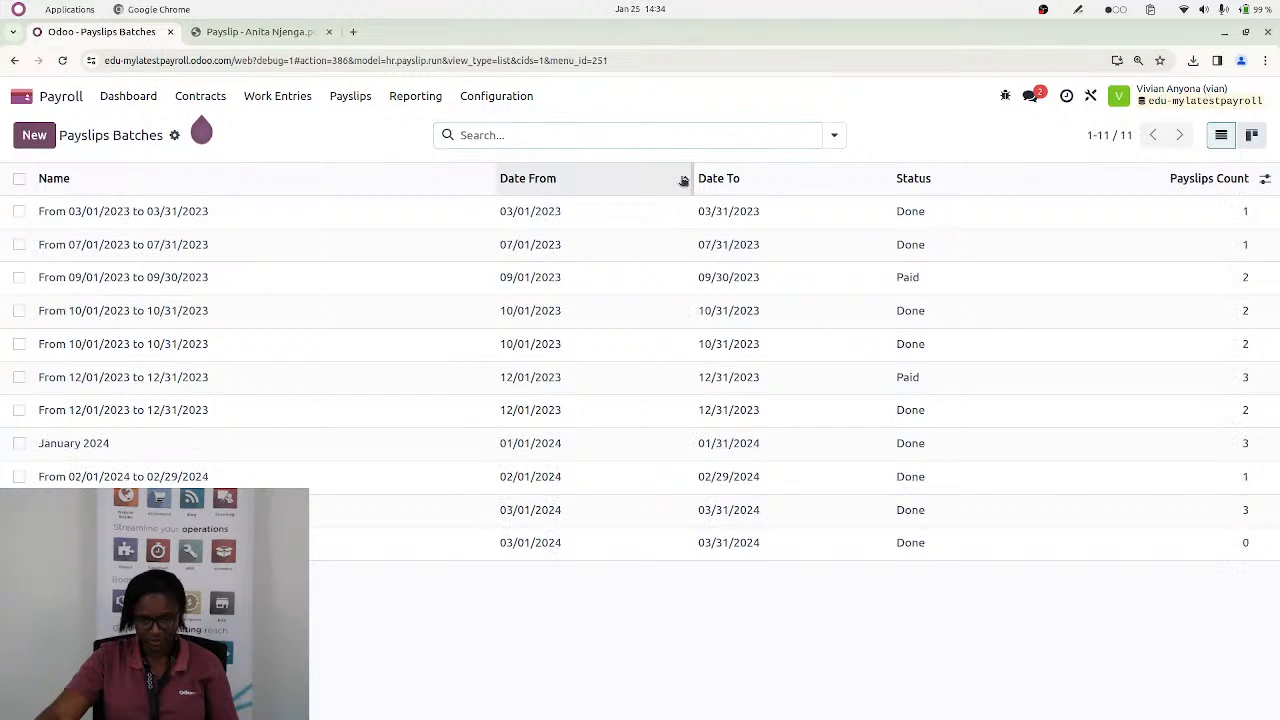
click(572, 346)
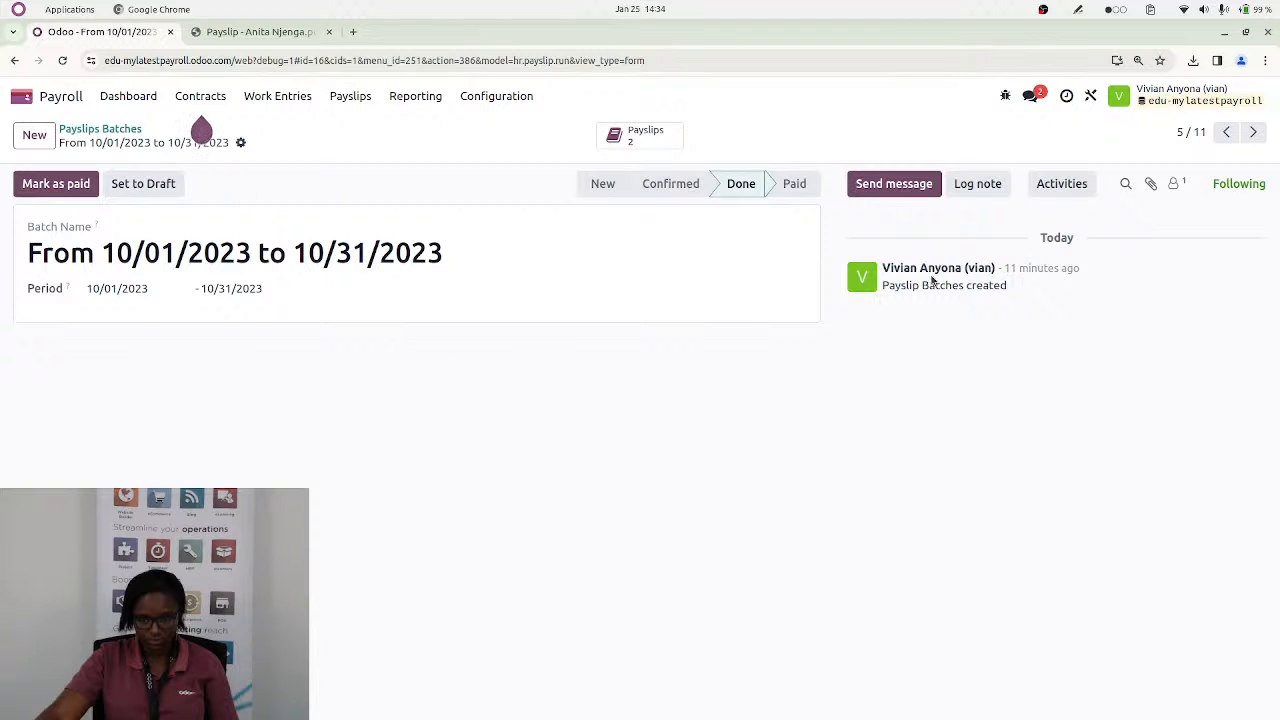
click(641, 138)
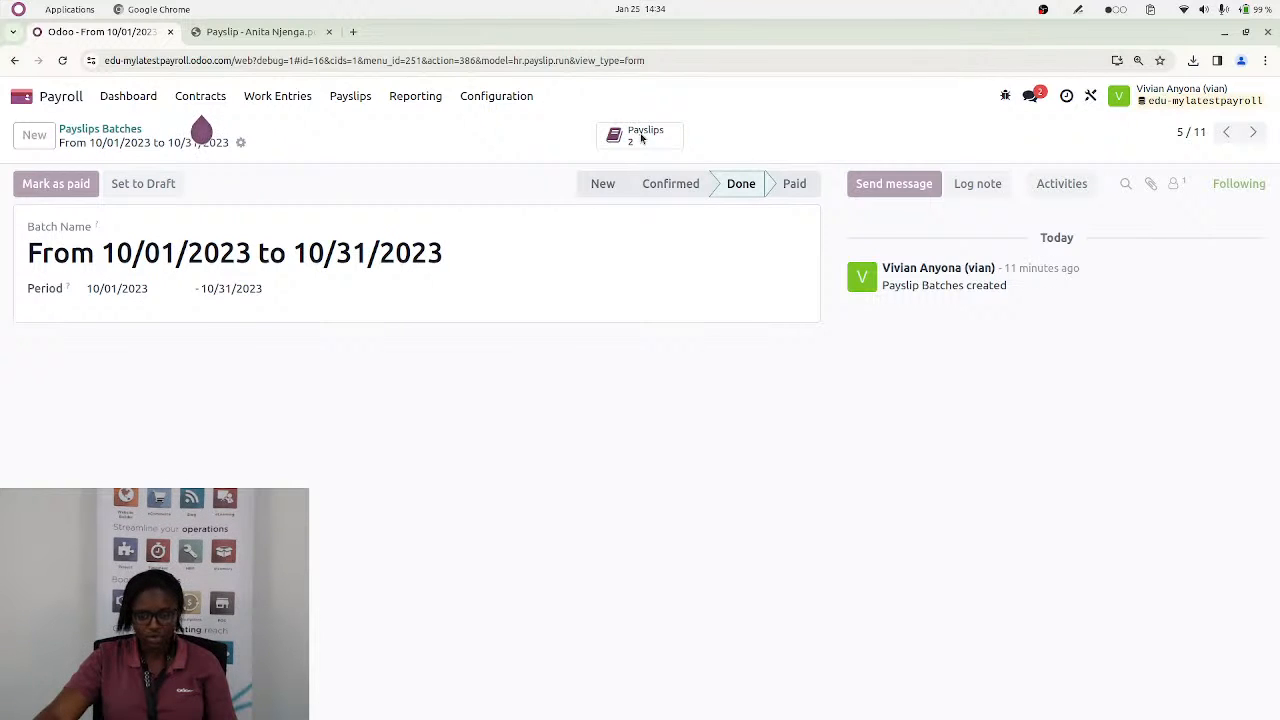
Open the draft accounting entry of the first October 2023 payslip and examine the debits and credits of its journal items
click(586, 214)
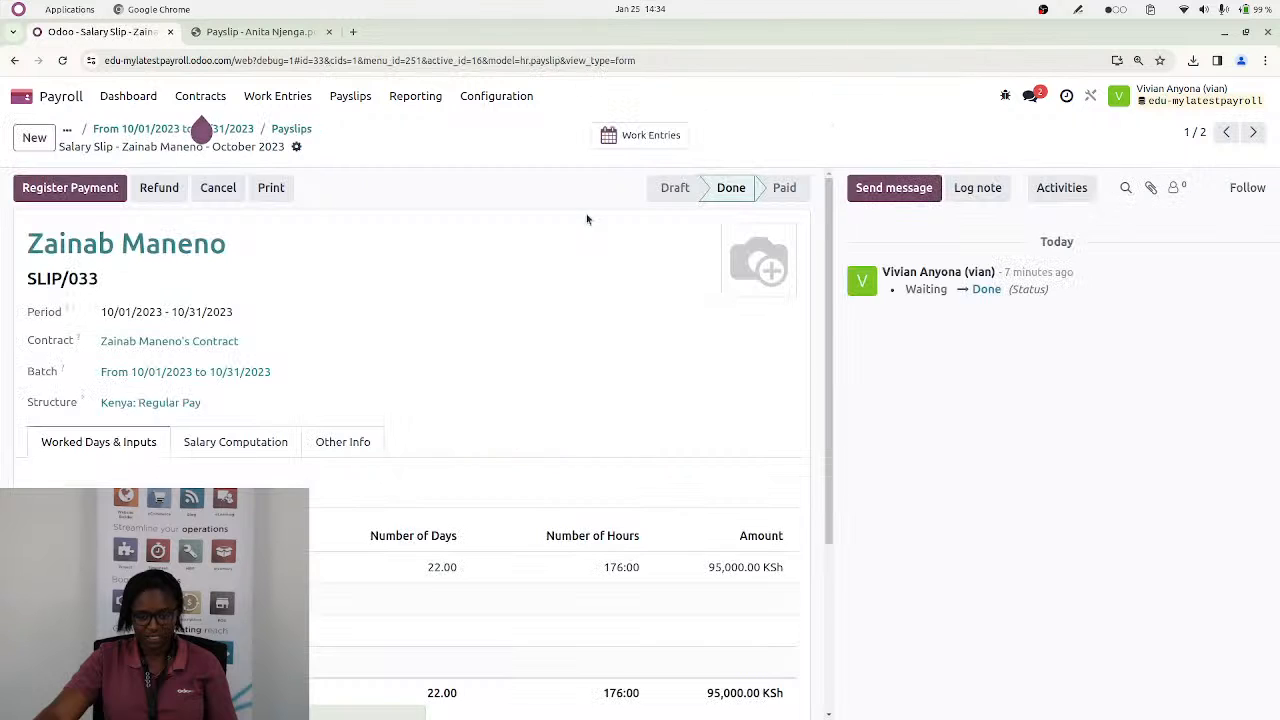
click(340, 447)
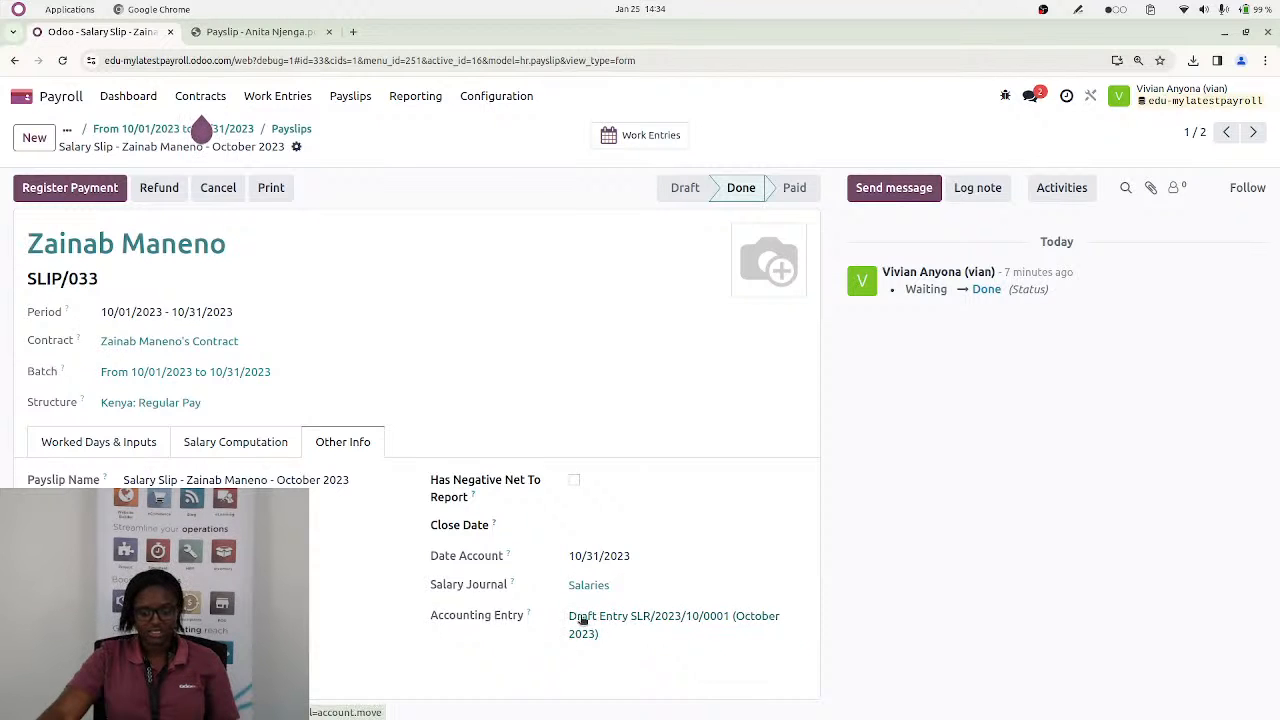
click(646, 619)
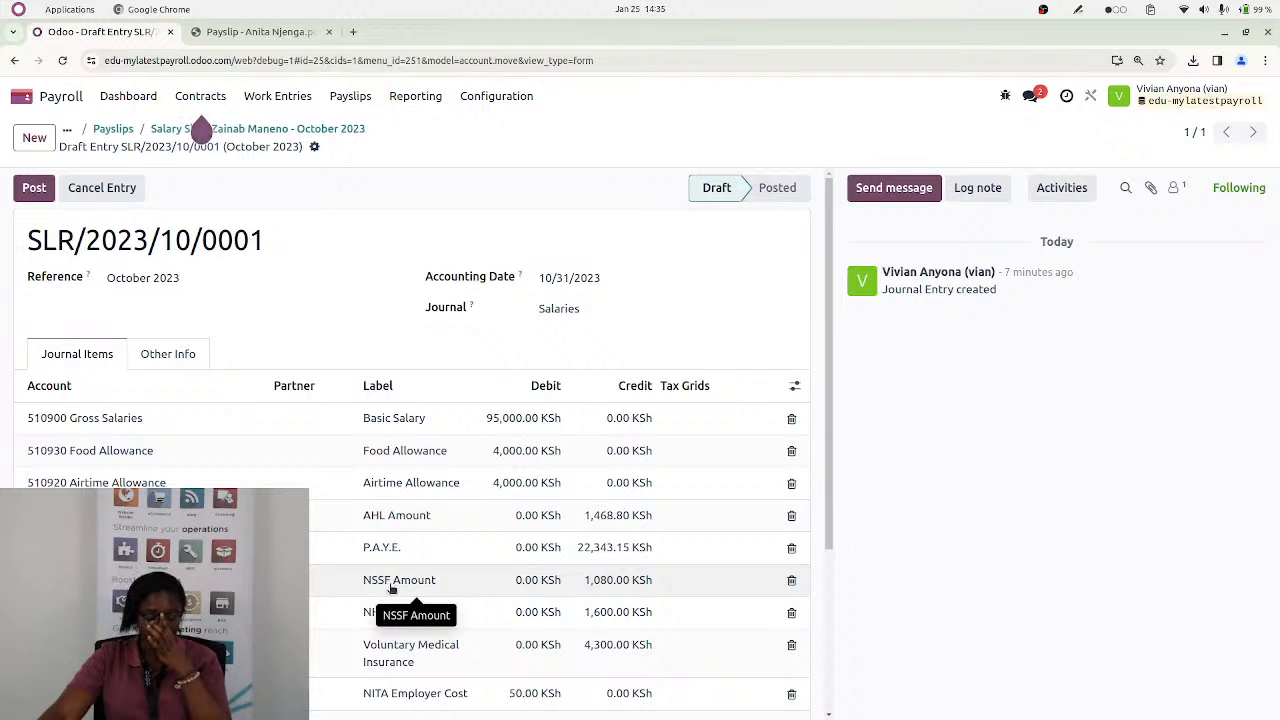
scroll(390, 590, down, 2)
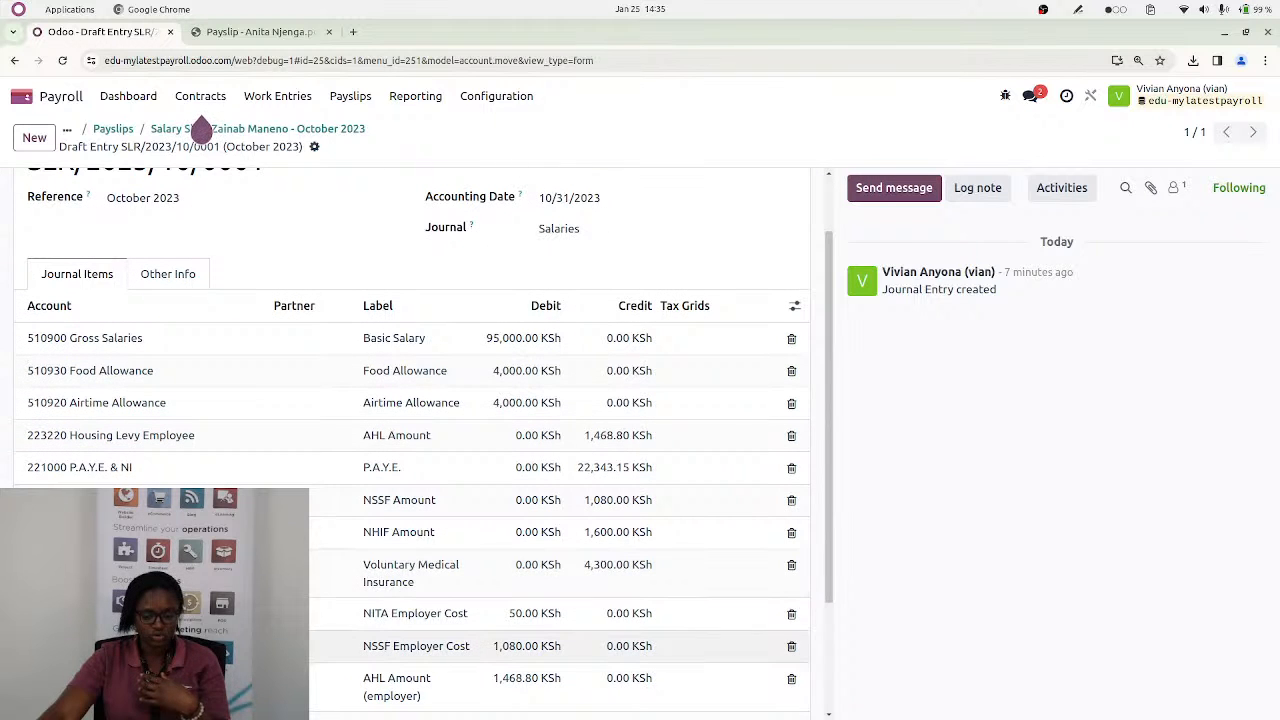
scroll(380, 598, down, 2)
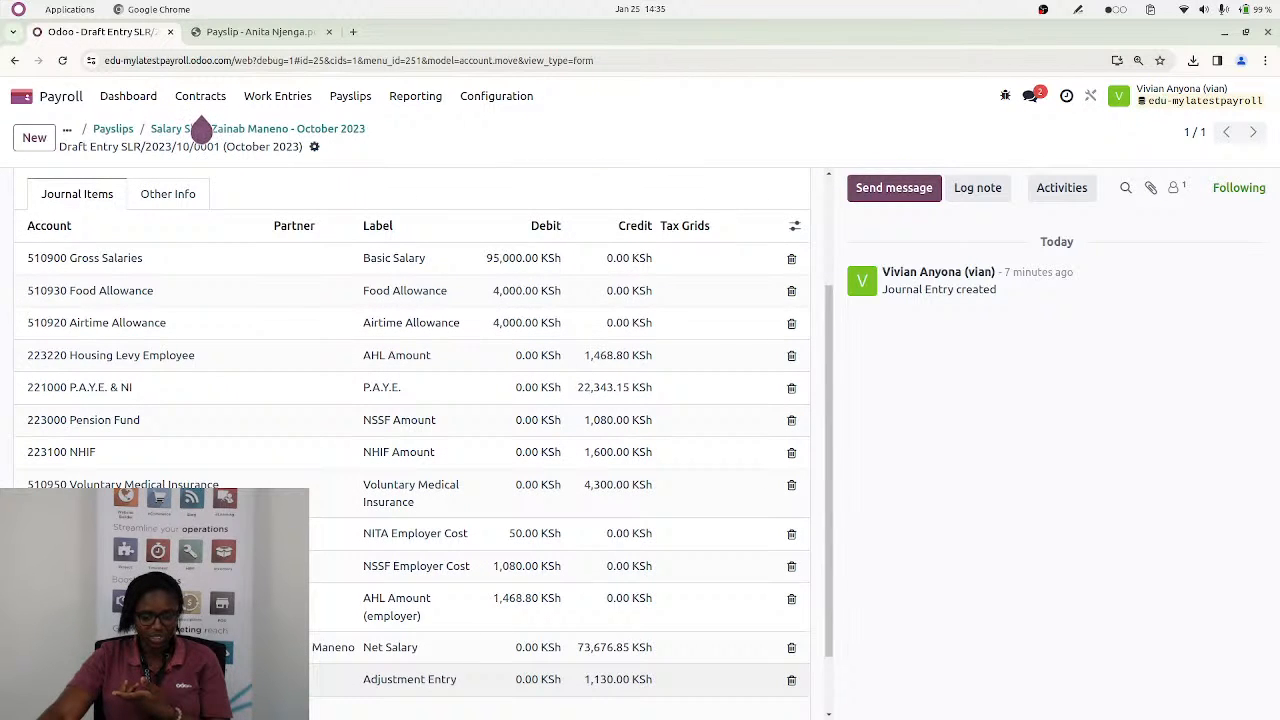
scroll(290, 334, up, 2)
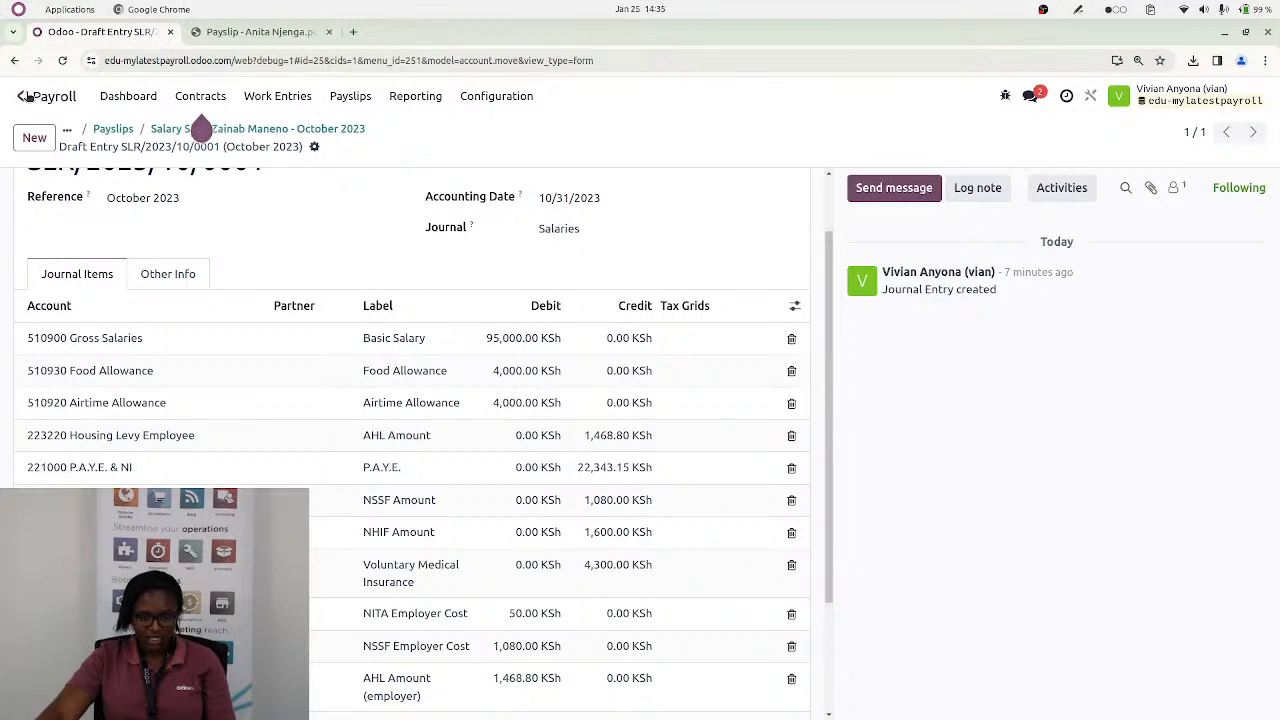
Open the payroll salary rules, expand the Kenya: Regular Pay structure and examine its Basic Salary rule
click(492, 102)
click(495, 296)
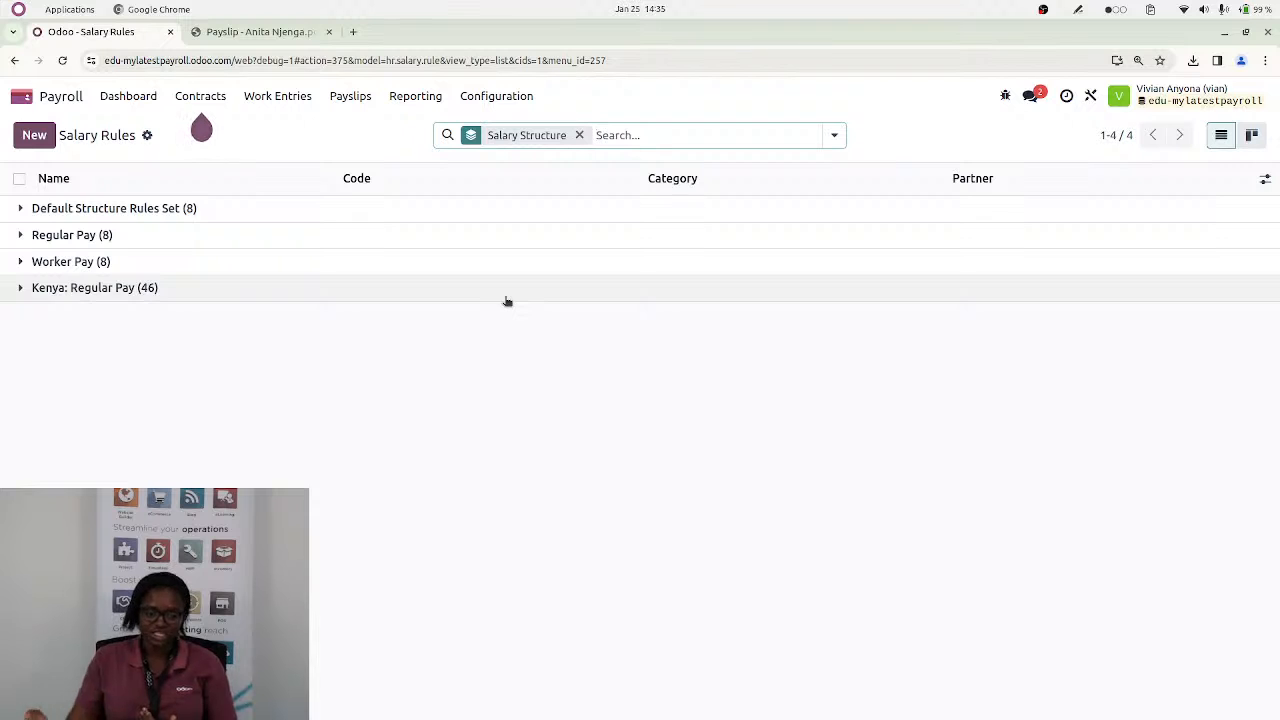
click(109, 289)
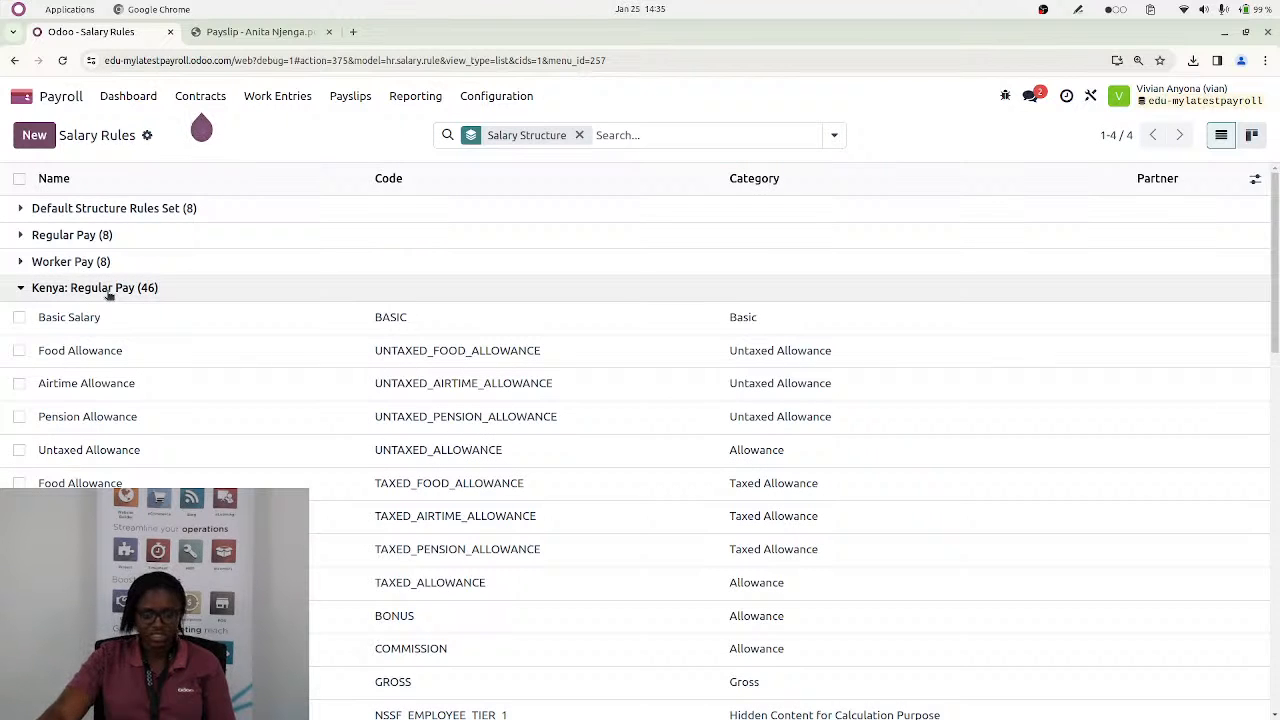
click(246, 317)
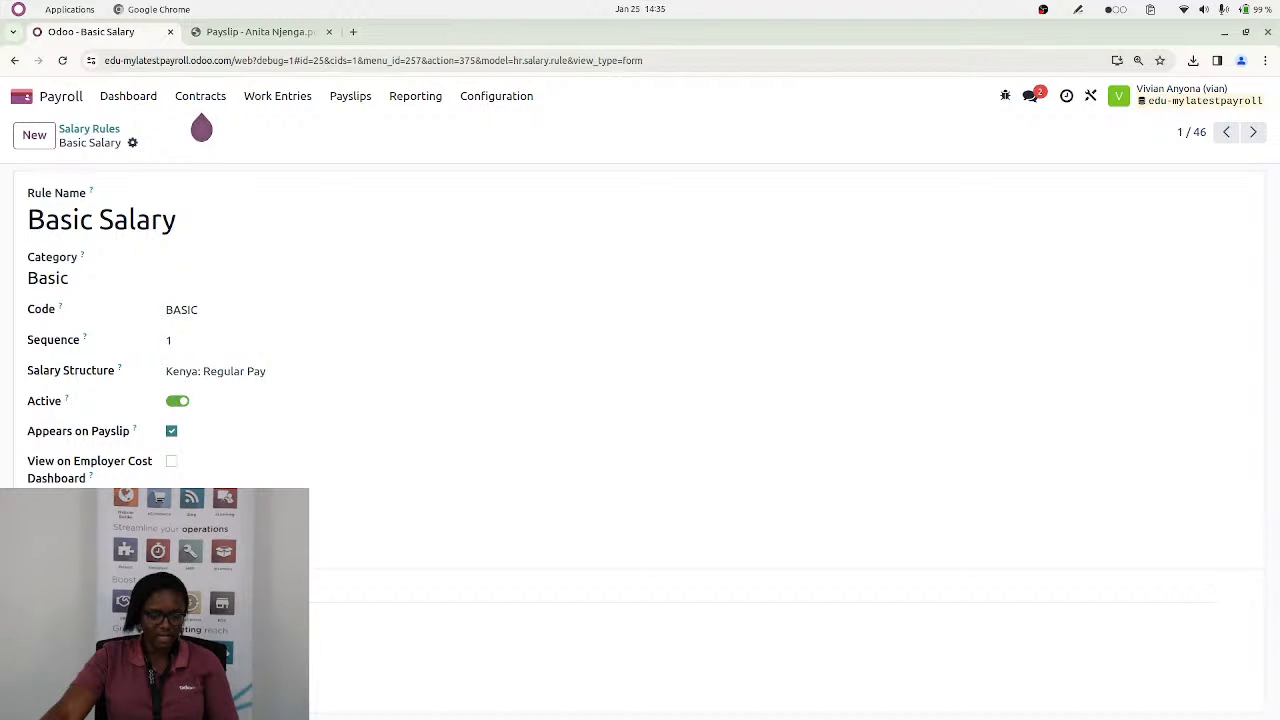
Return to the salary rules list and examine the P.A.Y.E. rule of the Kenya: Regular Pay structure
click(90, 129)
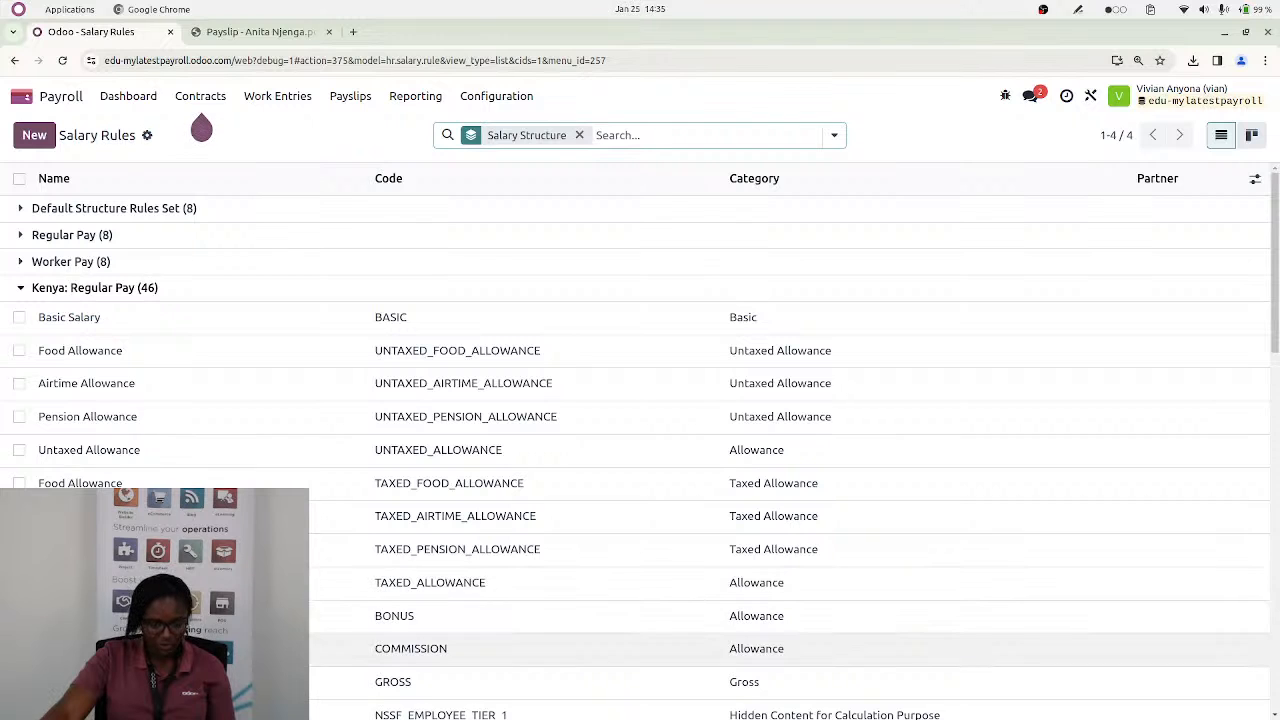
scroll(640, 450, down, 3)
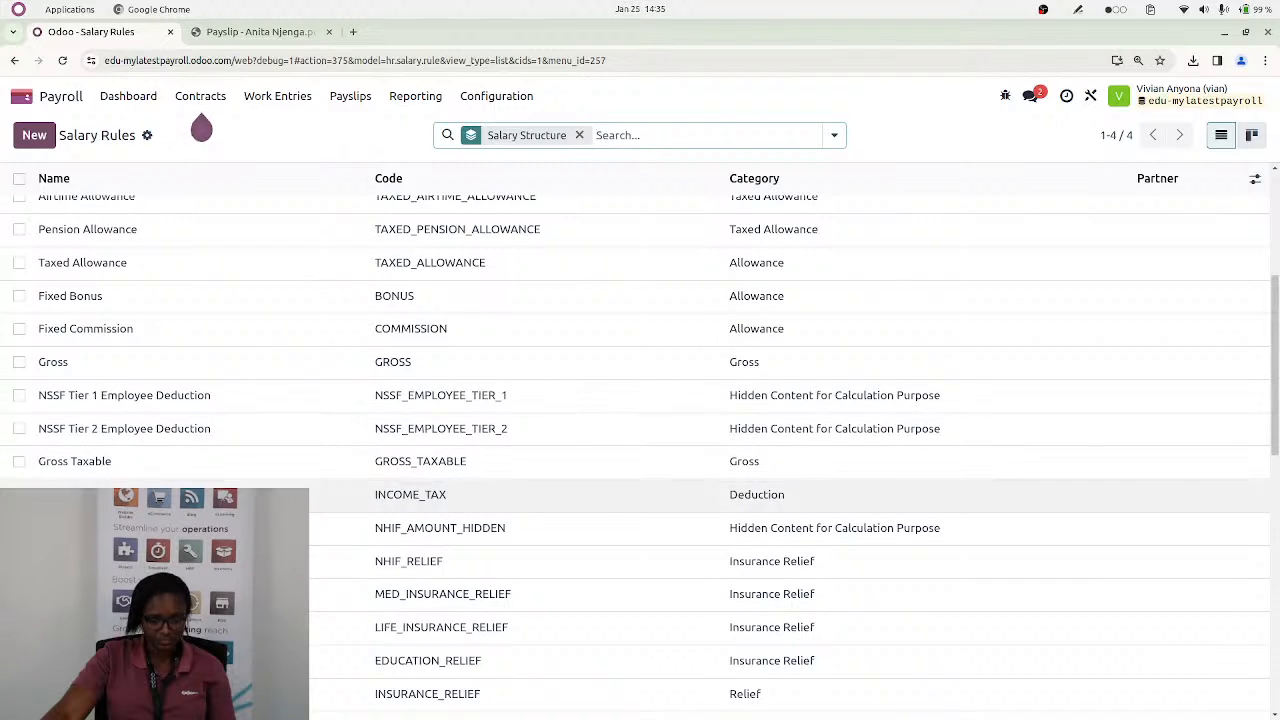
scroll(346, 474, down, 3)
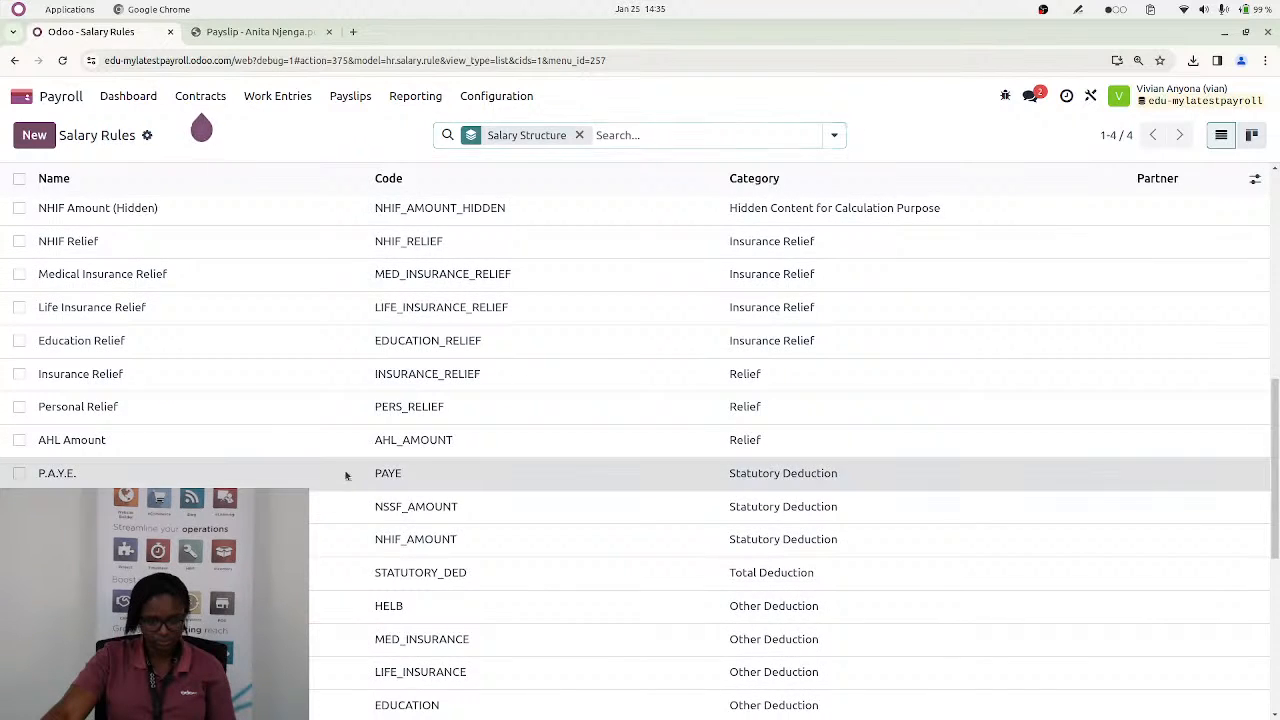
click(346, 474)
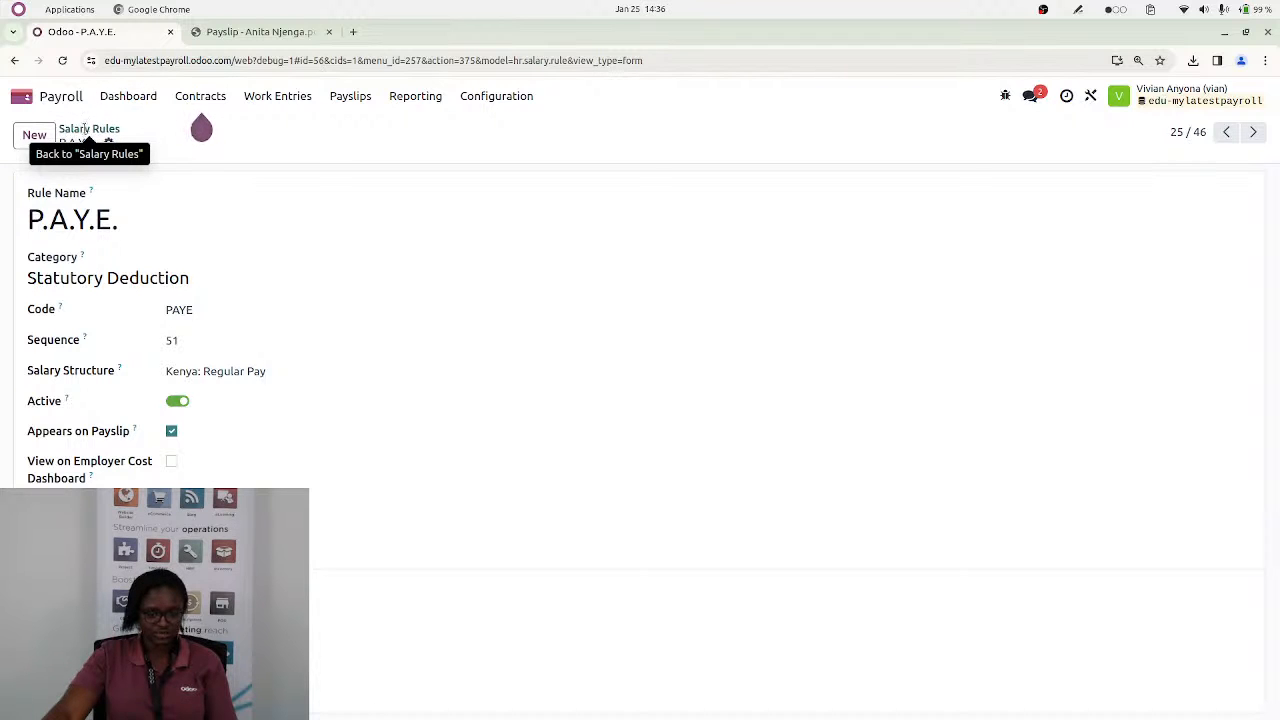
Return to the salary rules list and review the deduction and employer contribution rules under Kenya: Regular Pay
click(88, 133)
scroll(162, 474, down, 1)
scroll(162, 474, down, 1)
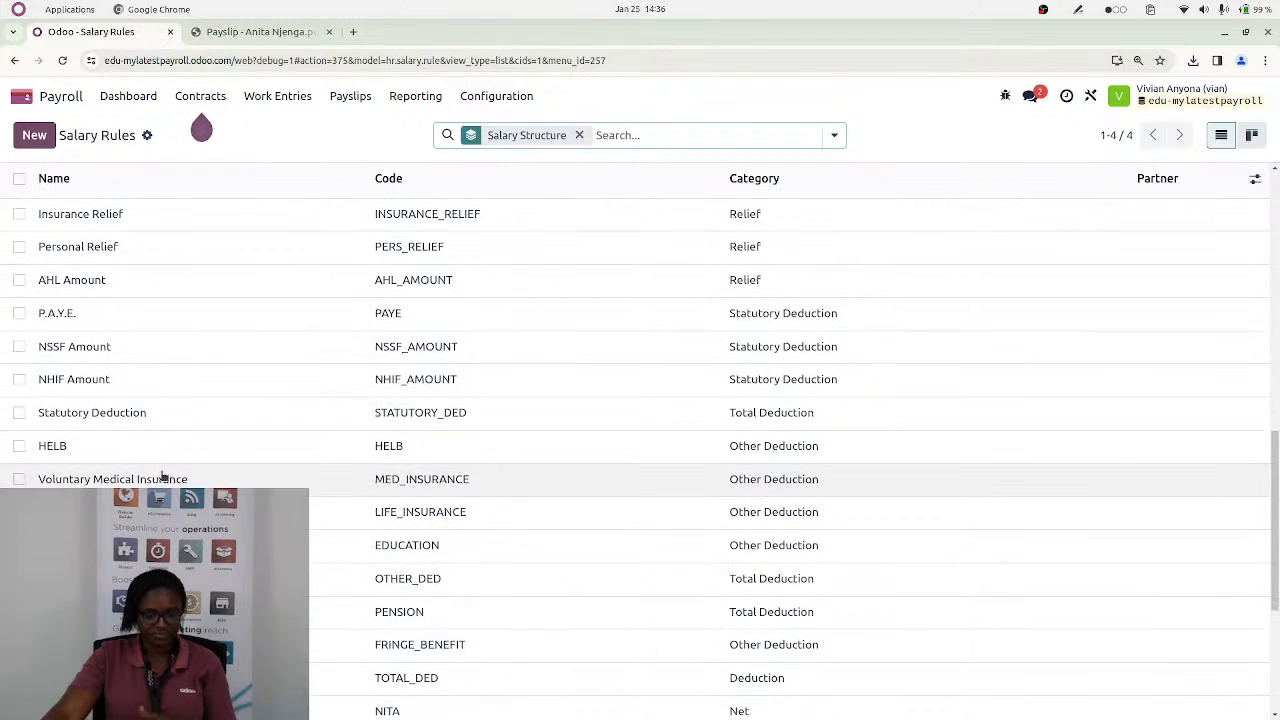
scroll(165, 477, down, 2)
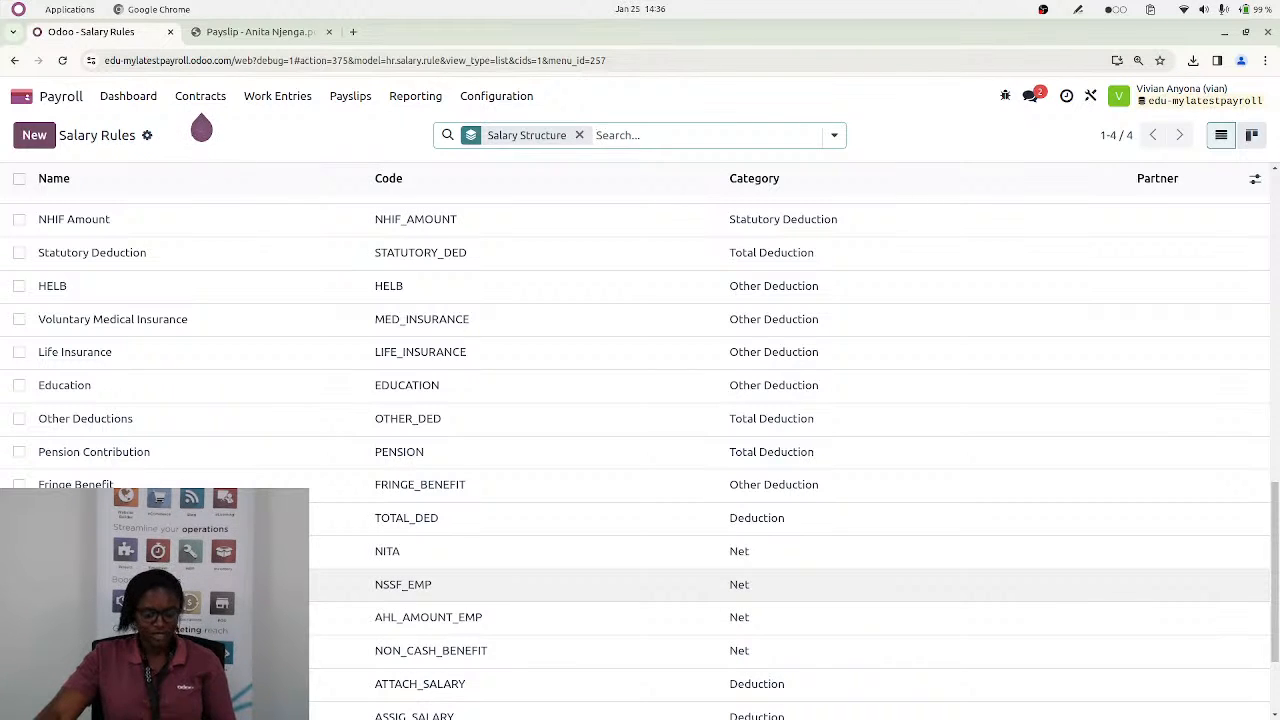
Review the salary lines on the second page of the downloaded payslip PDF, then return to the salary rules
click(260, 32)
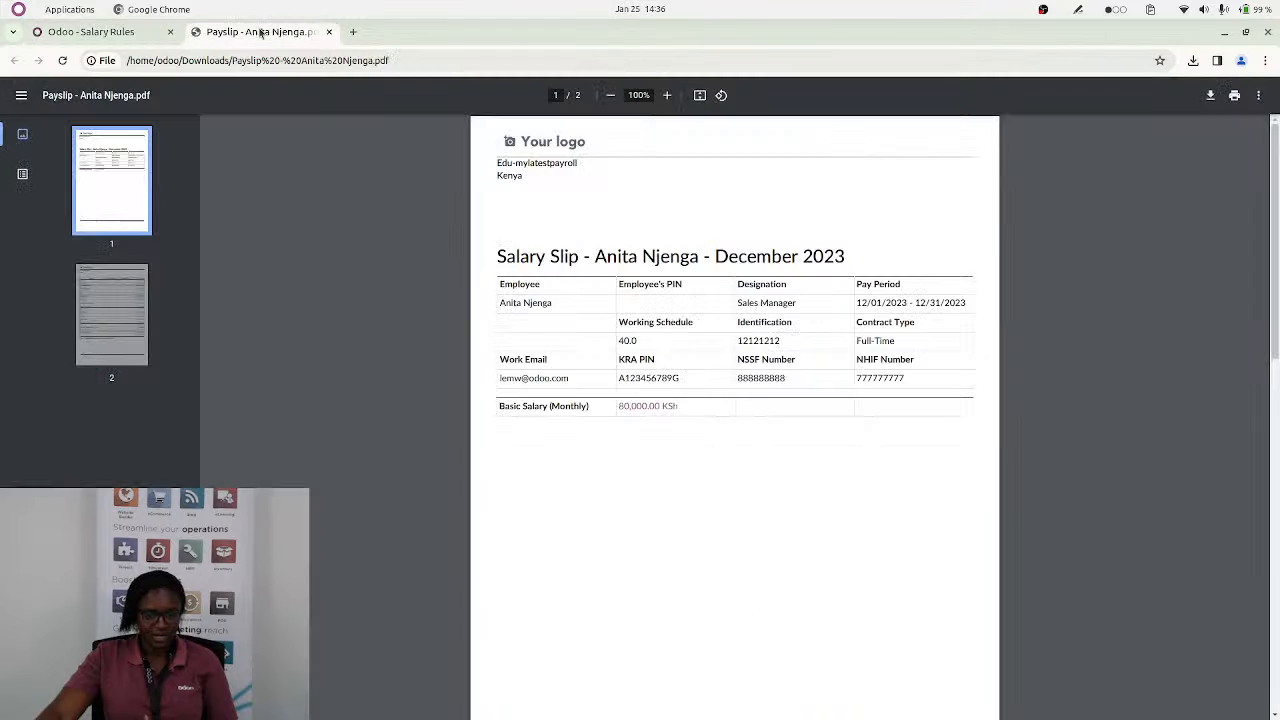
scroll(695, 546, down, 10)
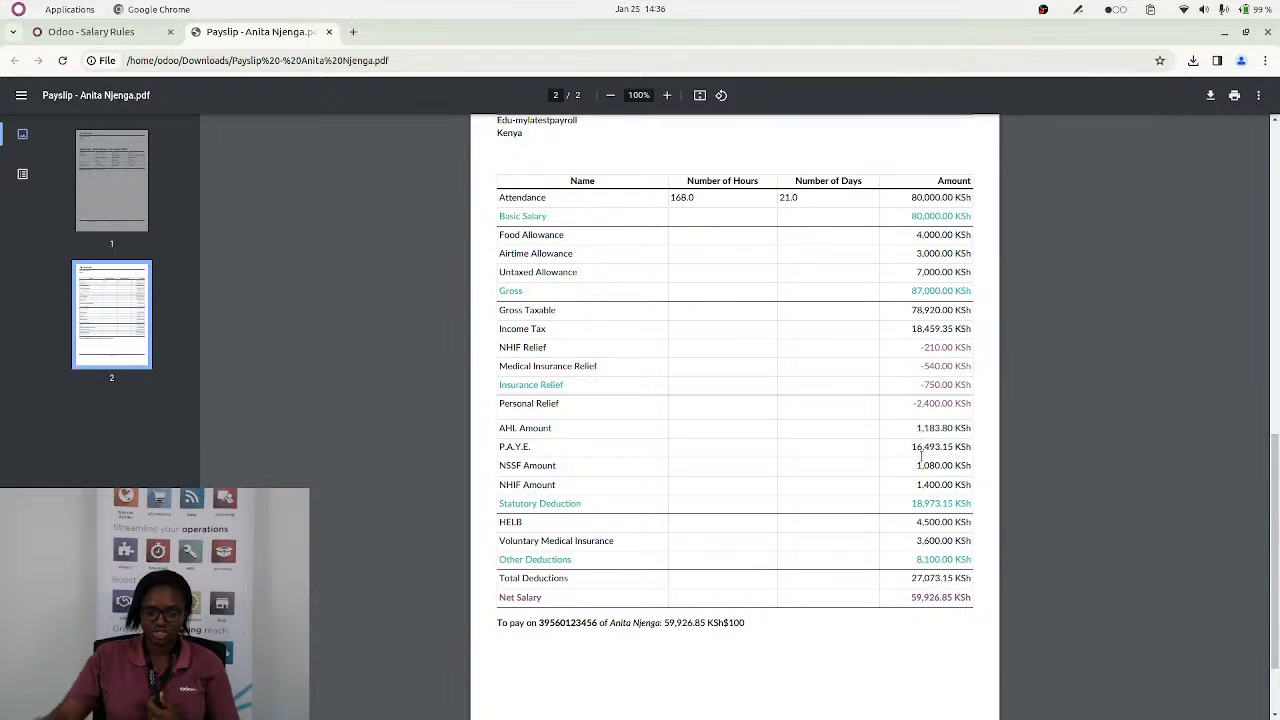
click(60, 32)
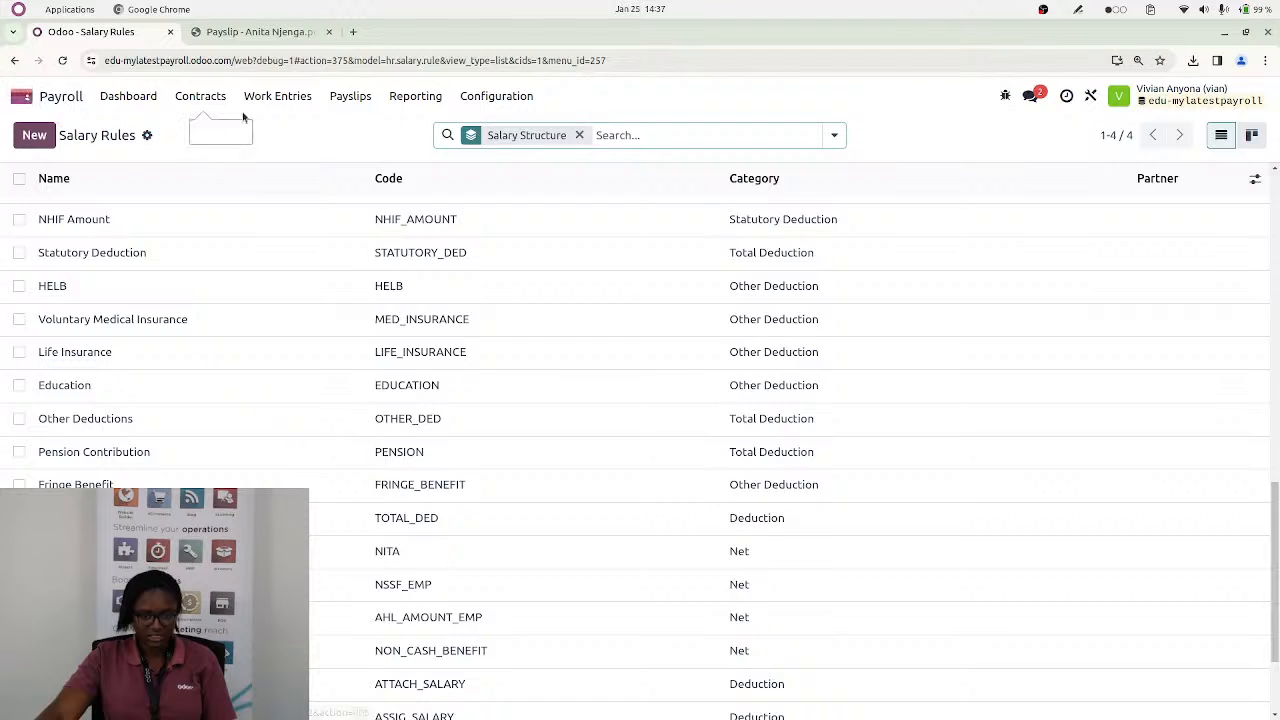
Sort the payslip batches by ascending start date and list the payslips of the second 10/01/2023 to 10/31/2023 batch
click(270, 98)
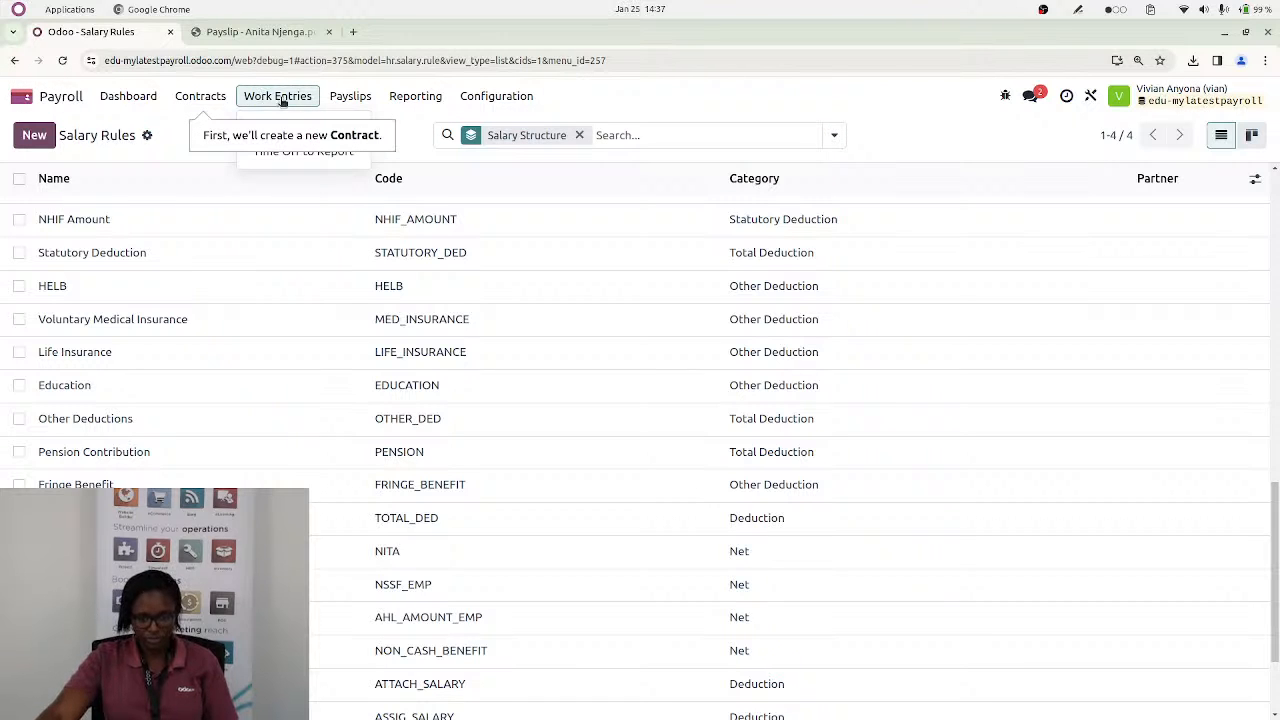
click(297, 102)
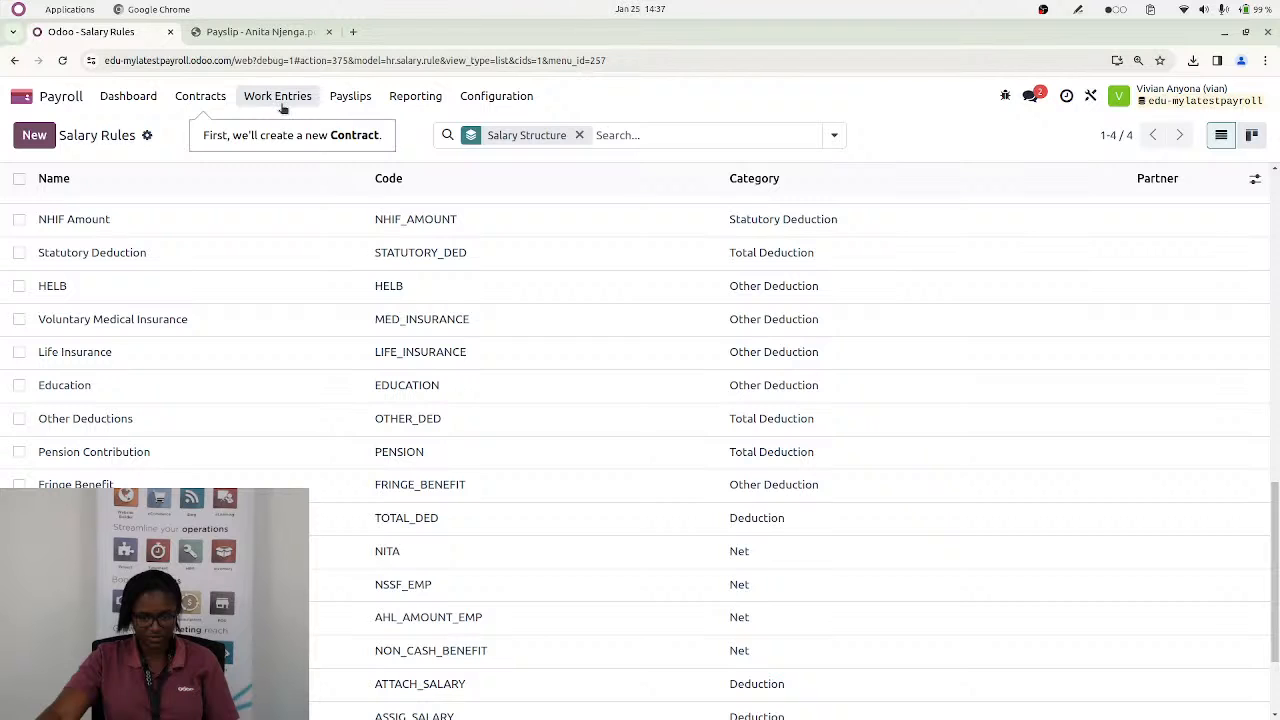
click(354, 97)
click(364, 171)
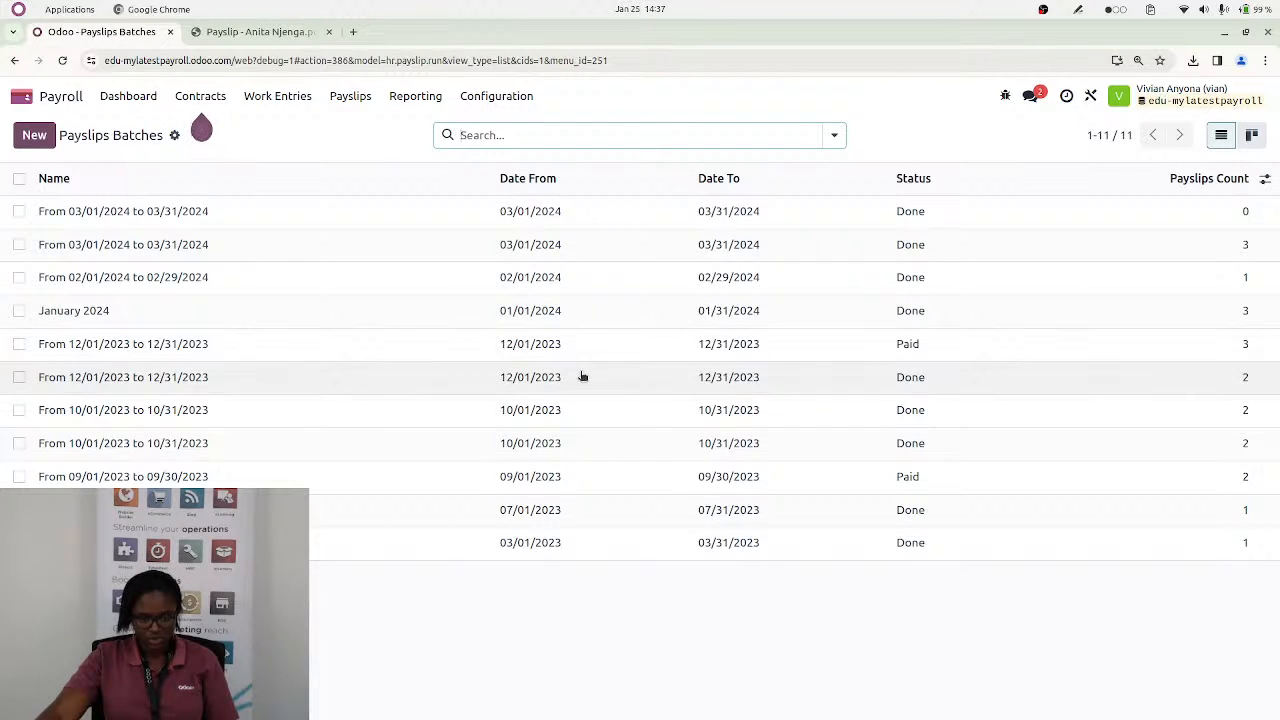
click(683, 178)
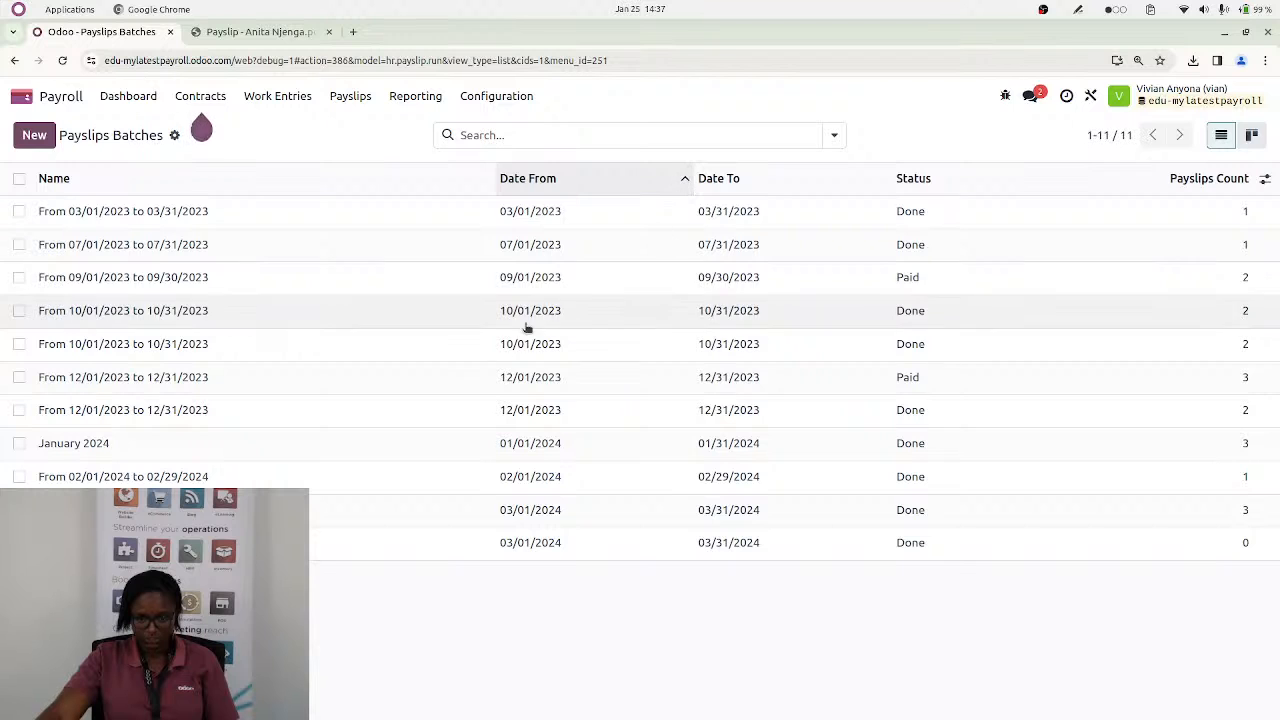
click(547, 344)
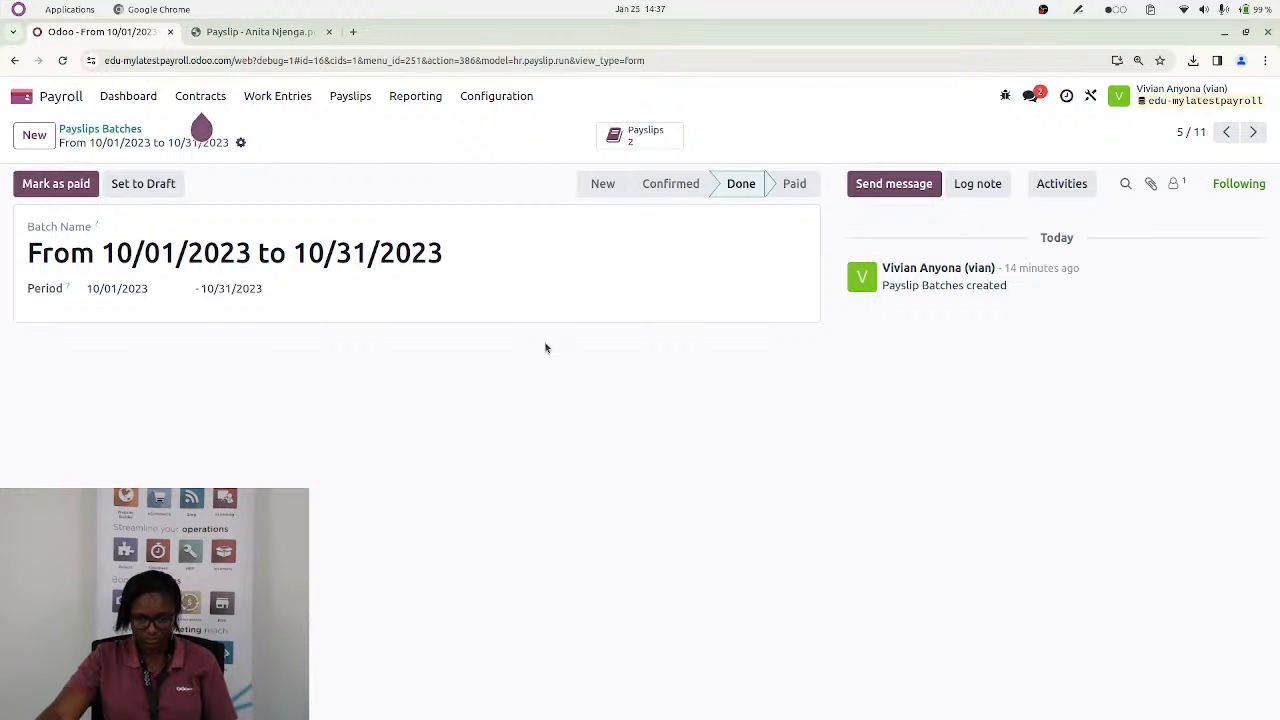
click(645, 137)
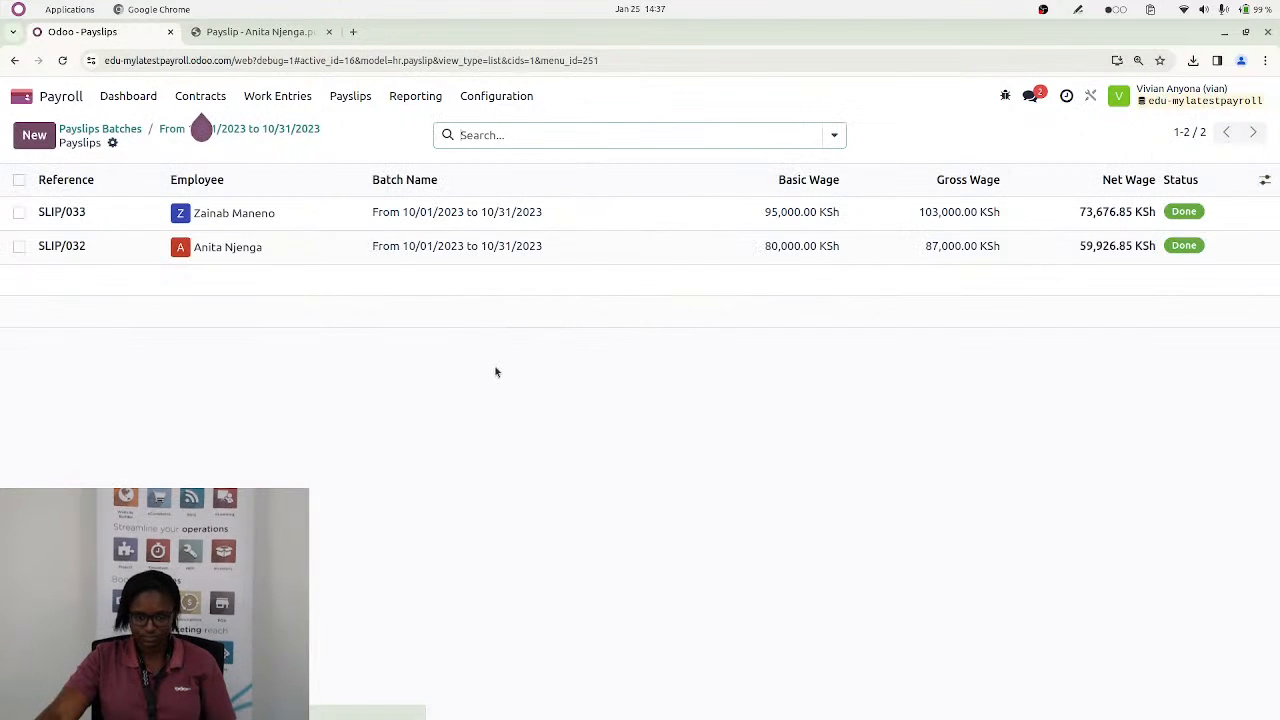
Open the draft accounting entry of the second October 2023 payslip, check its journal items and post the entry
click(297, 249)
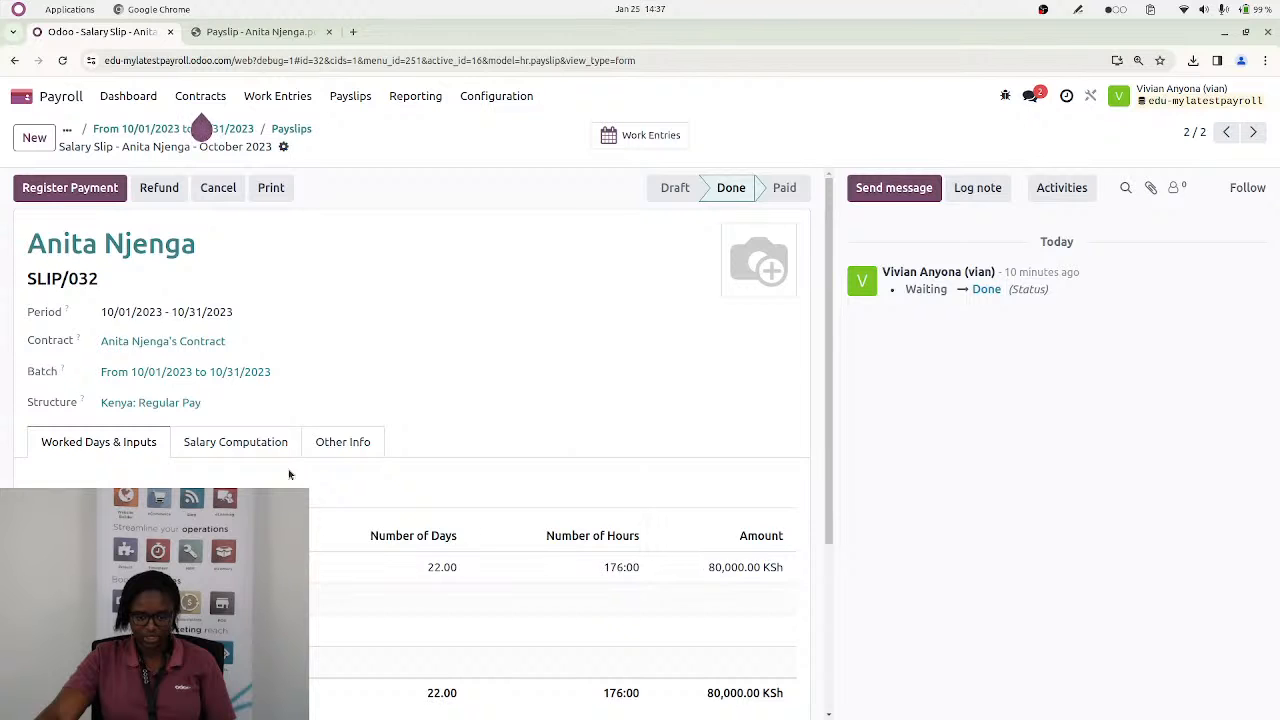
click(371, 441)
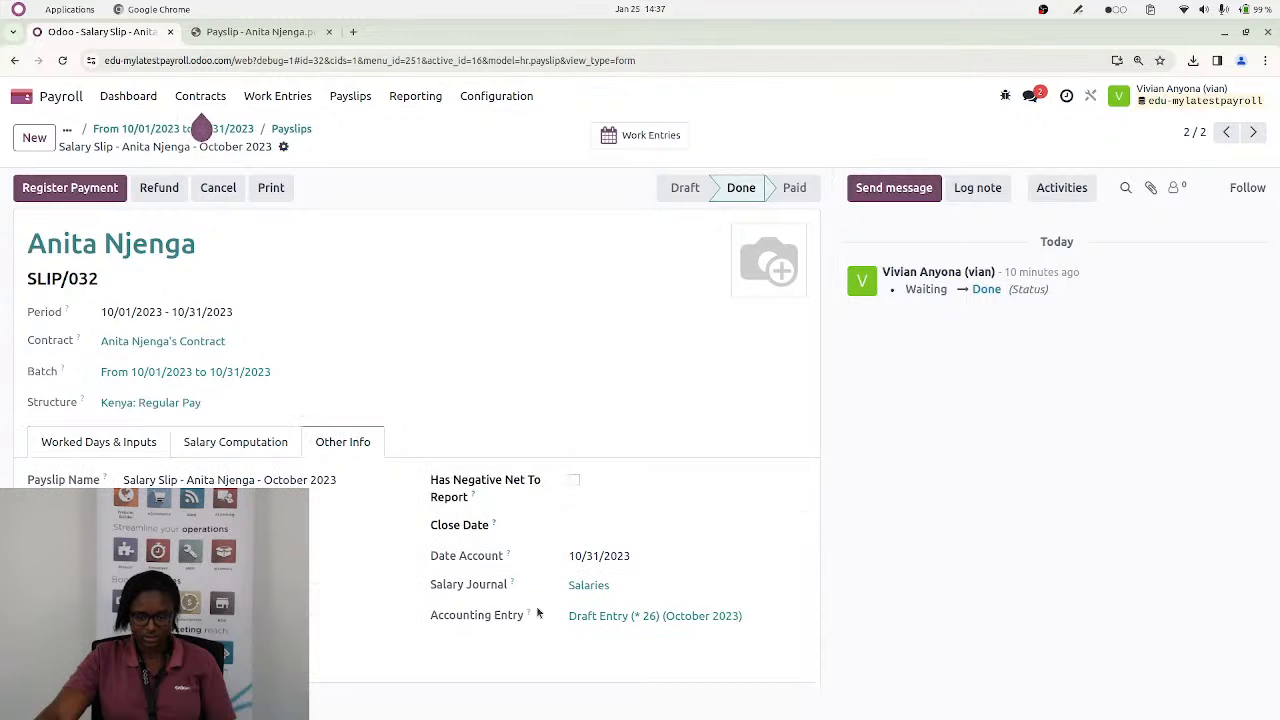
click(653, 617)
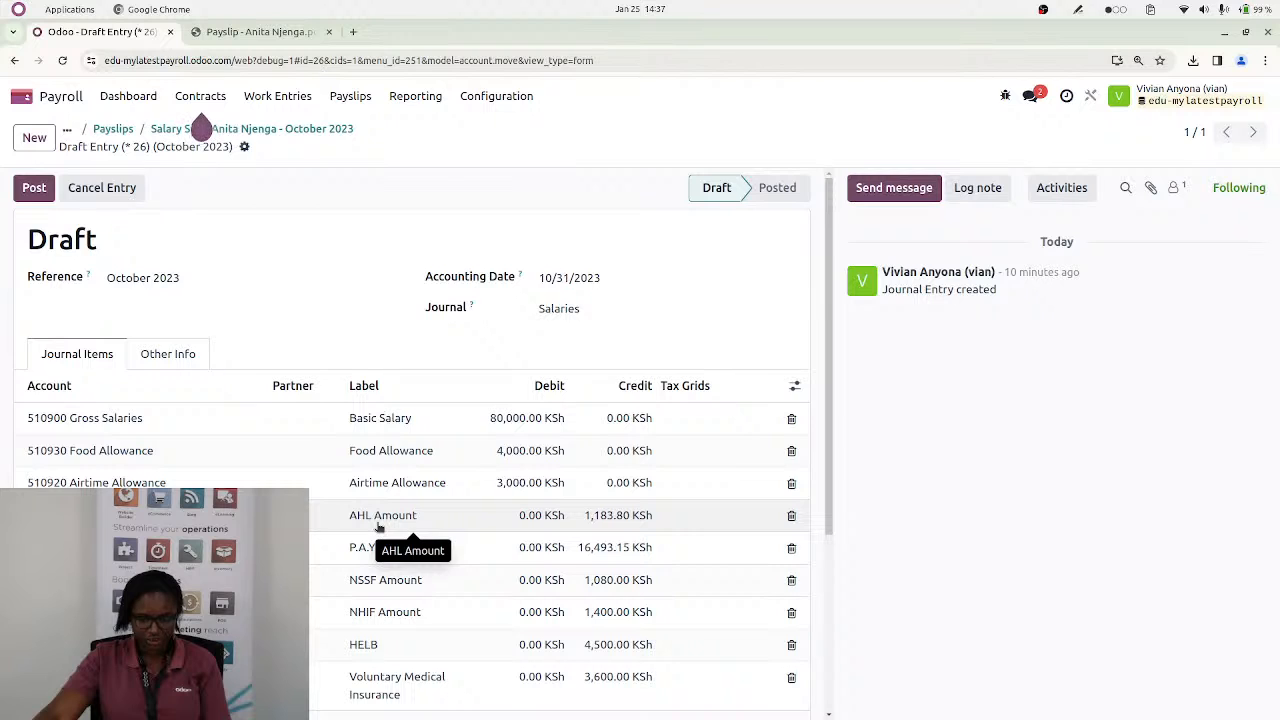
scroll(378, 527, down, 1)
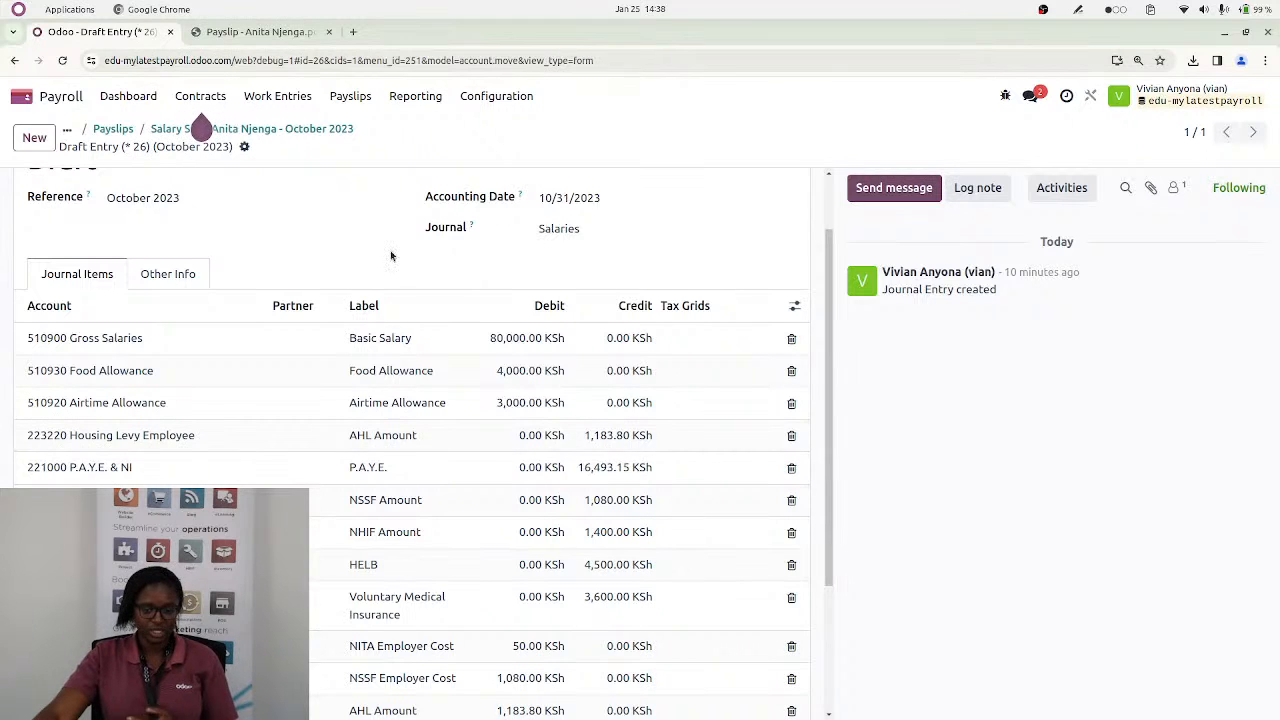
scroll(440, 250, up, 2)
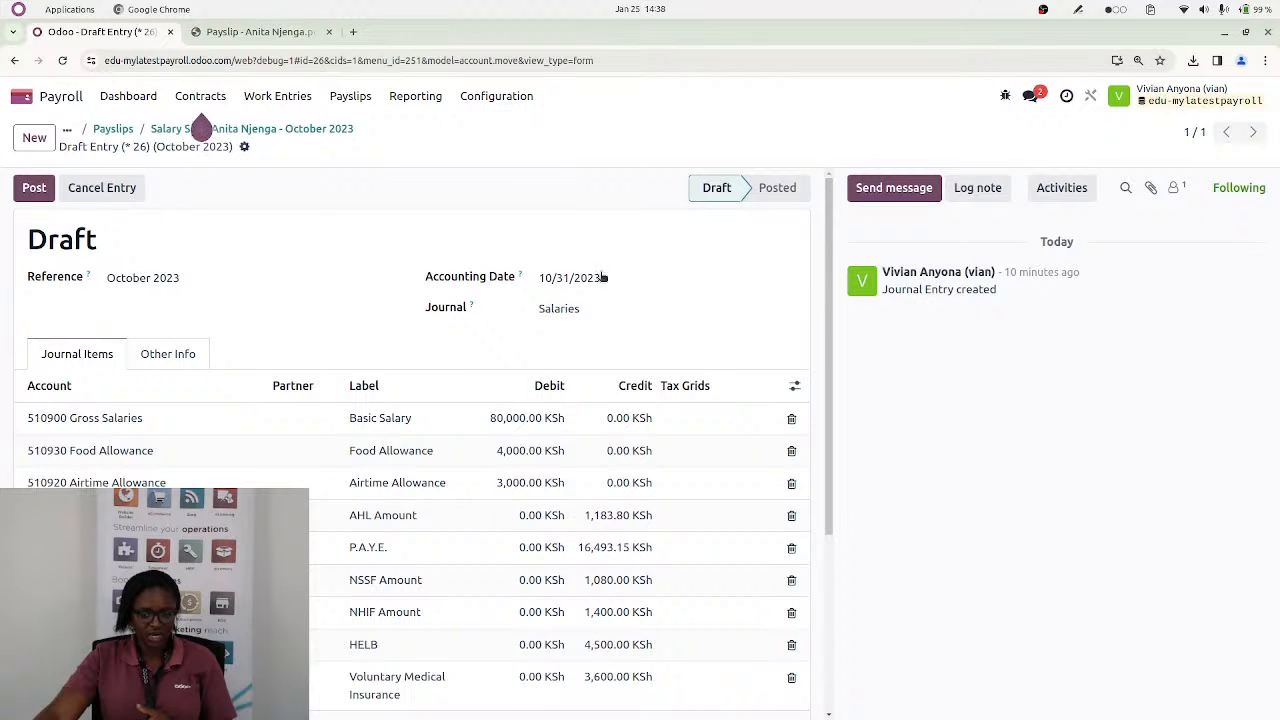
click(30, 190)
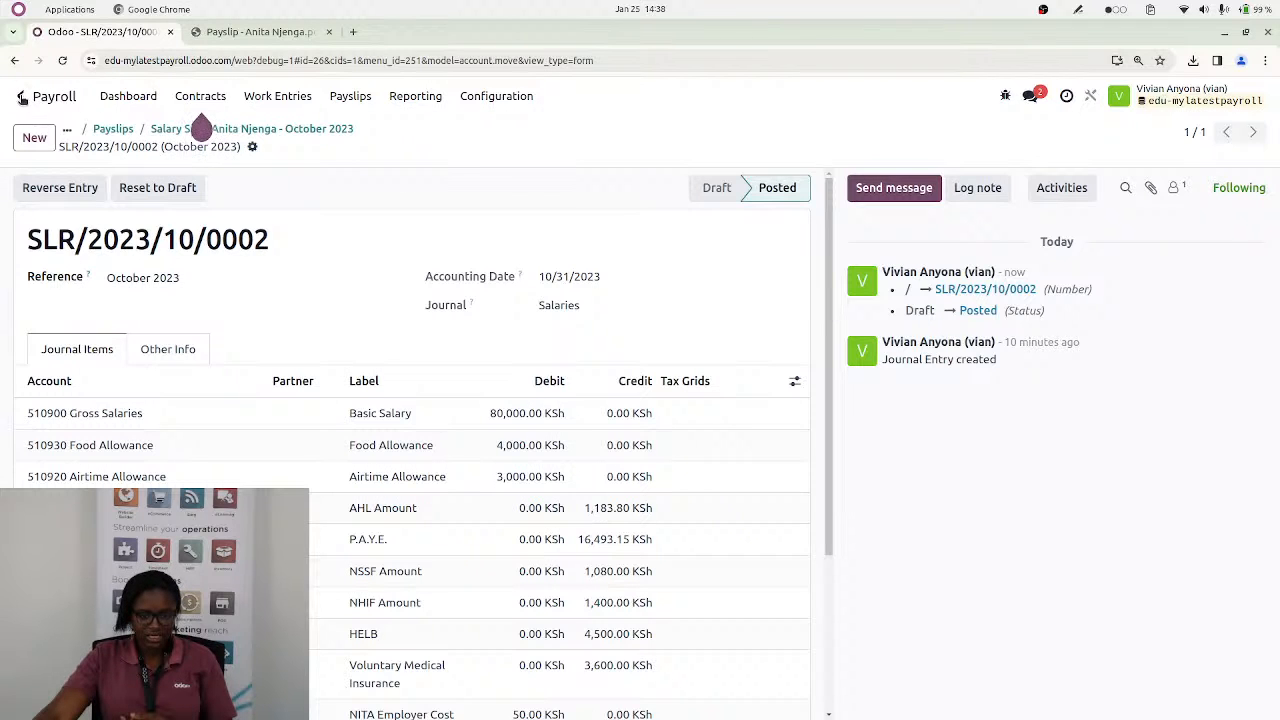
Switch to the Accounting app and show the posted journal entries of the Salaries journal
click(22, 96)
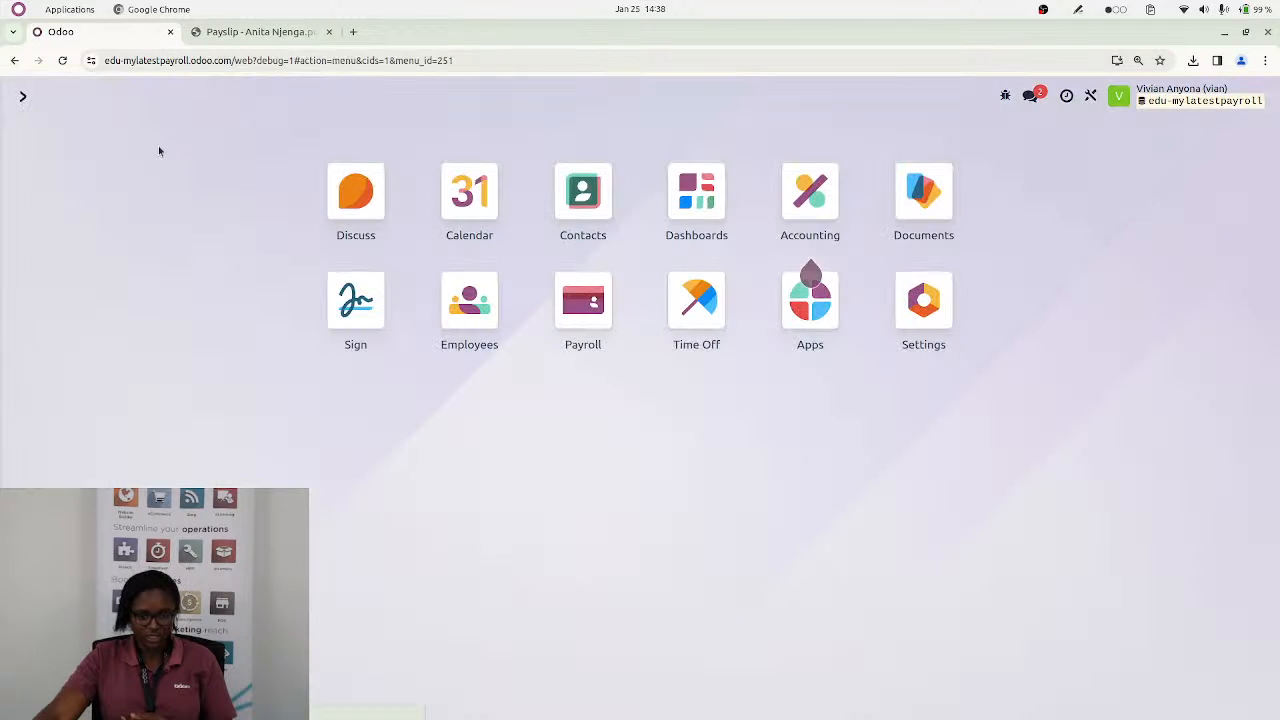
click(810, 192)
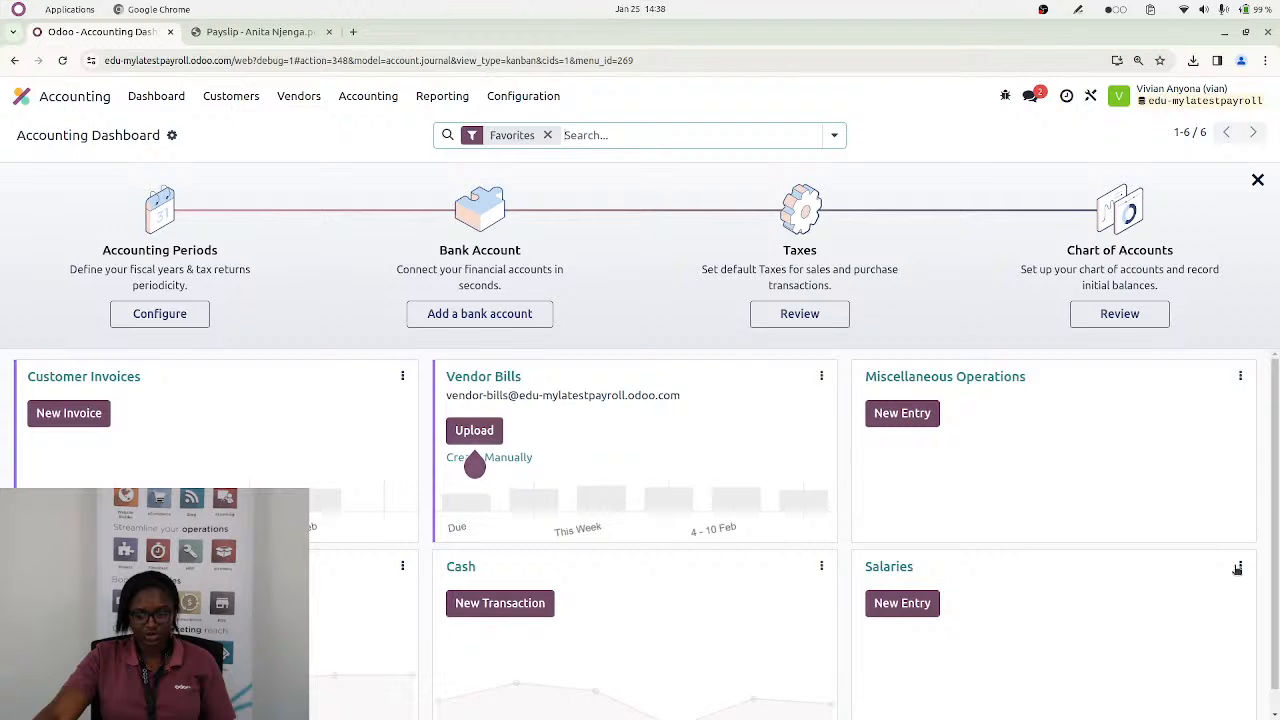
click(1240, 566)
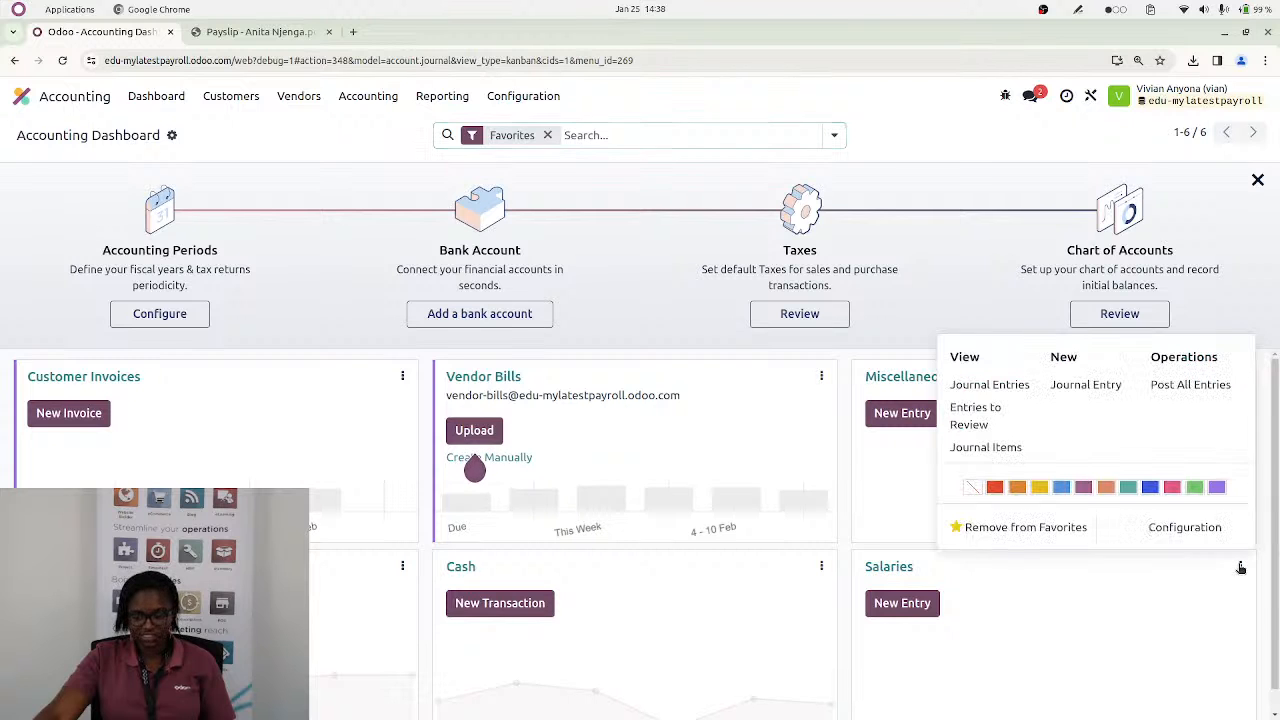
click(994, 387)
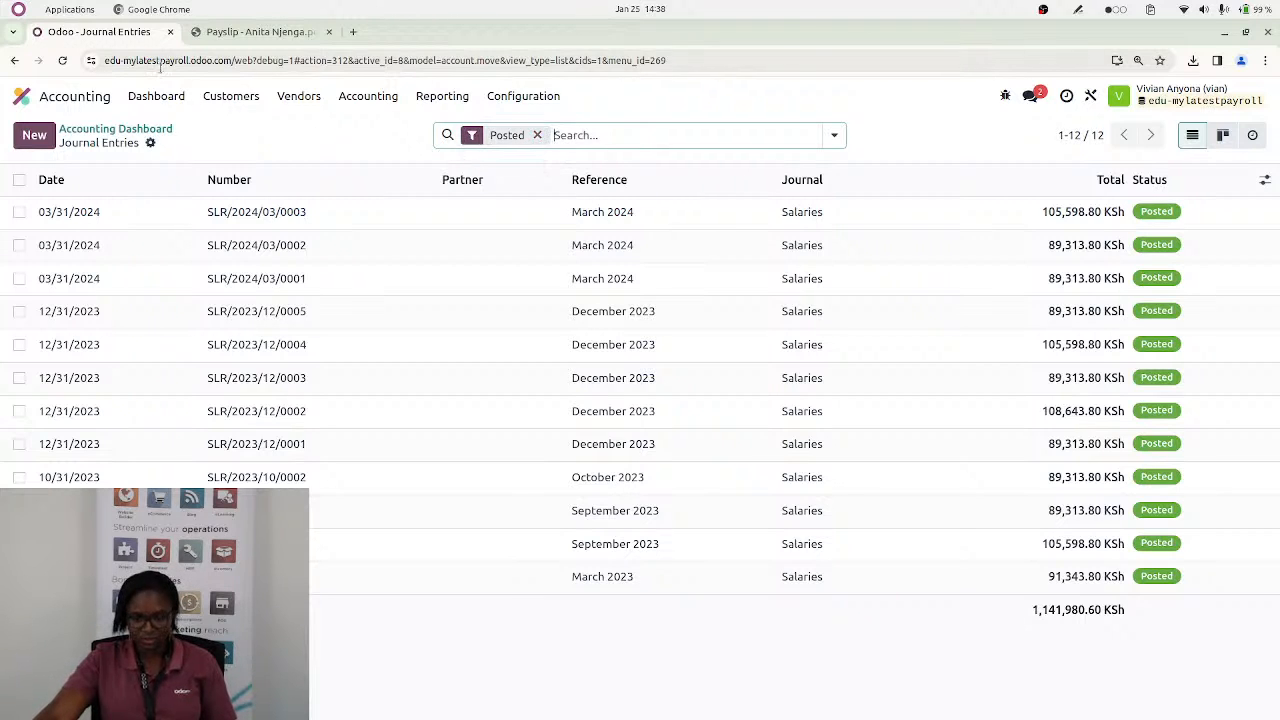
Duplicate the browser tab showing the Salaries journal entries and switch the copy to the Payroll app
right_click(112, 31)
click(167, 158)
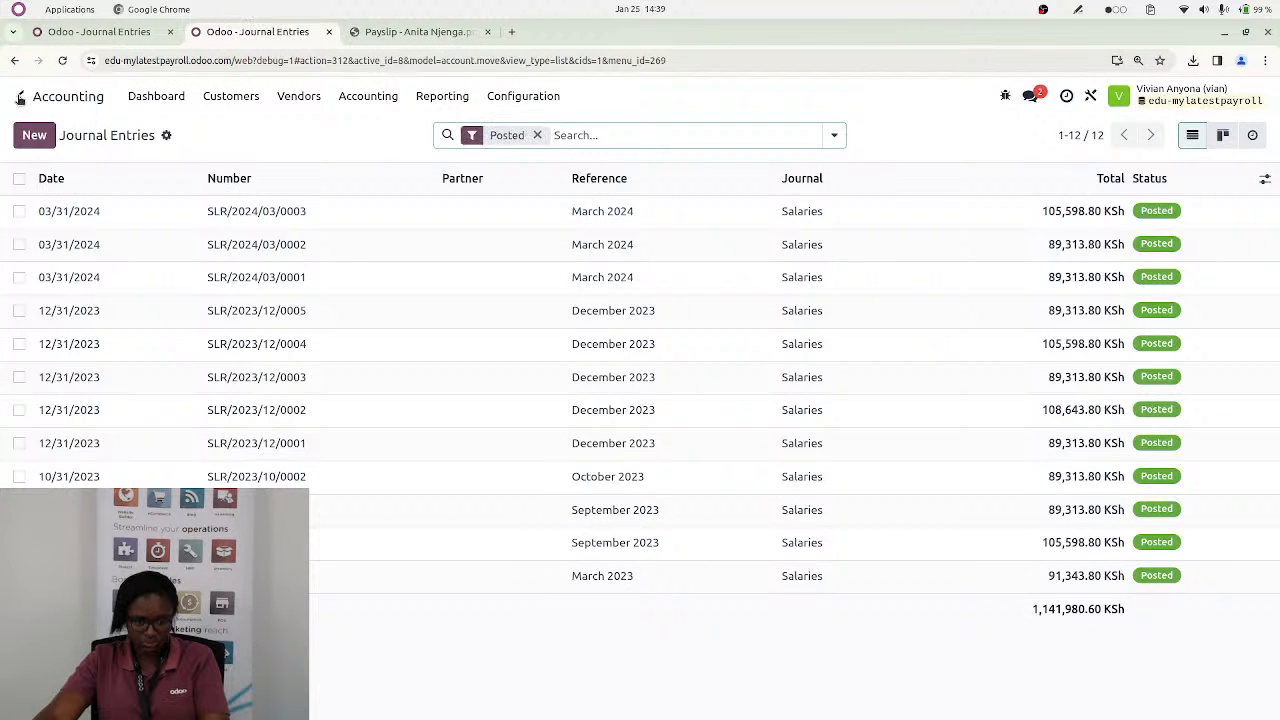
click(19, 97)
click(573, 320)
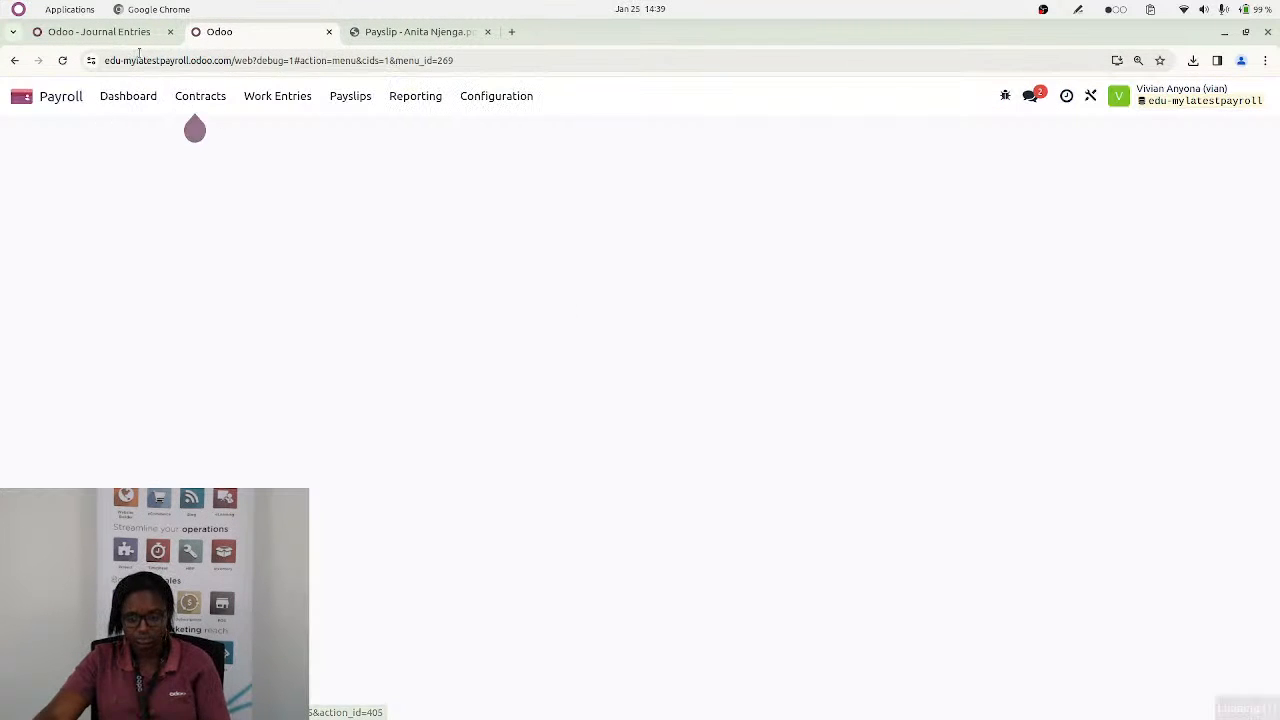
Sort the payslip batches by ascending start date and open the second payslip of the second October 2023 batch
click(354, 100)
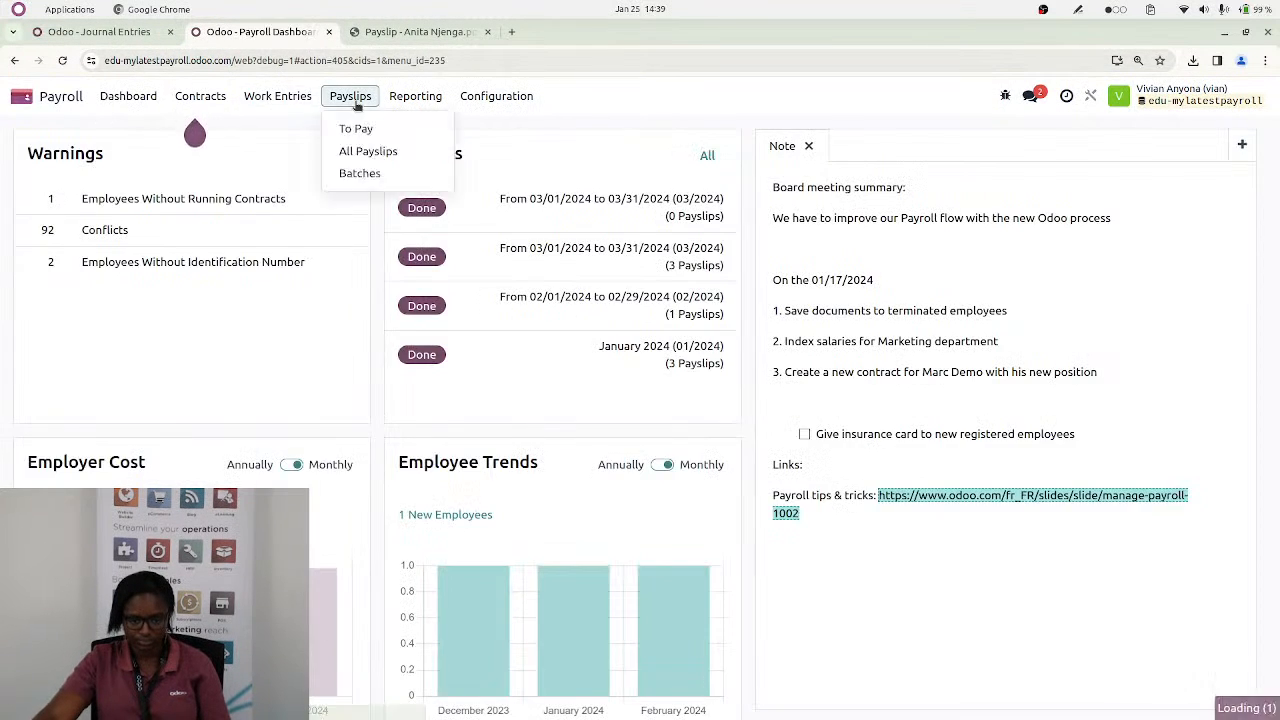
click(356, 173)
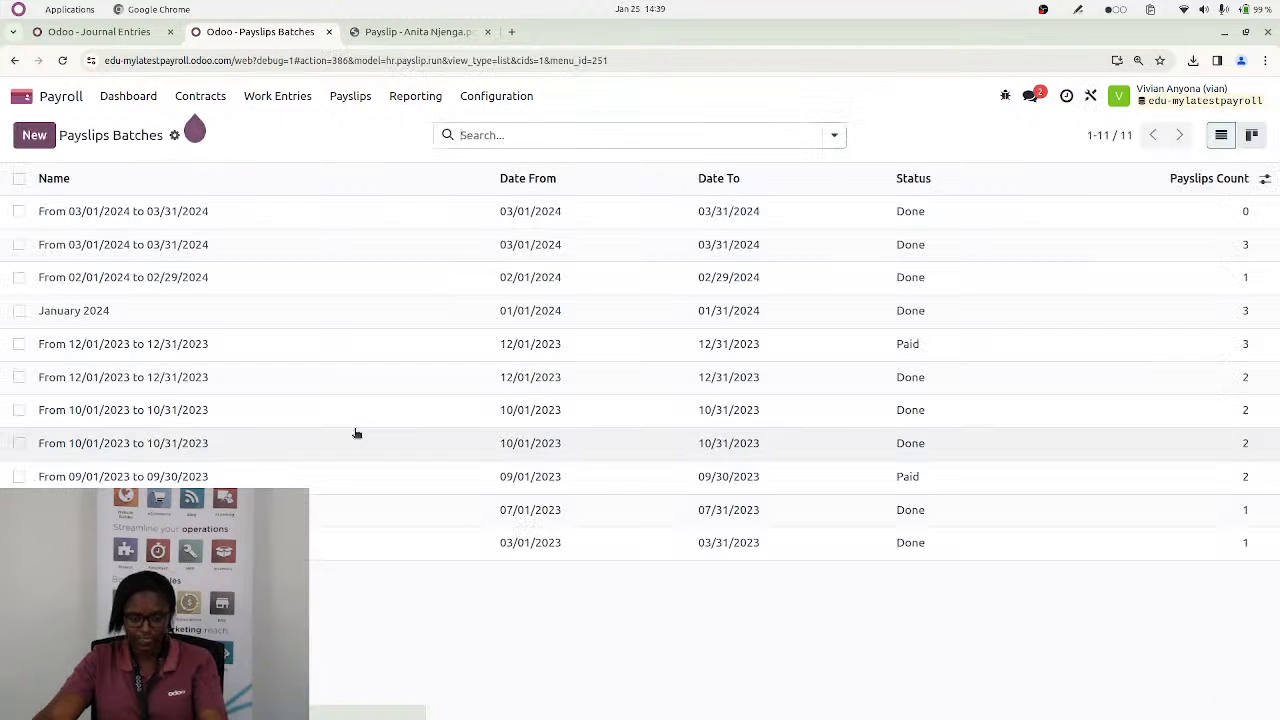
click(686, 178)
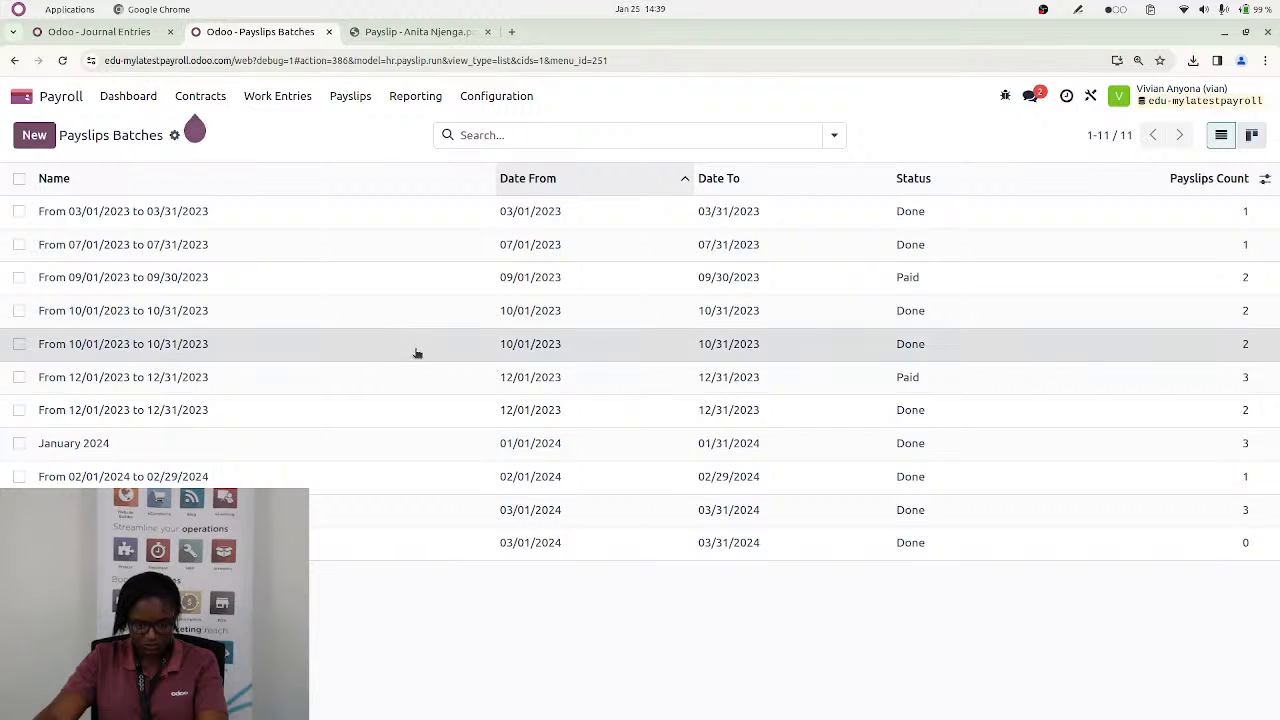
click(417, 354)
click(643, 142)
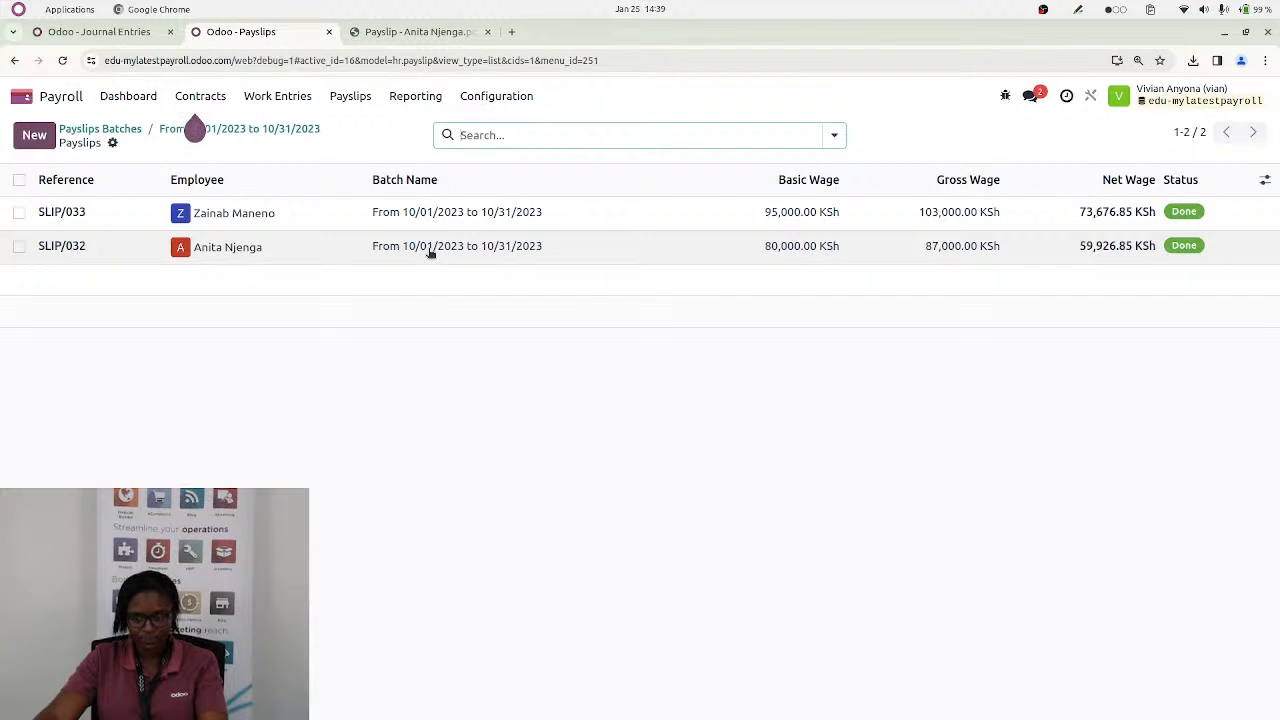
click(429, 250)
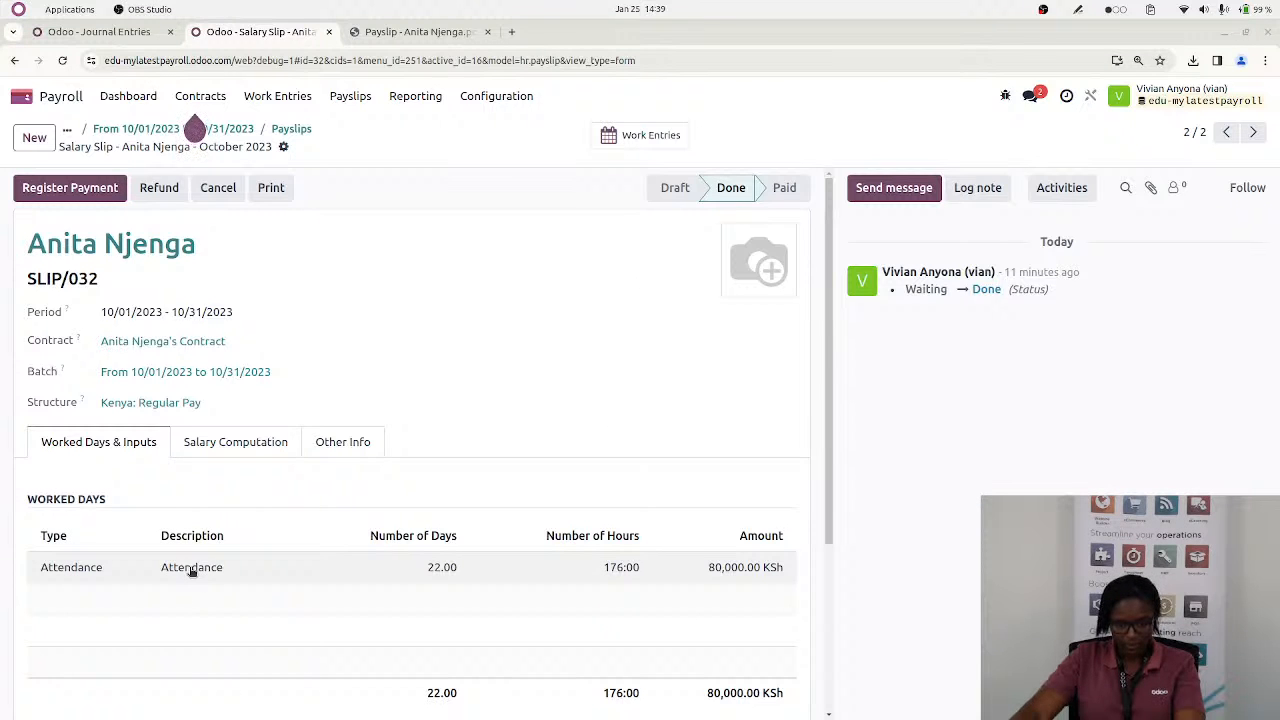
Open the accounting entry linked to the second October 2023 payslip and review its posted journal items
click(352, 450)
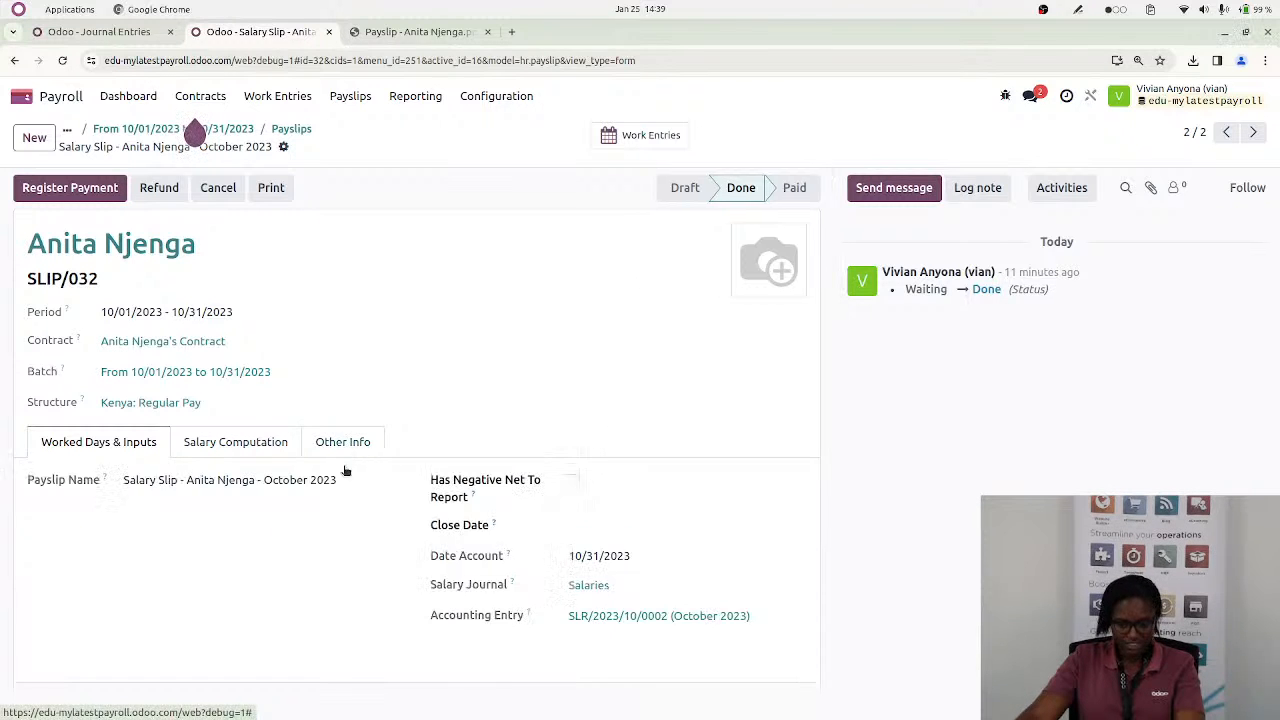
click(631, 616)
scroll(438, 547, down, 4)
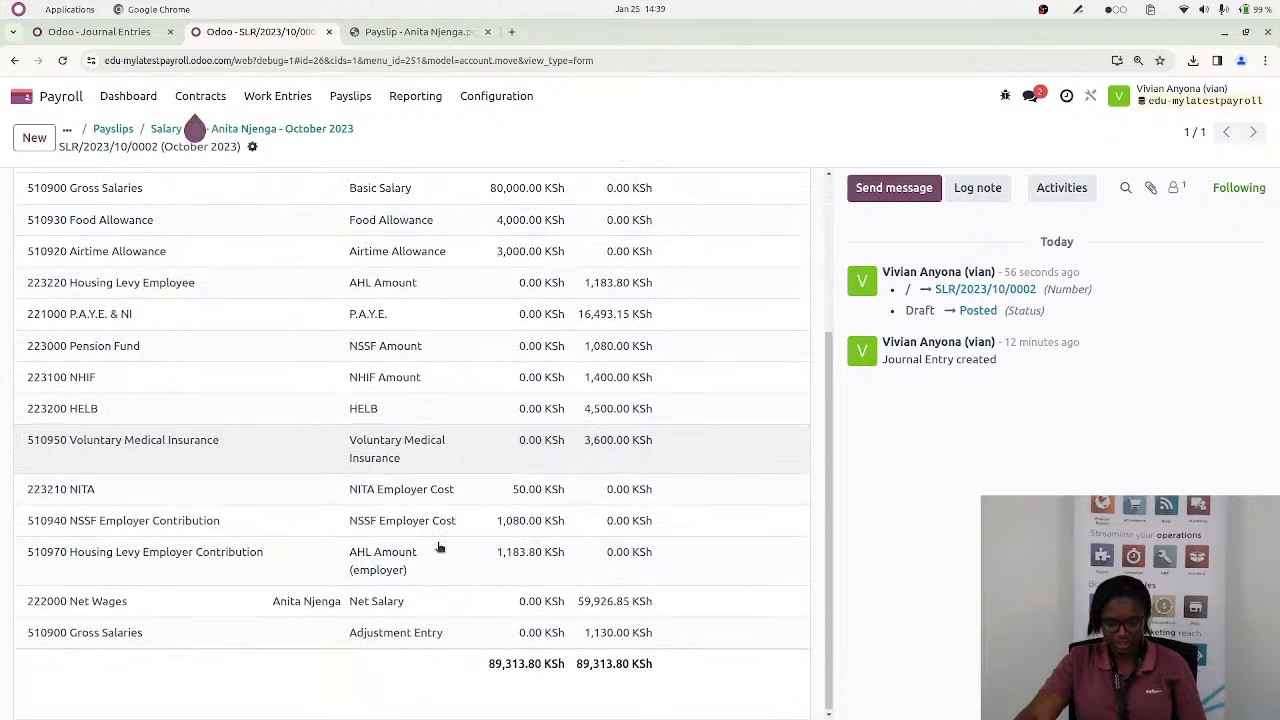
scroll(438, 547, up, 4)
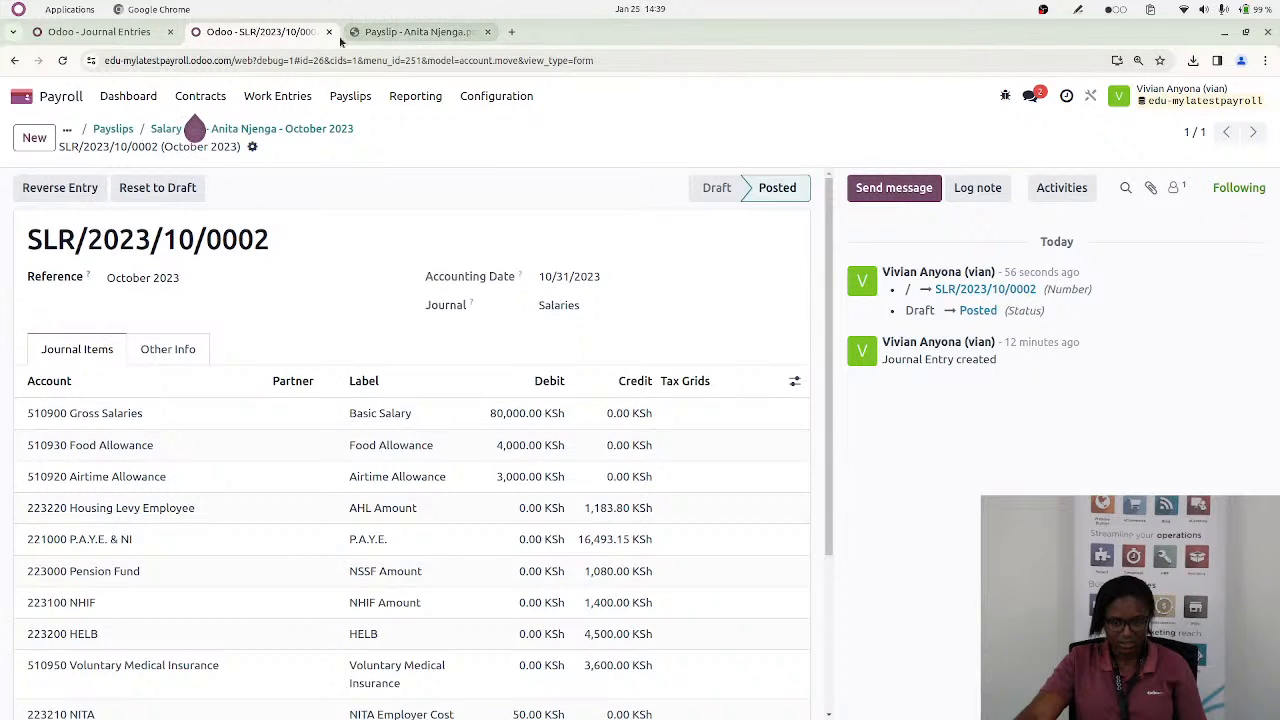
Open the October 2023 entry SLR/2023/10/0002 from the Salaries journal entries and compare it with the one reached through the payslip
click(99, 31)
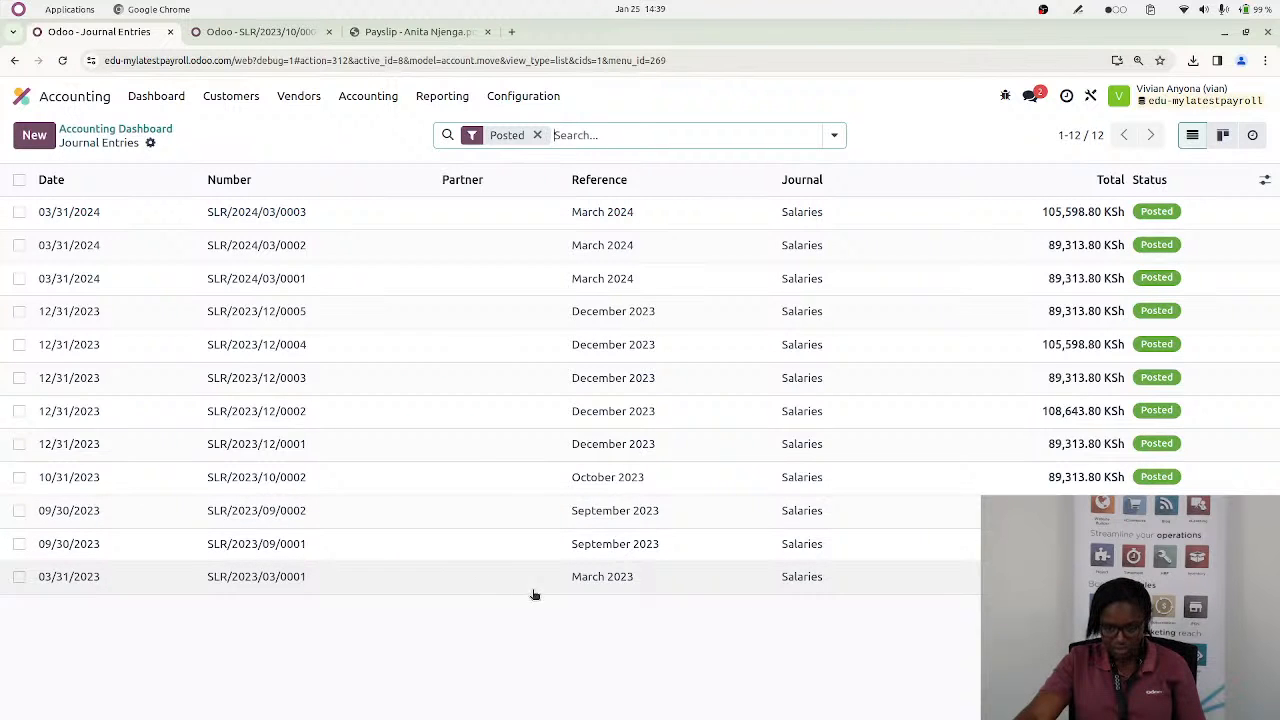
click(596, 478)
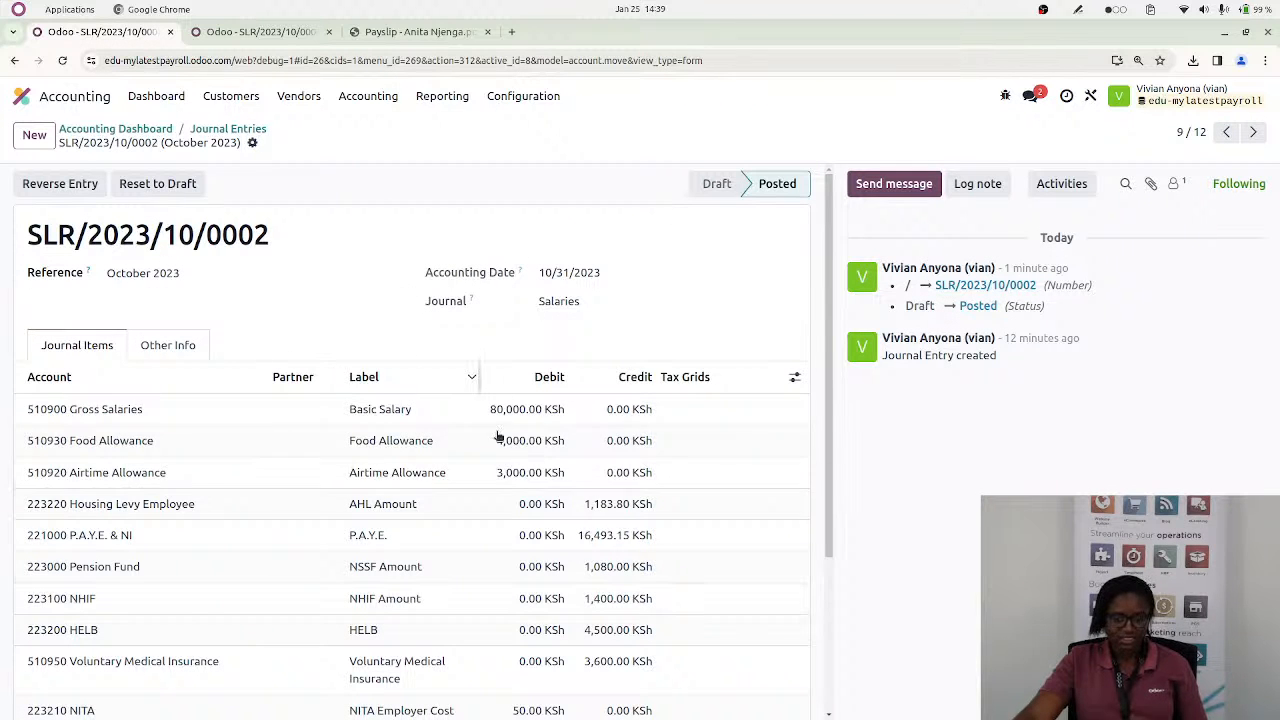
click(255, 32)
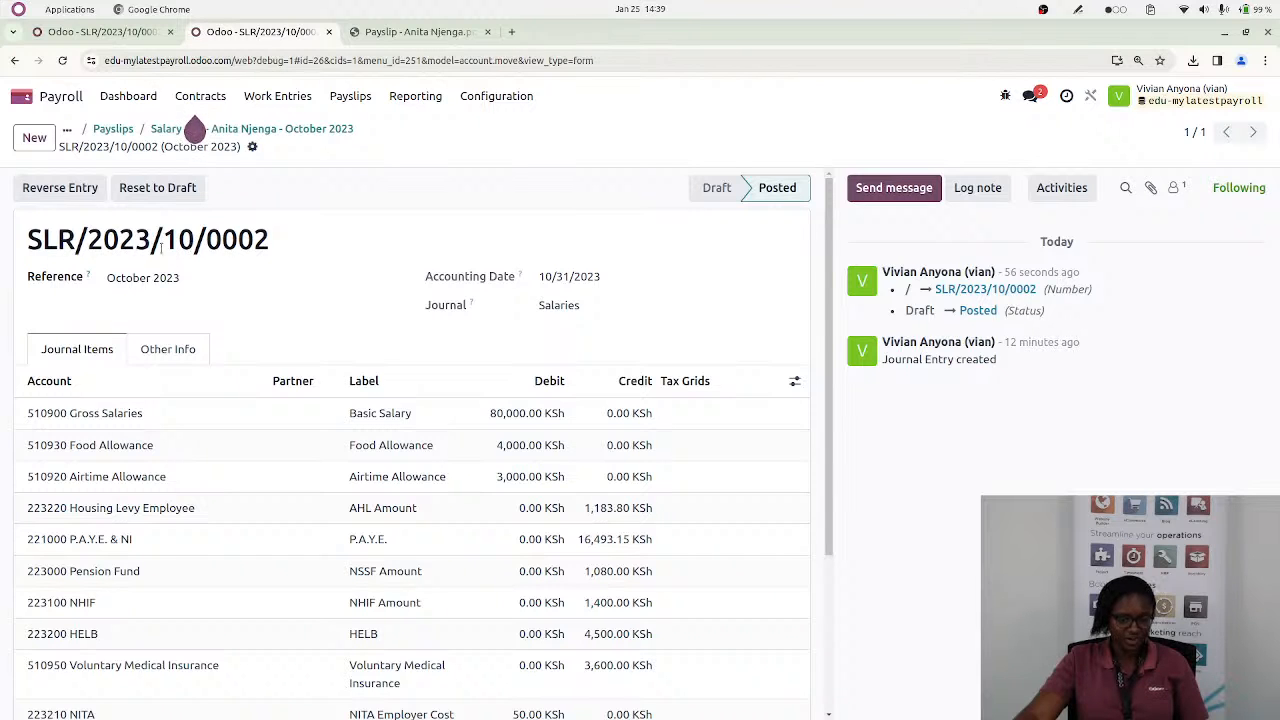
click(100, 36)
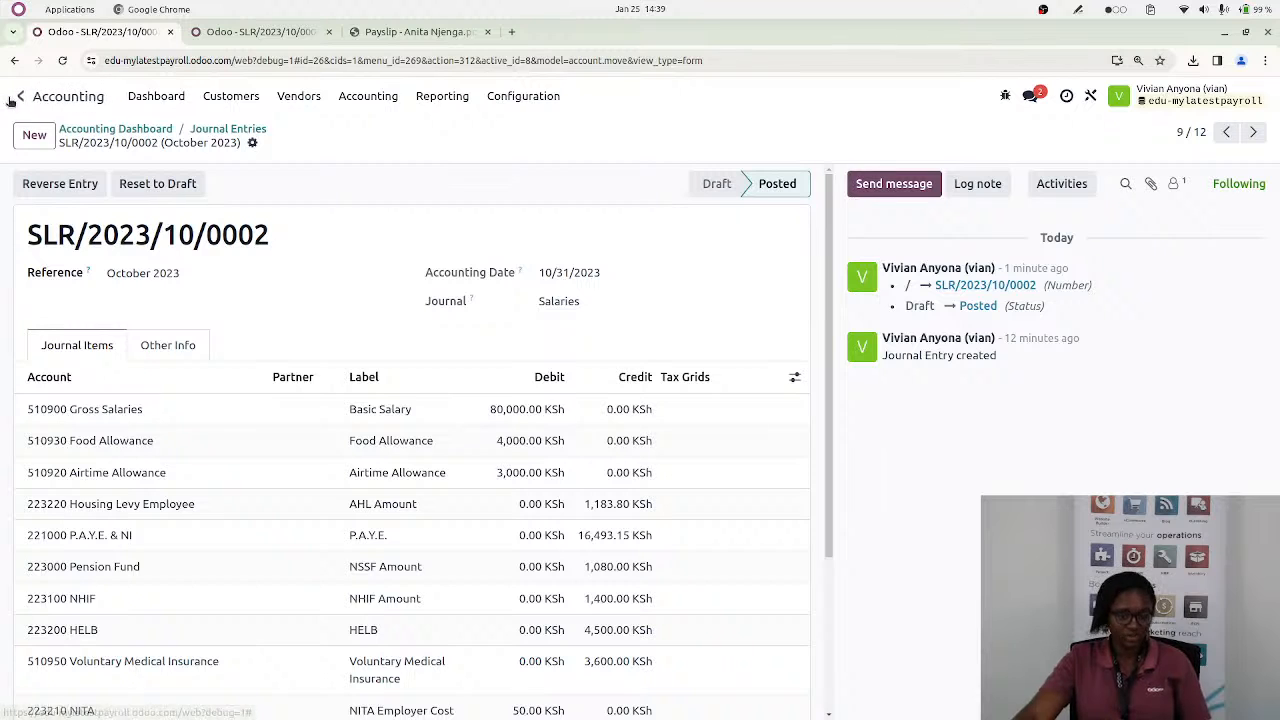
click(263, 33)
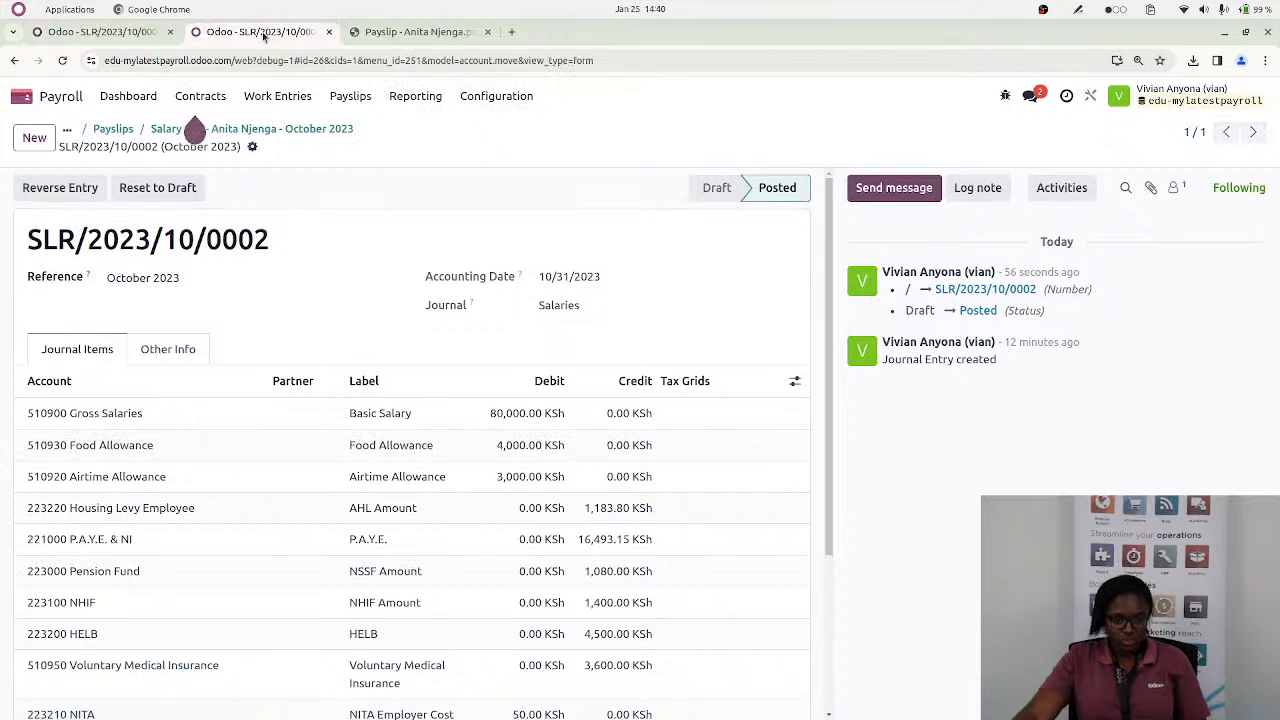
Return from the accounting entry to the October 2023 batch and list its payslips
click(157, 131)
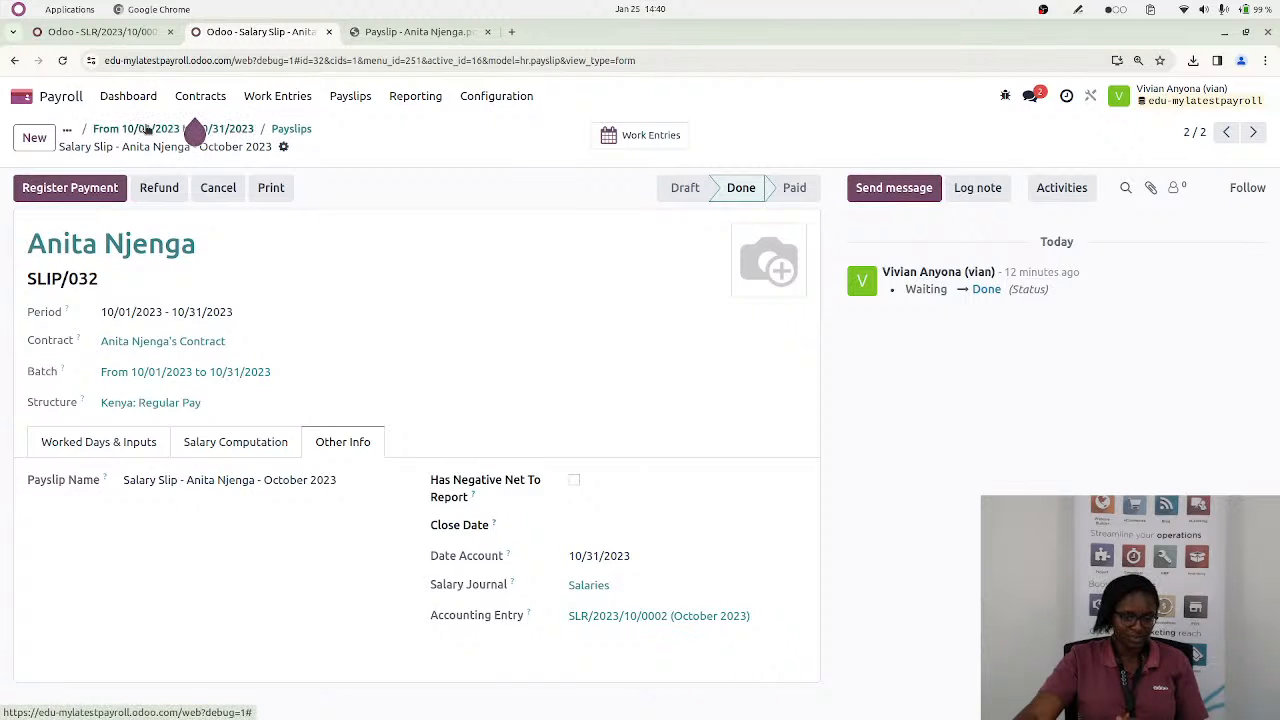
click(147, 128)
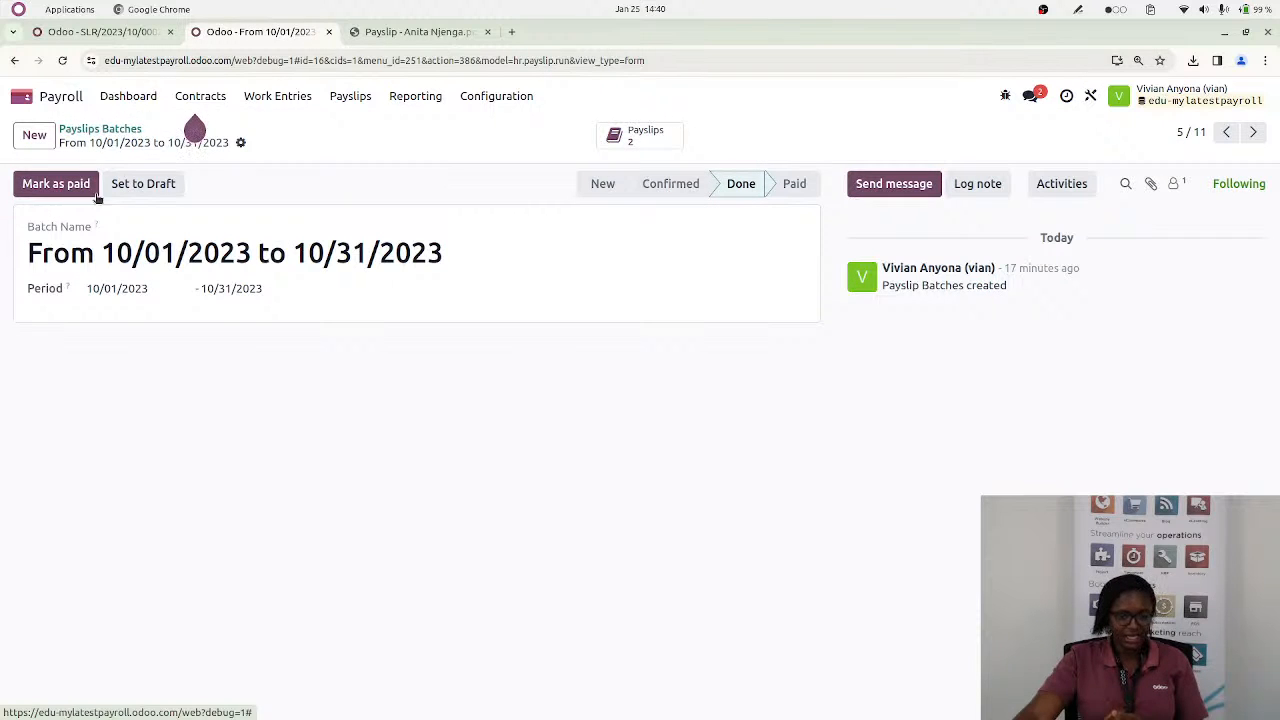
click(640, 136)
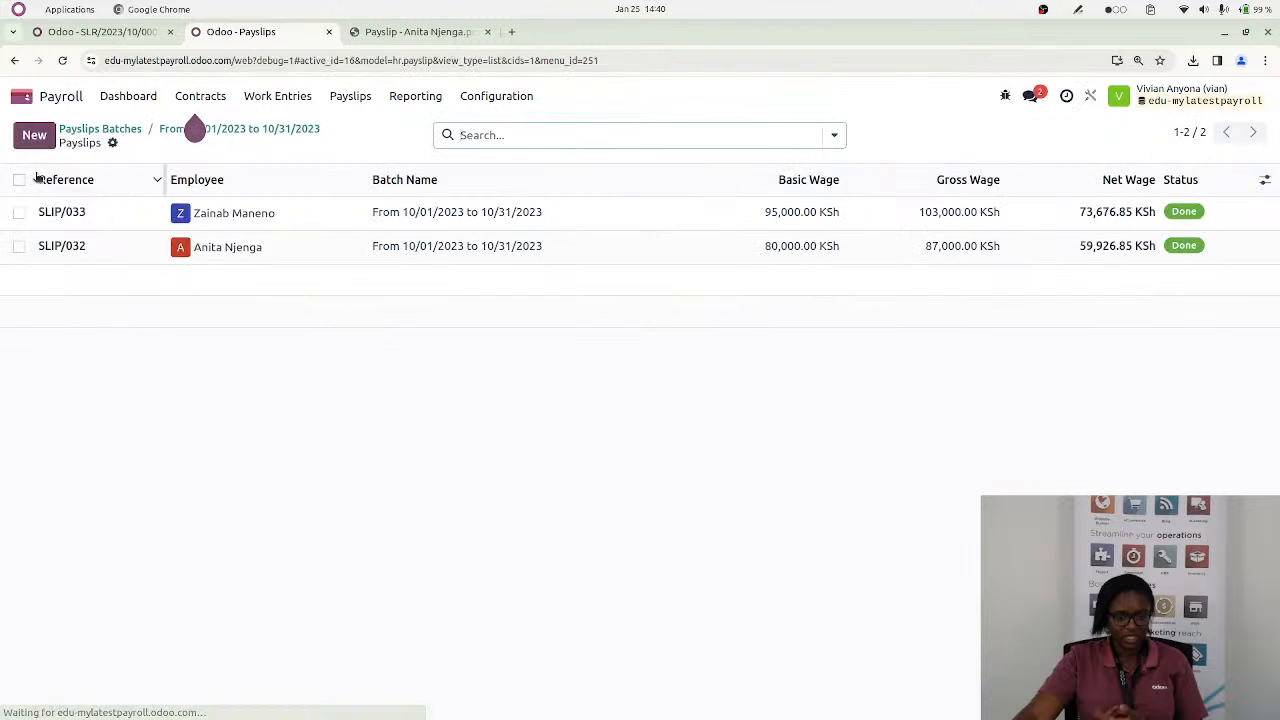
Select both payslips of the batch, check which bulk actions are available, and clear the selection
click(19, 179)
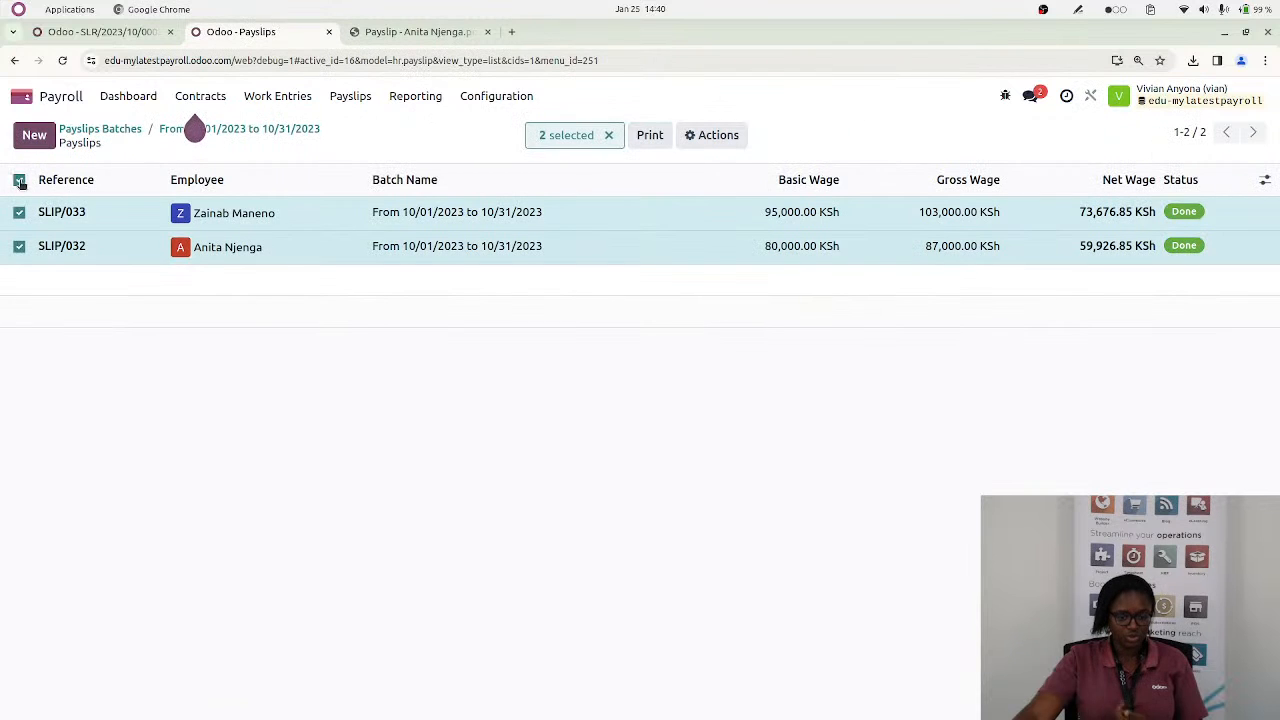
click(714, 137)
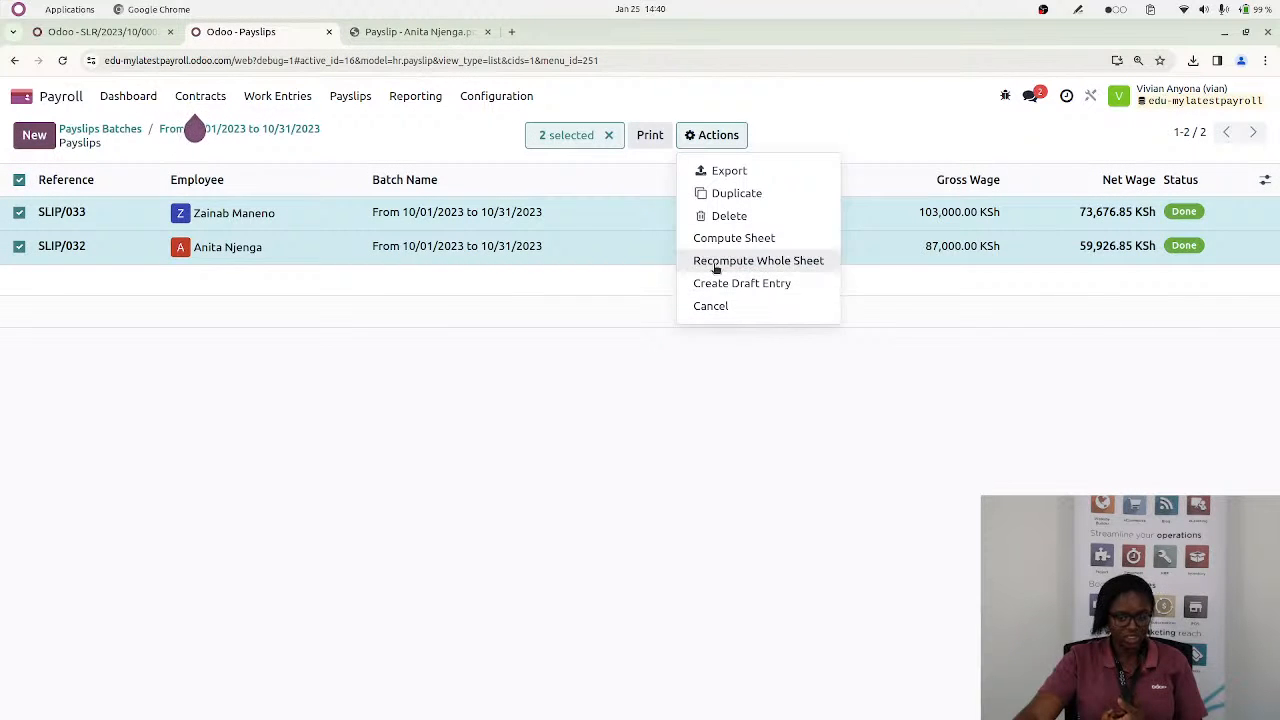
click(291, 242)
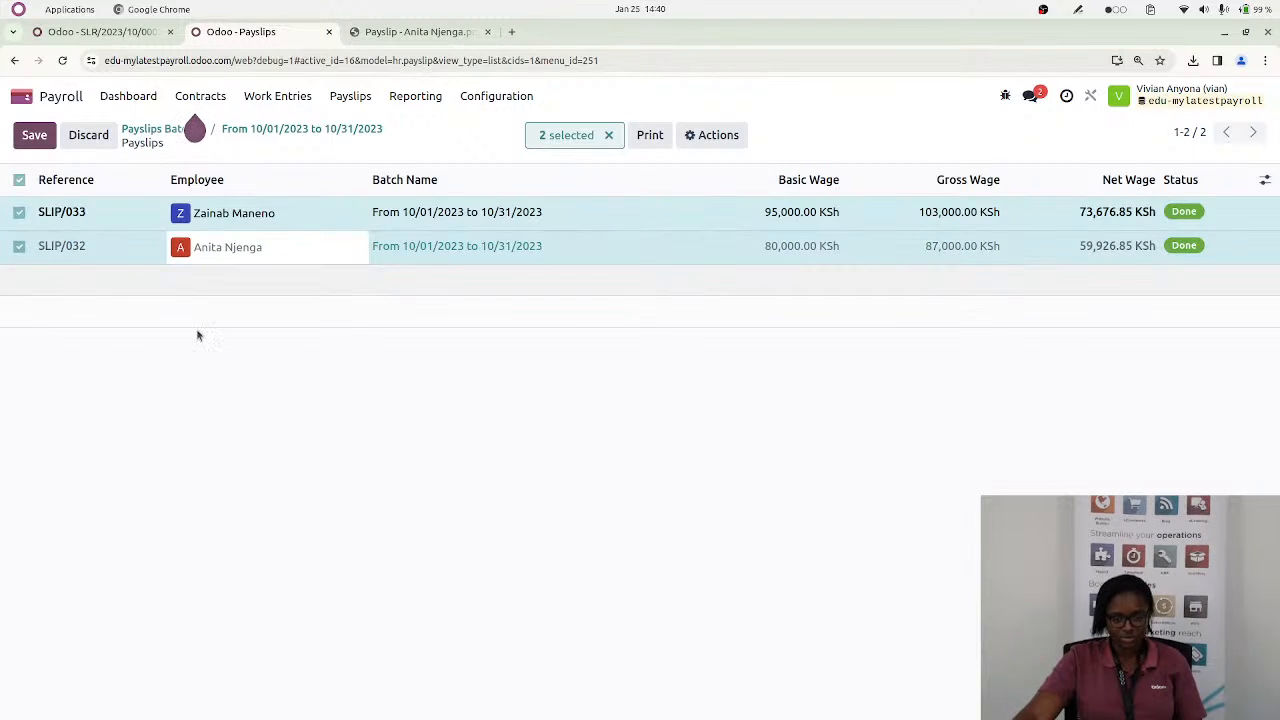
click(22, 183)
click(86, 136)
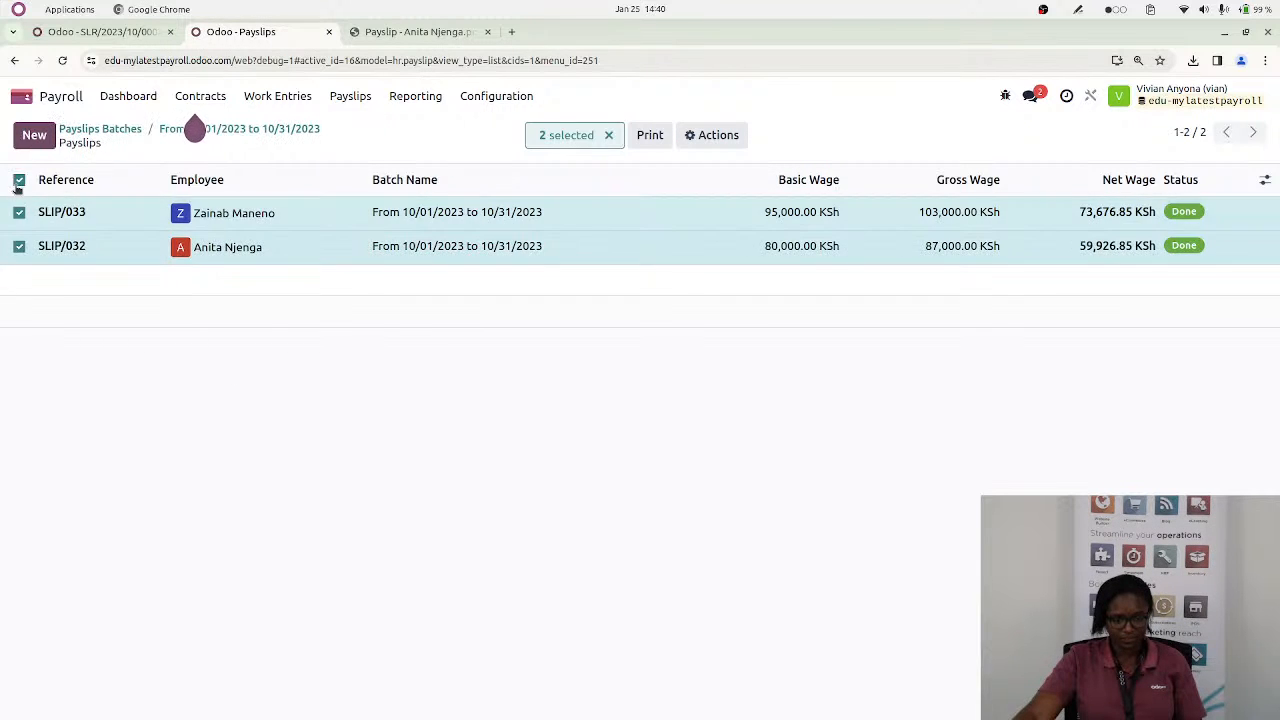
click(19, 180)
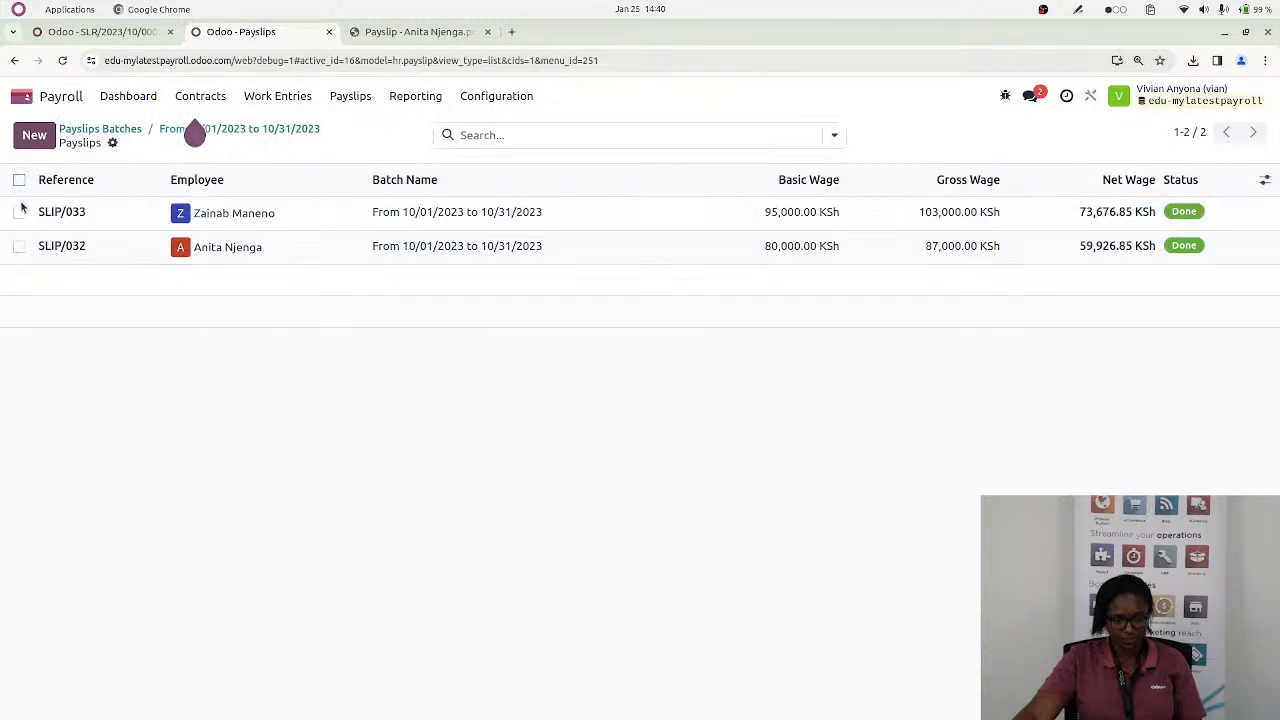
Register the payment of payslip SLIP/032 through the Bank journal with the Manual method, checking the Accounting dashboard before creating it
click(239, 248)
click(76, 194)
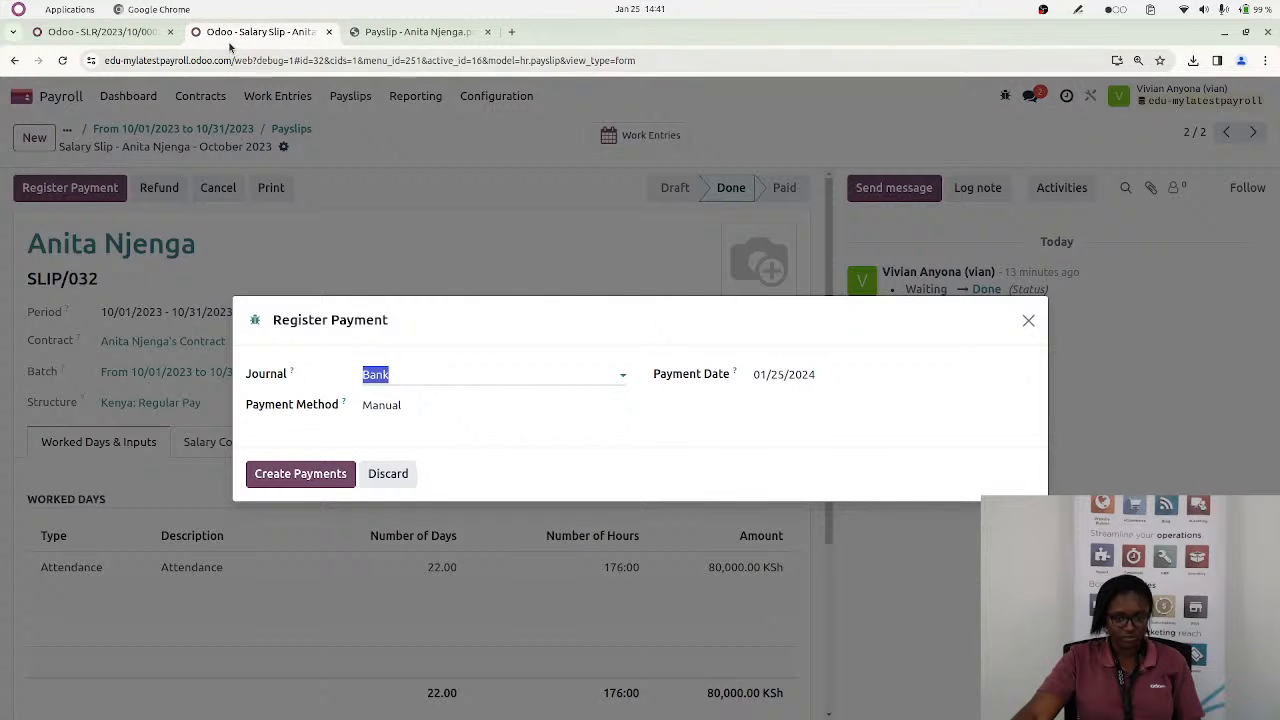
click(120, 32)
click(22, 96)
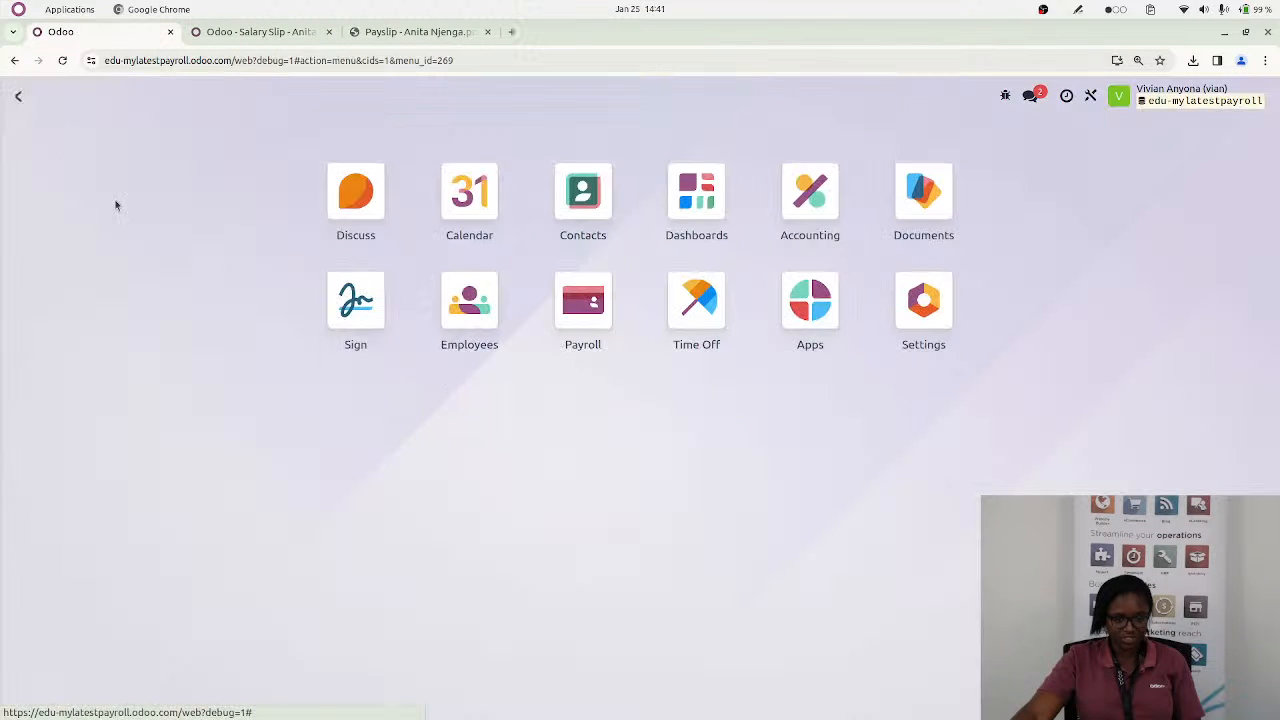
click(810, 195)
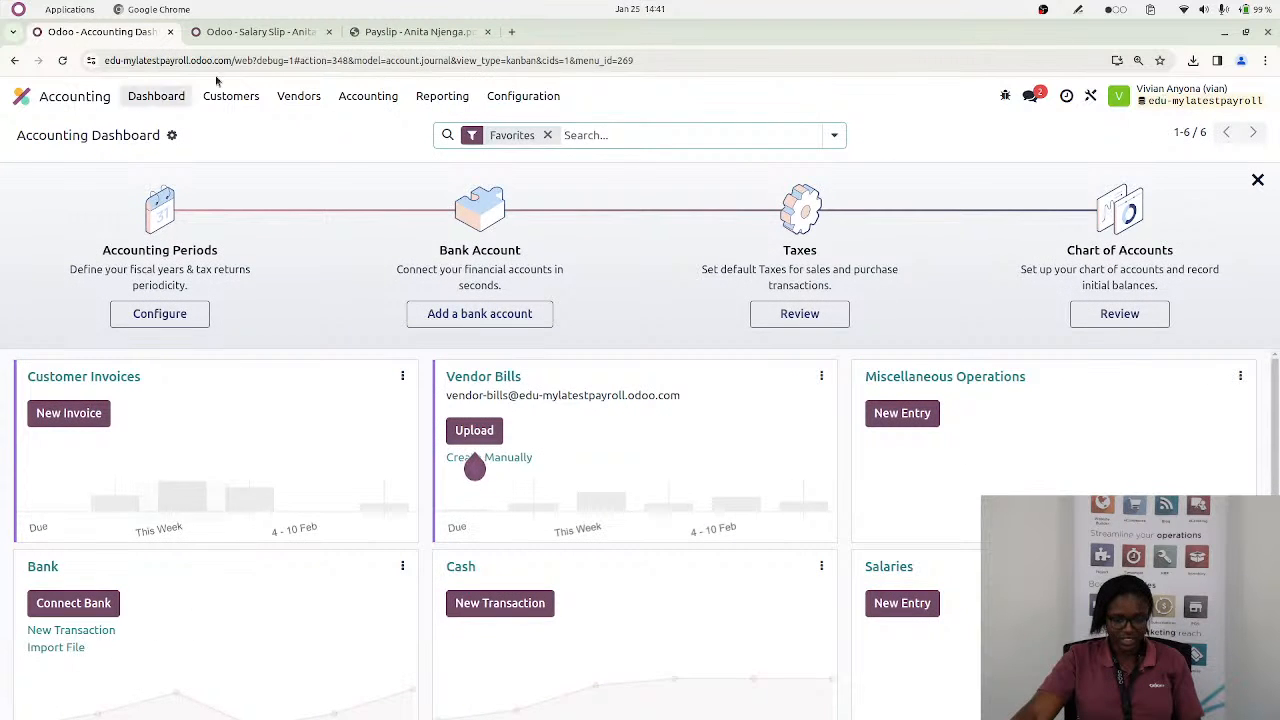
click(255, 33)
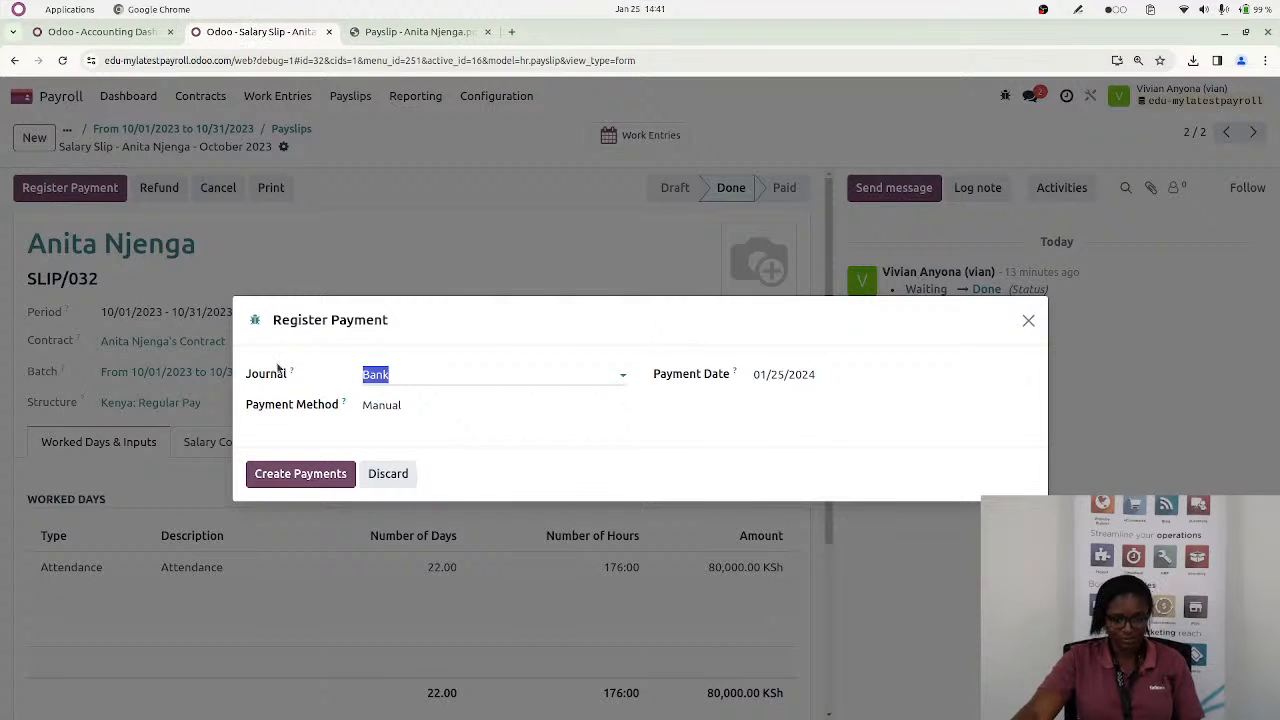
click(309, 481)
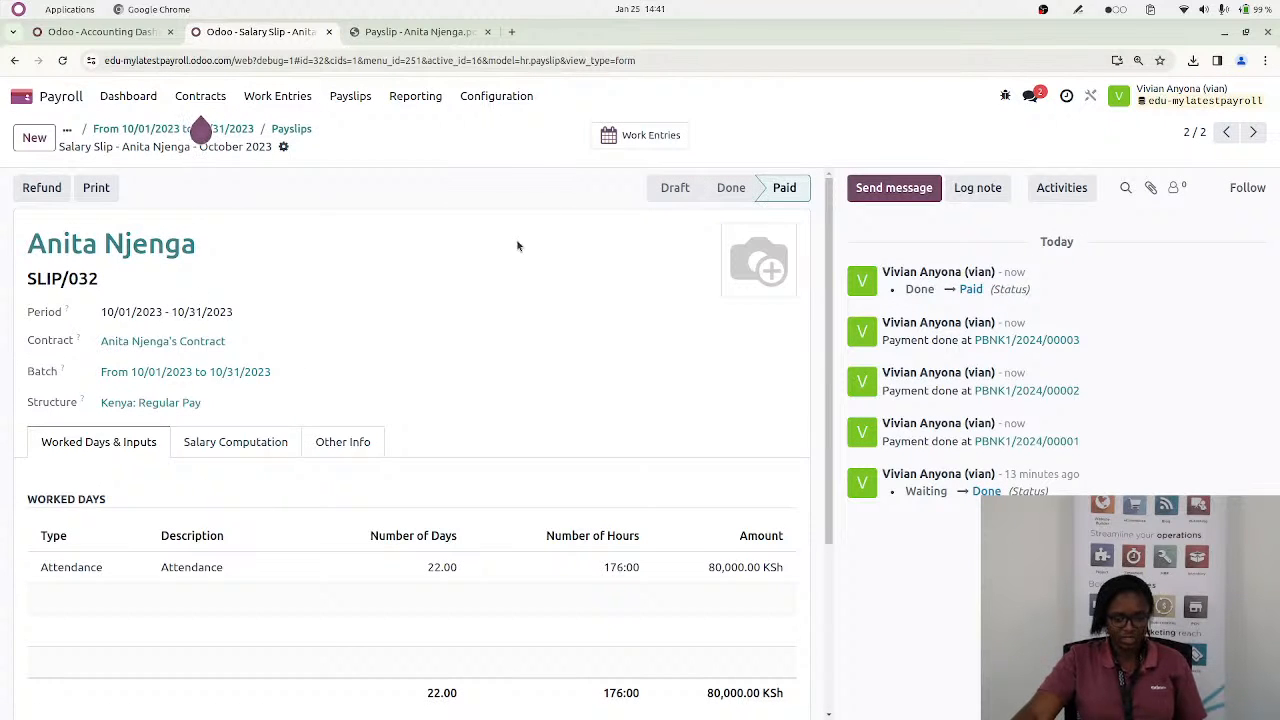
Switch to the Accounting app, show the Profit and Loss report for the last financial year and reload it
click(22, 98)
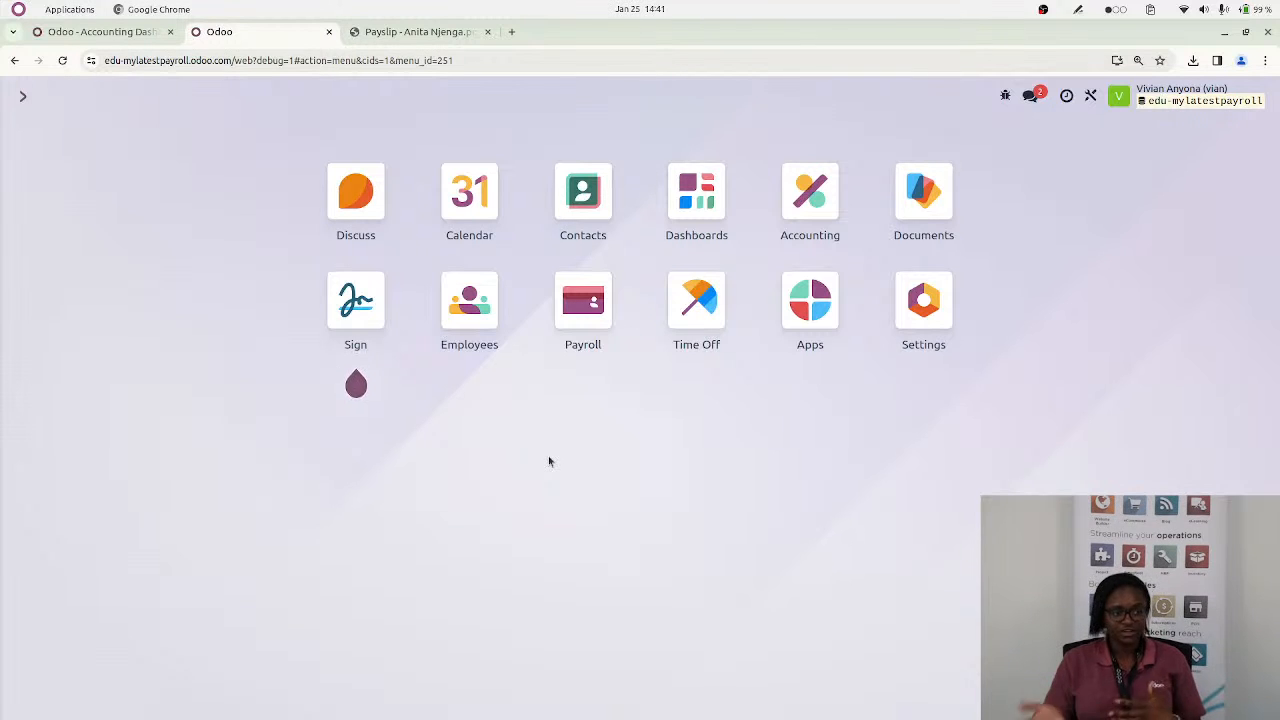
click(794, 214)
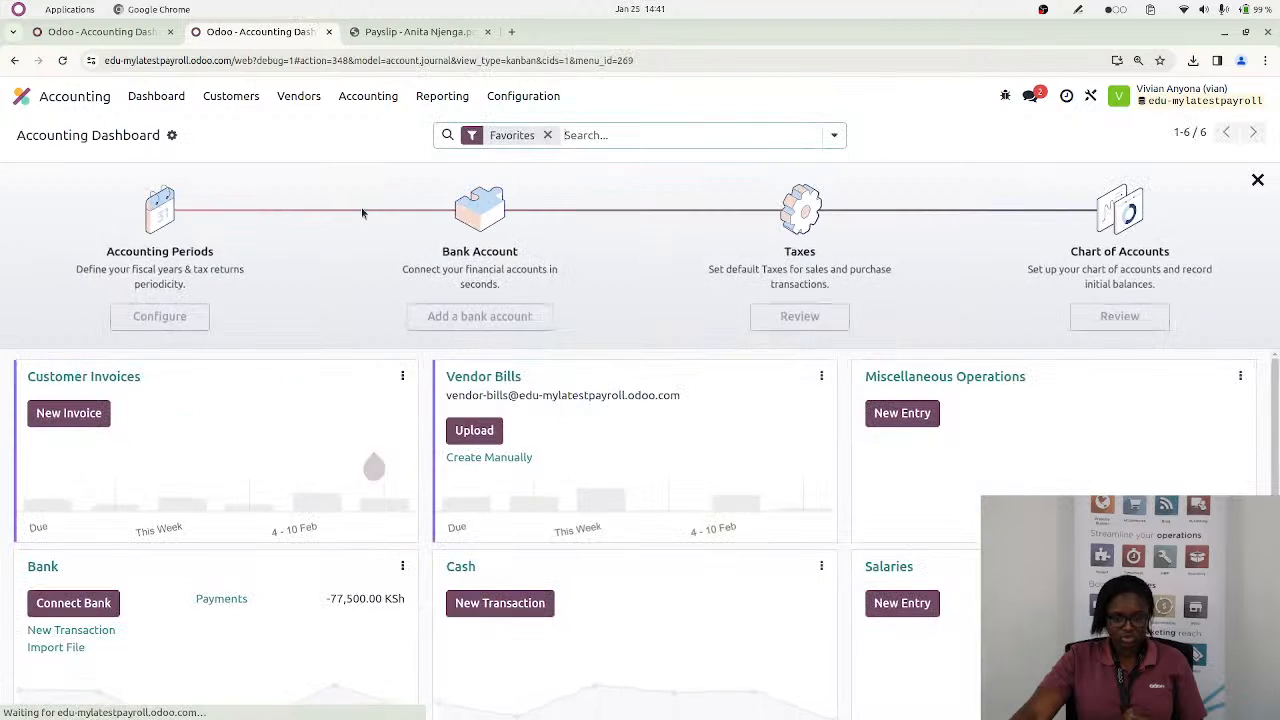
click(436, 95)
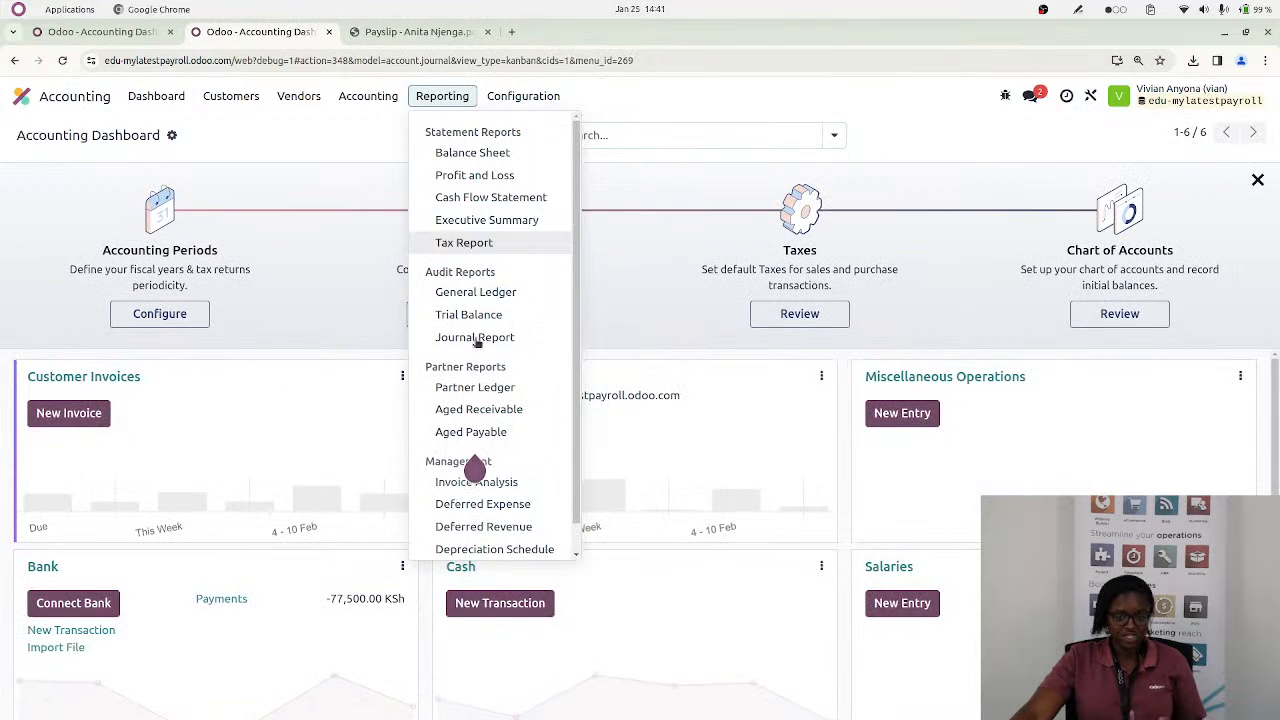
click(470, 176)
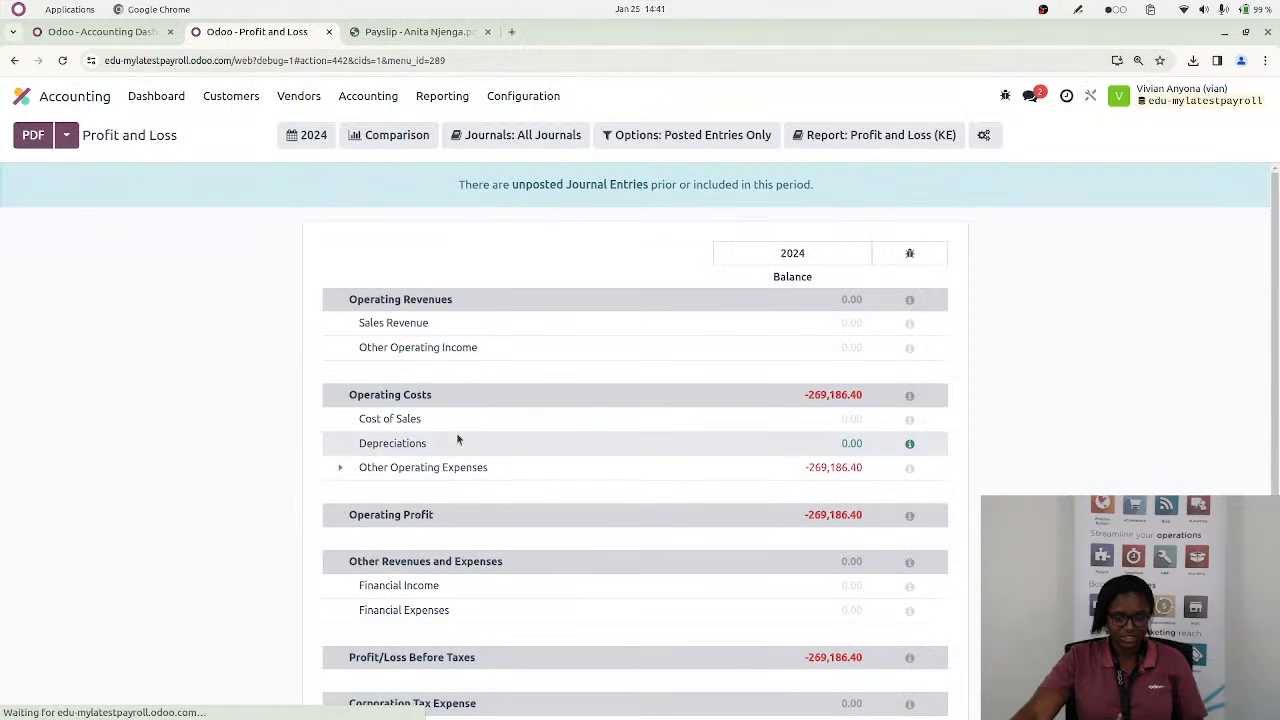
scroll(737, 480, down, 2)
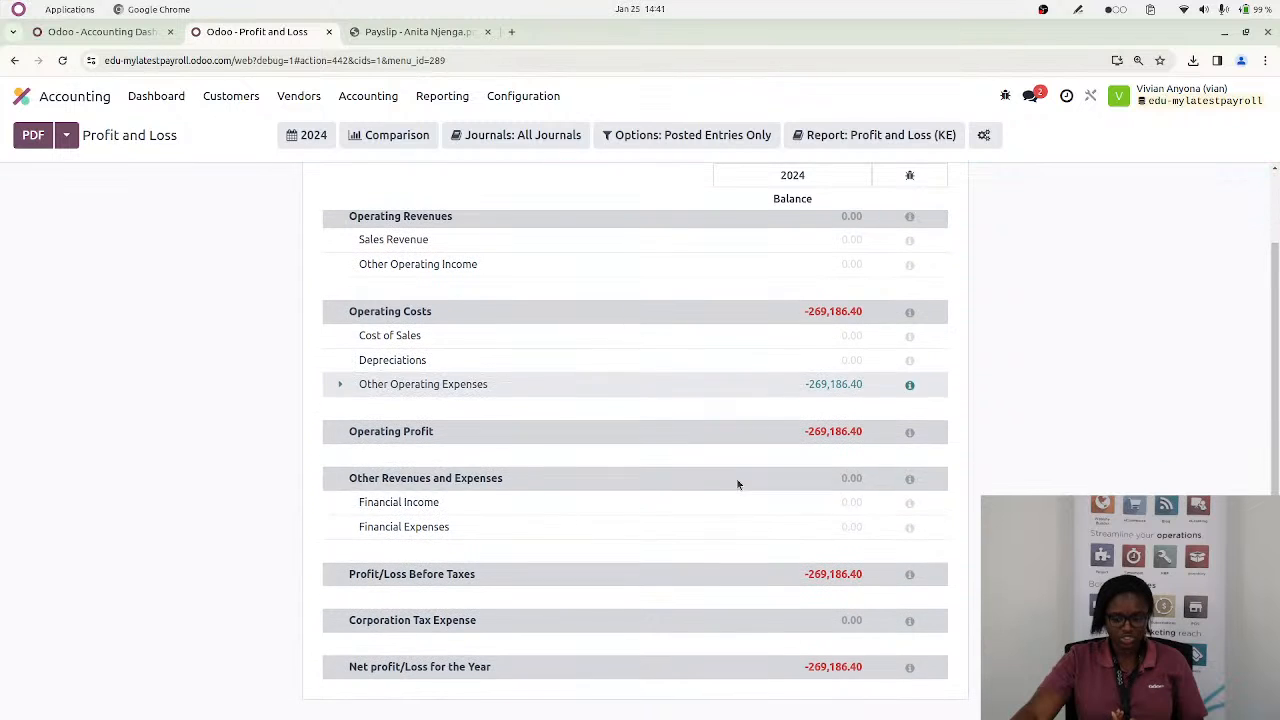
click(312, 135)
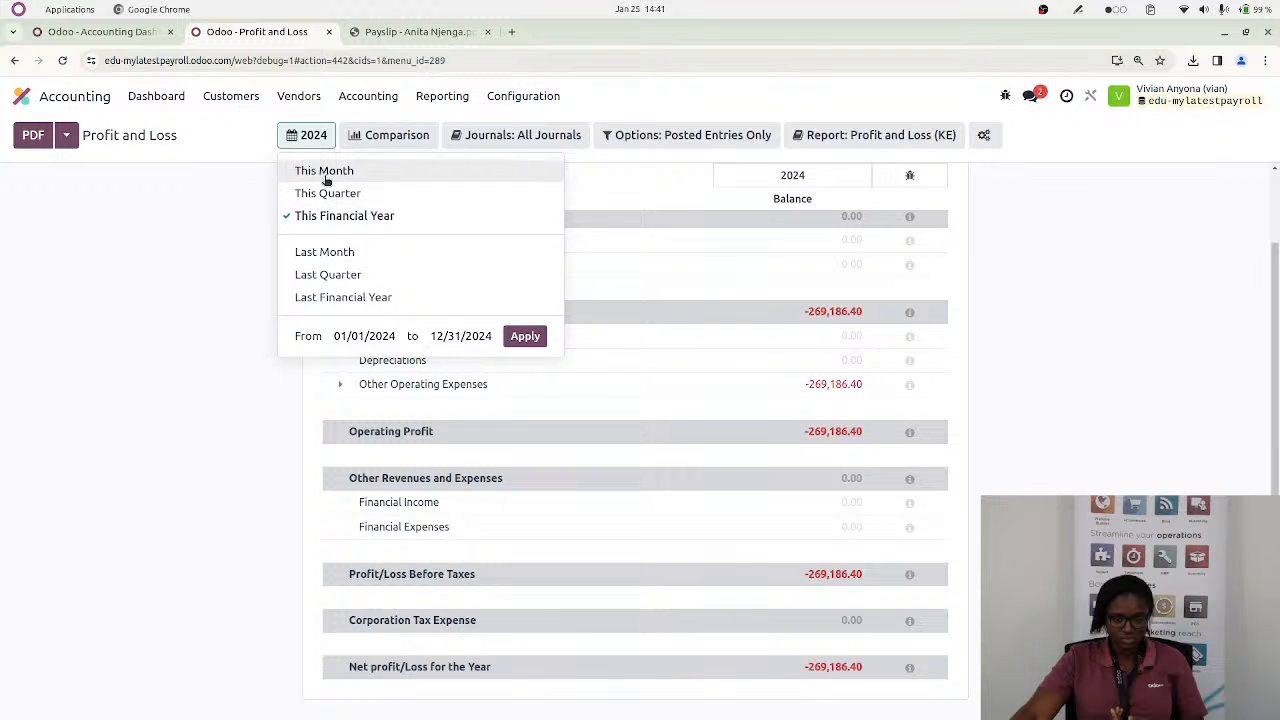
click(342, 298)
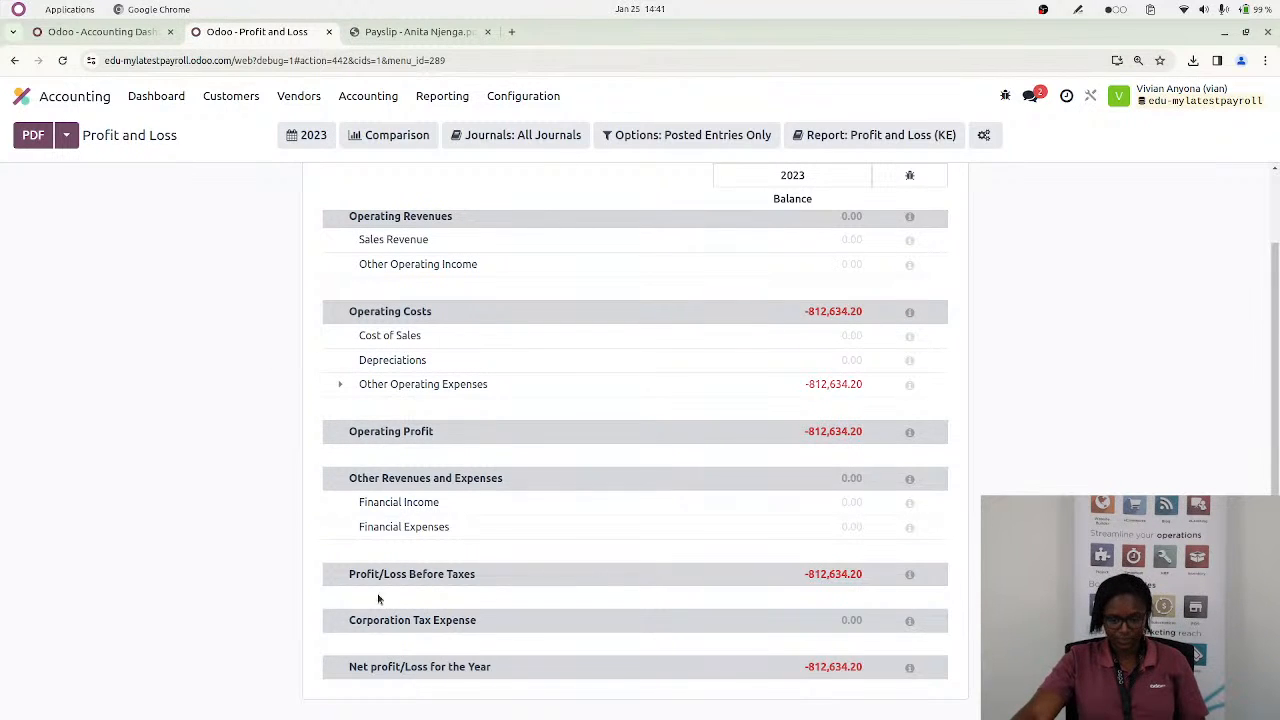
click(62, 61)
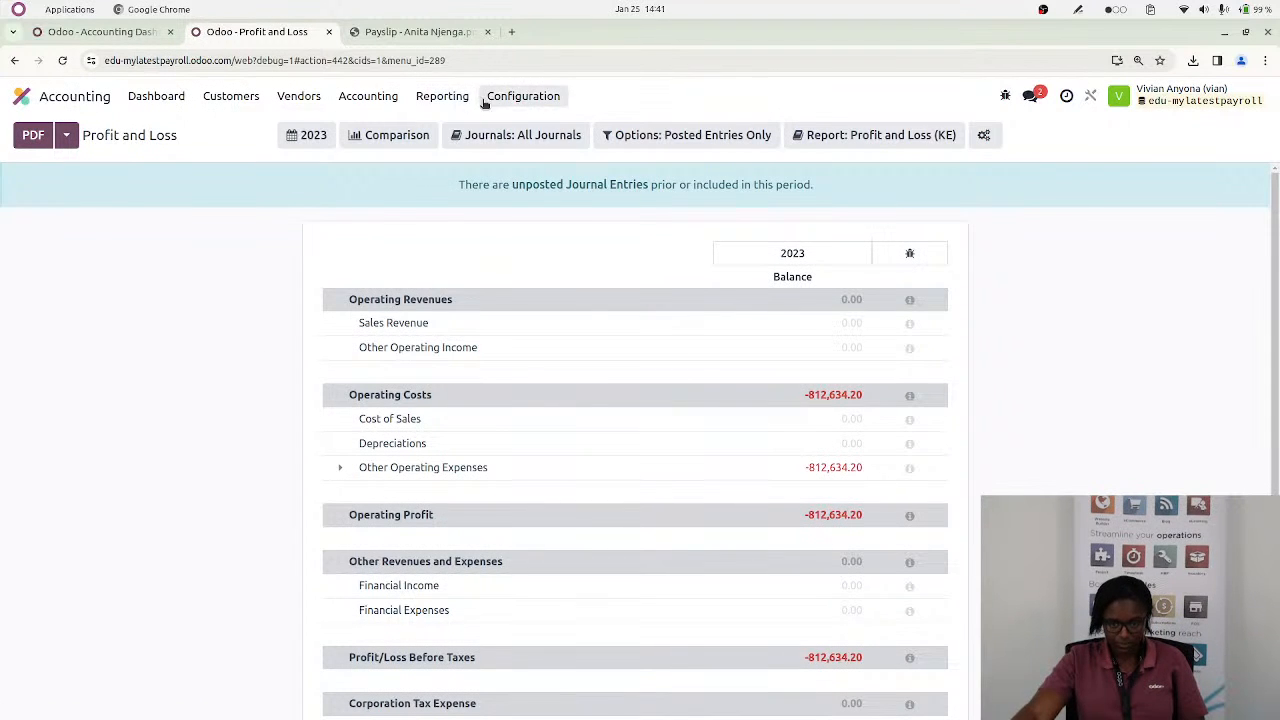
Open the Balance Sheet report and review its assets, equity and liabilities sections
click(447, 96)
click(470, 153)
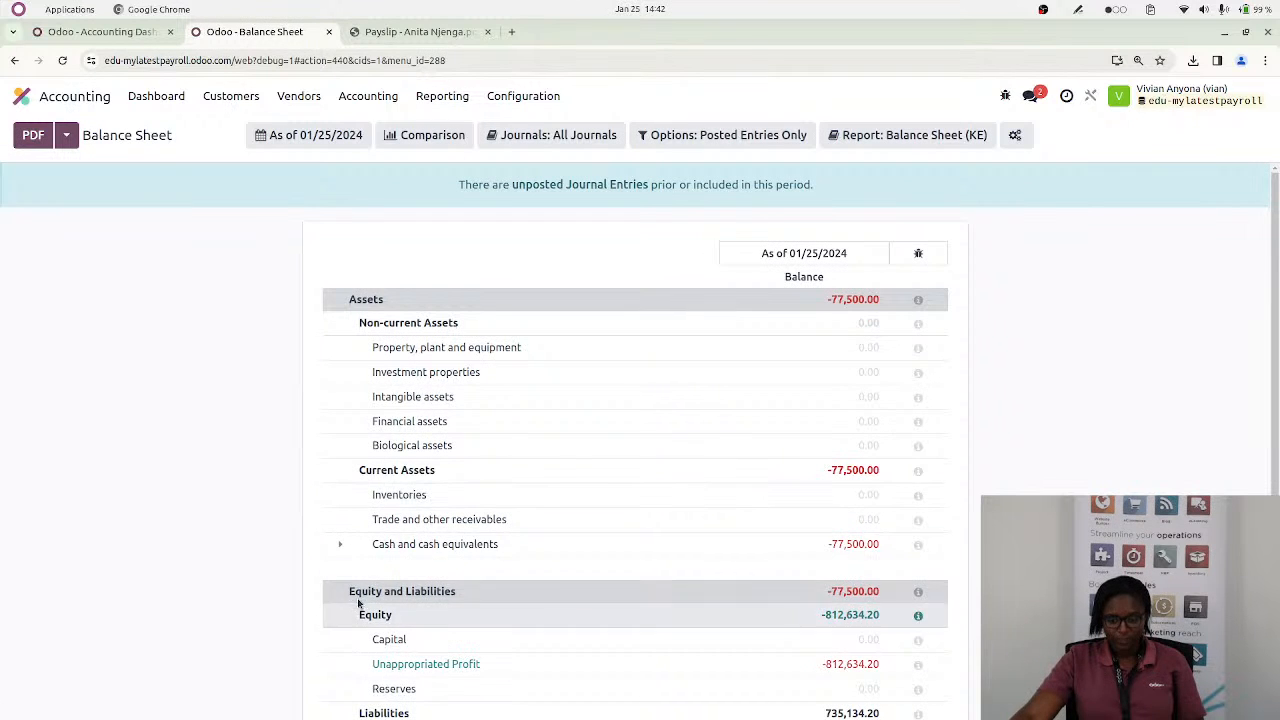
scroll(360, 610, down, 3)
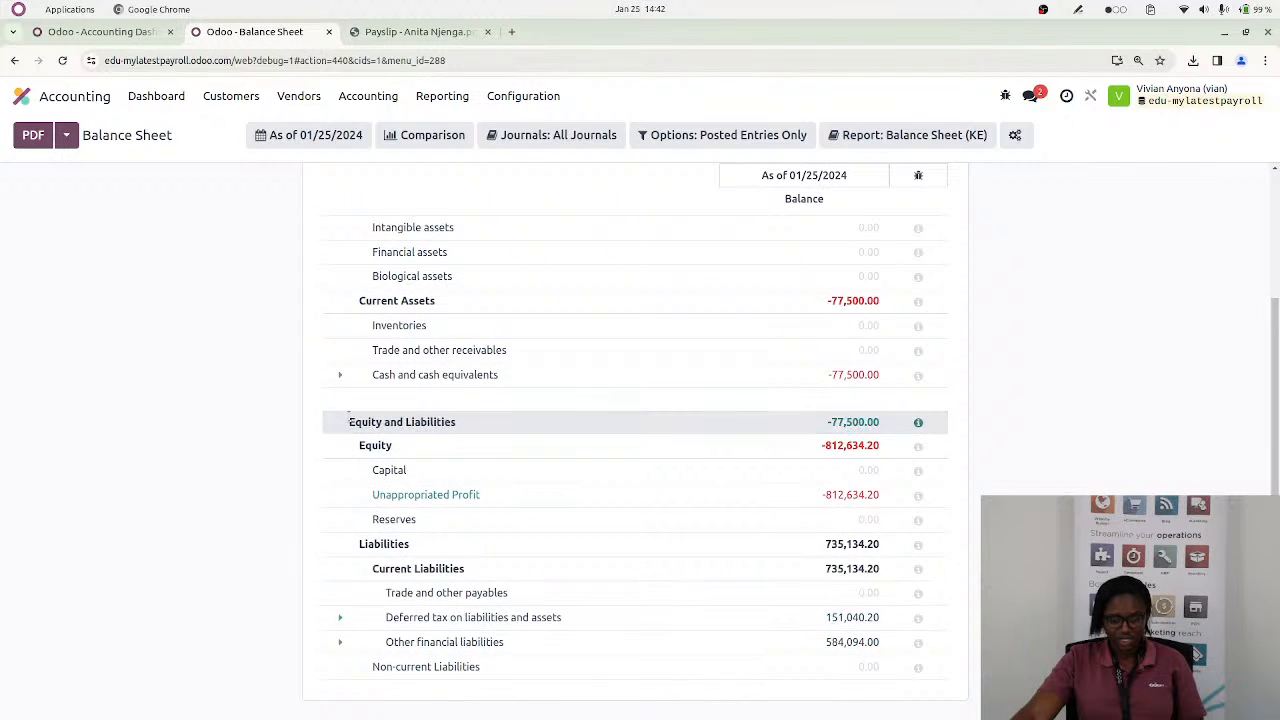
scroll(364, 370, up, 3)
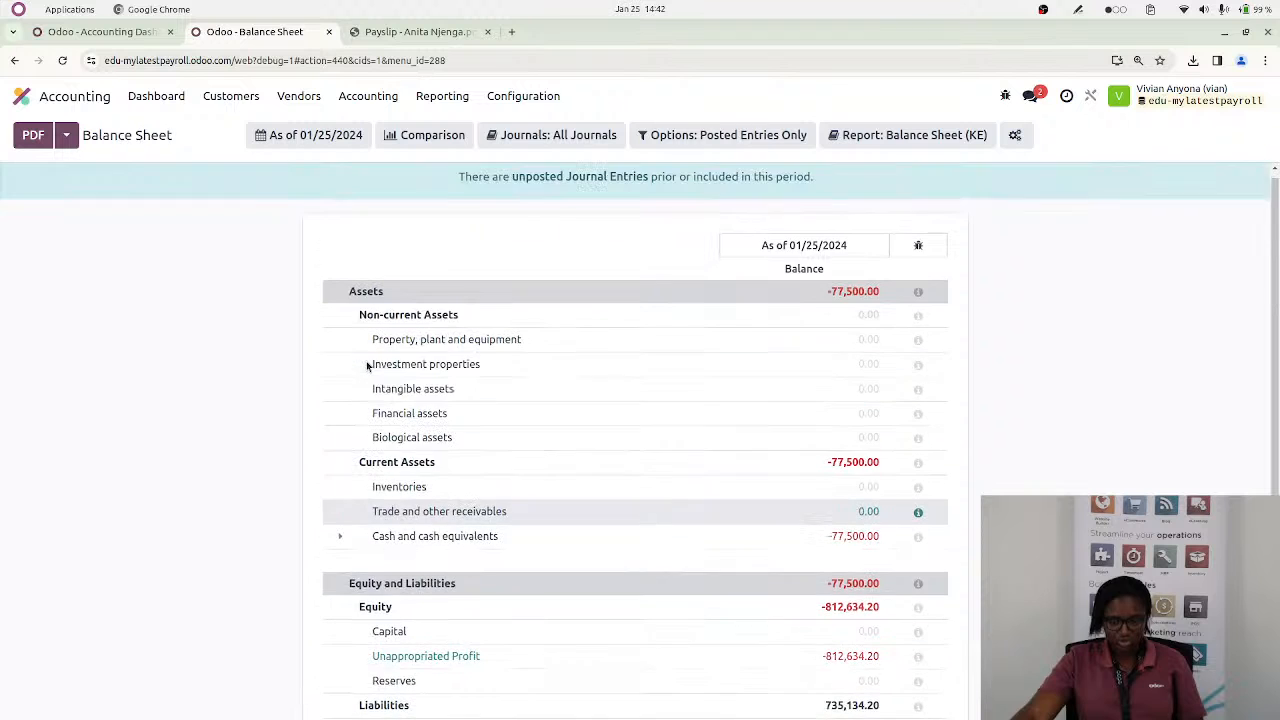
scroll(355, 528, down, 3)
scroll(457, 265, up, 2)
scroll(457, 265, up, 1)
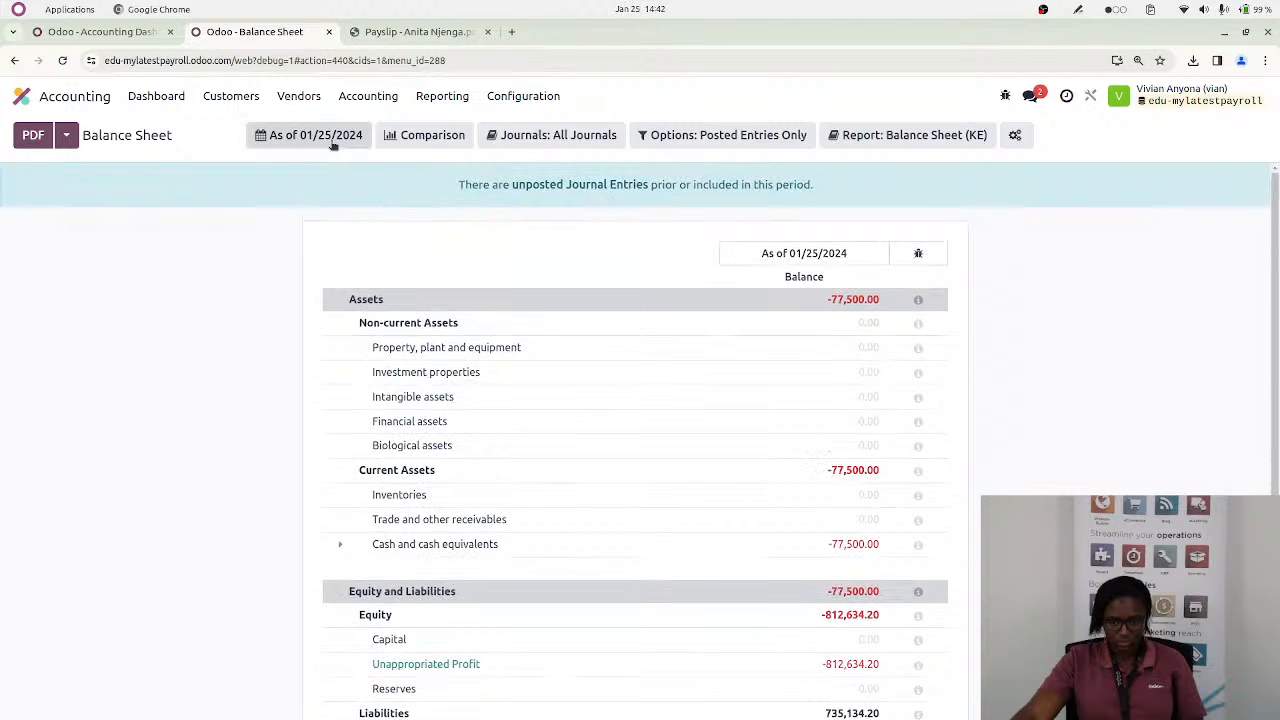
Set the Balance Sheet date to the end of the last financial year and expand the deferred tax and other financial liabilities accounts
click(333, 140)
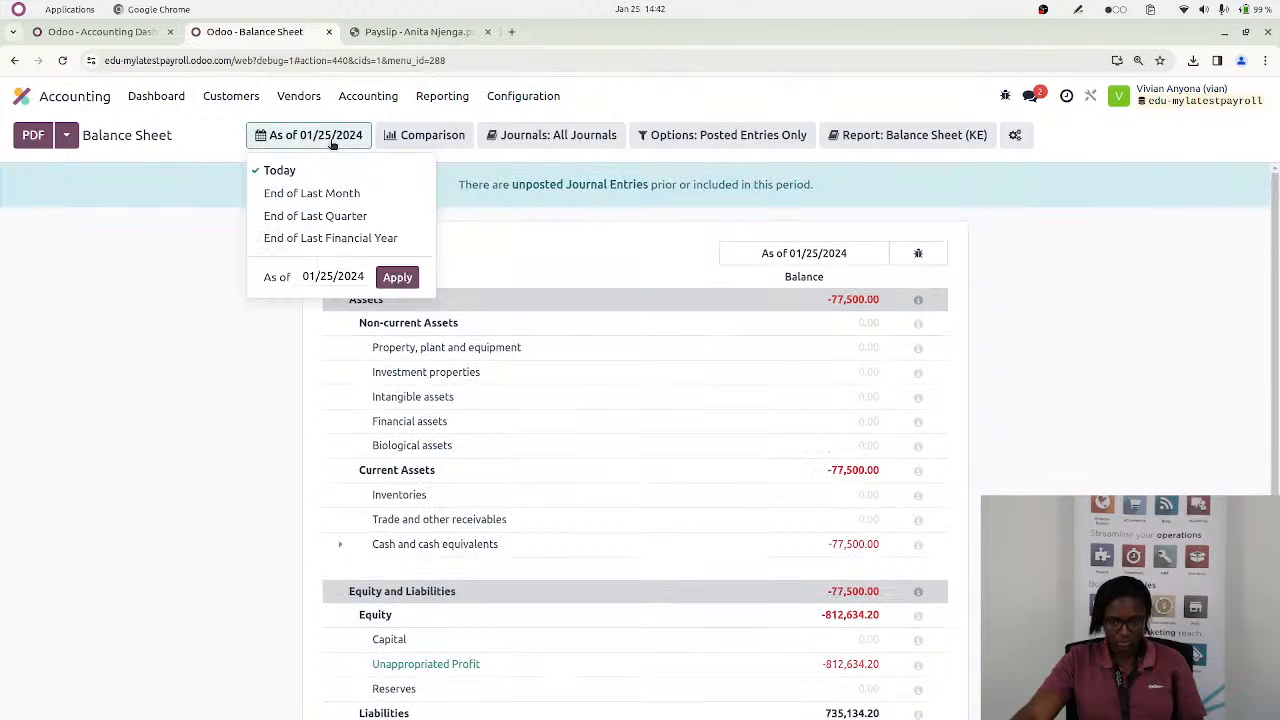
click(320, 238)
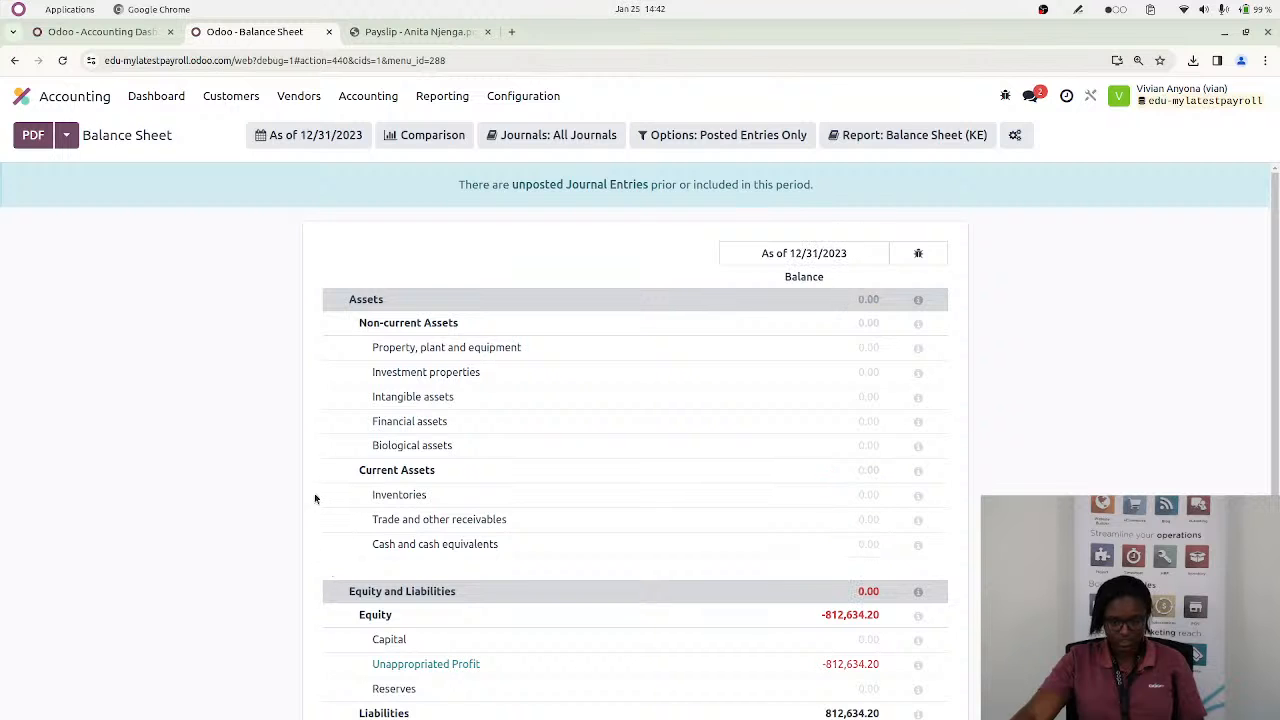
scroll(292, 488, down, 2)
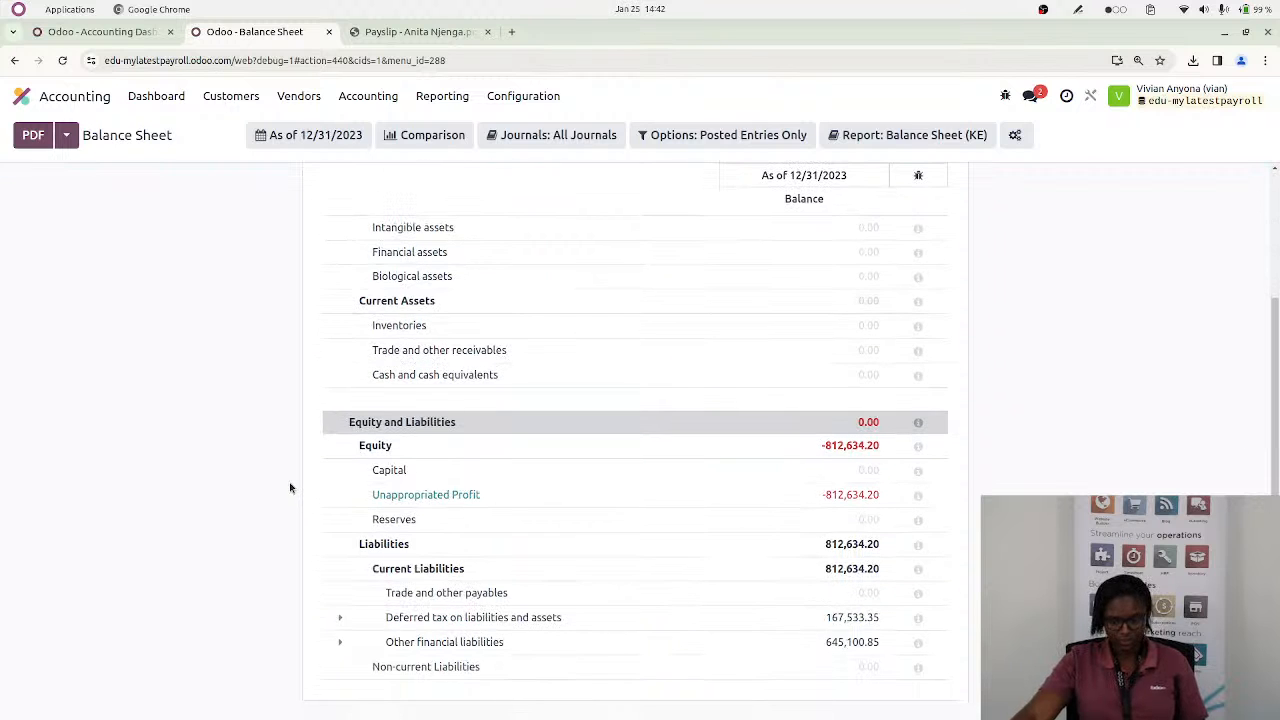
click(339, 620)
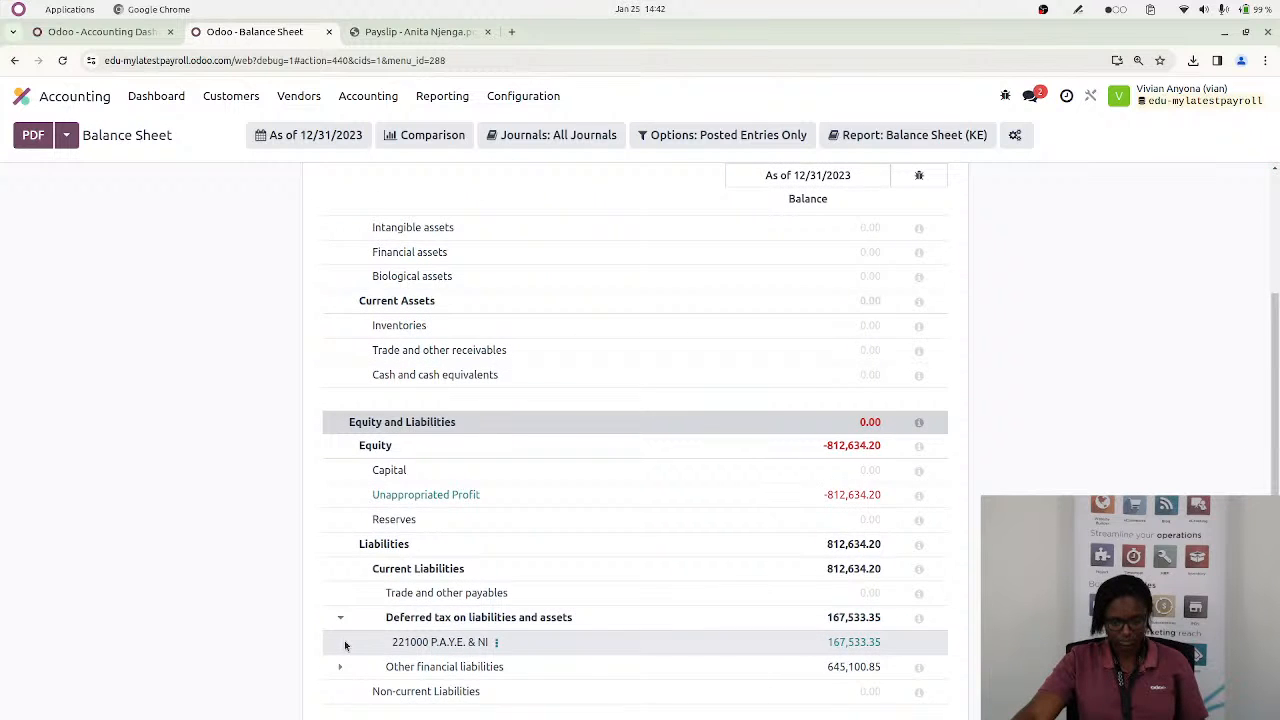
scroll(345, 645, down, 1)
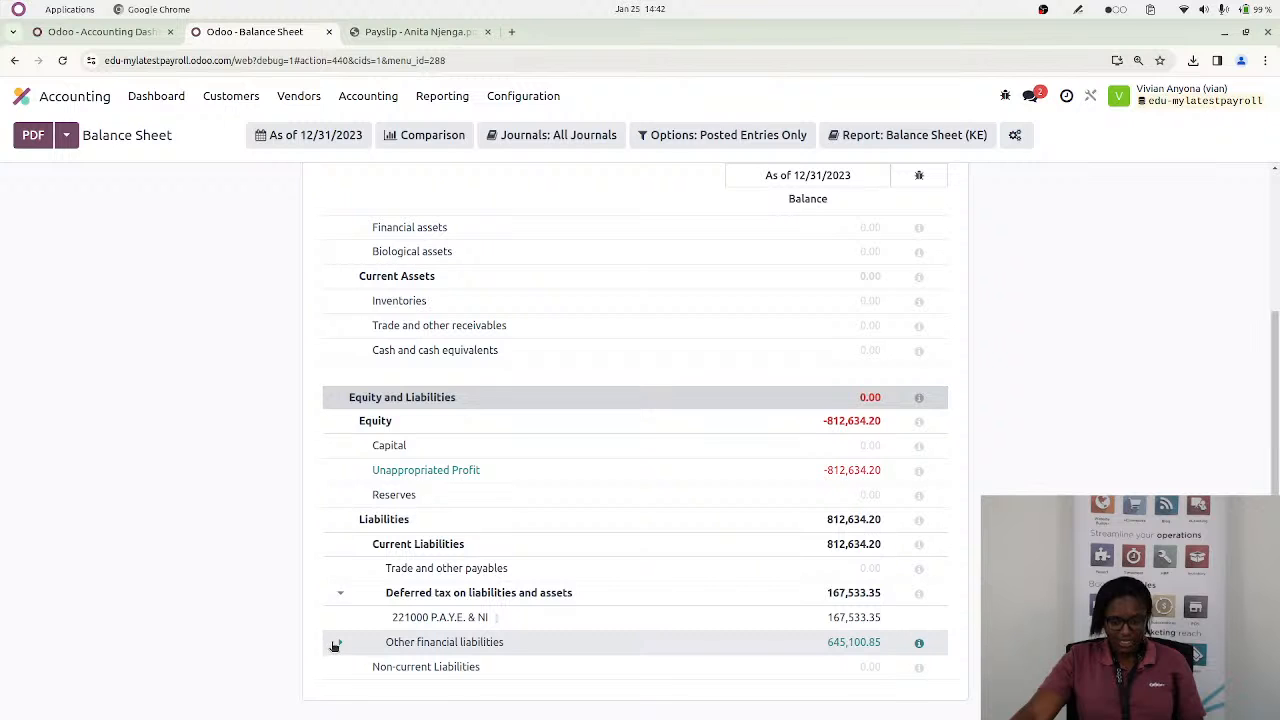
click(335, 645)
scroll(480, 620, down, 3)
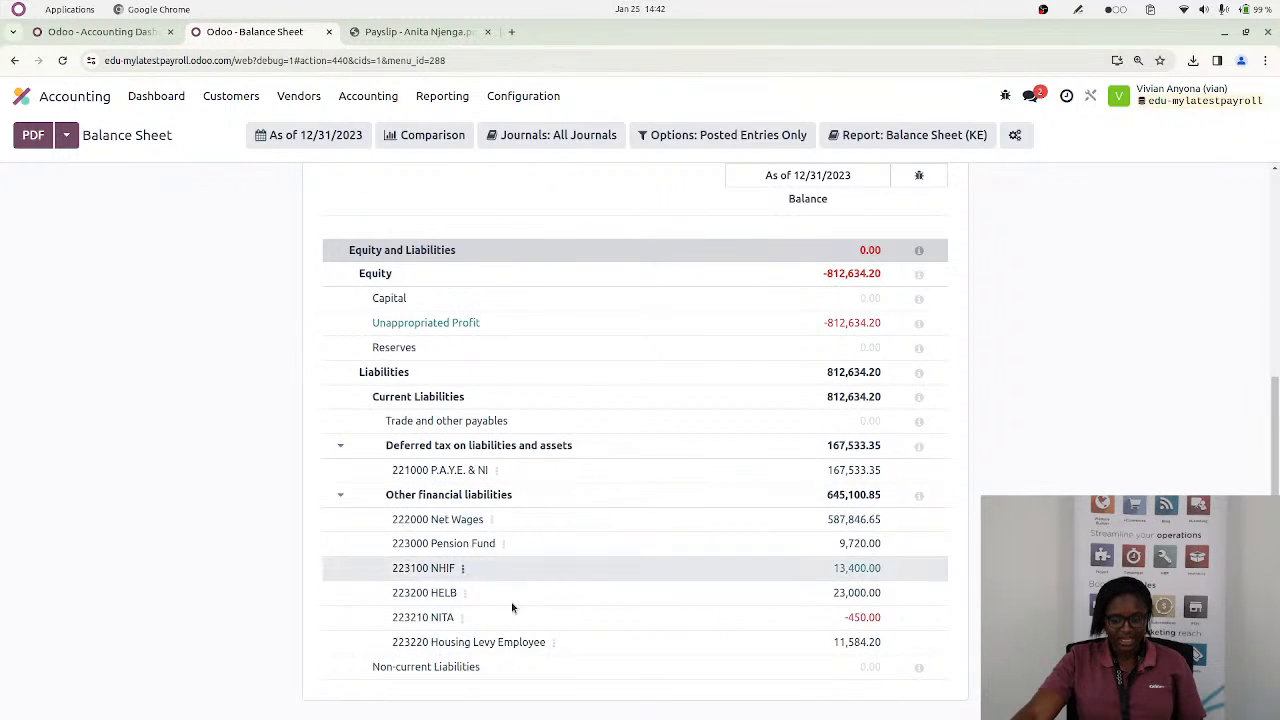
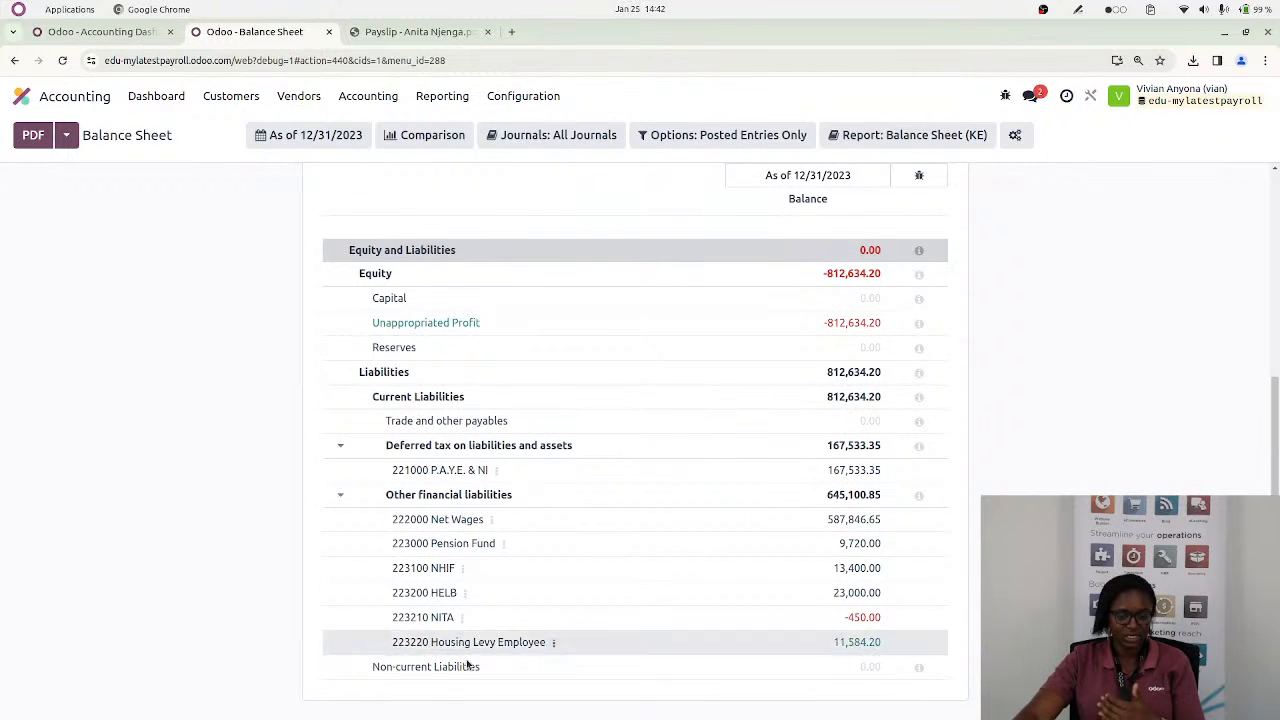
Switch to the Payroll app, bring up the Kenya NSSF Report and set its month to October for 2023
click(22, 97)
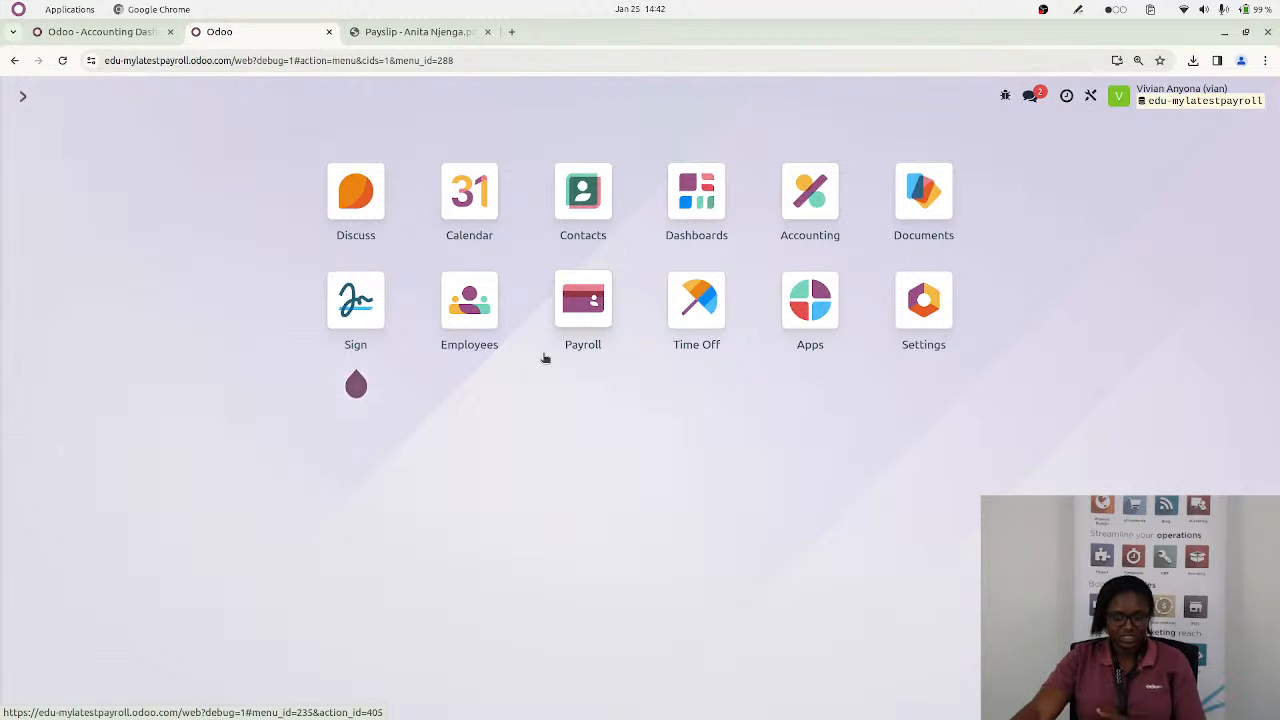
click(585, 326)
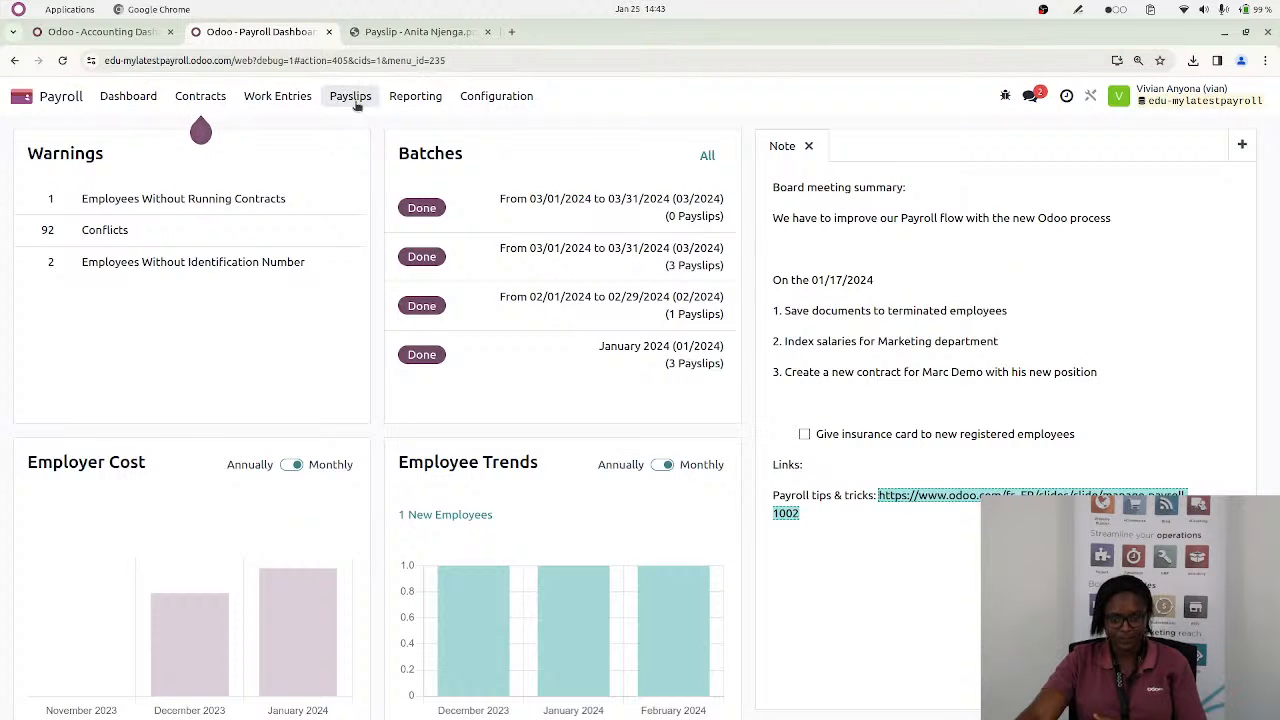
click(406, 98)
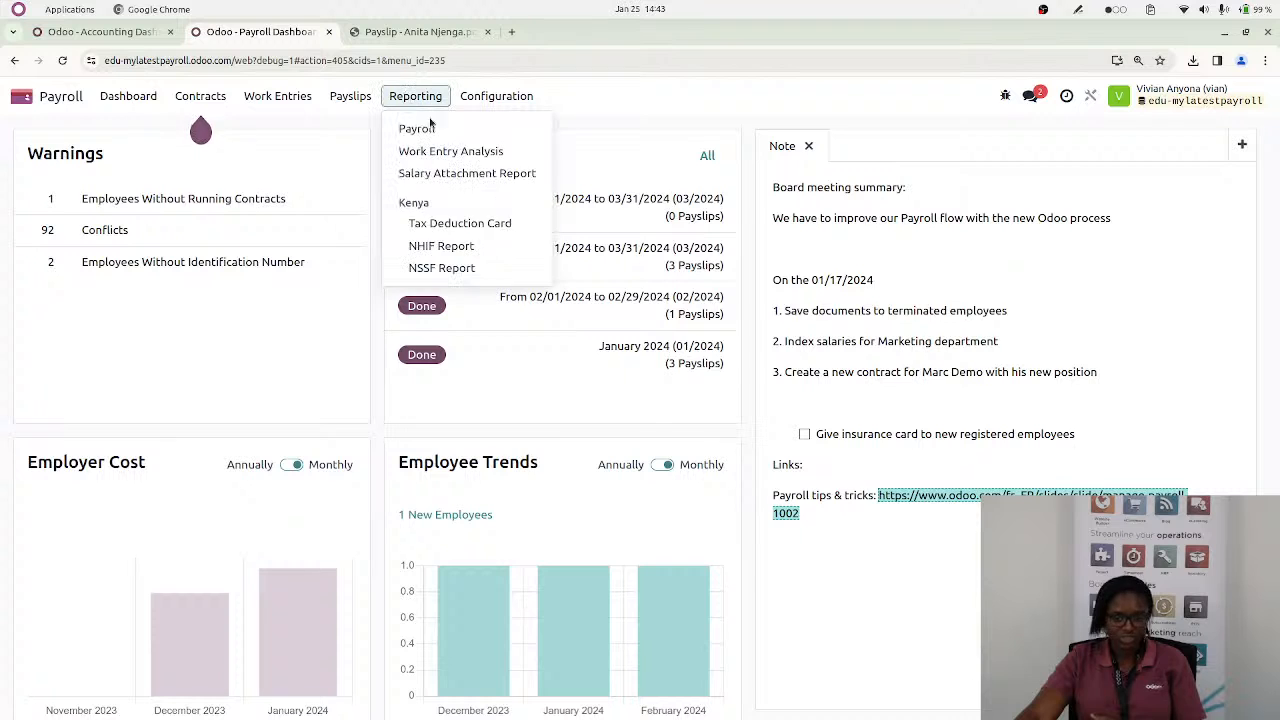
click(437, 270)
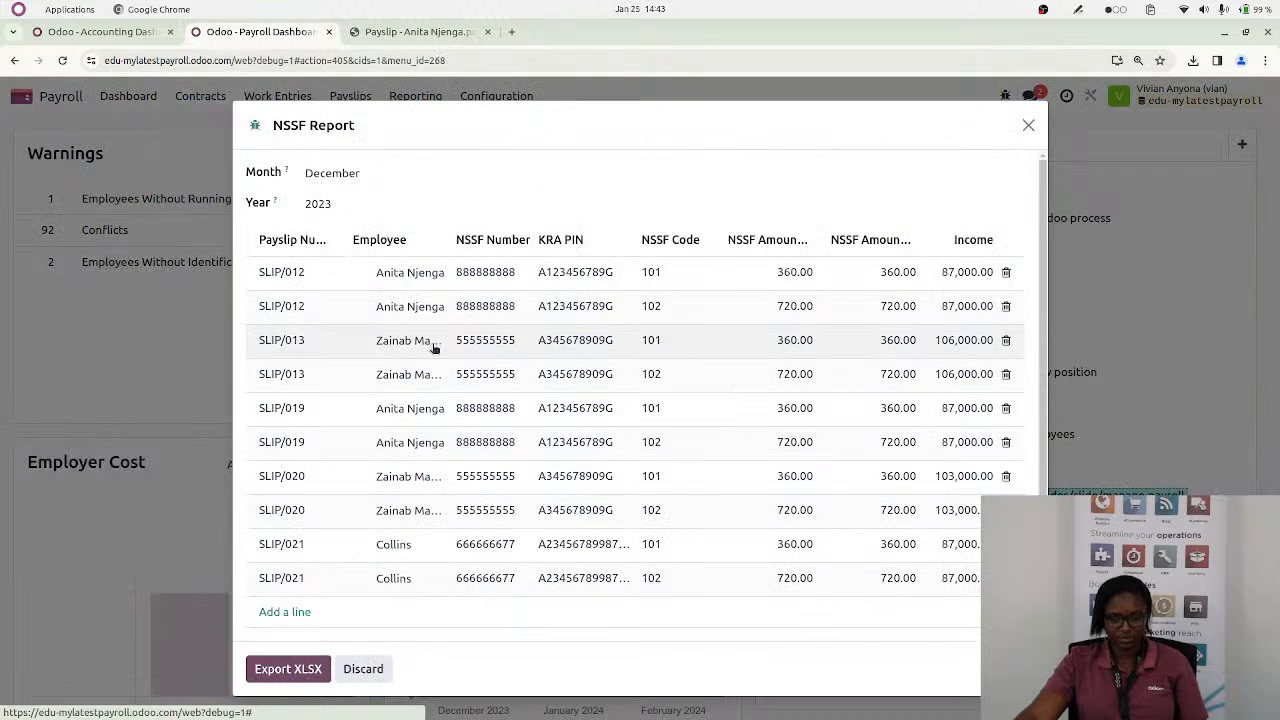
click(340, 174)
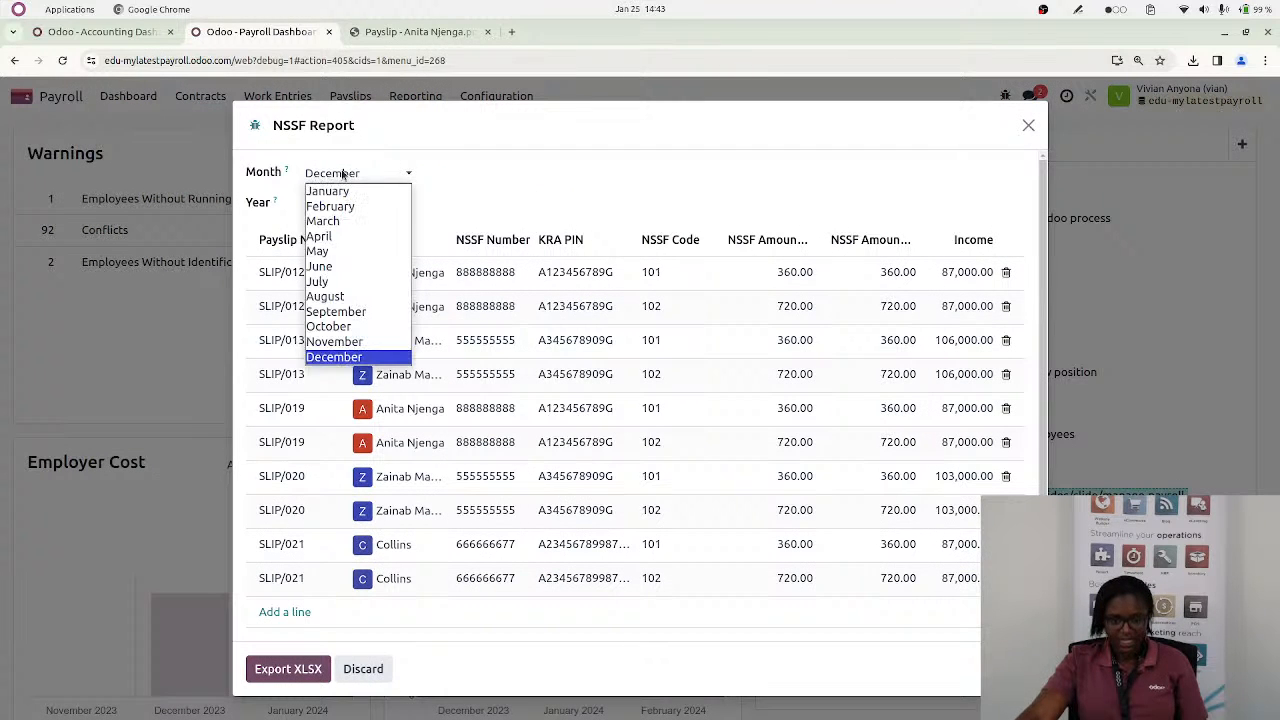
click(336, 327)
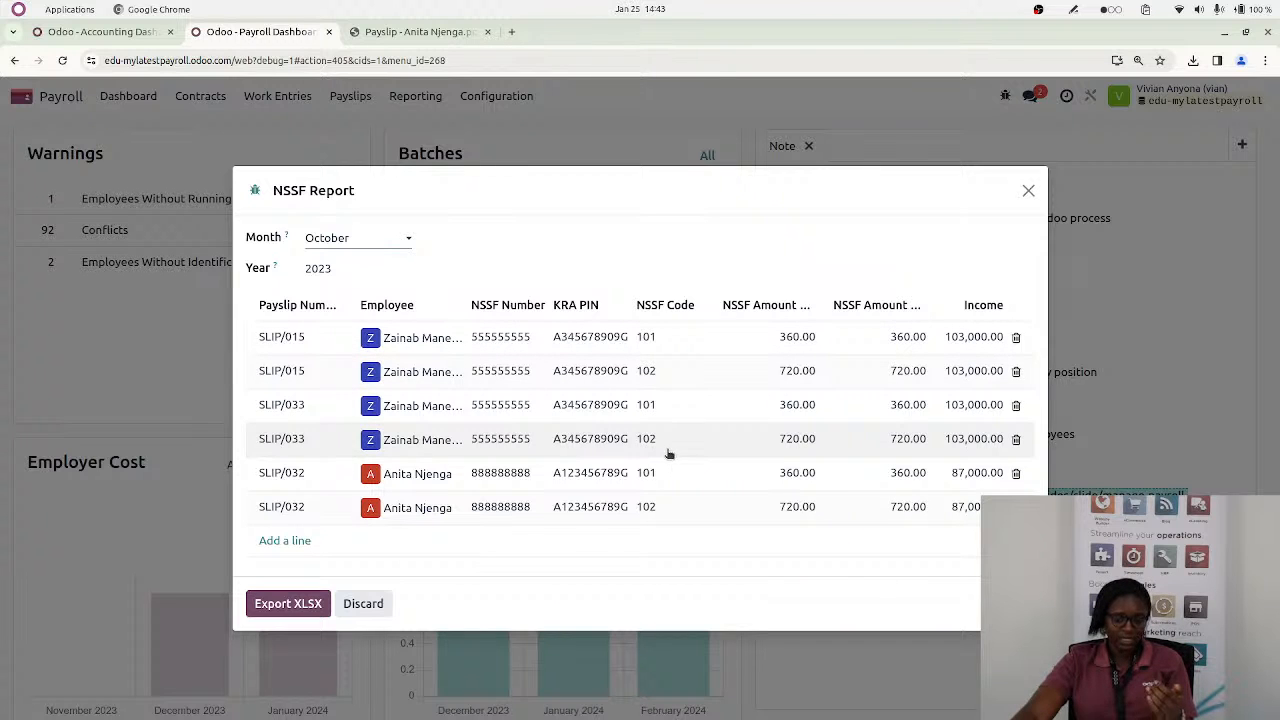
Export the October 2023 NSSF report to XLSX, review the spreadsheet, and close it along with the report dialog
click(270, 605)
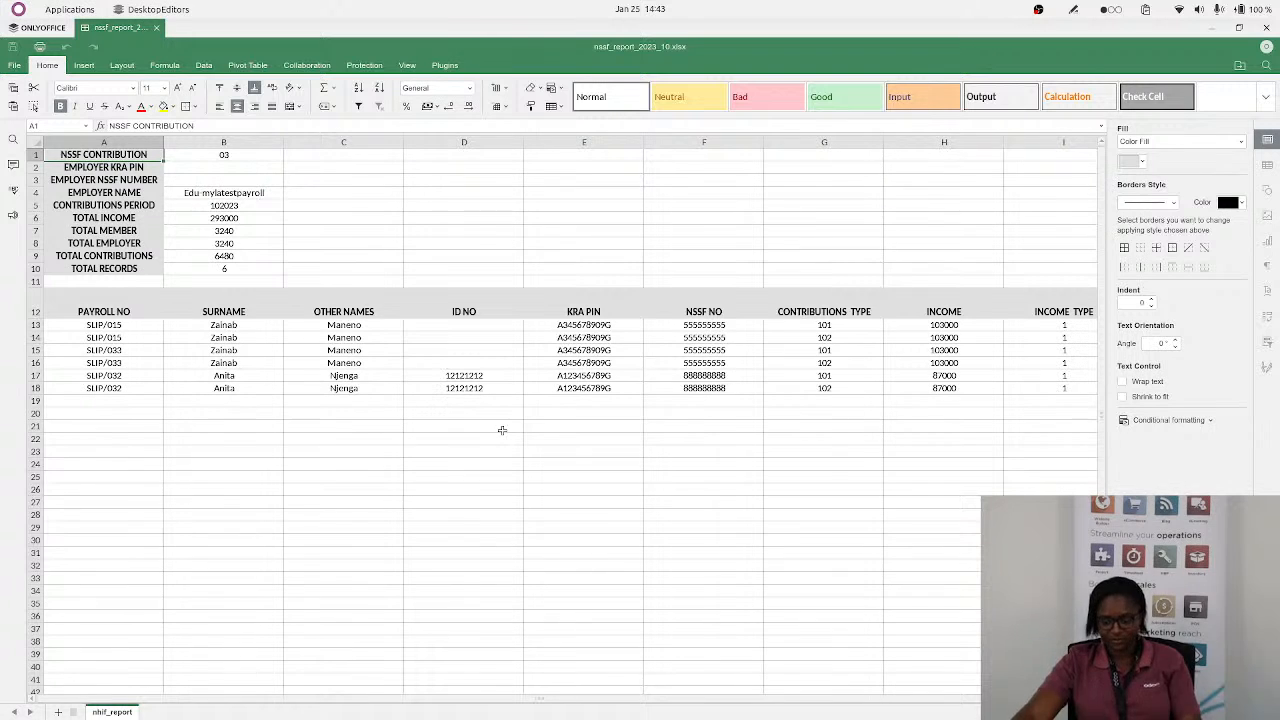
scroll(502, 430, up, 2)
scroll(502, 430, up, 1)
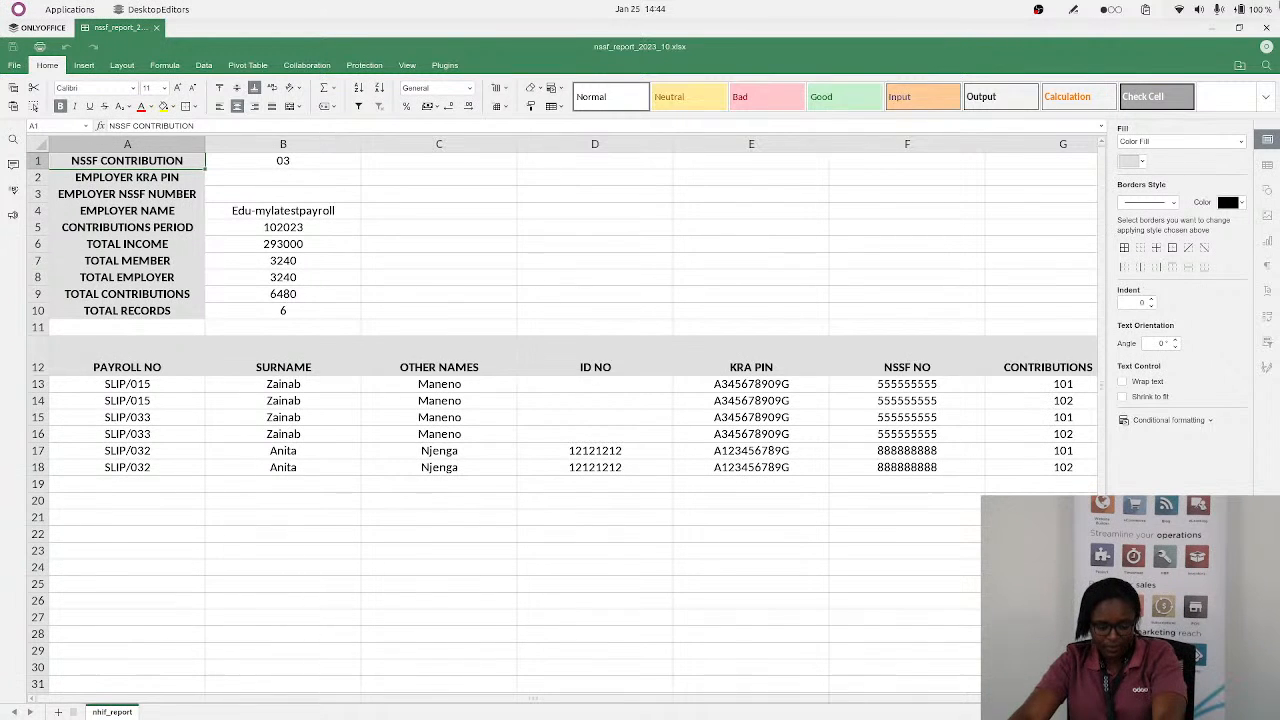
click(1265, 28)
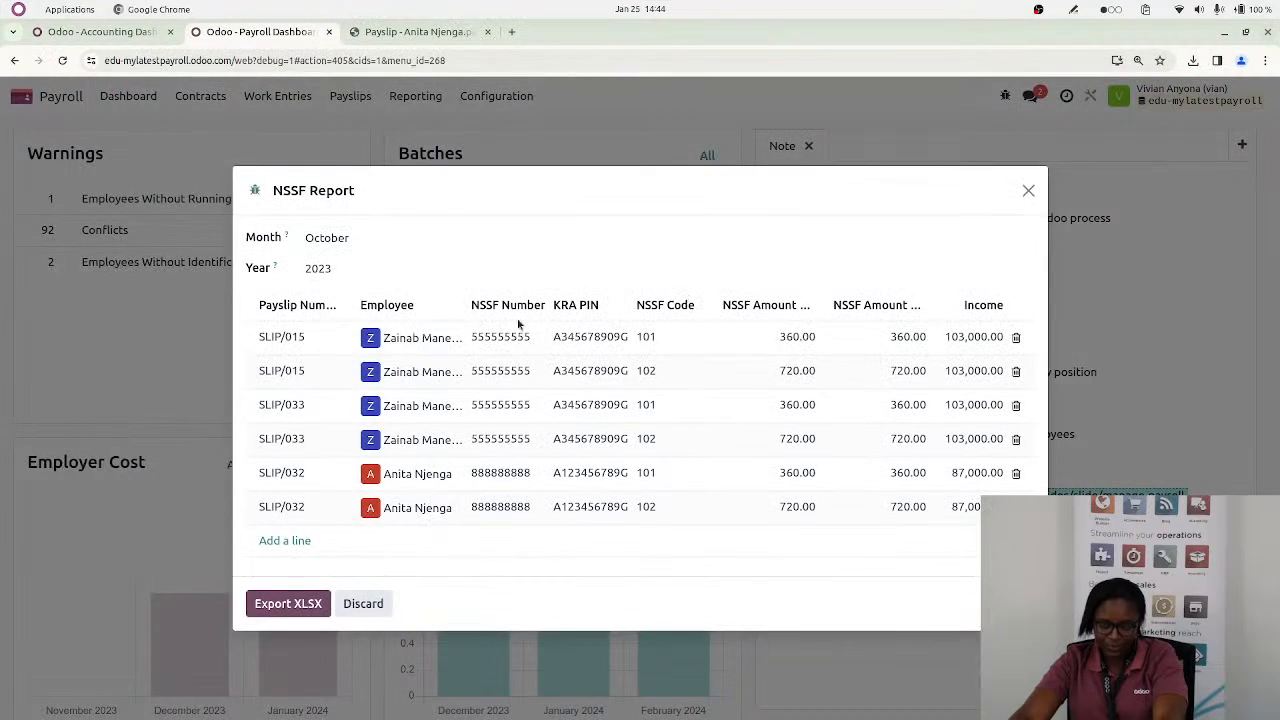
click(1028, 193)
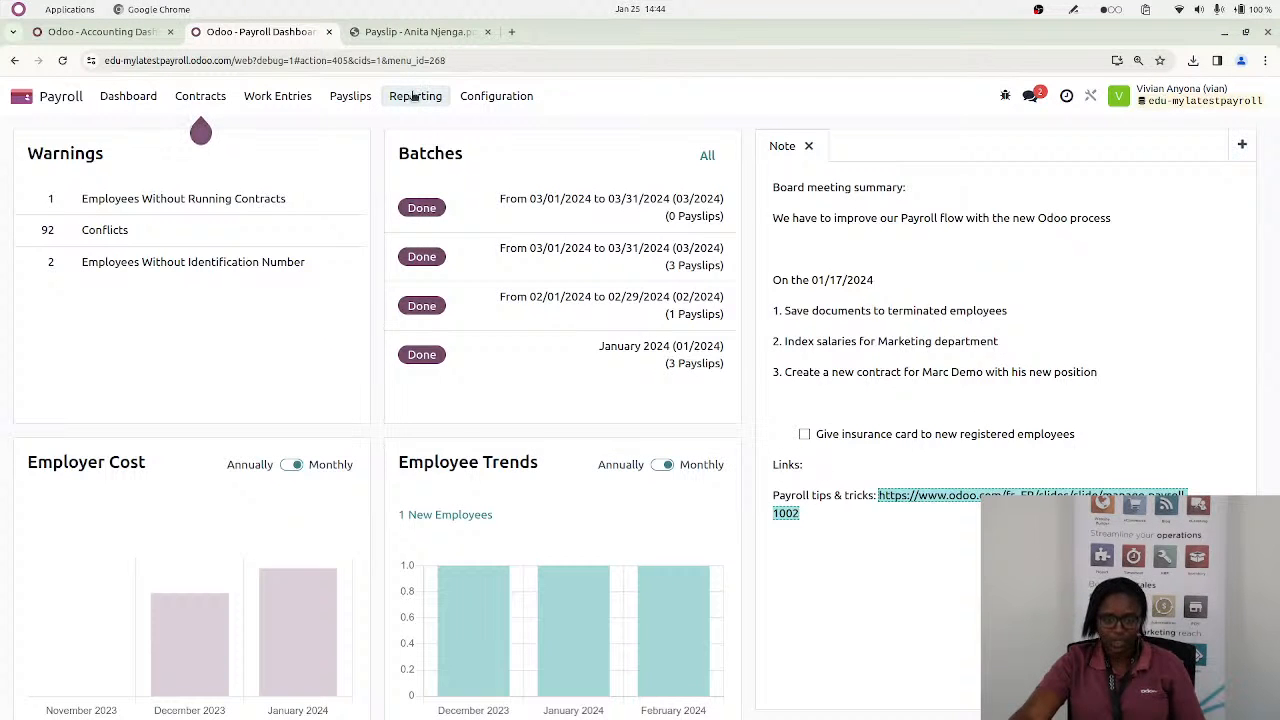
Bring up the Kenya NHIF Report with the year set to 2023
click(415, 96)
click(468, 250)
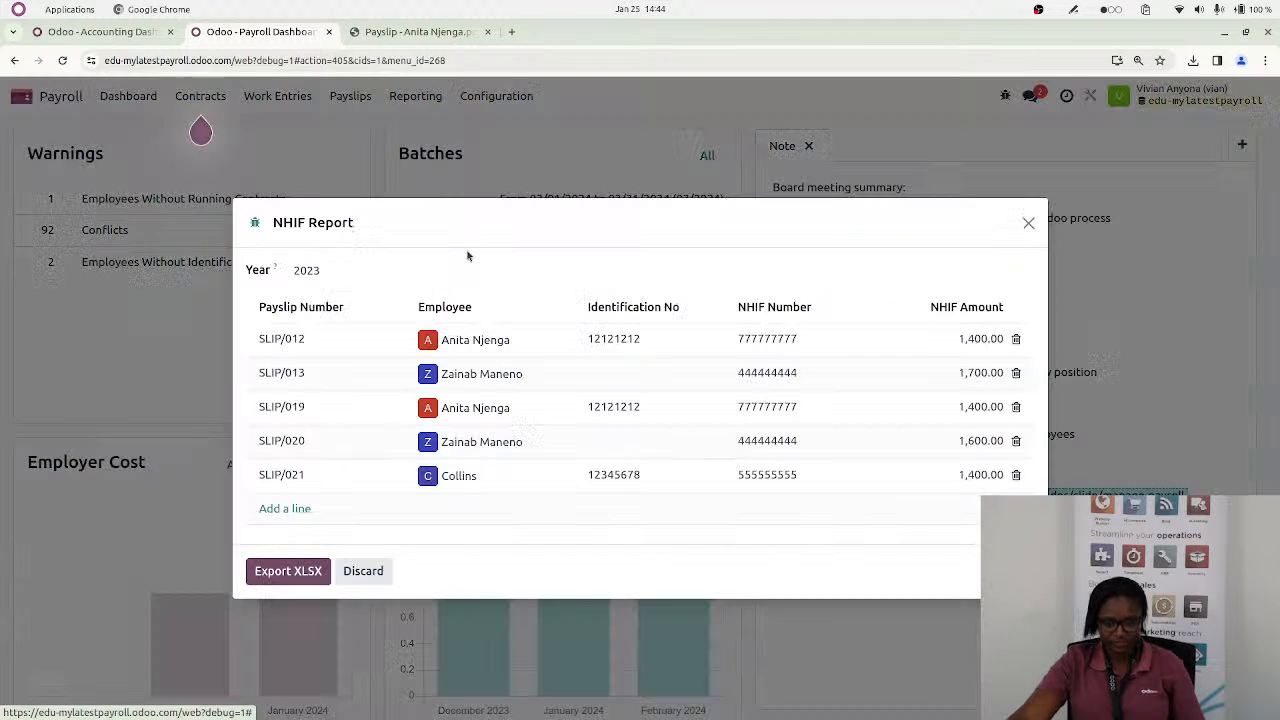
click(330, 273)
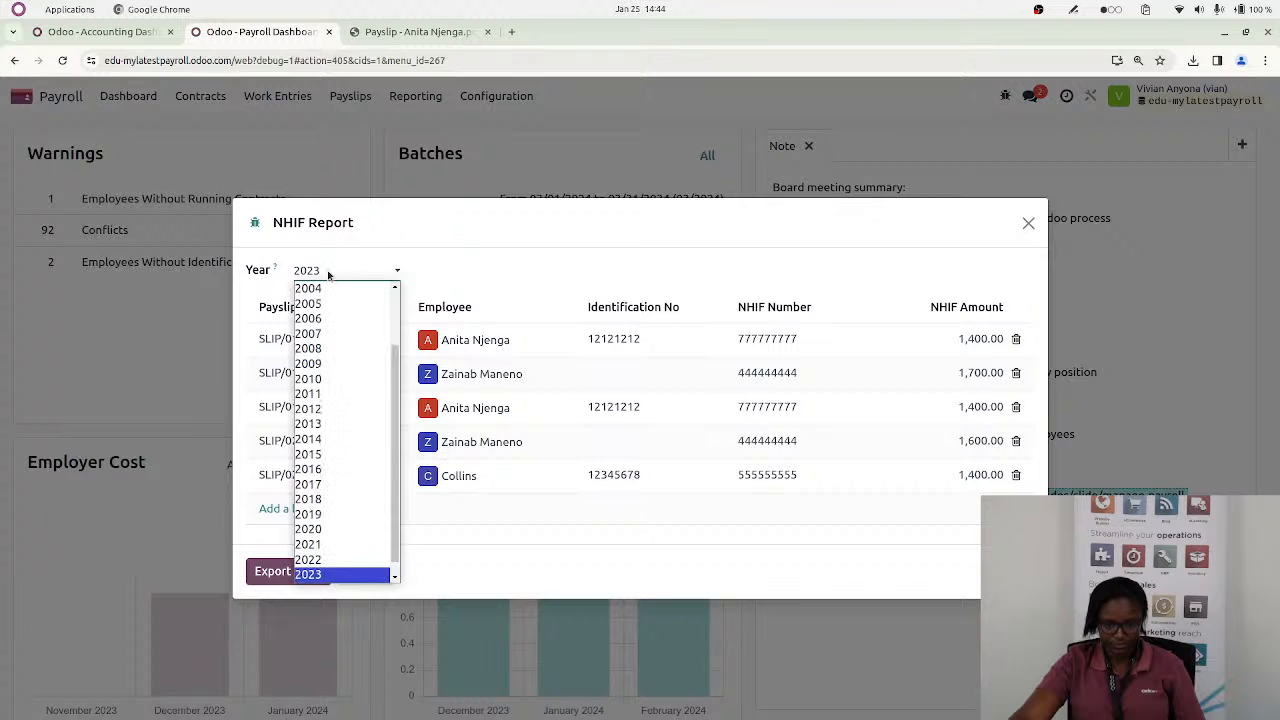
click(332, 572)
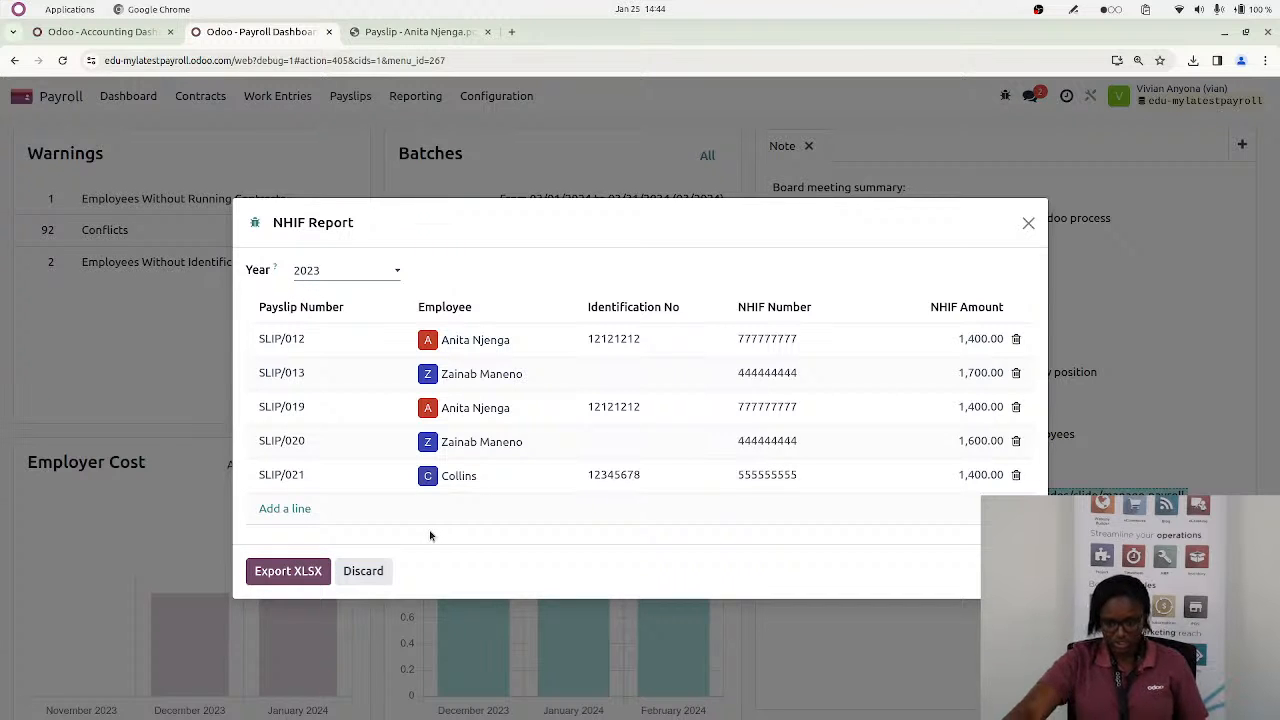
Export the NHIF report to XLSX, review nhif_report_2023_12.xlsx enlarged, and close the spreadsheet and the report dialog
click(287, 577)
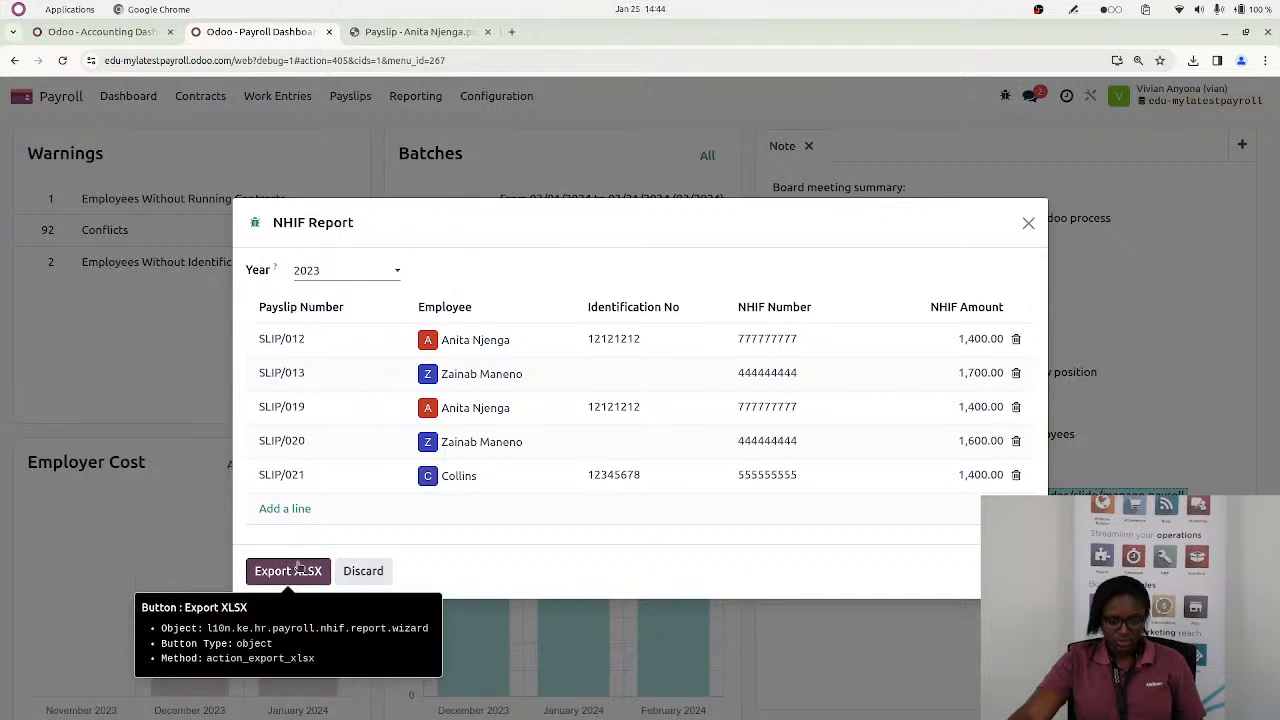
click(291, 571)
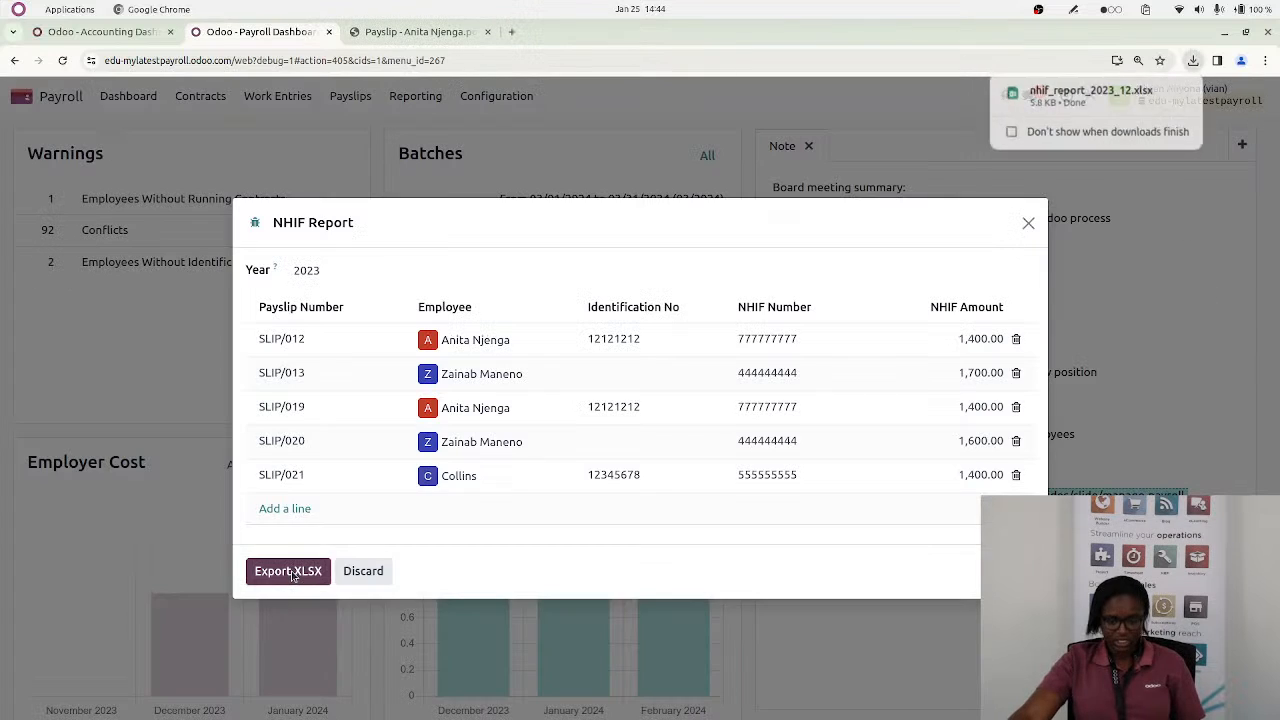
click(1093, 100)
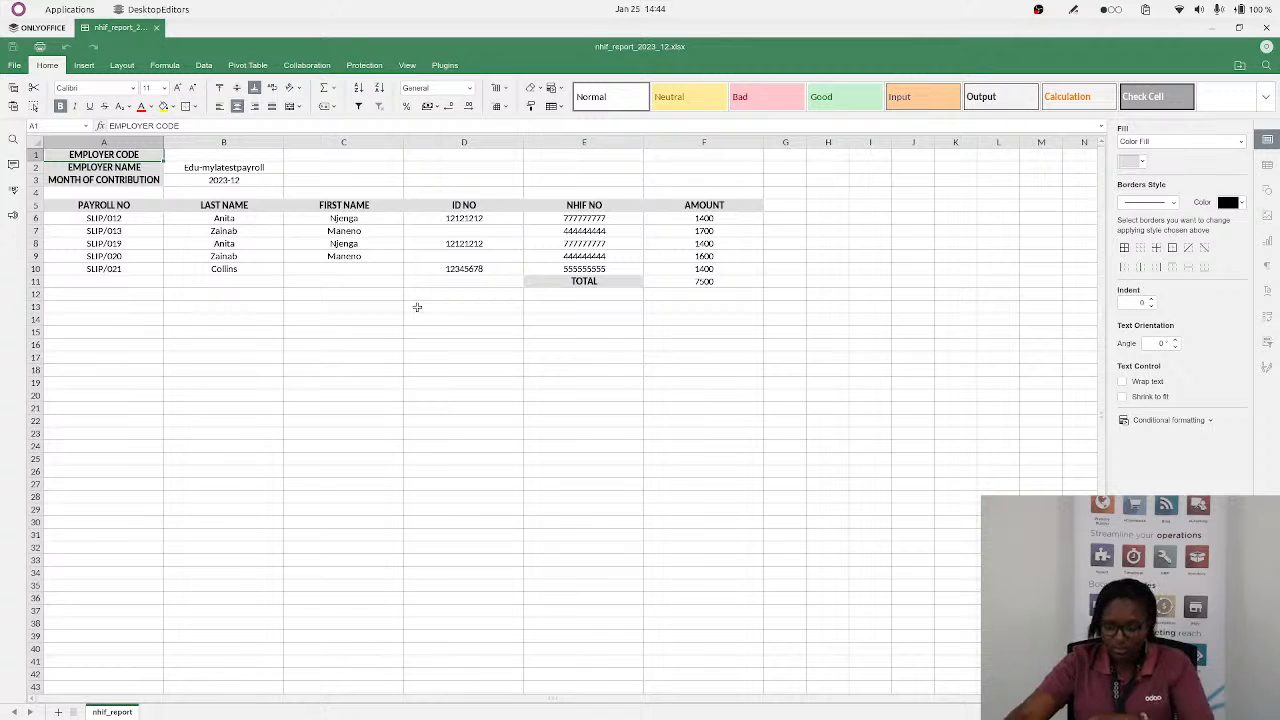
key(ctrl+plus)
key(ctrl+plus)
key(ctrl+plus)
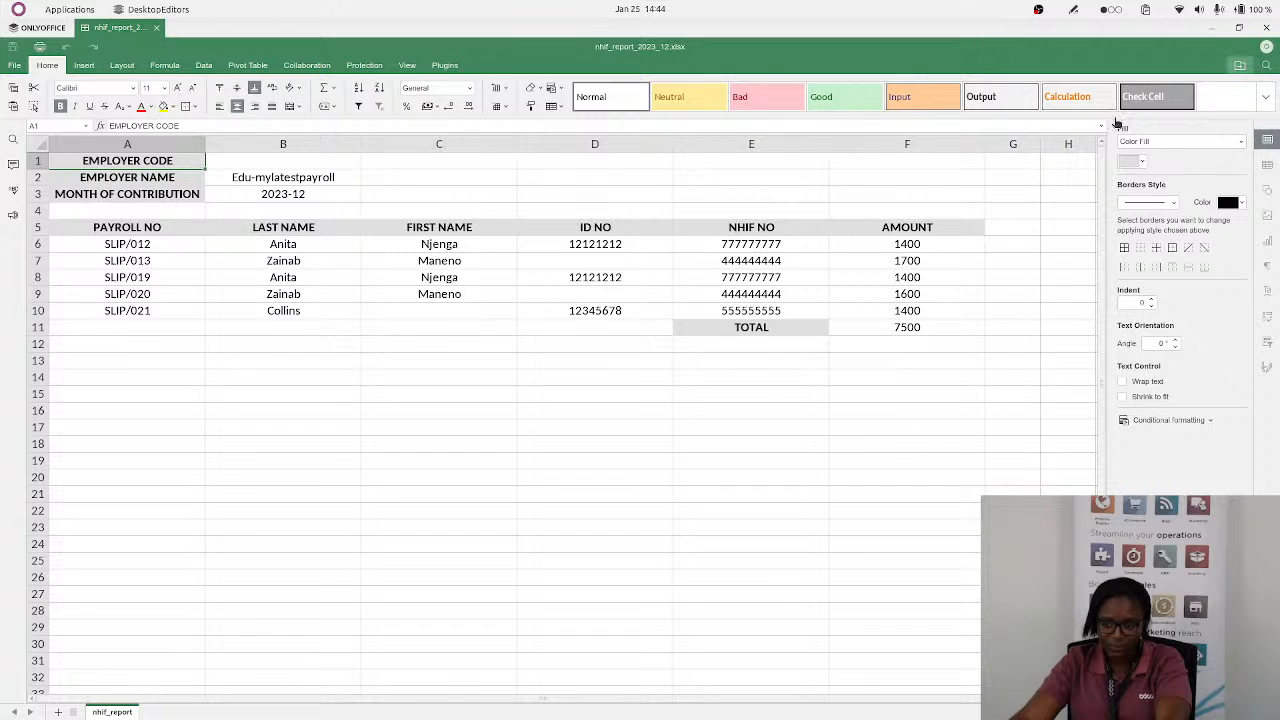
click(1266, 27)
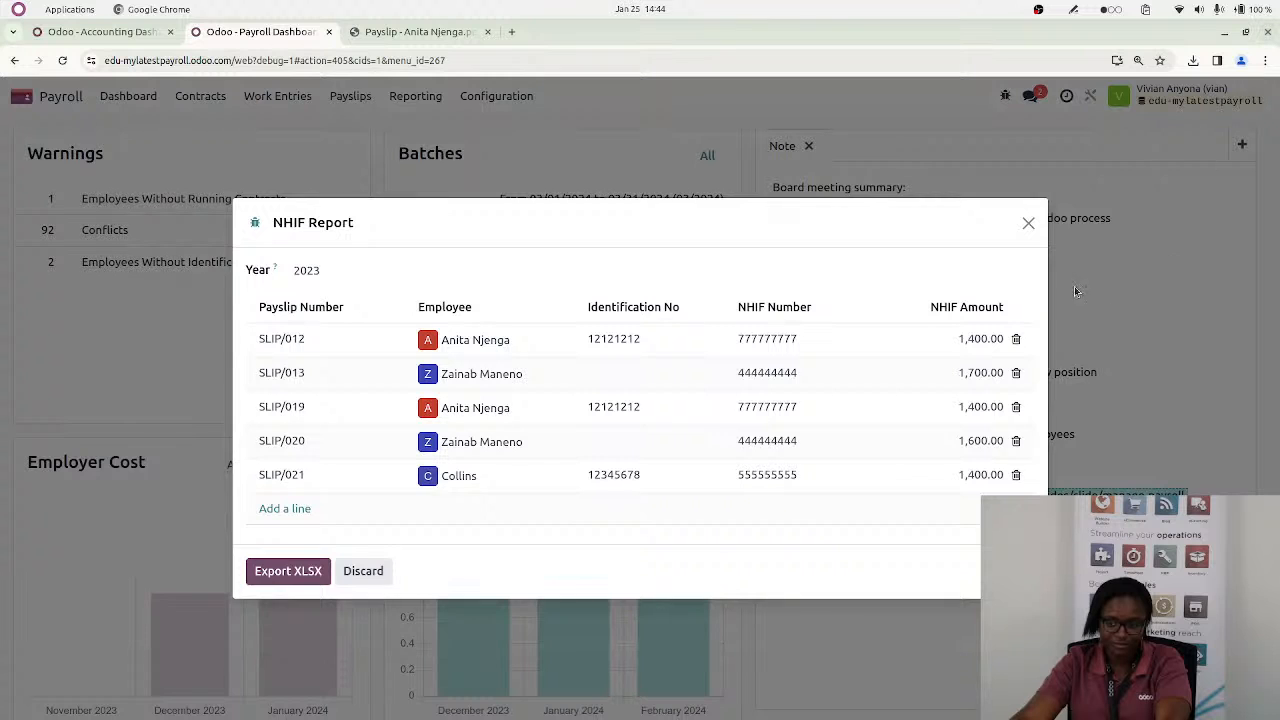
click(1029, 224)
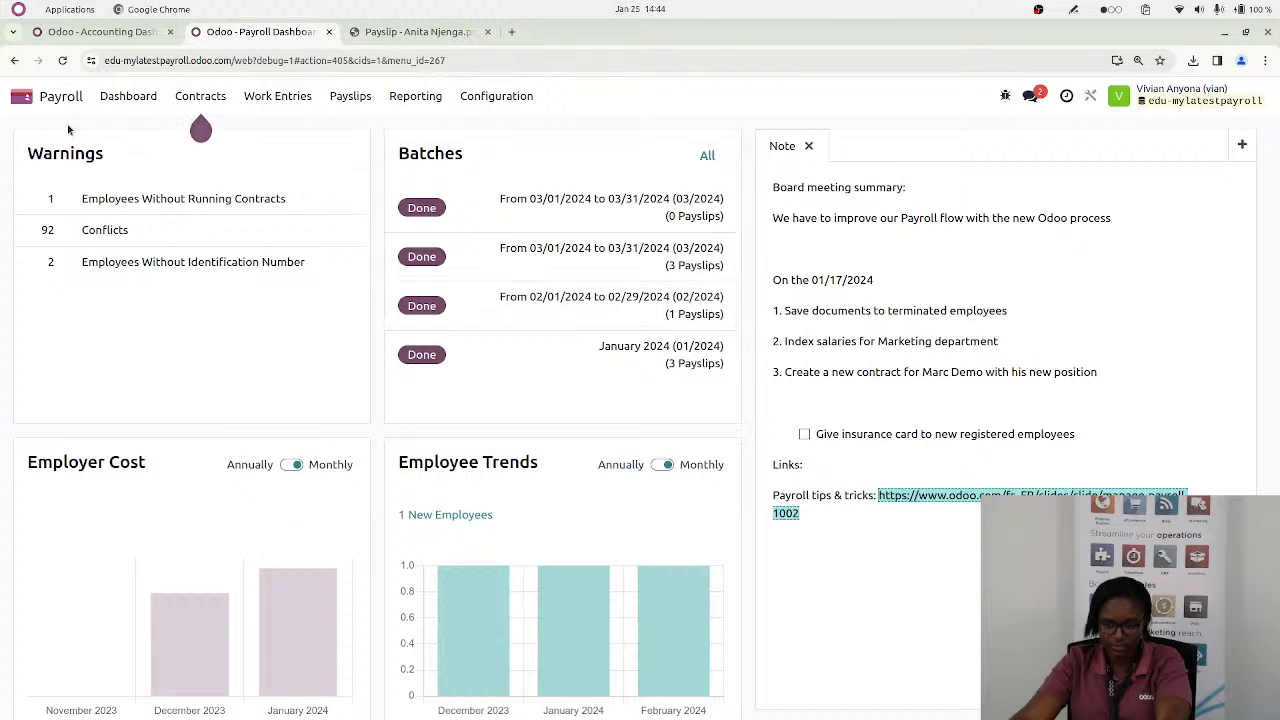
Open the 2023 Tax Deduction Cards record from the Kenya reports, change its year to 2024 and save it
click(414, 100)
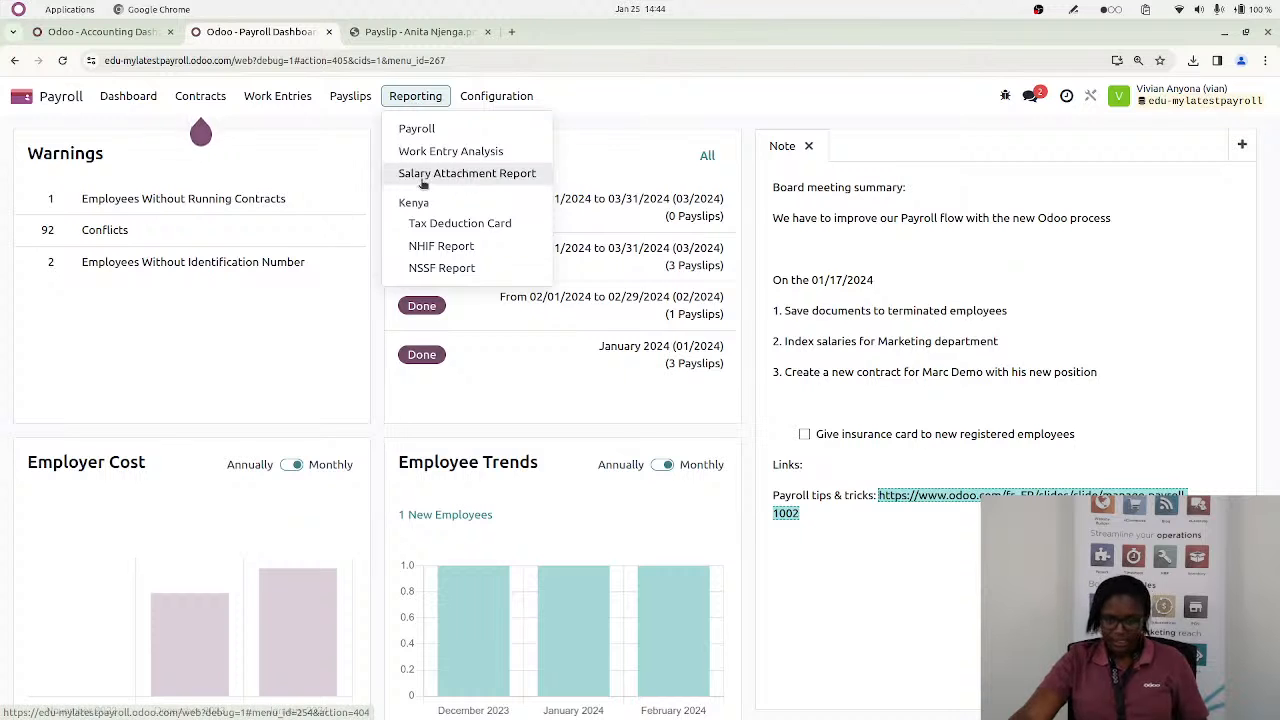
click(449, 226)
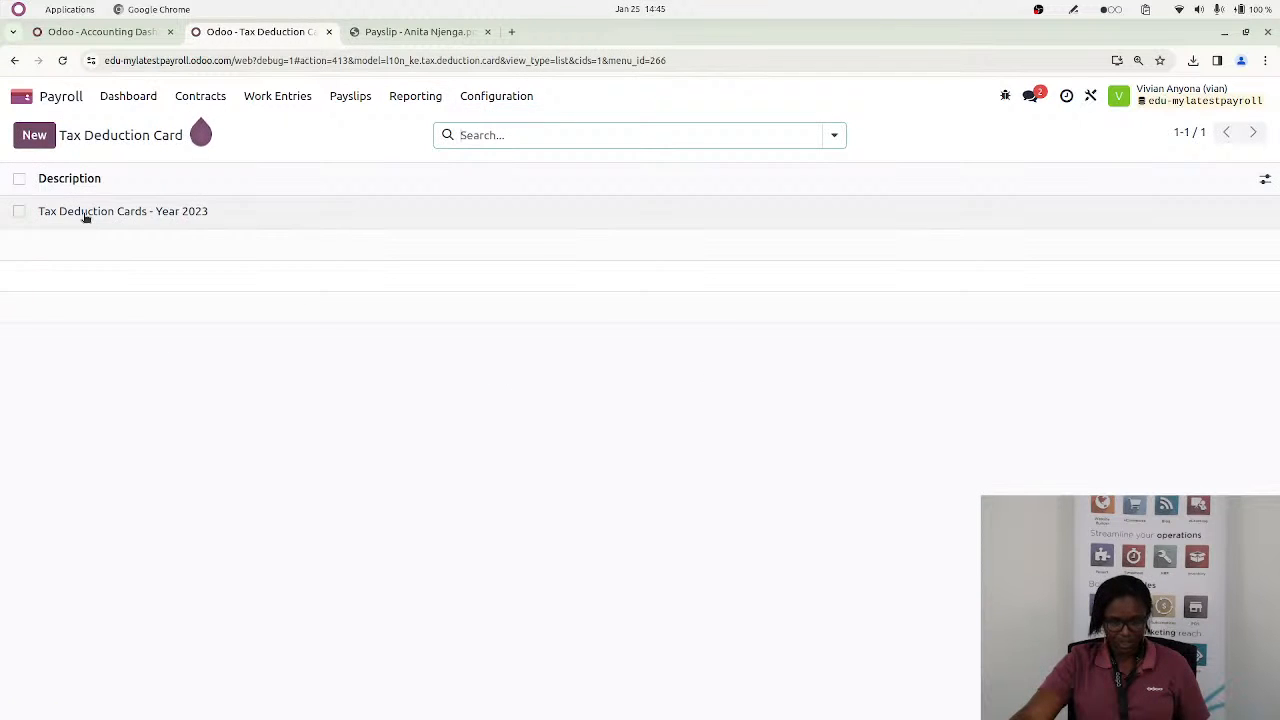
click(86, 214)
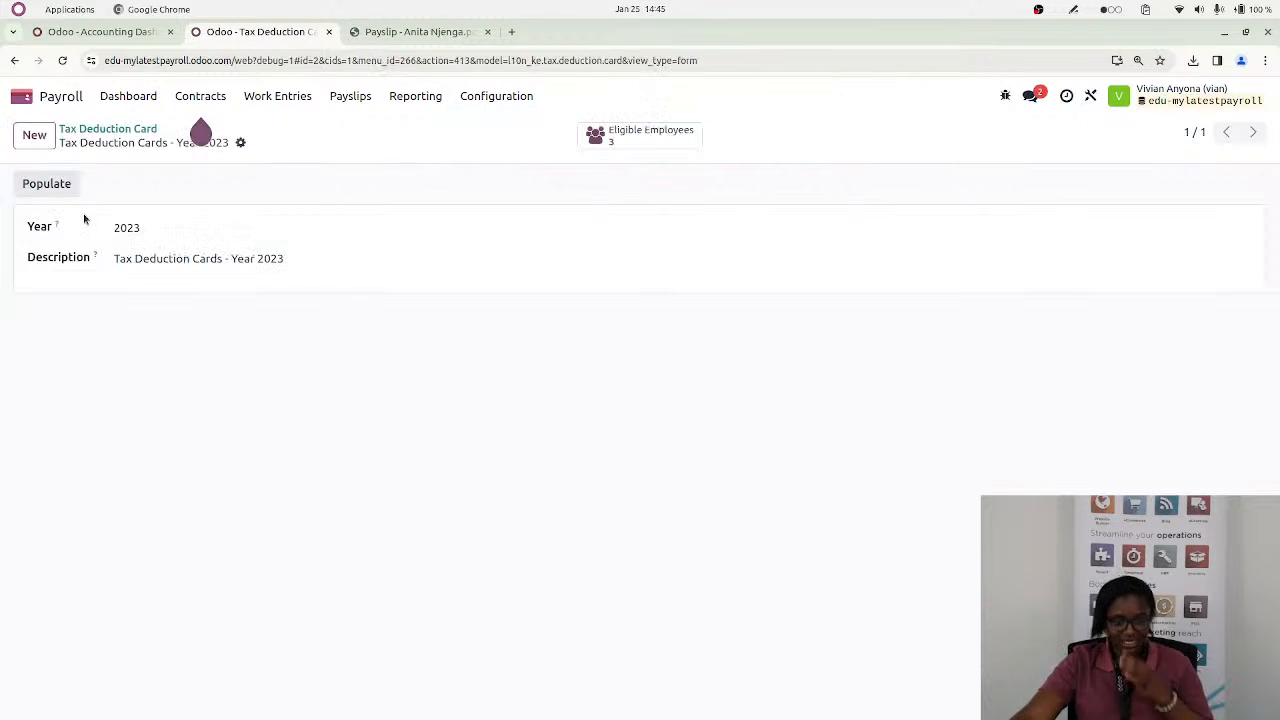
click(143, 230)
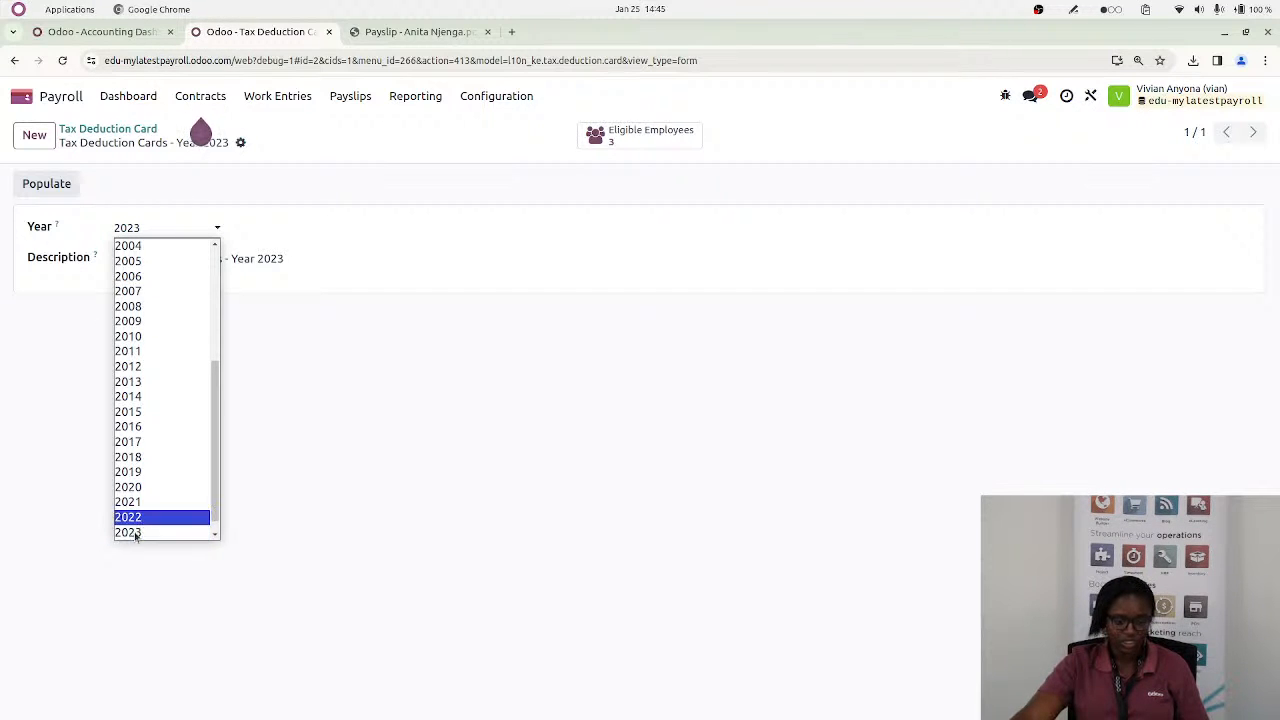
click(215, 537)
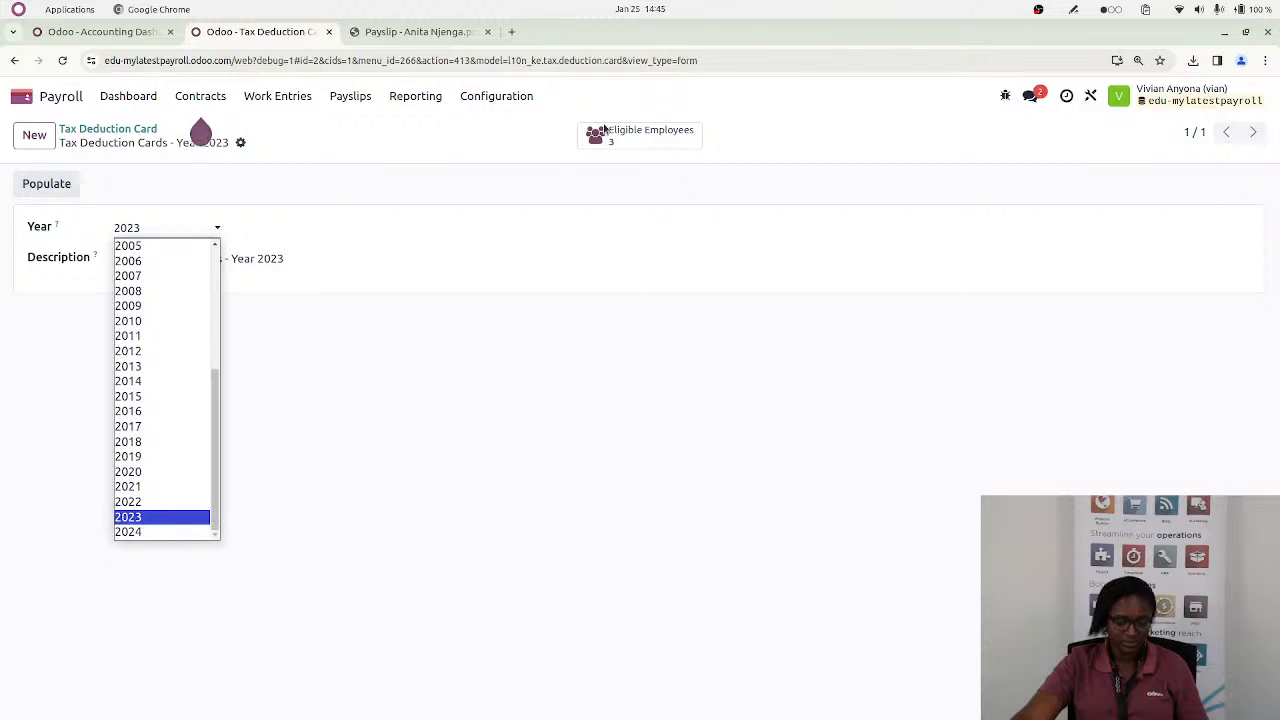
click(140, 534)
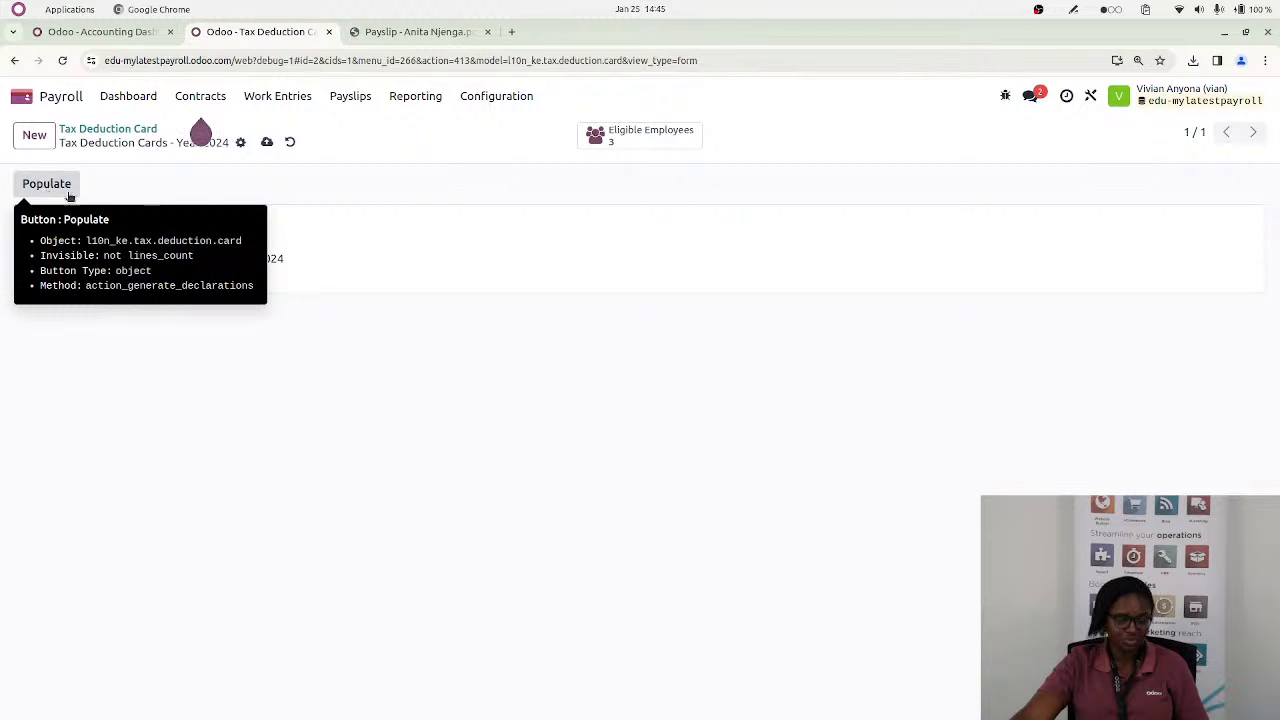
click(266, 142)
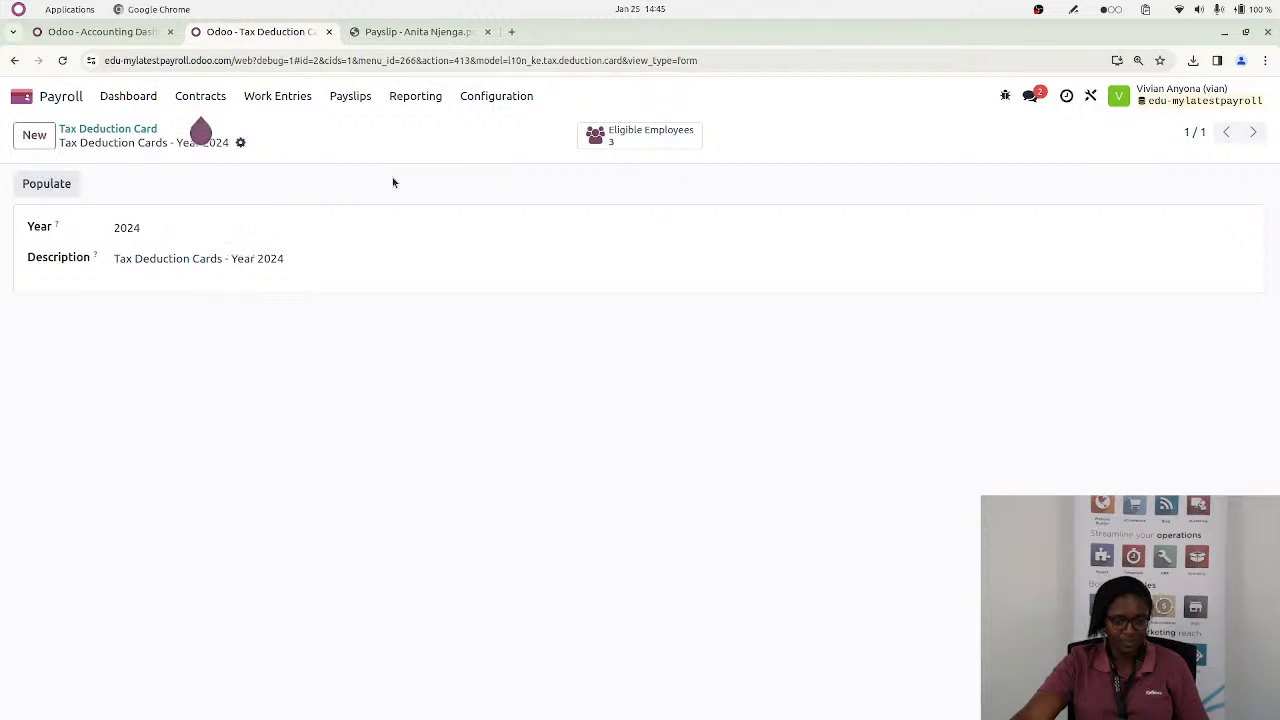
Show the tax deduction card's eligible employees, select all their declarations and post their PDFs
click(622, 140)
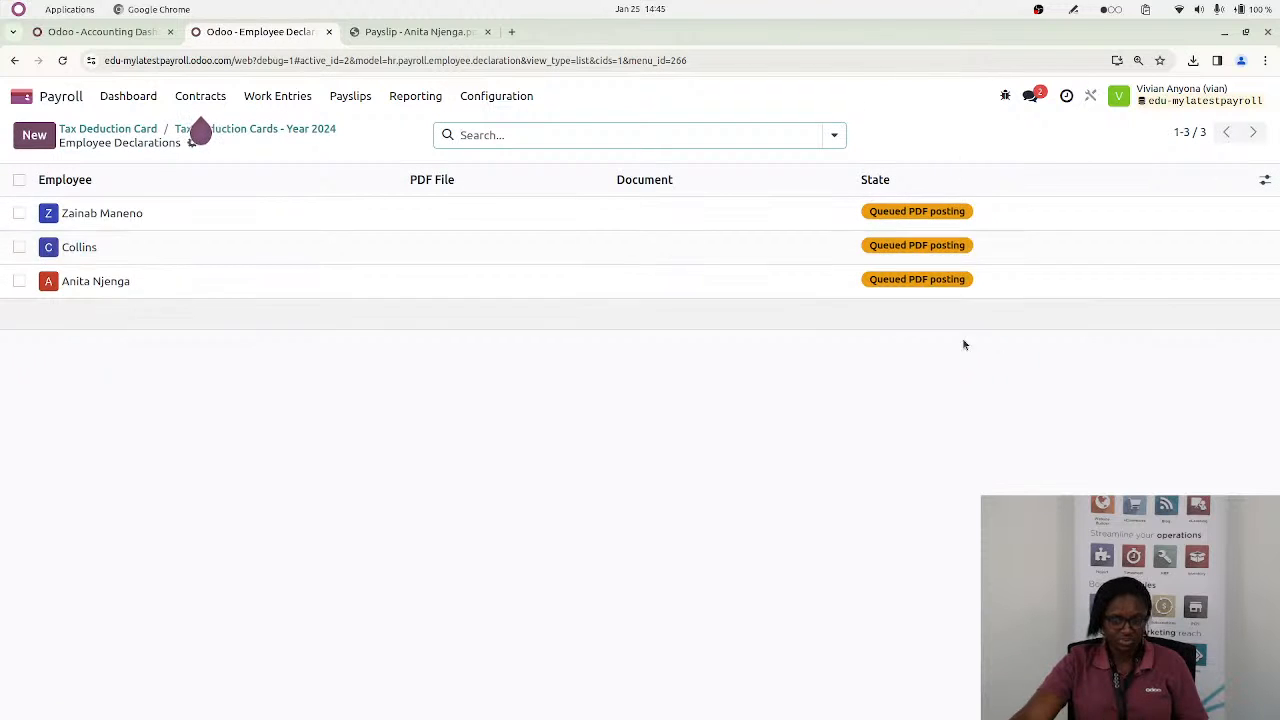
click(19, 179)
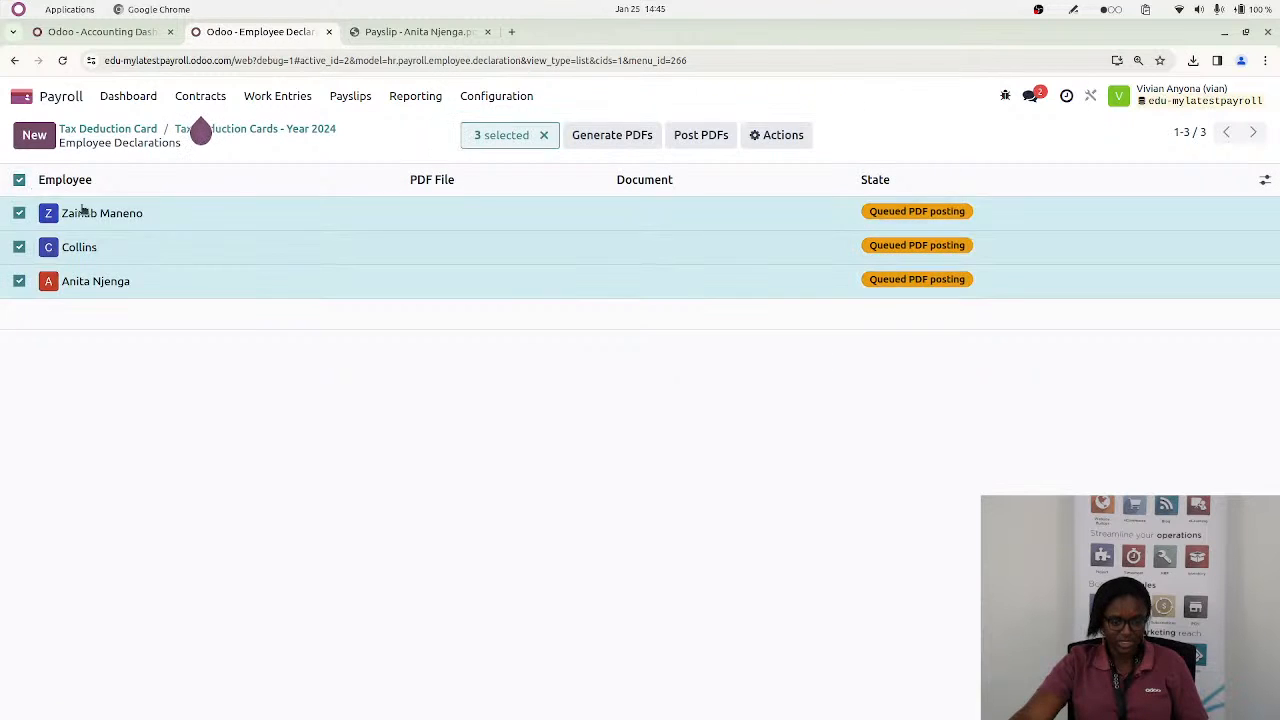
click(697, 137)
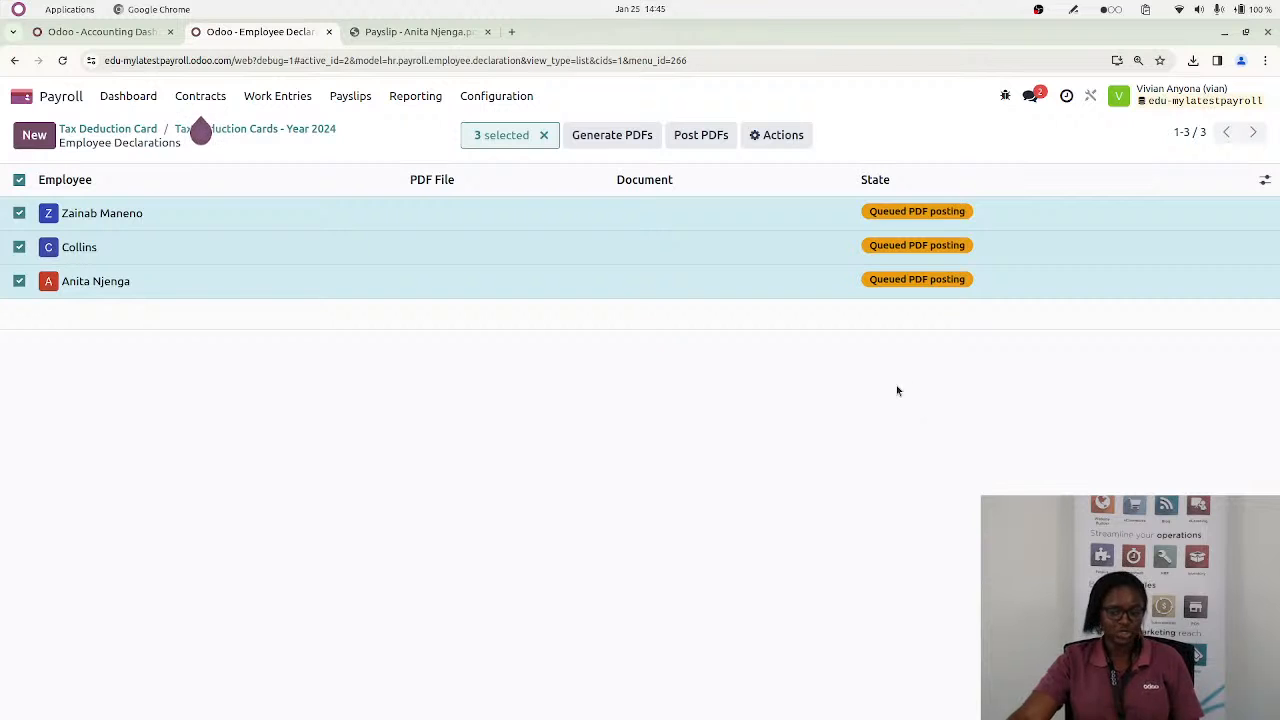
Return to the Odoo home screen, switch to the presentation's Q&A slide and open the Kenyan_Payroll Etherpad link
click(404, 96)
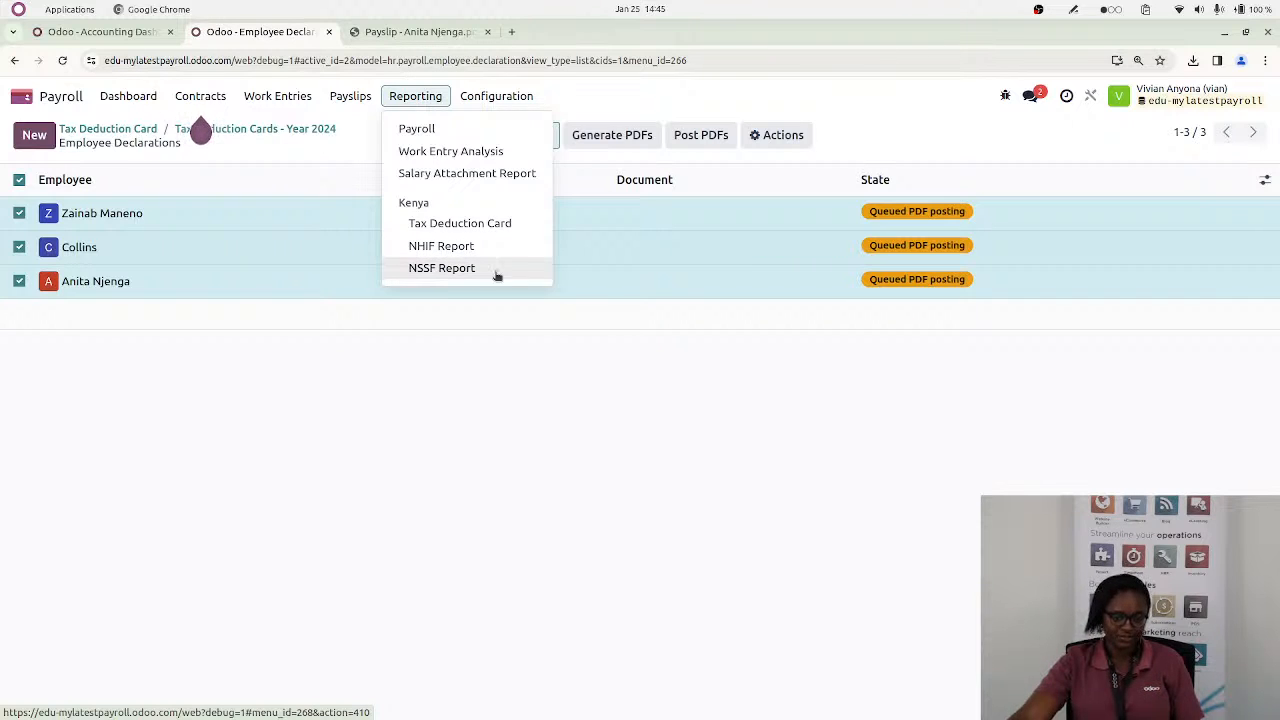
click(22, 98)
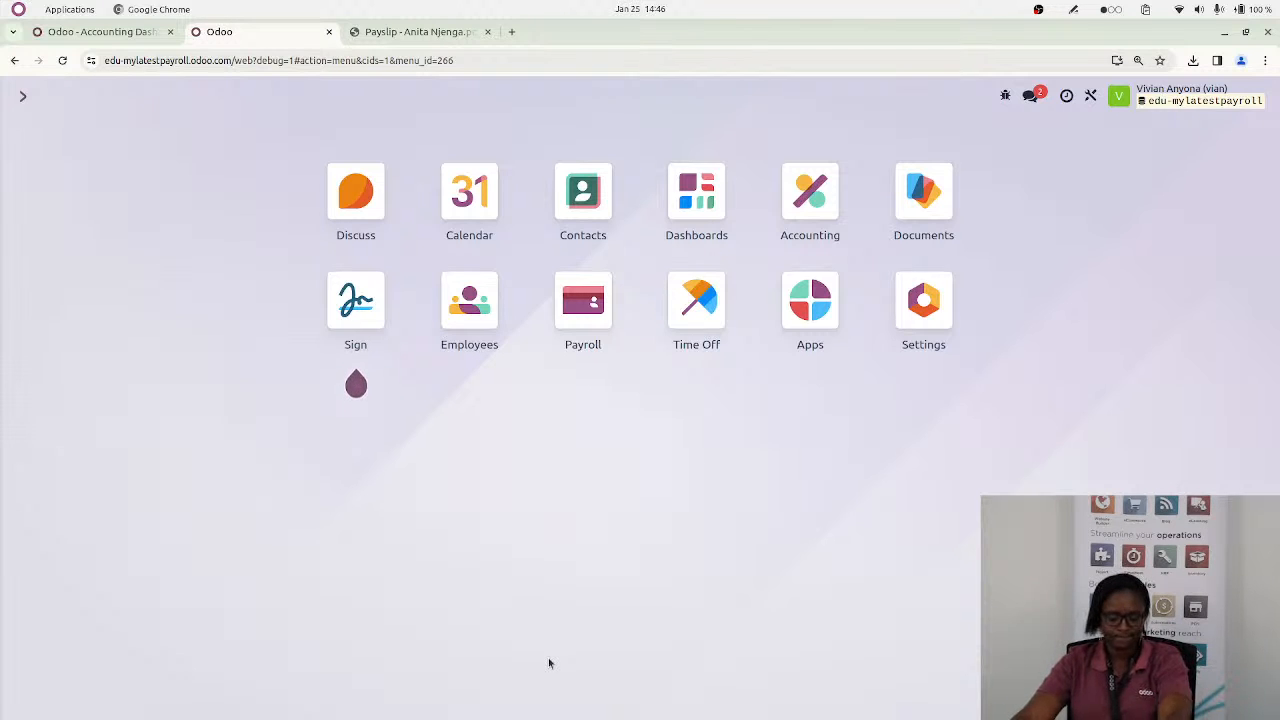
key(alt+Tab)
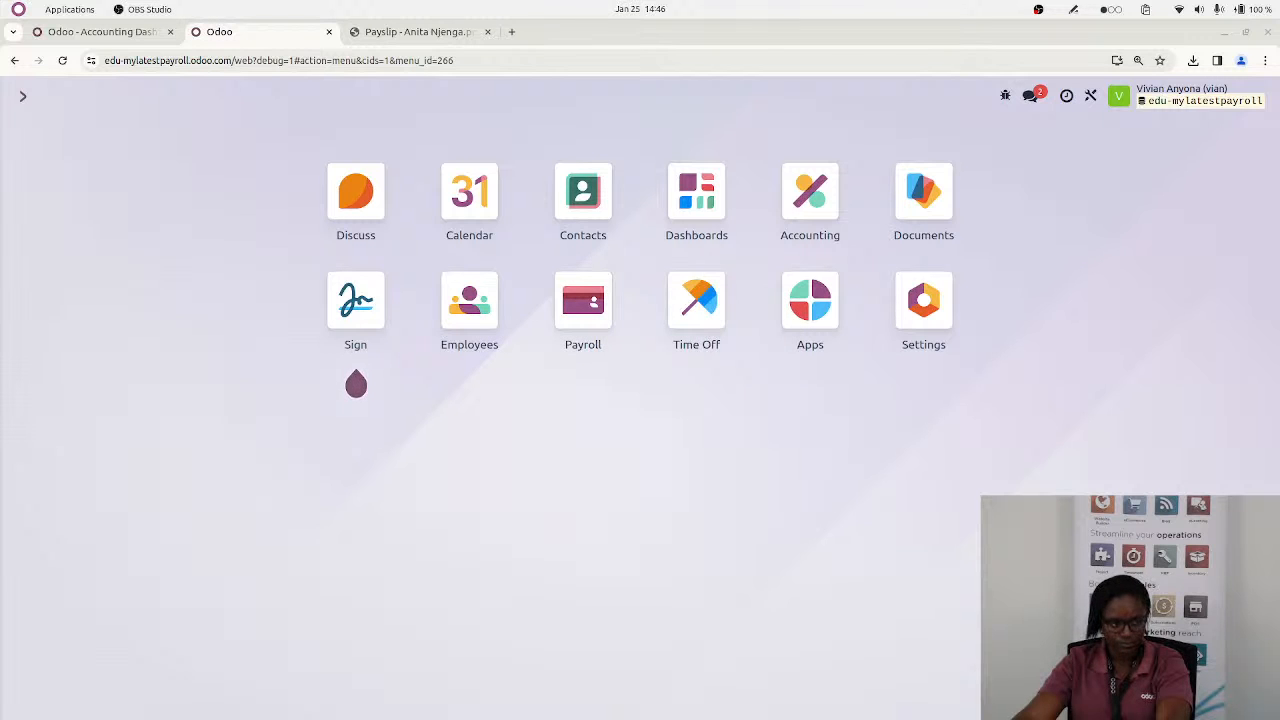
key(alt+Tab)
key(alt+Tab)
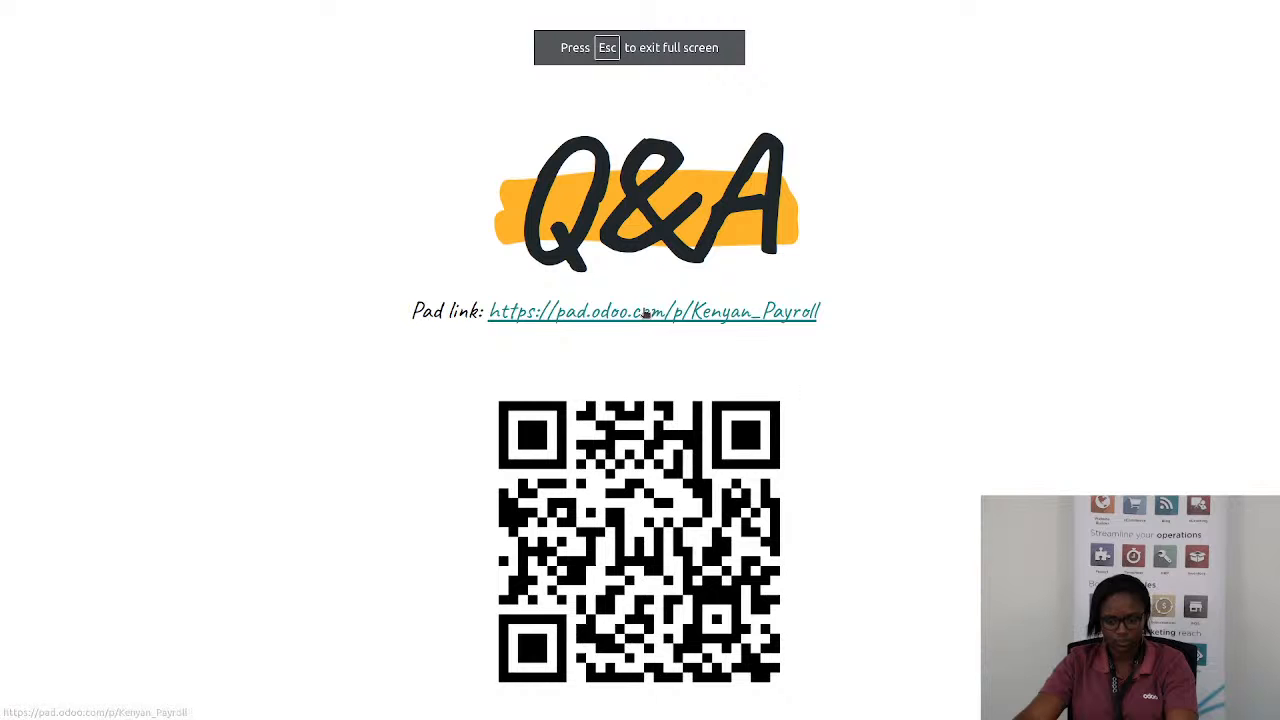
click(641, 316)
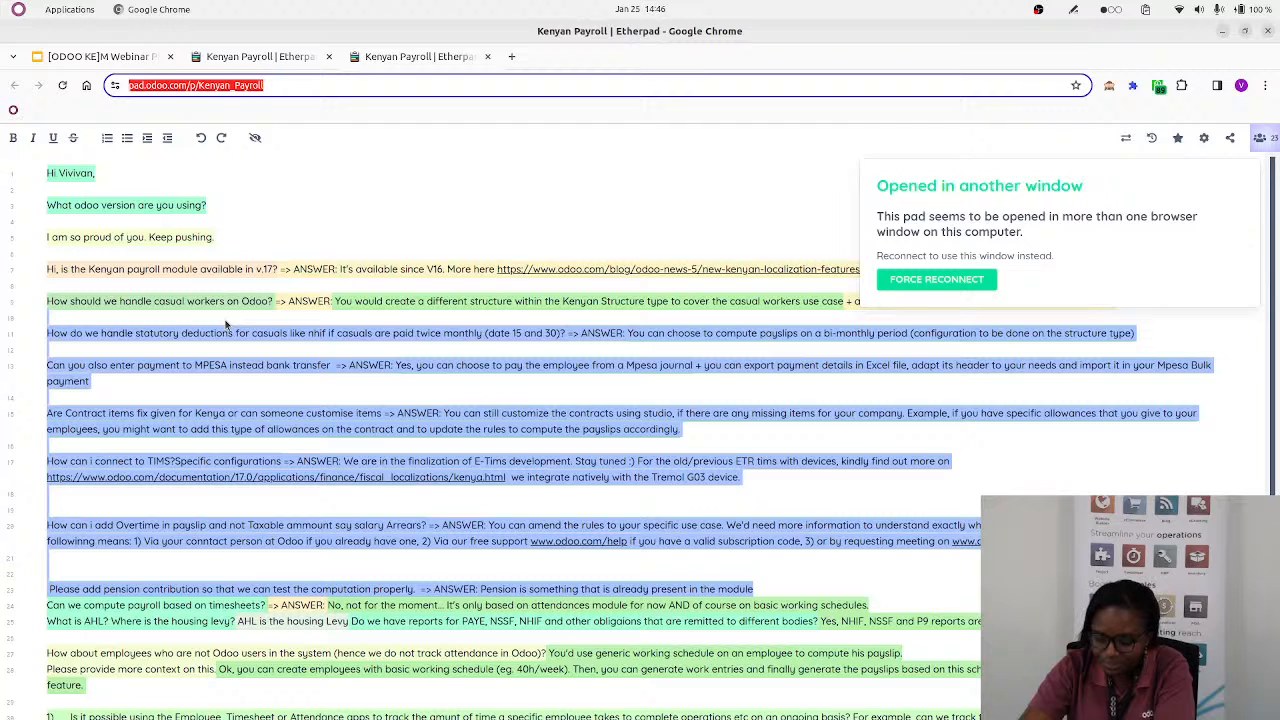
click(1138, 177)
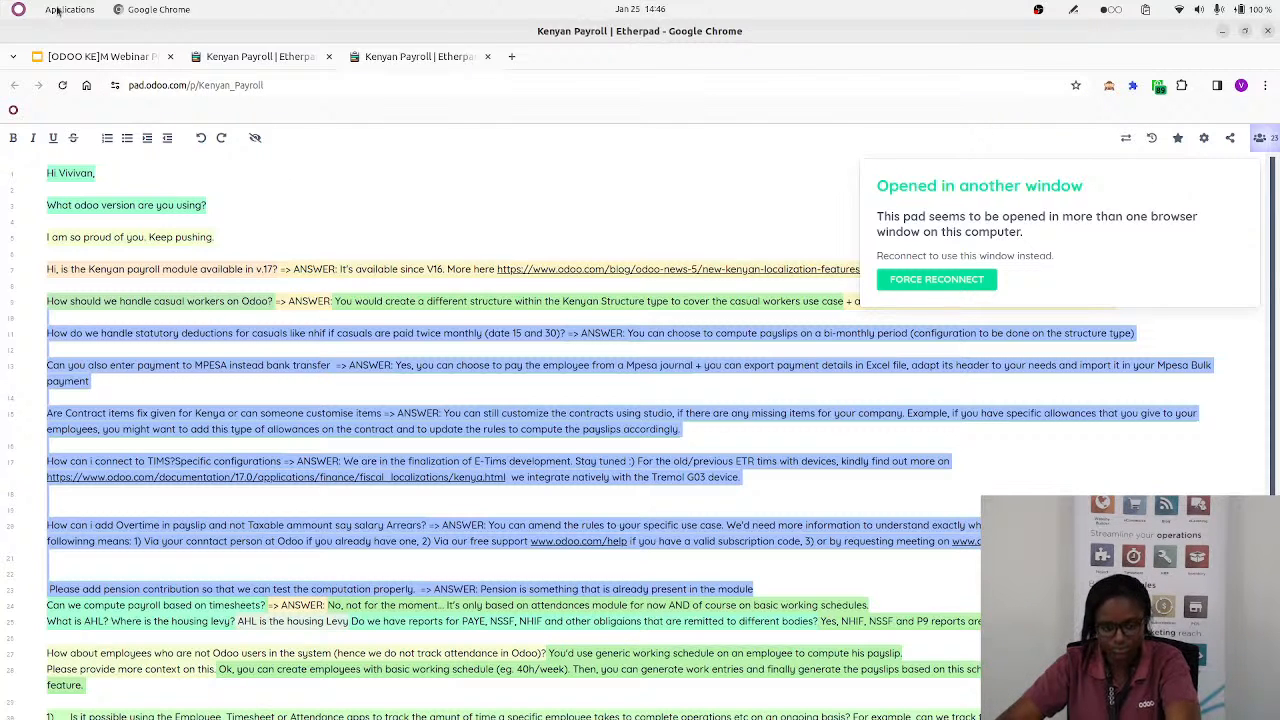
Return to the presentation, show the Q&A slide as a slideshow, reopen the Kenyan_Payroll pad from its link and enlarge the pad
click(97, 58)
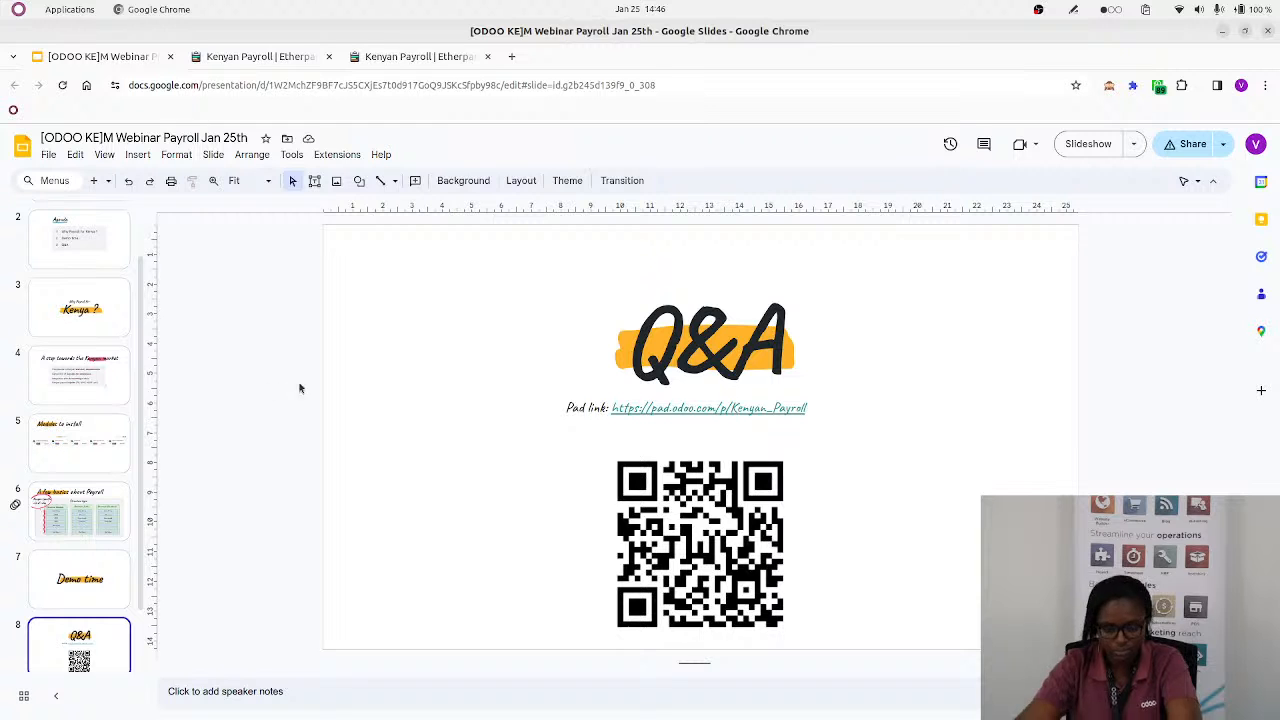
click(1088, 143)
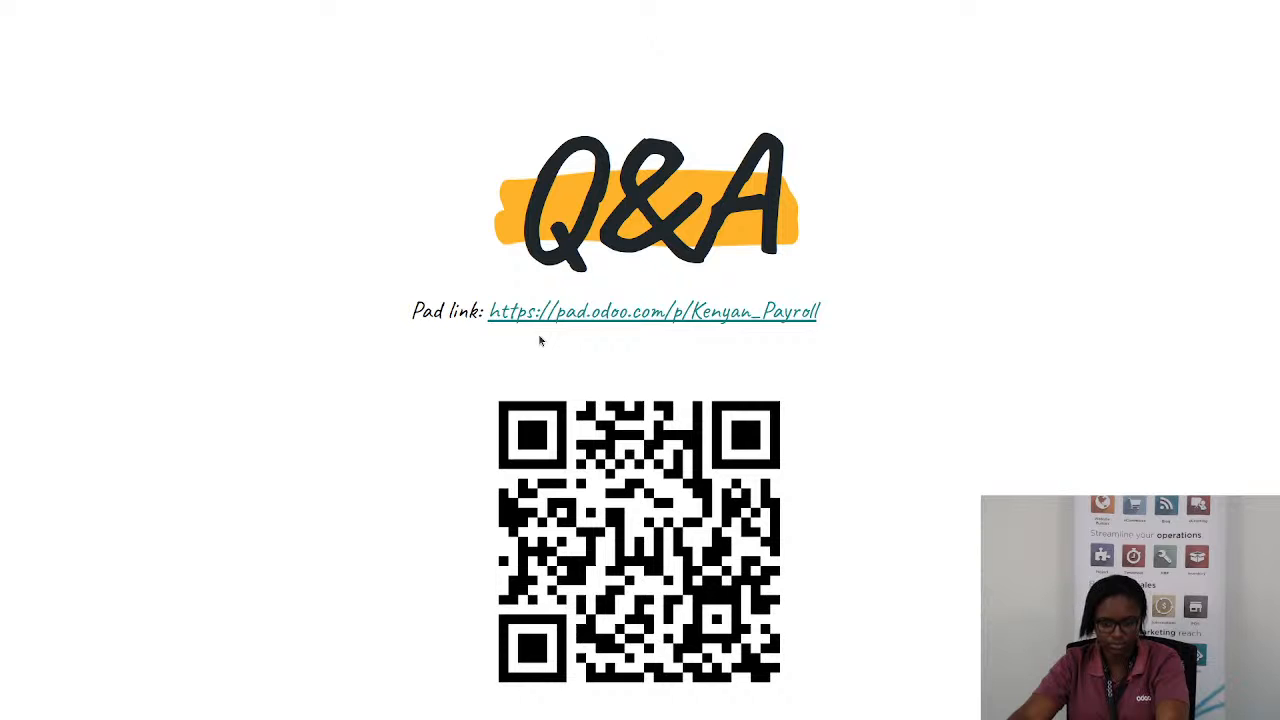
key(alt+Tab)
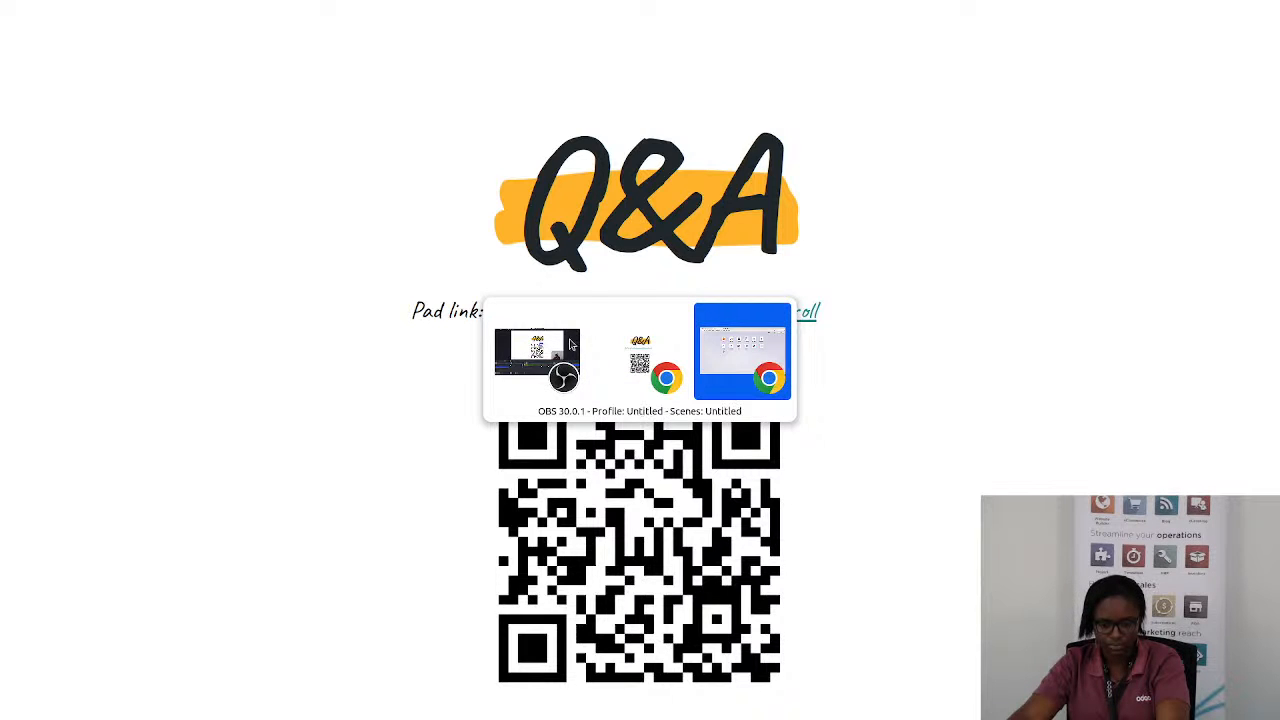
key(alt+Tab)
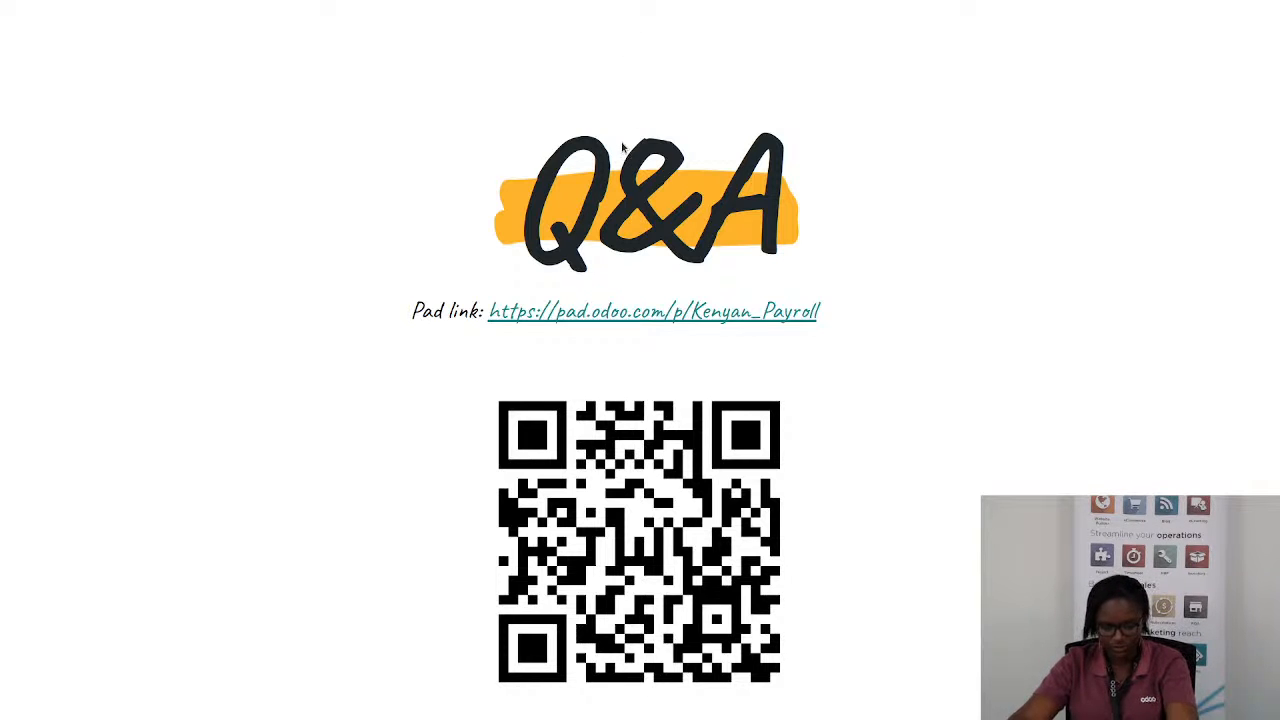
click(650, 318)
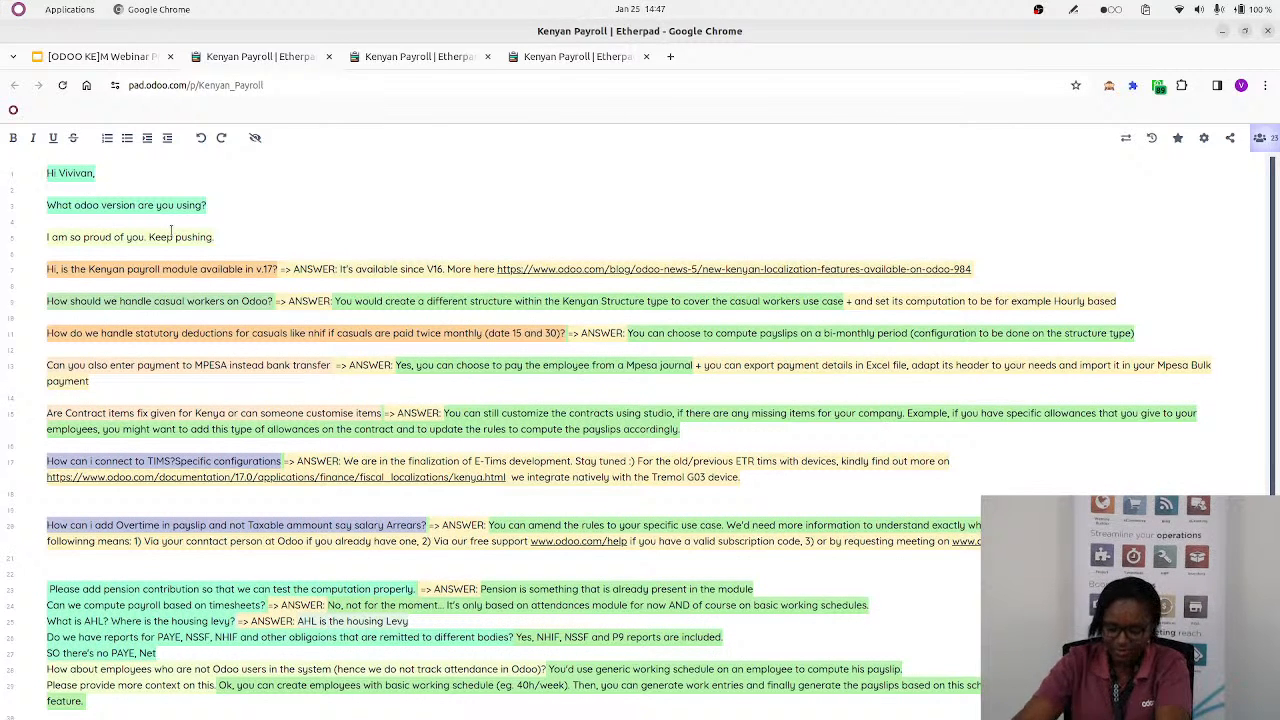
key(ctrl+plus)
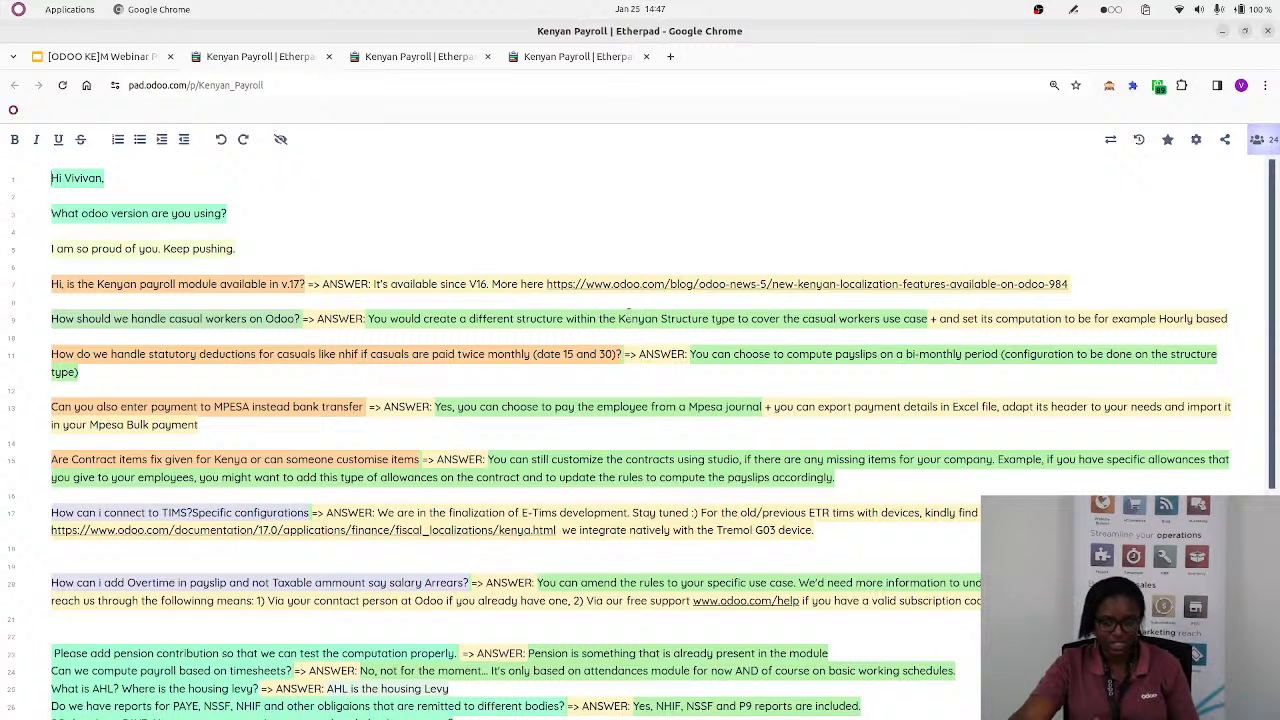
Switch to Odoo Payroll, open the Kenya: Employee structure type and show its salary structures
key(alt+Tab)
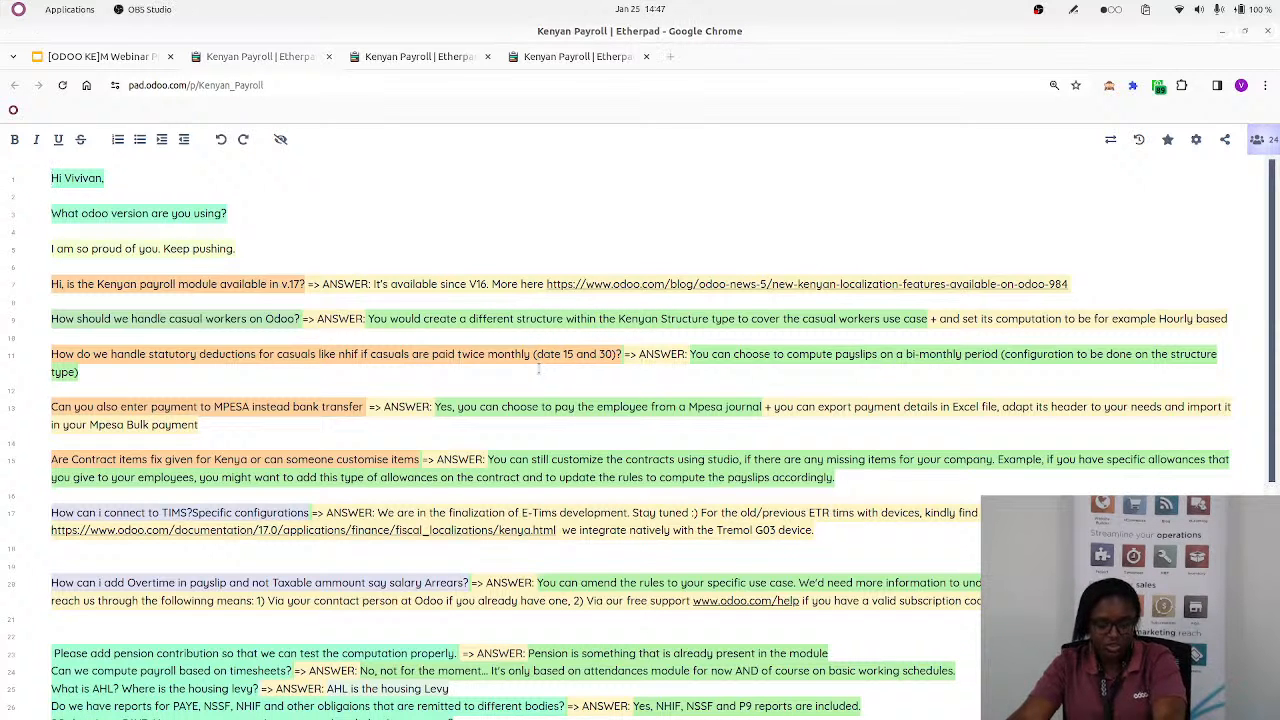
key(alt+Tab)
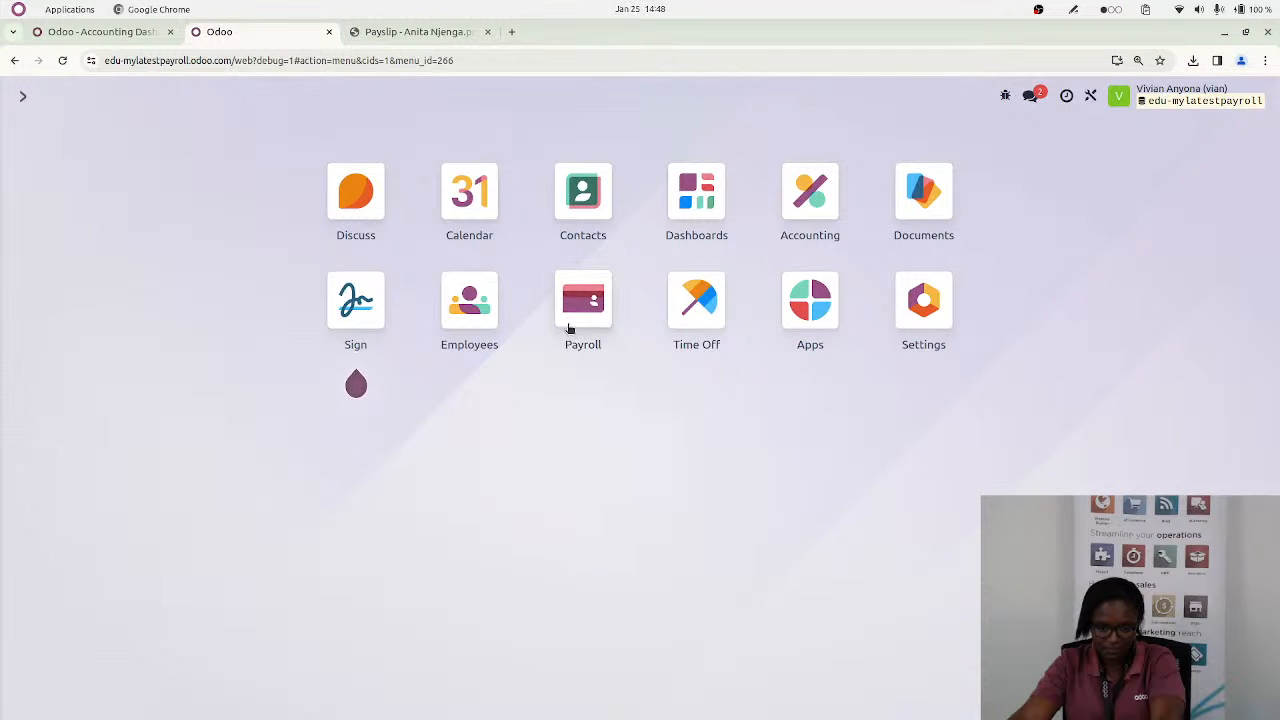
click(568, 330)
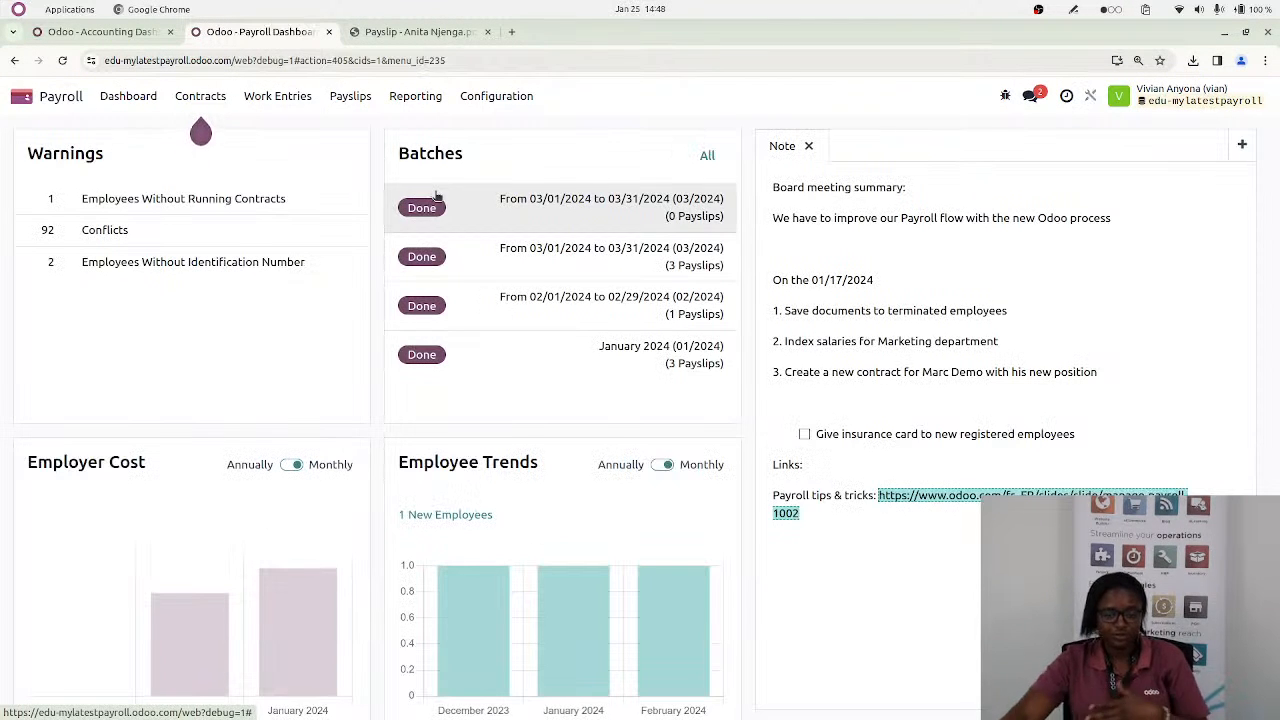
click(497, 97)
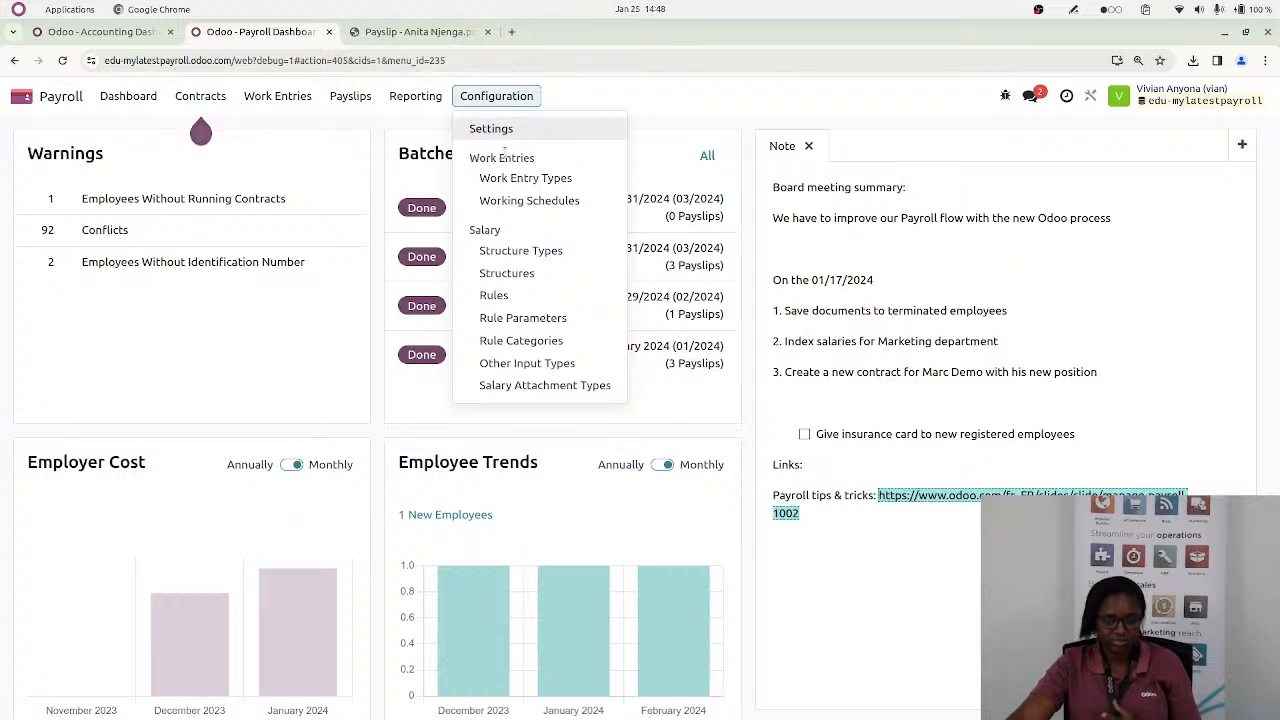
click(520, 255)
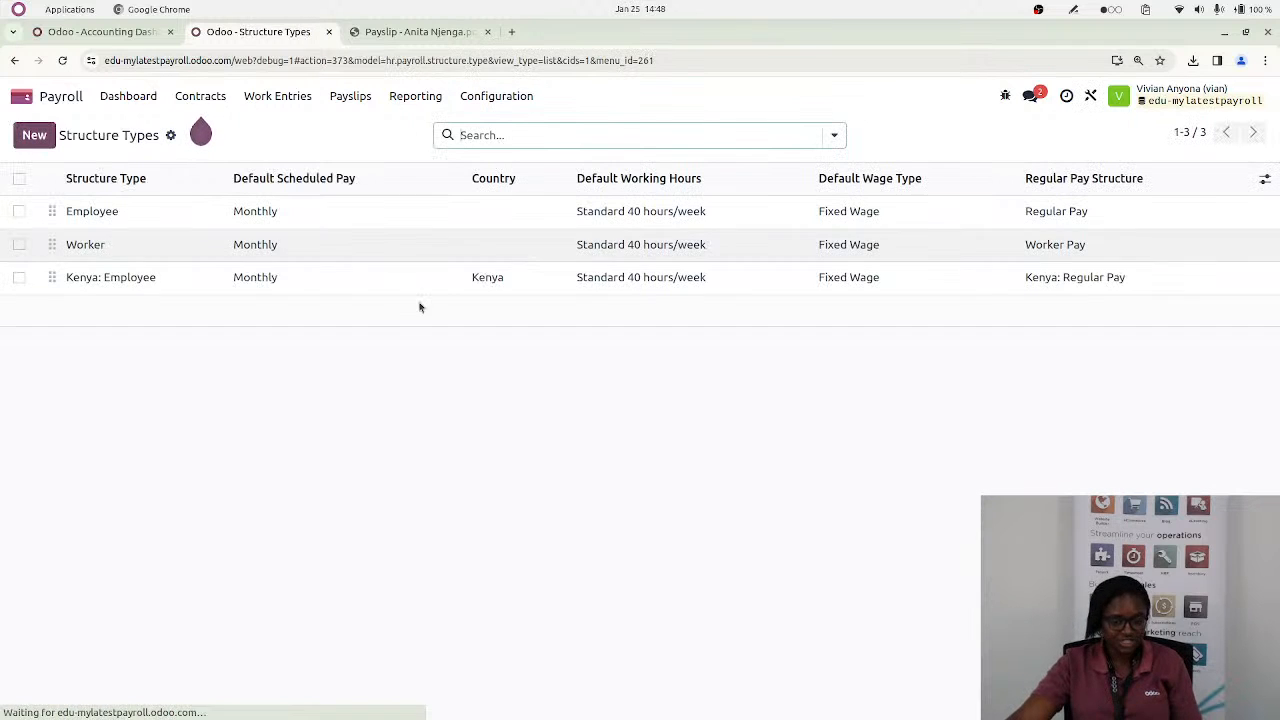
click(145, 291)
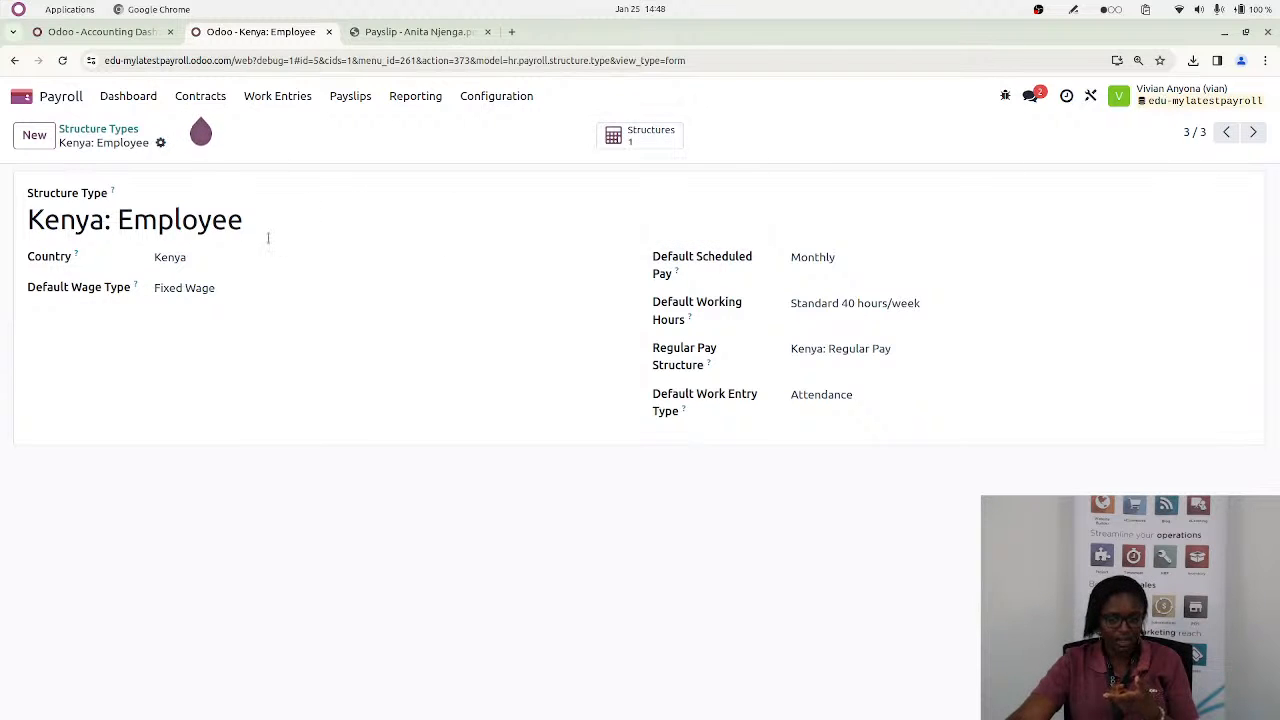
click(648, 146)
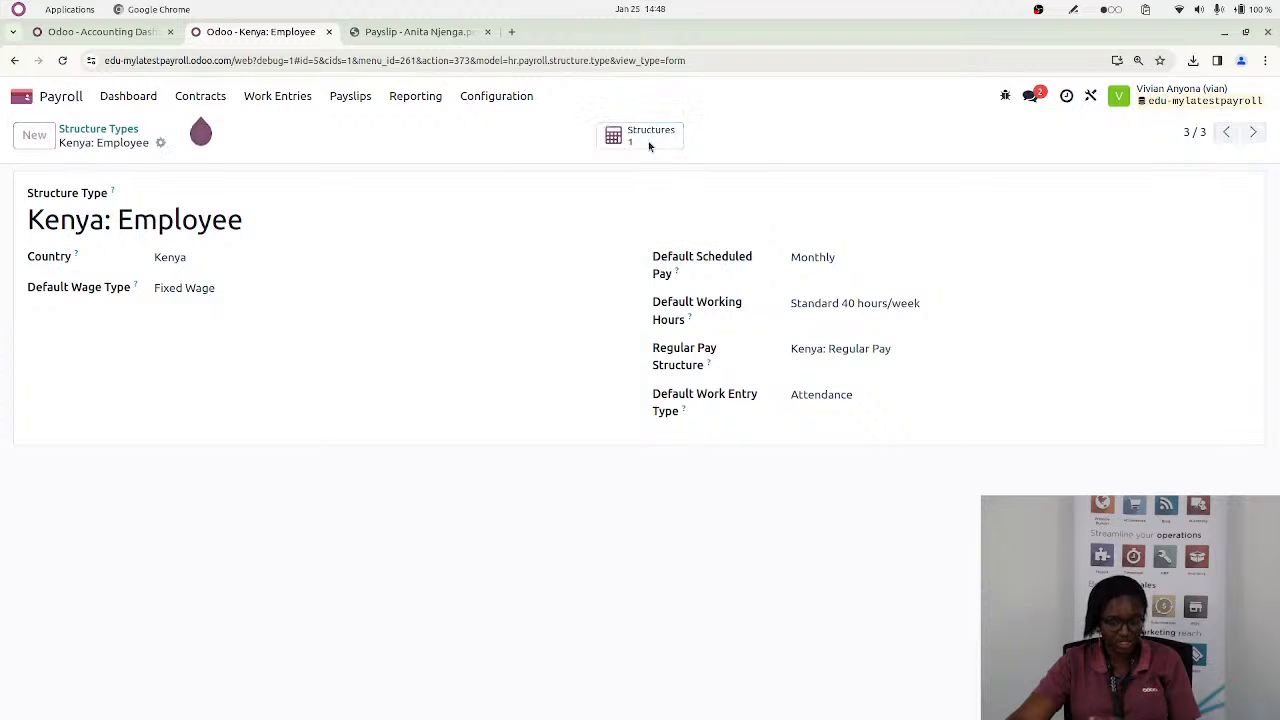
Create a salary structure named "Casual worker" under the Kenya: Employee type and save it
click(34, 137)
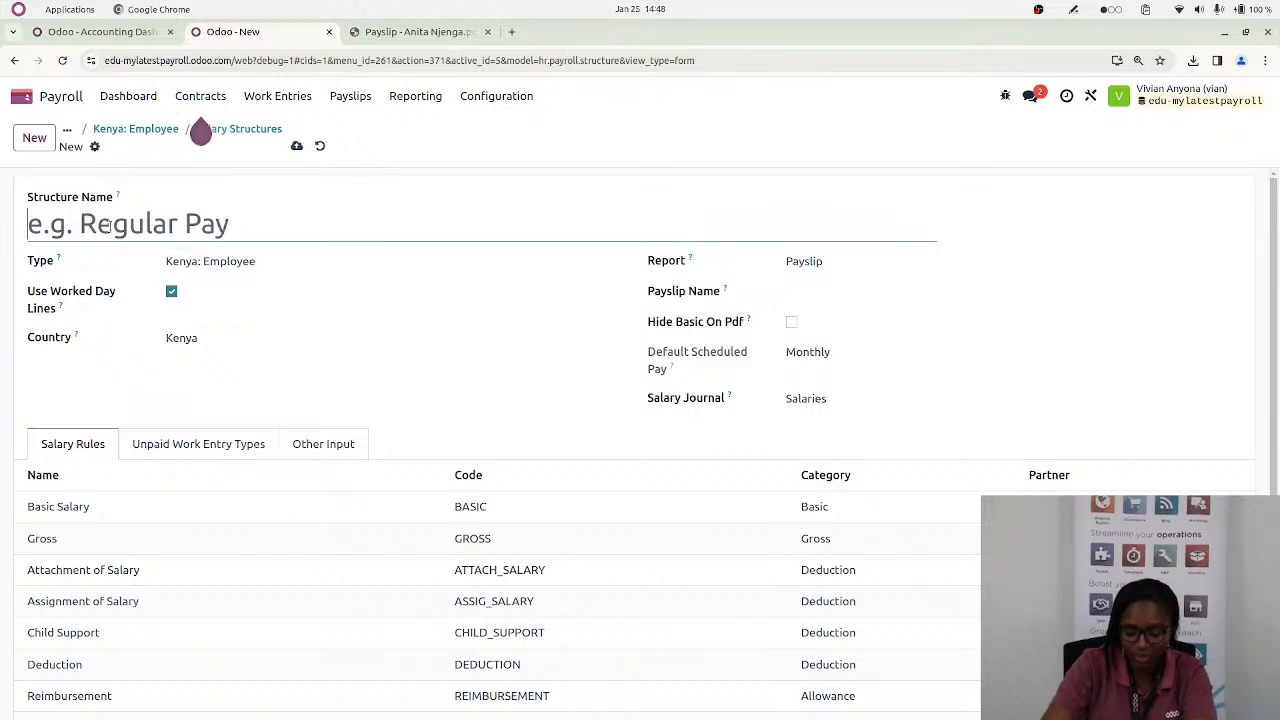
text(Caual)
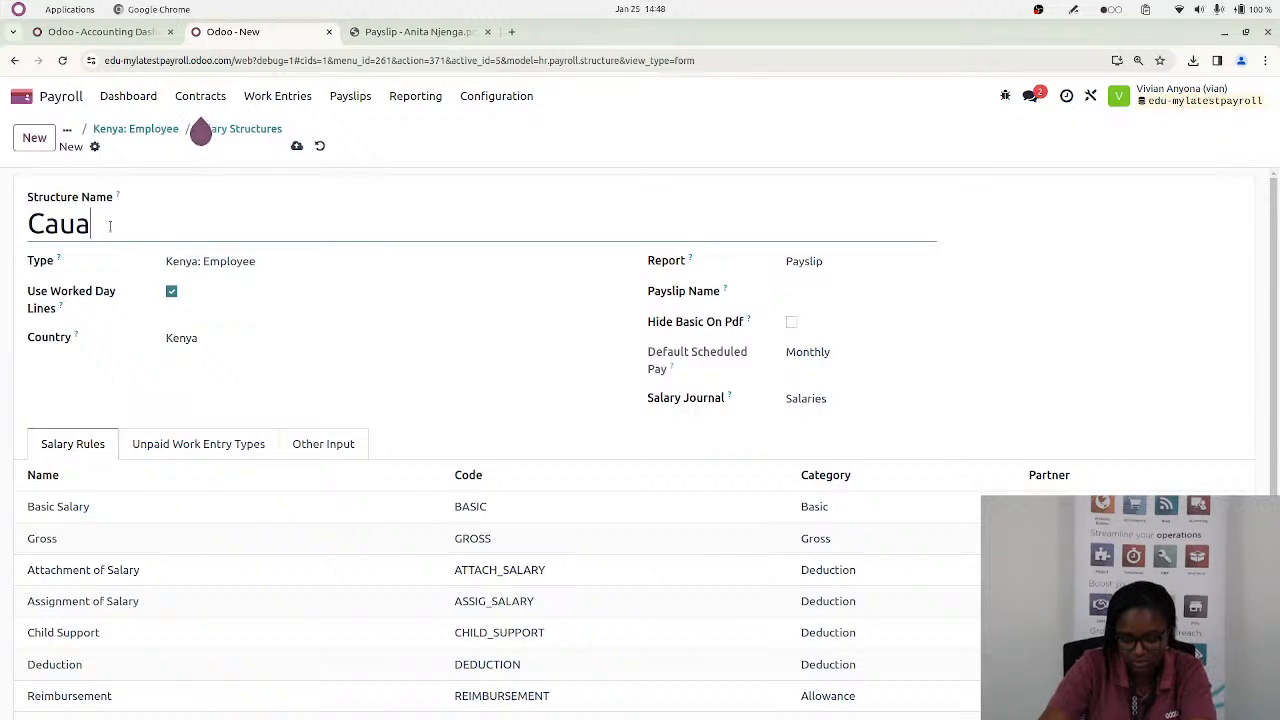
key(BackSpace)
key(BackSpace)
key(BackSpace)
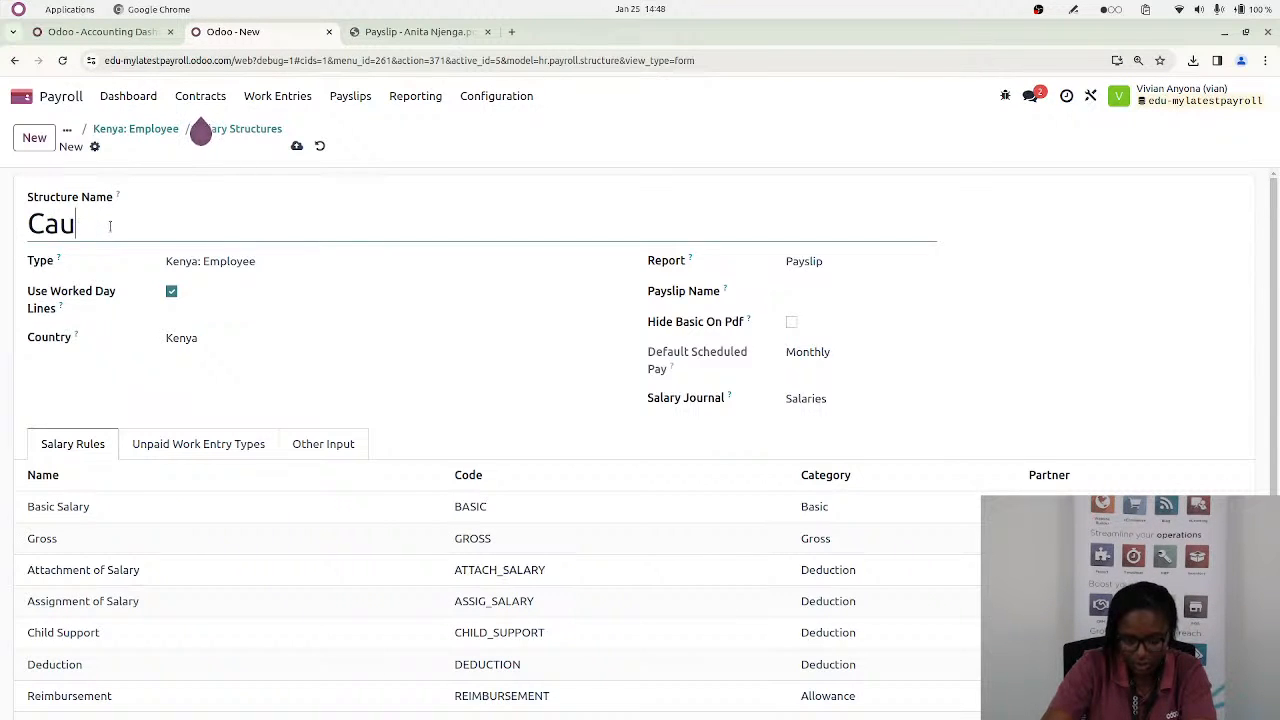
text(sual worker)
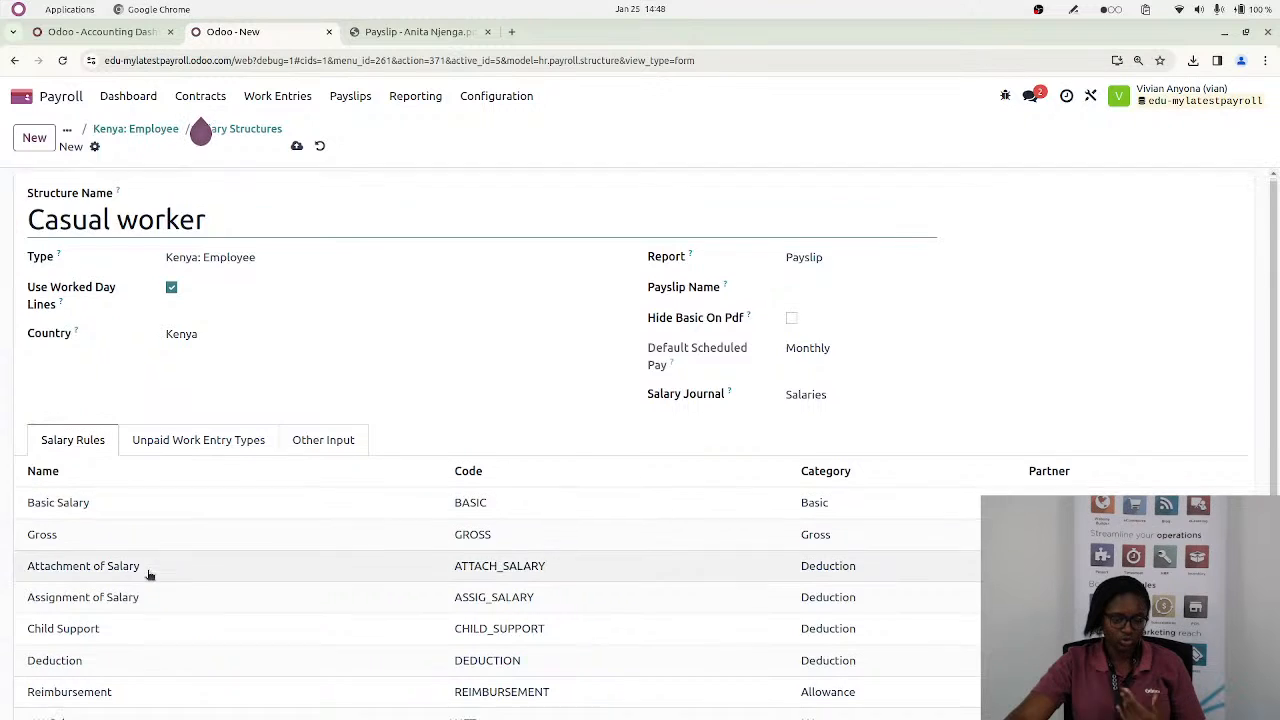
scroll(130, 574, down, 1)
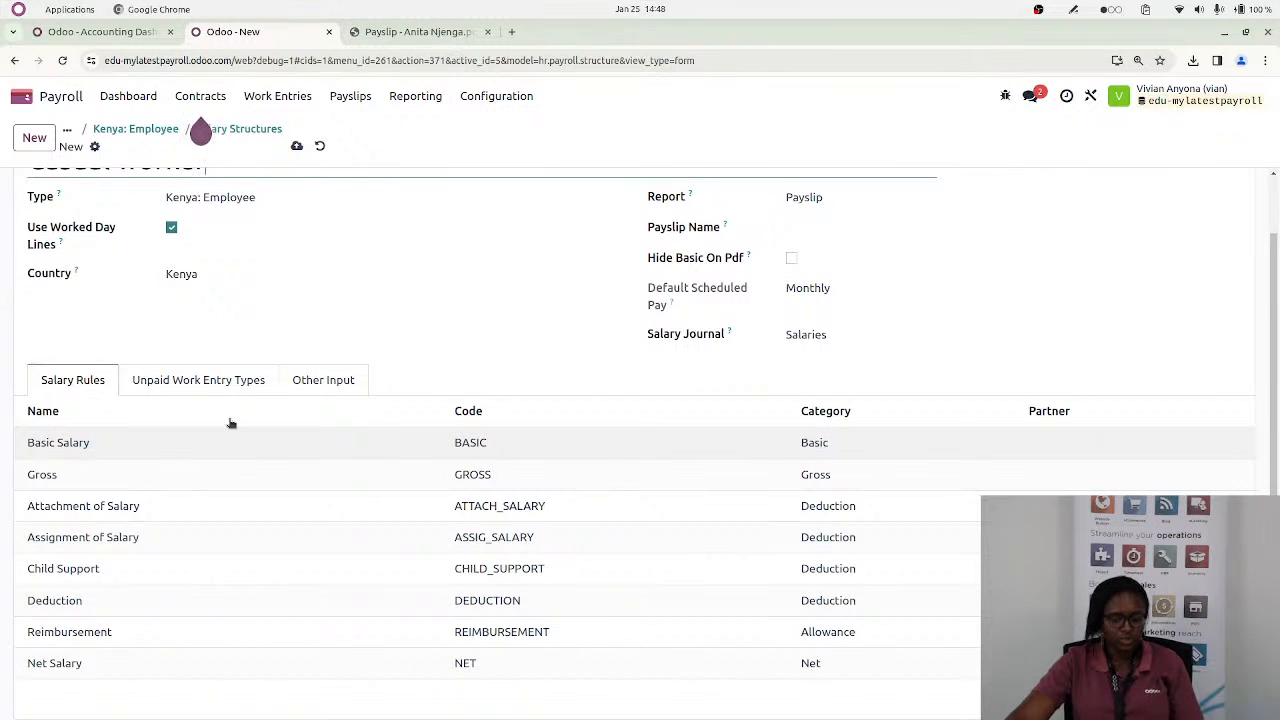
click(297, 146)
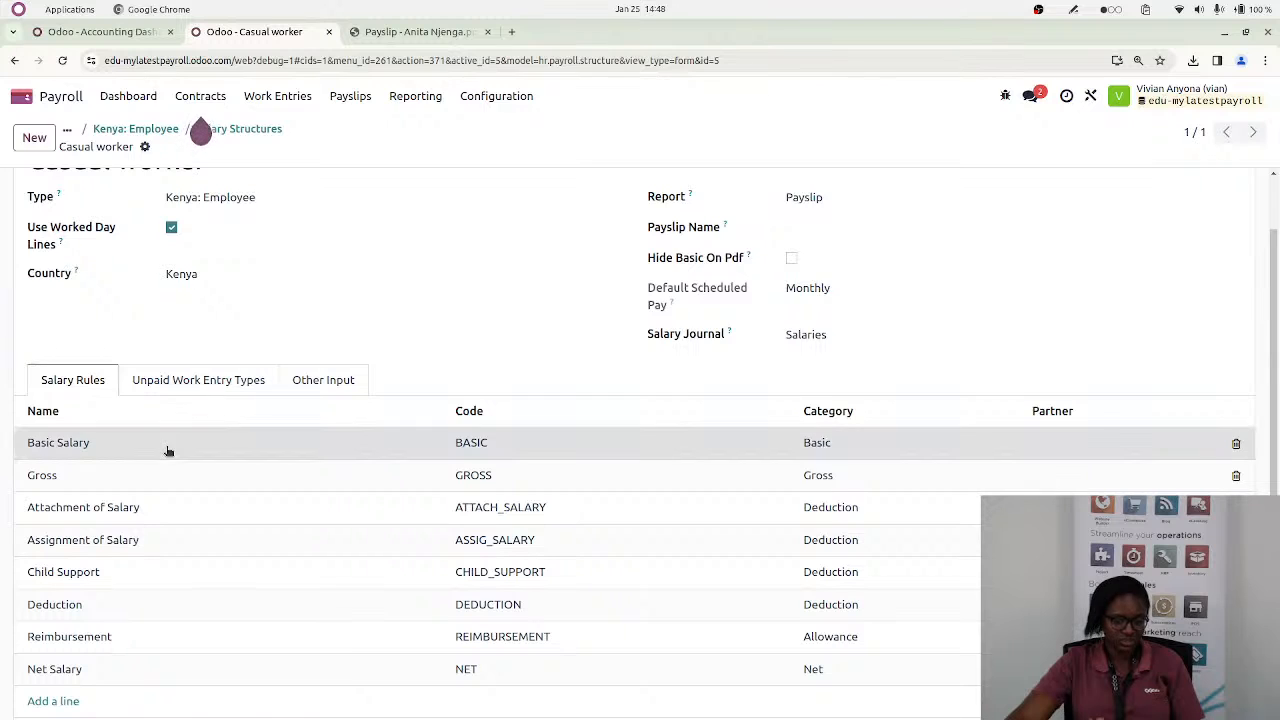
Review the Casual worker structure's Basic Salary rule computation, close it and list the Kenya: Employee salary structures
click(166, 446)
scroll(371, 606, down, 5)
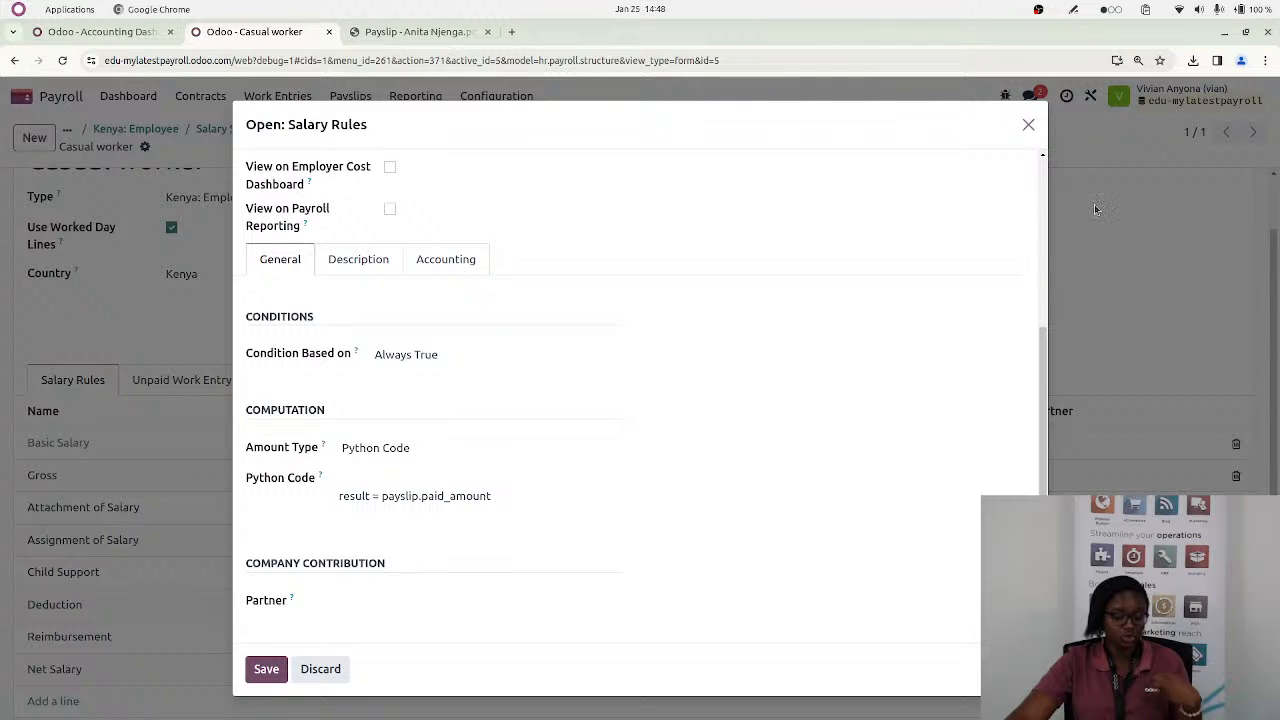
click(1028, 124)
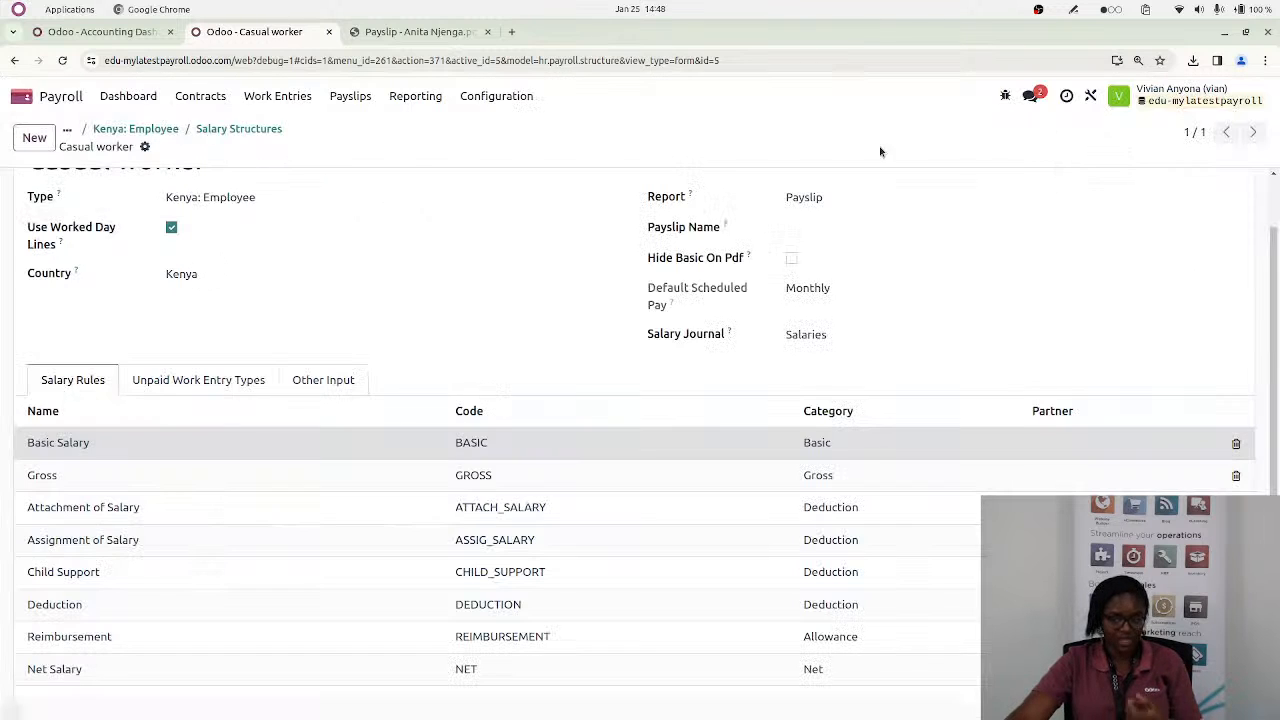
click(138, 129)
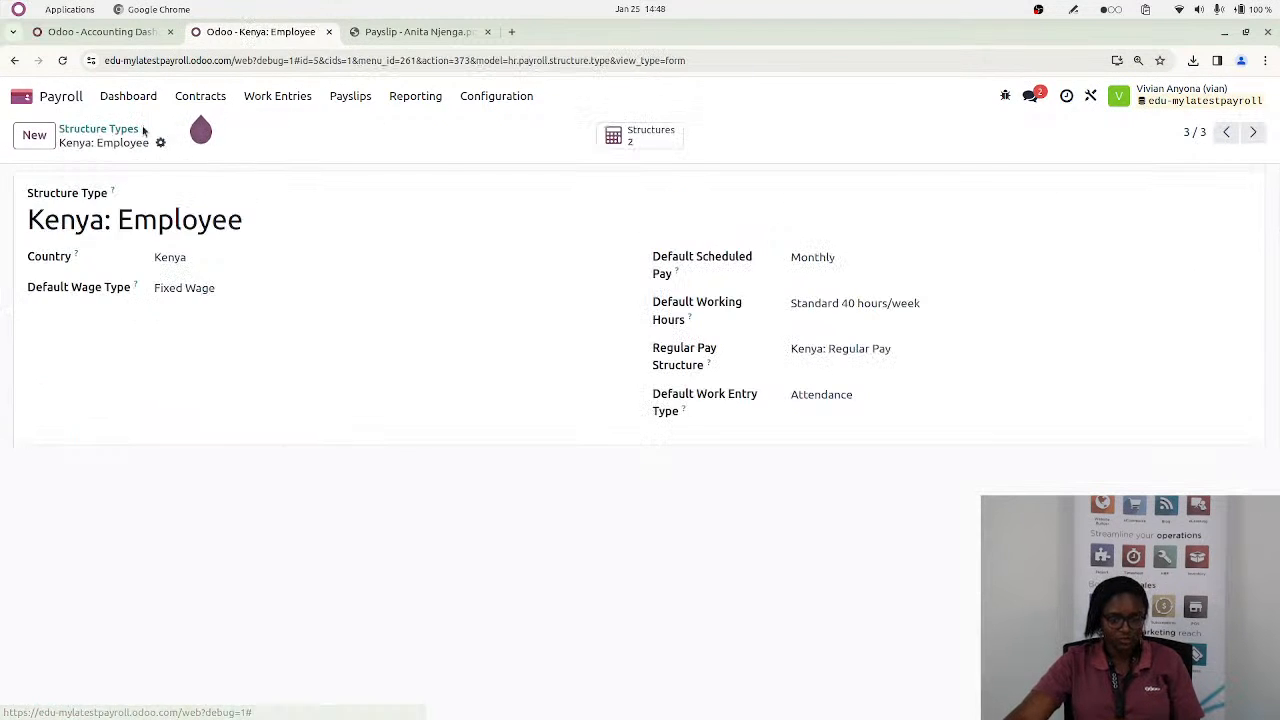
click(638, 138)
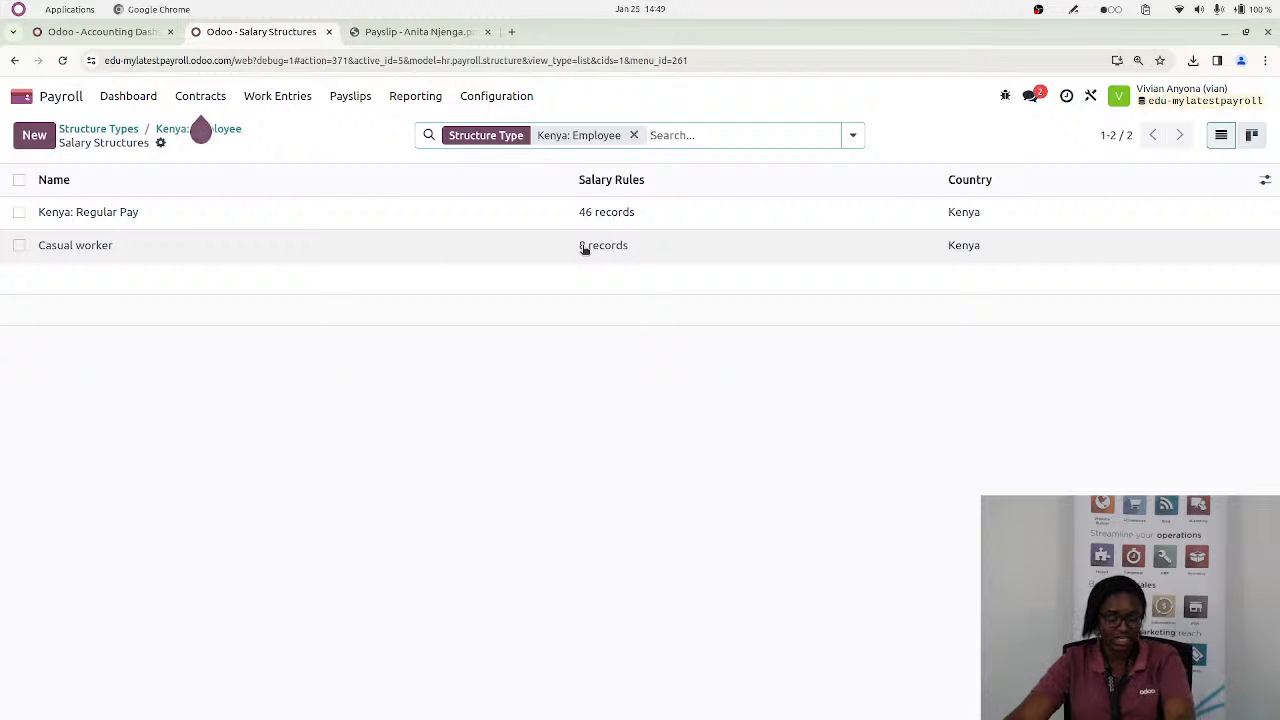
Switch to the Kenyan Payroll pad and enlarge it to read the question on statutory deductions for casuals paid twice monthly
key(alt)
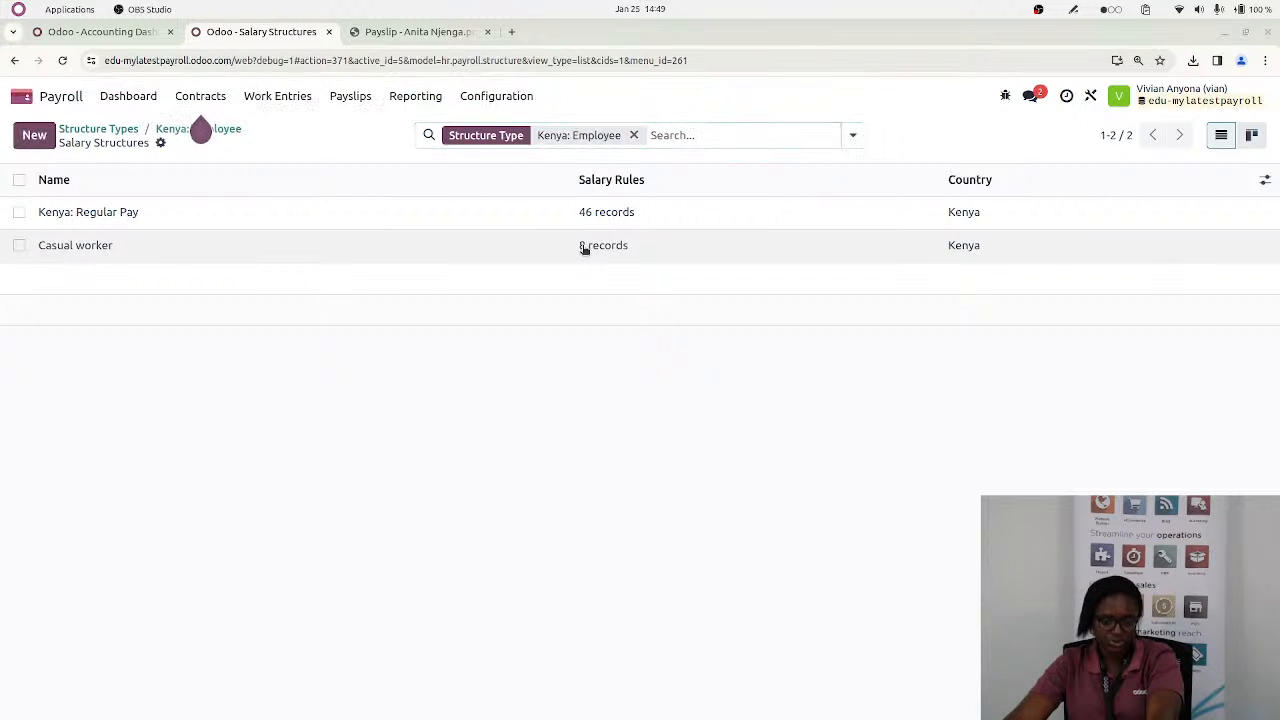
key(alt+Tab)
key(alt+Tab)
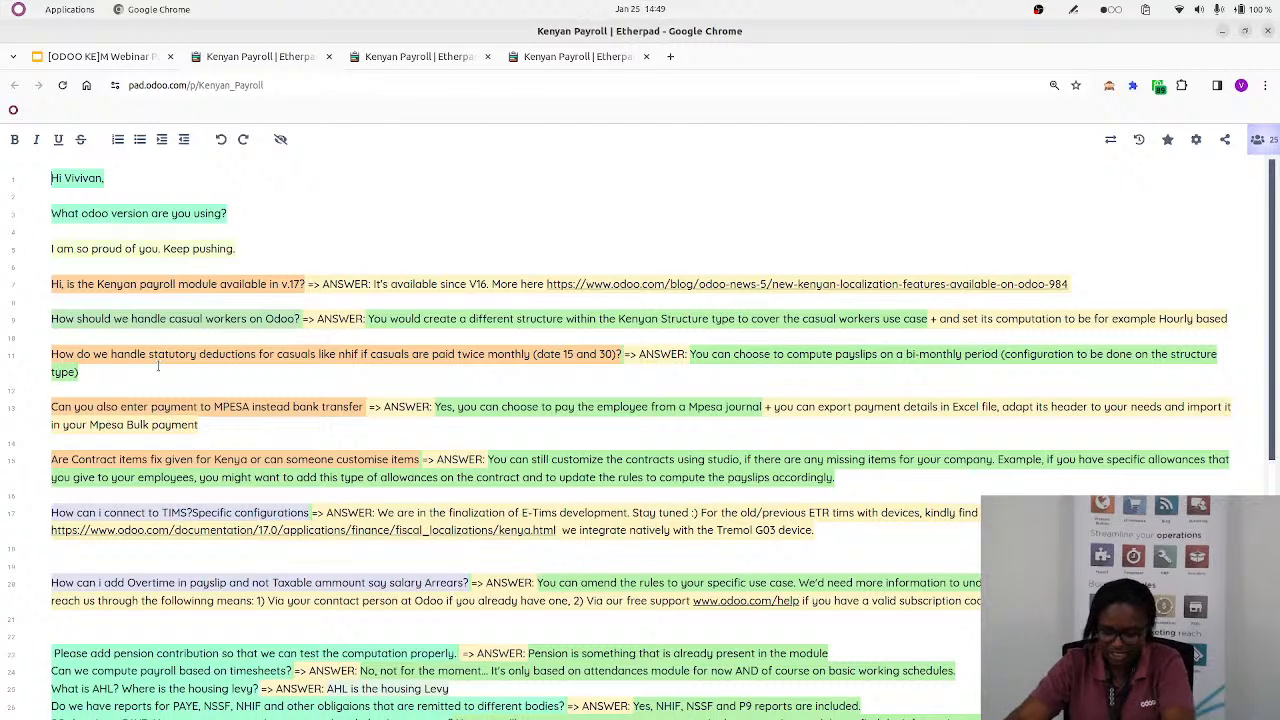
key(ctrl+plus)
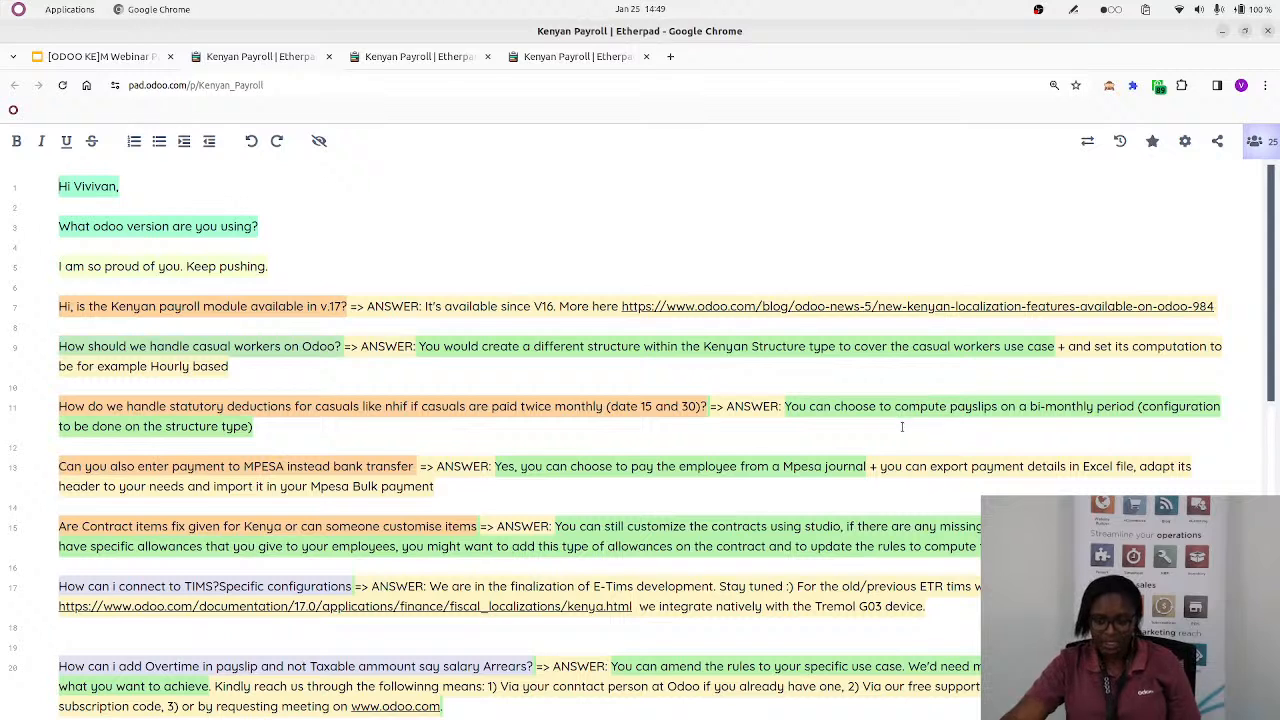
Switch back to Odoo and open the Casual worker structure to check its default scheduled pay
key(alt+Tab)
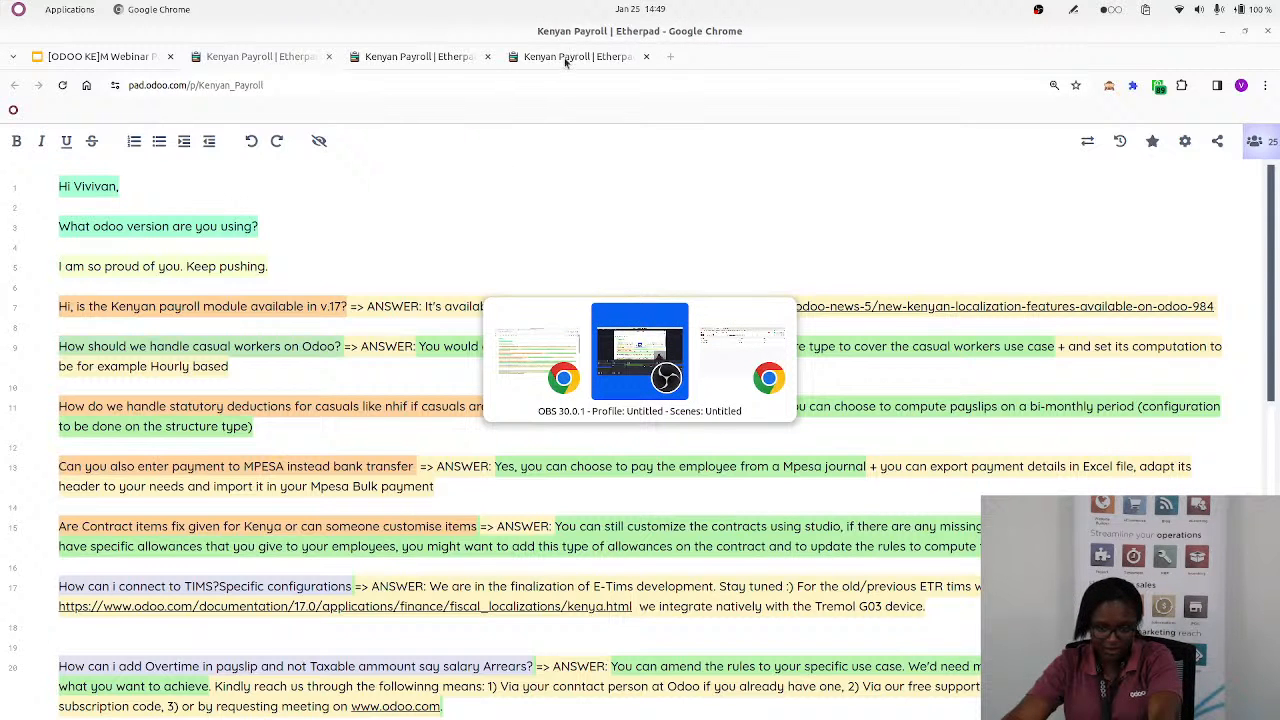
key(alt+Tab)
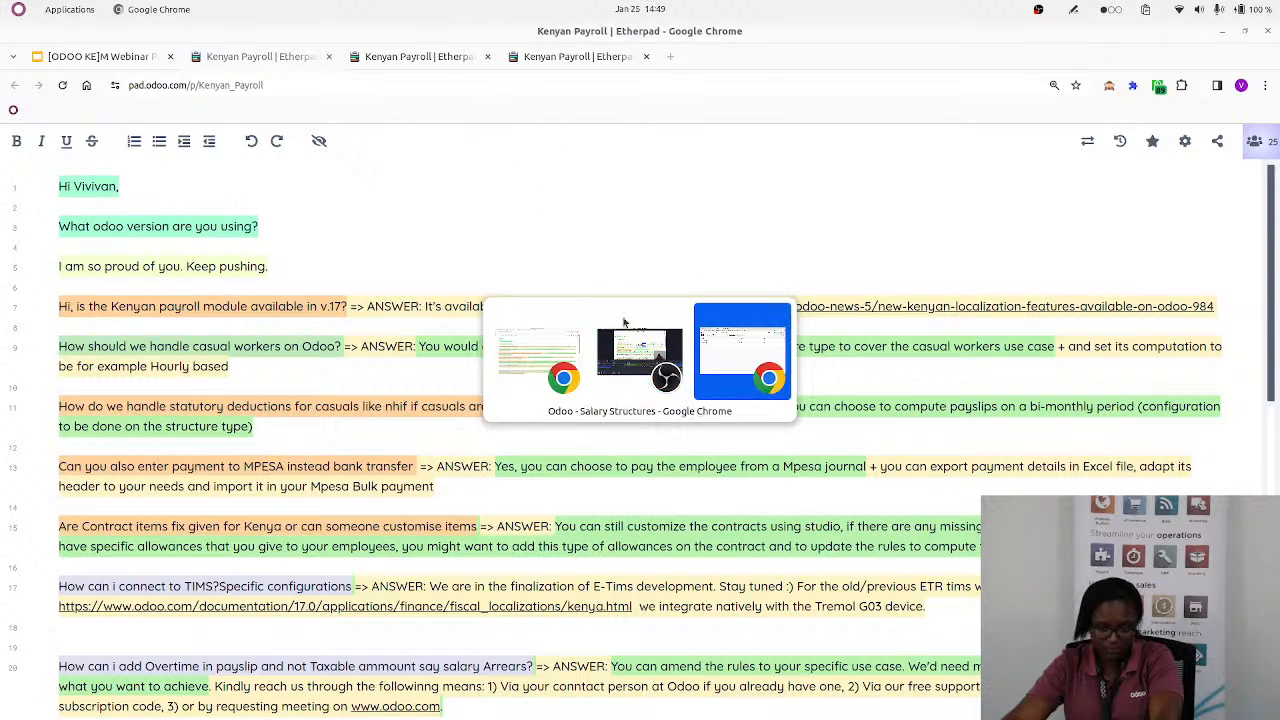
click(725, 368)
click(168, 248)
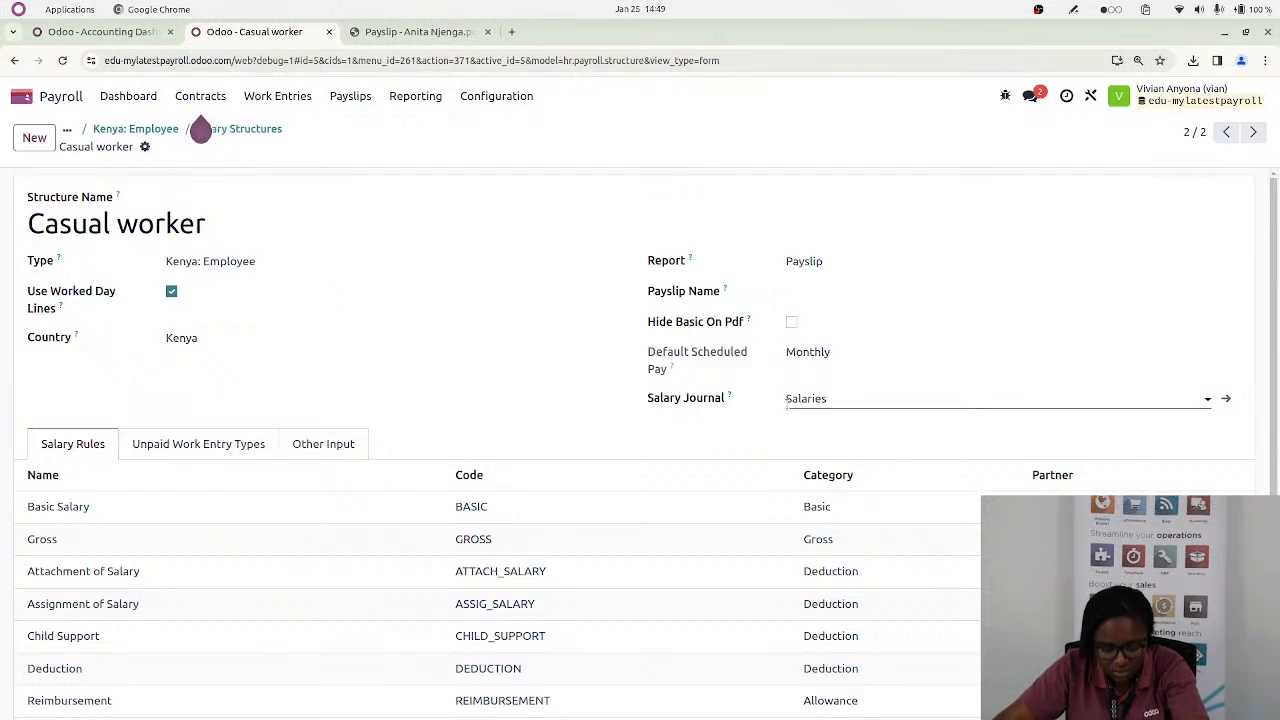
key(alt+Tab)
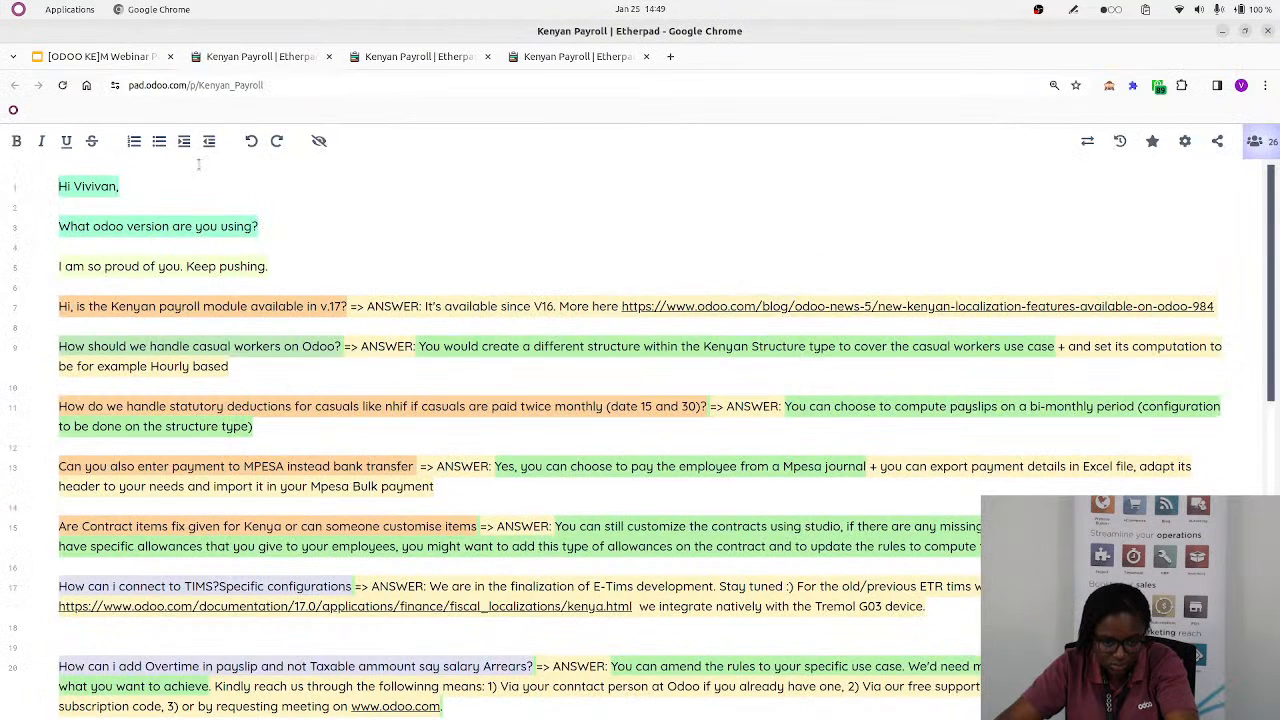
key(alt+Tab)
Return to the Kenya: Employee structure type, inspect its Default Scheduled Pay options without changing them, and list its salary structures
click(215, 129)
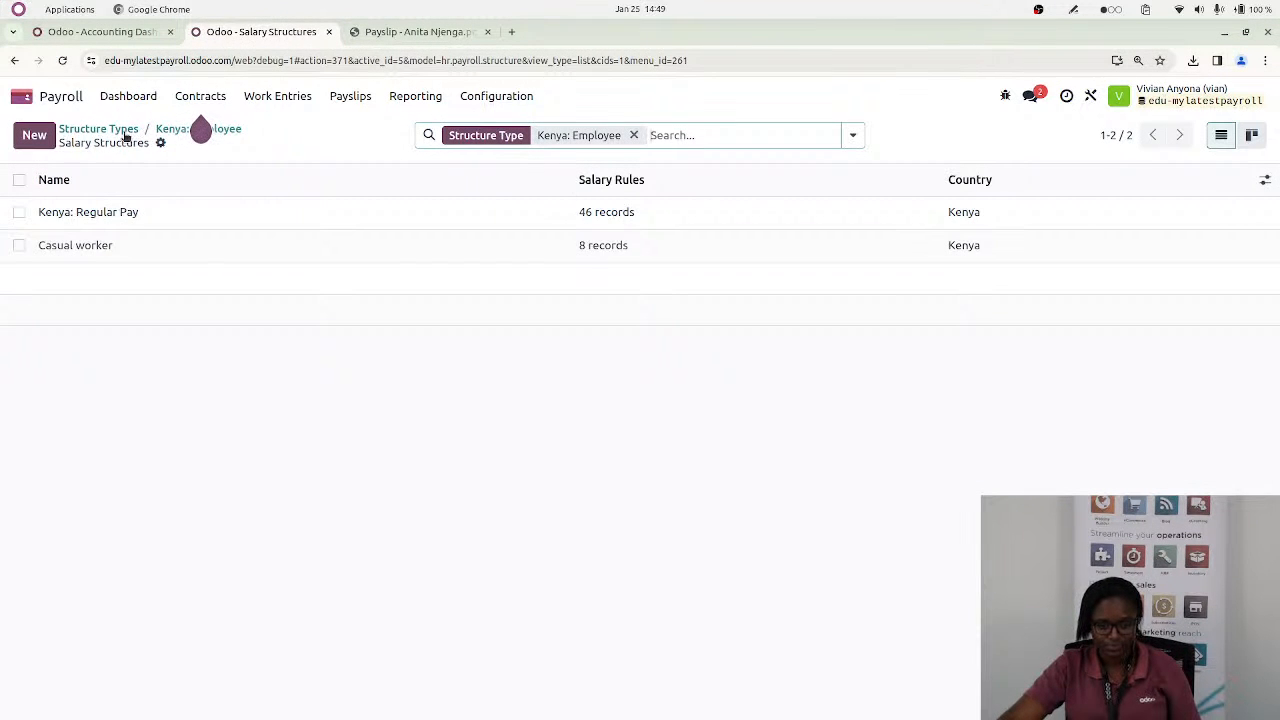
click(200, 129)
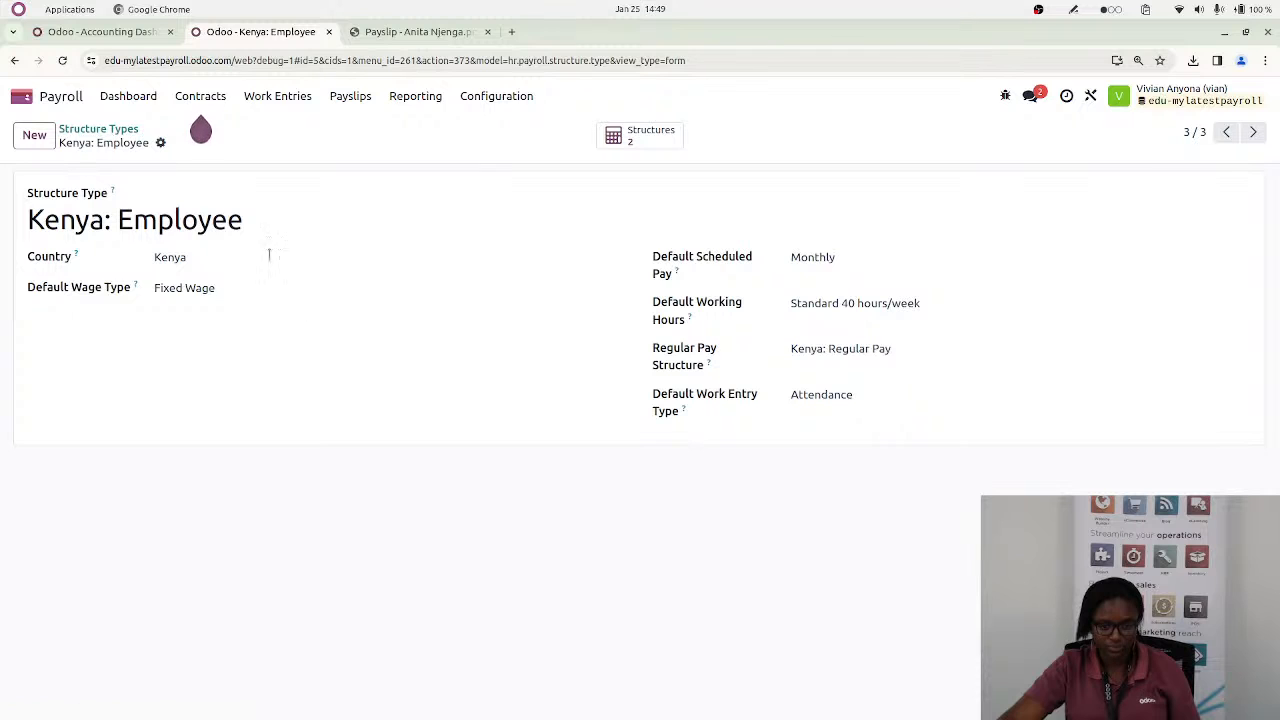
click(843, 258)
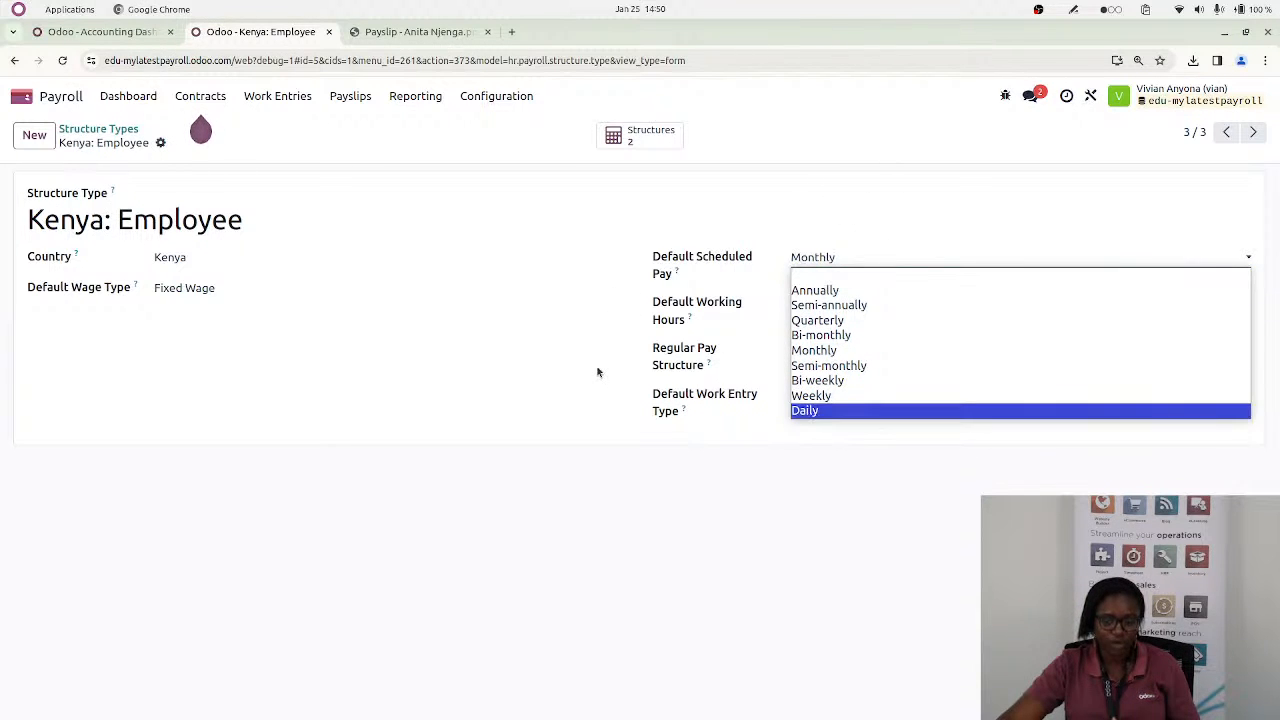
click(680, 154)
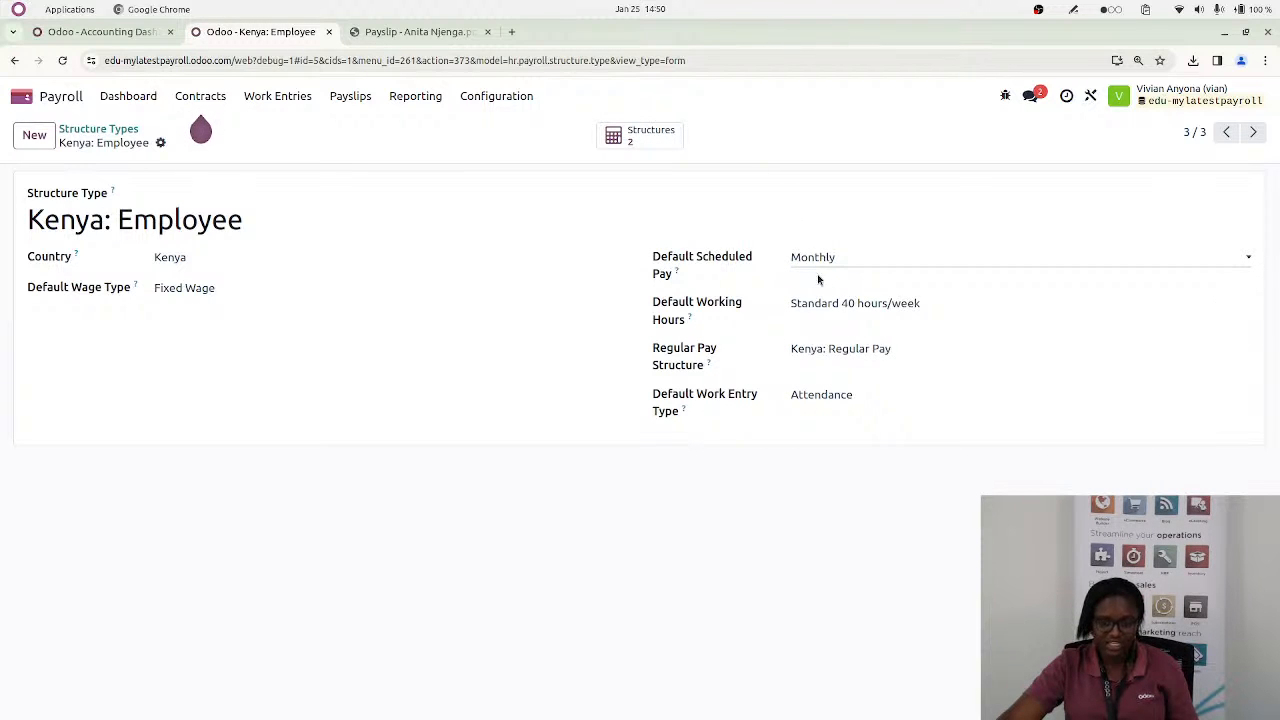
click(637, 145)
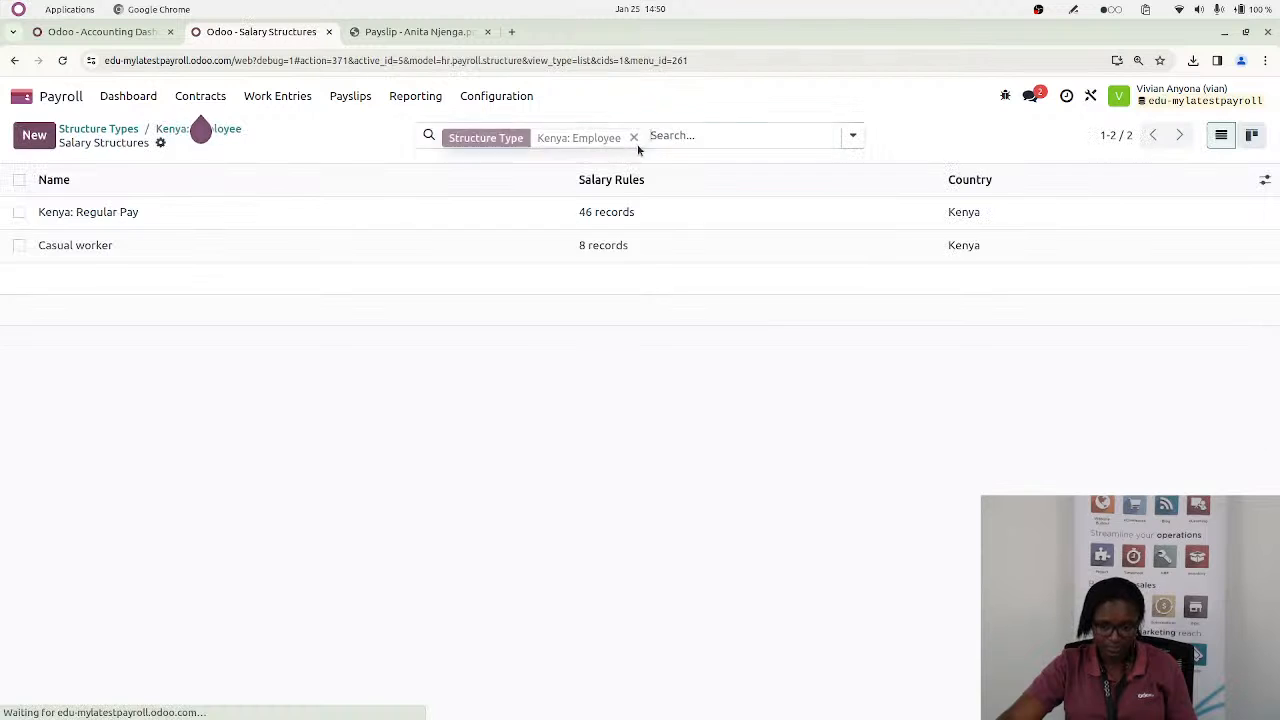
Check the Casual worker structure's default scheduled pay, then inspect the Kenya: Employee type's Default Scheduled Pay options without changing them
click(540, 249)
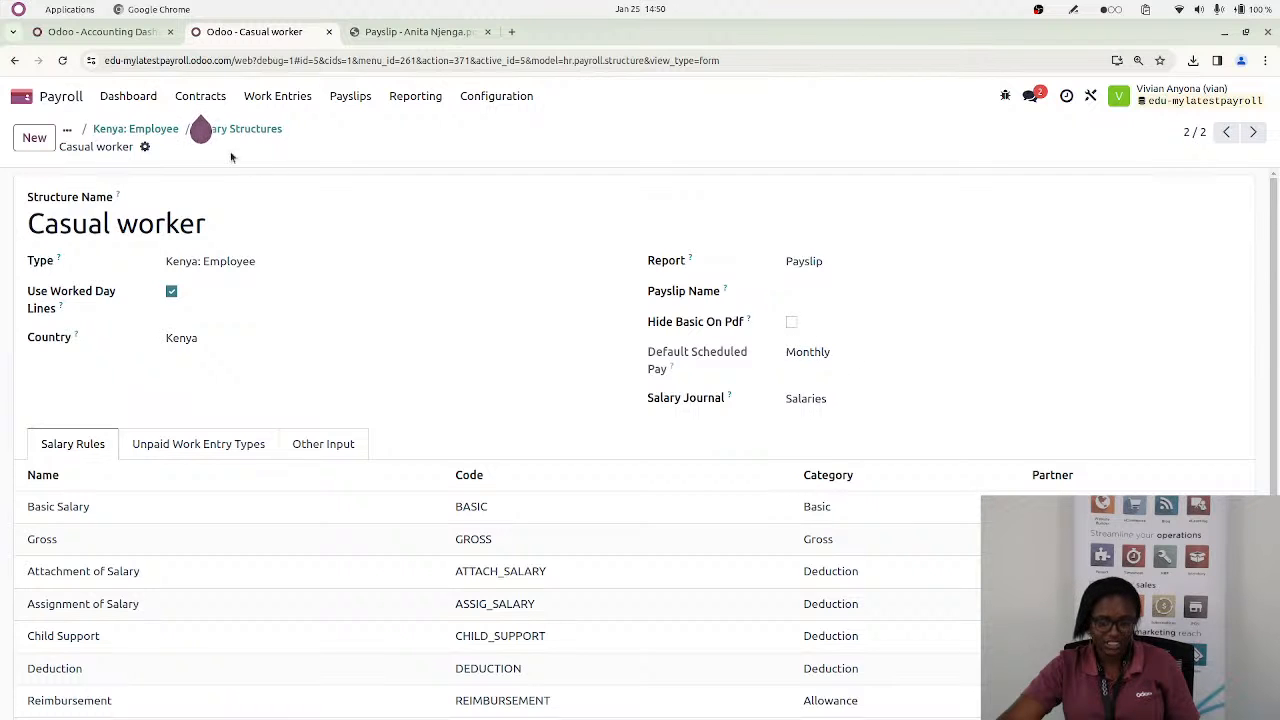
click(135, 129)
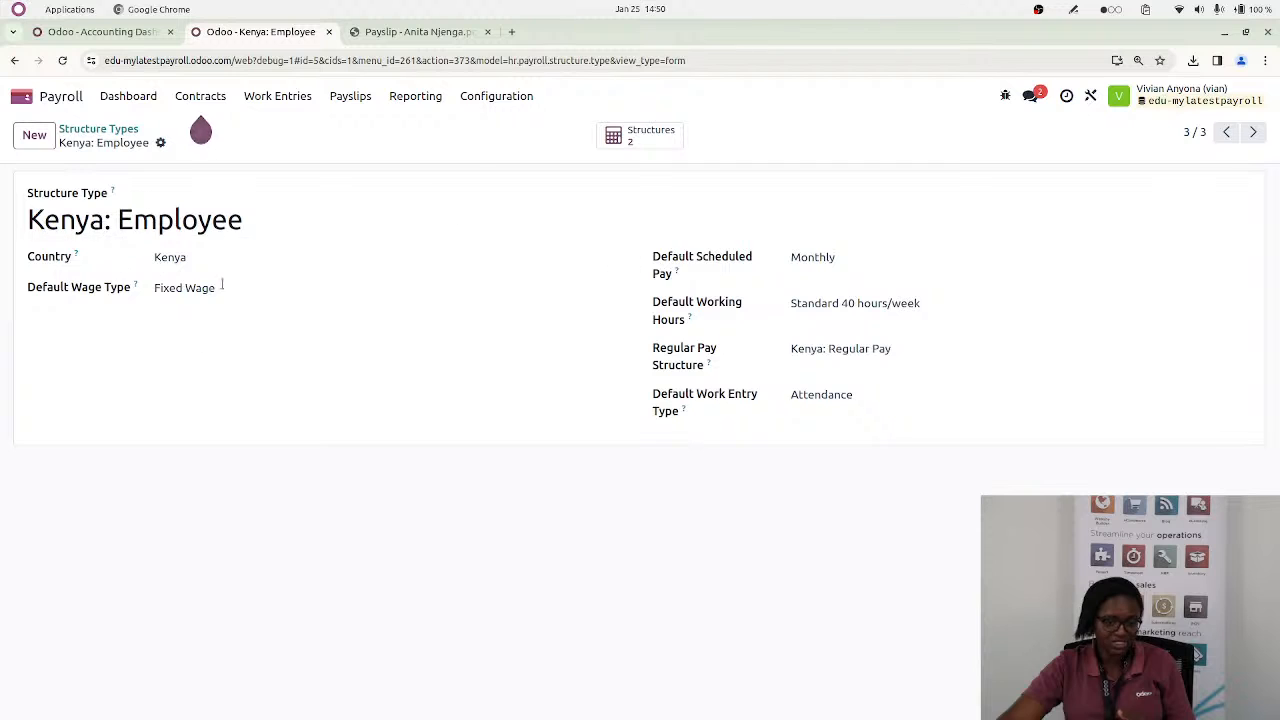
click(812, 258)
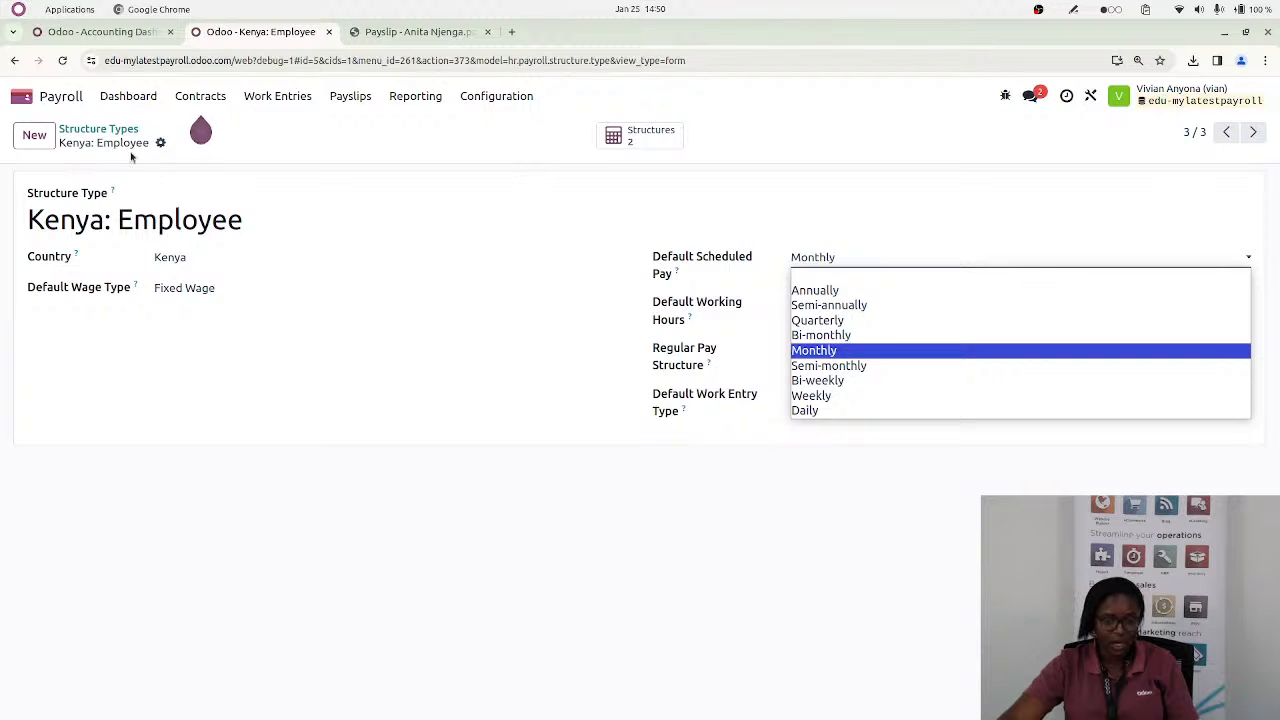
click(95, 133)
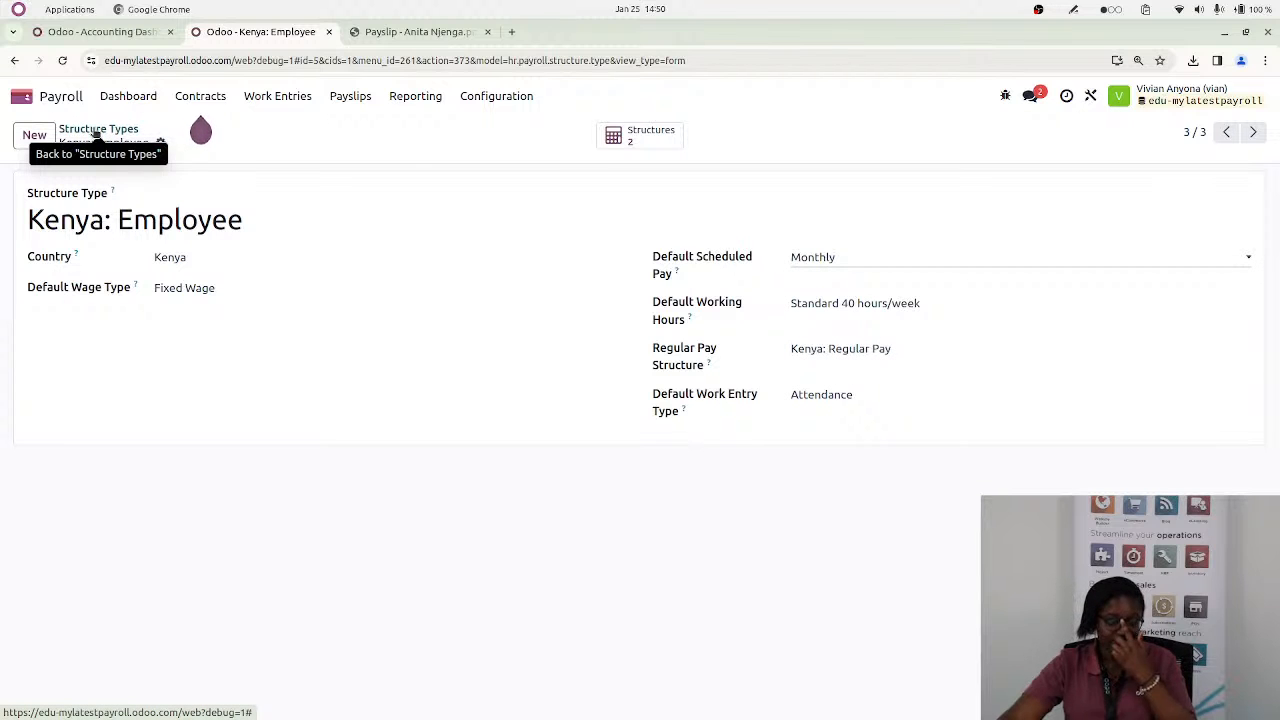
Set the Default Scheduled Pay of the Employee structure type to Bi-monthly and save the record
click(126, 130)
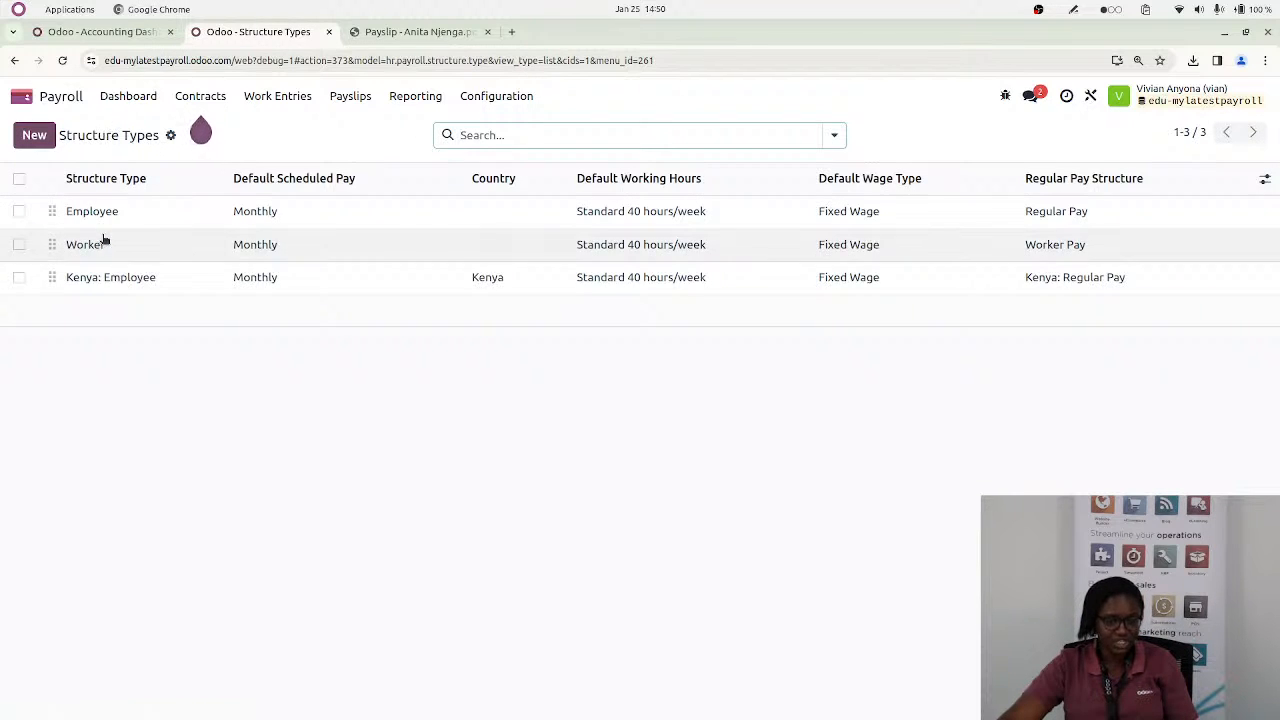
click(131, 213)
click(818, 260)
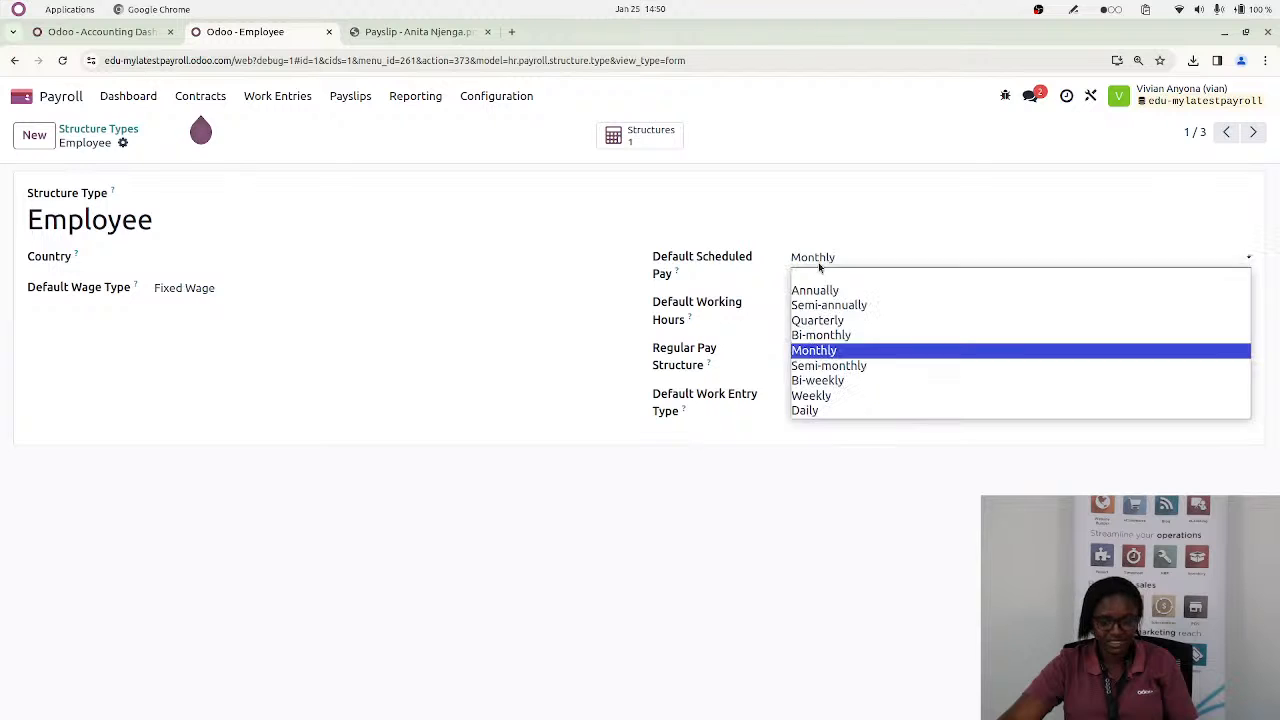
click(827, 336)
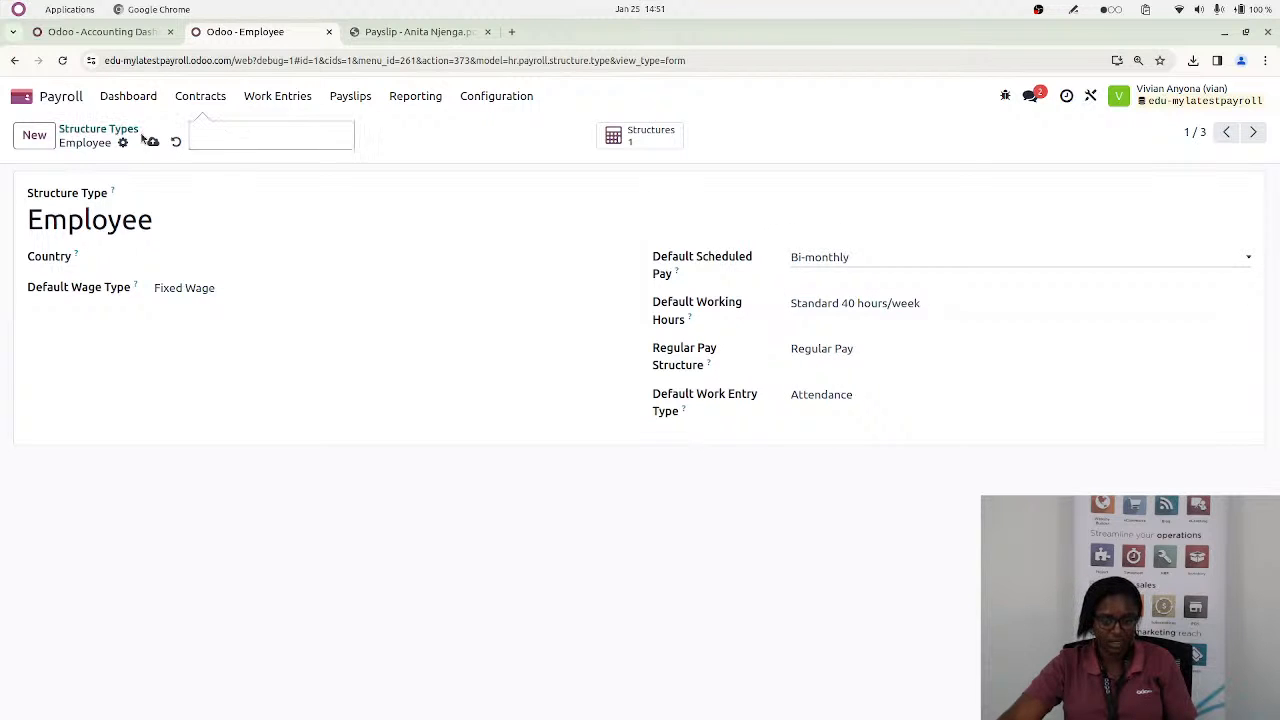
click(153, 142)
Open the Employee type's Regular Pay structure to check its scheduled pay, and switch to the Kenyan Payroll pad for the MPESA payment question
click(620, 145)
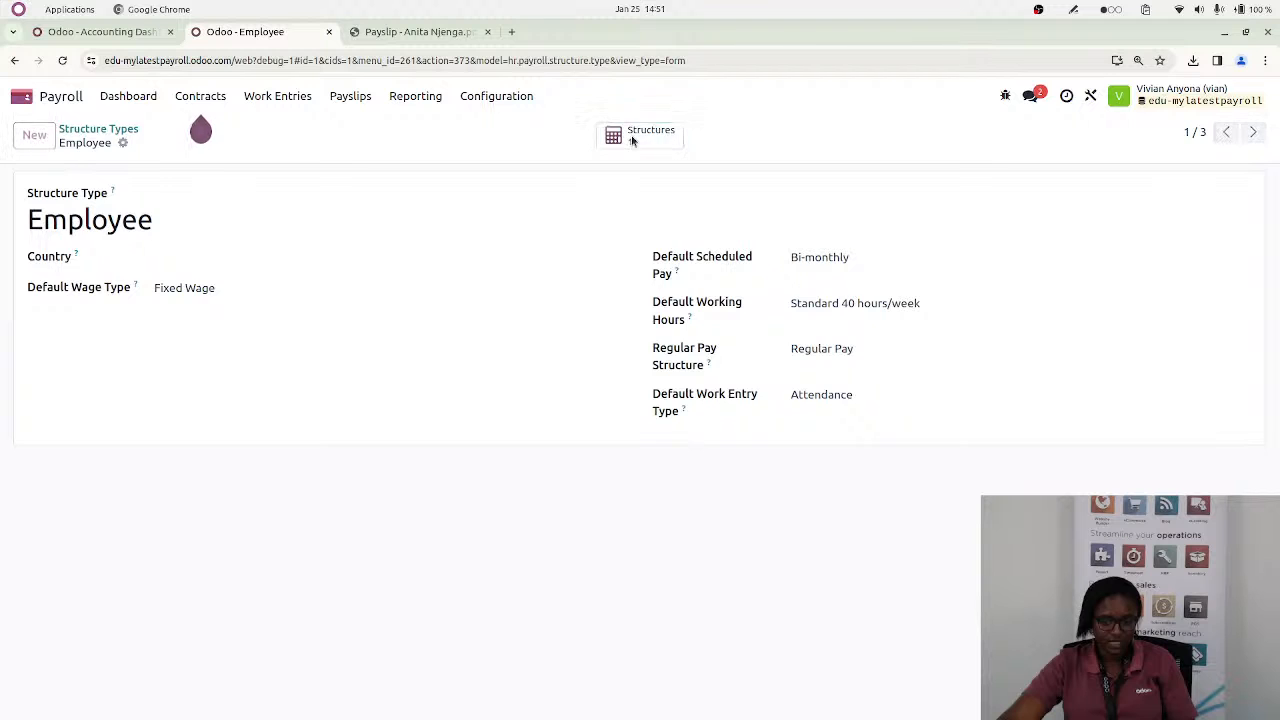
click(395, 221)
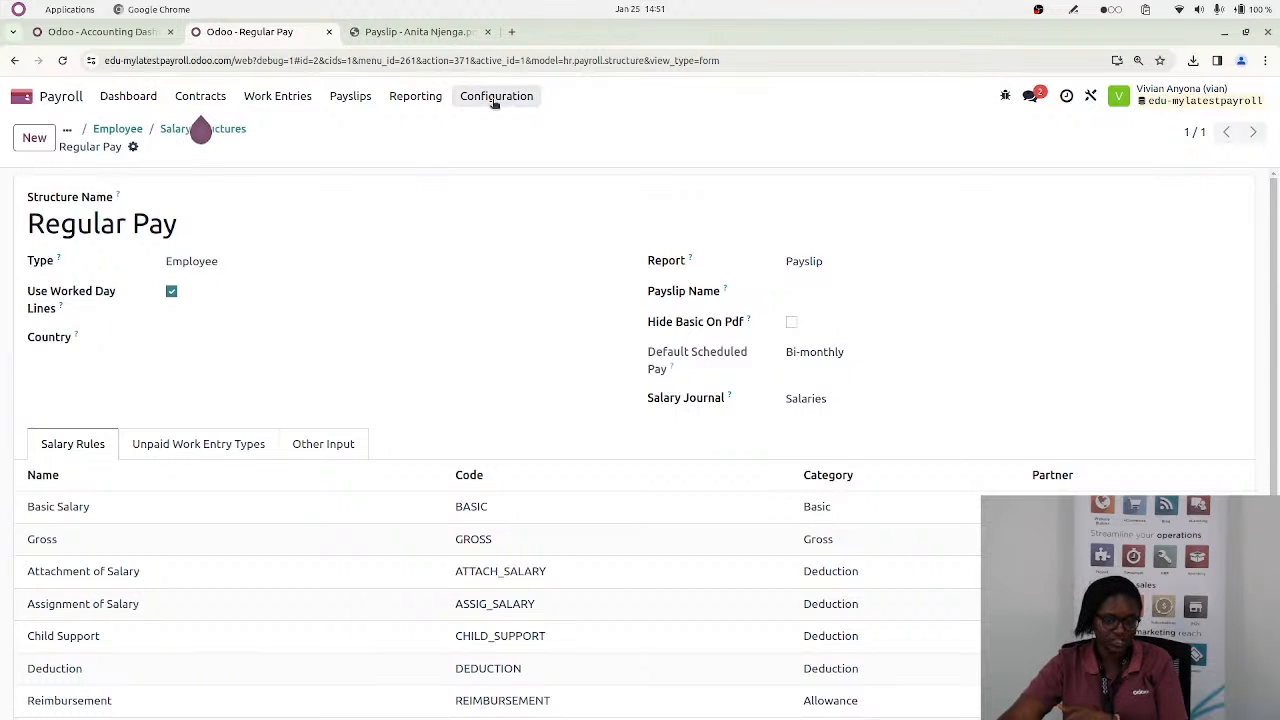
key(alt+Tab)
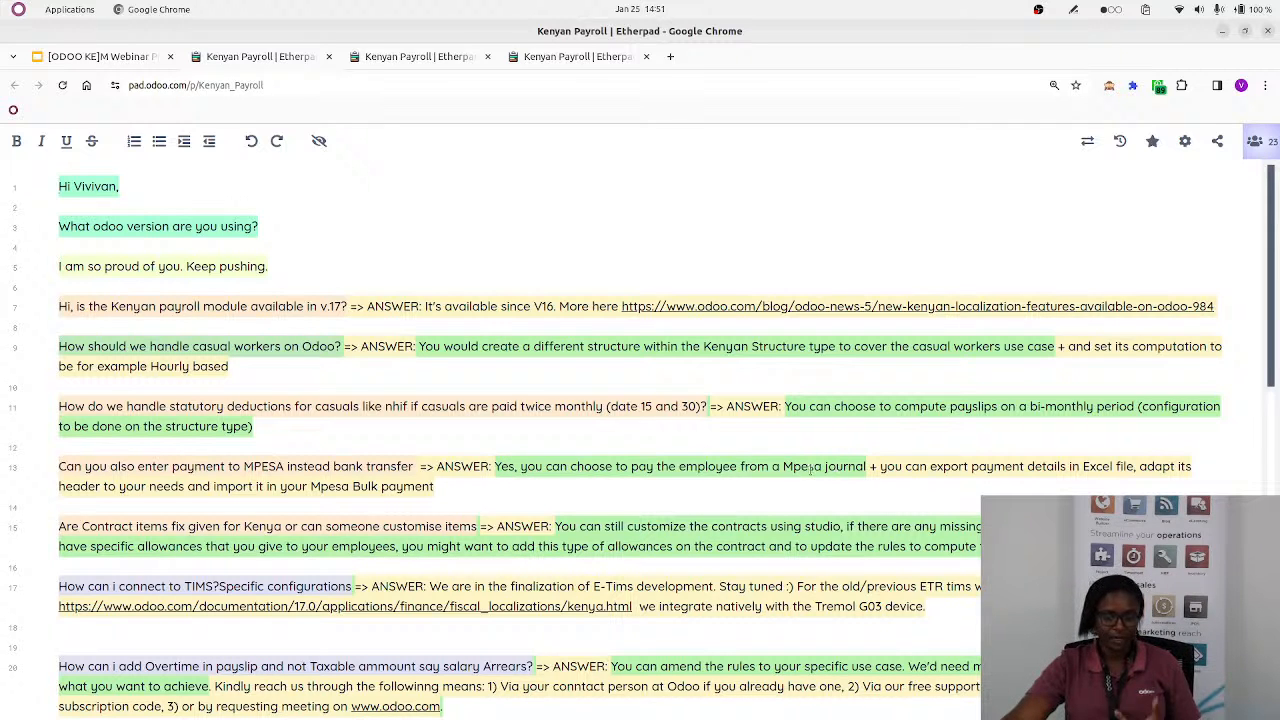
Switch back to Odoo and open the Bank journal's configuration in the Accounting app
key(alt+Tab)
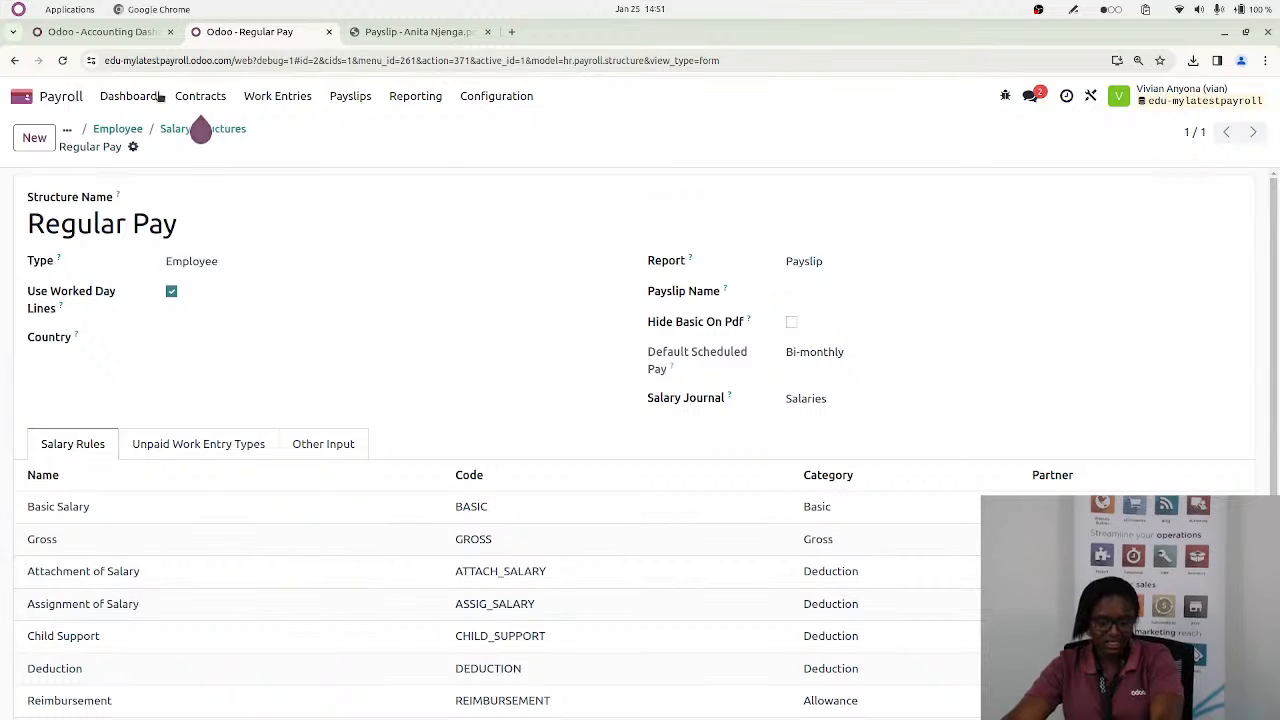
click(20, 97)
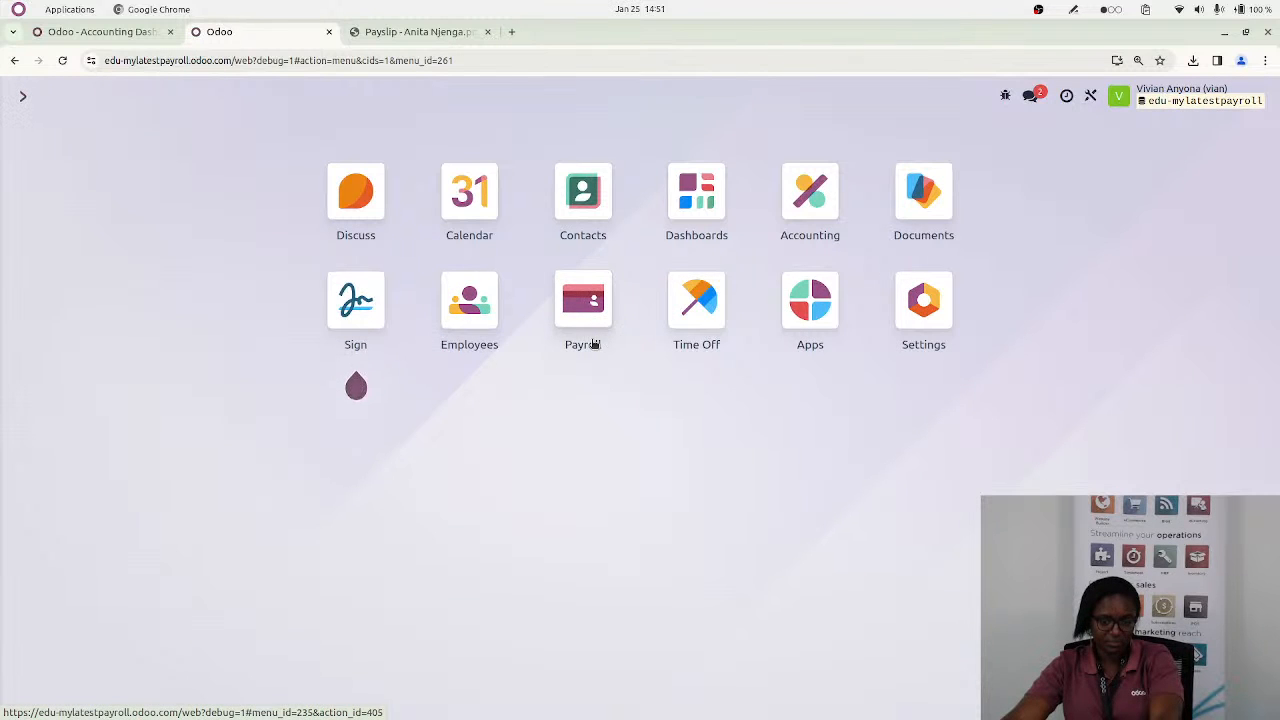
click(810, 190)
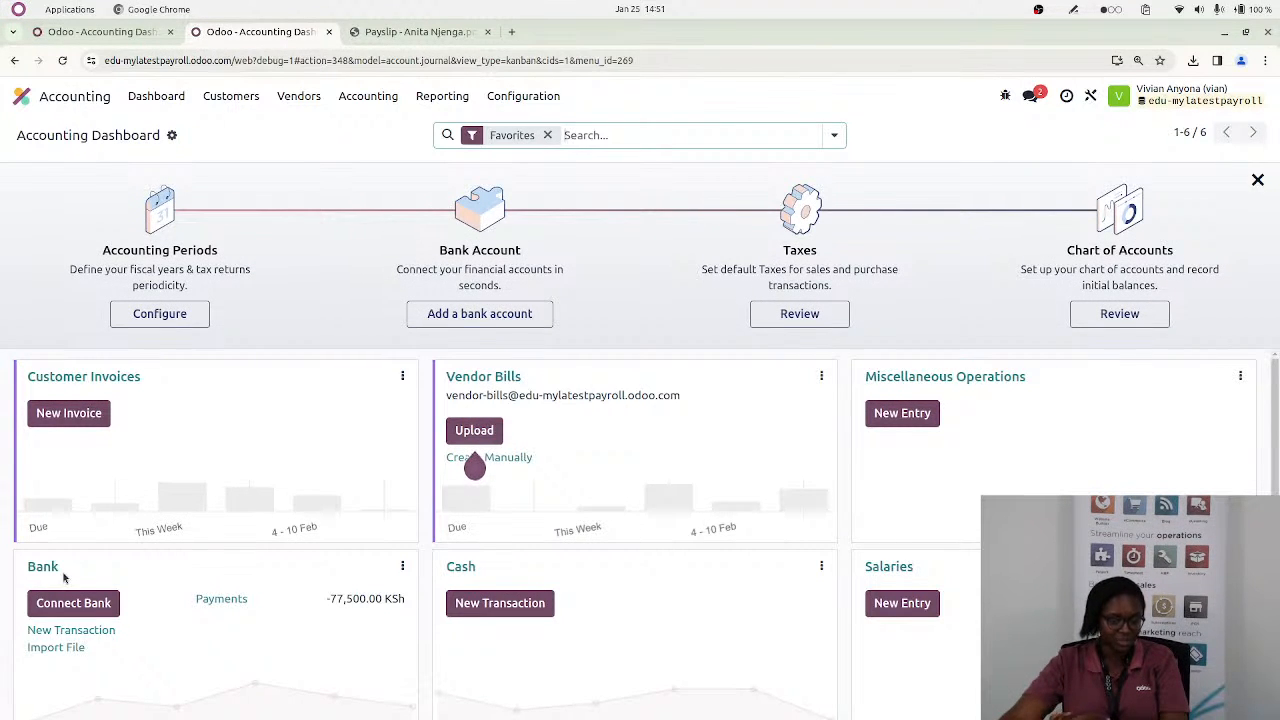
click(402, 566)
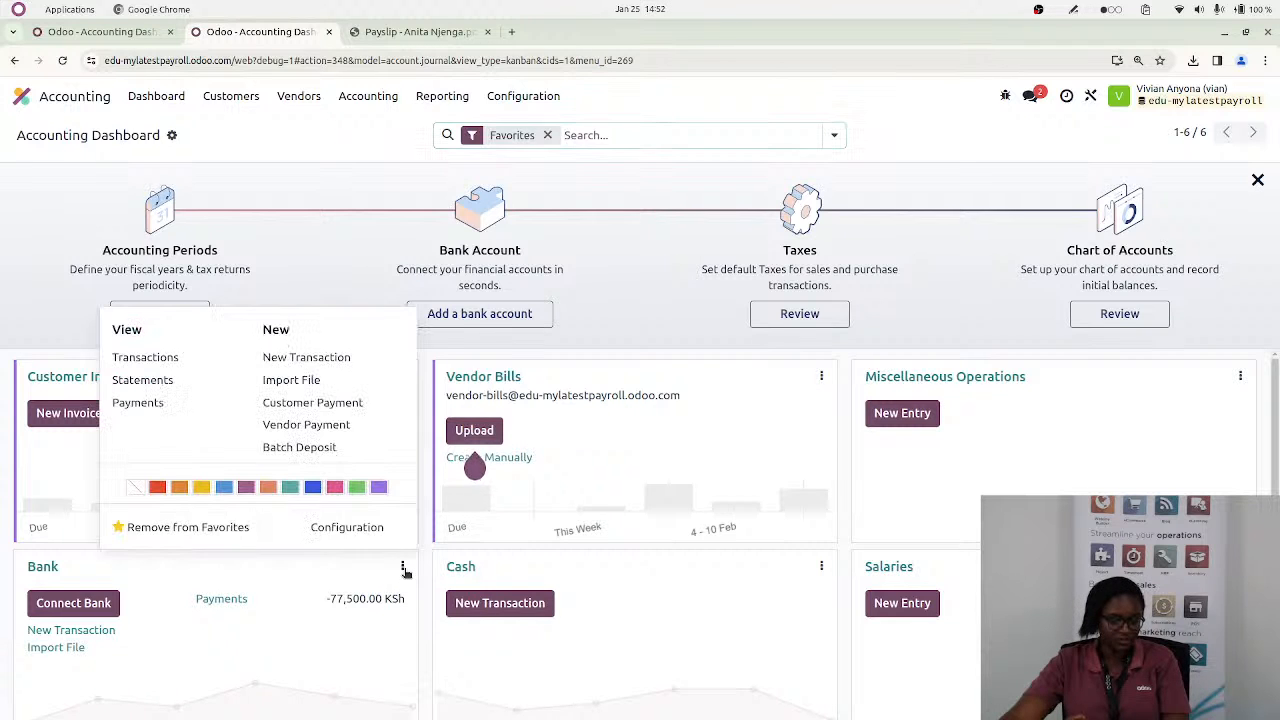
click(341, 528)
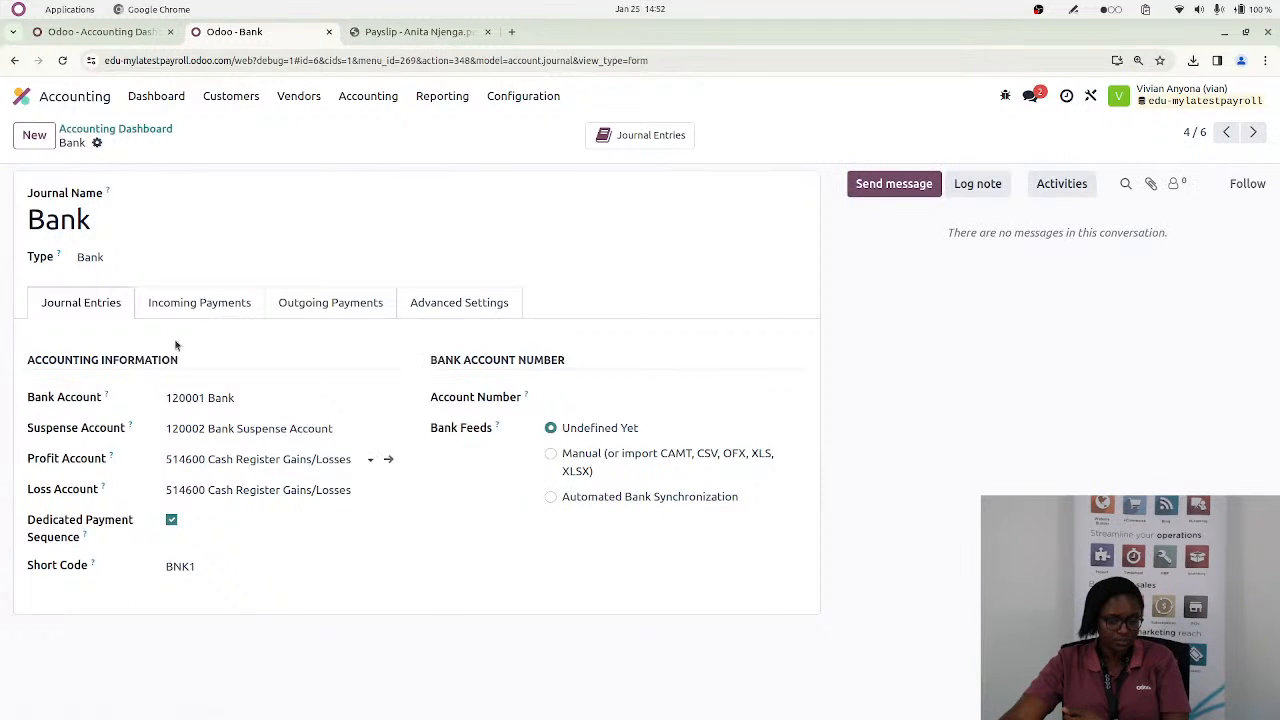
Duplicate the Bank journal, name the copy Mpesa, save it and return to the Accounting Dashboard
click(96, 143)
click(170, 195)
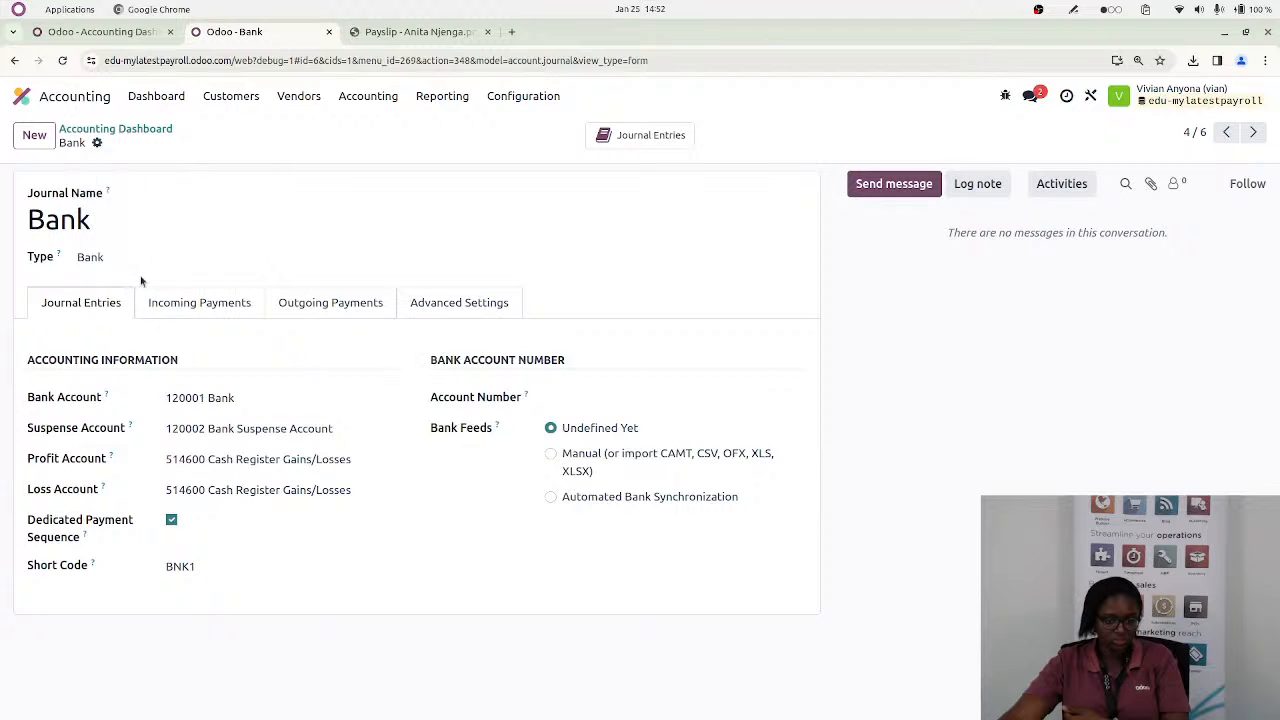
drag(176, 222, 40, 200)
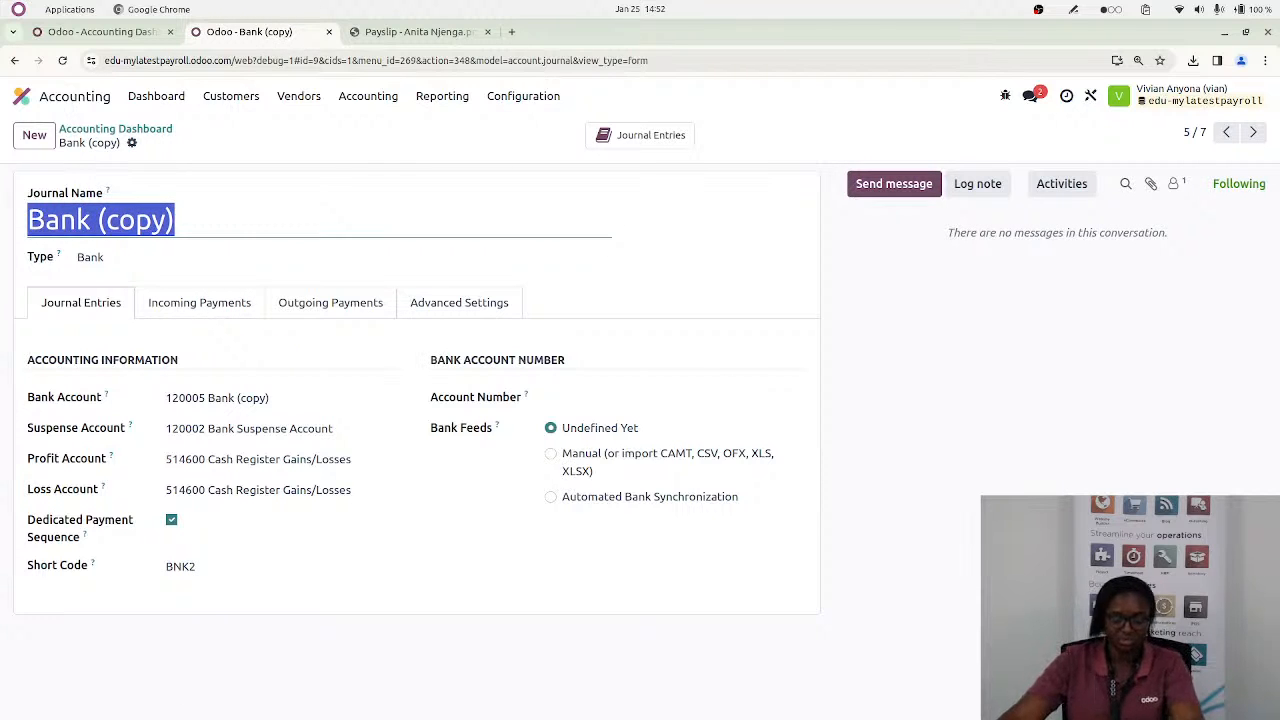
text(Mpesa)
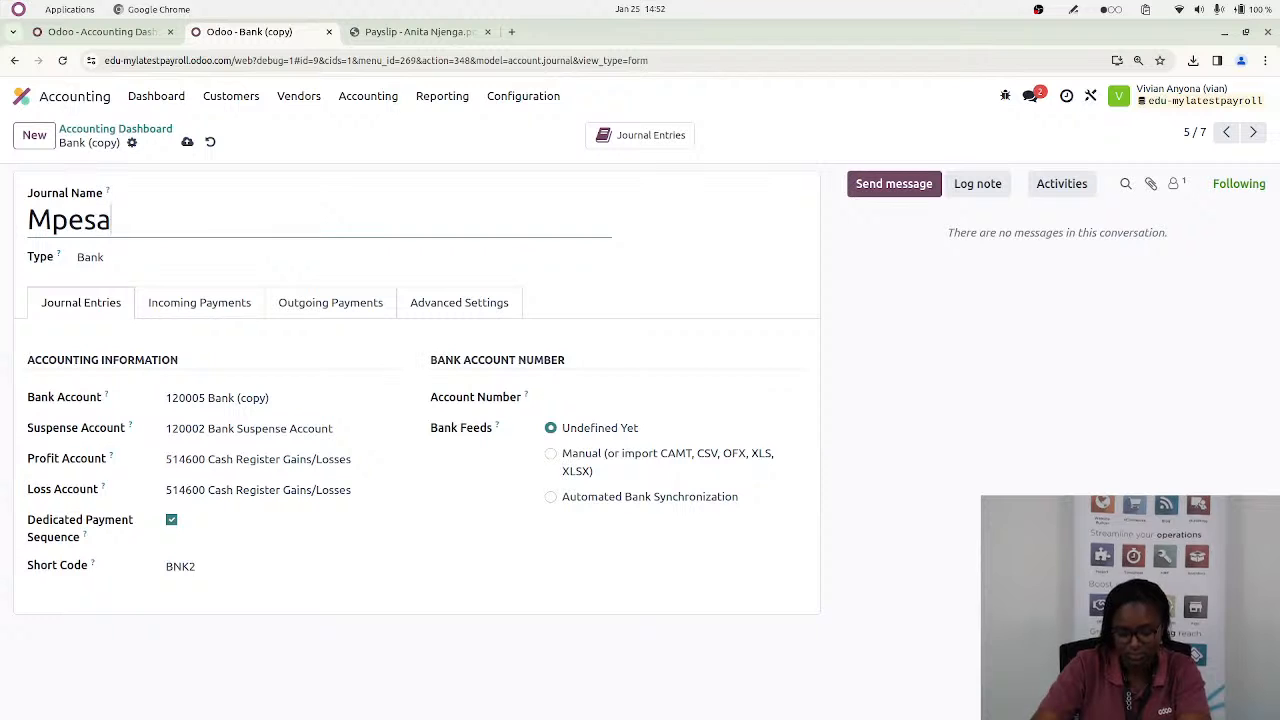
click(187, 142)
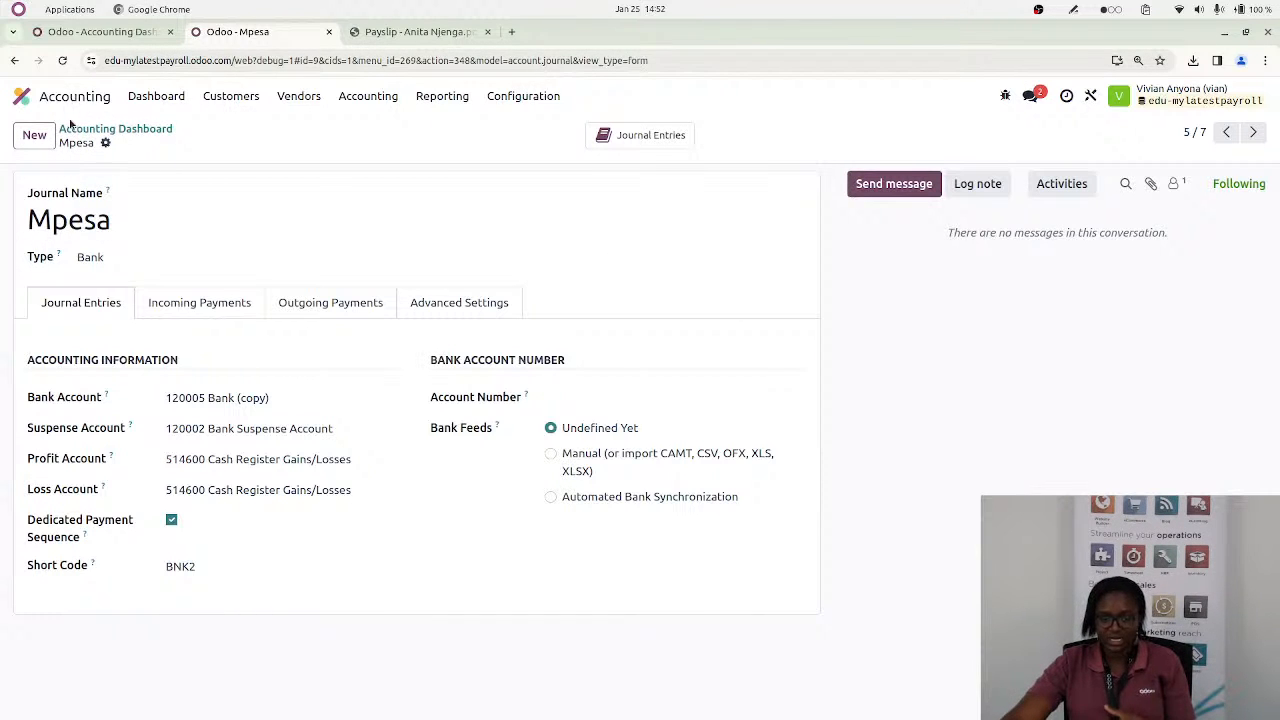
click(85, 130)
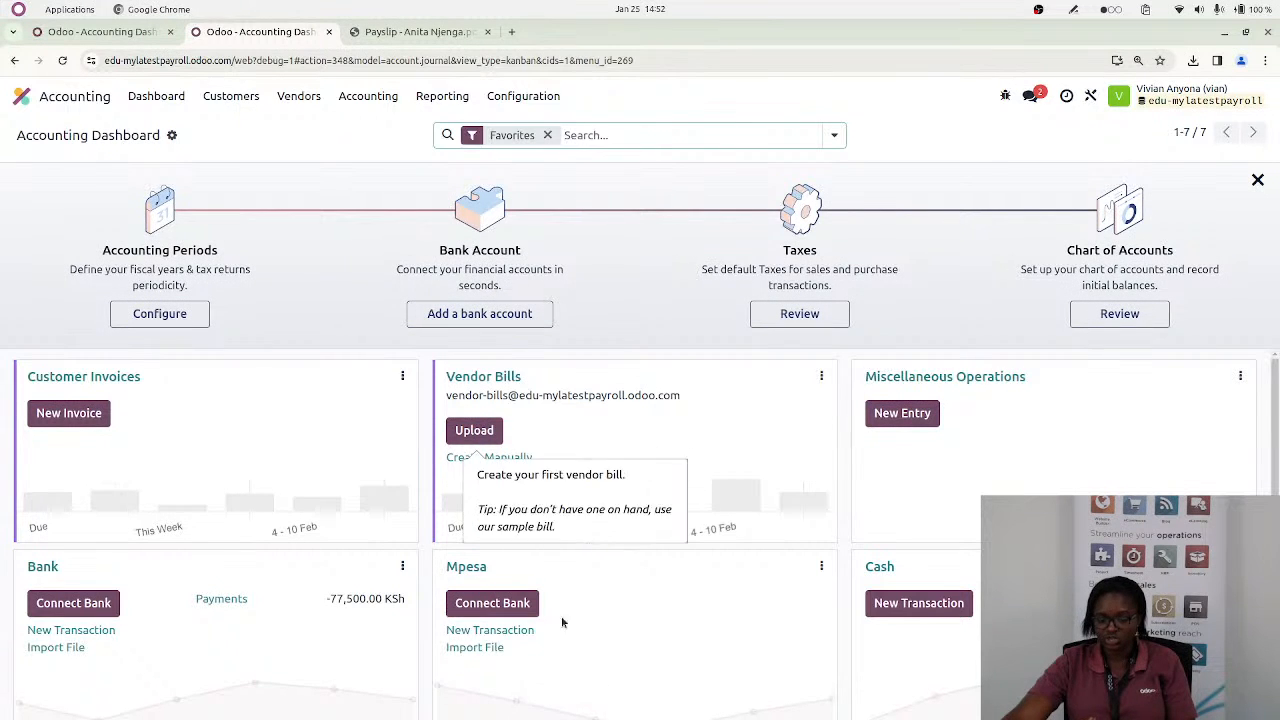
Switch to the Kenyan Payroll pad to read the question on customising contract items, and return to Odoo
key(alt+Tab)
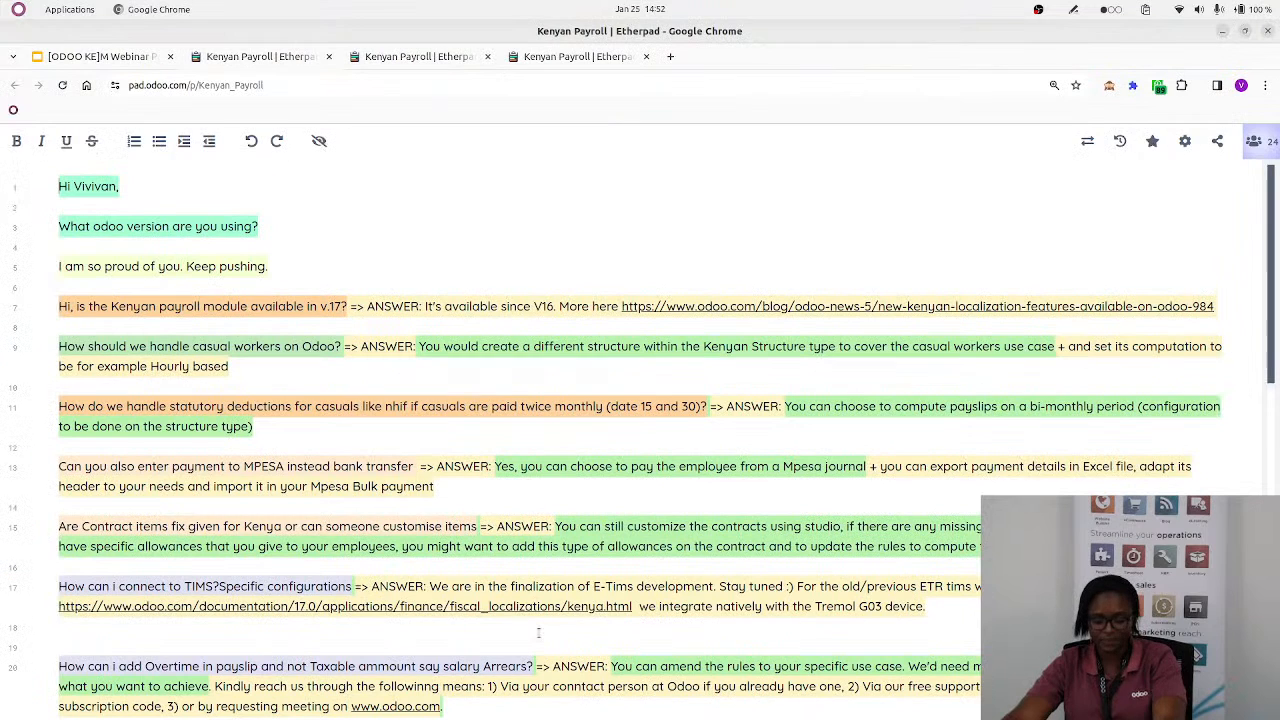
scroll(470, 522, down, 3)
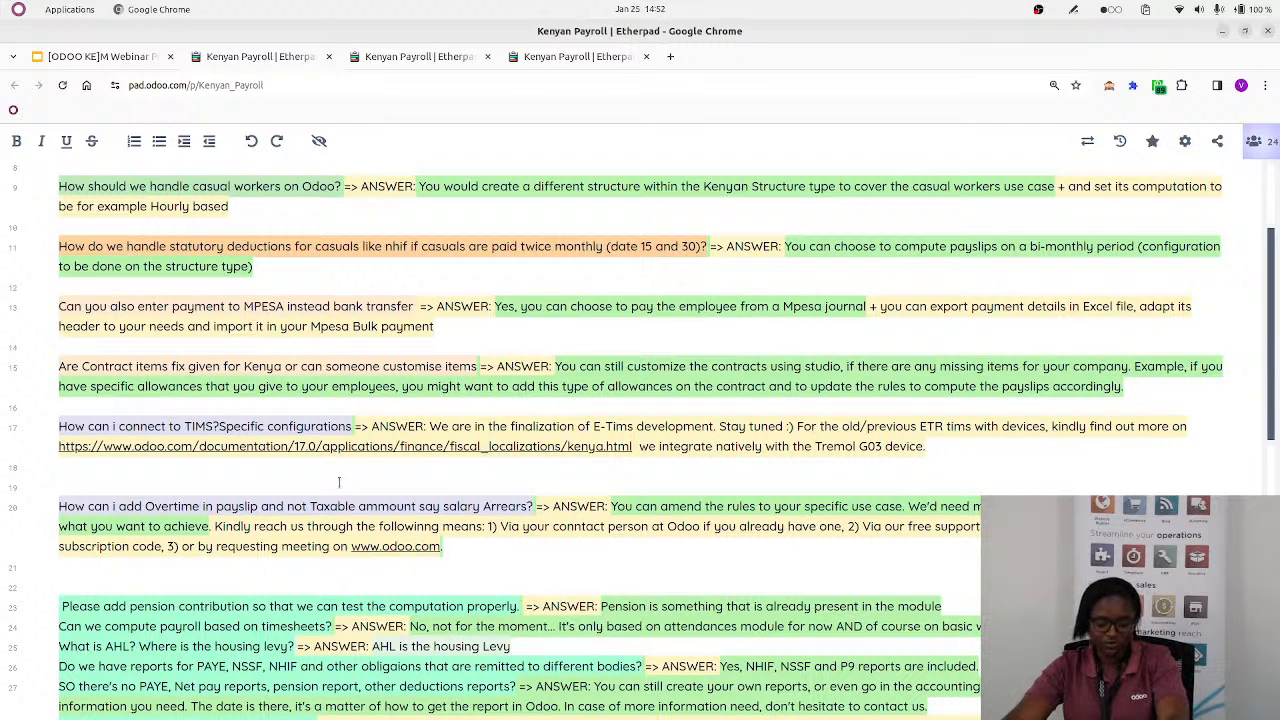
key(alt+Tab)
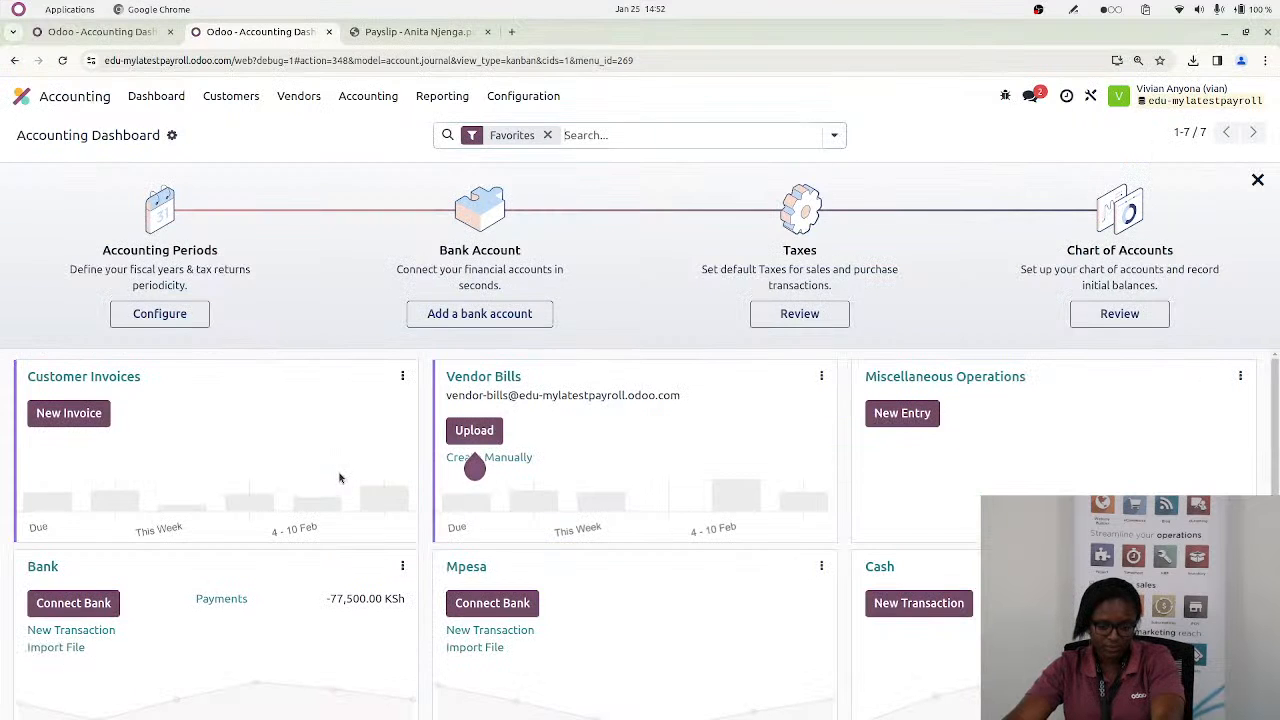
Open the Kenya: Regular Pay salary structure from the Kenya: Employee group in the Payroll app
click(521, 97)
click(368, 96)
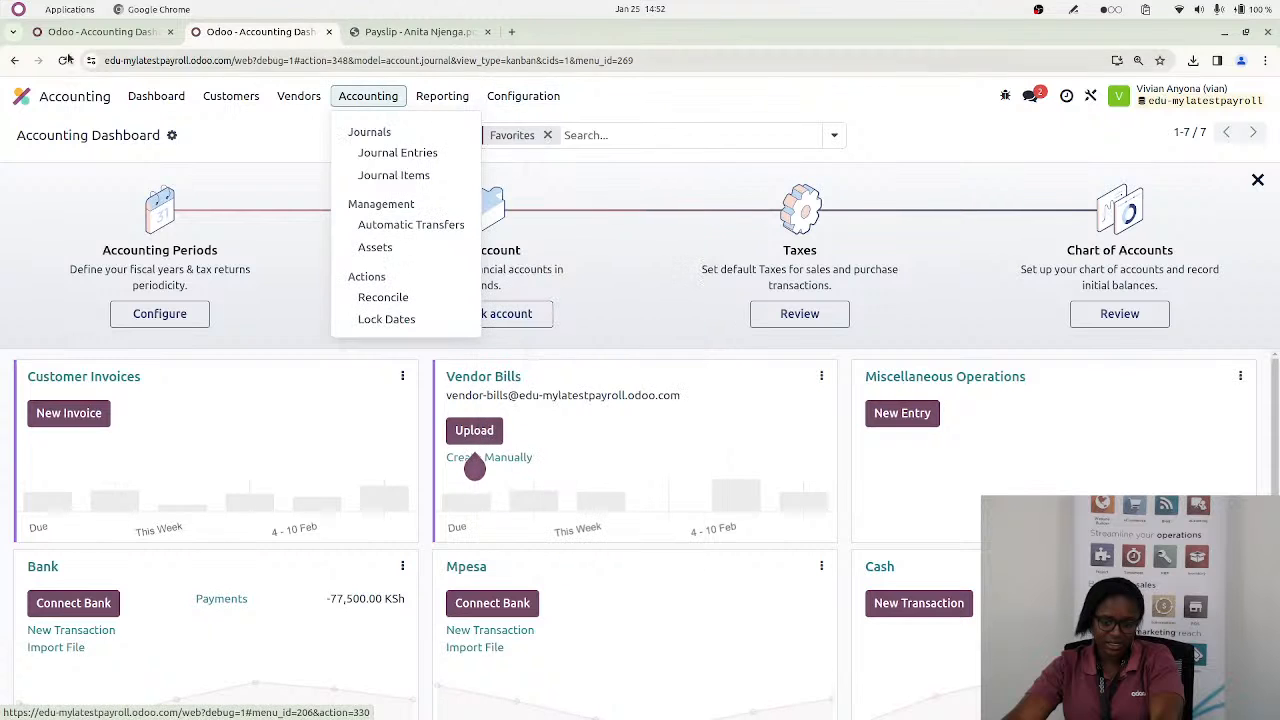
click(23, 96)
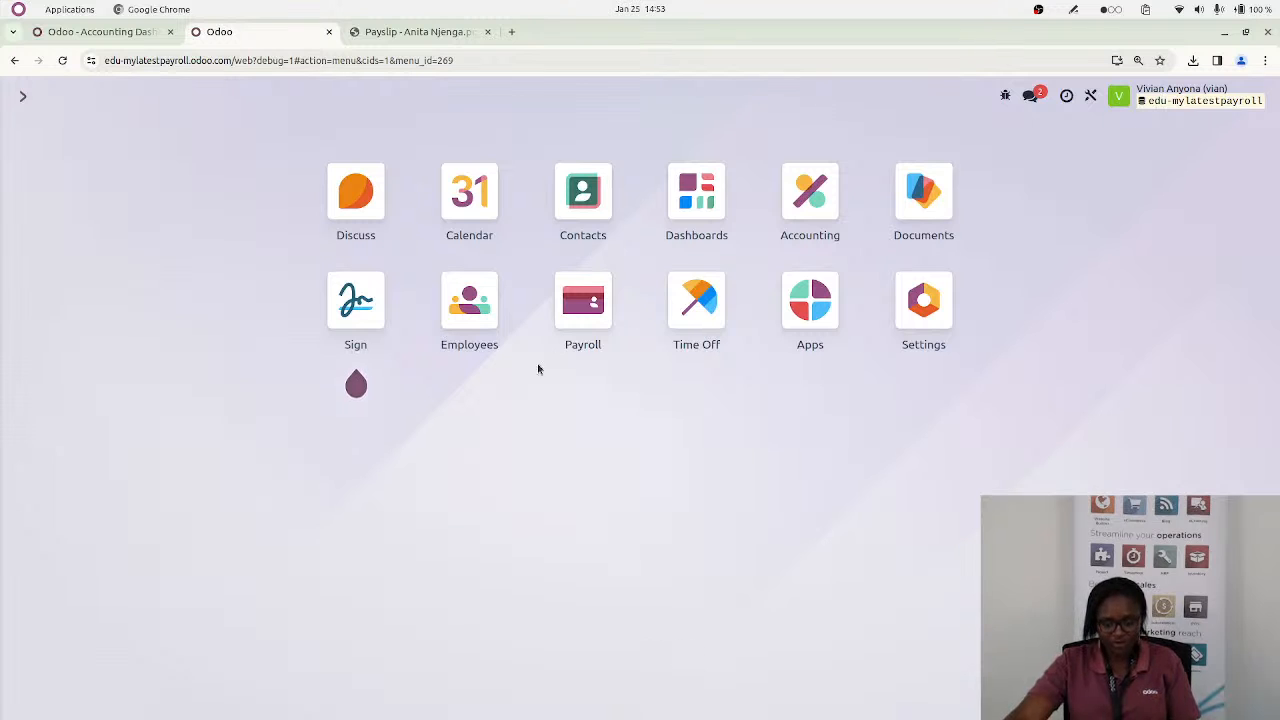
click(573, 334)
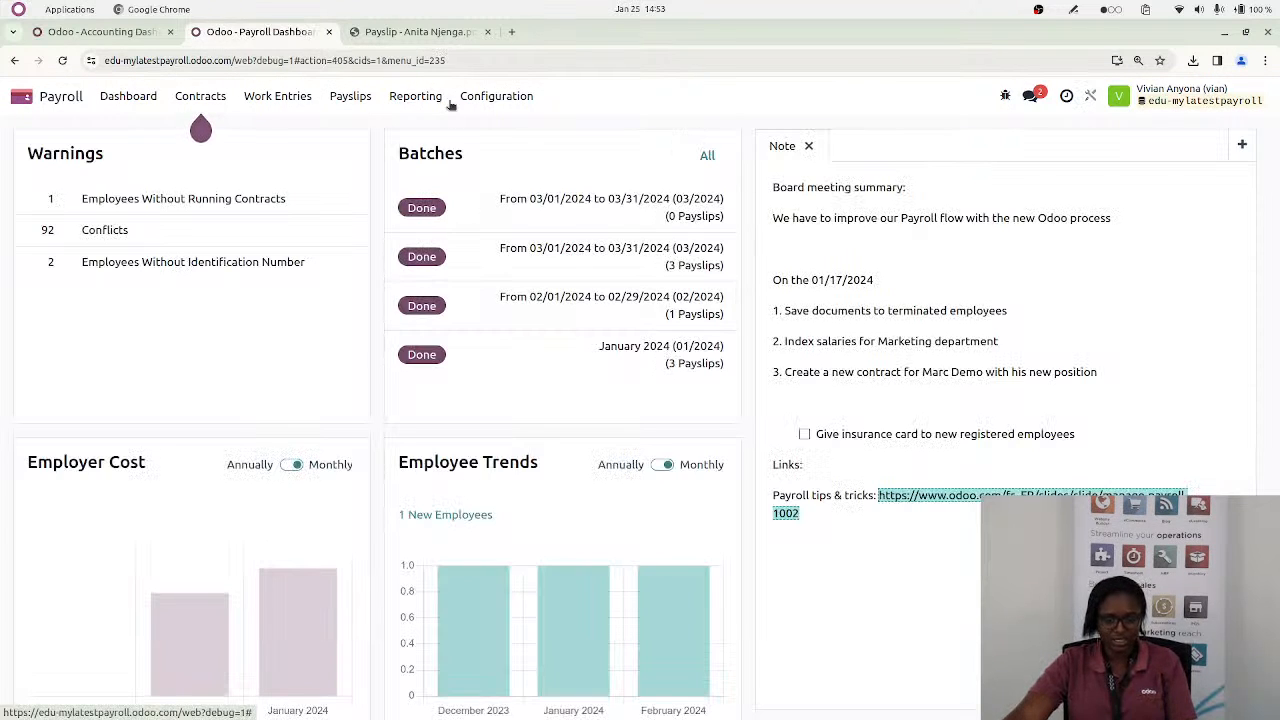
click(485, 100)
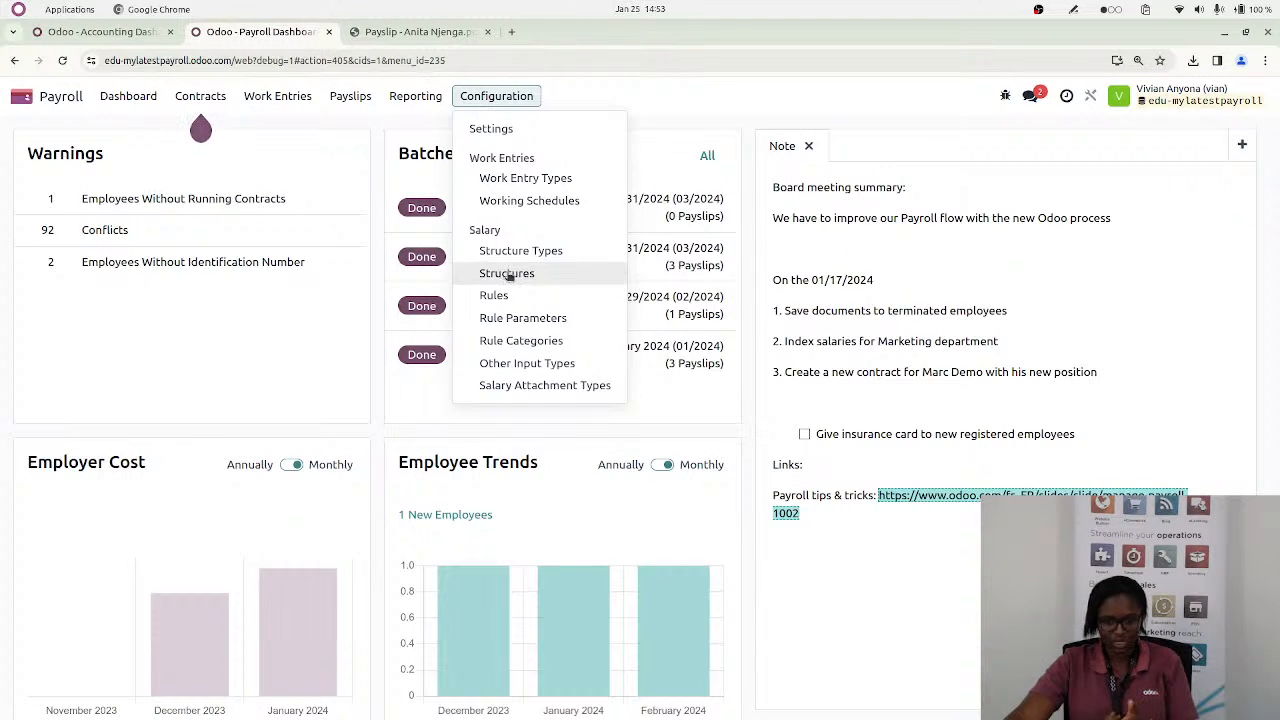
click(510, 273)
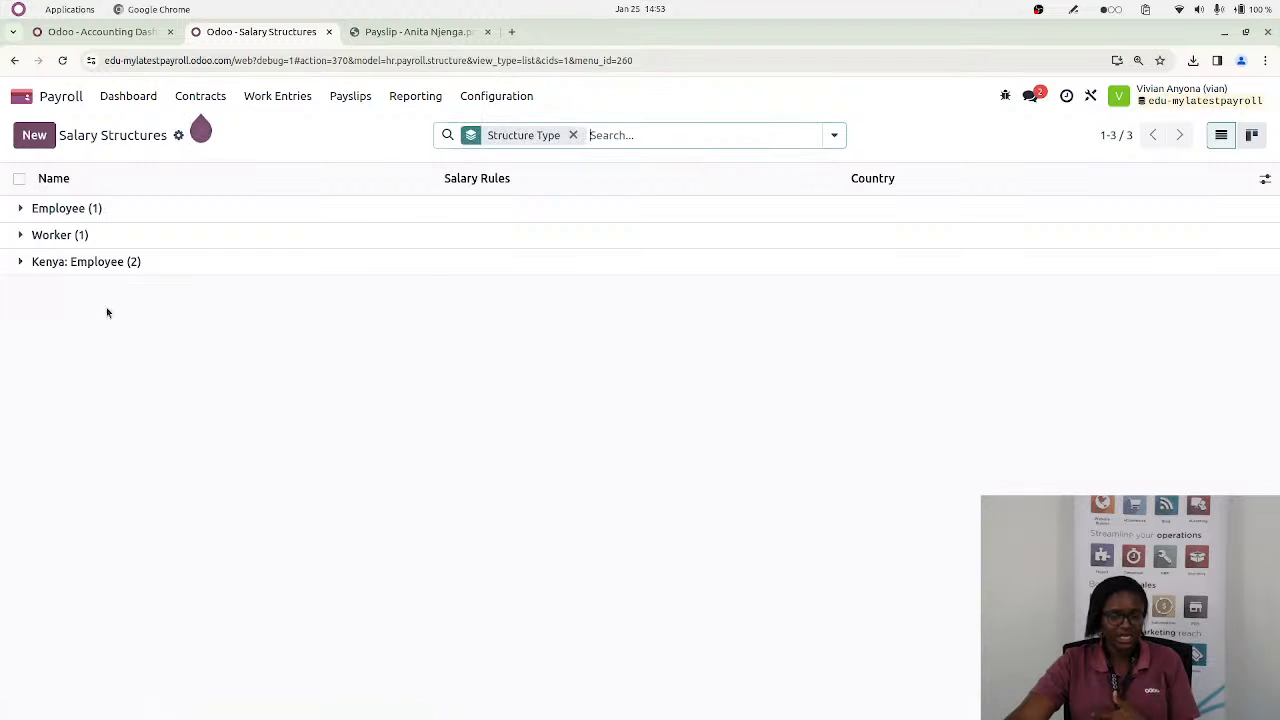
click(159, 265)
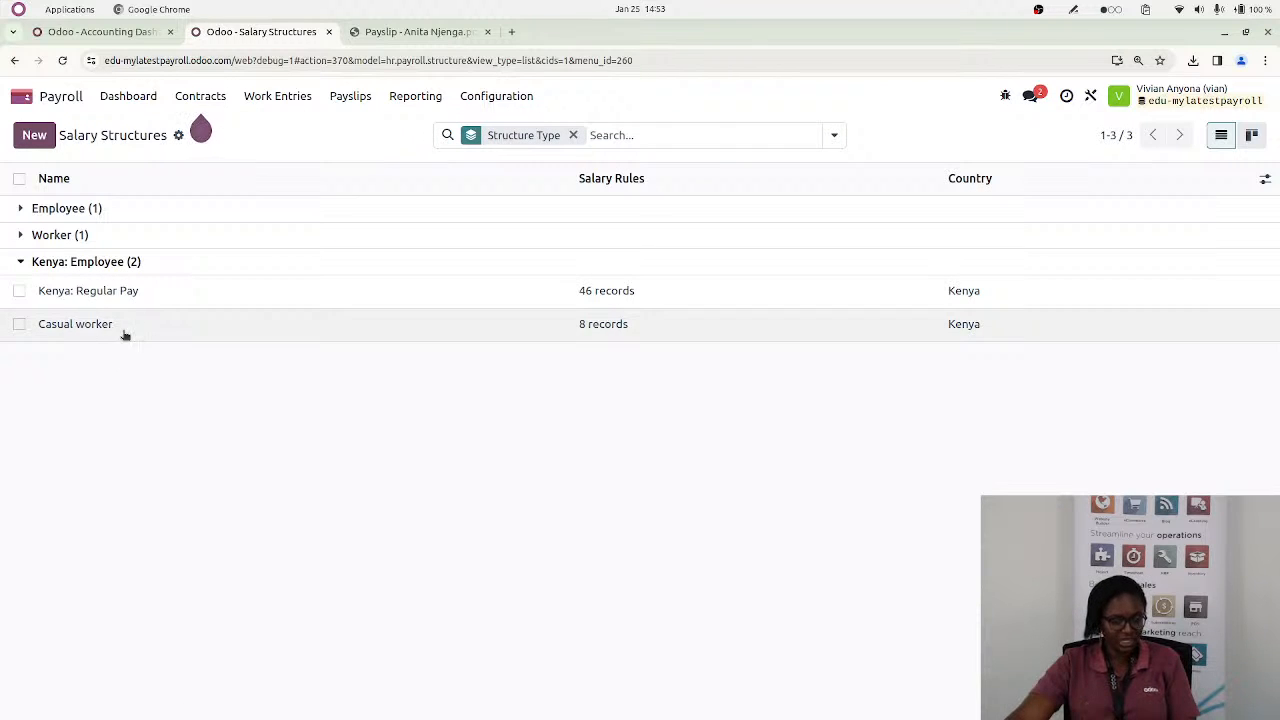
click(151, 290)
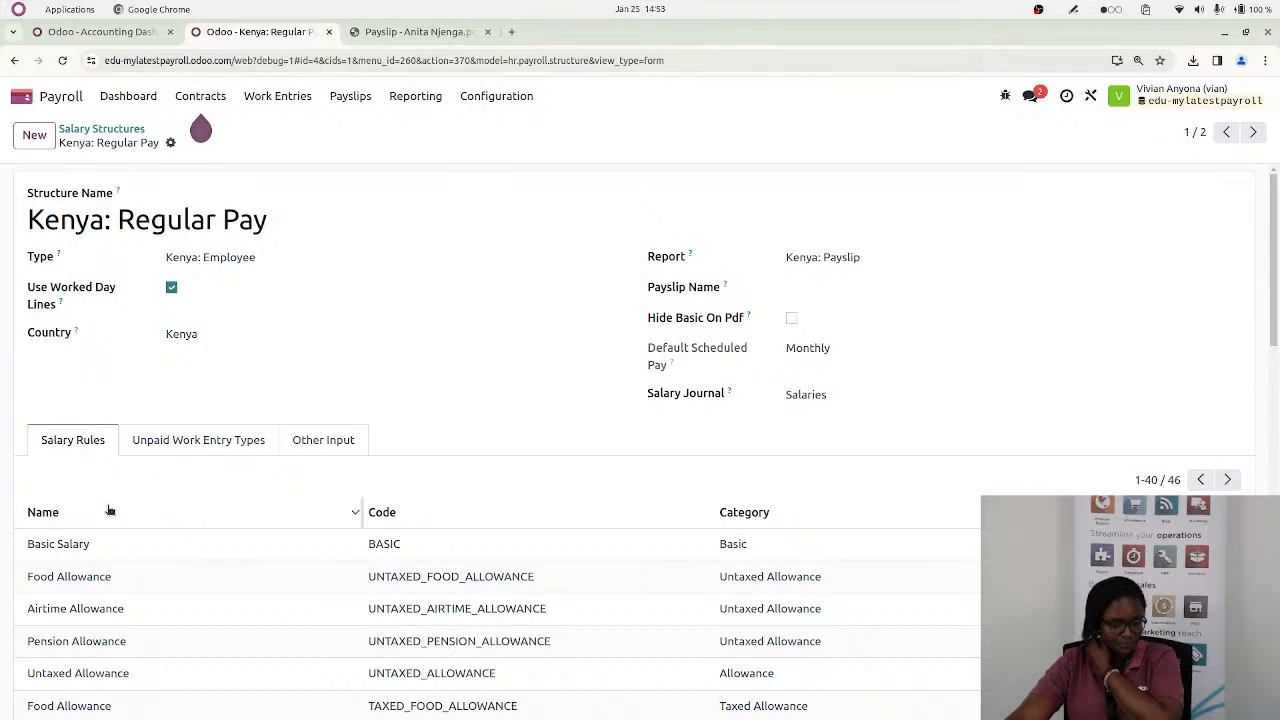
Add a salary rule named Housing Allowance to the structure, with category Allowance and code "H- all"
scroll(160, 473, down, 12)
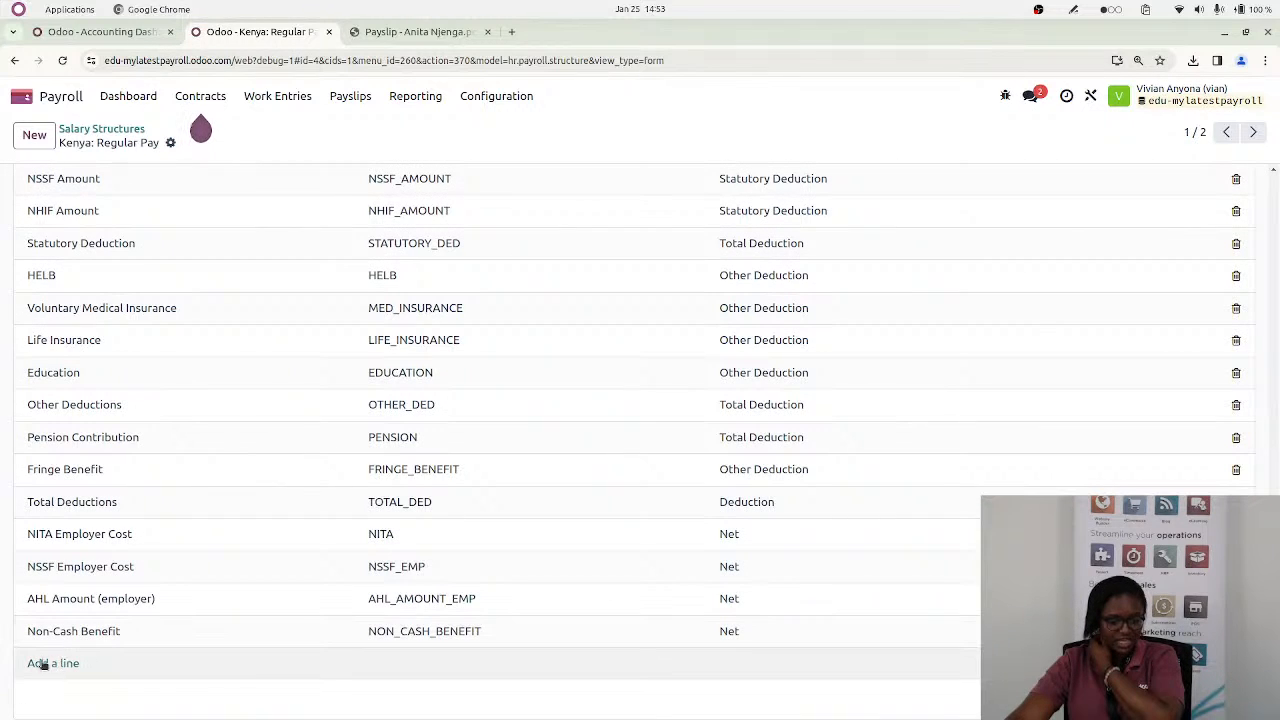
click(46, 662)
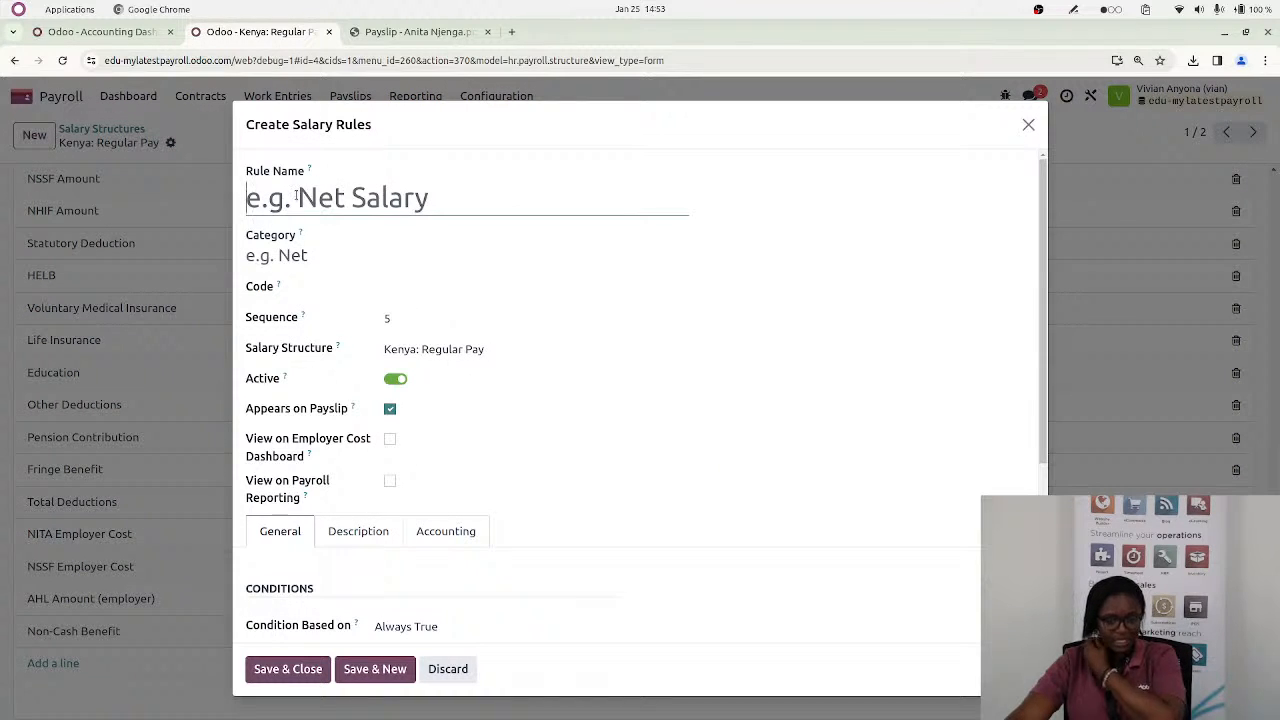
text(Hous)
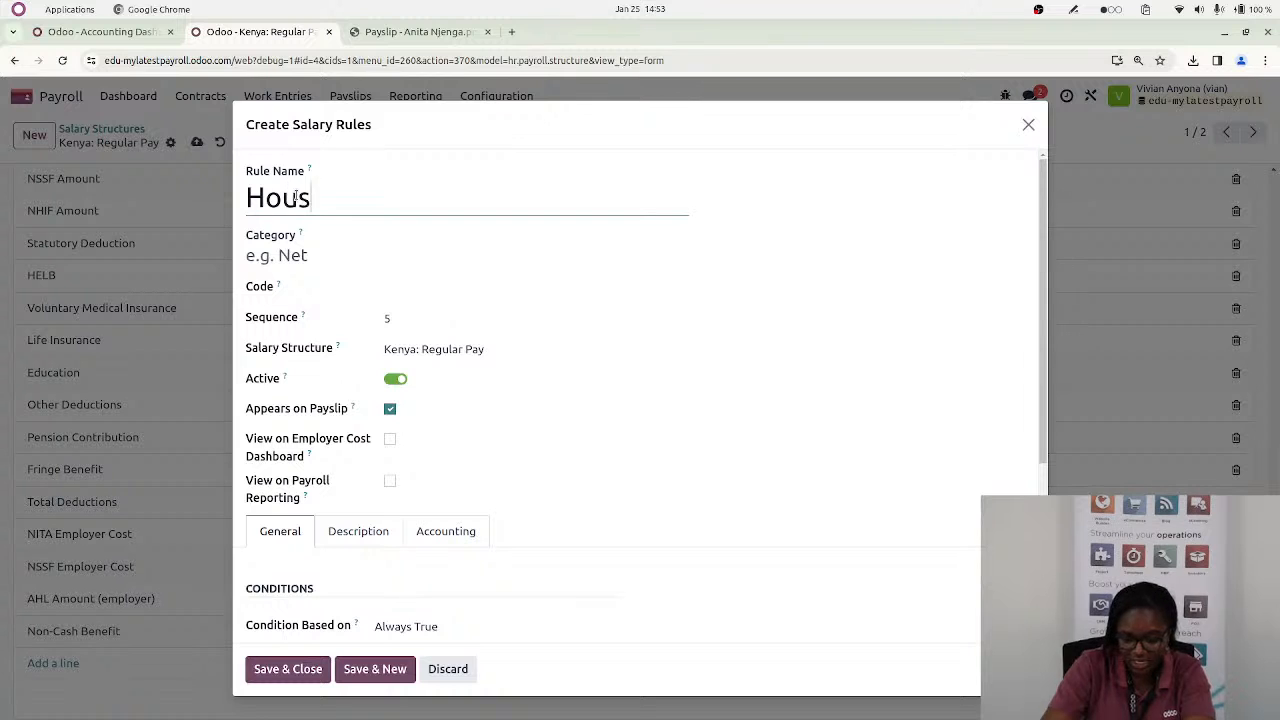
text(ing Allowance)
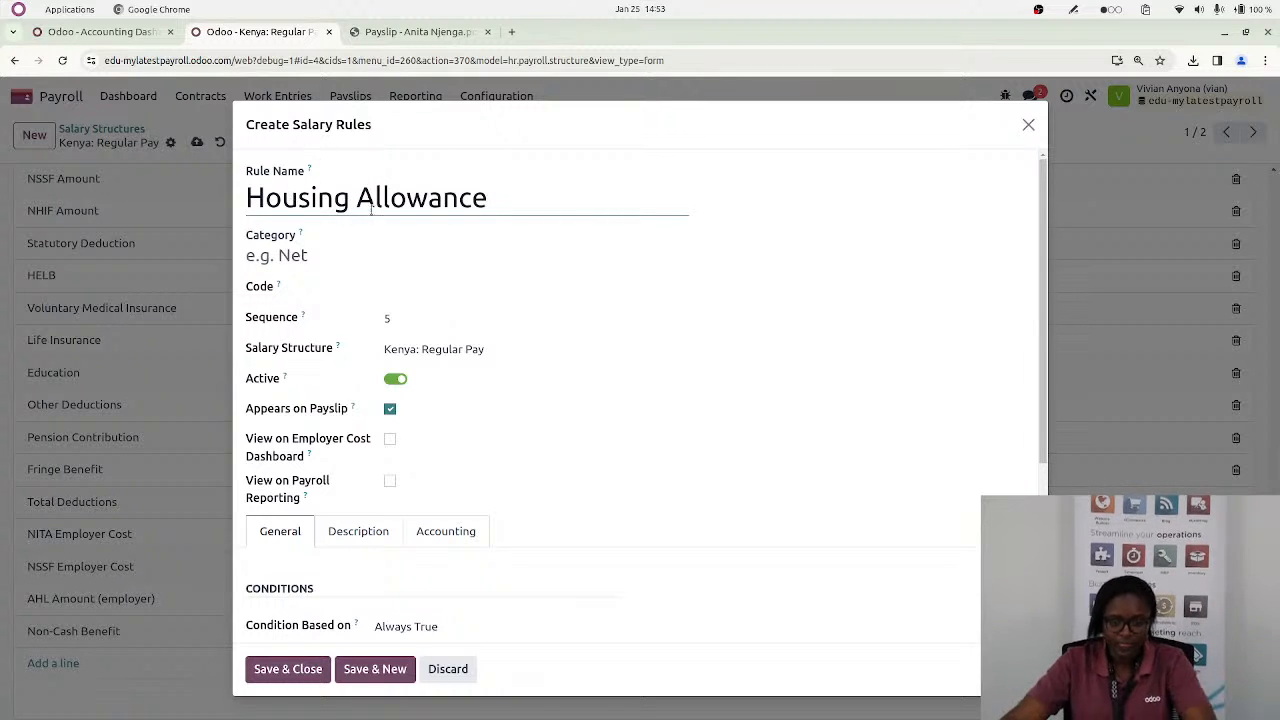
click(268, 260)
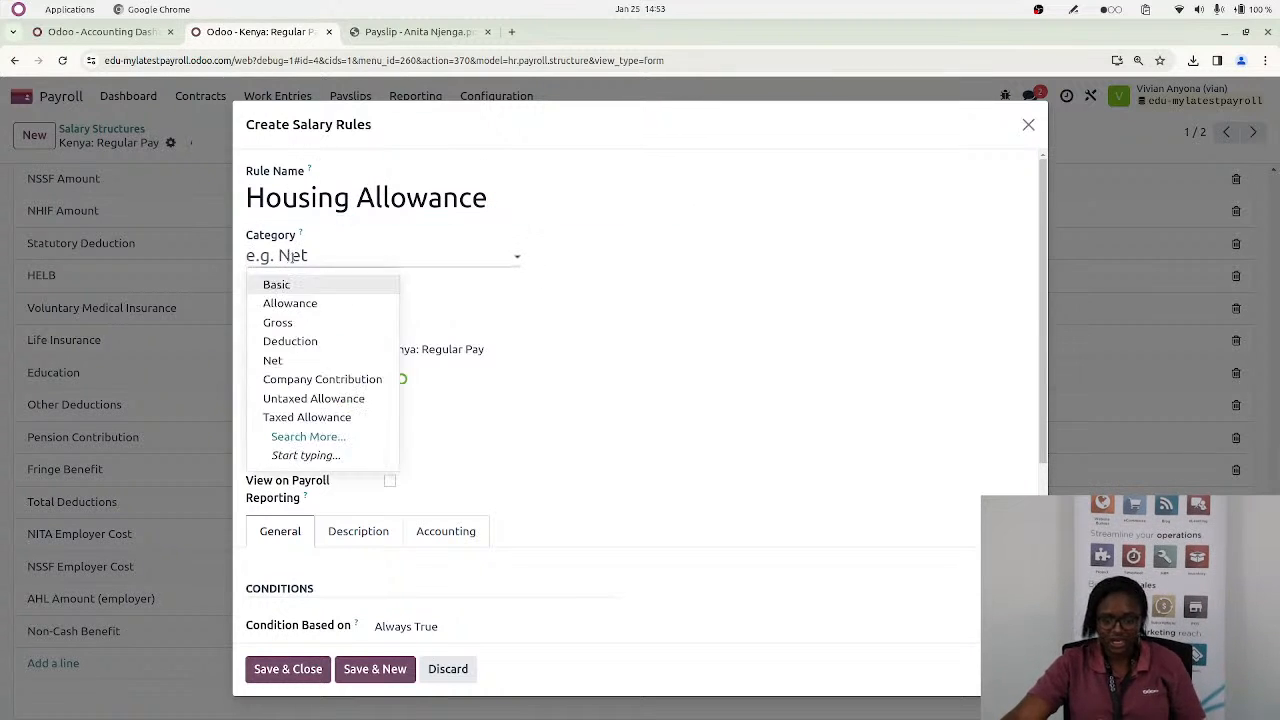
click(310, 305)
click(465, 288)
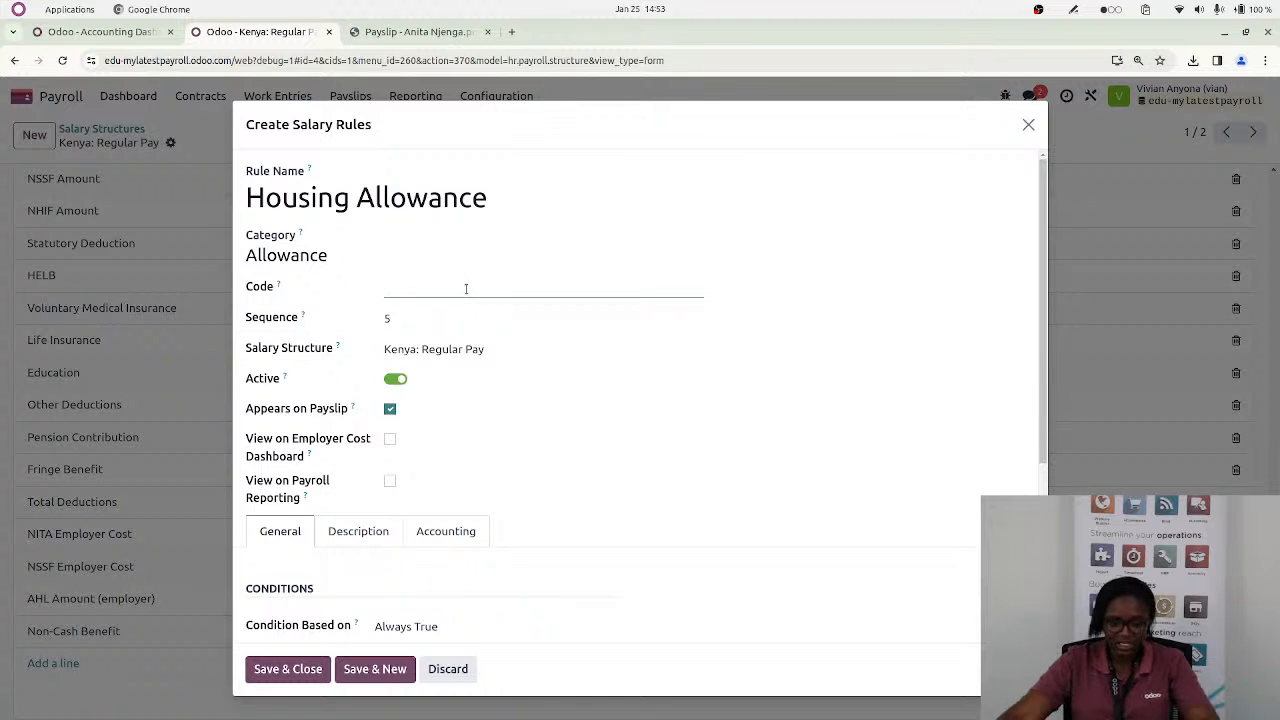
text(H- all)
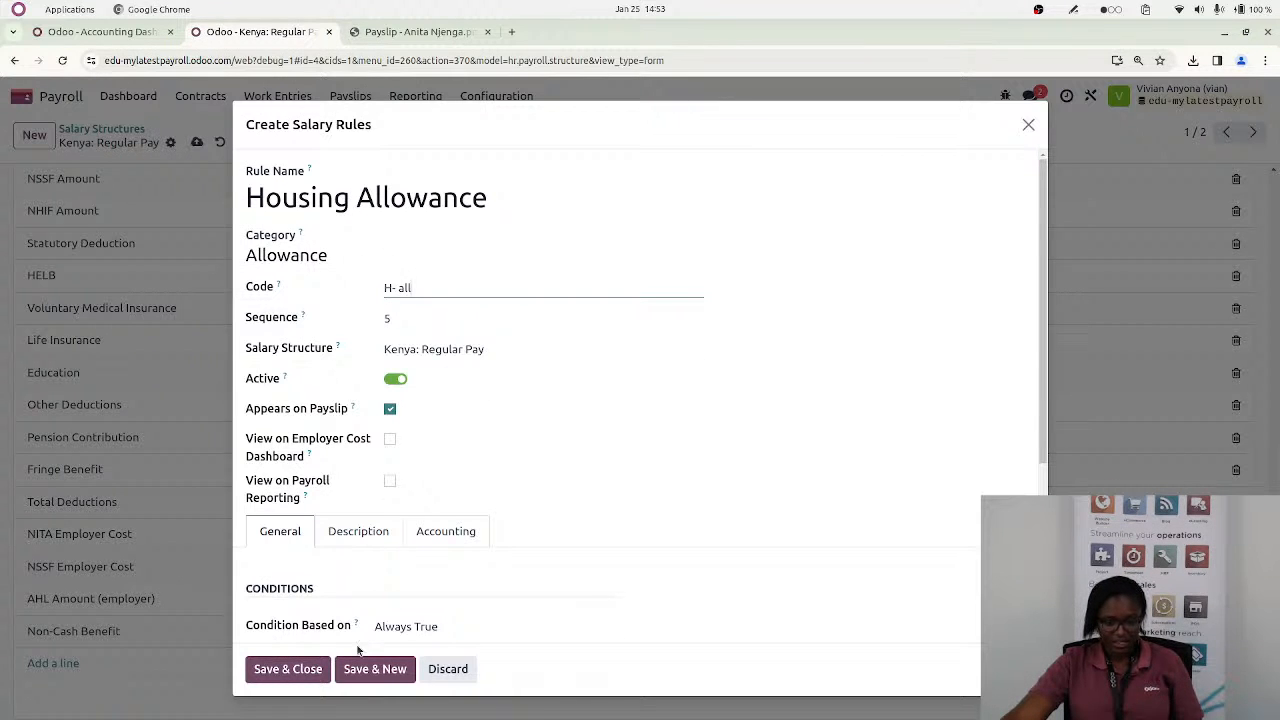
Base the Housing Allowance rule's condition on a Python Expression
scroll(337, 615, down, 3)
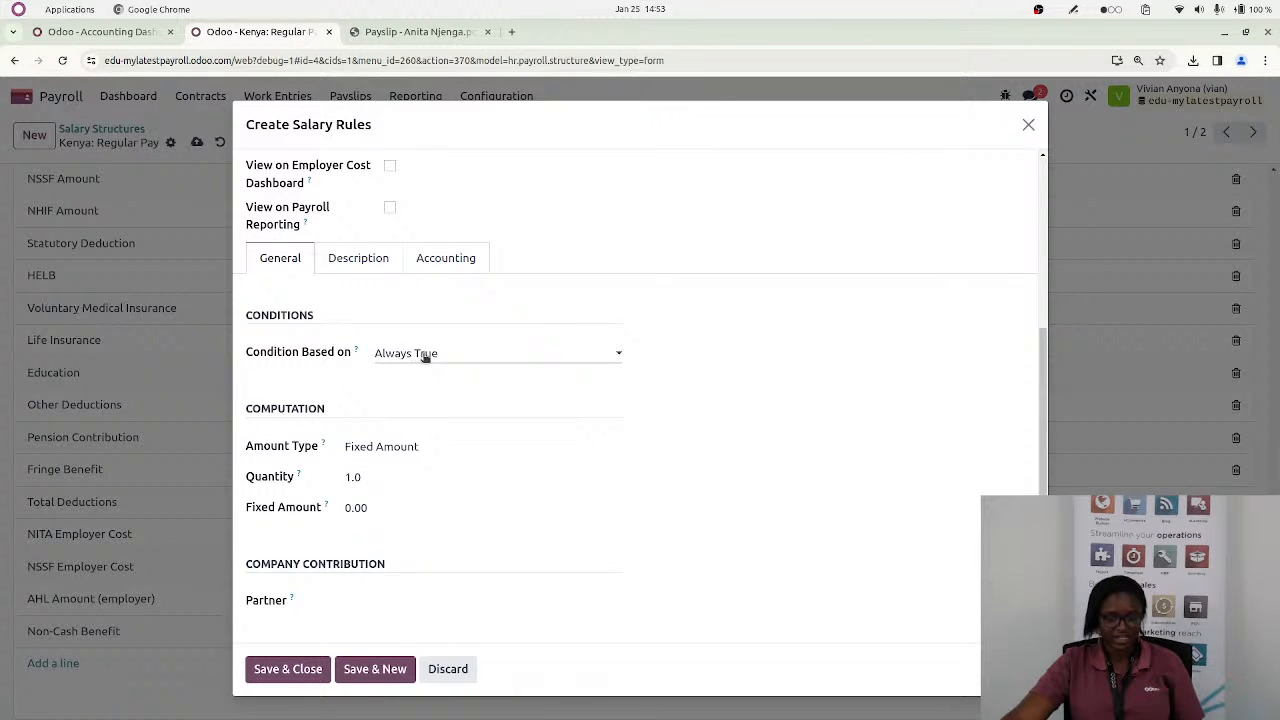
click(419, 358)
click(418, 403)
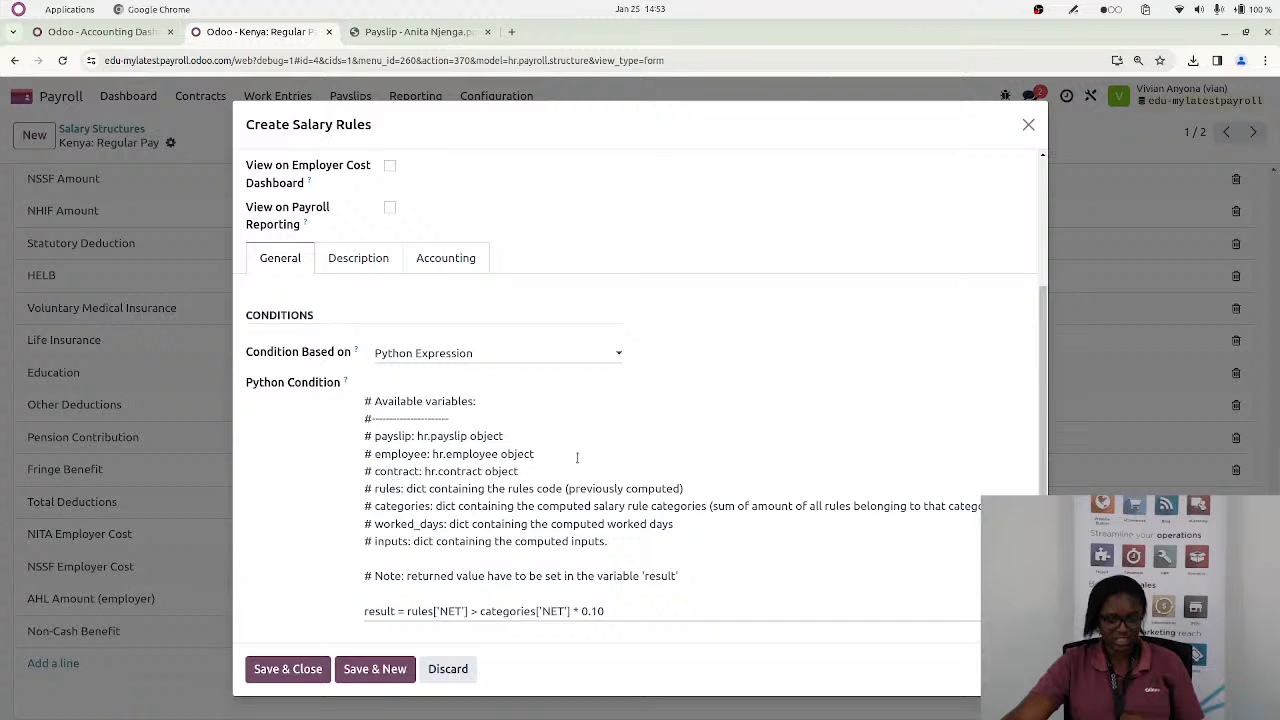
Keep the rule's amount type as Fixed Amount, set the fixed amount to 20000, and save and close the rule
scroll(577, 457, down, 3)
click(383, 450)
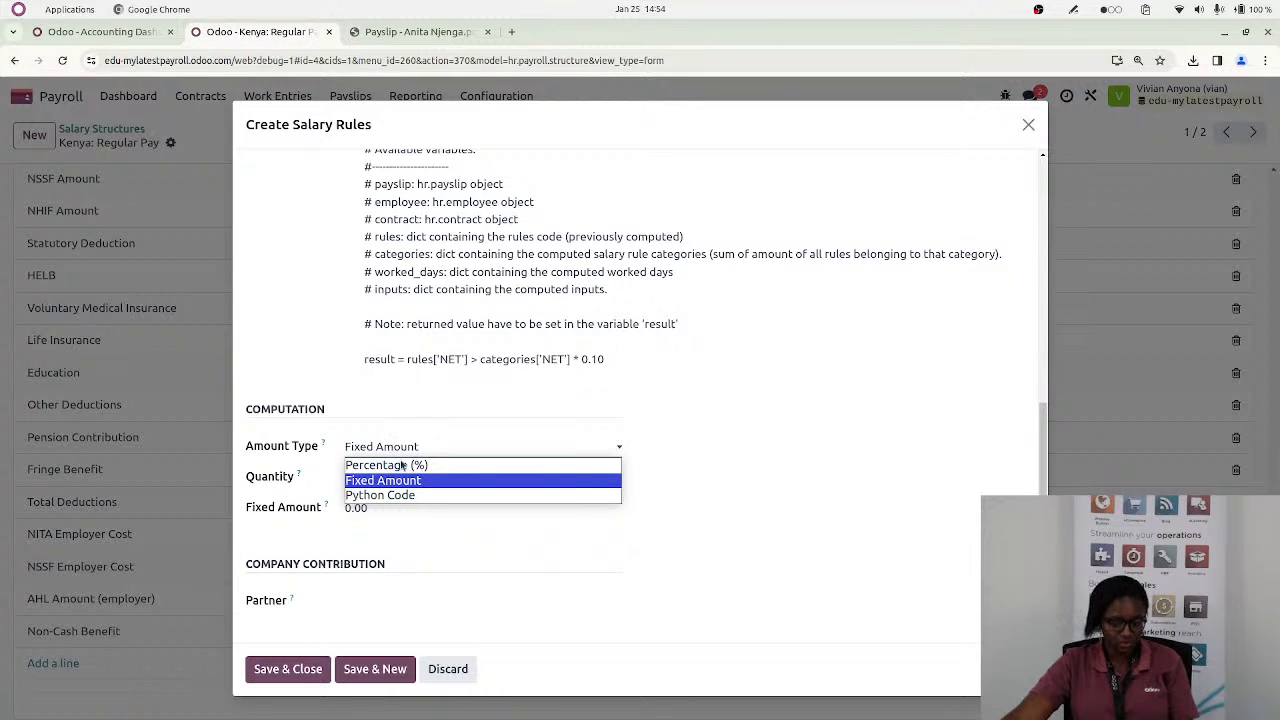
click(346, 510)
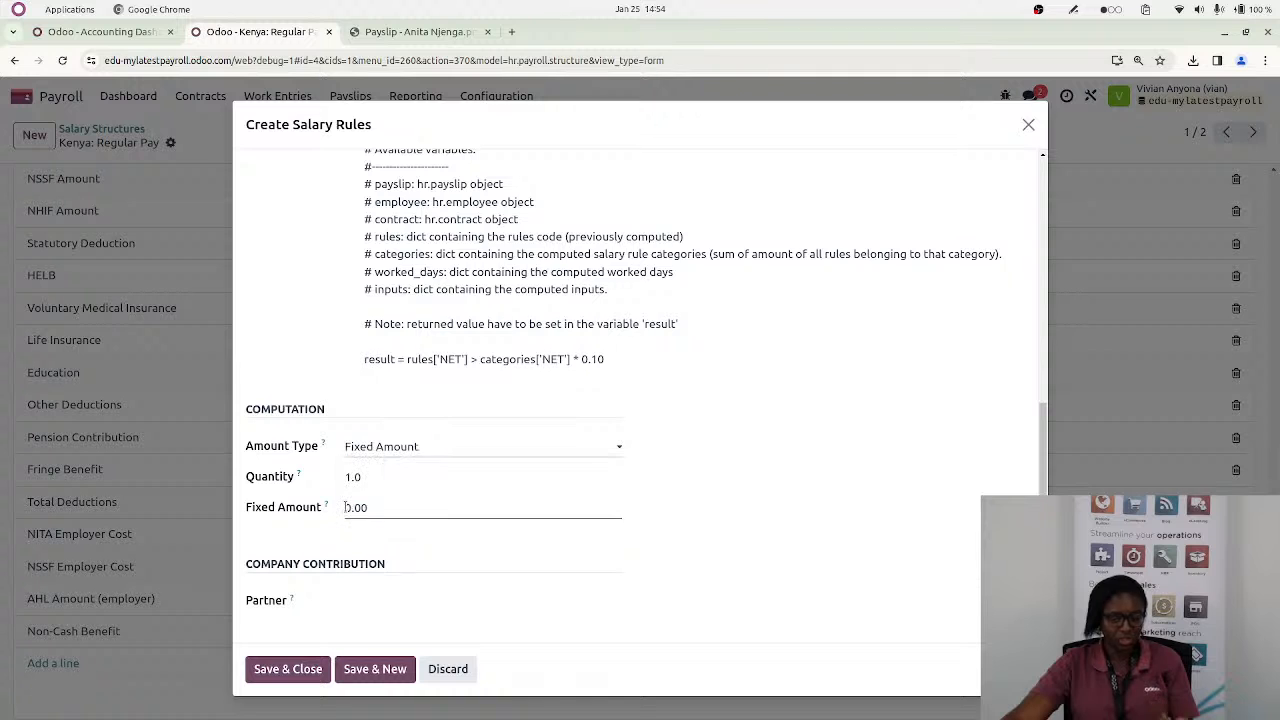
click(346, 510)
text(1)
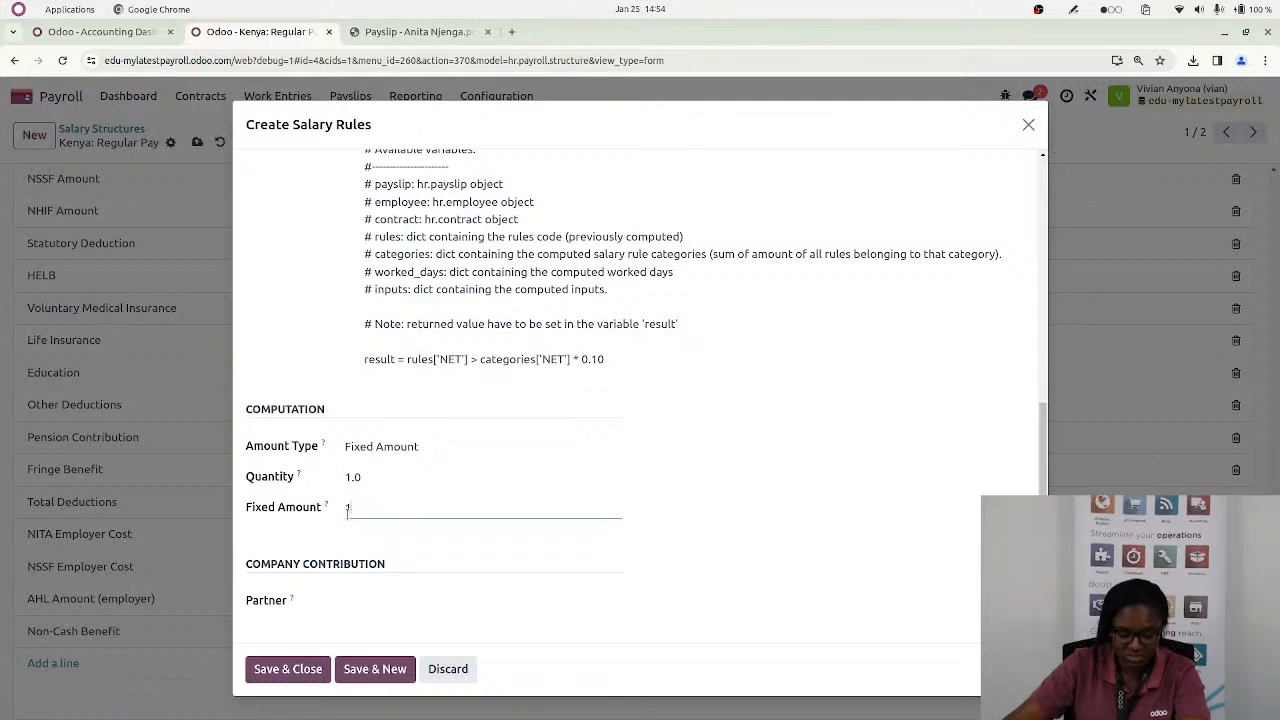
text(02)
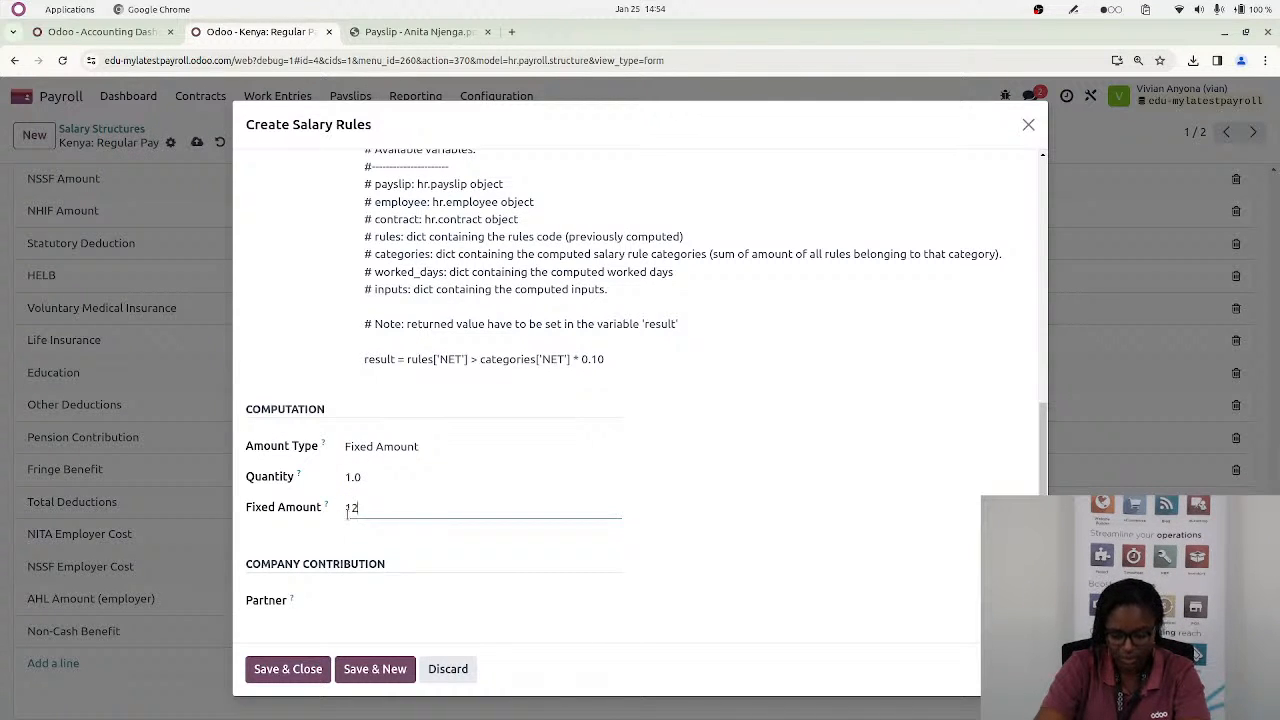
key(BackSpace)
key(BackSpace)
key(BackSpace)
key(BackSpace)
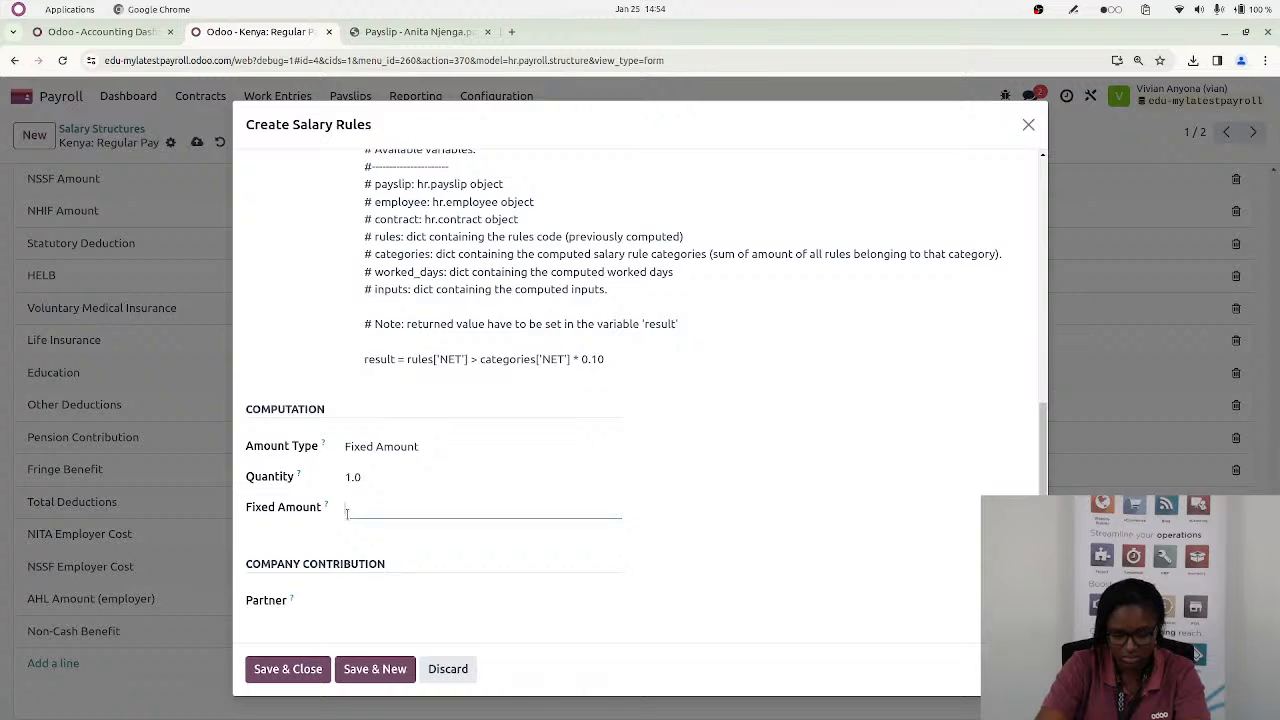
text(20000)
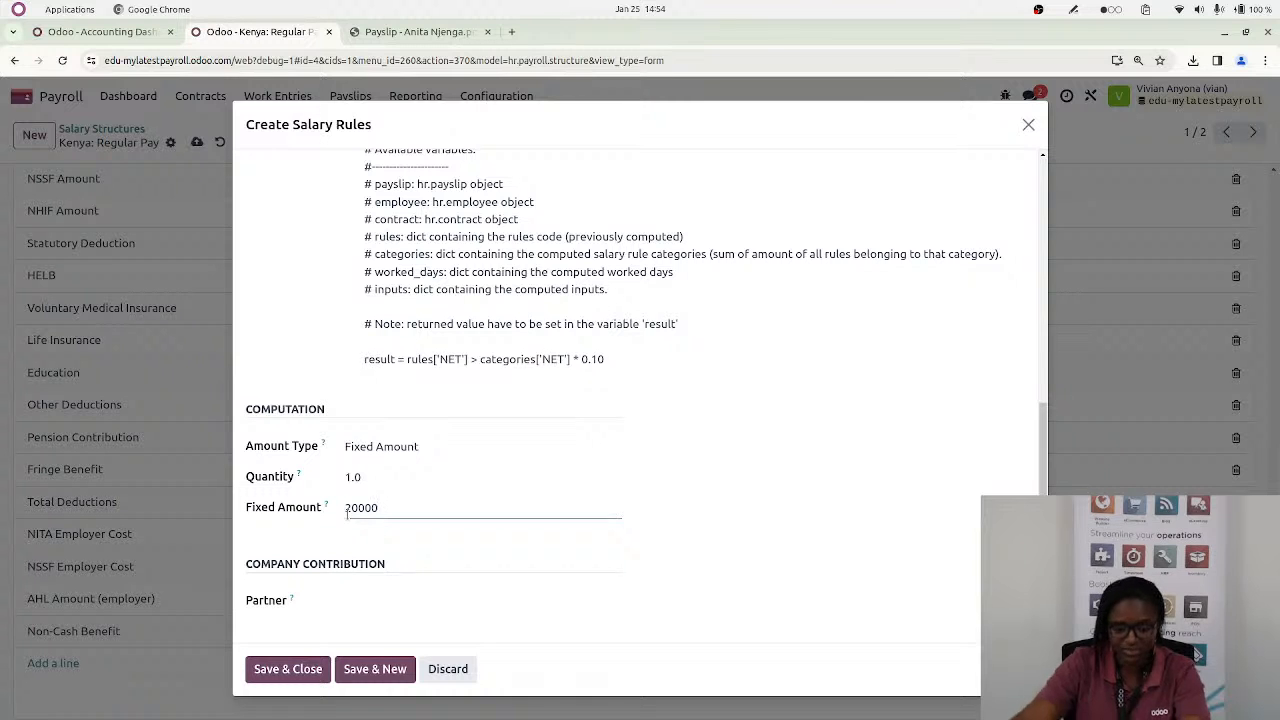
click(272, 668)
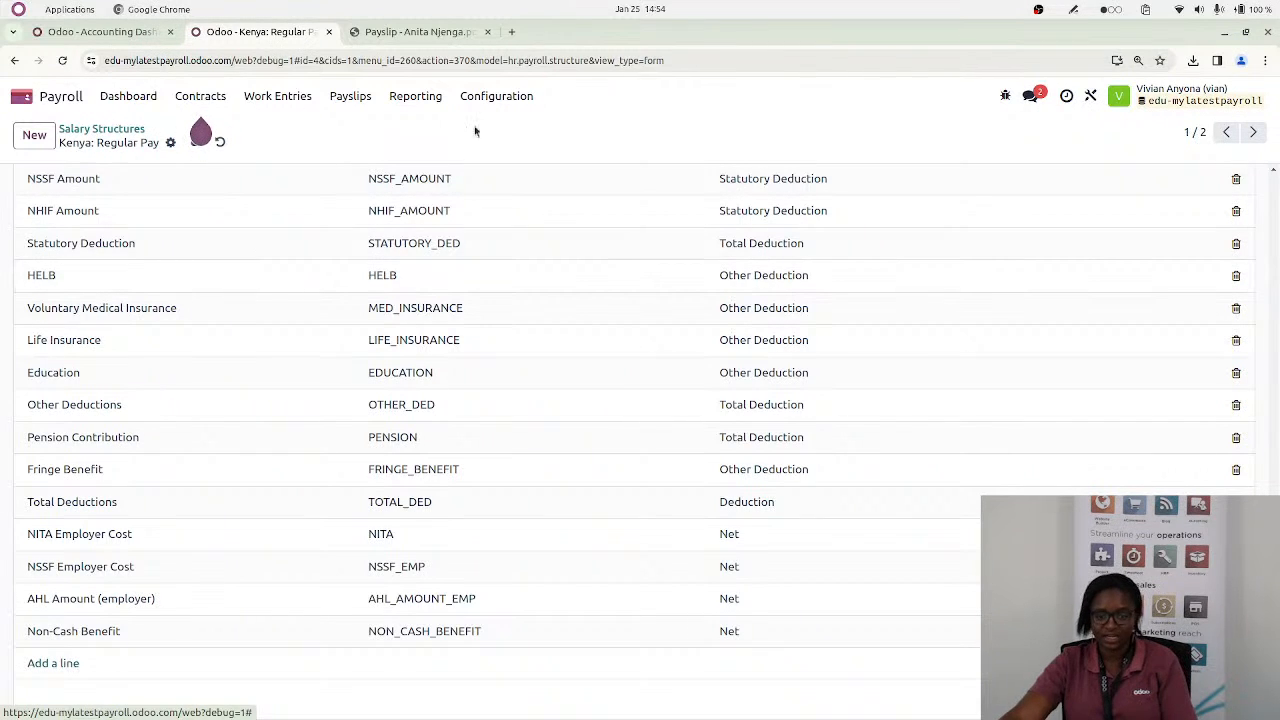
Switch to the Kenyan Payroll pad to read the questions on TIMS, overtime and pension contribution, and return to Odoo
key(alt)
key(alt+Tab)
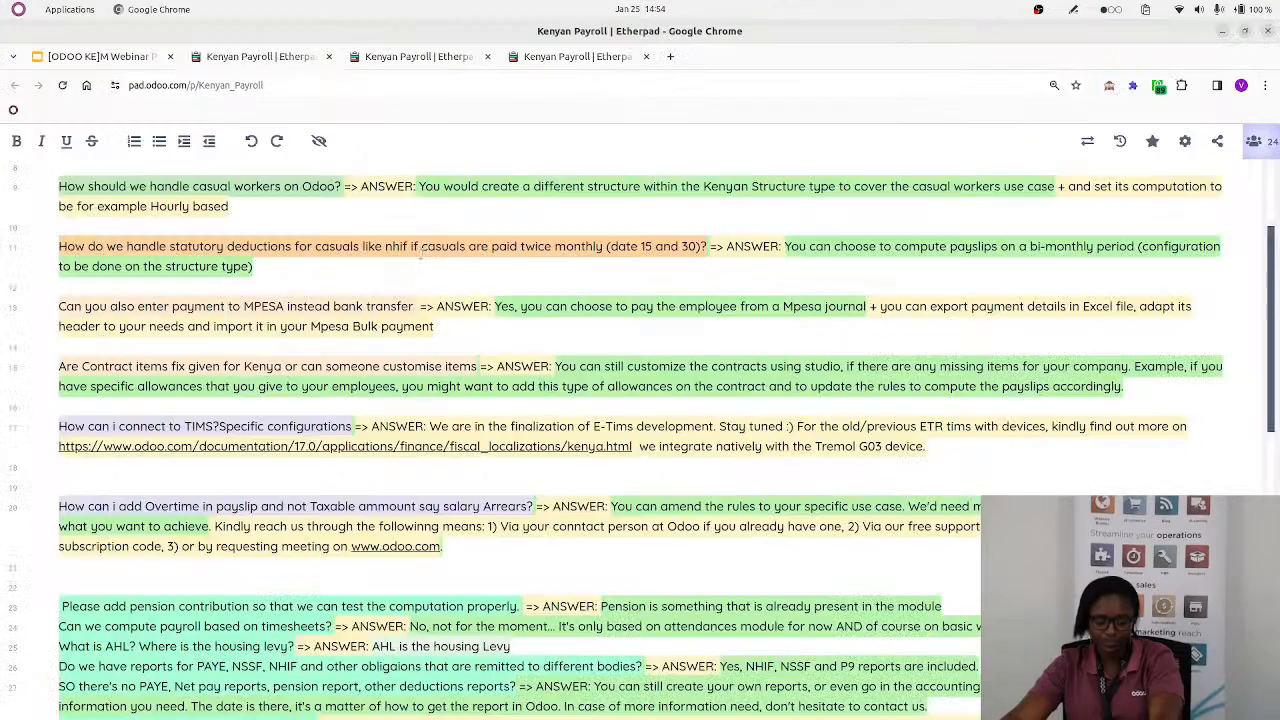
scroll(416, 557, down, 5)
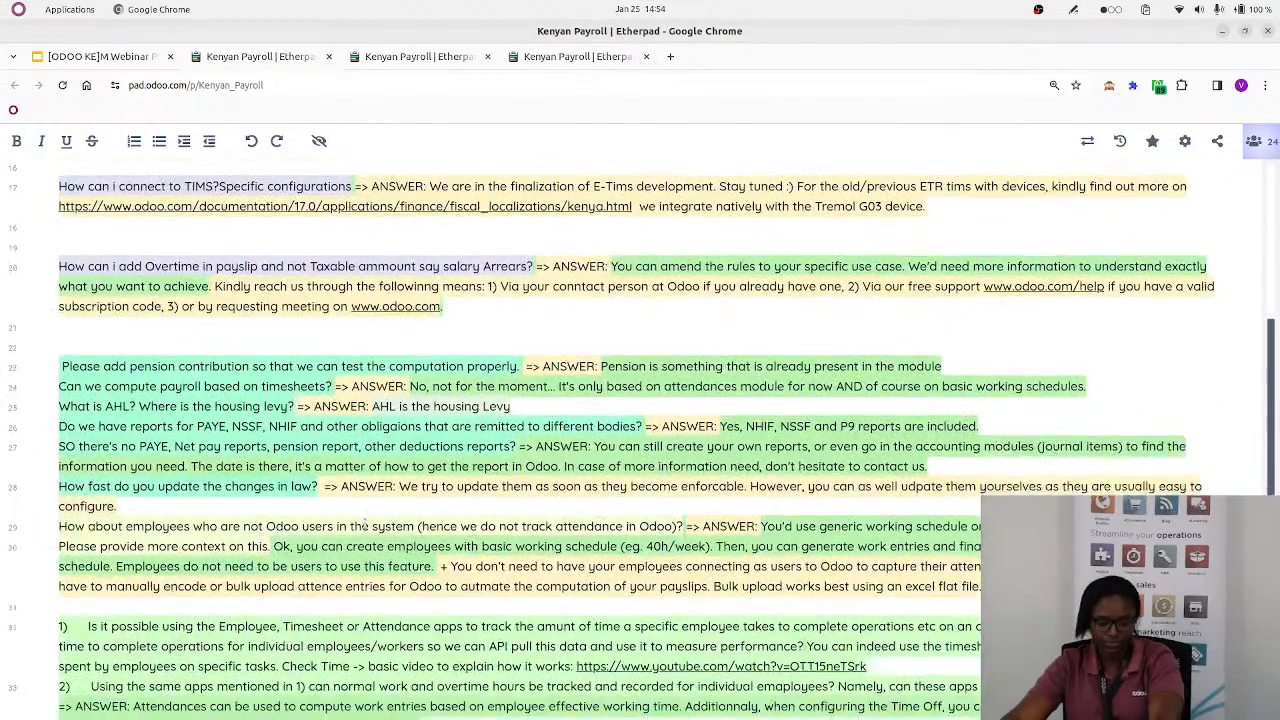
scroll(366, 523, up, 2)
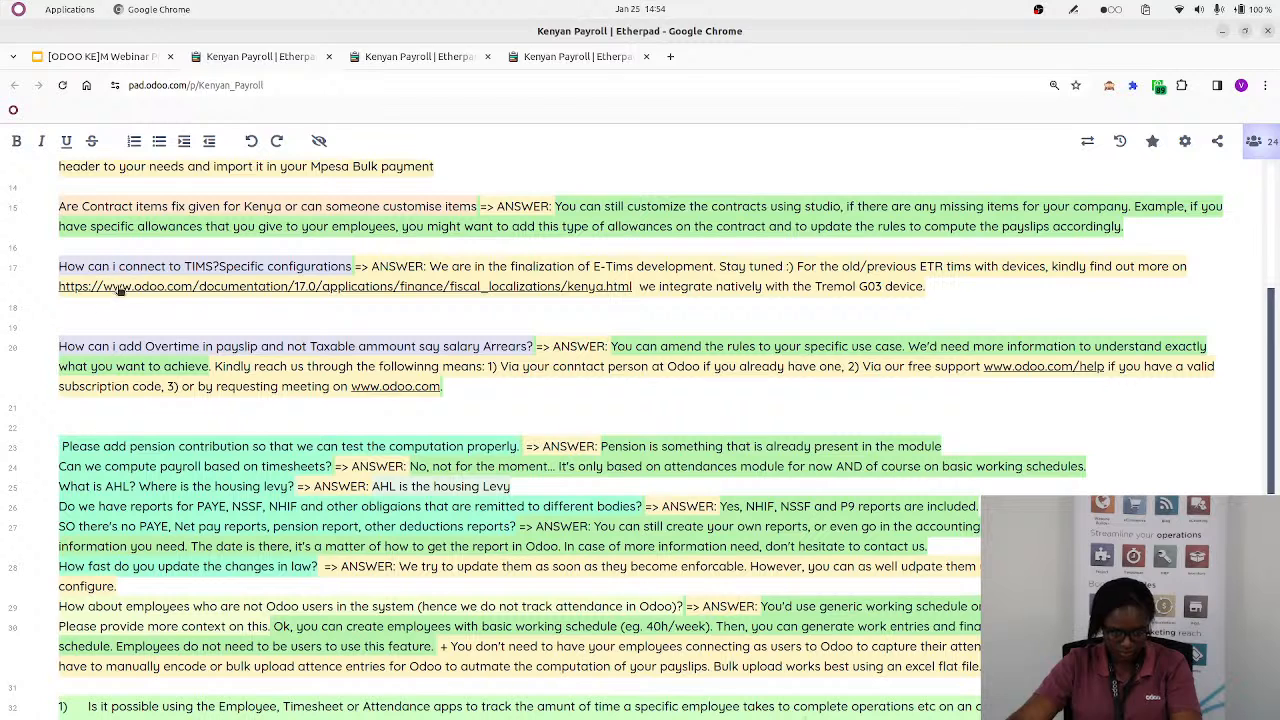
scroll(120, 287, up, 2)
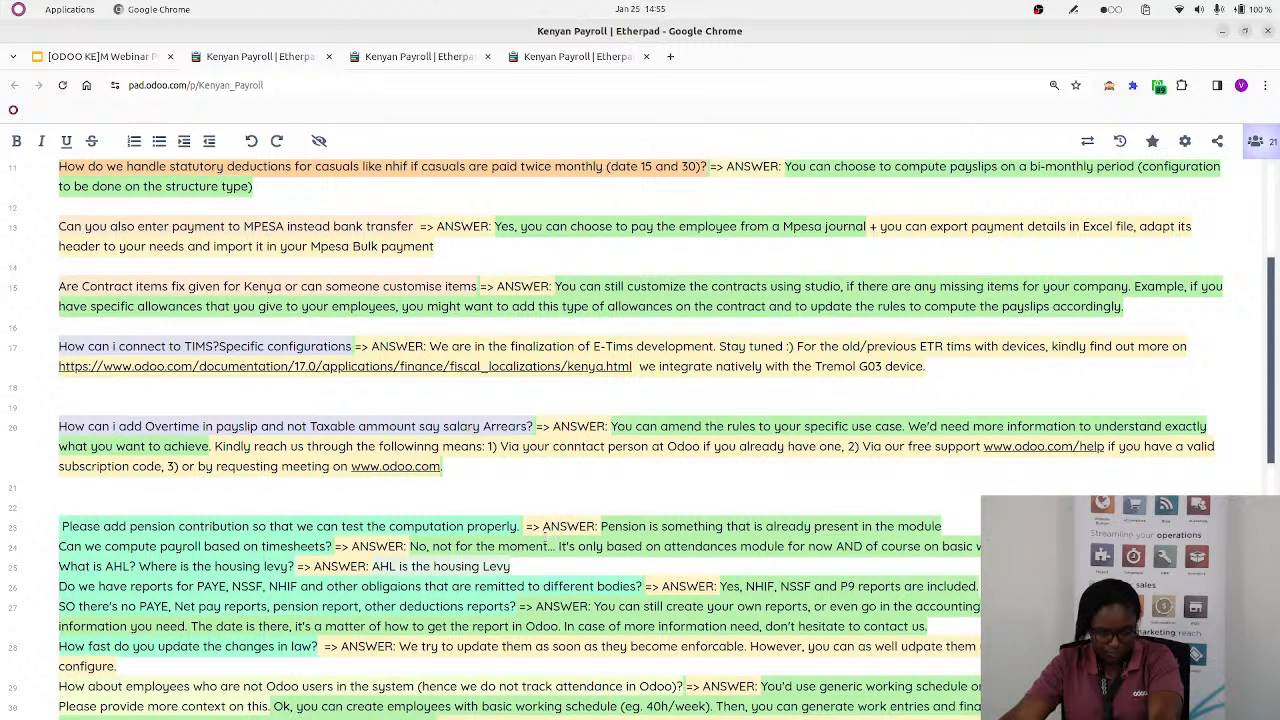
key(alt+Tab)
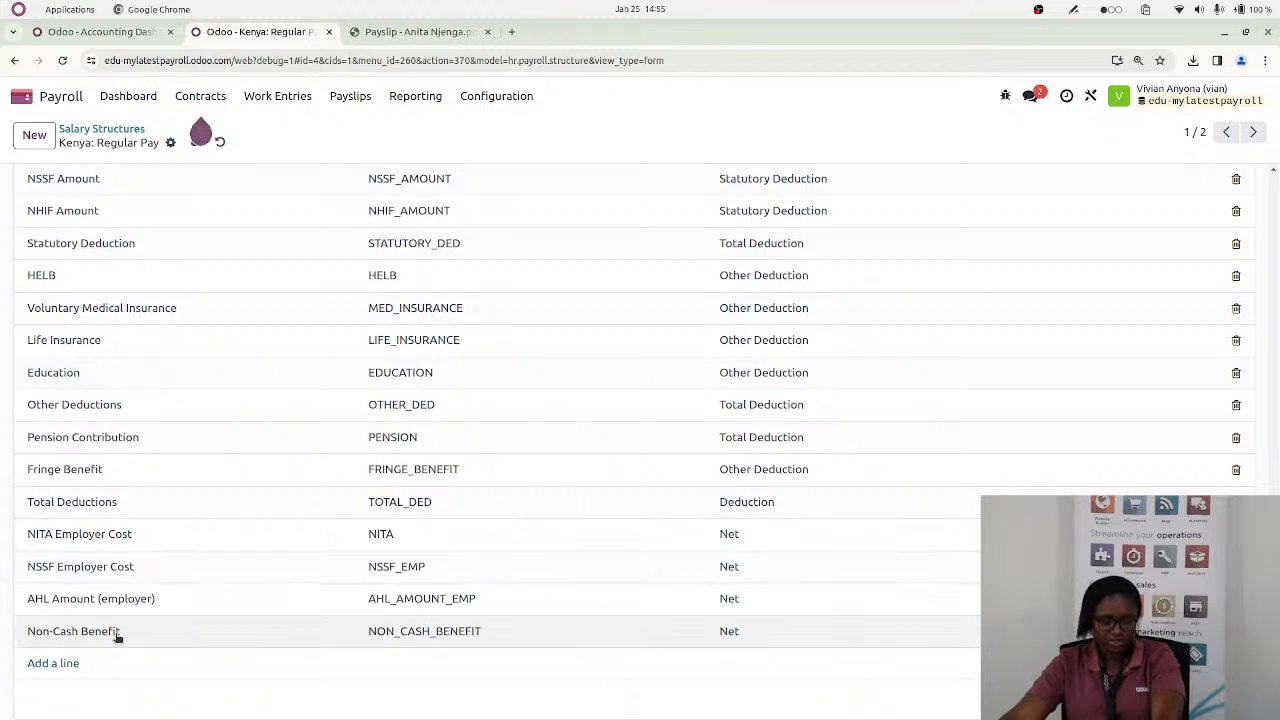
key(alt+Tab)
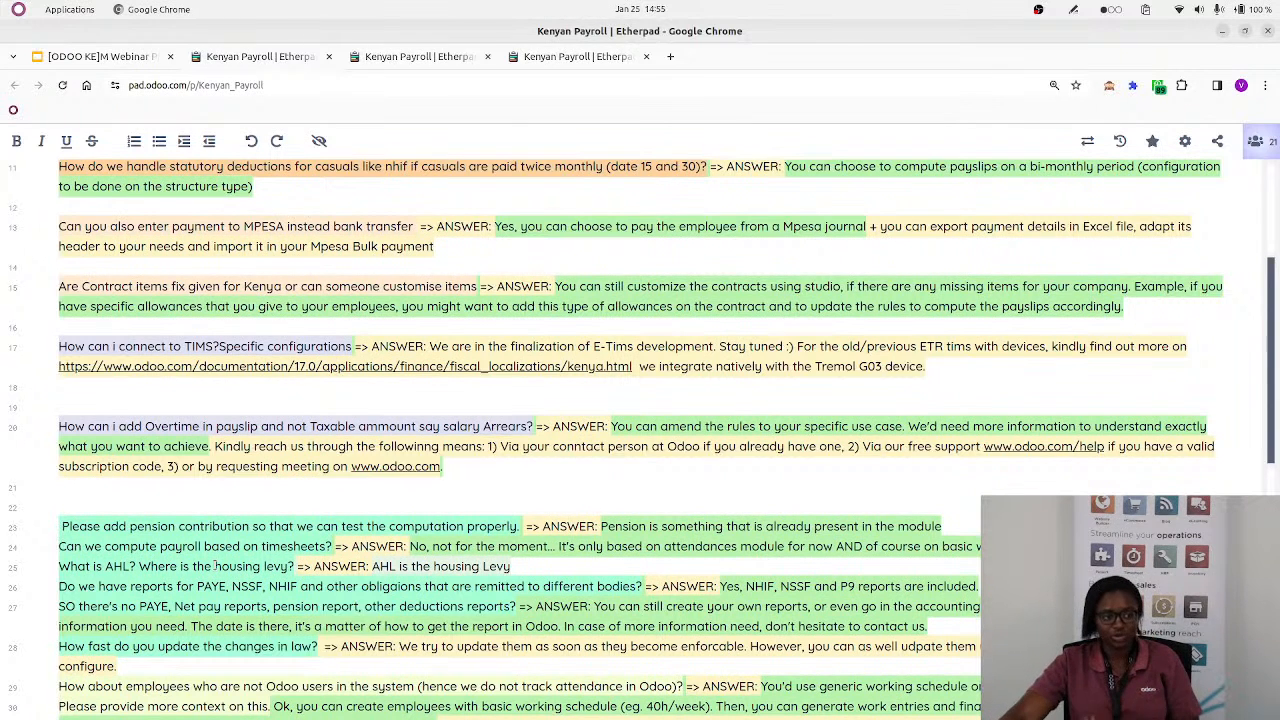
key(alt+Tab)
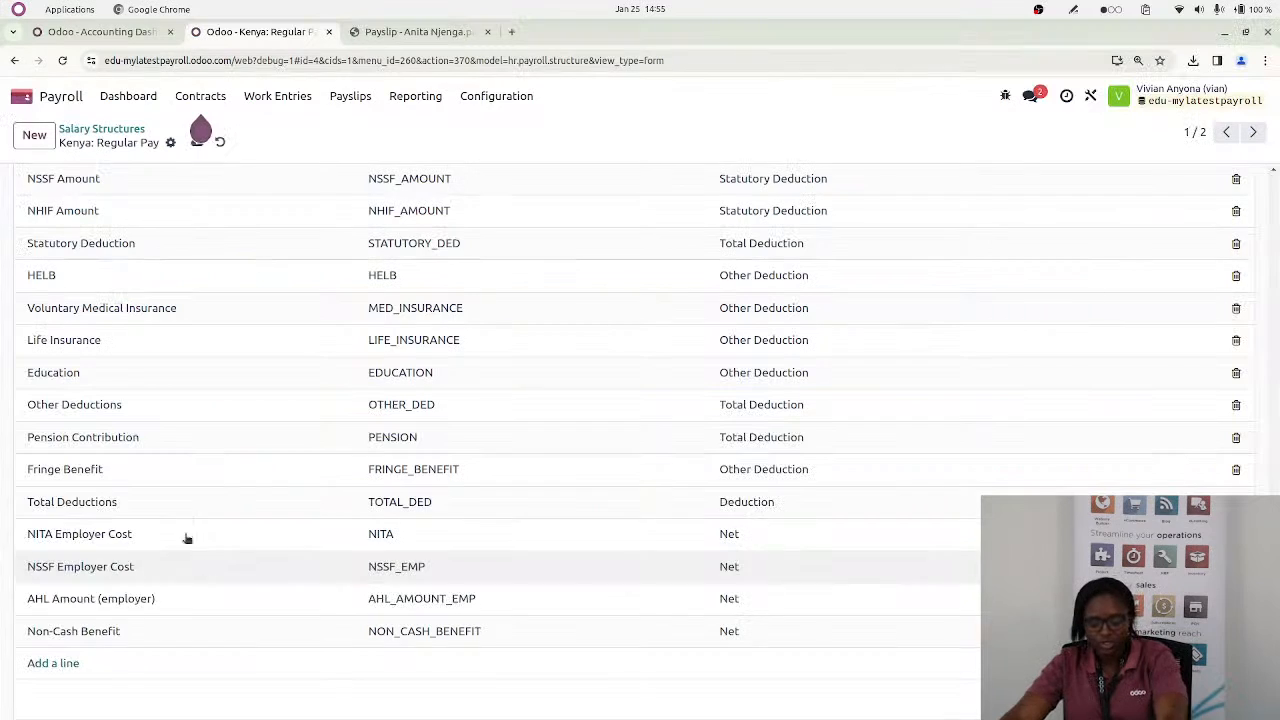
Open the untaxed Food Allowance rule, examine its Python condition and computation code, and close it
click(506, 97)
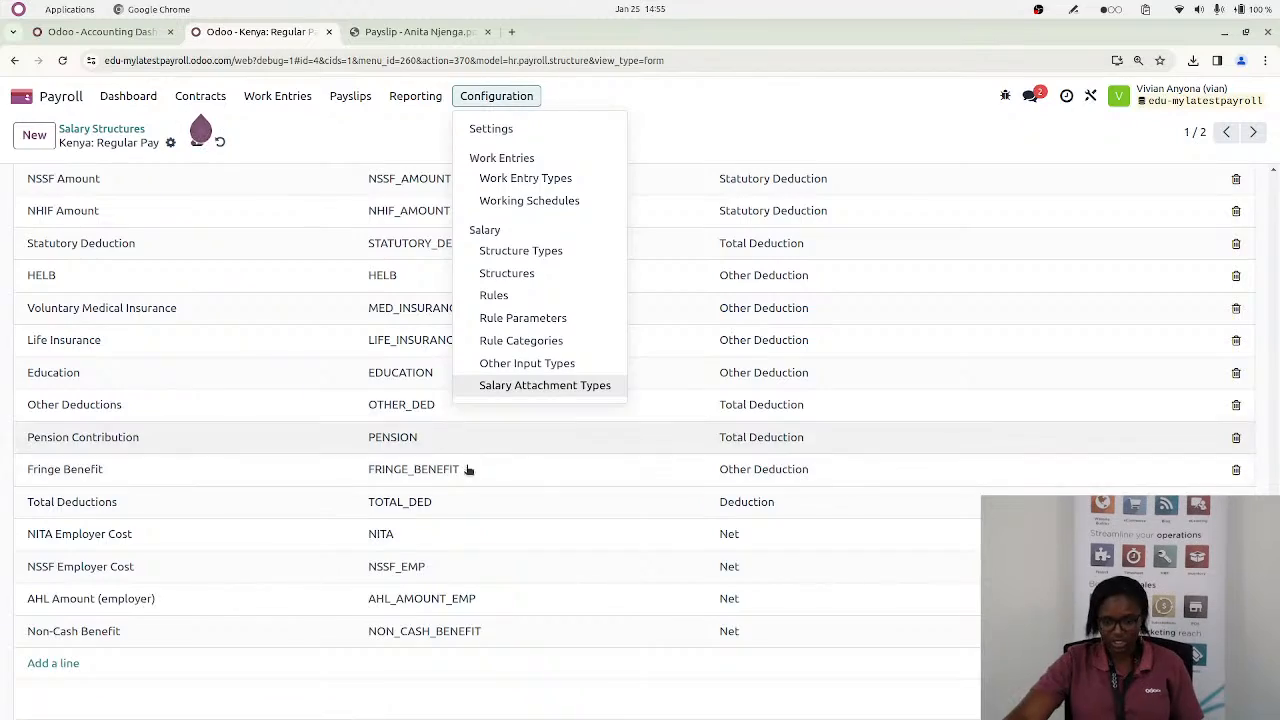
scroll(457, 500, up, 3)
scroll(457, 500, up, 5)
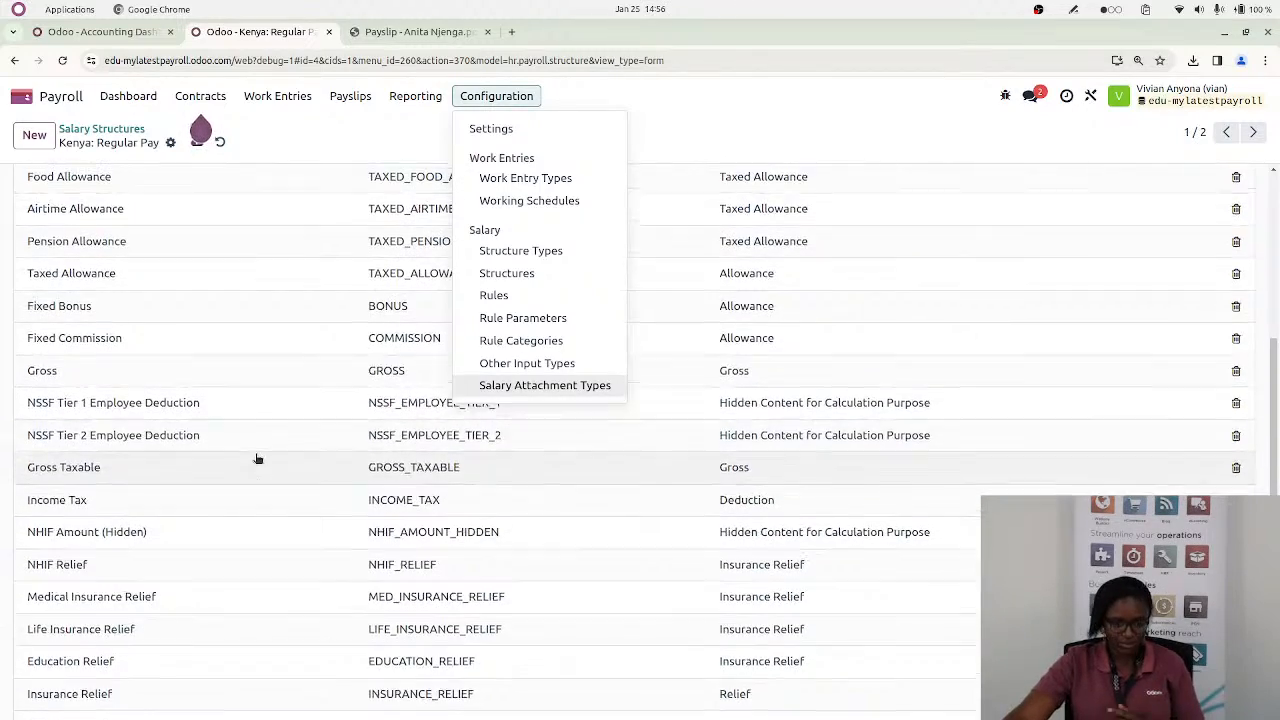
scroll(257, 458, up, 3)
scroll(246, 537, down, 2)
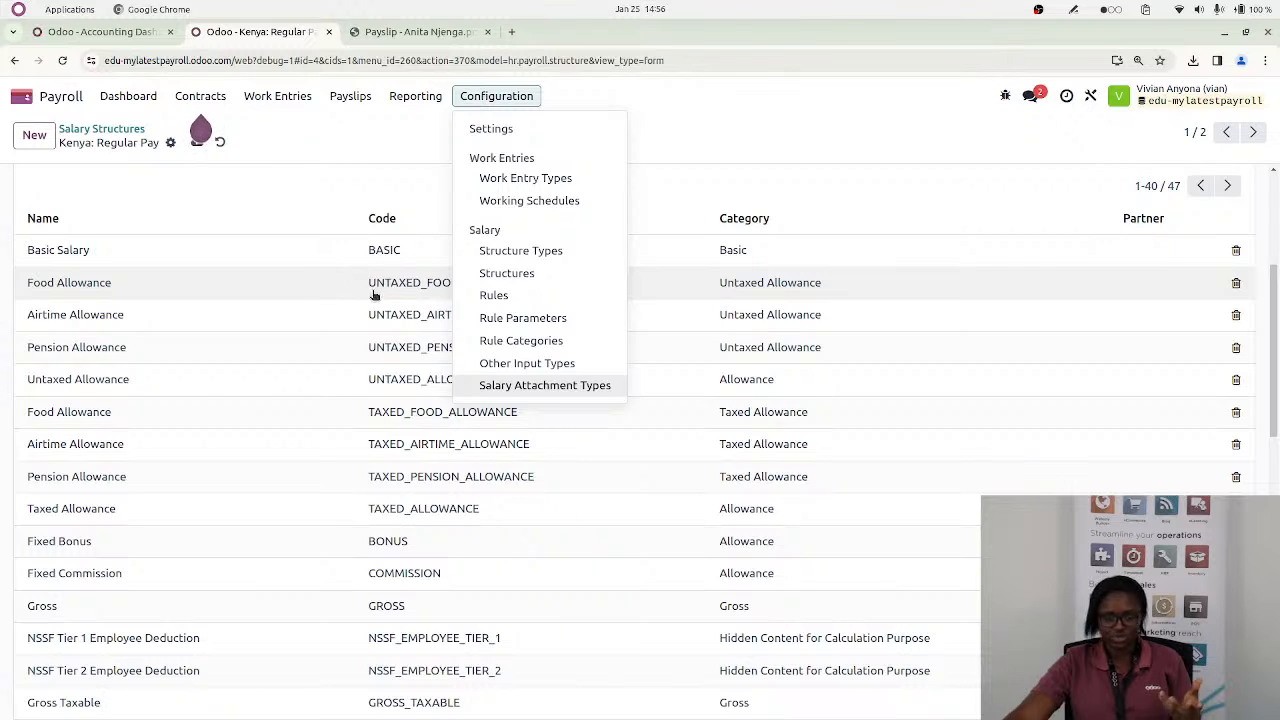
click(297, 295)
click(297, 295)
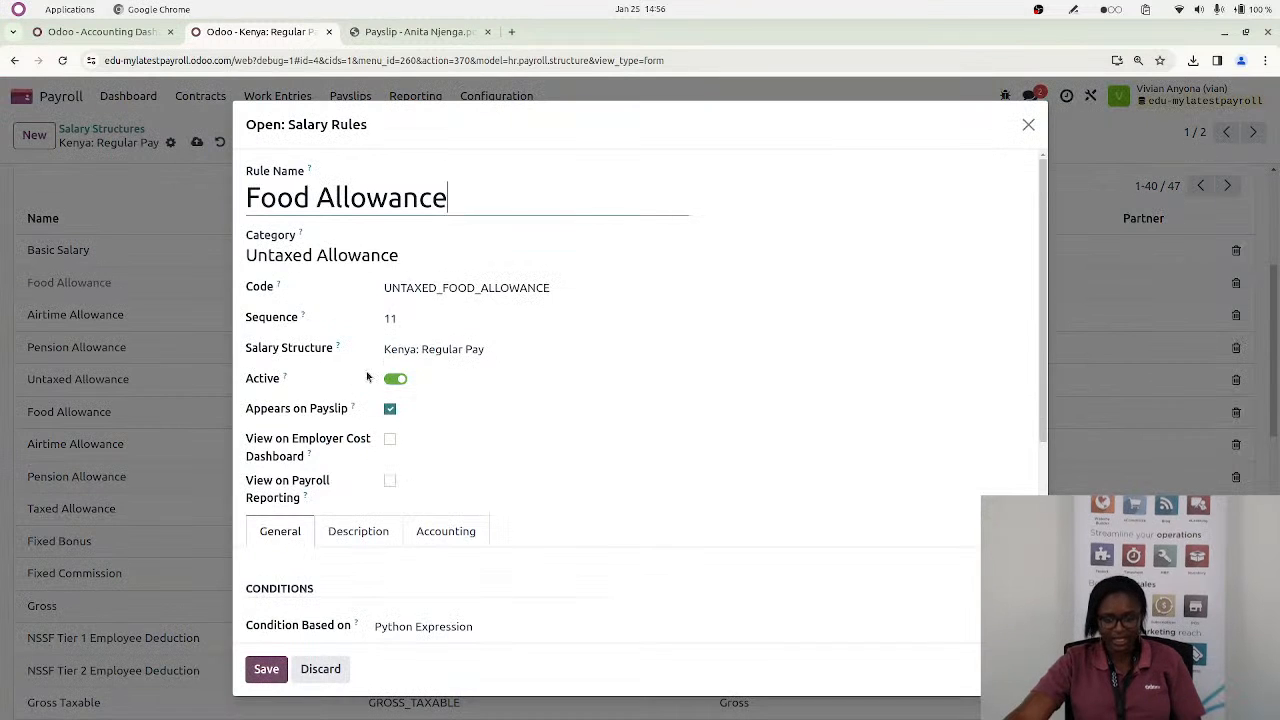
scroll(366, 430, down, 5)
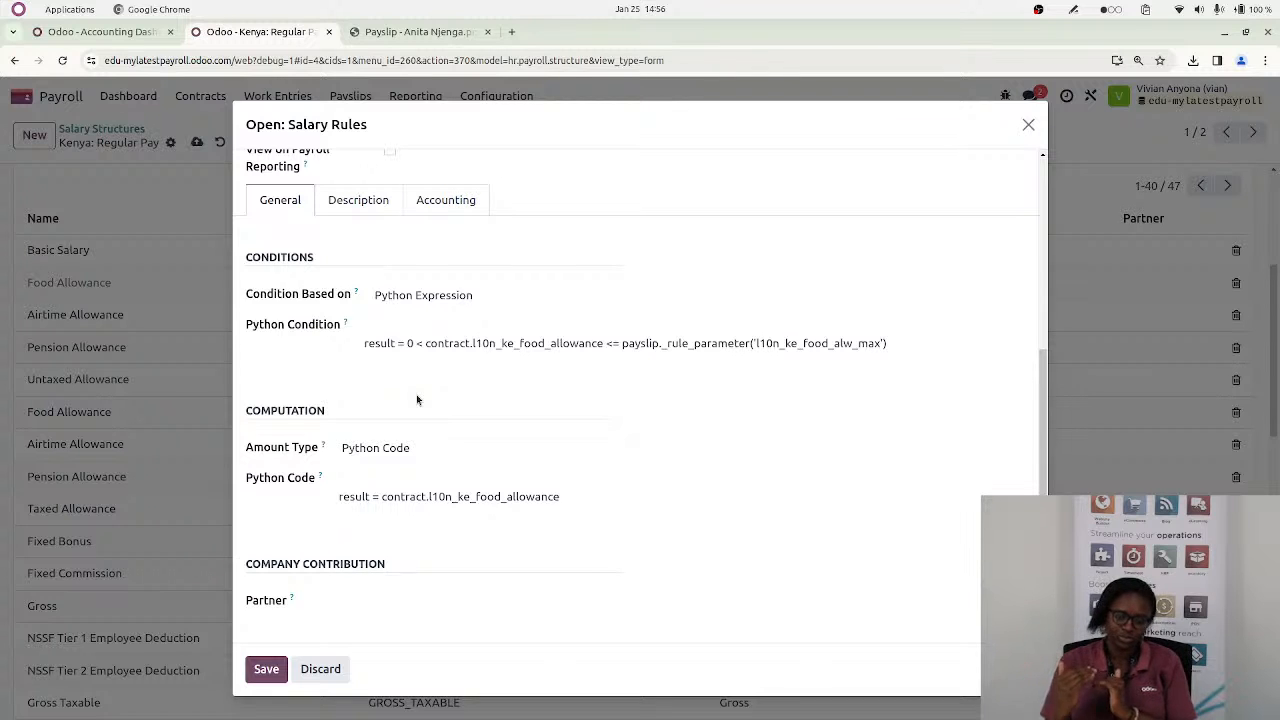
click(1029, 125)
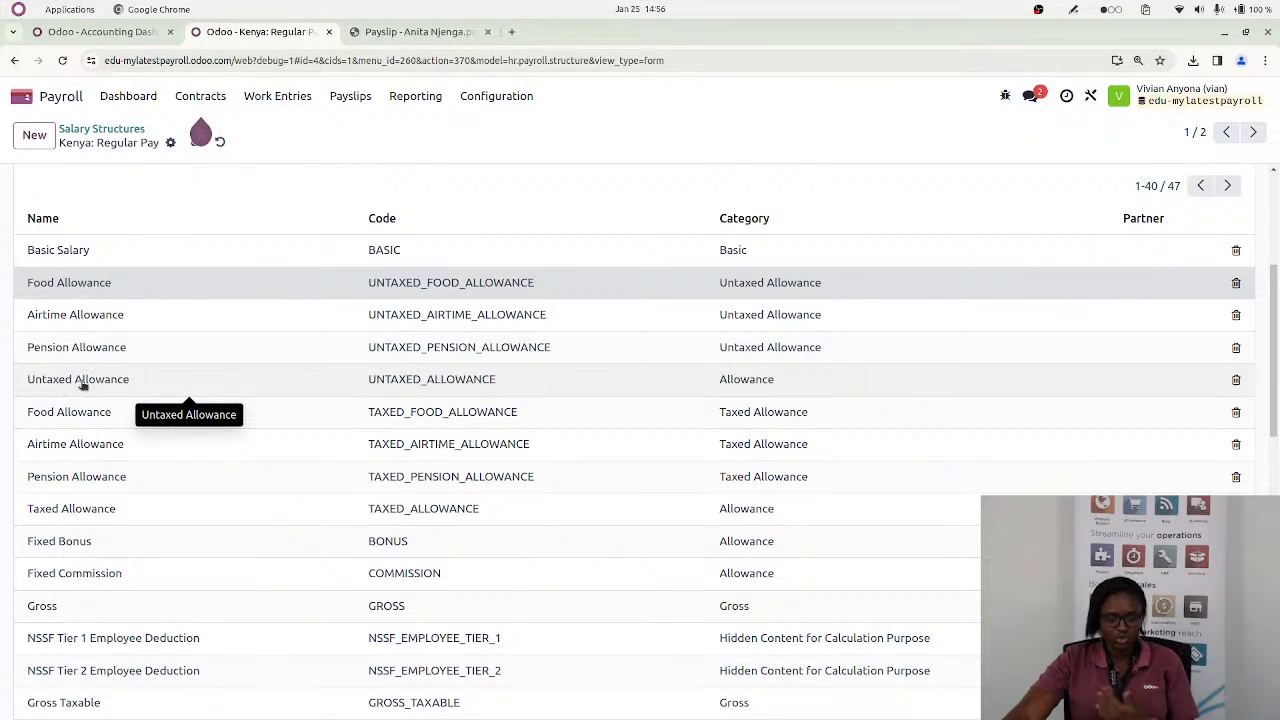
Open the untaxed Airtime Allowance rule, examine its Python condition and computation code, and close it without saving
click(133, 323)
scroll(366, 431, down, 3)
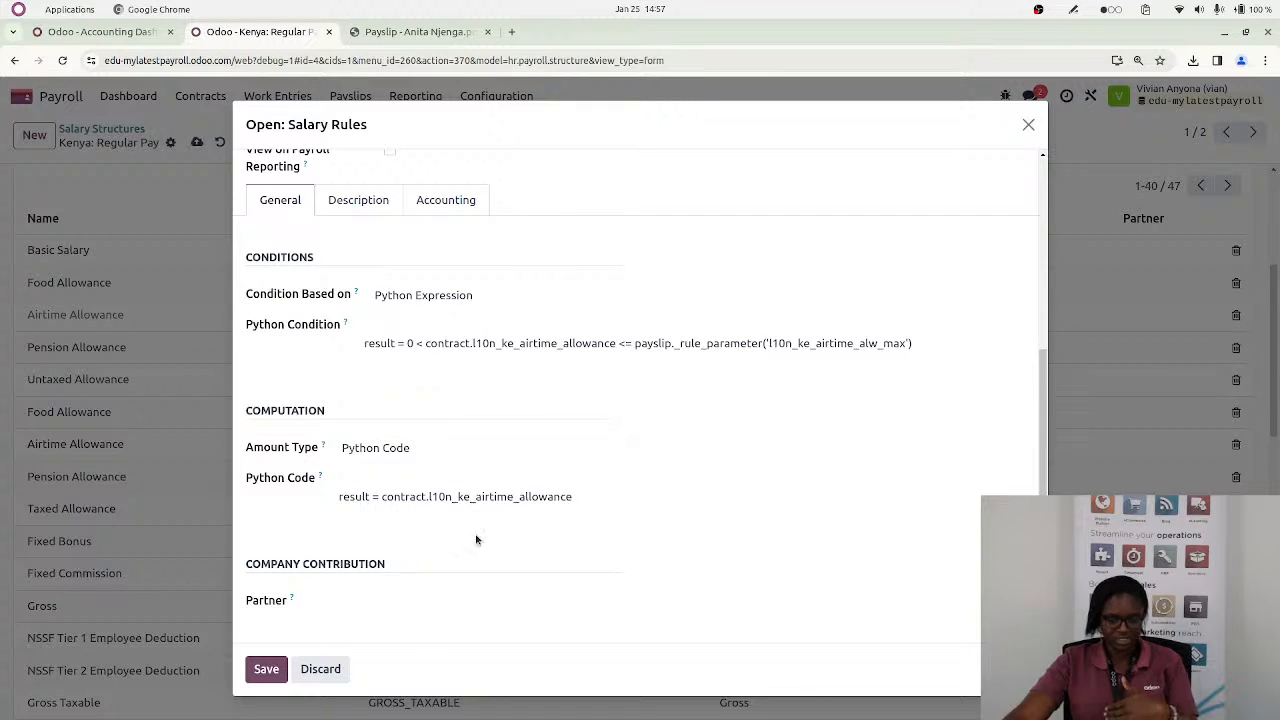
click(311, 678)
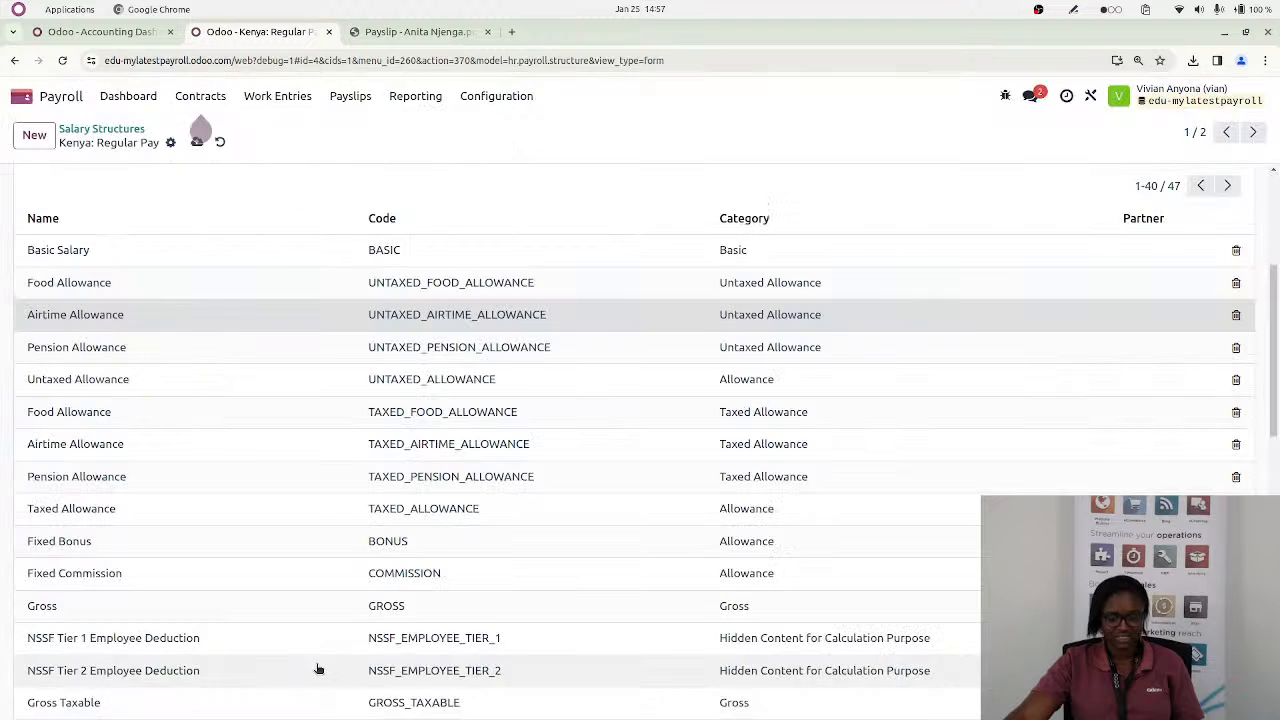
Switch to the Kenyan Payroll pad, enlarge the text to read the question on timesheet-based payroll, and return to Odoo
key(alt+Tab)
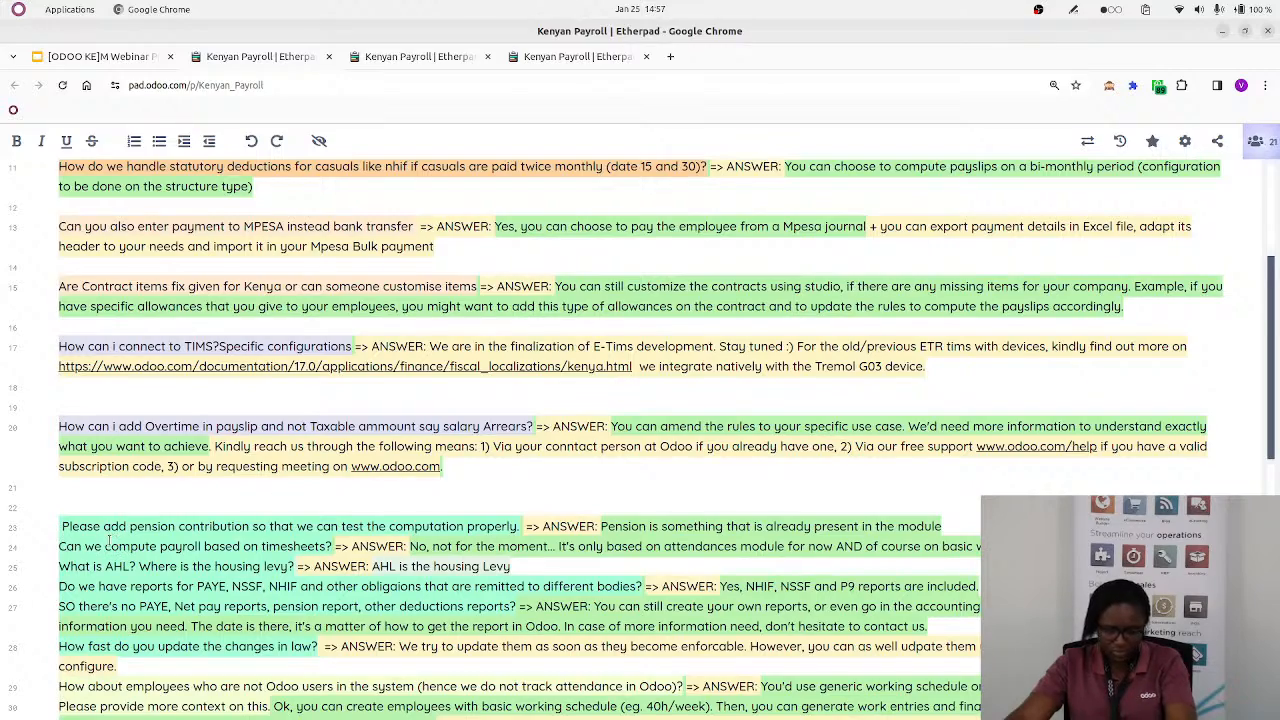
key(ctrl+plus)
scroll(250, 517, down, 4)
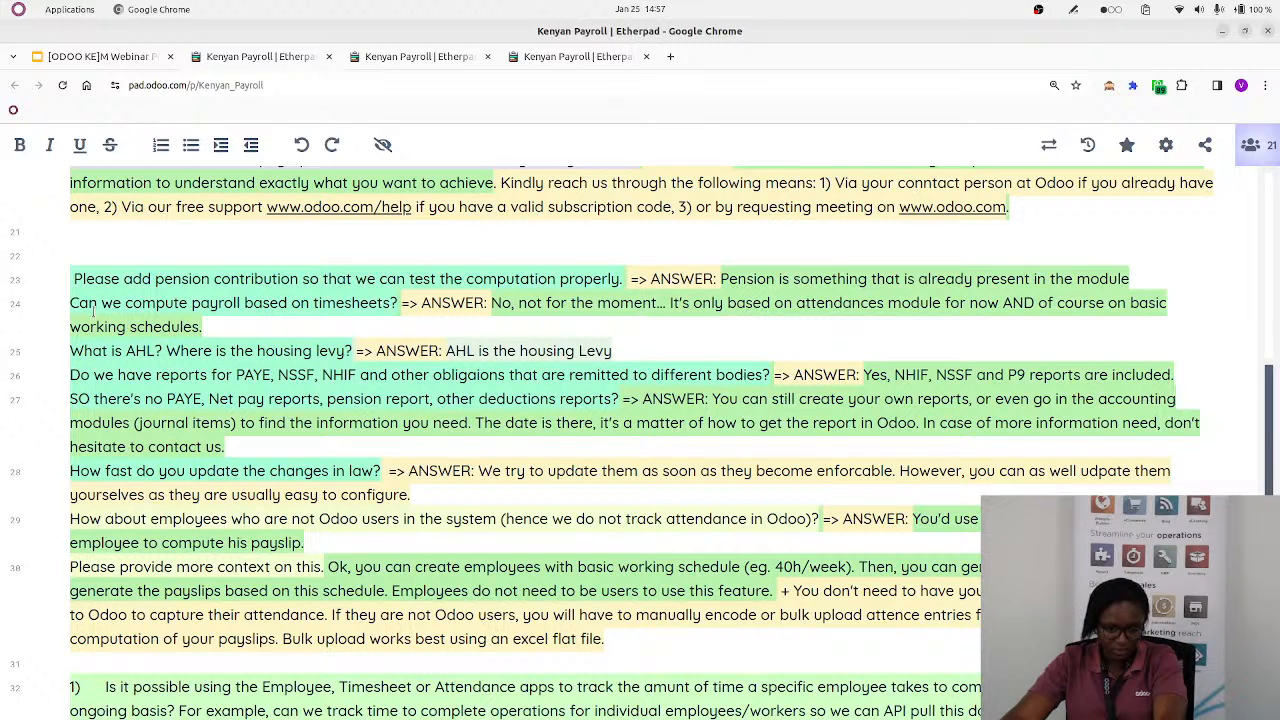
key(alt+Tab)
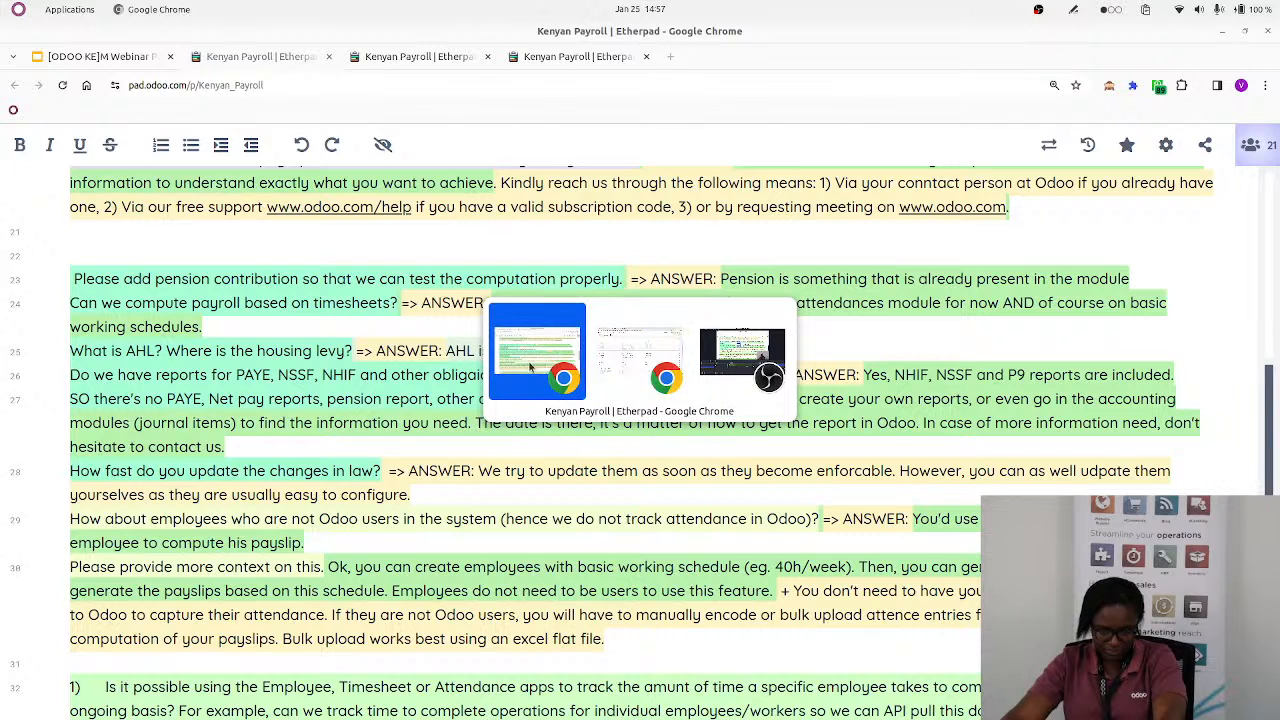
click(632, 370)
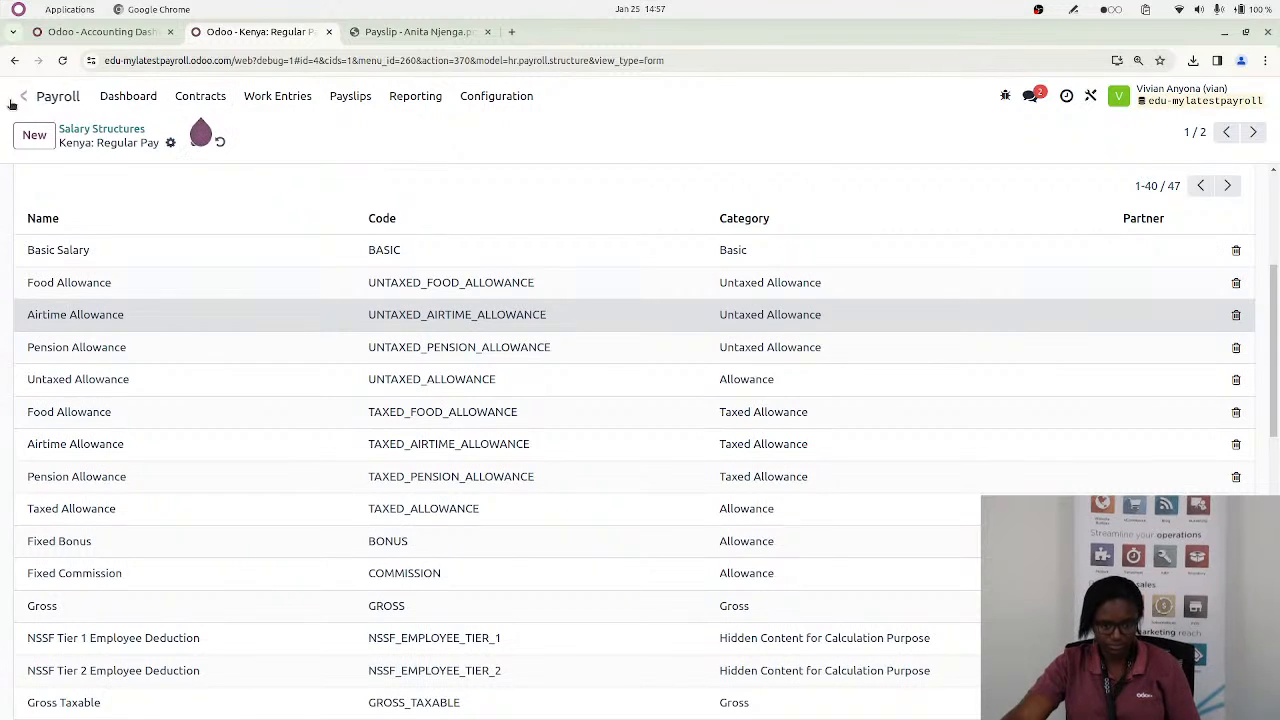
Open the running full-time contract that starts 02/01/2023 and bring up its tax deductions and benefits
click(201, 96)
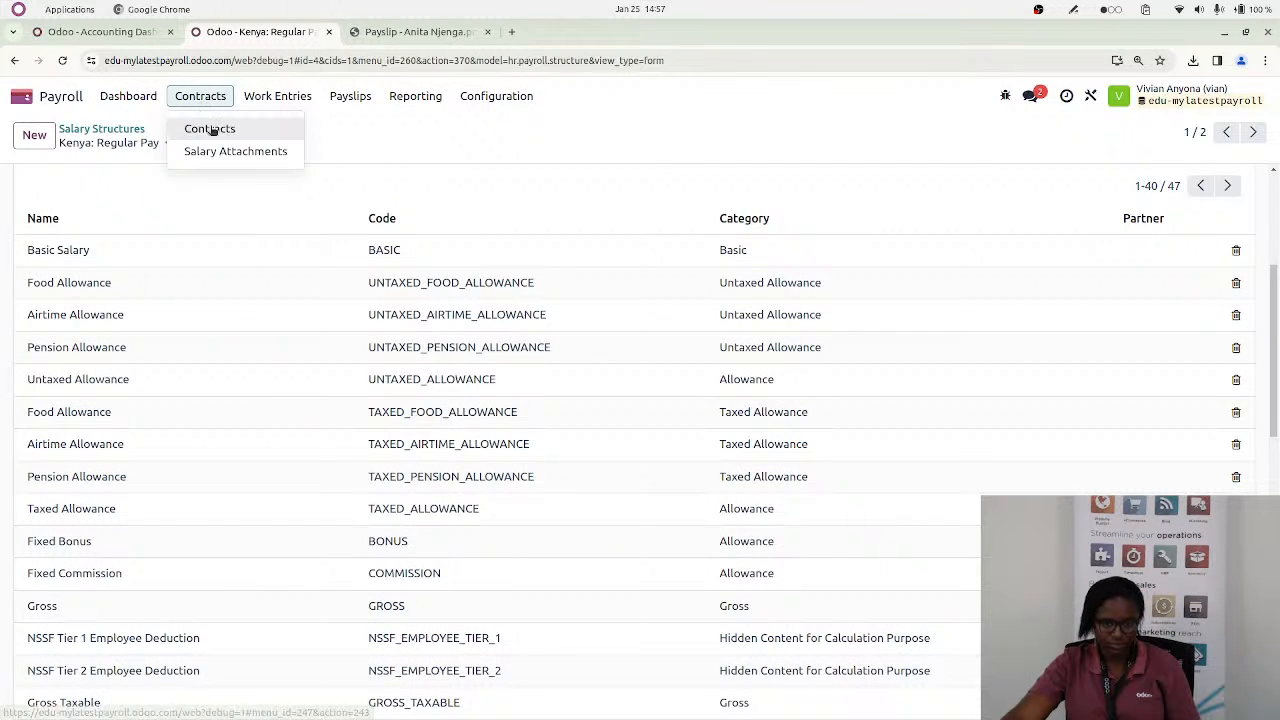
click(200, 128)
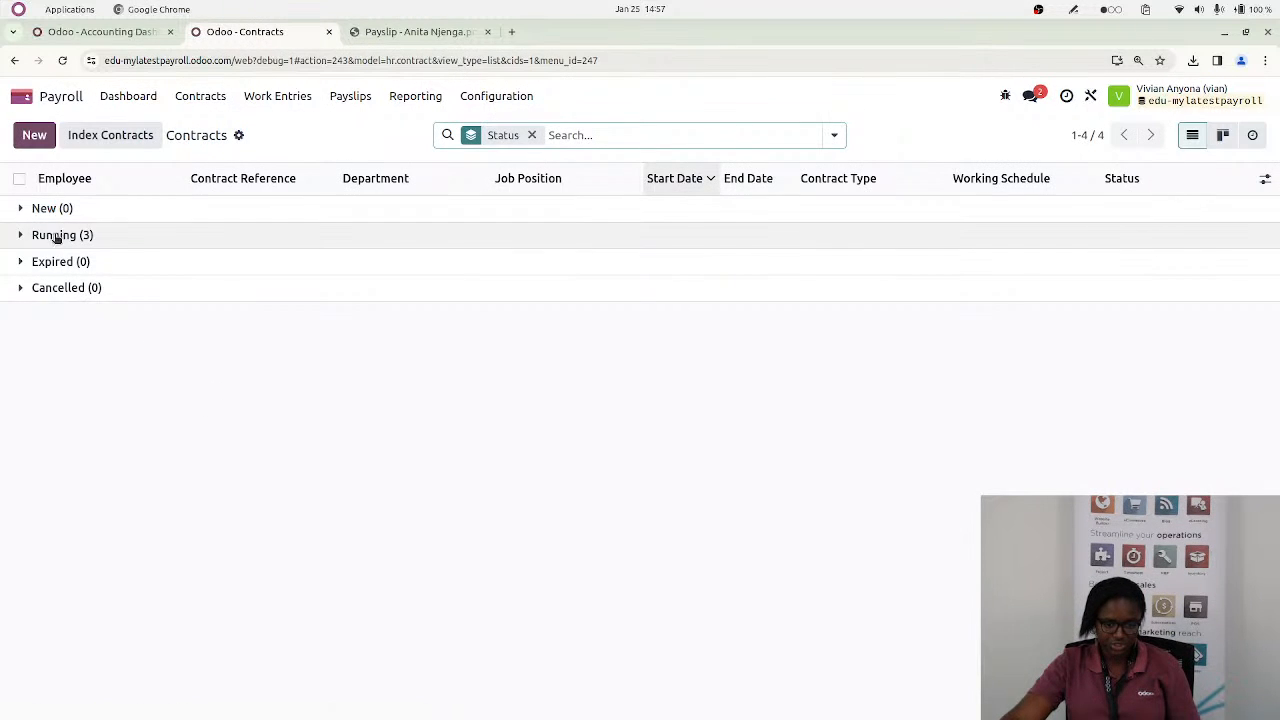
click(38, 235)
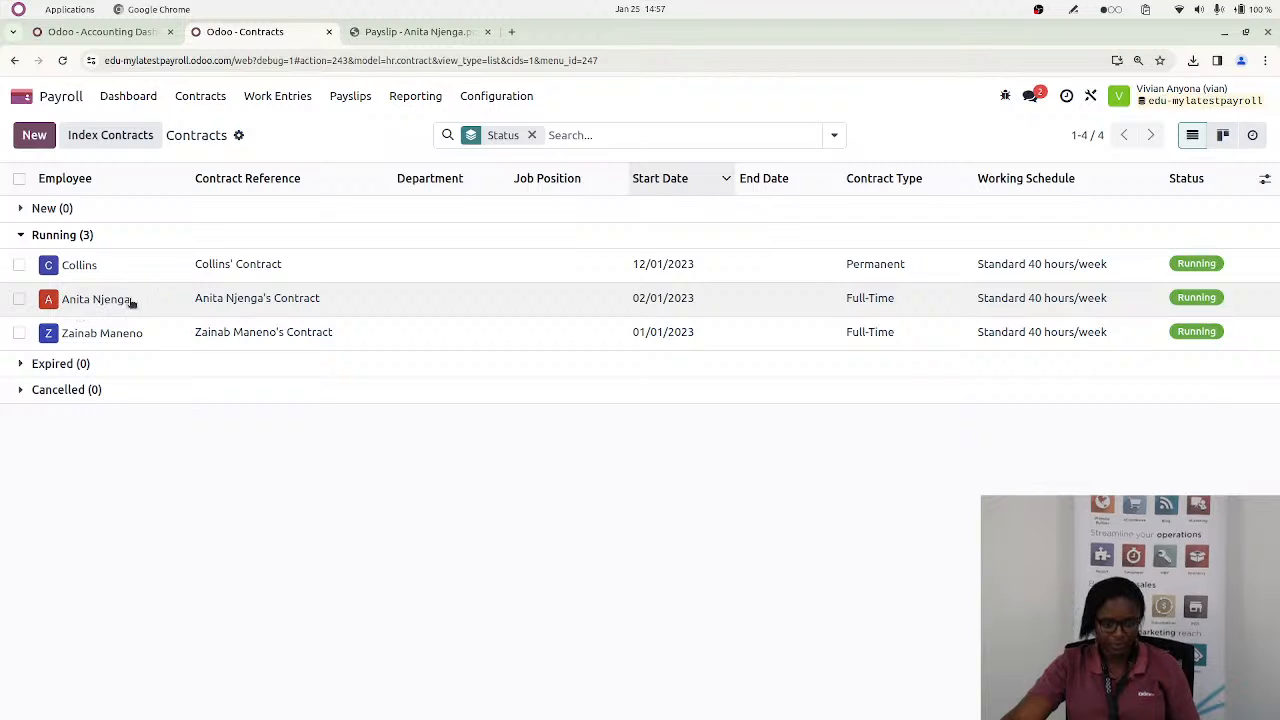
drag(130, 272, 120, 297)
click(115, 298)
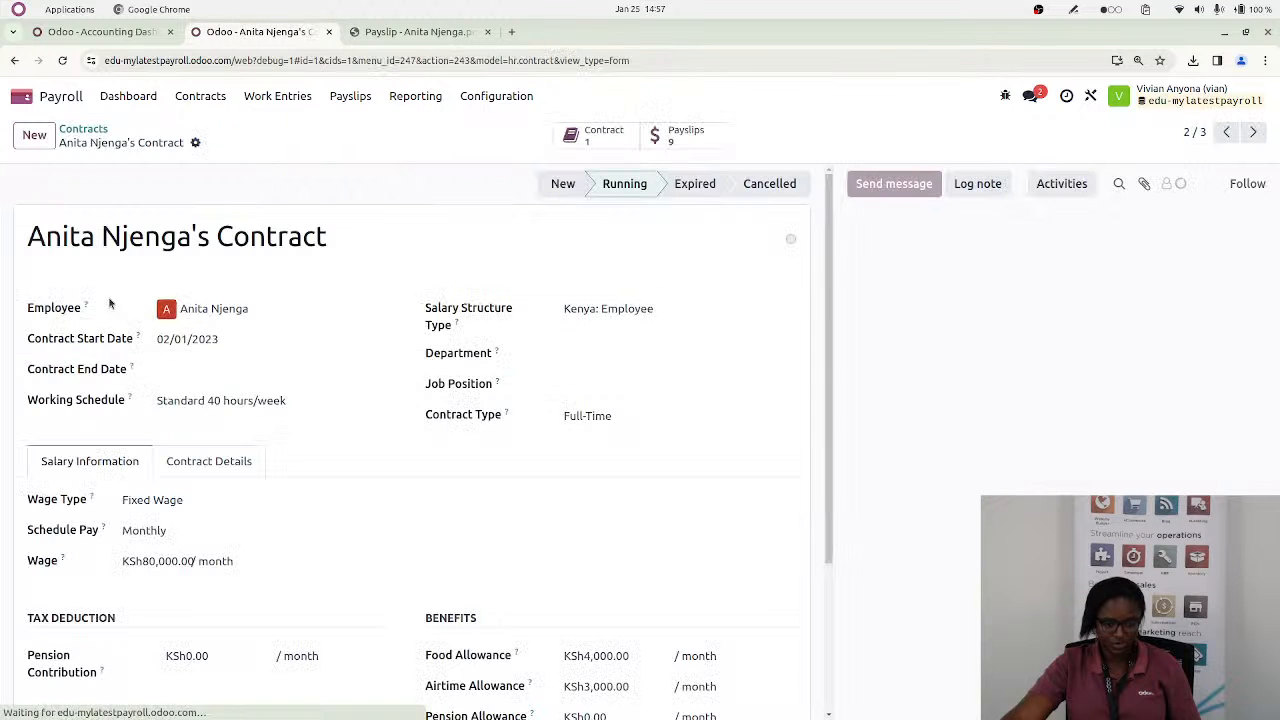
scroll(150, 640, down, 3)
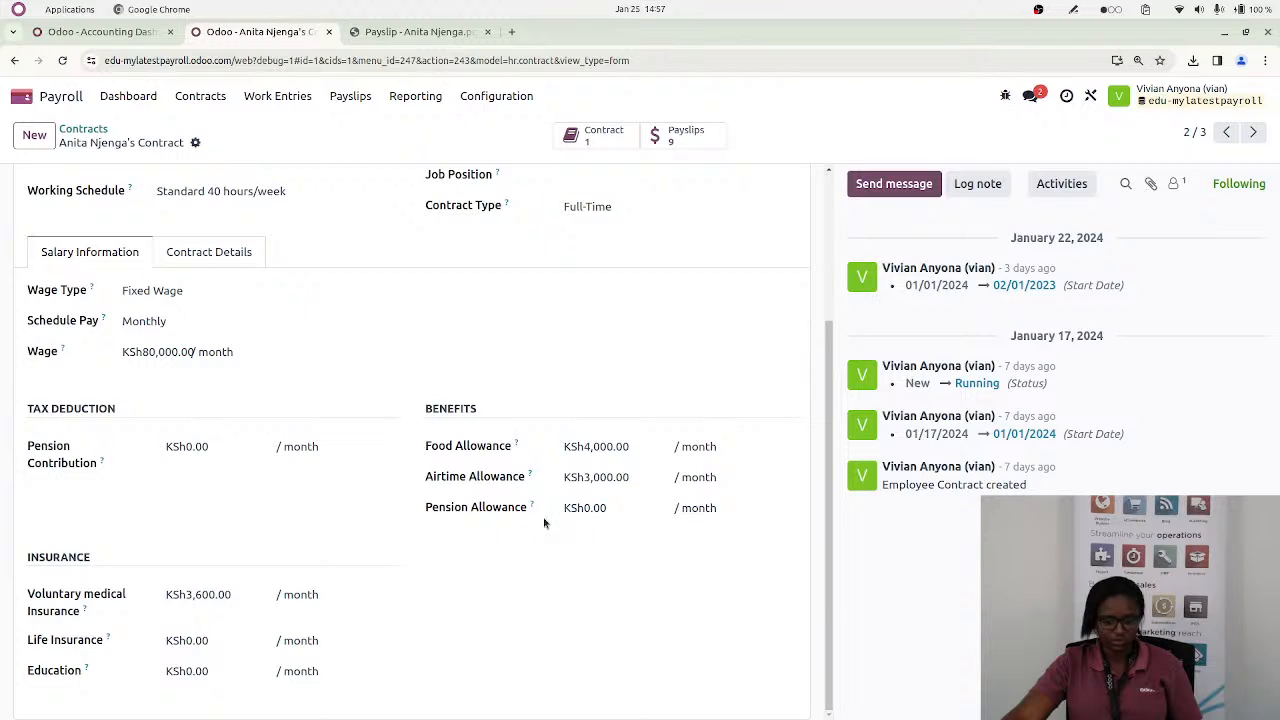
Set the contract's monthly Pension Contribution to KSh10,000 and save the contract
click(190, 446)
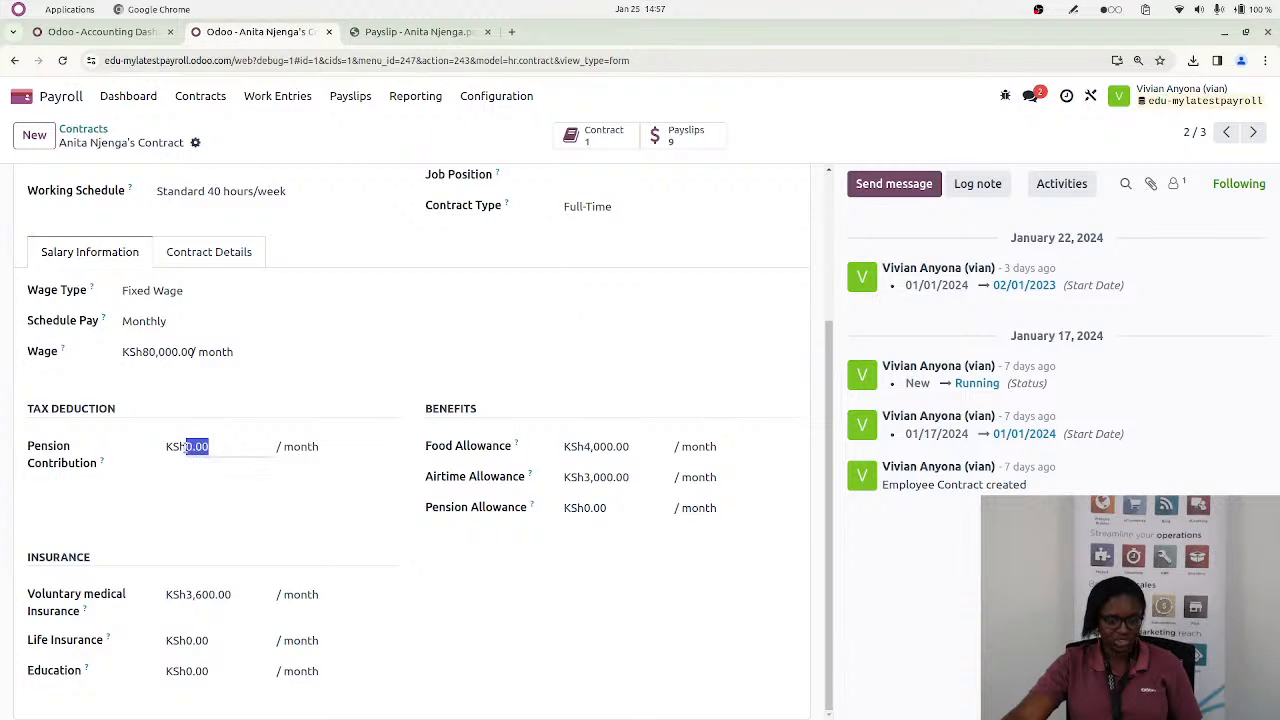
text(1)
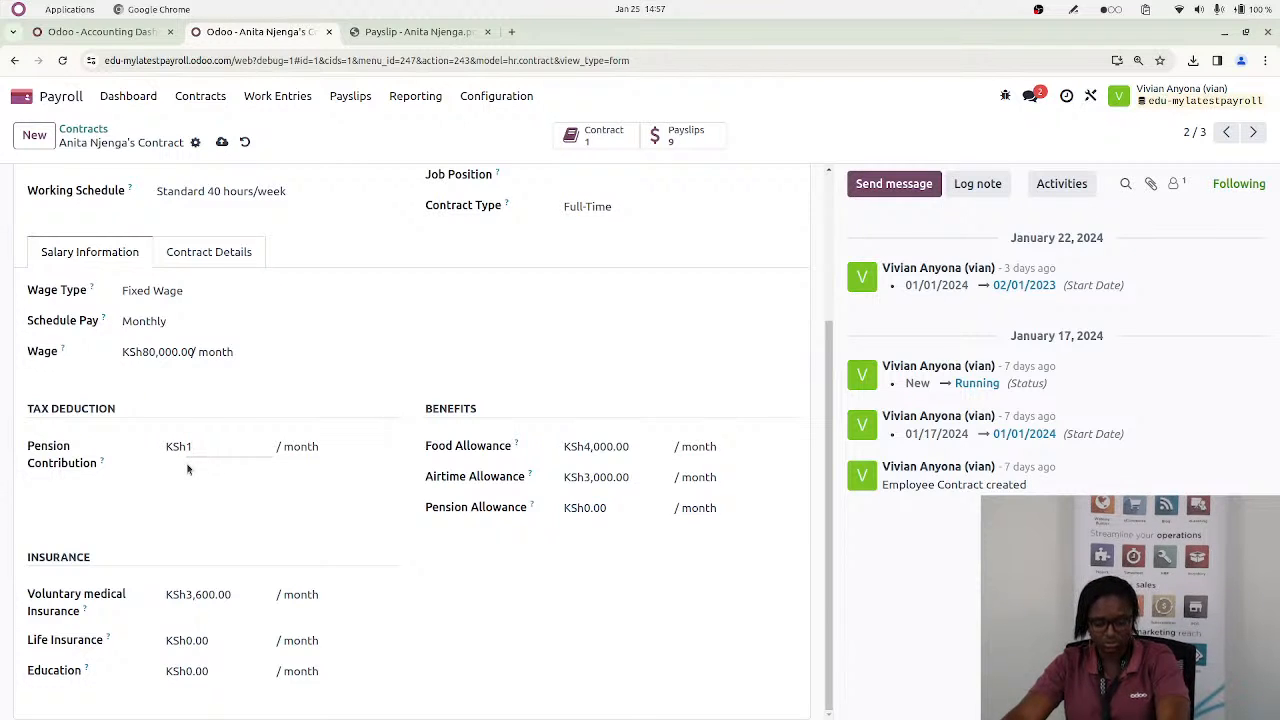
text(0)
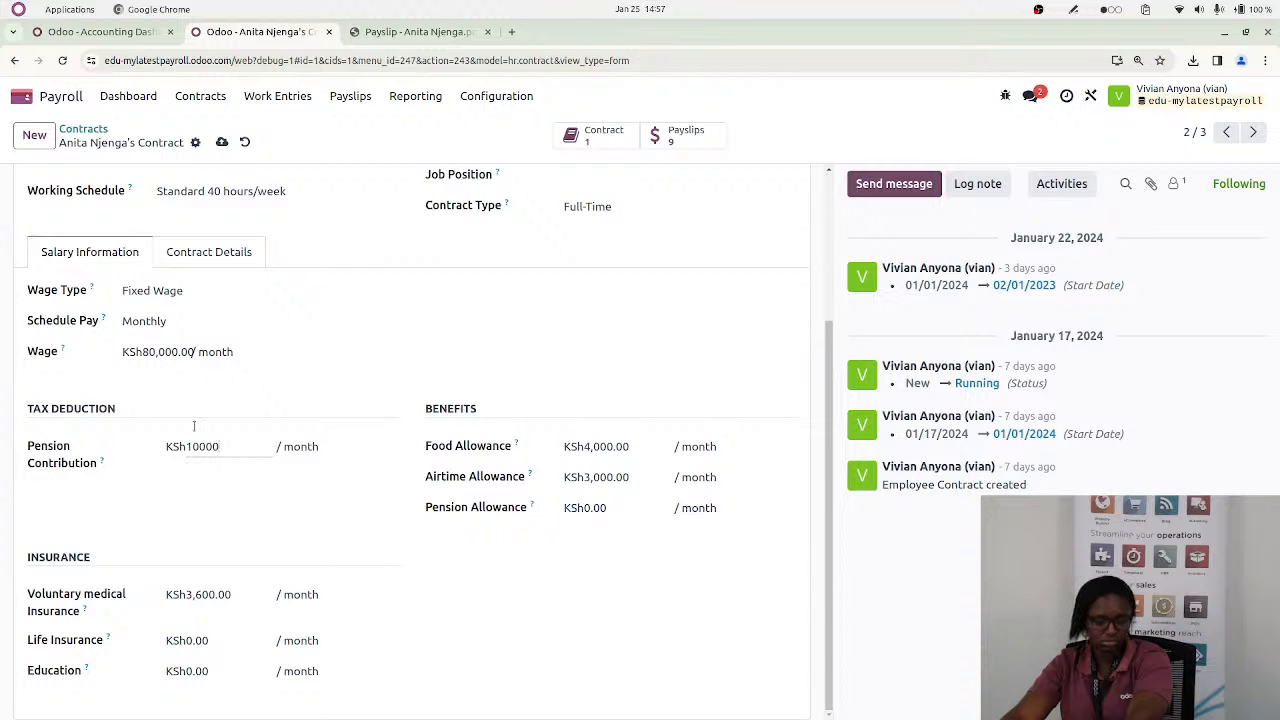
text(,000)
click(222, 142)
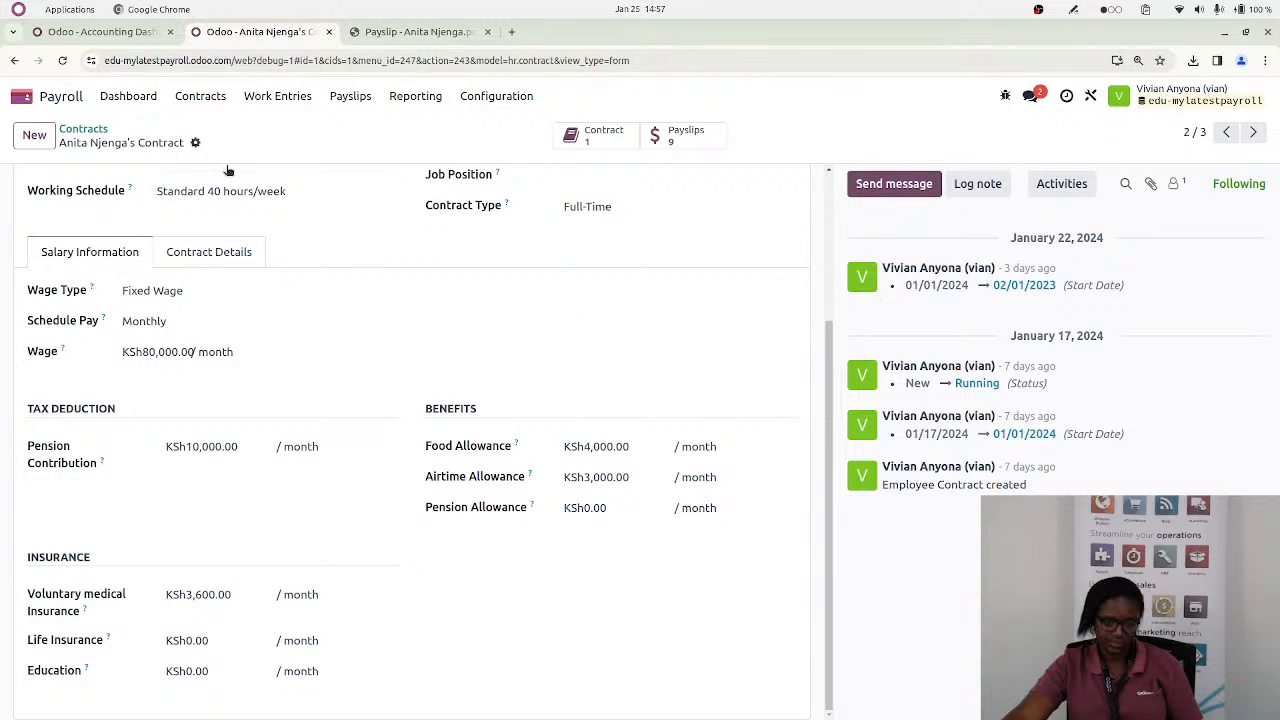
Open the work entries and examine the conflicting entries month by month, back to October 2023
click(279, 104)
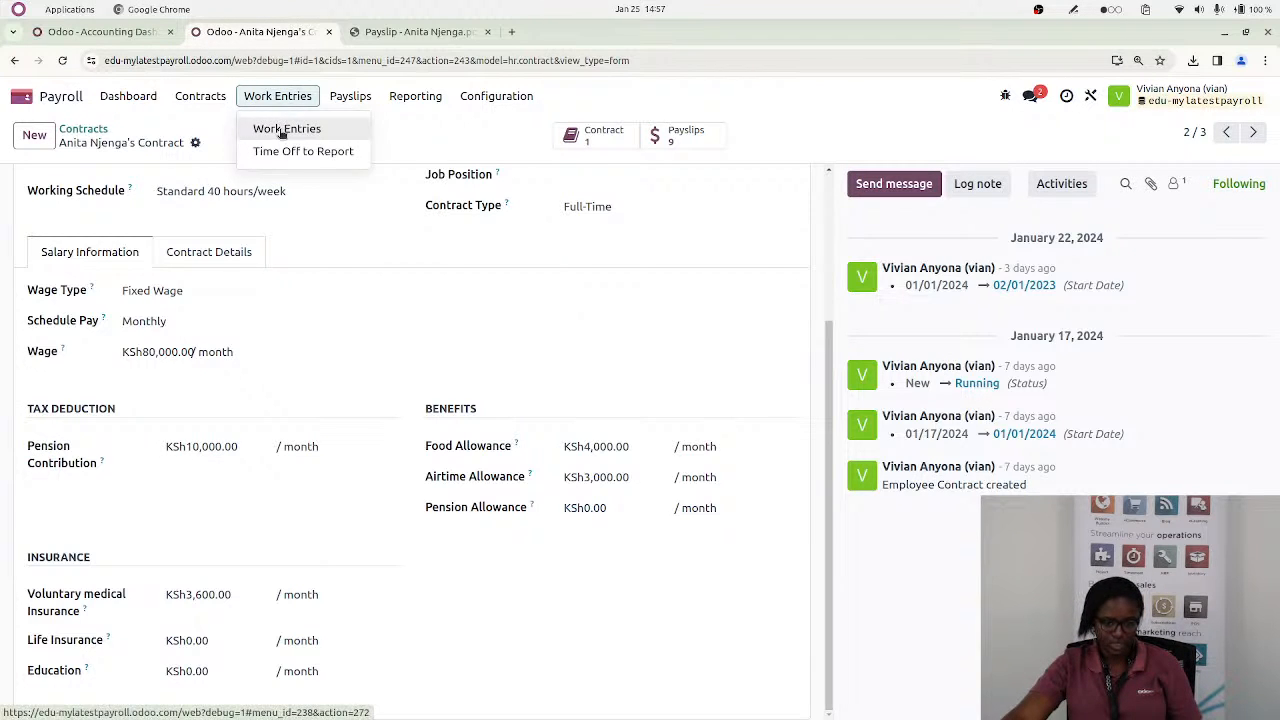
click(268, 127)
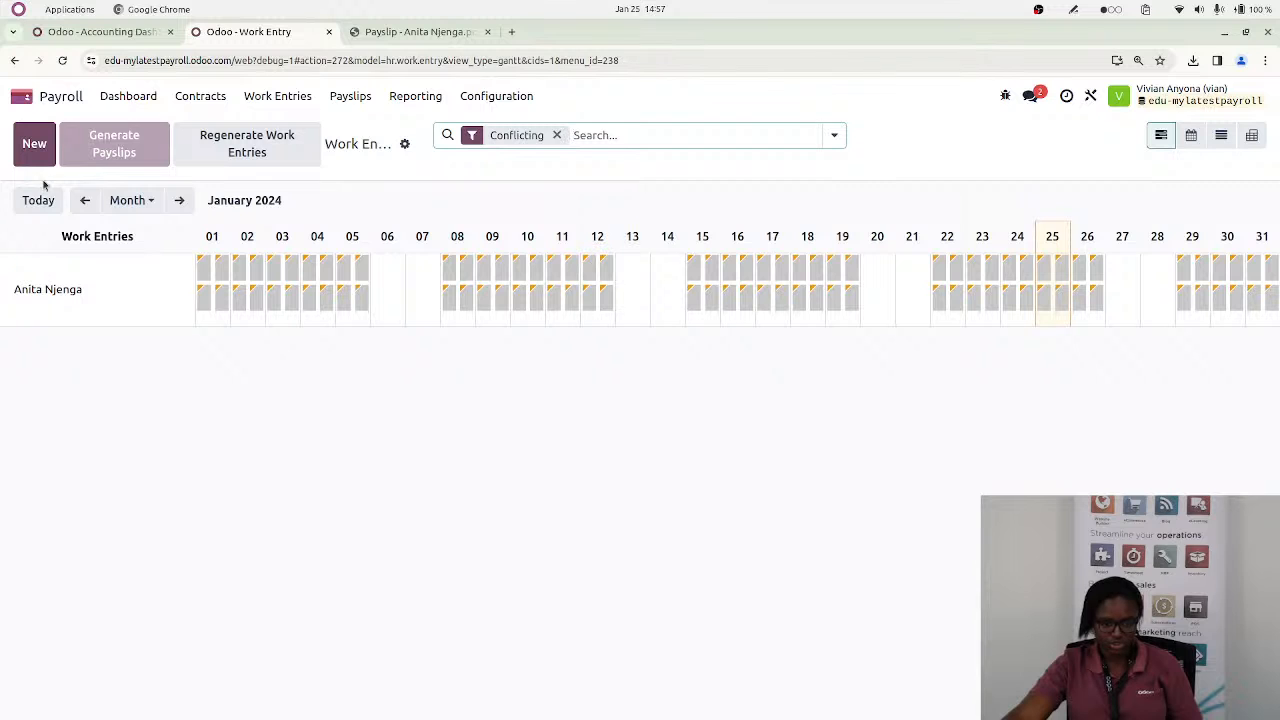
click(82, 201)
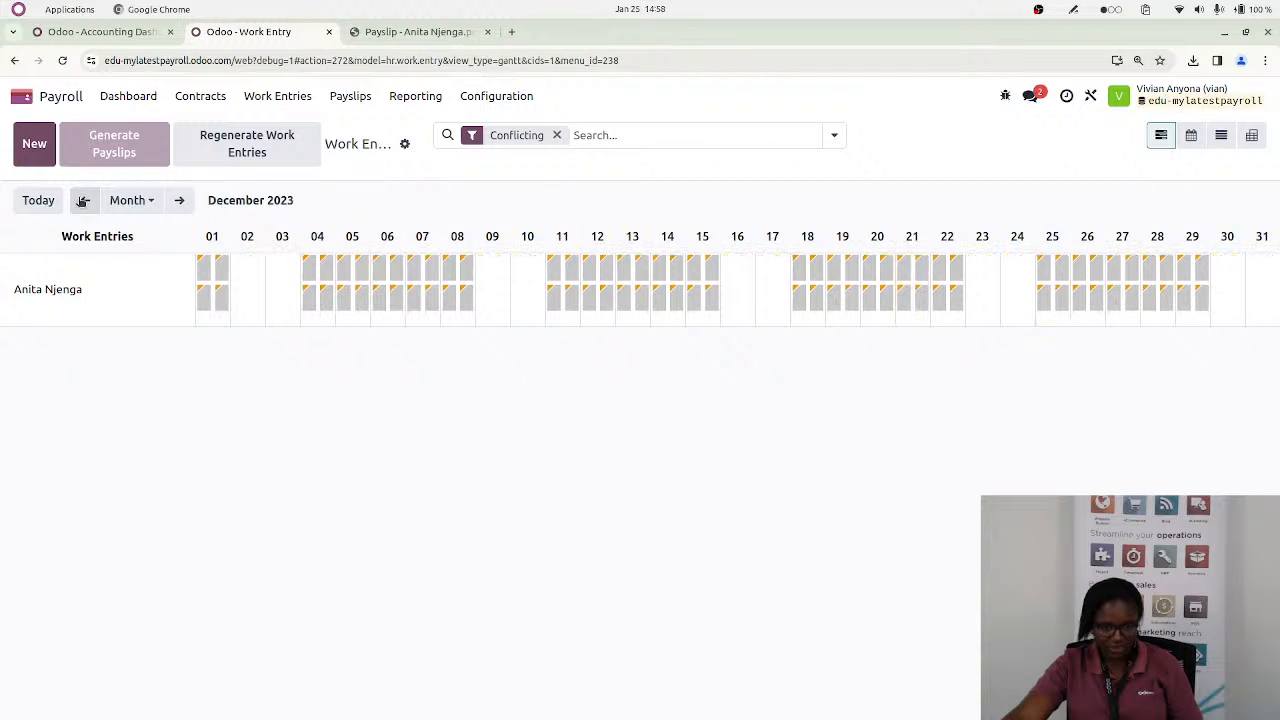
click(83, 201)
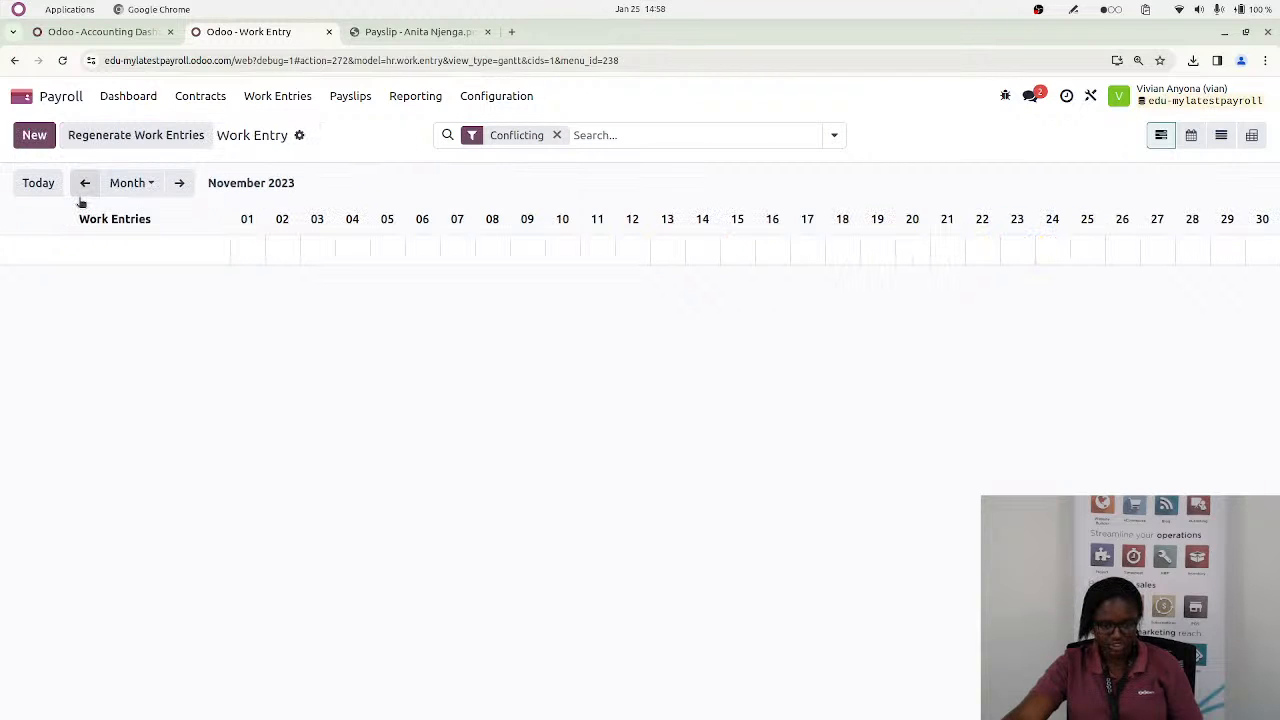
click(179, 183)
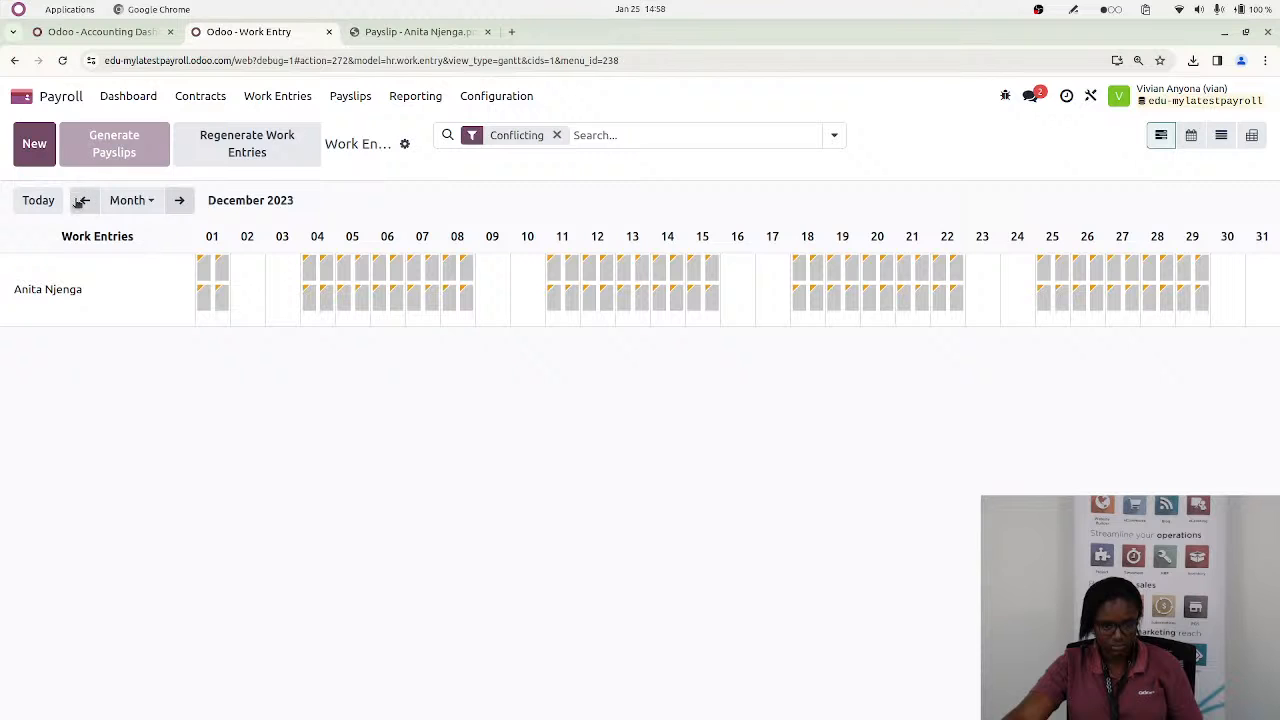
click(62, 61)
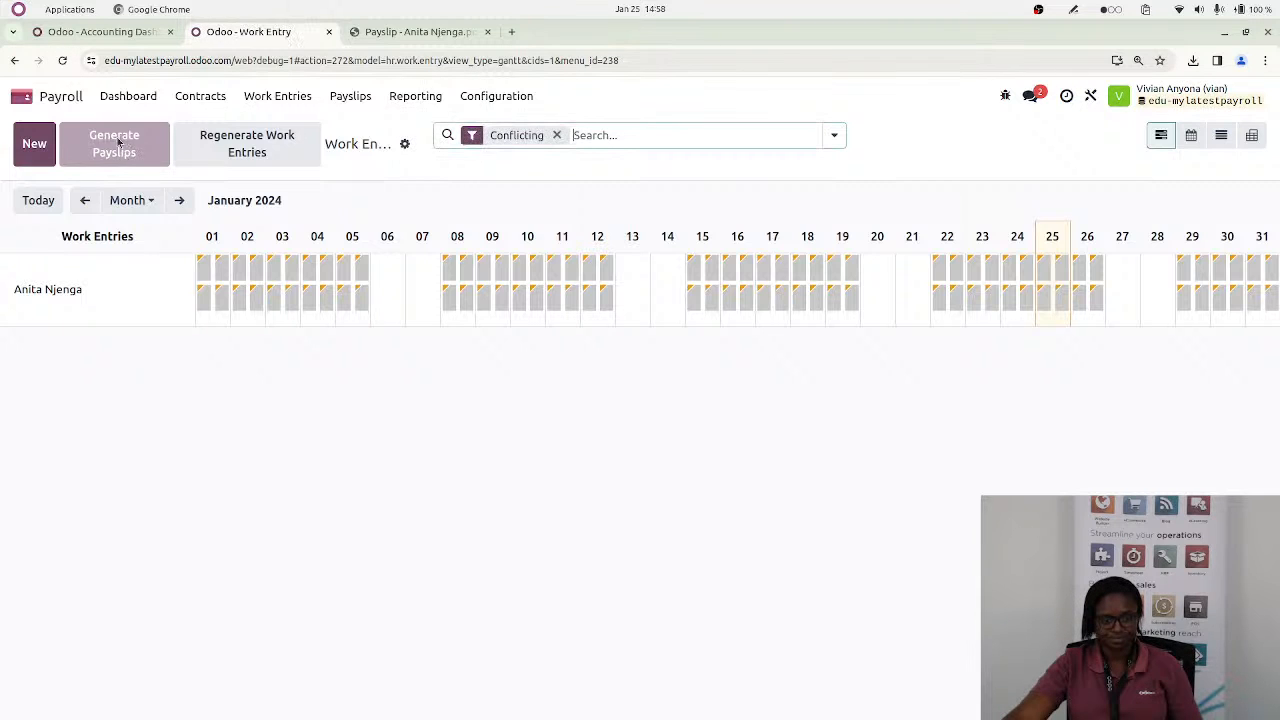
click(85, 200)
click(84, 201)
click(84, 201)
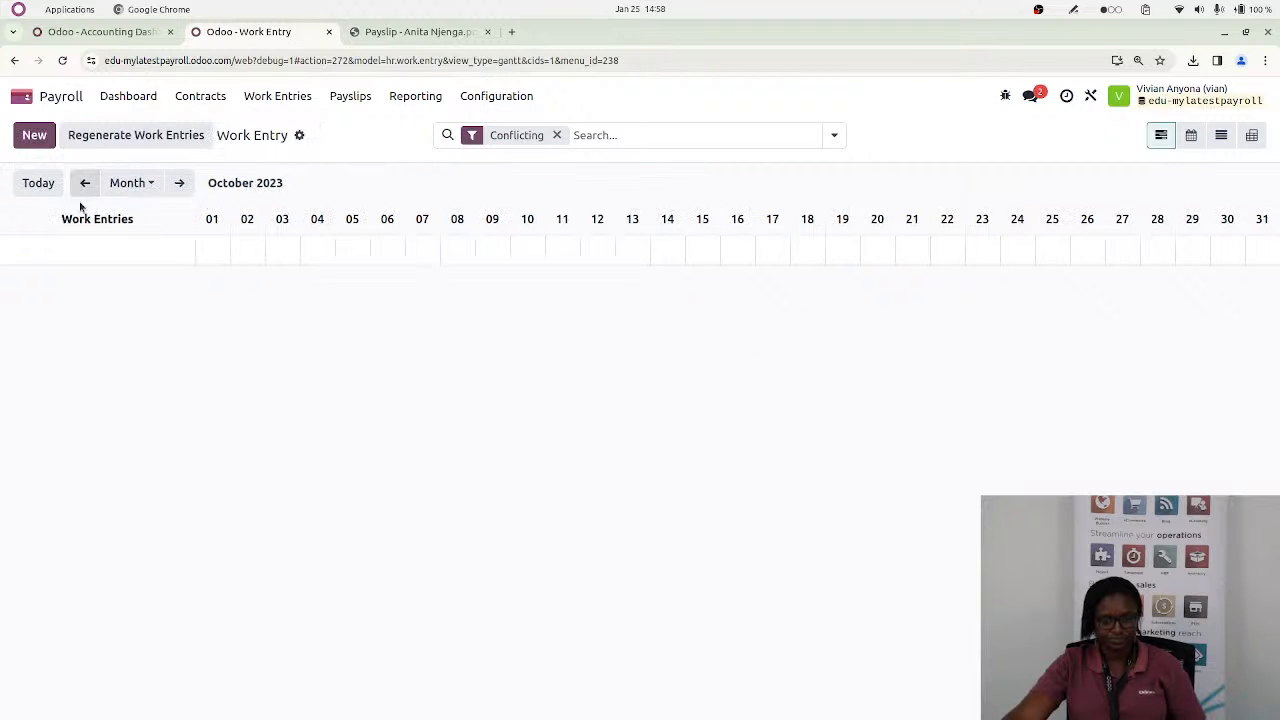
Remove the Conflicting filter and show the work entries for August 2023
click(556, 135)
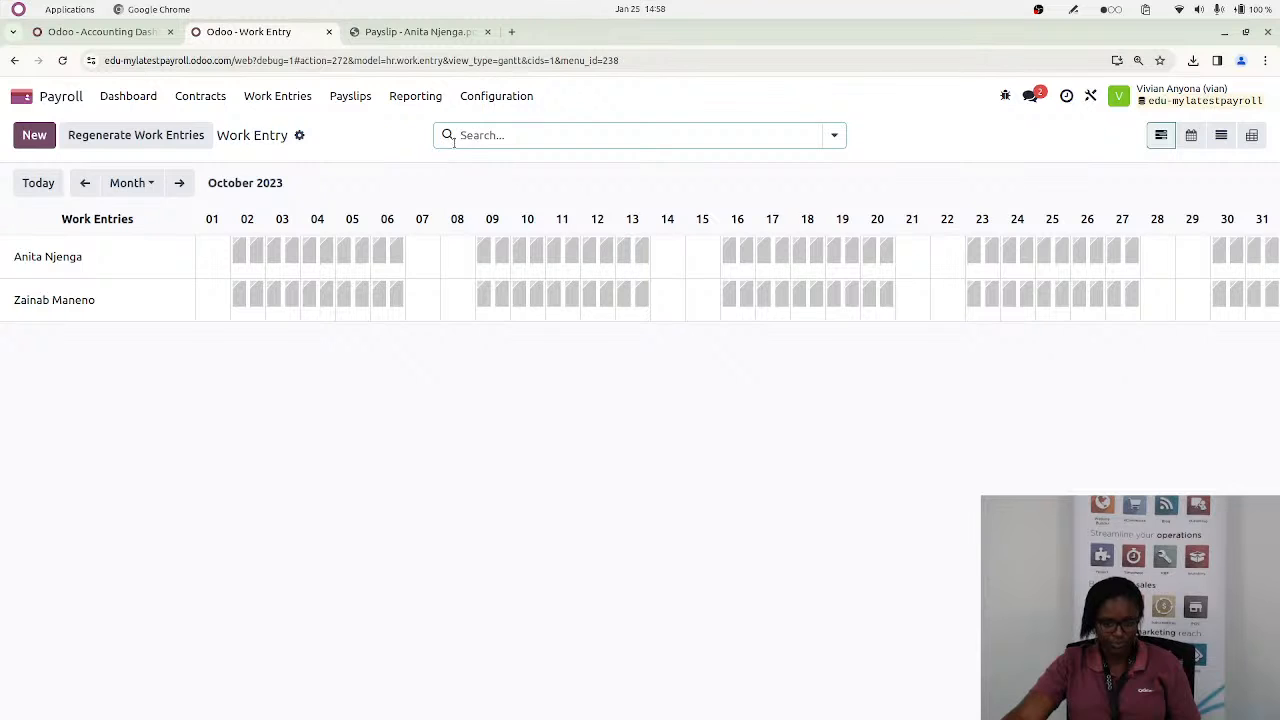
click(84, 183)
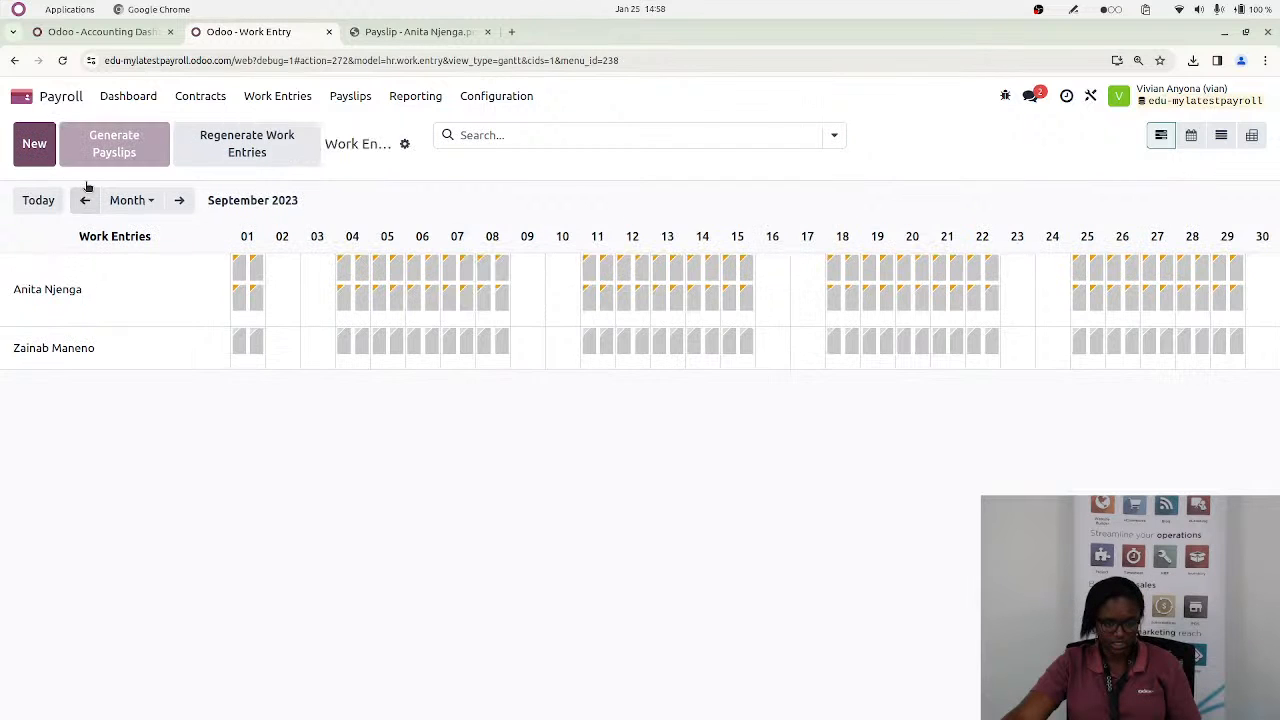
click(84, 201)
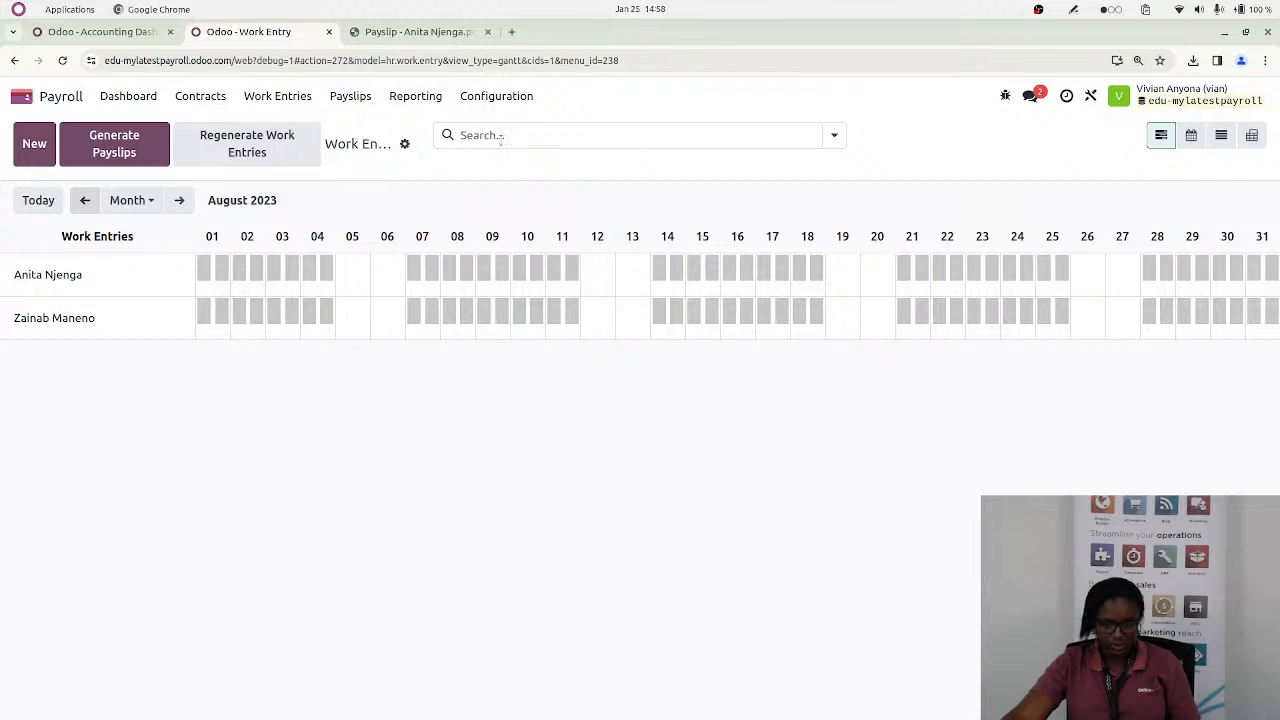
Filter the August 2023 work entries by the employee's first name and try to generate payslips
click(500, 136)
text(an)
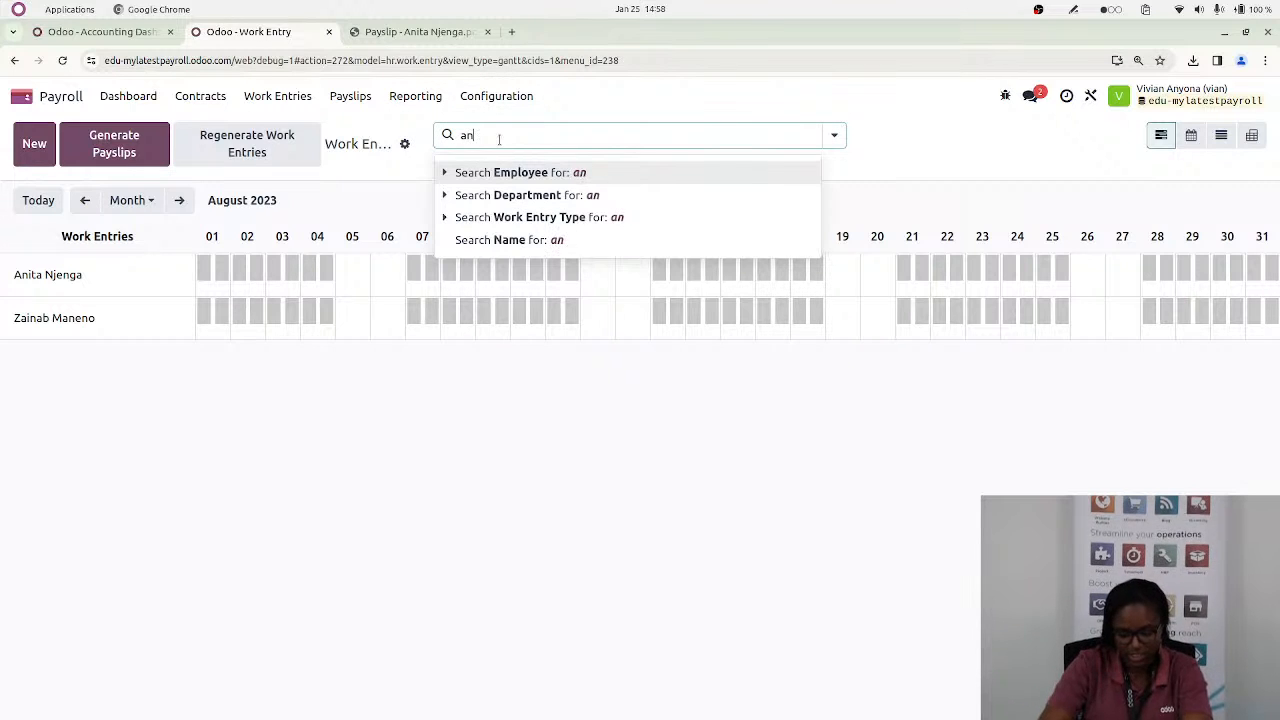
text(ita)
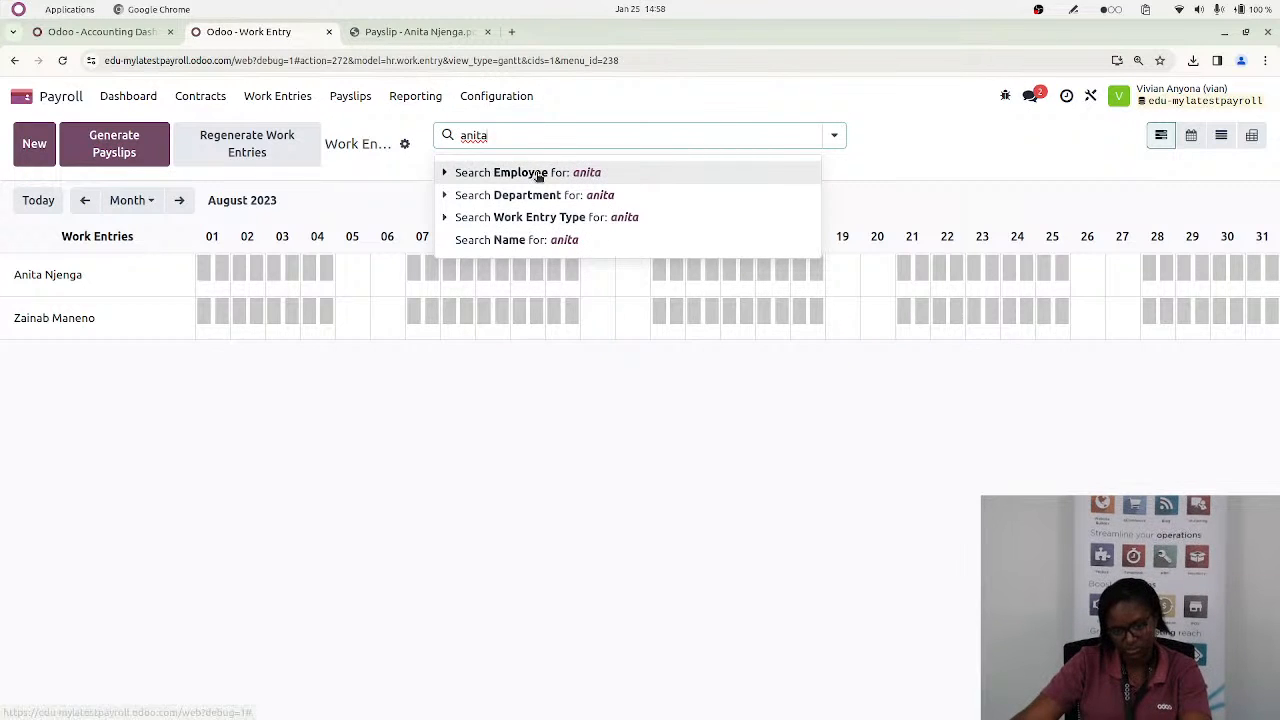
click(535, 173)
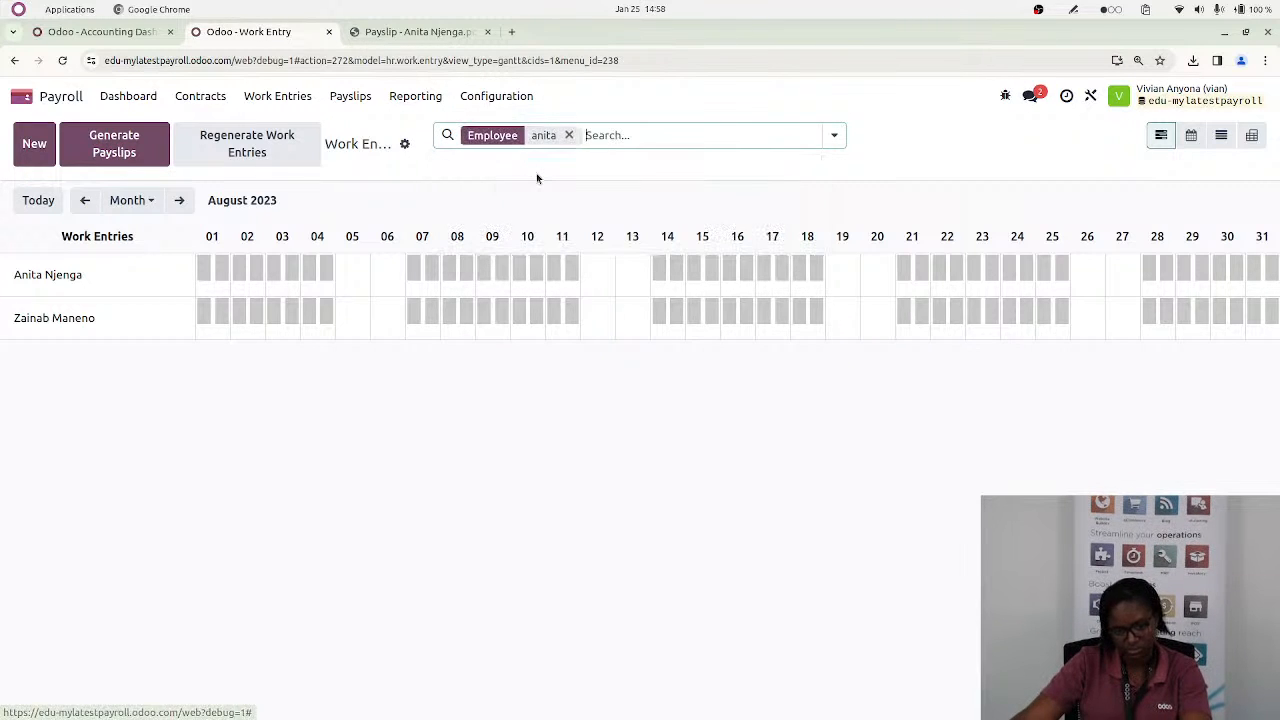
click(113, 147)
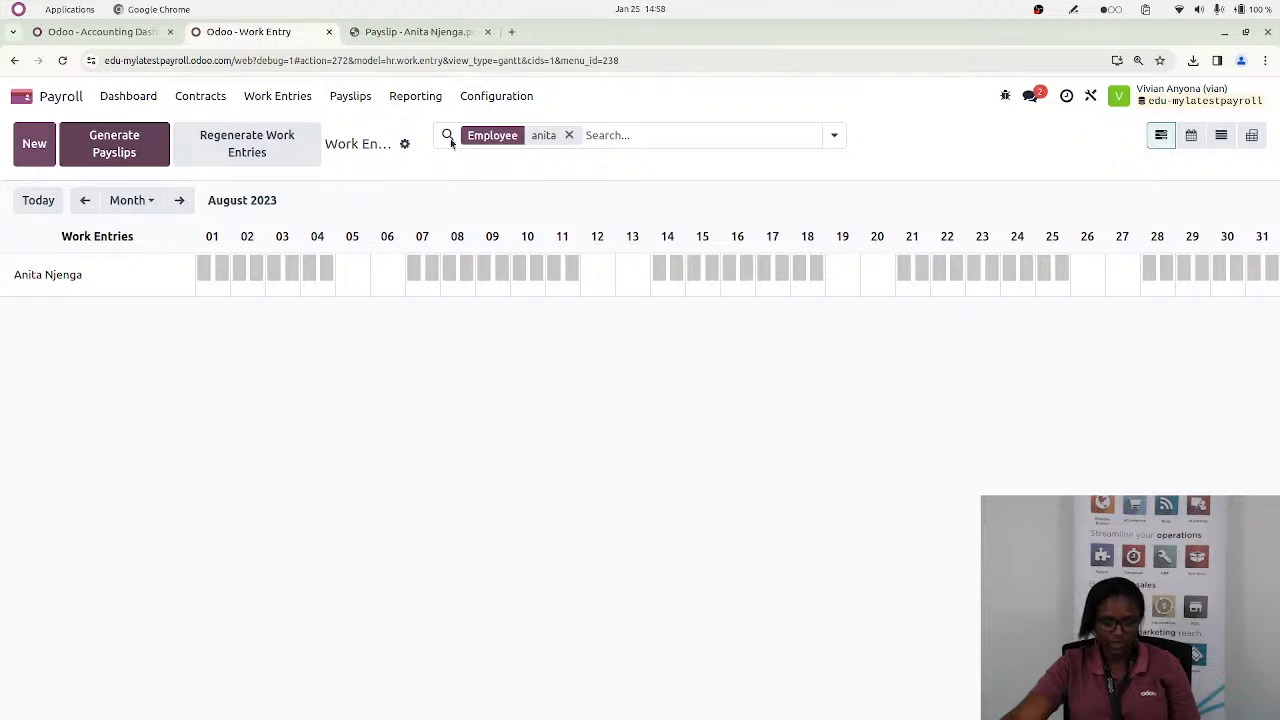
Clear the employee filter, filter the July 2023 work entries by the same employee and try to generate payslips
click(569, 135)
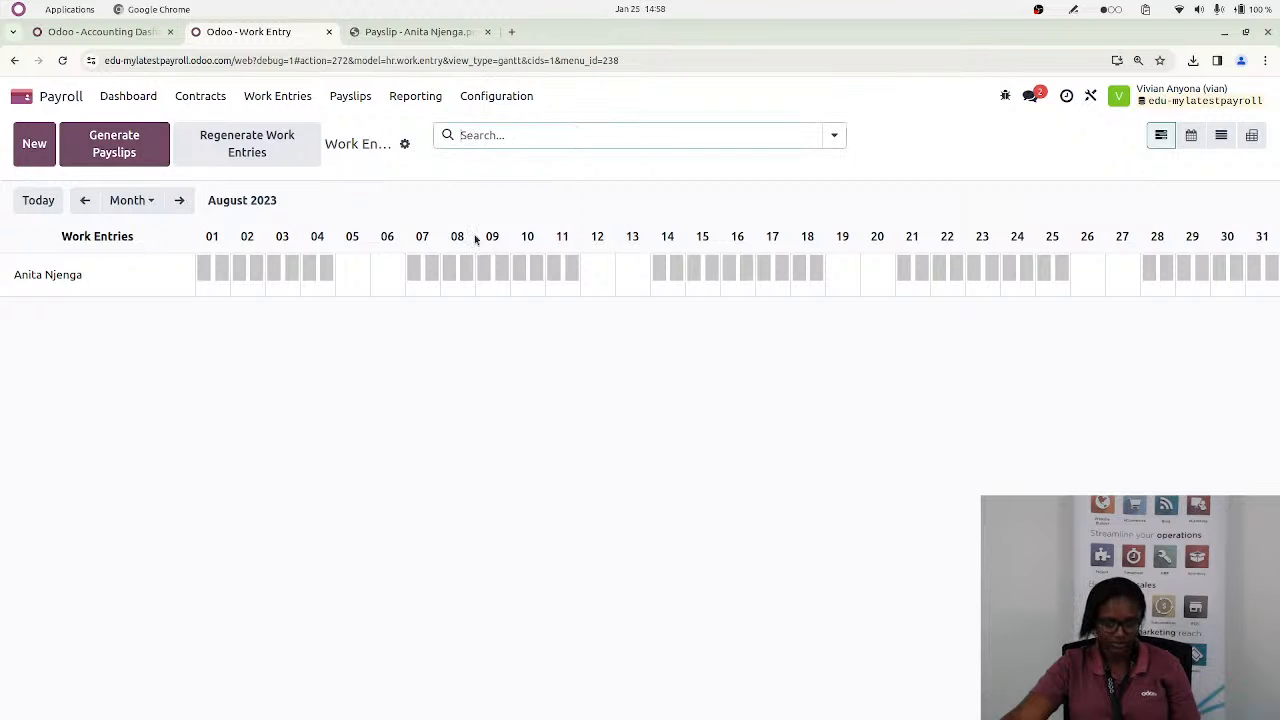
click(85, 201)
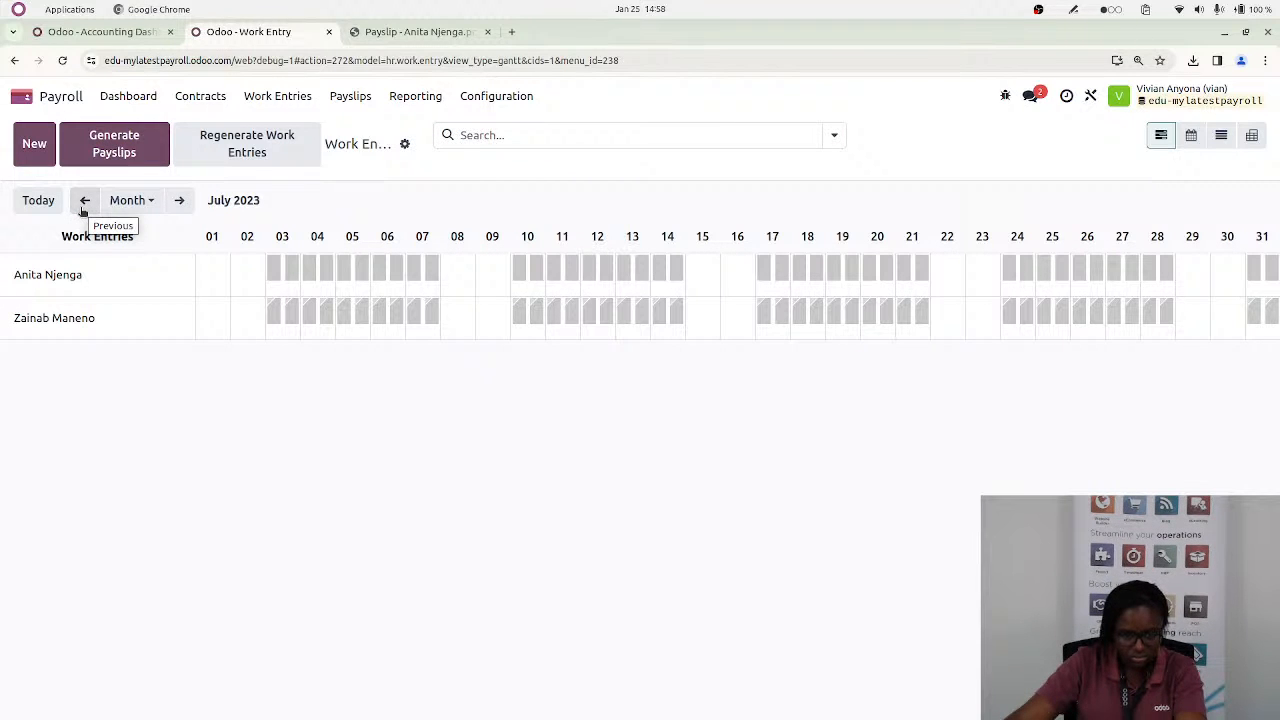
click(483, 136)
text(anit)
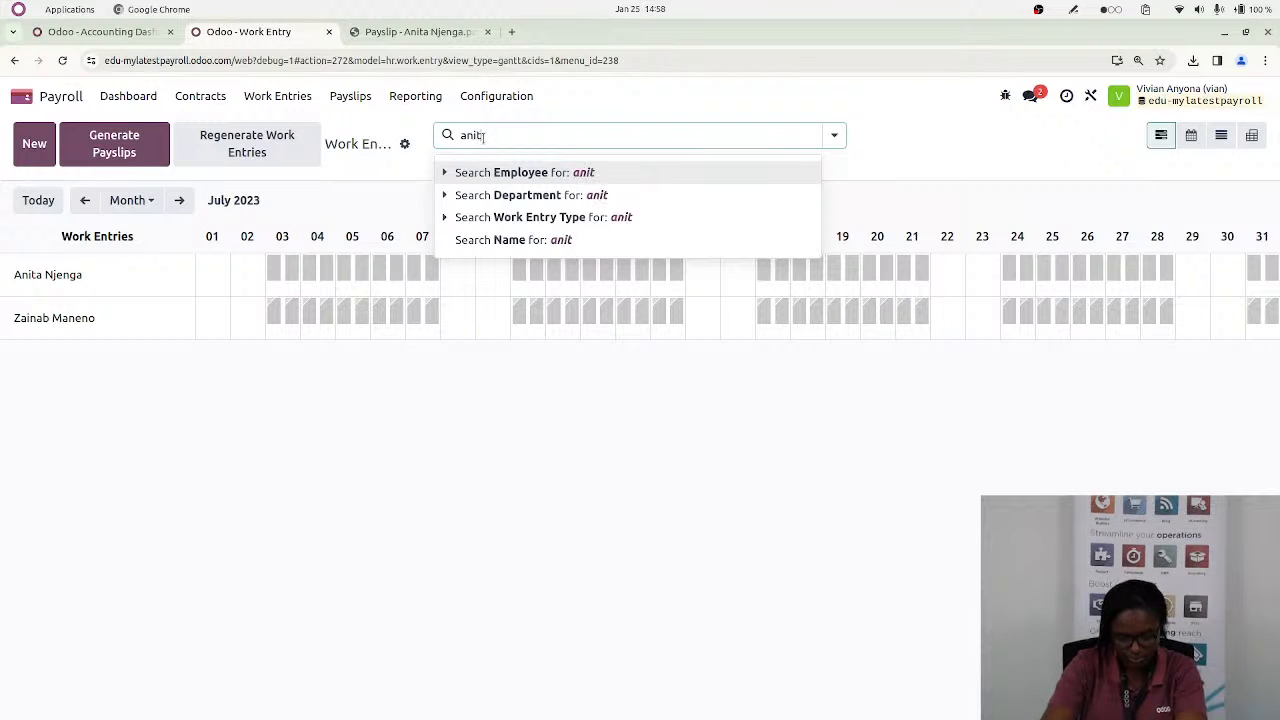
text(a)
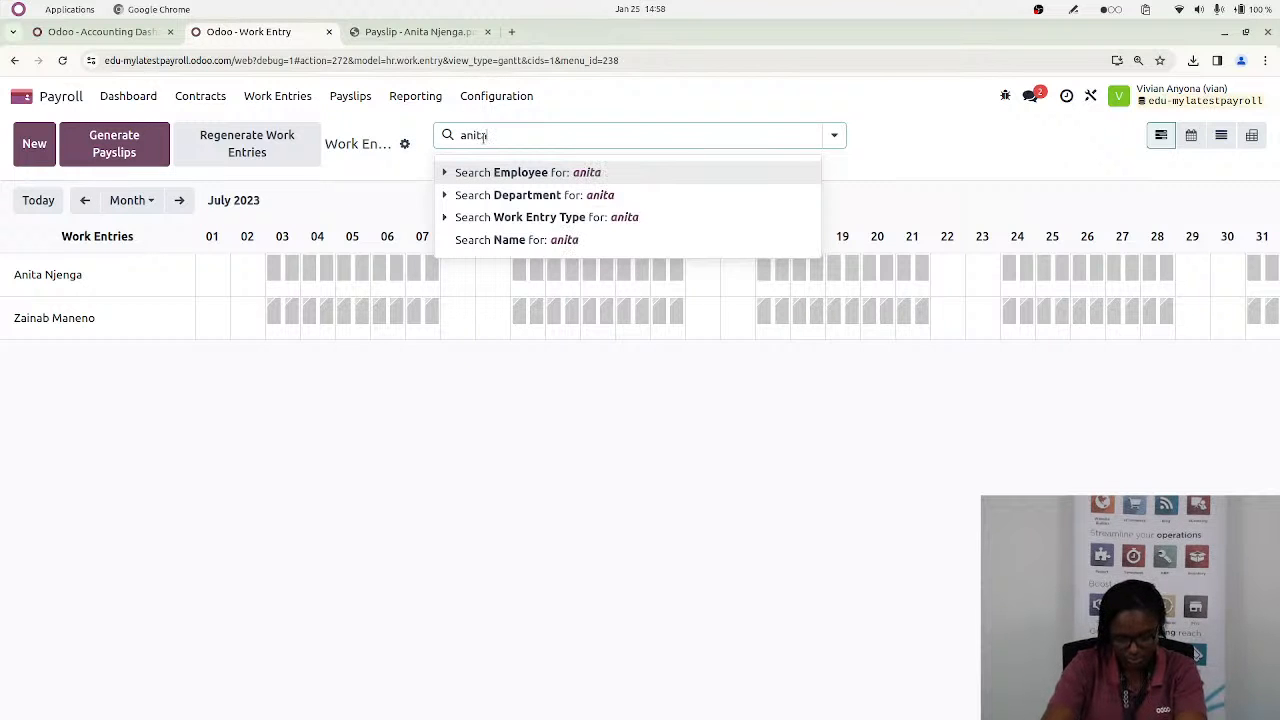
click(547, 175)
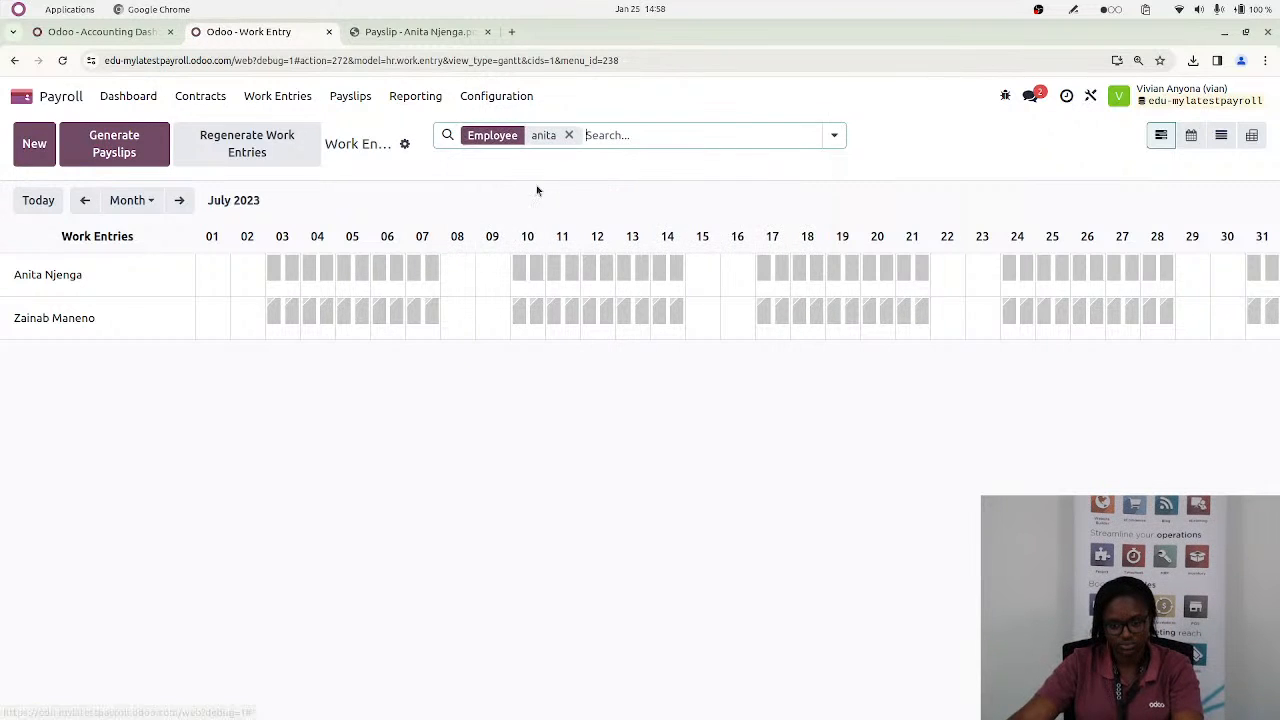
click(124, 159)
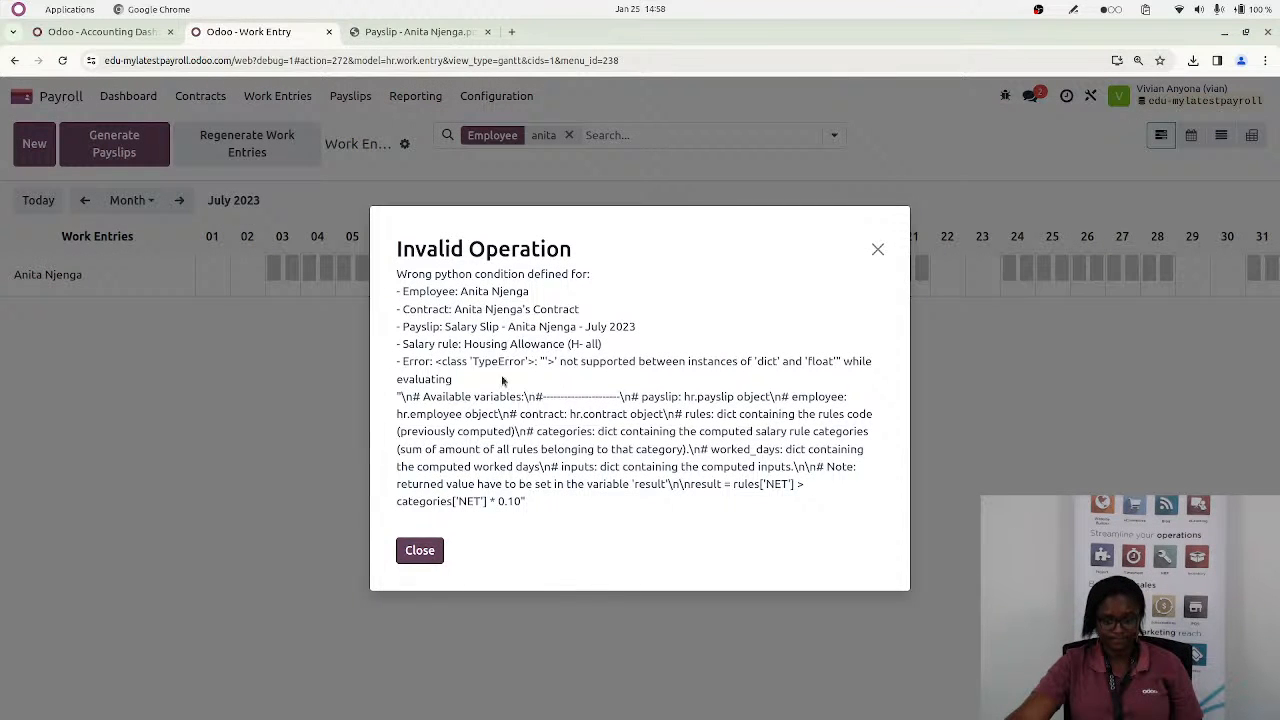
click(420, 551)
Open the Kenya: Regular Pay structure of the Kenya: Employee structure type and examine its salary rules
click(494, 100)
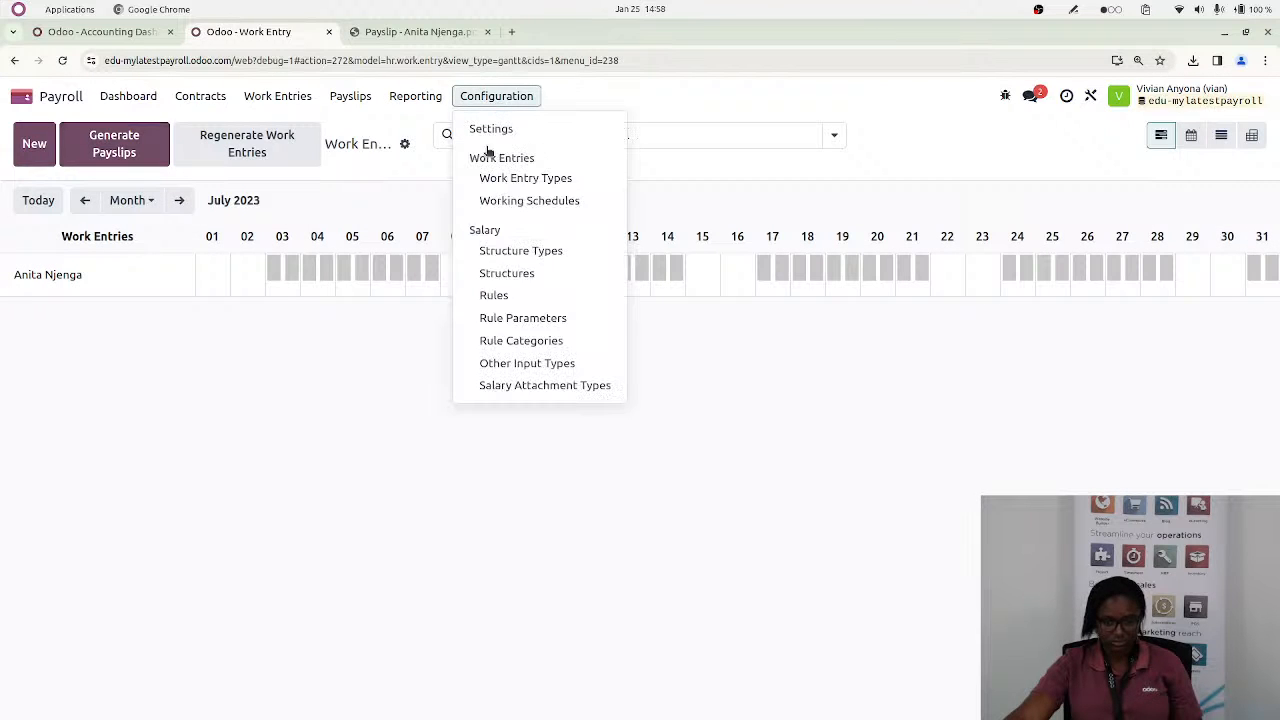
click(520, 251)
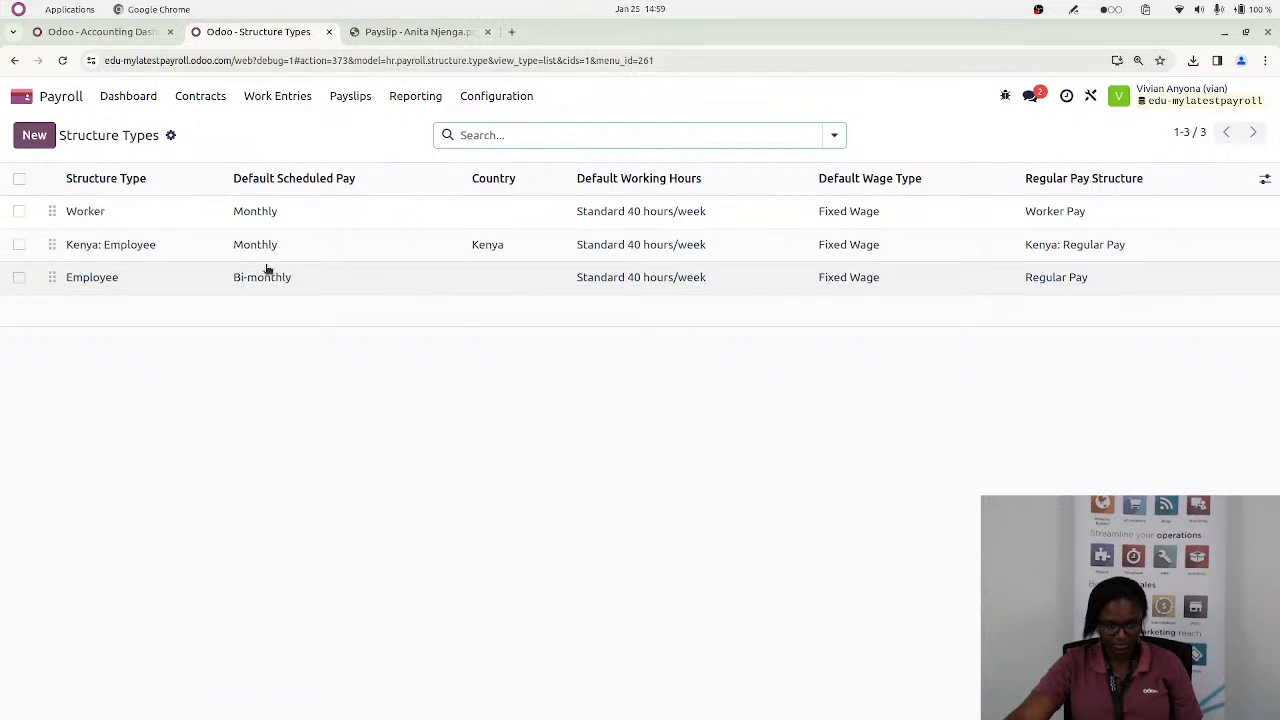
click(157, 250)
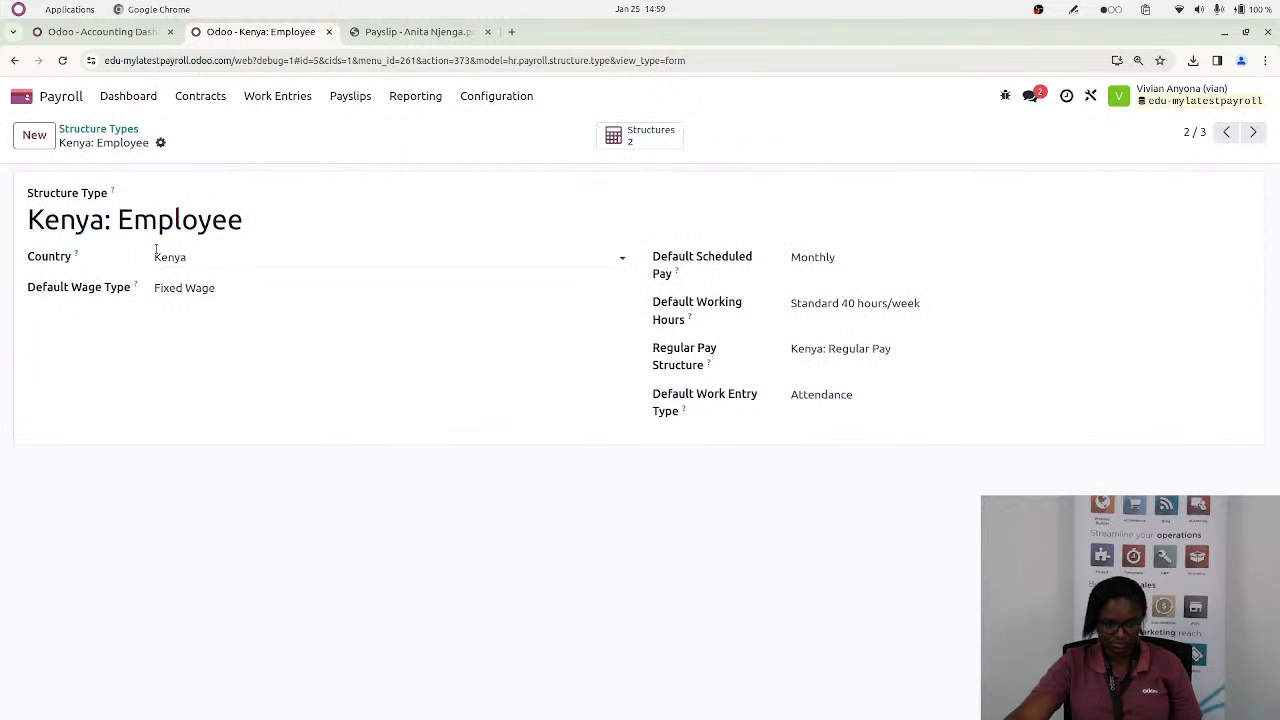
click(640, 135)
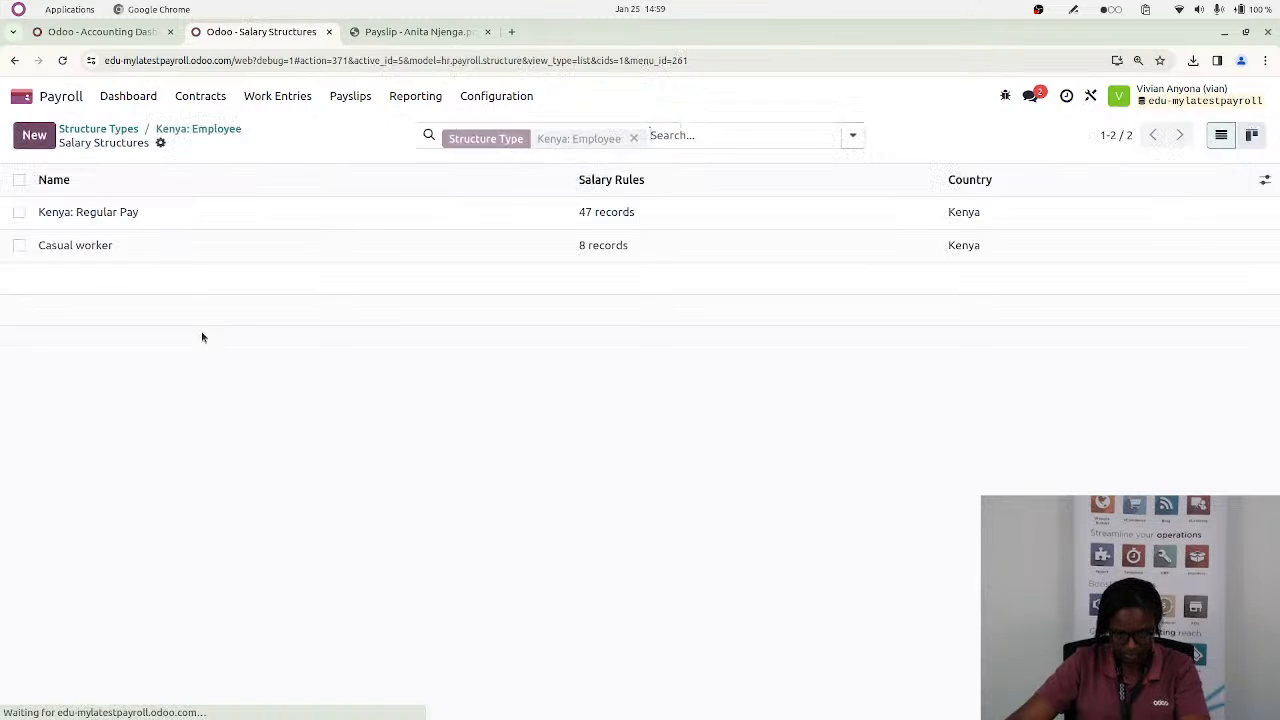
click(451, 216)
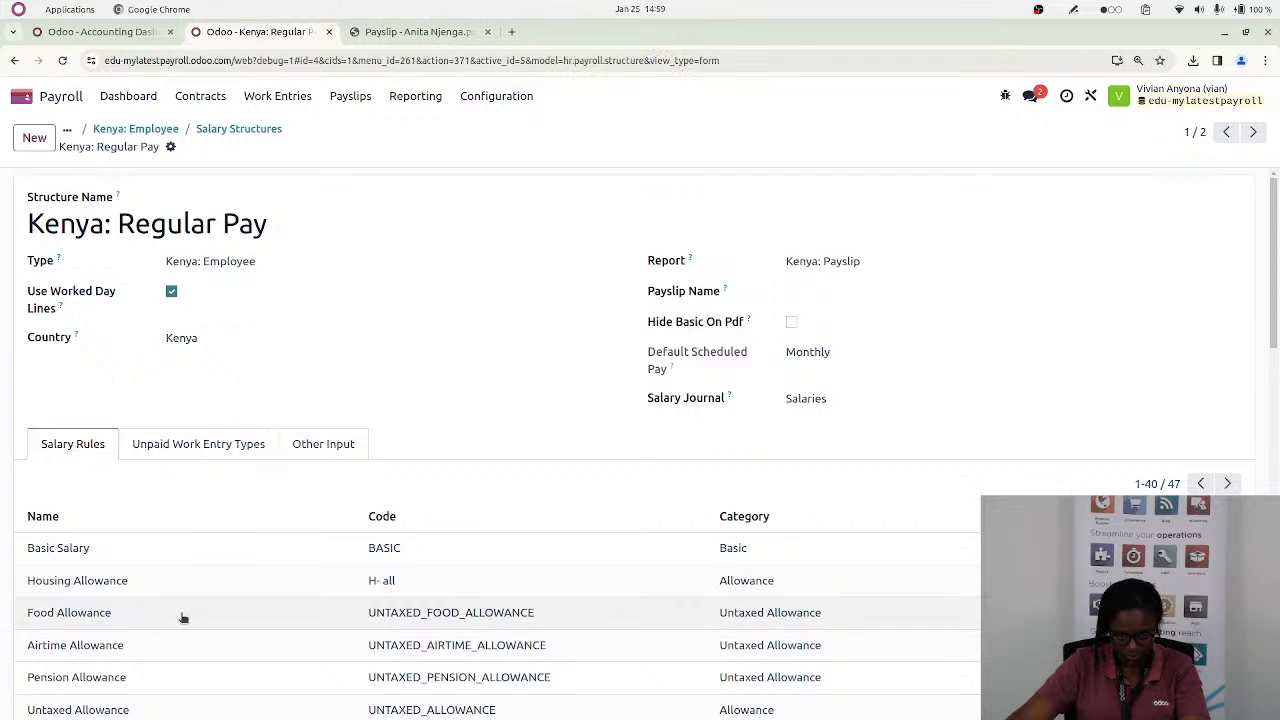
scroll(296, 625, down, 10)
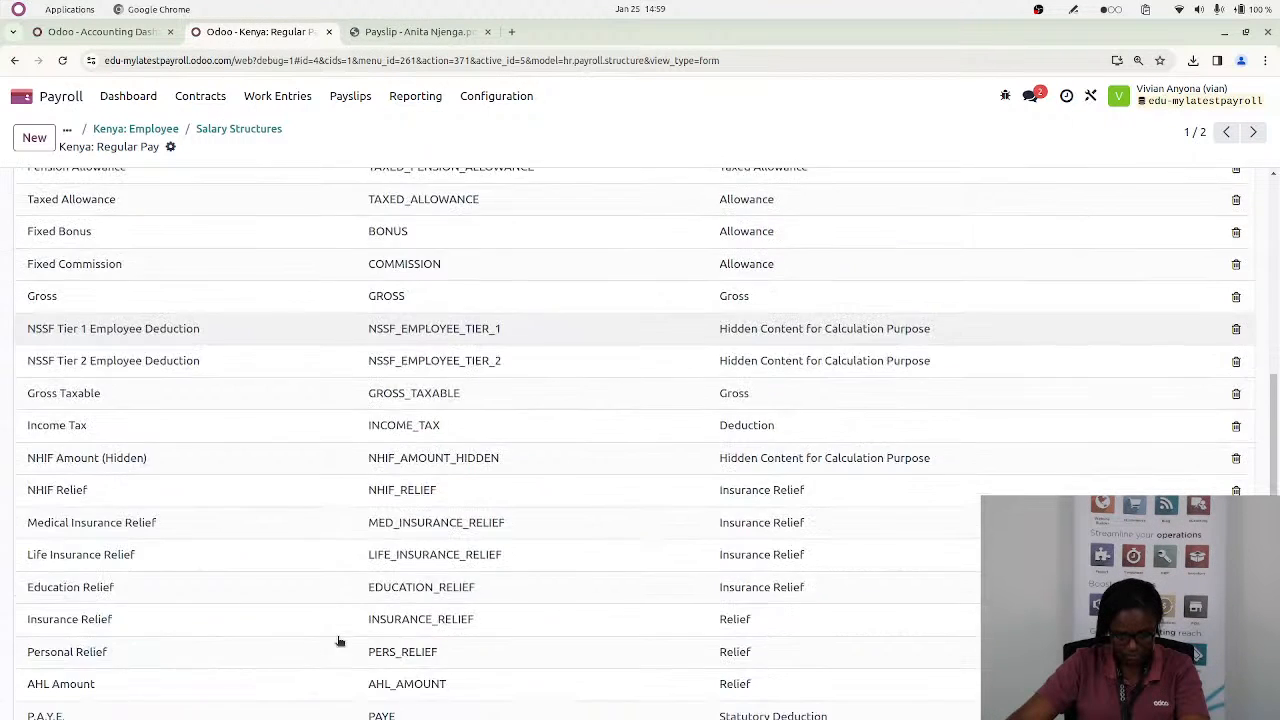
scroll(339, 641, down, 4)
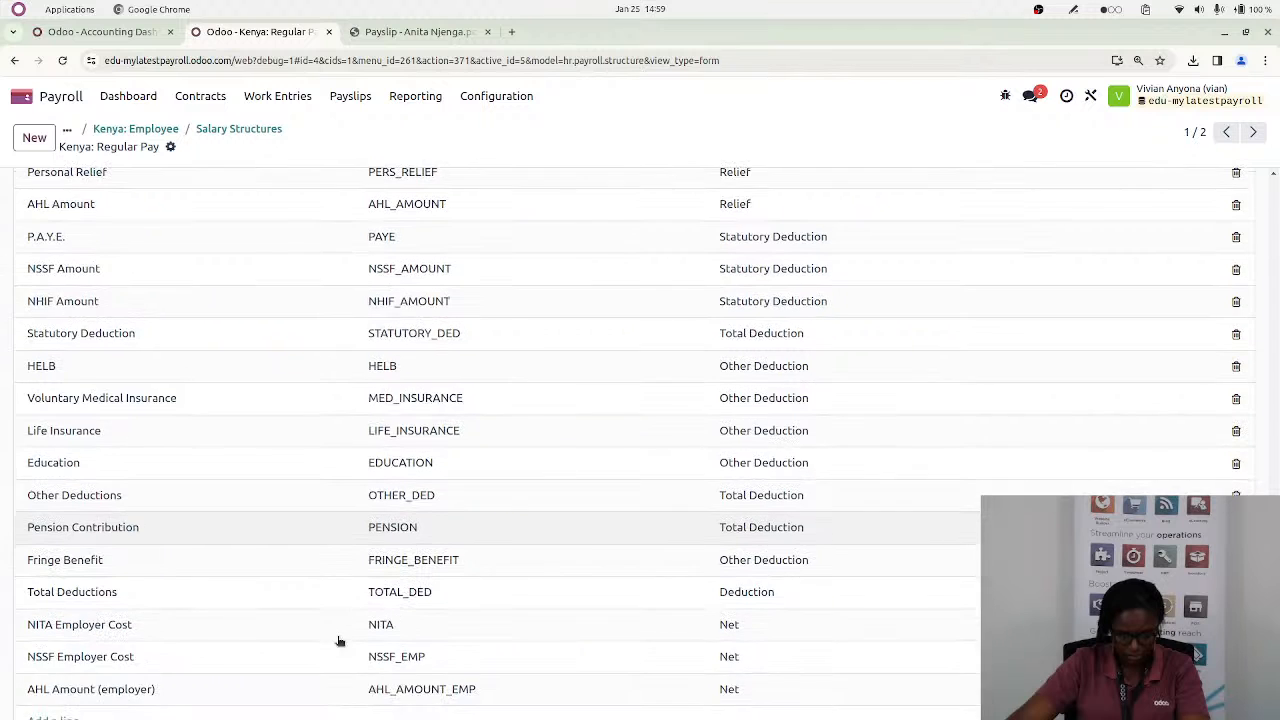
scroll(236, 614, up, 4)
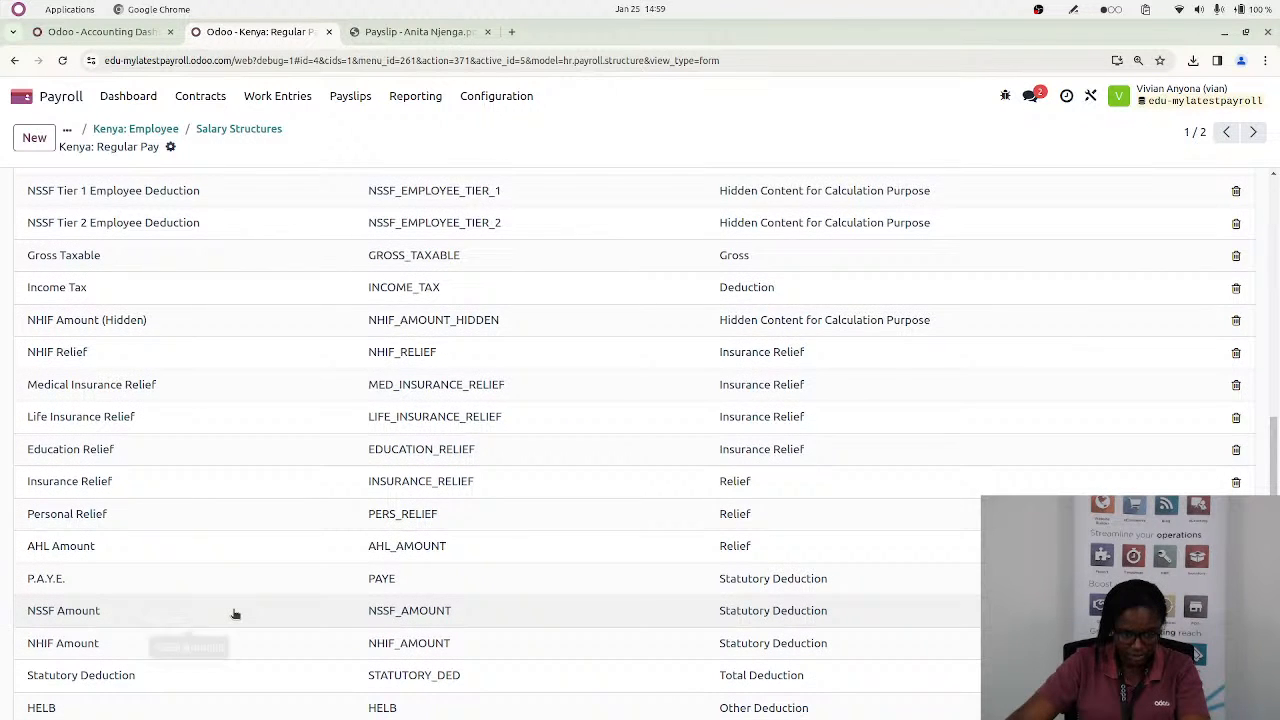
Open the salary rules list, remove the Salary Structure grouping and search the rules for "housing"
click(505, 96)
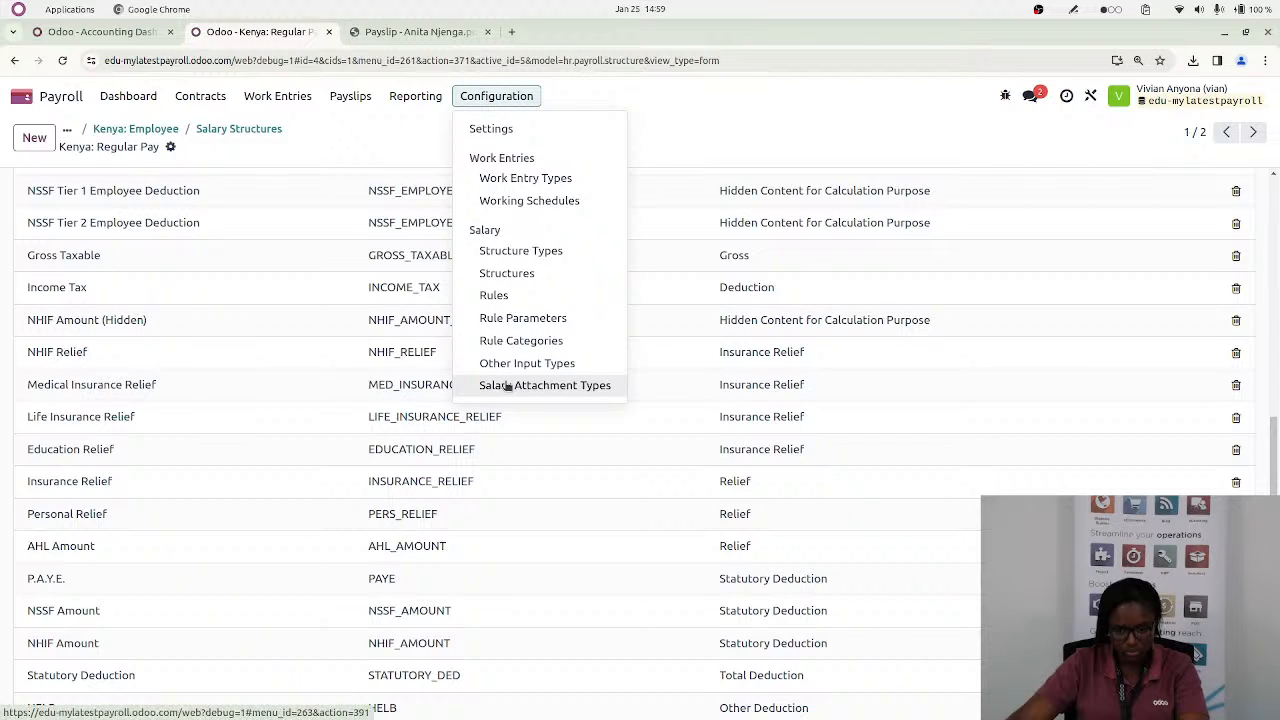
click(503, 296)
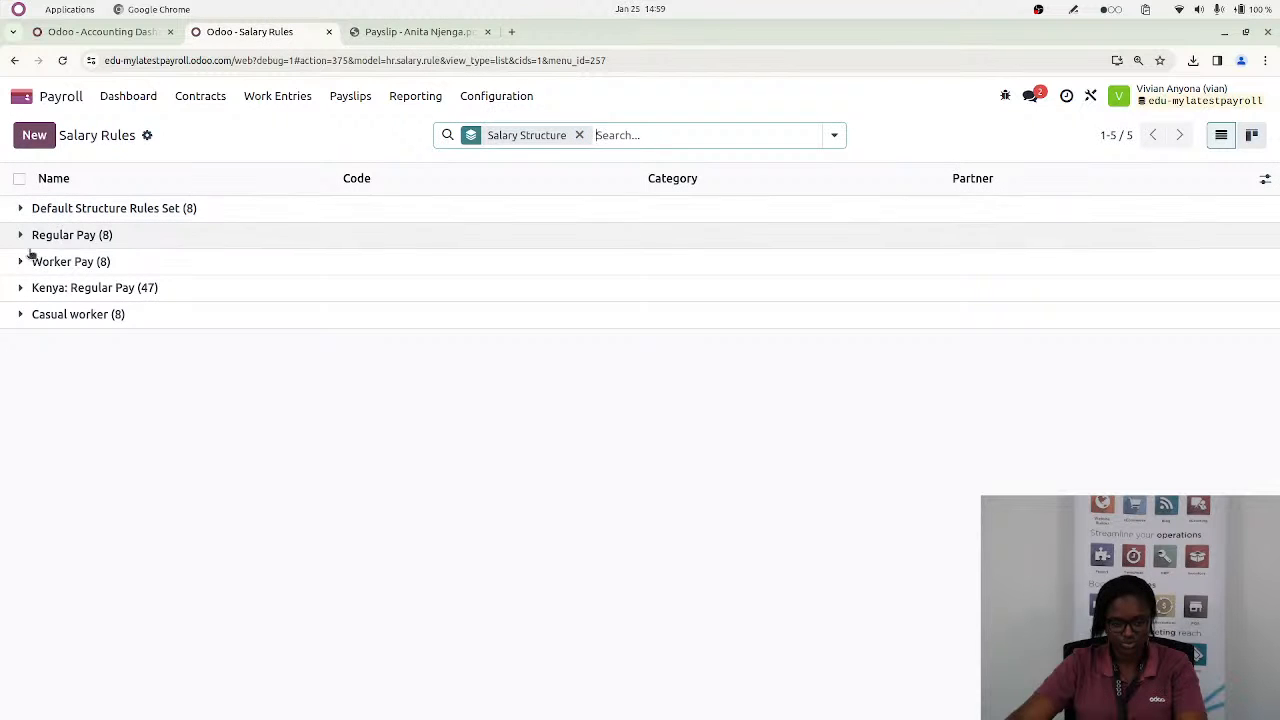
click(579, 135)
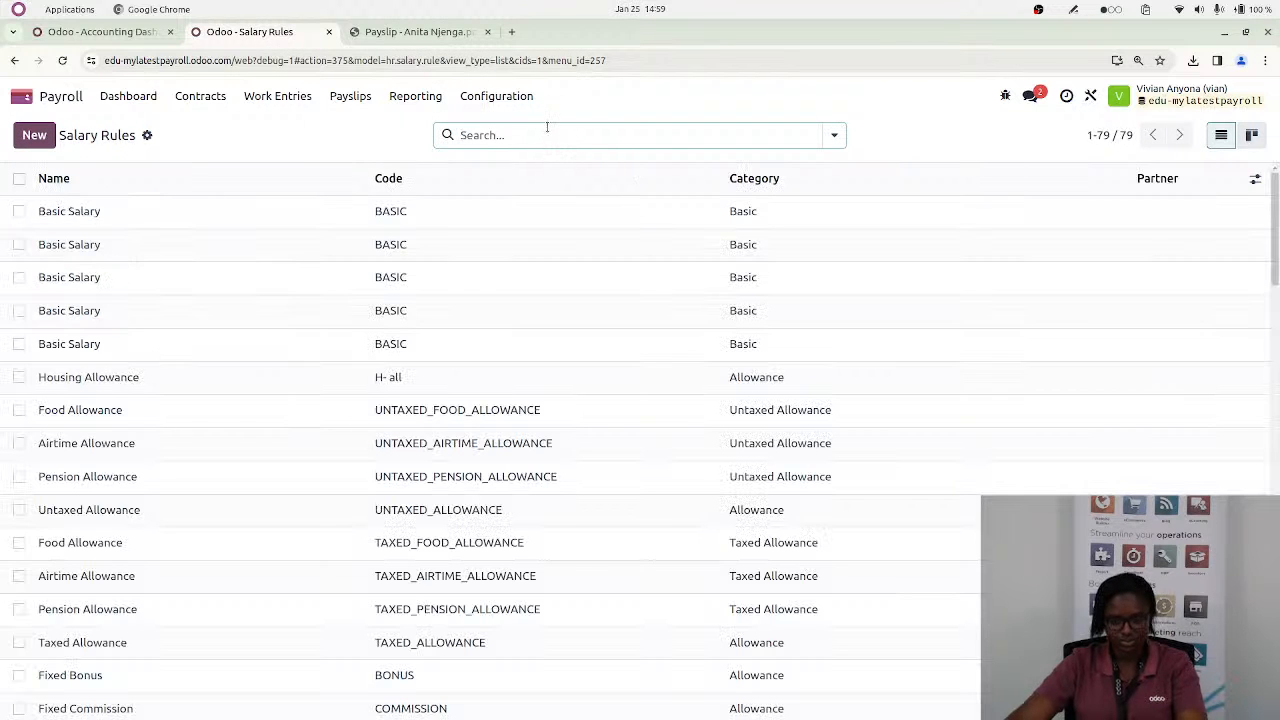
text(housi)
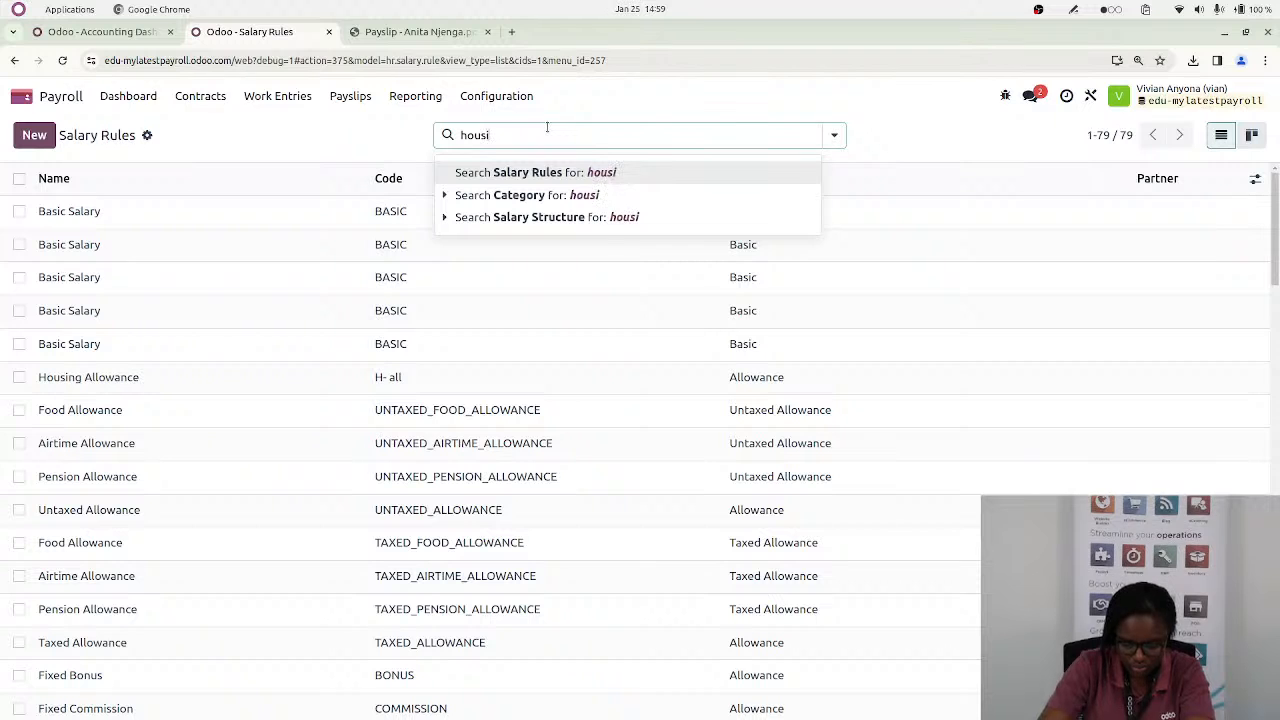
text(ng)
key(Return)
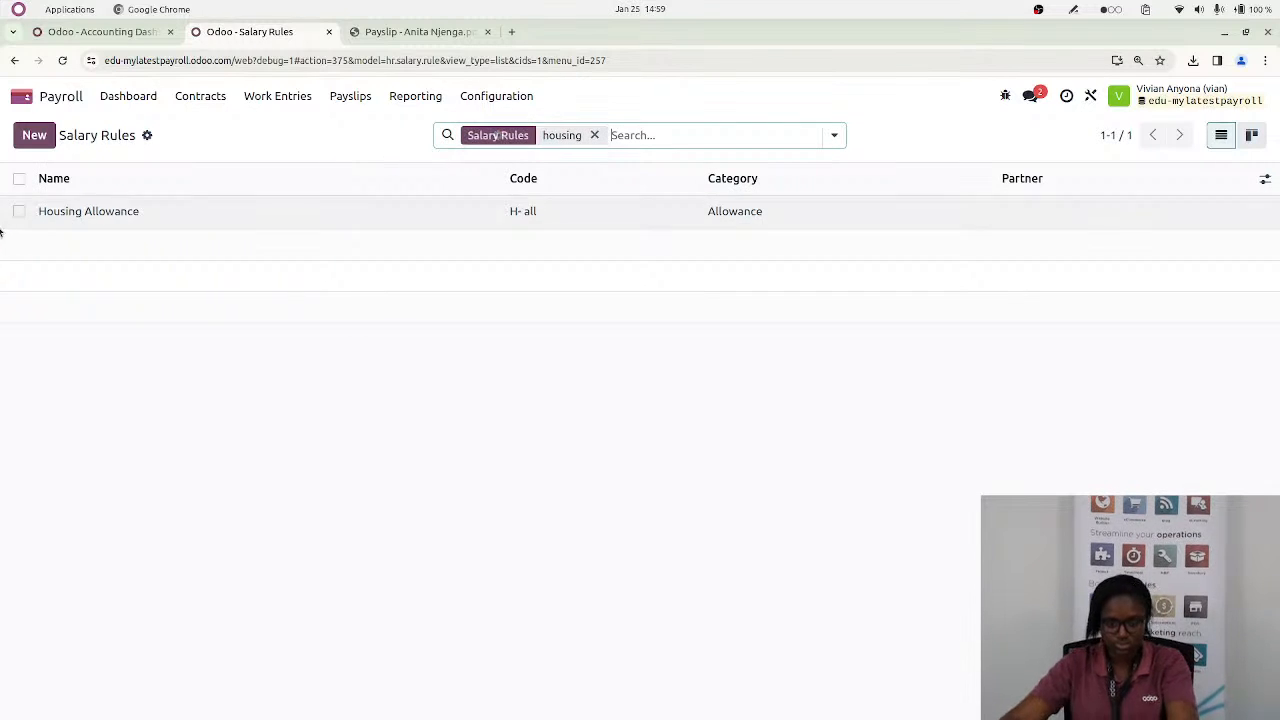
Delete the Housing Allowance salary rule and clear the "housing" search filter
click(19, 212)
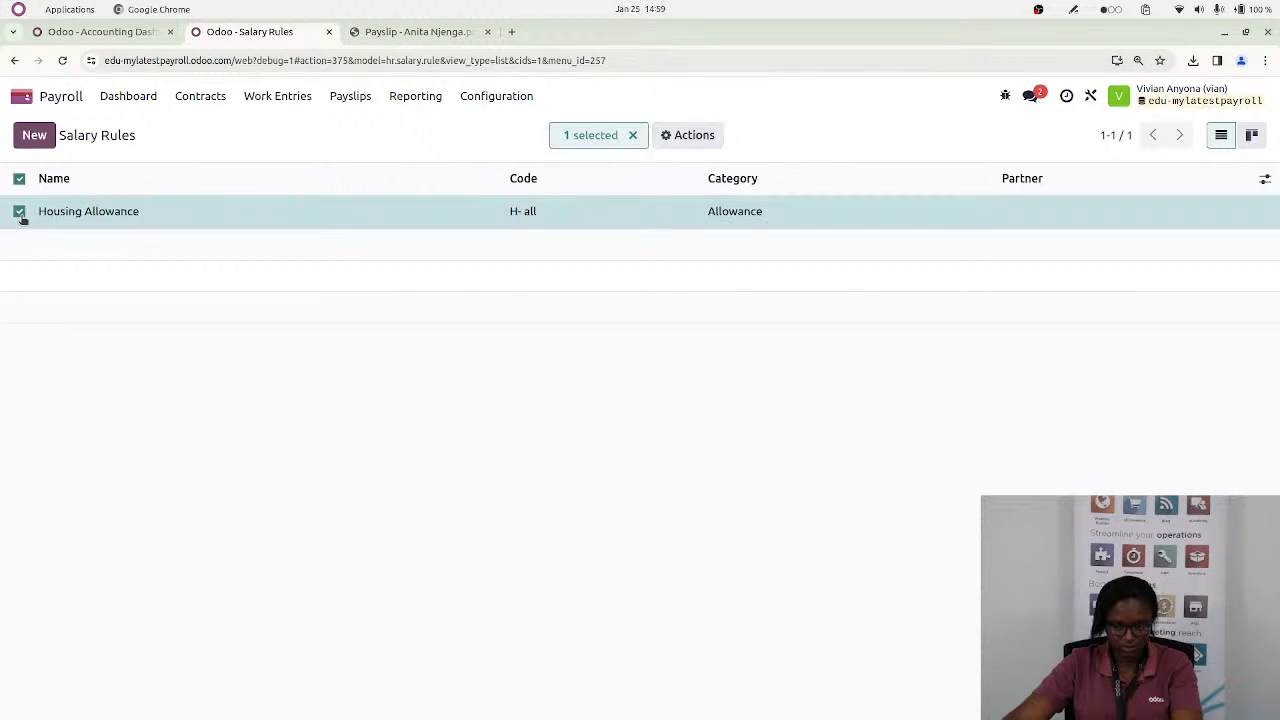
click(688, 138)
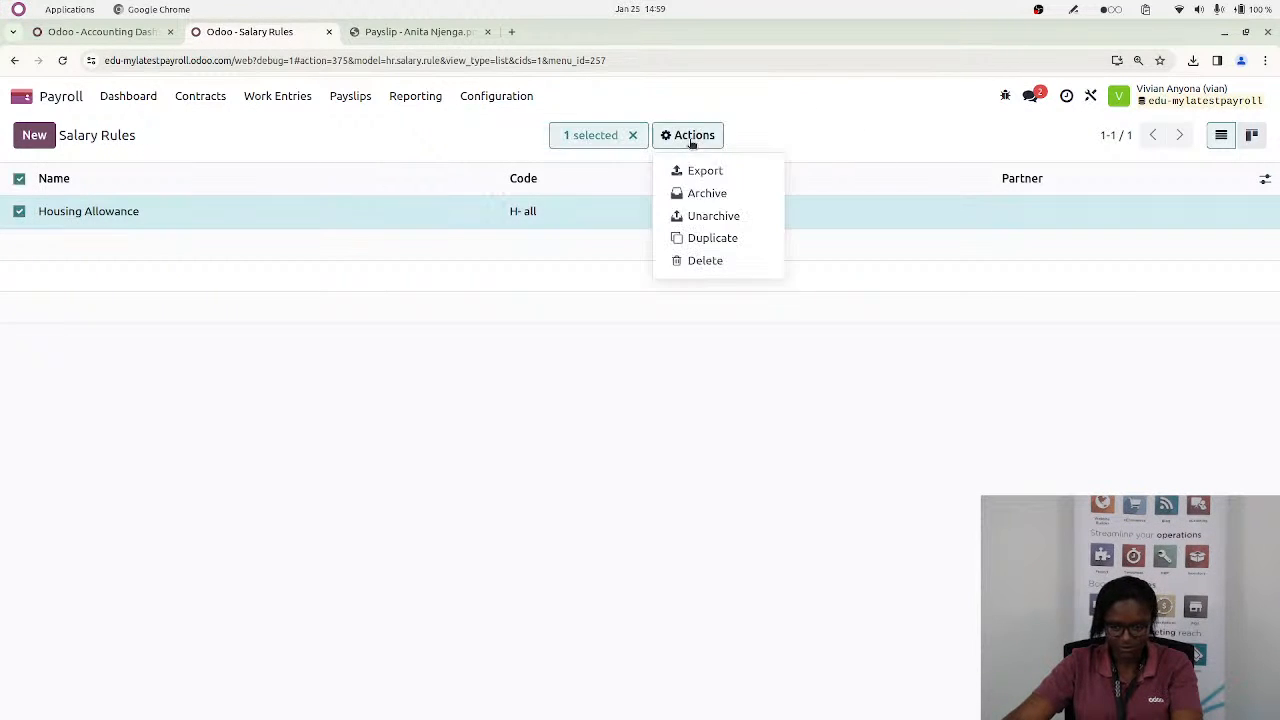
click(705, 260)
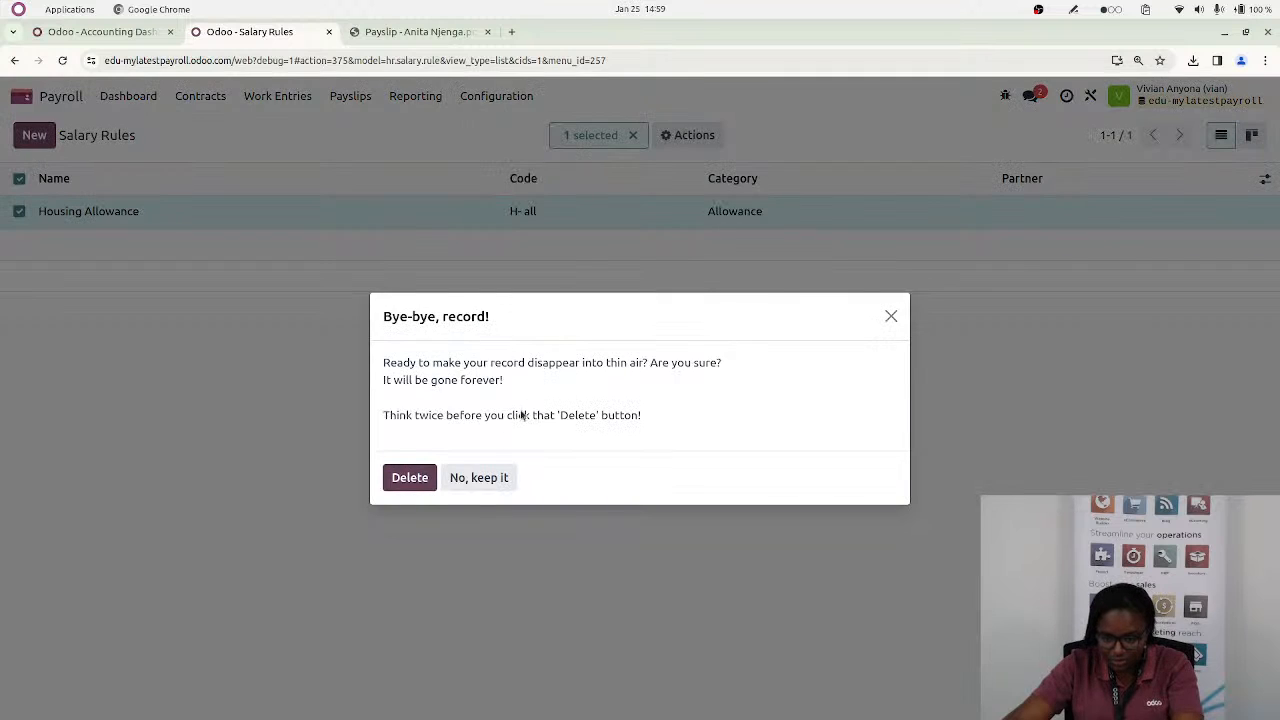
click(406, 478)
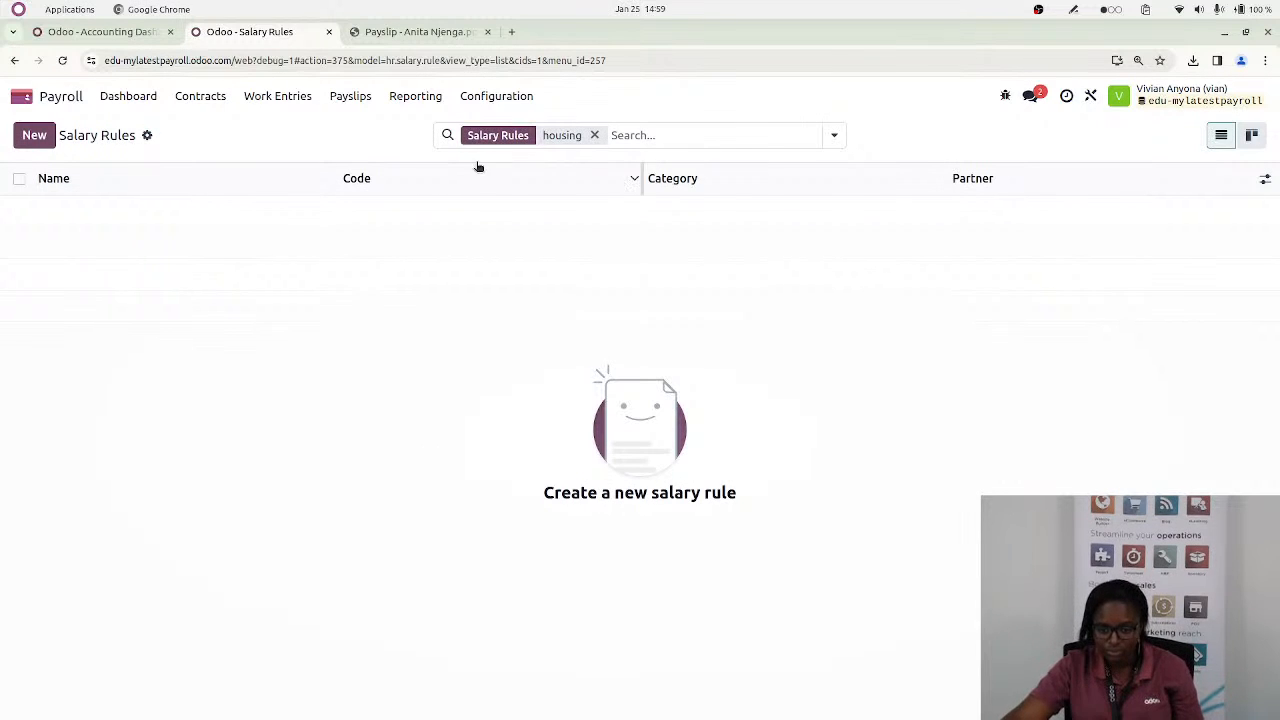
click(594, 135)
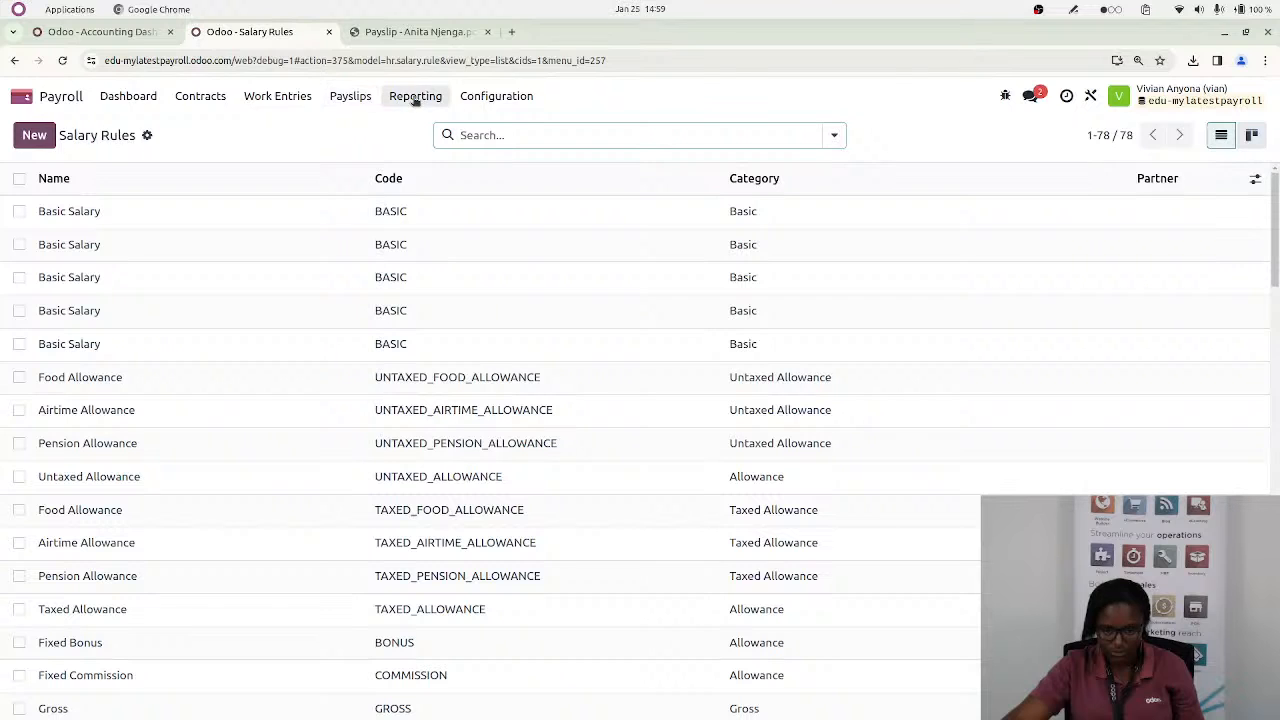
Open the work entries, remove the Conflicting filter and show the entries for August 2023
click(257, 95)
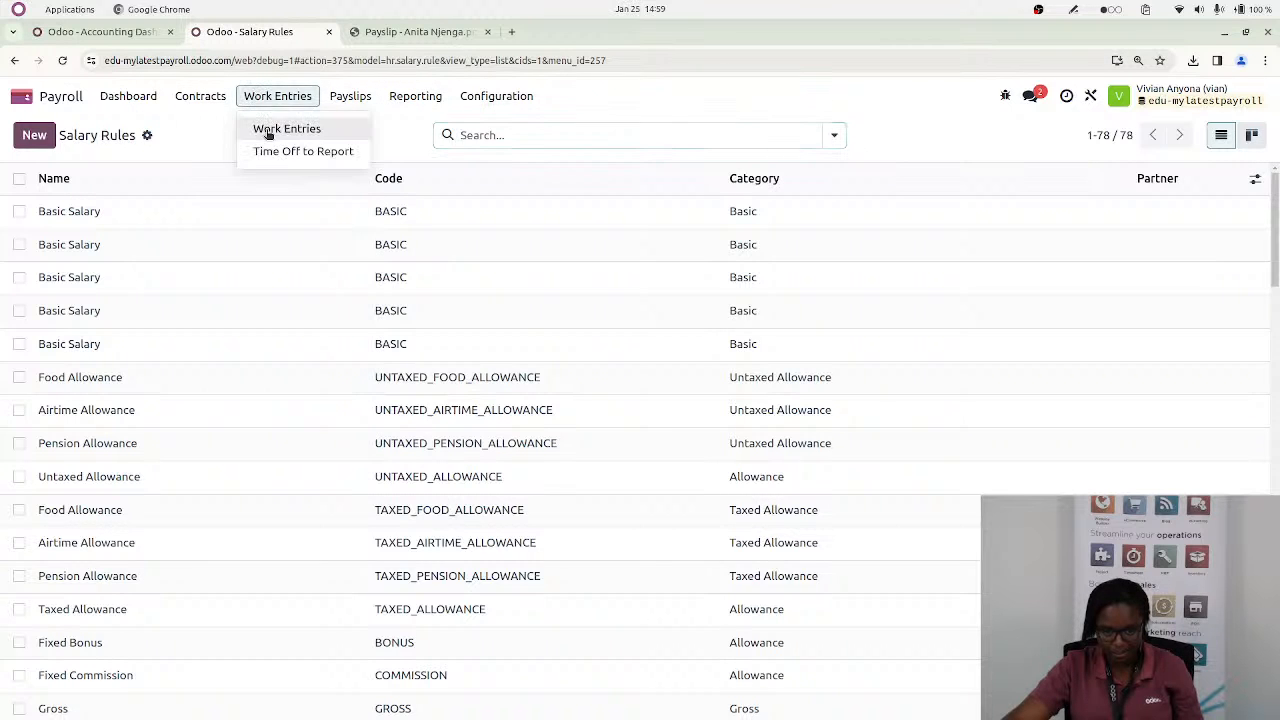
click(280, 129)
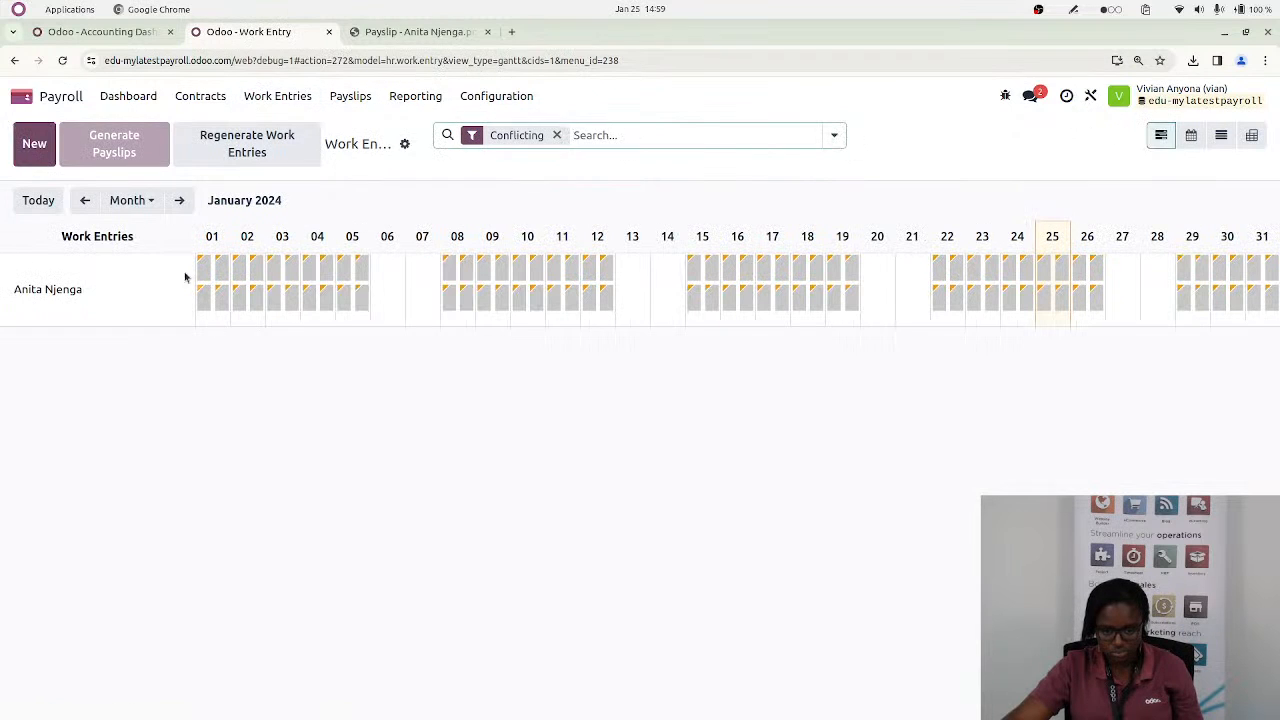
click(85, 200)
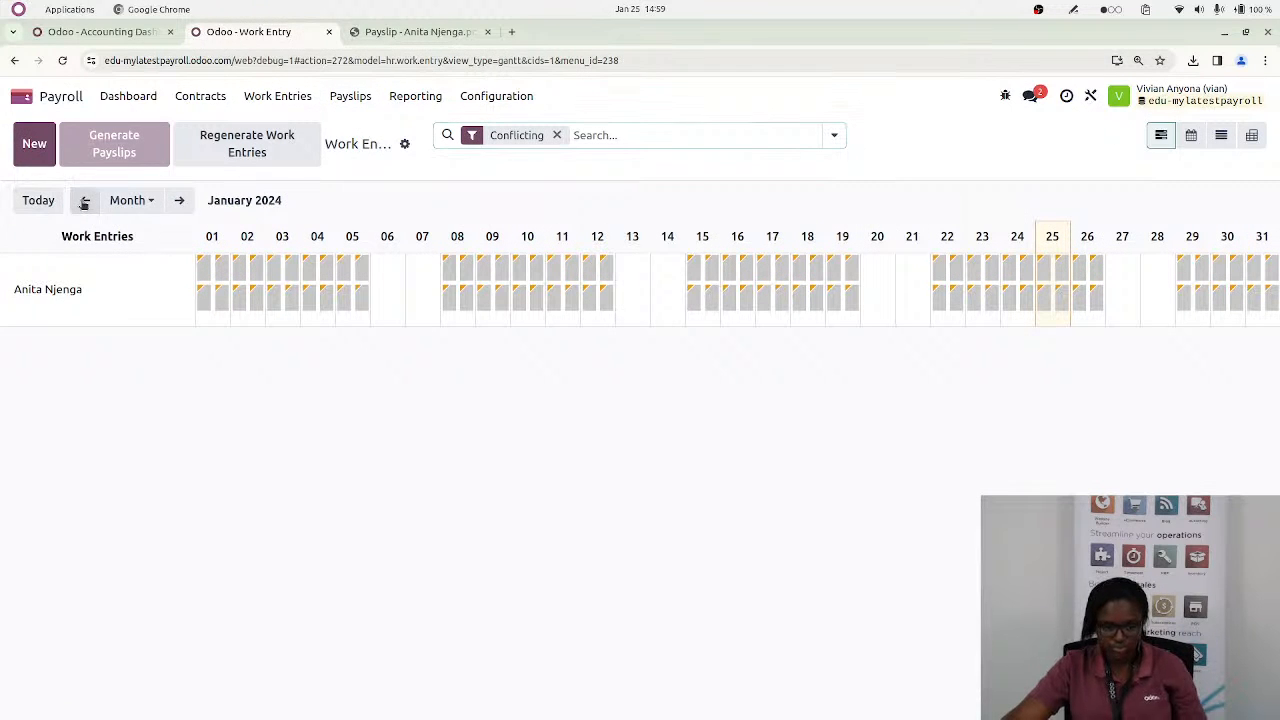
click(557, 135)
click(84, 201)
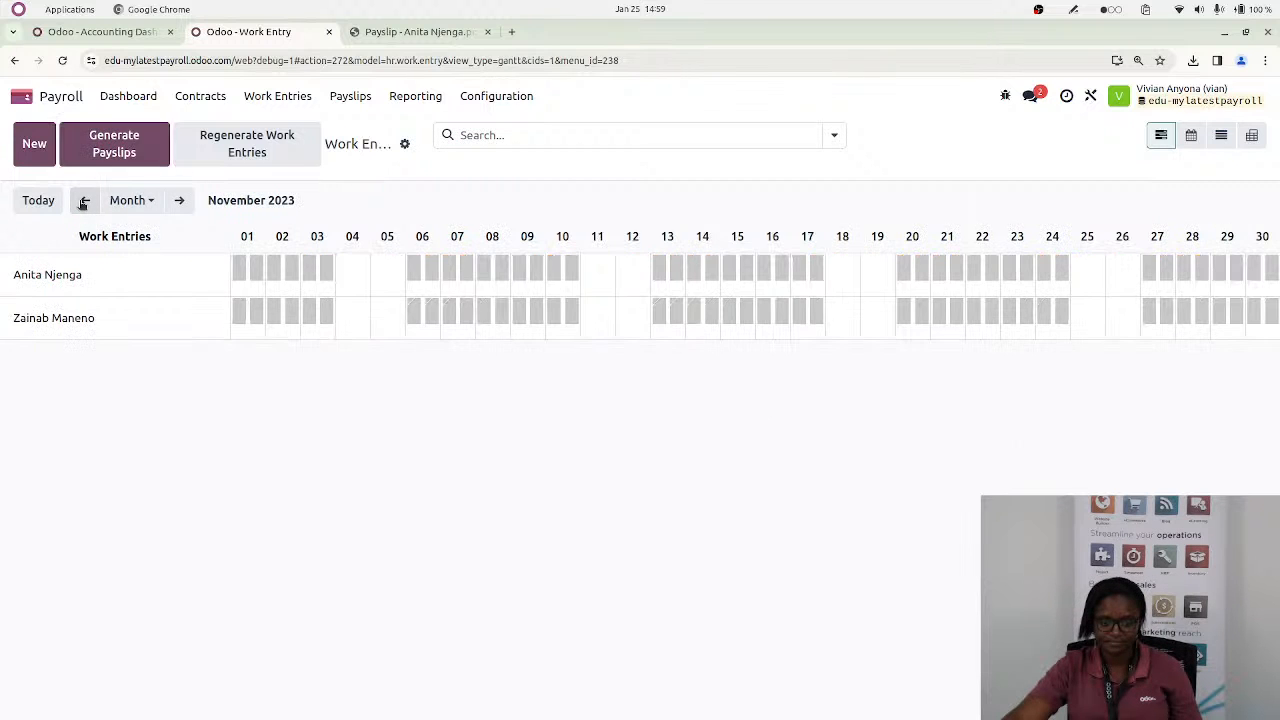
click(84, 201)
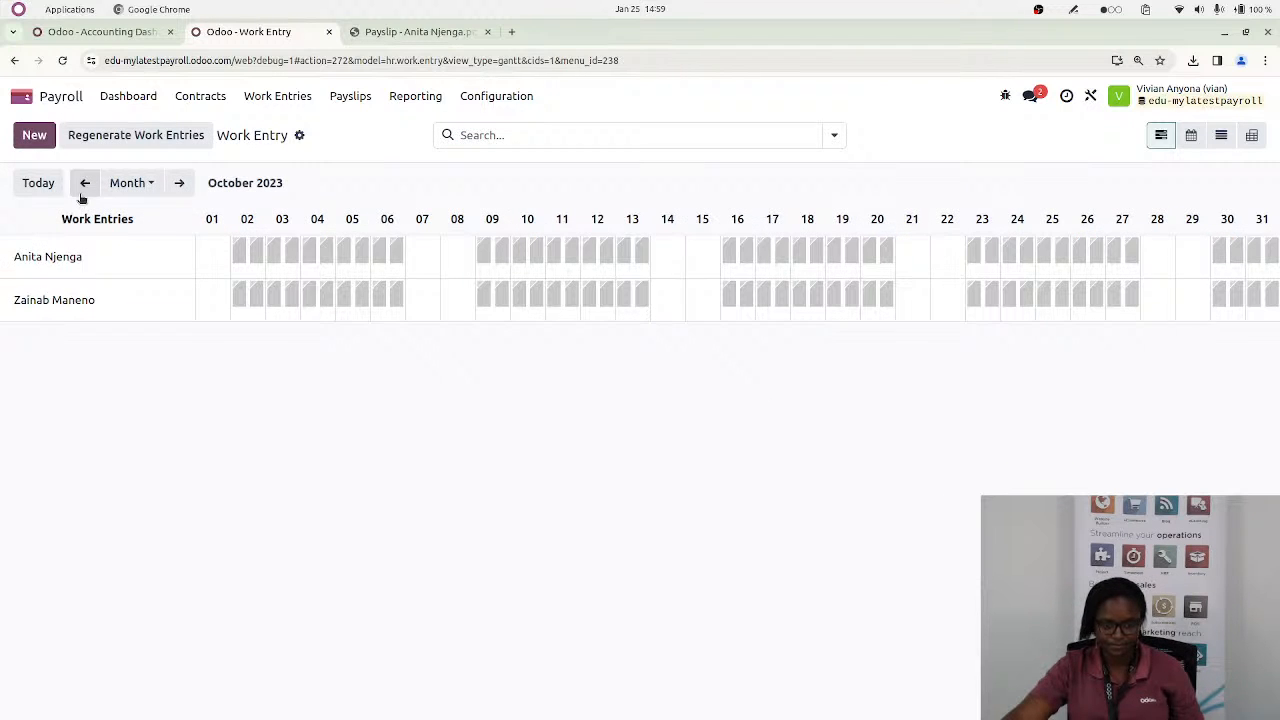
click(83, 190)
click(85, 200)
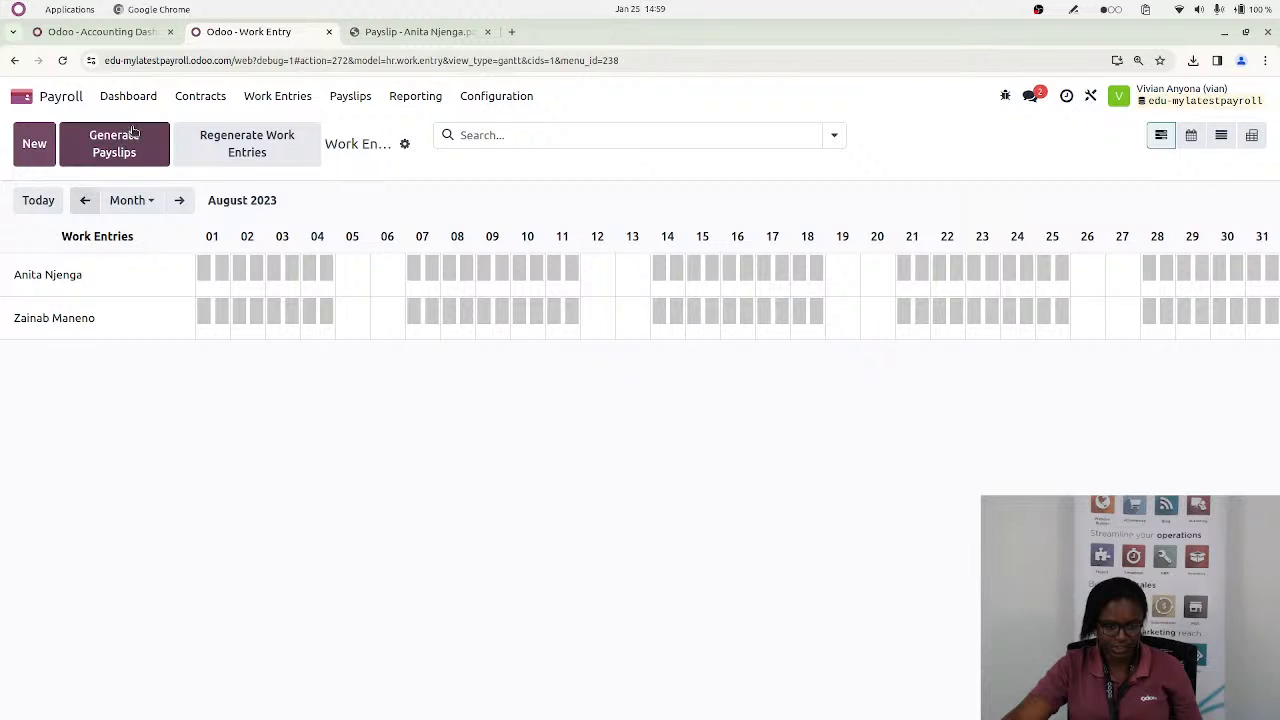
Filter the August 2023 work entries by the employee's first name and try again to generate payslips
click(505, 134)
text(anita)
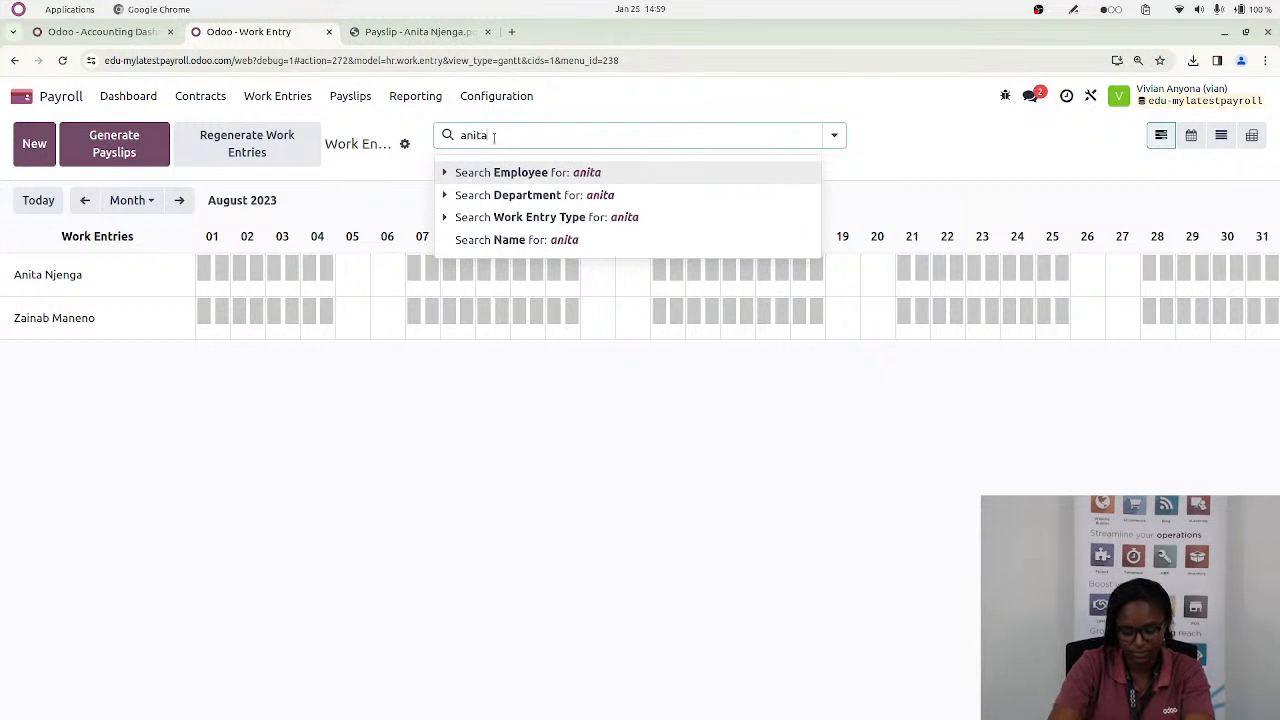
key(Return)
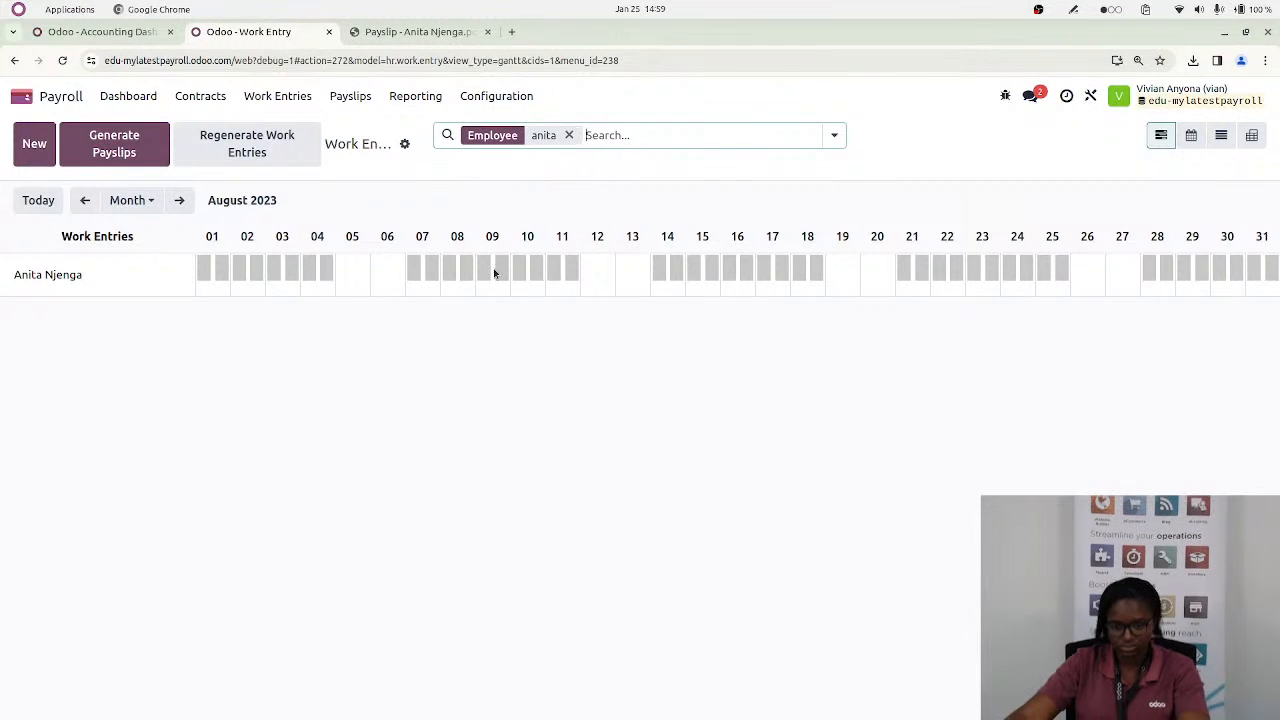
click(114, 150)
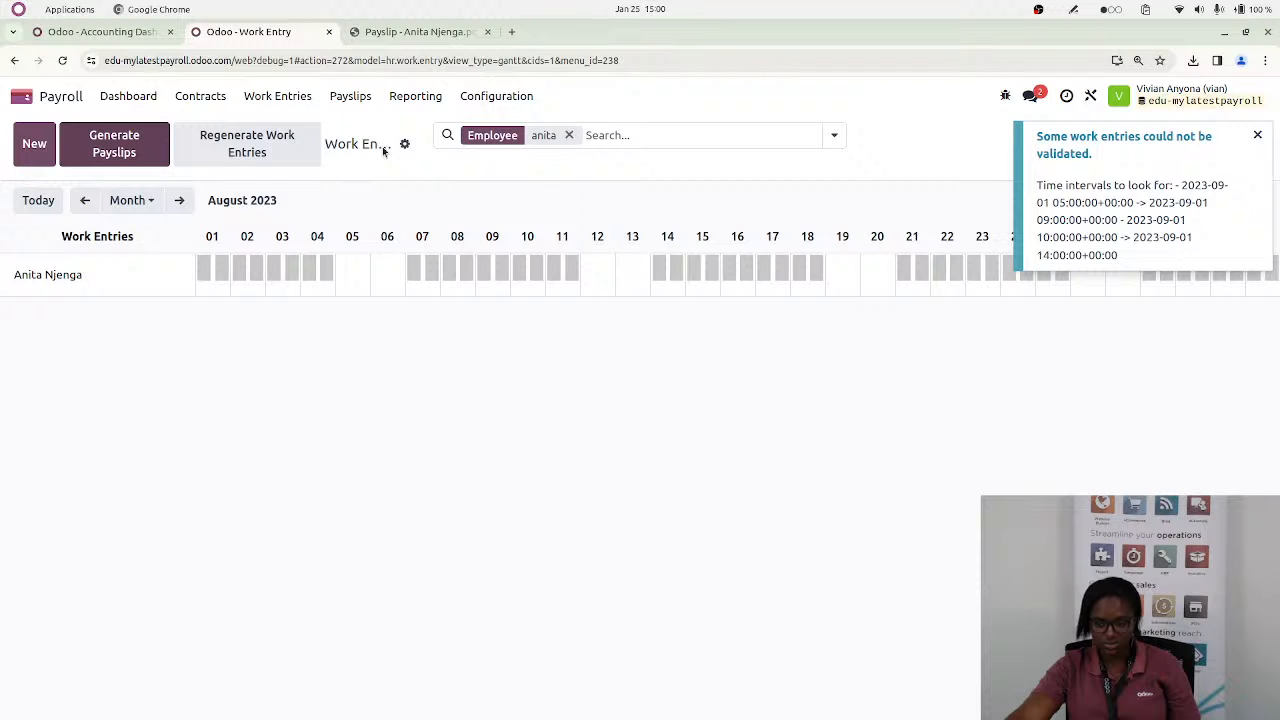
Close the work entries and payslip PDF pages, reload the accounting dashboard and switch to the Payroll app
click(329, 32)
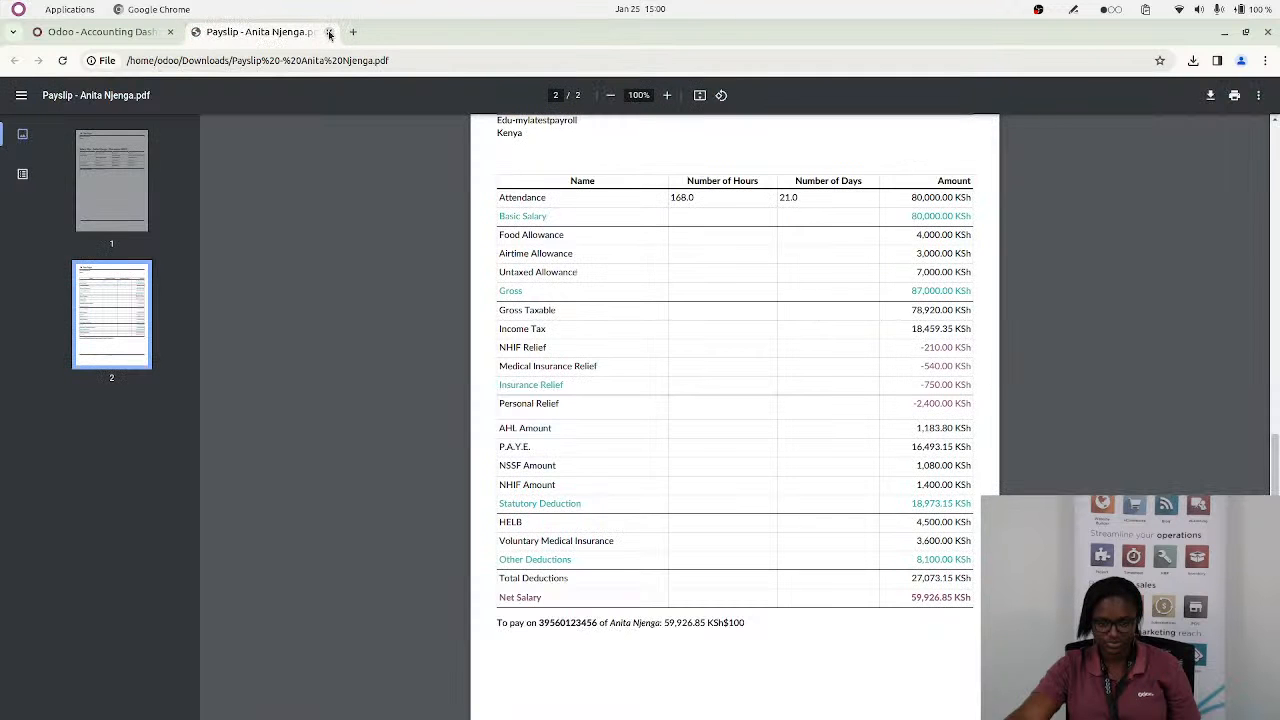
click(329, 32)
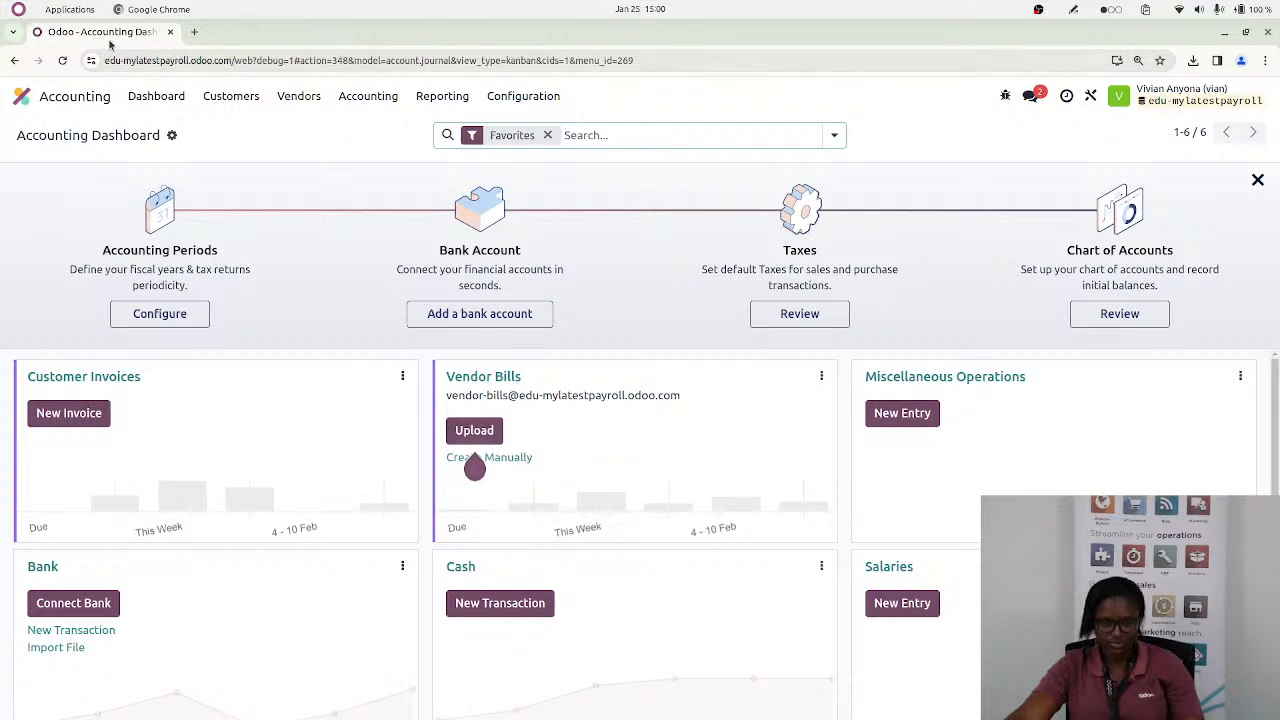
click(62, 60)
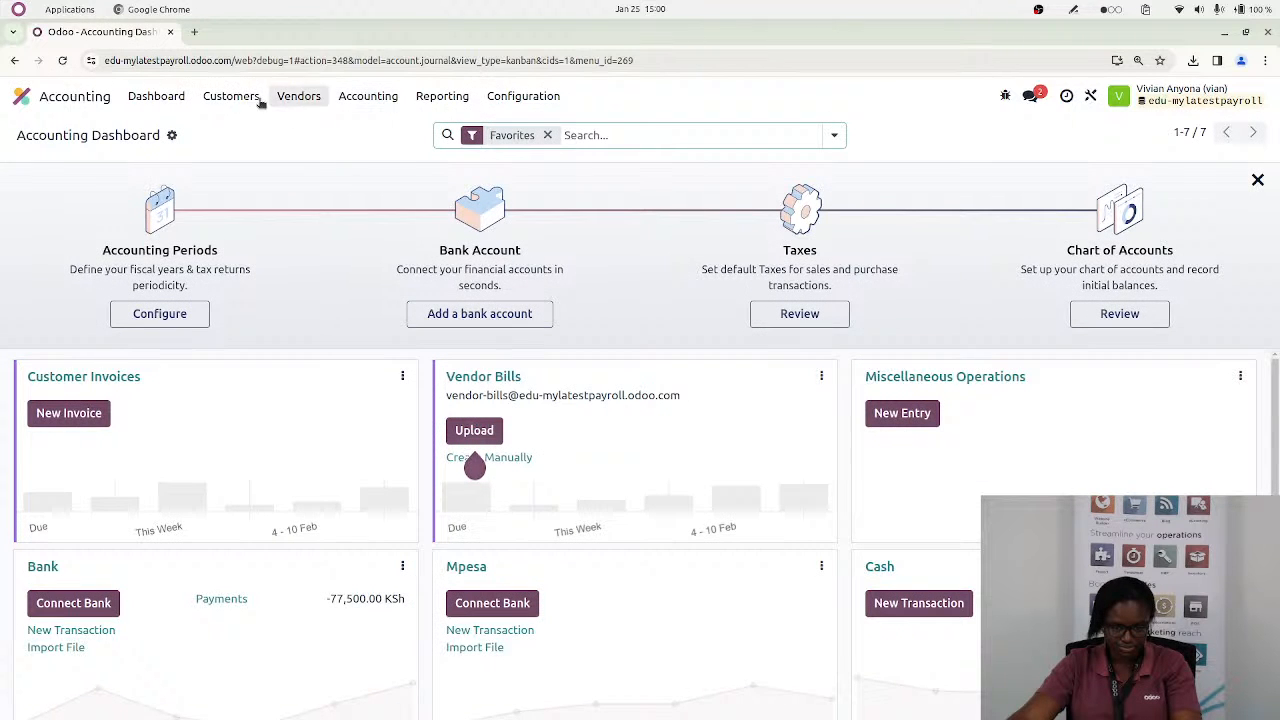
click(22, 96)
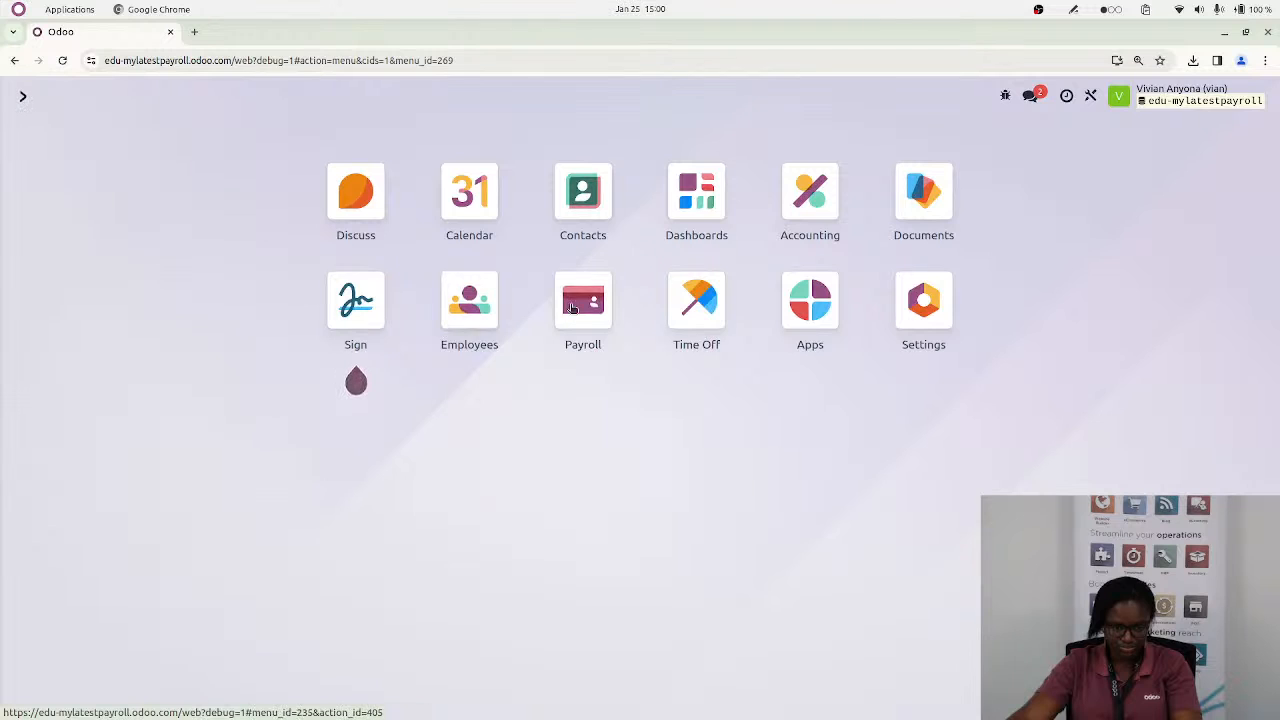
click(572, 308)
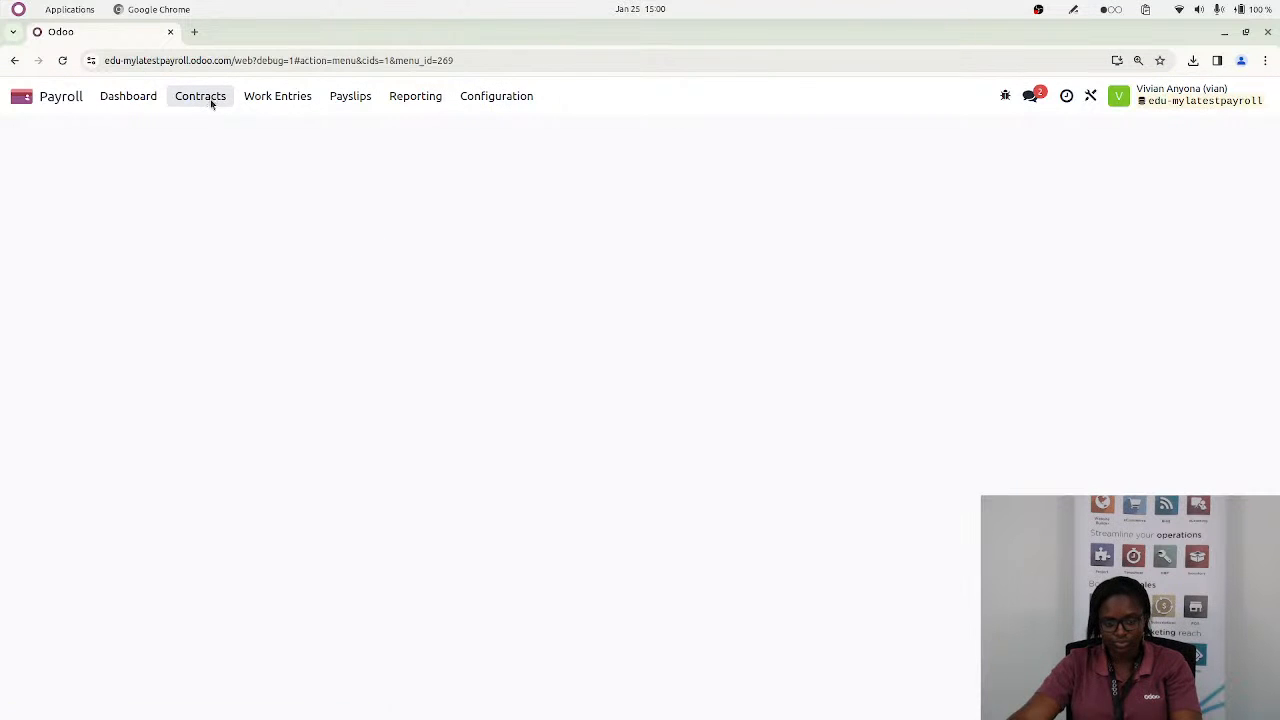
Open the work entries, remove the Conflicting filter and browse forward month by month to April 2024
click(275, 96)
click(273, 127)
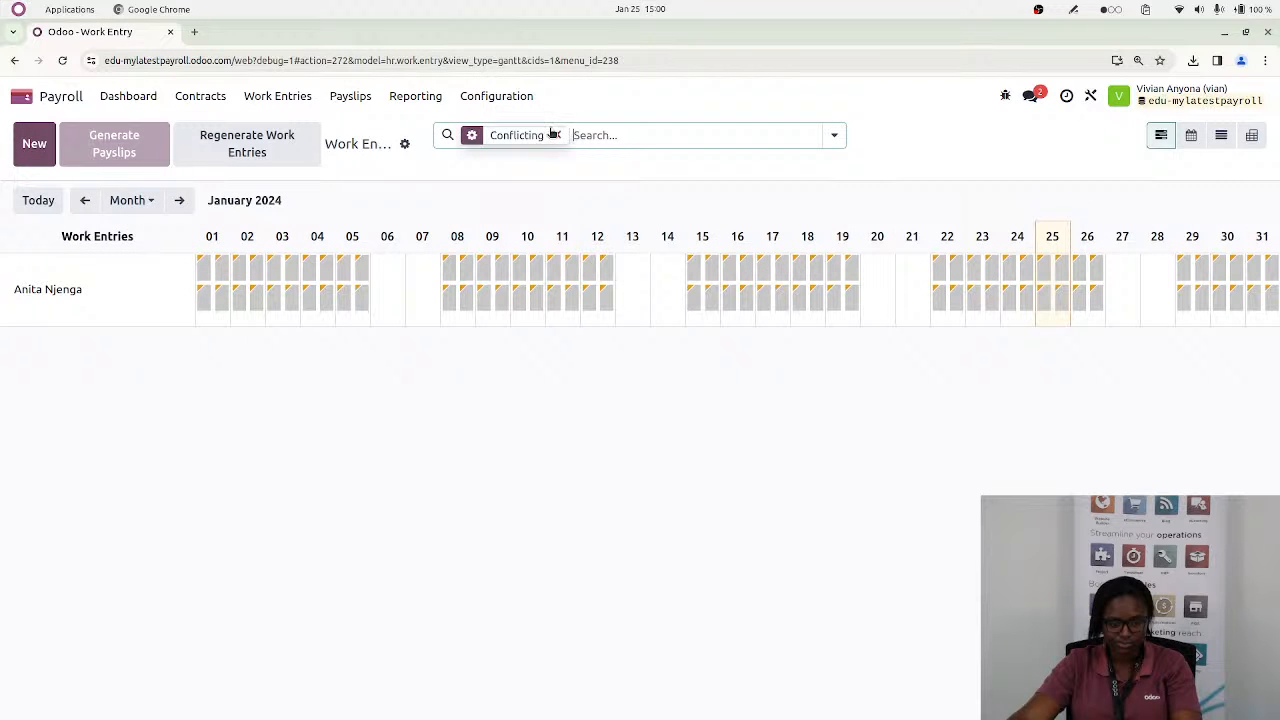
click(558, 135)
click(179, 200)
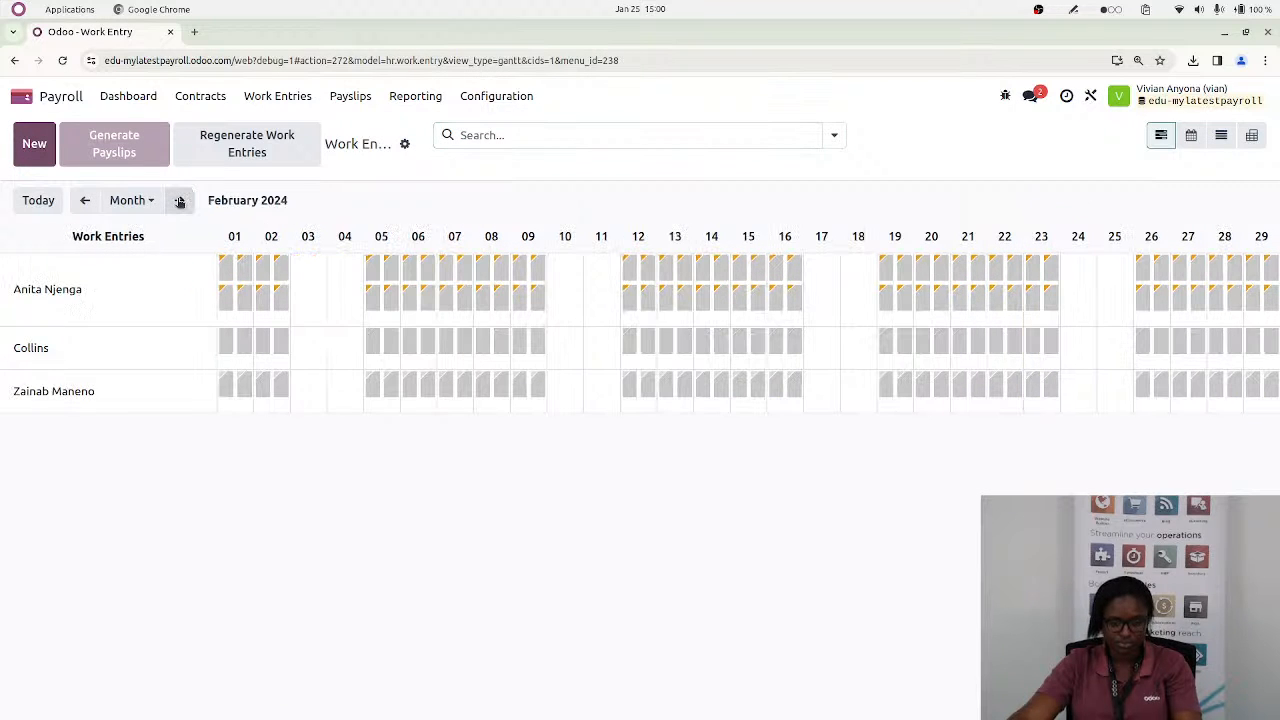
click(179, 200)
click(179, 200)
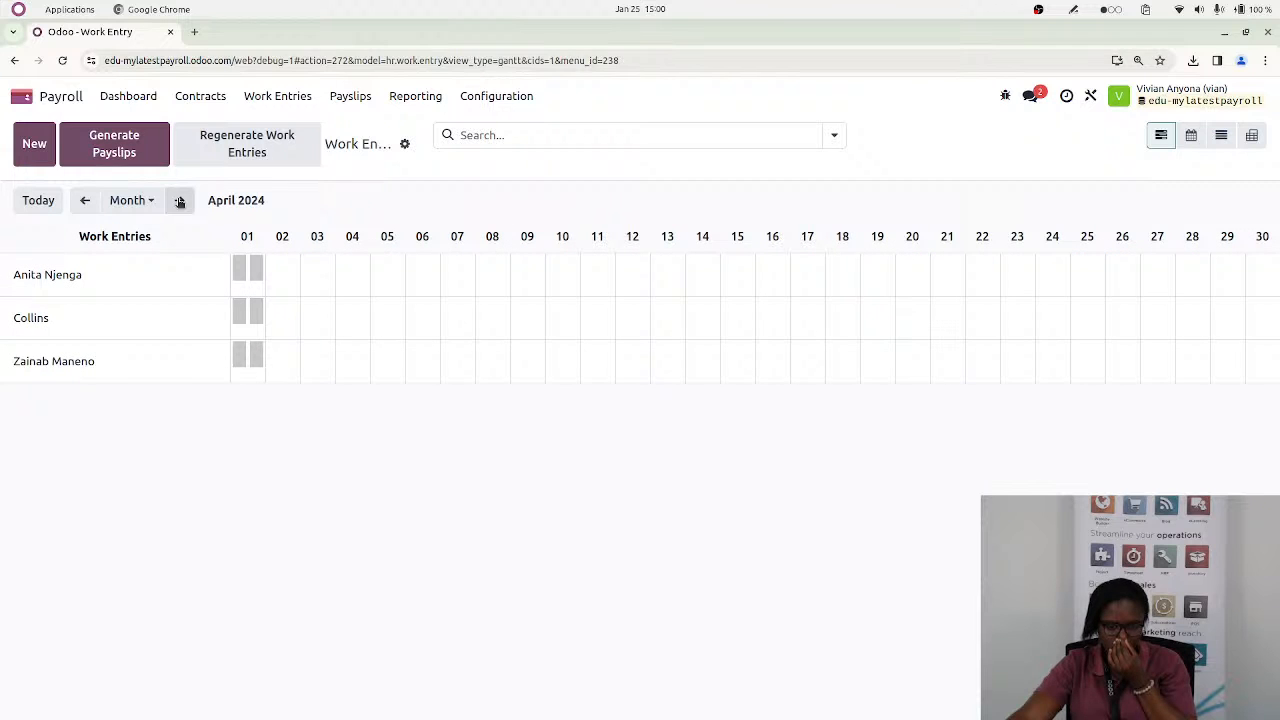
Go back to the August 2023 work entries, try to generate payslips from them and dismiss the notification
click(85, 201)
click(86, 201)
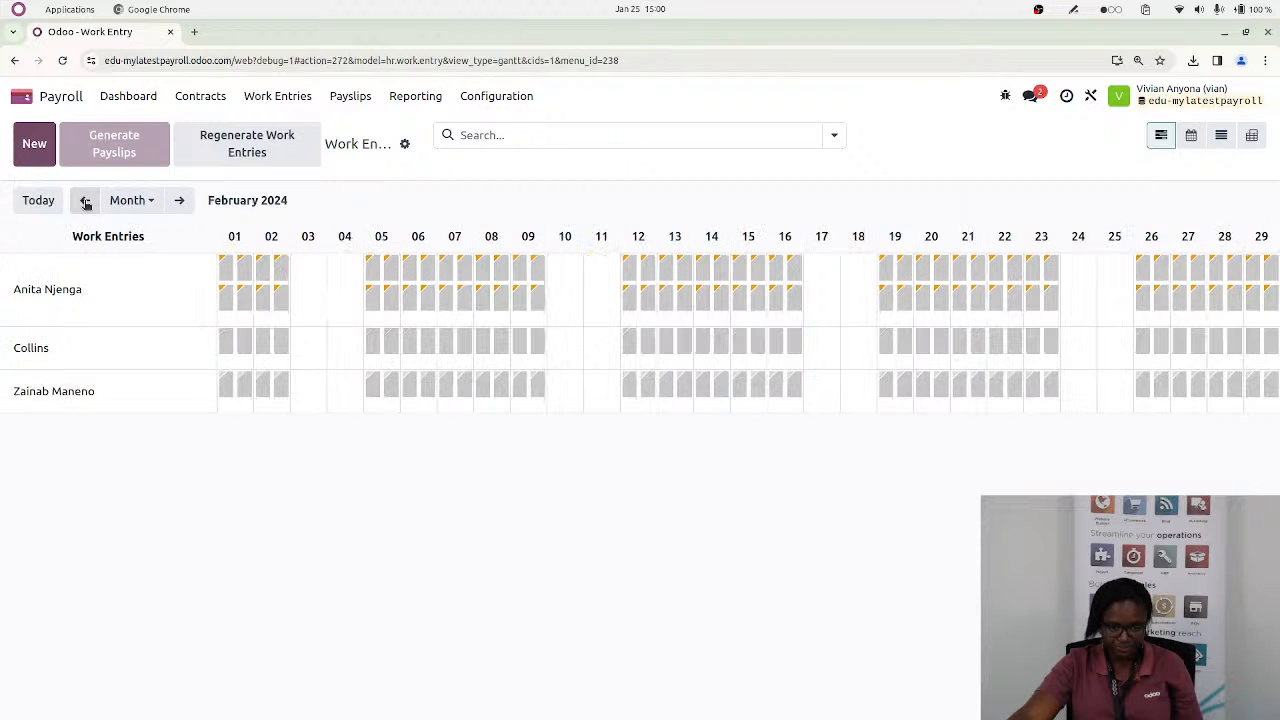
click(86, 201)
click(86, 201)
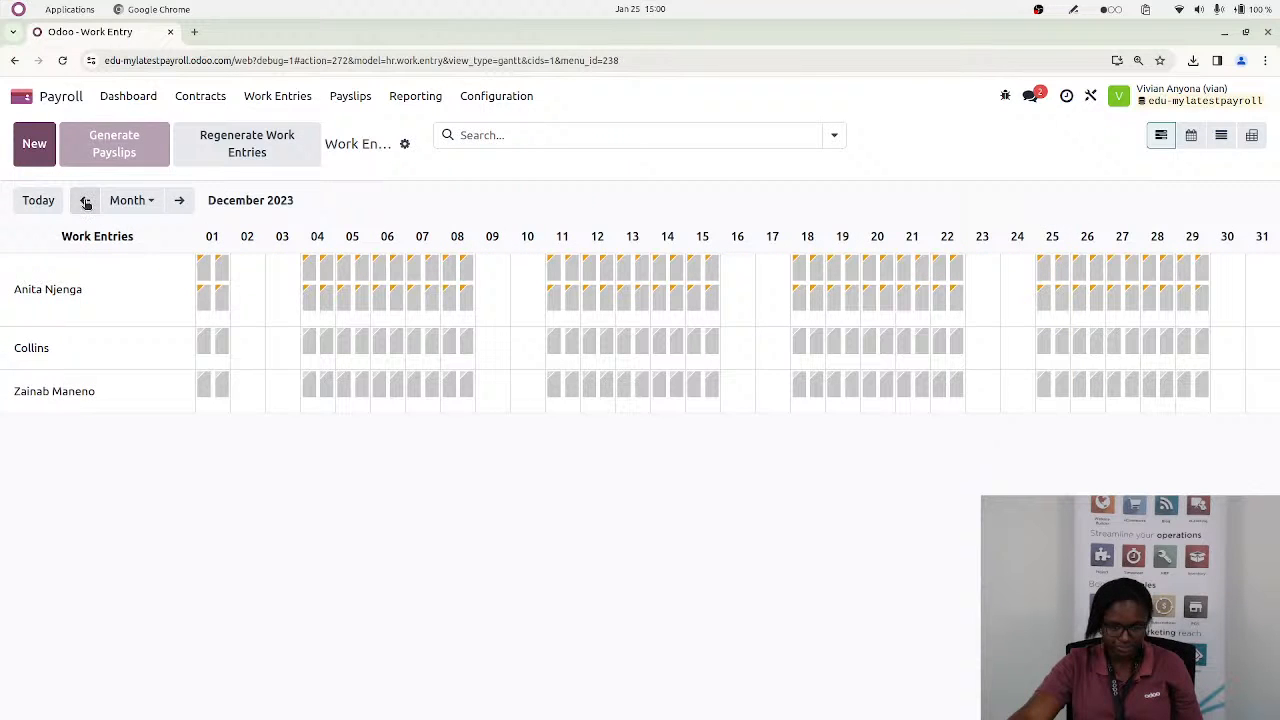
click(86, 201)
click(86, 201)
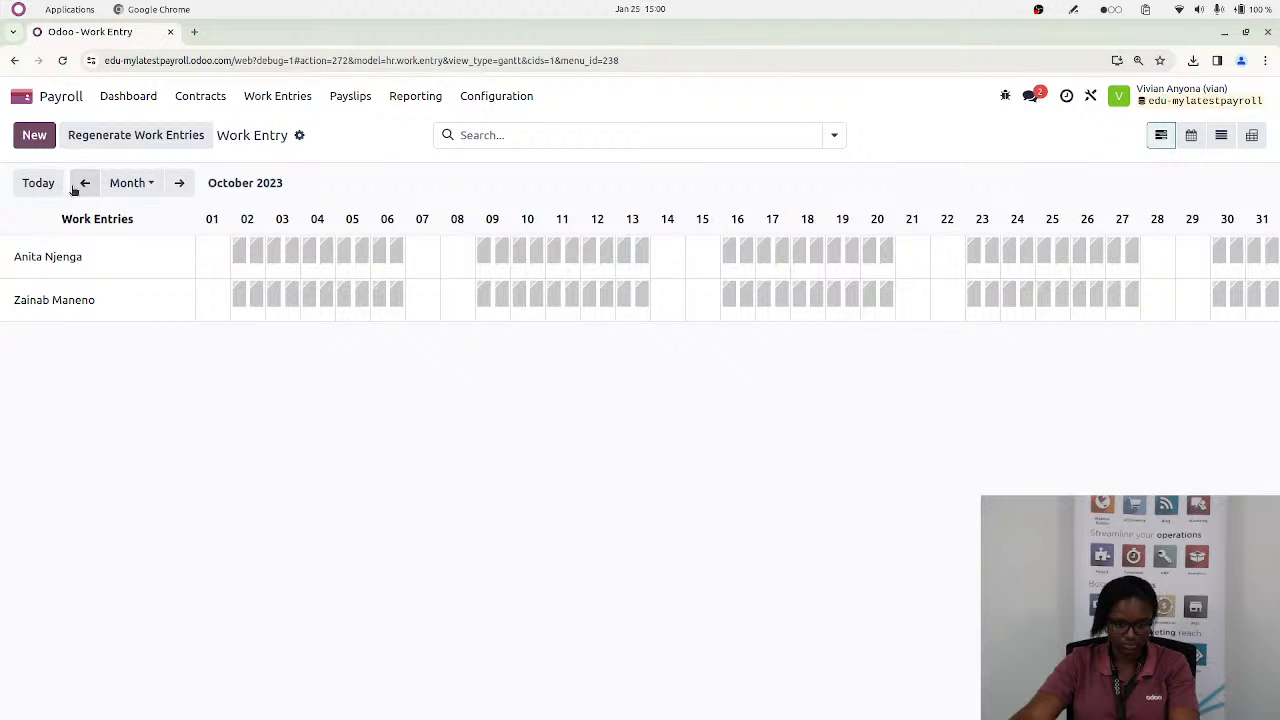
click(86, 184)
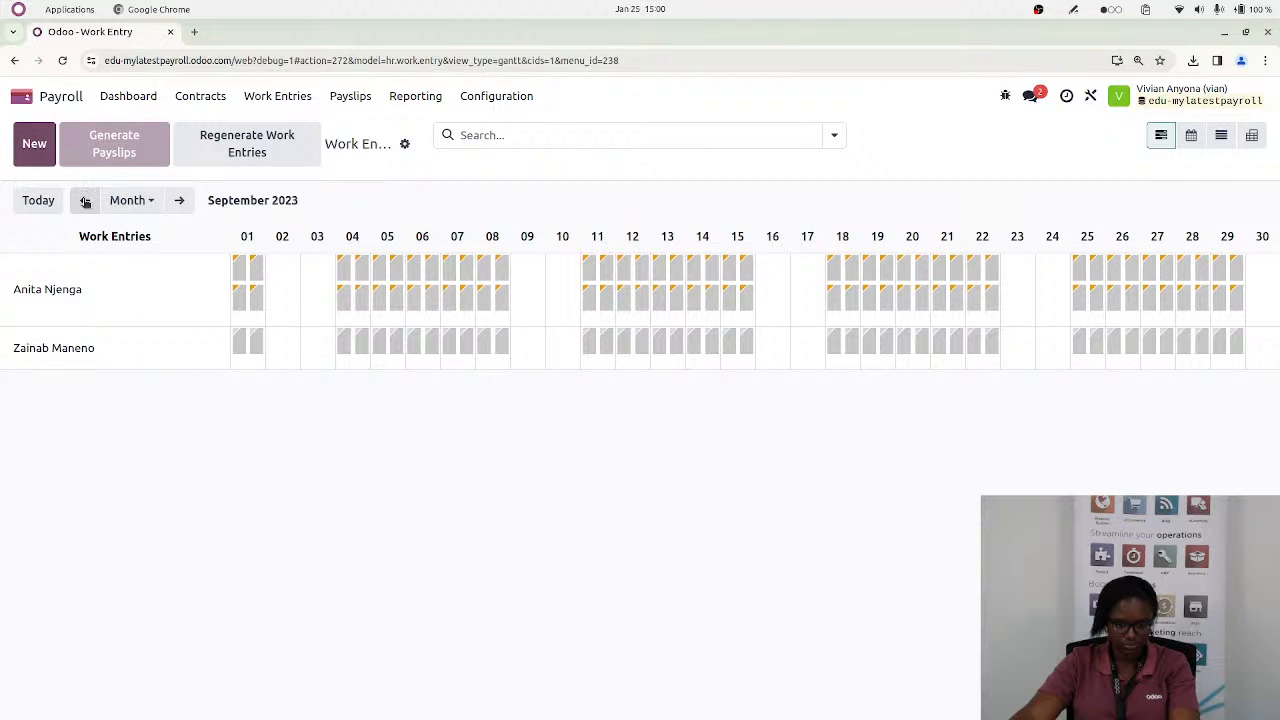
click(86, 200)
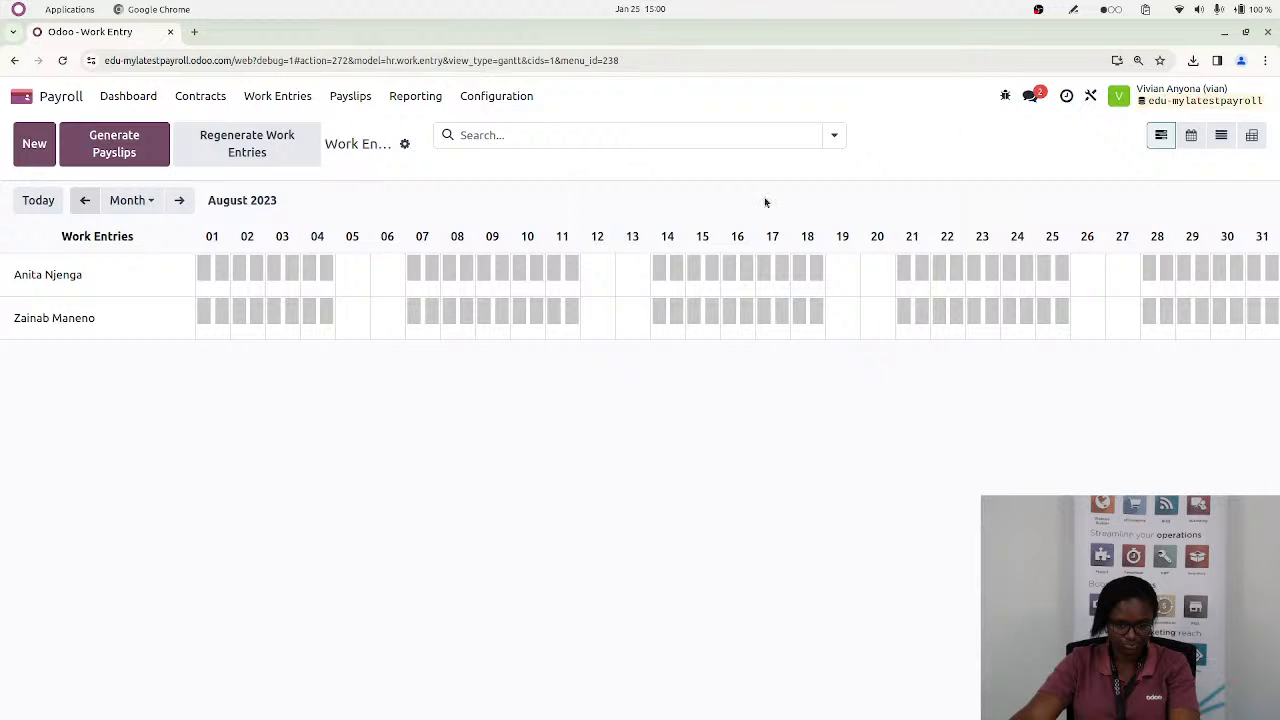
click(125, 152)
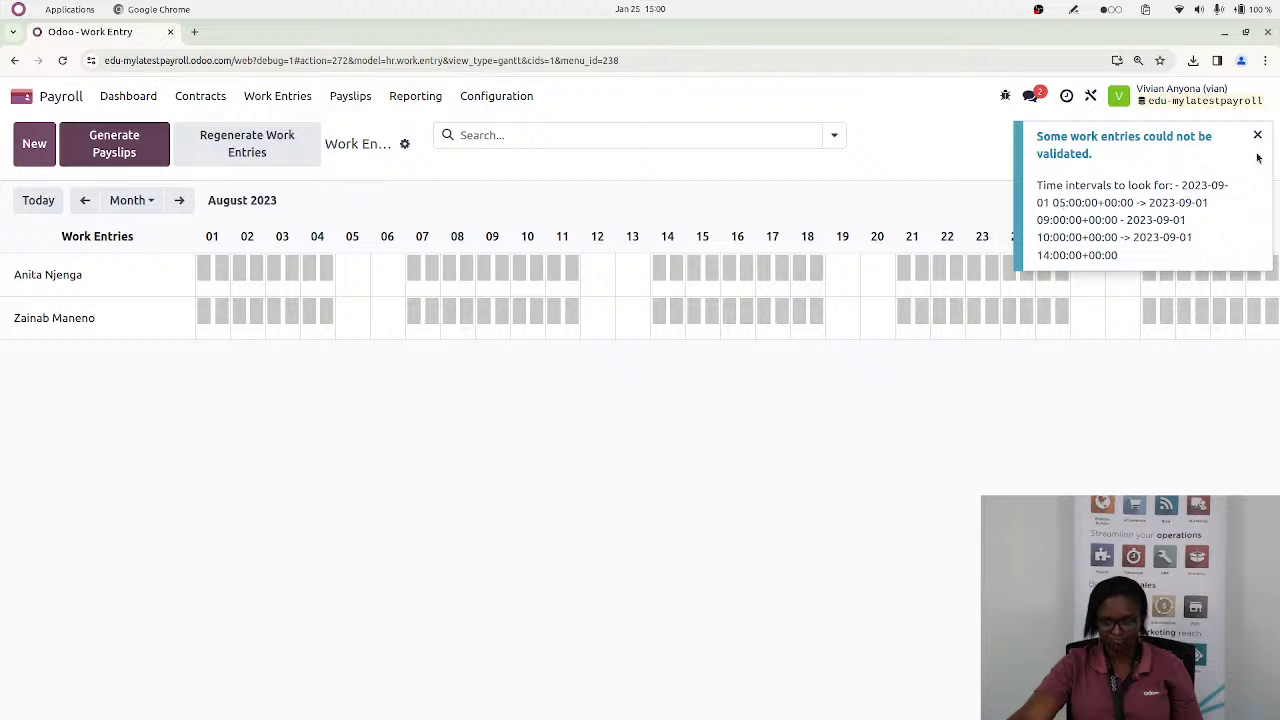
click(1259, 138)
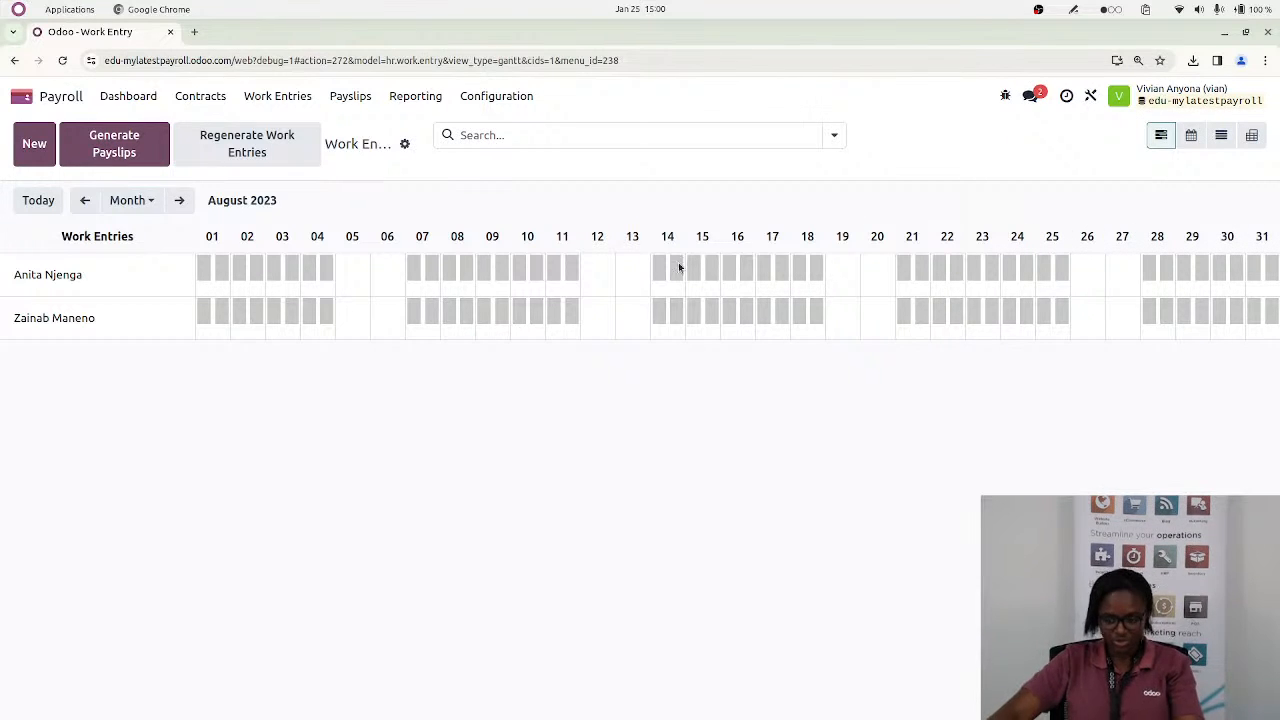
Open the list of salary structures in the payroll configuration
click(491, 97)
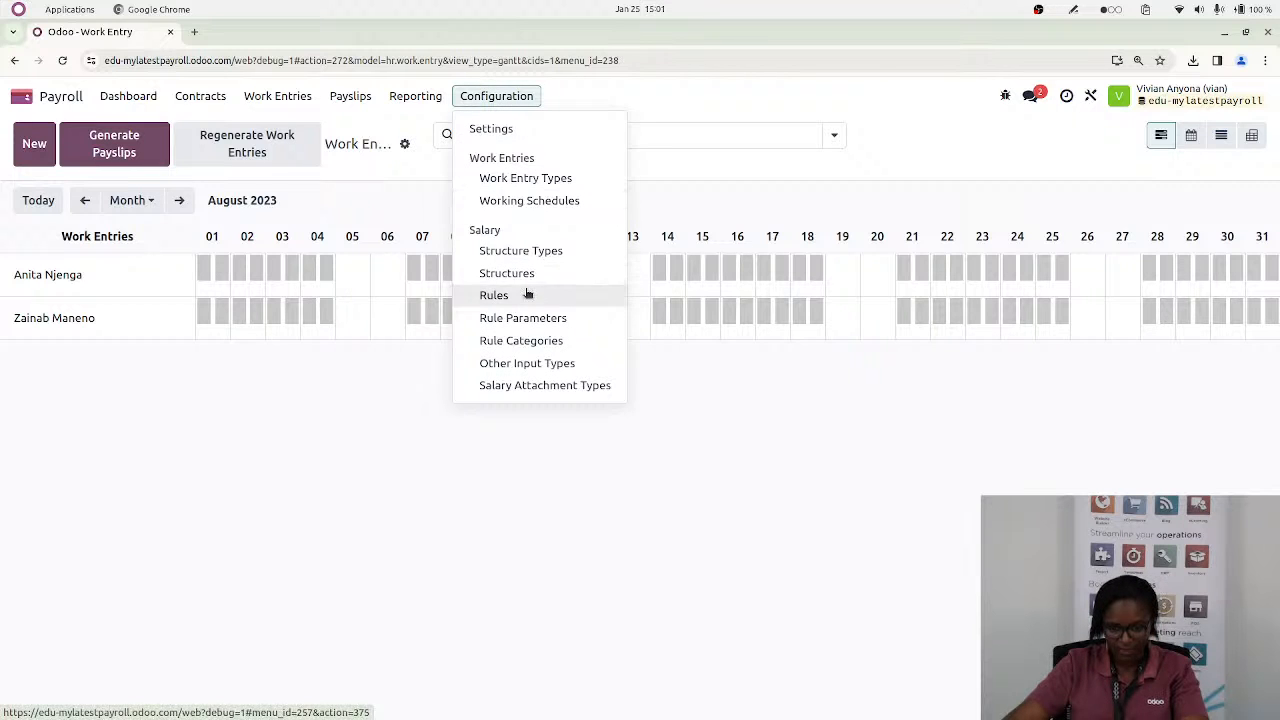
click(507, 274)
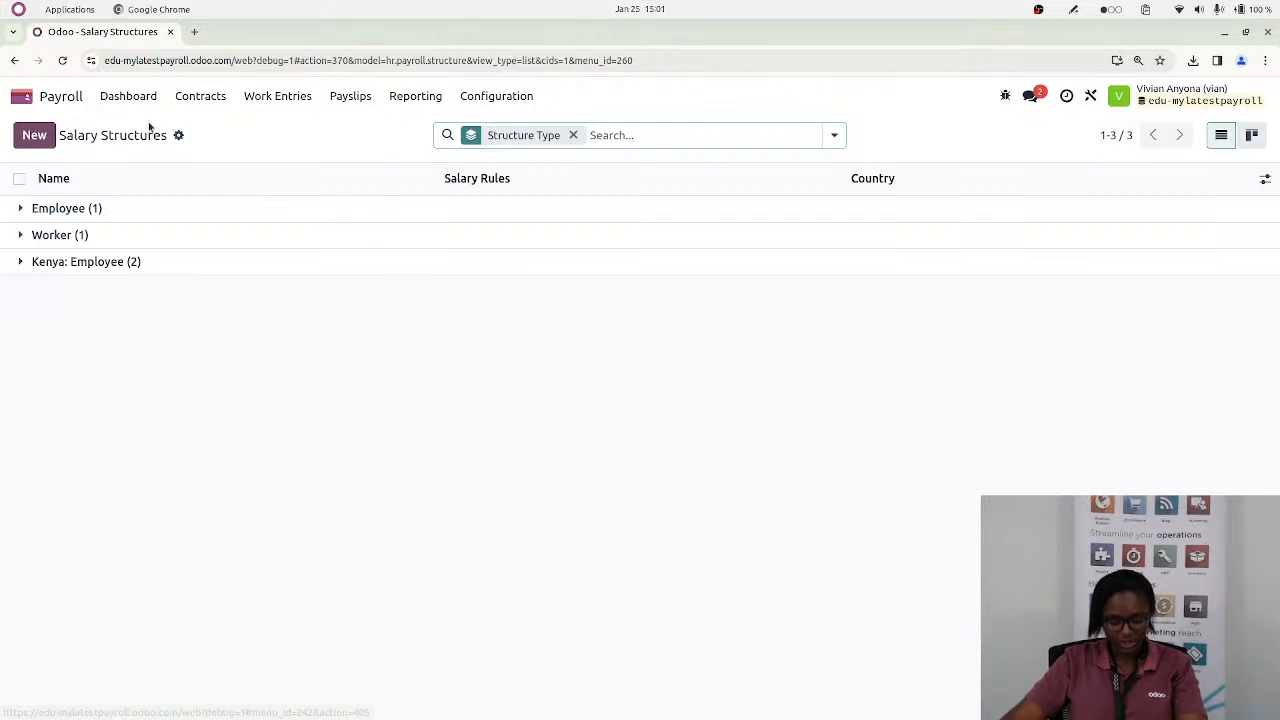
Switch to the Kenyan Payroll Etherpad and add the presenter's e-mail address after the answer on timesheet-based payroll, followed by a line break
key(alt+Tab)
key(alt+Tab)
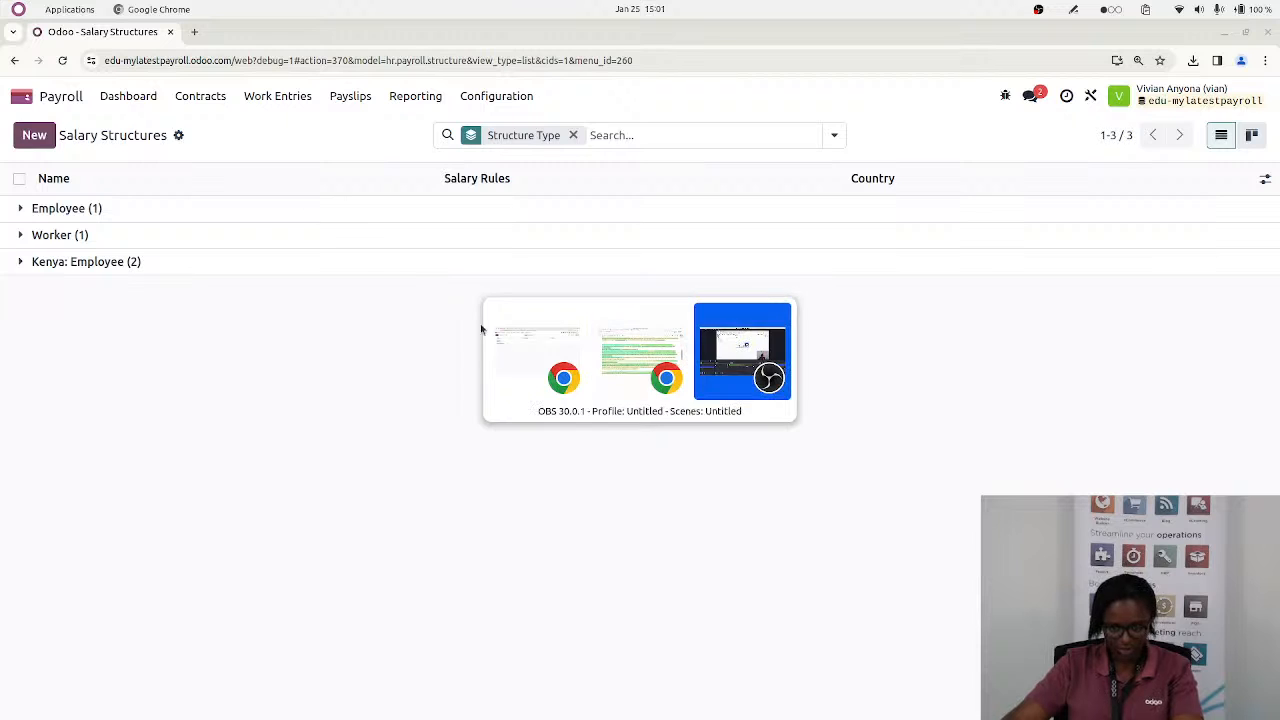
click(618, 366)
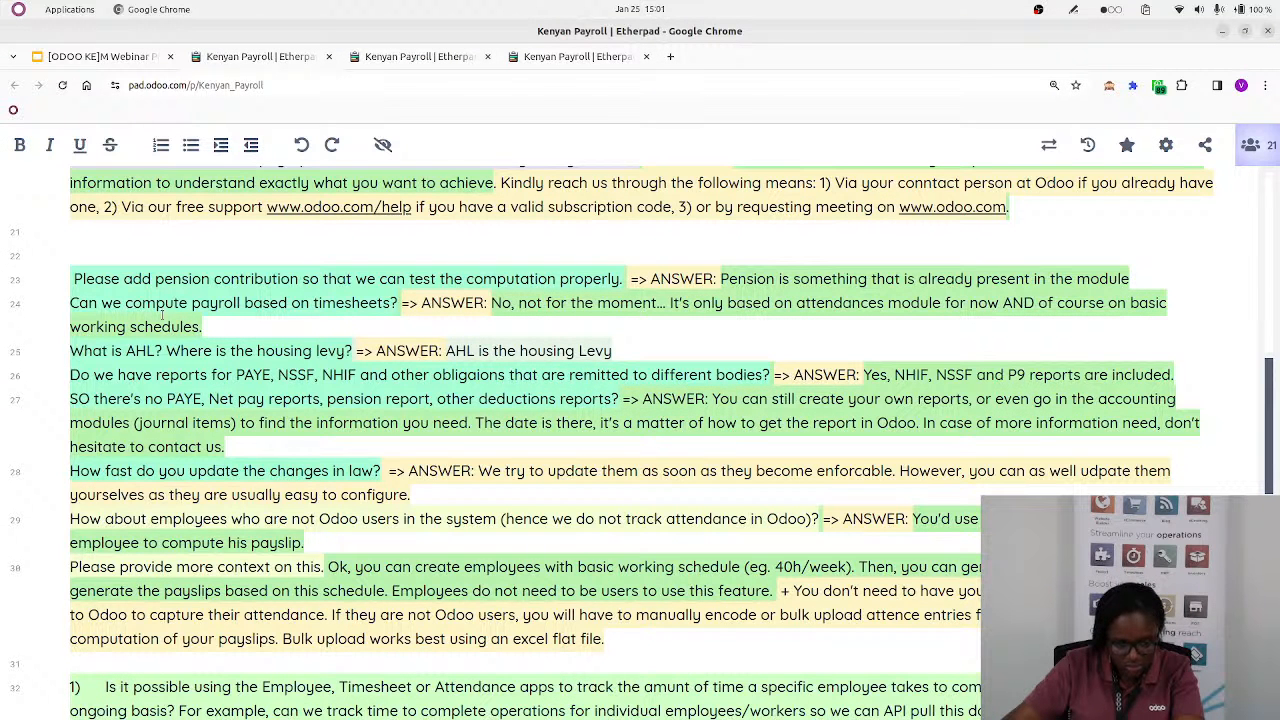
click(251, 327)
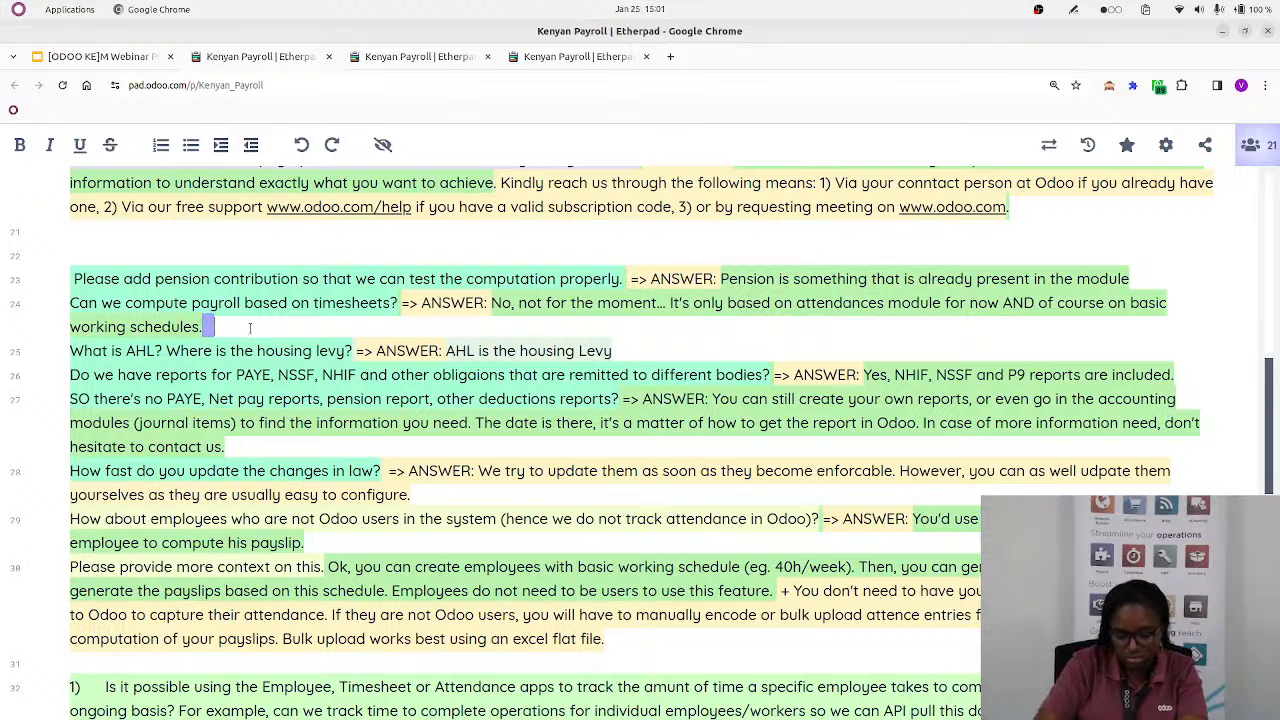
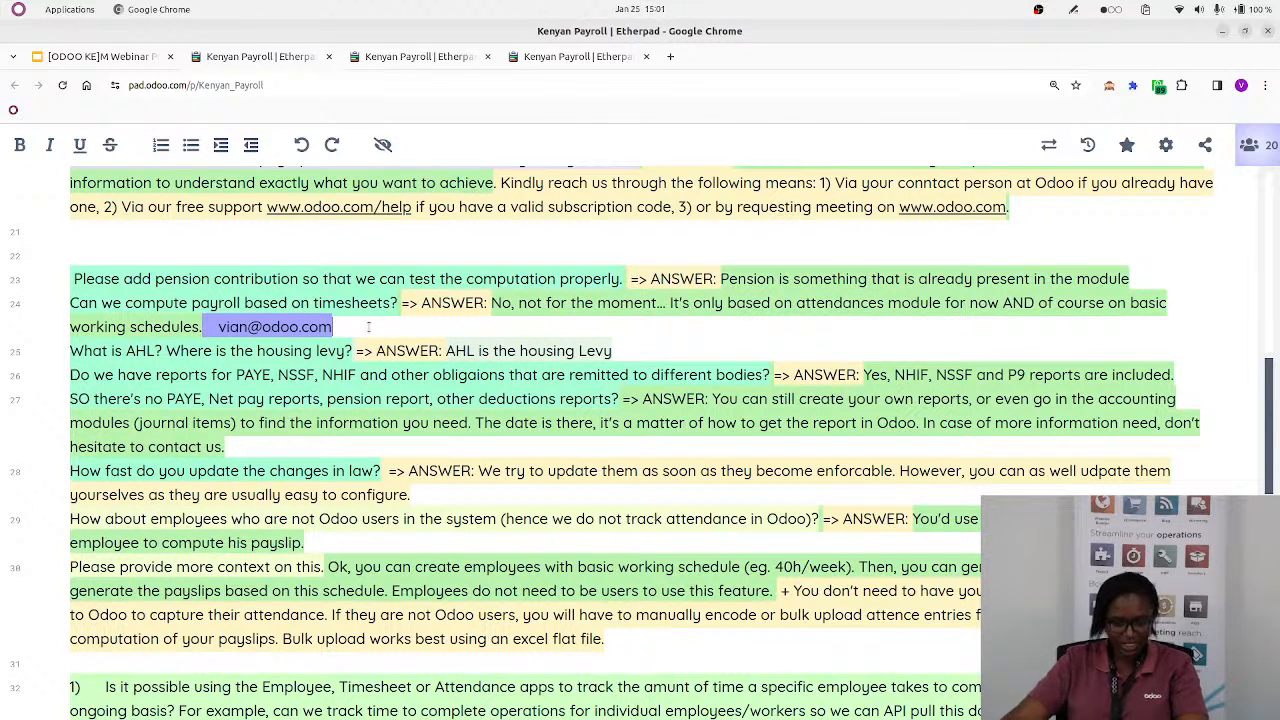
key(Return)
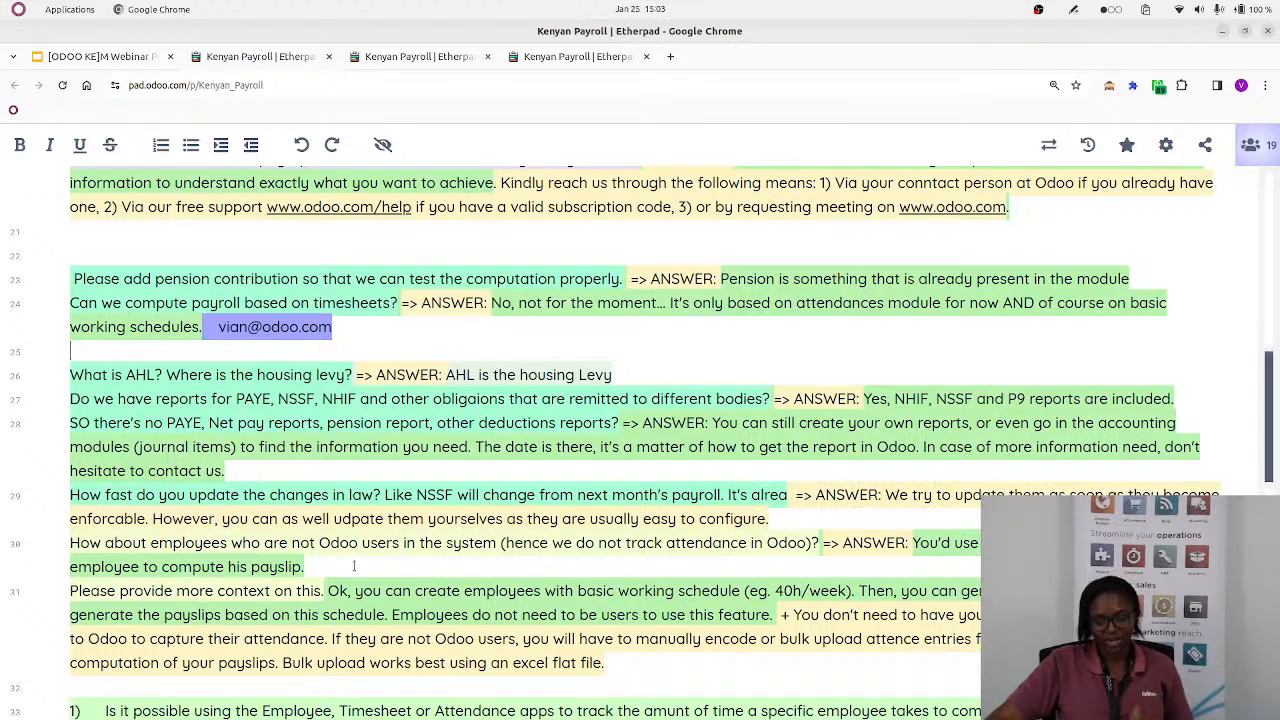
Read the attendee questions and answers further down the Kenyan Payroll pad, from legal changes and working schedules to P9 generation
scroll(309, 532, down, 5)
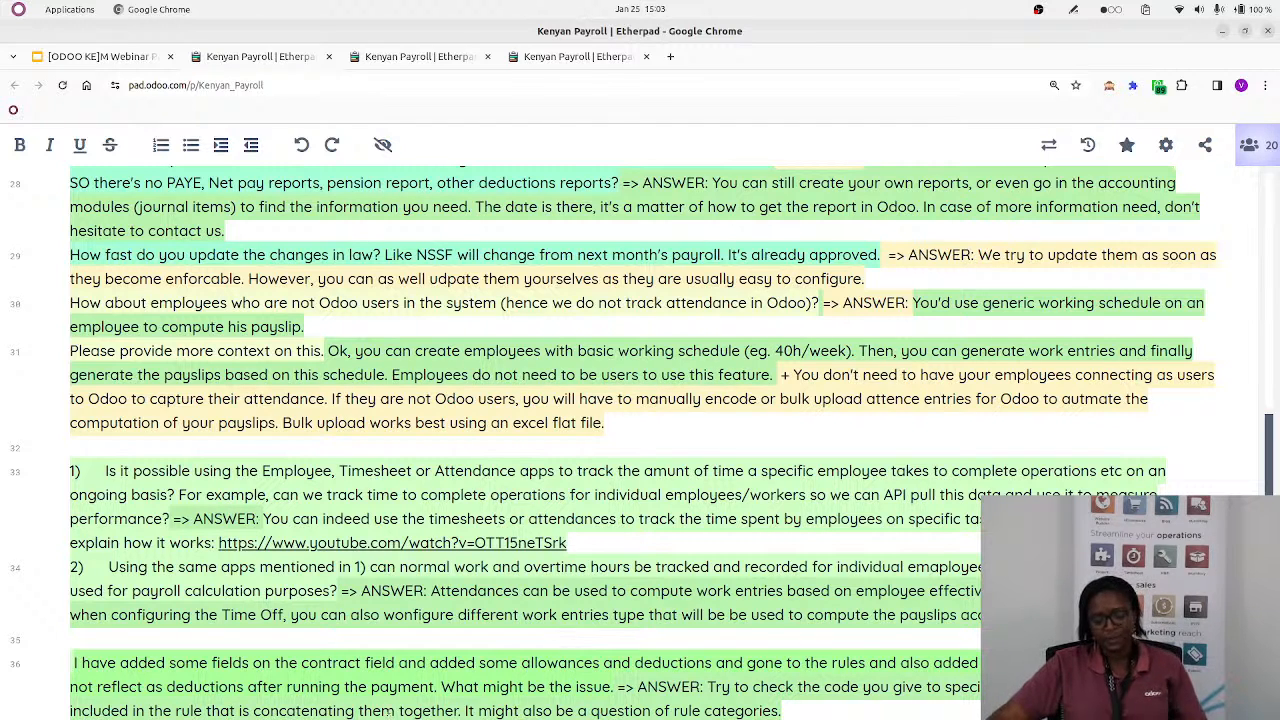
key(alt+Tab)
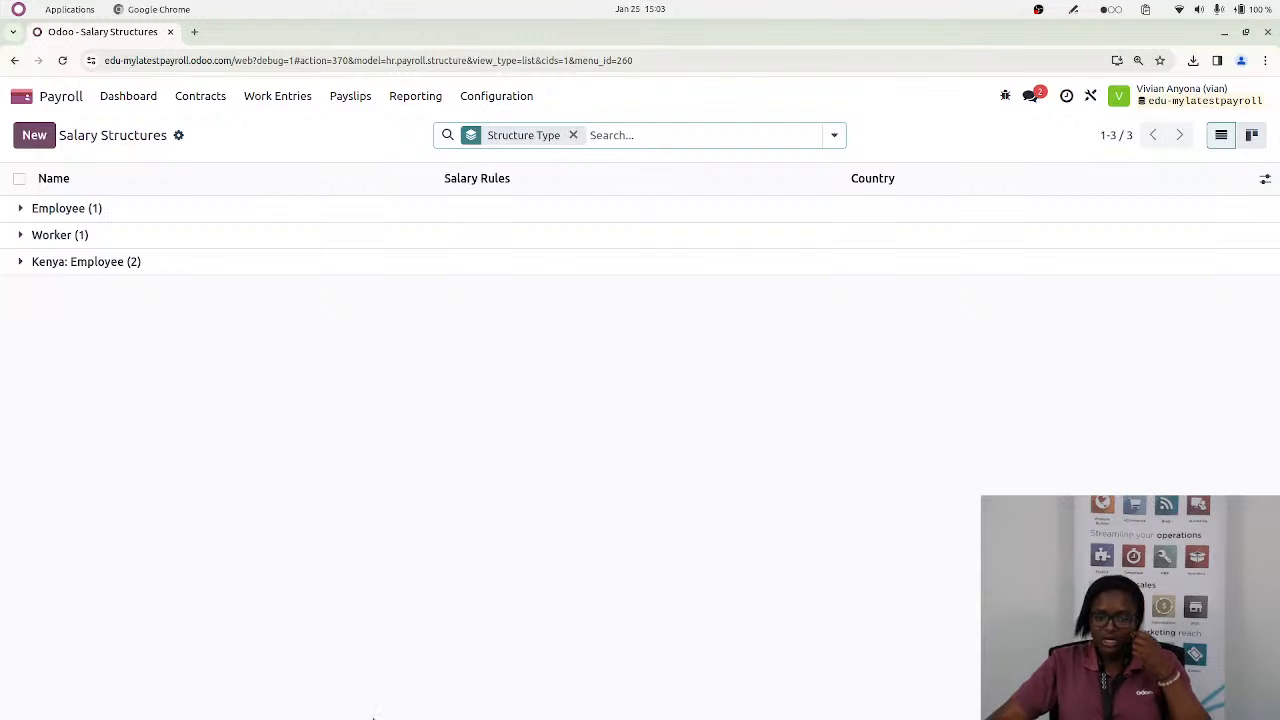
key(alt)
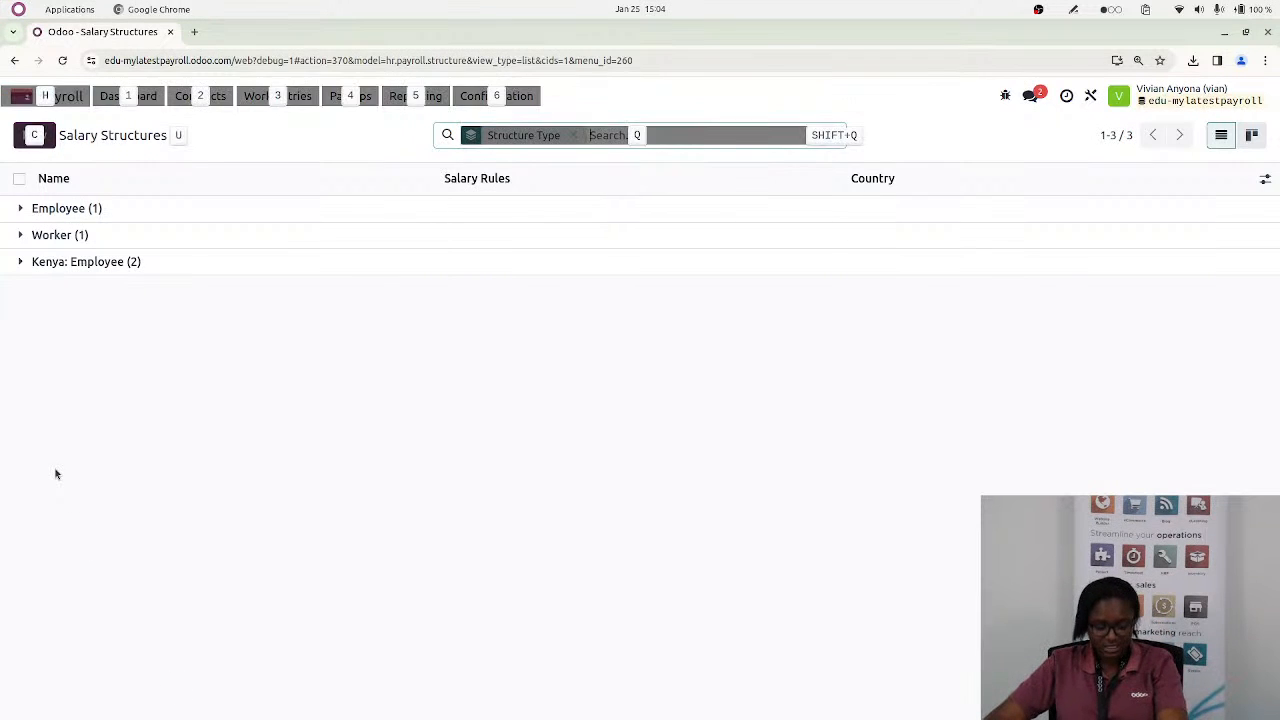
key(alt+Tab)
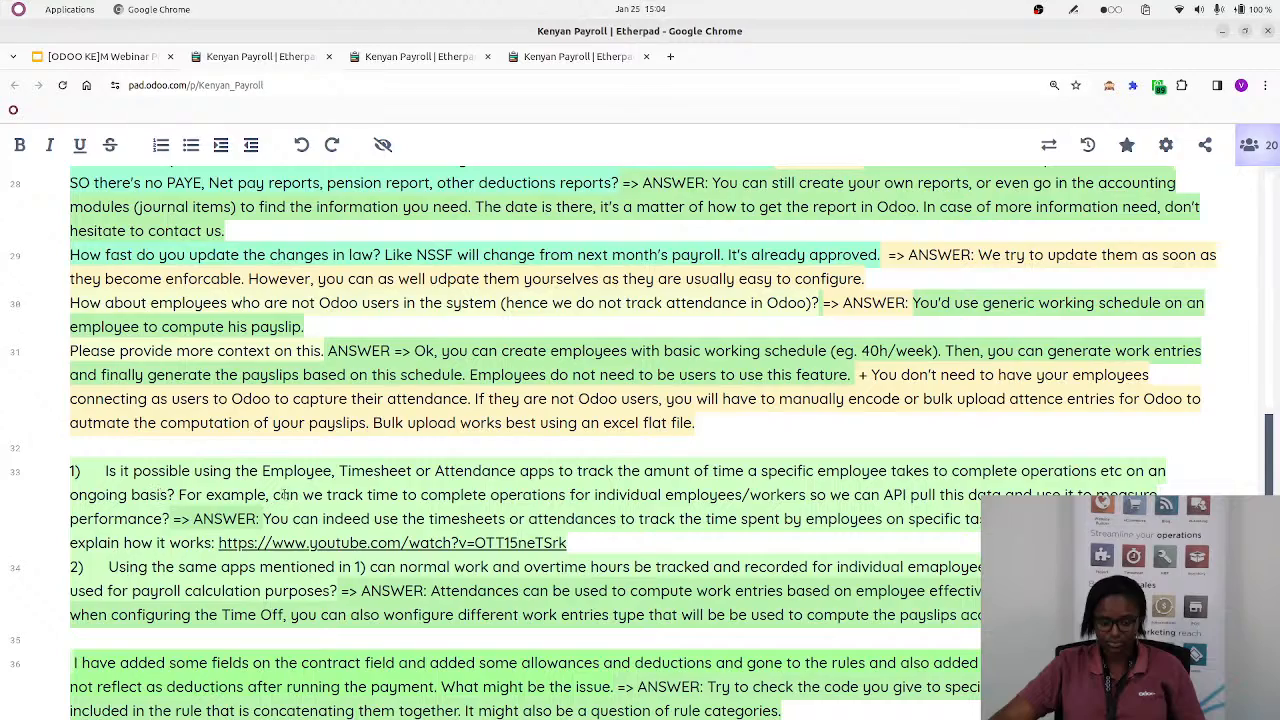
scroll(288, 497, down, 5)
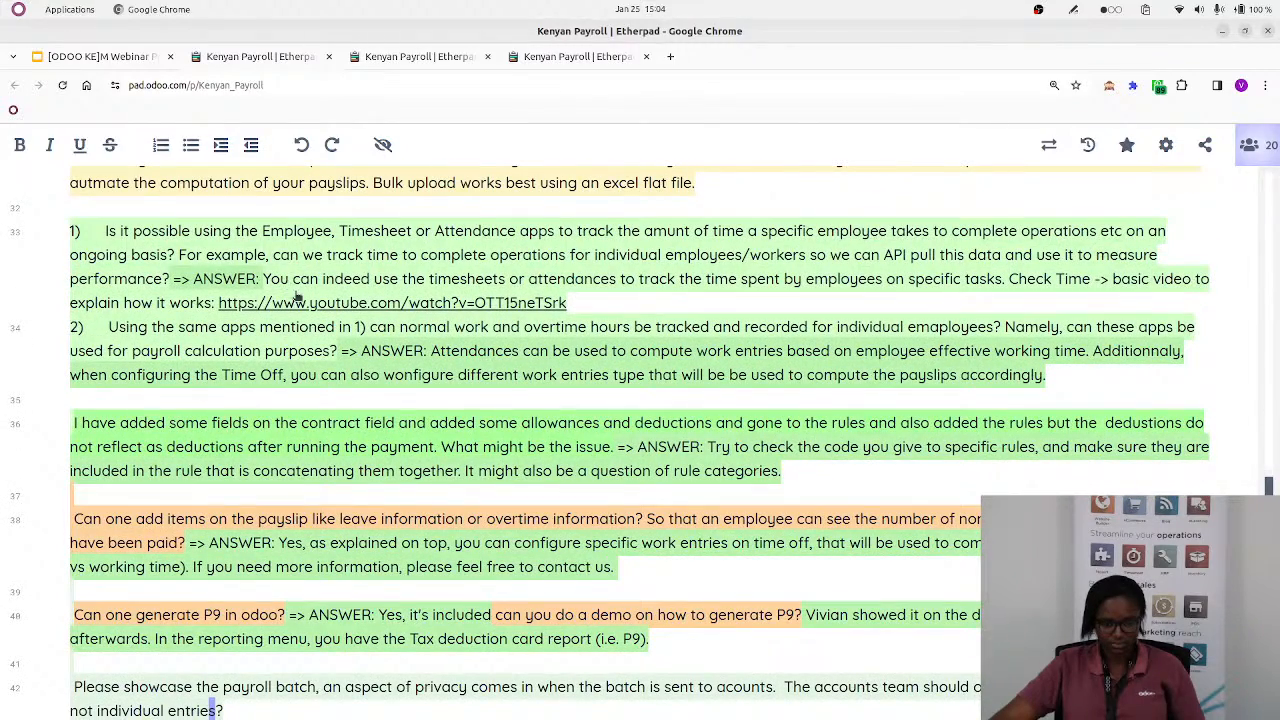
scroll(297, 296, up, 2)
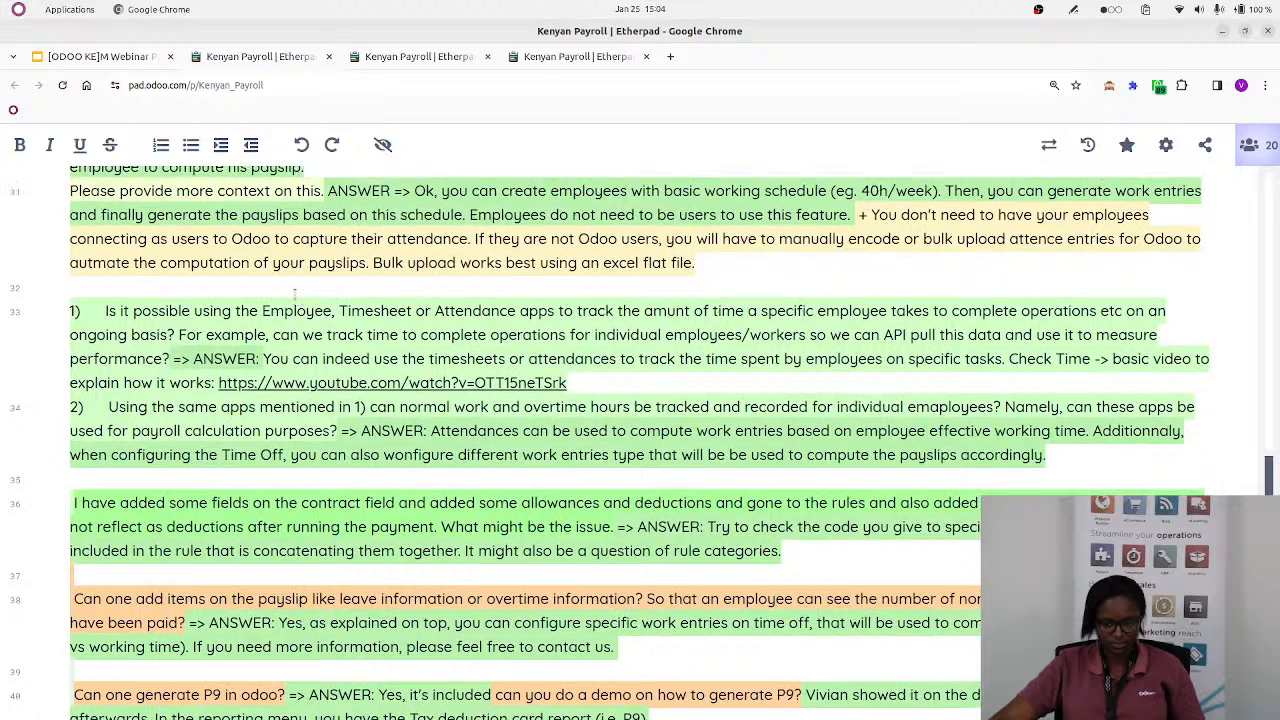
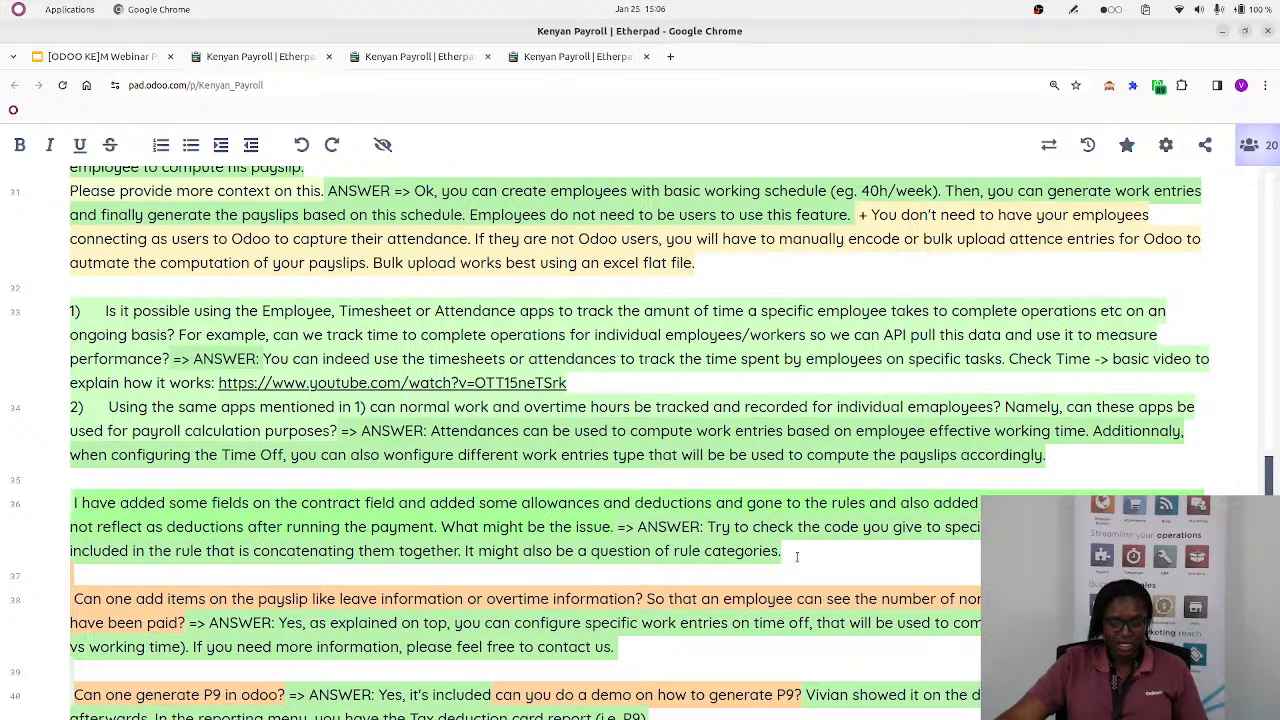
Highlight the presenter's e-mail address after the answer on timesheet-based payroll in the pad
scroll(797, 557, up, 10)
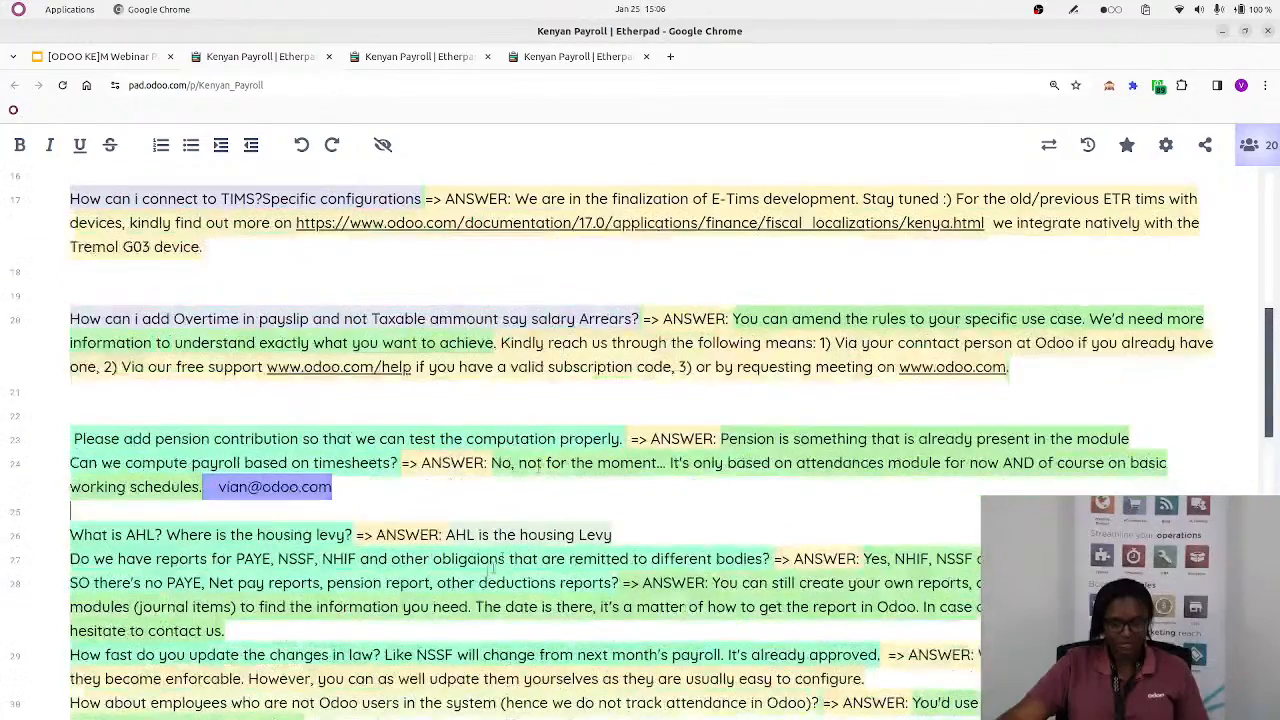
drag(332, 488, 212, 490)
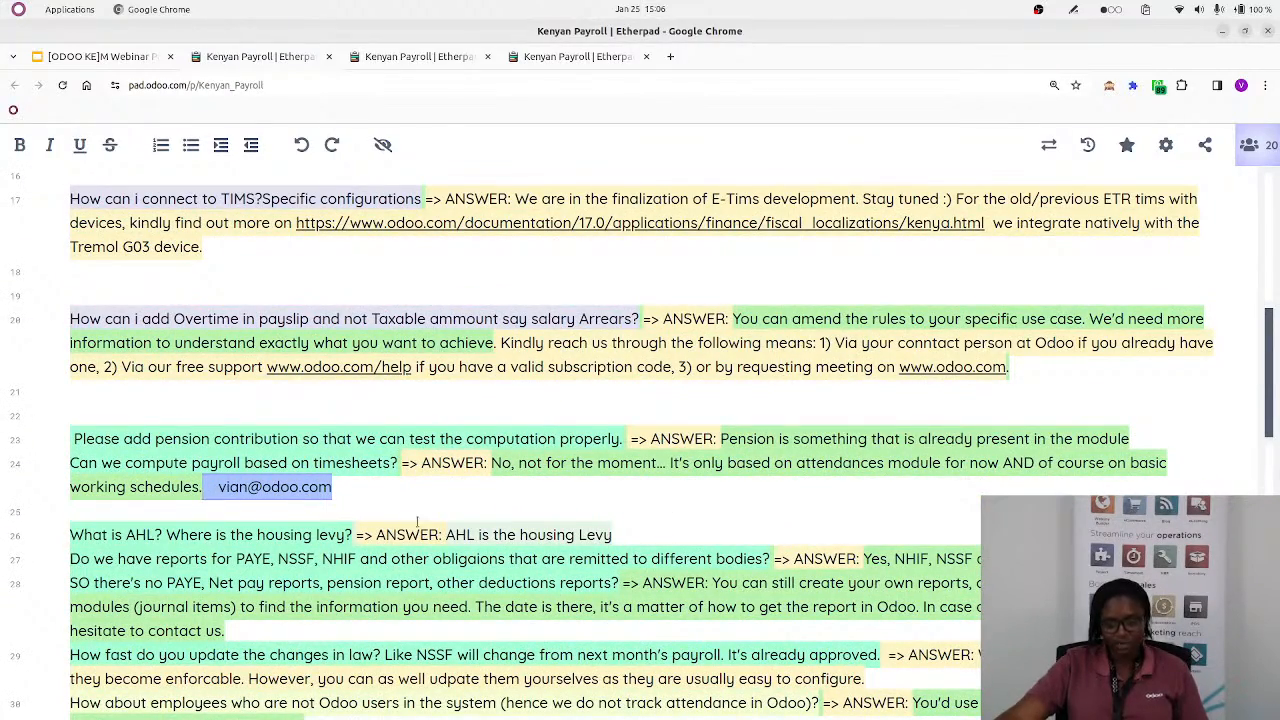
Remove the words "is working" from the end of the answer to the payroll batch question
scroll(463, 512, down, 1)
scroll(463, 510, down, 10)
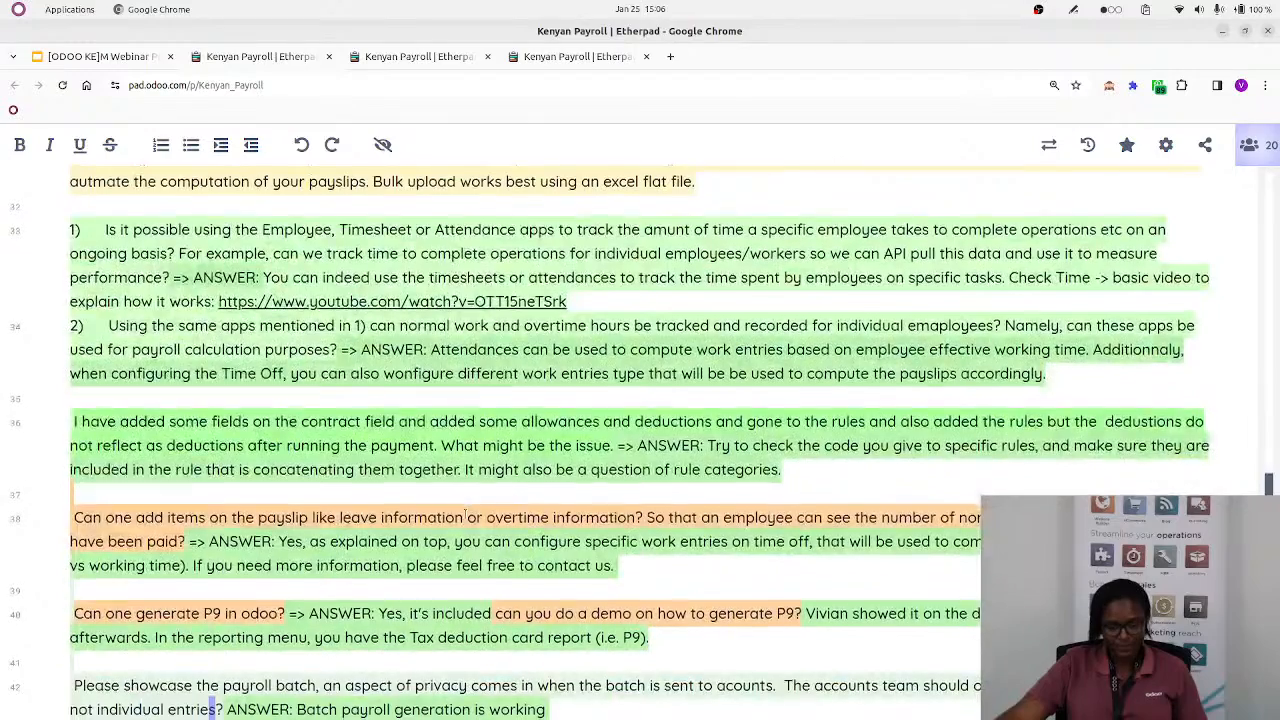
scroll(465, 513, down, 3)
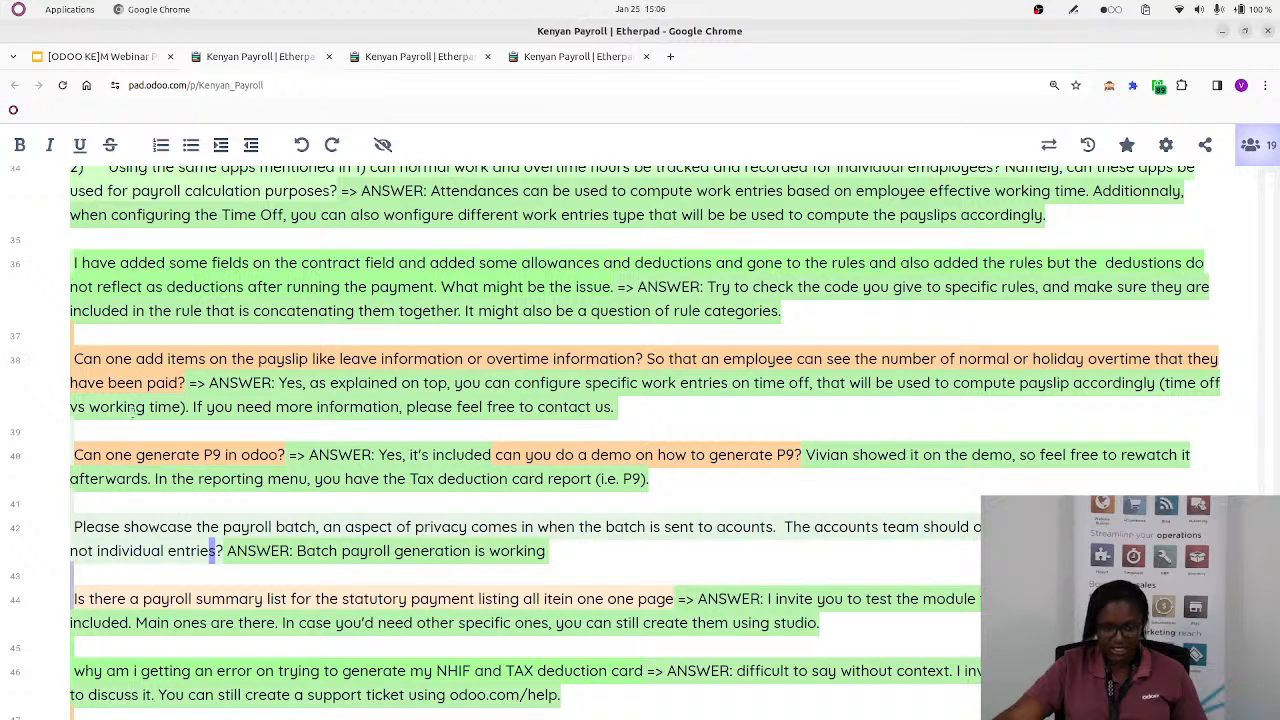
text(f)
key(BackSpace)
key(BackSpace)
key(BackSpace)
key(BackSpace)
key(BackSpace)
key(BackSpace)
key(BackSpace)
key(BackSpace)
key(BackSpace)
key(BackSpace)
key(BackSpace)
key(BackSpace)
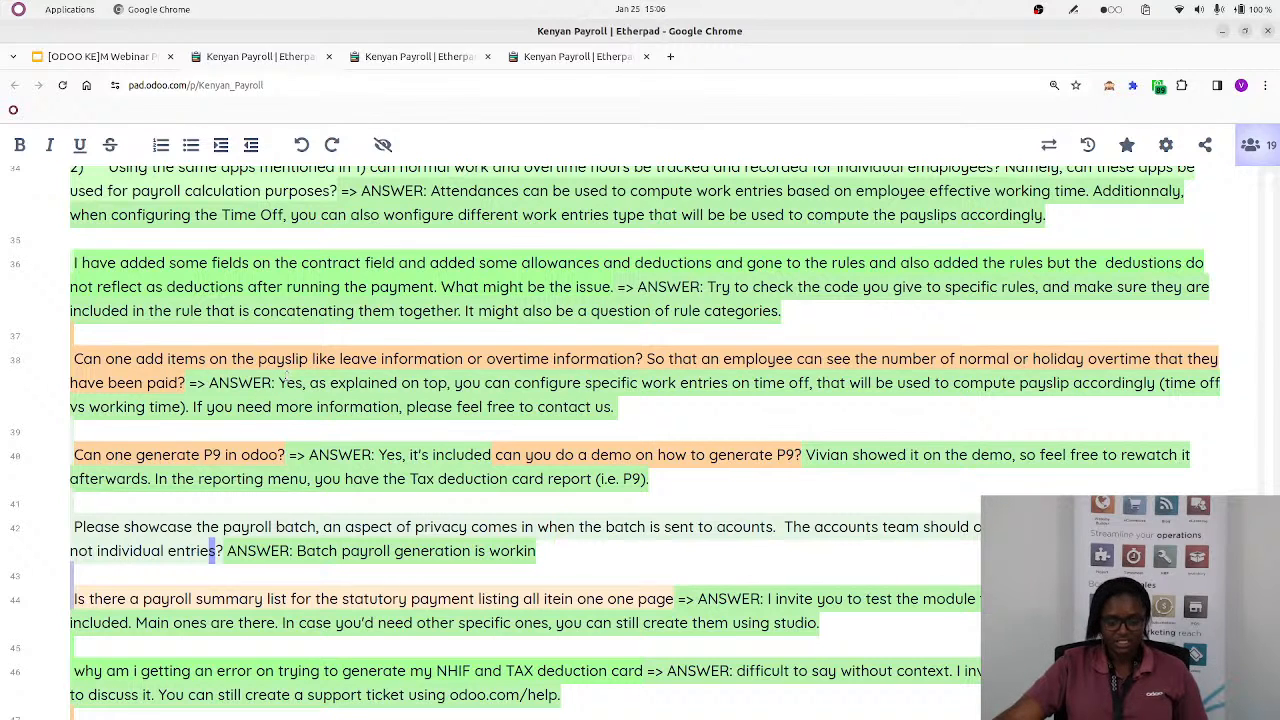
scroll(340, 340, up, 2)
text(will)
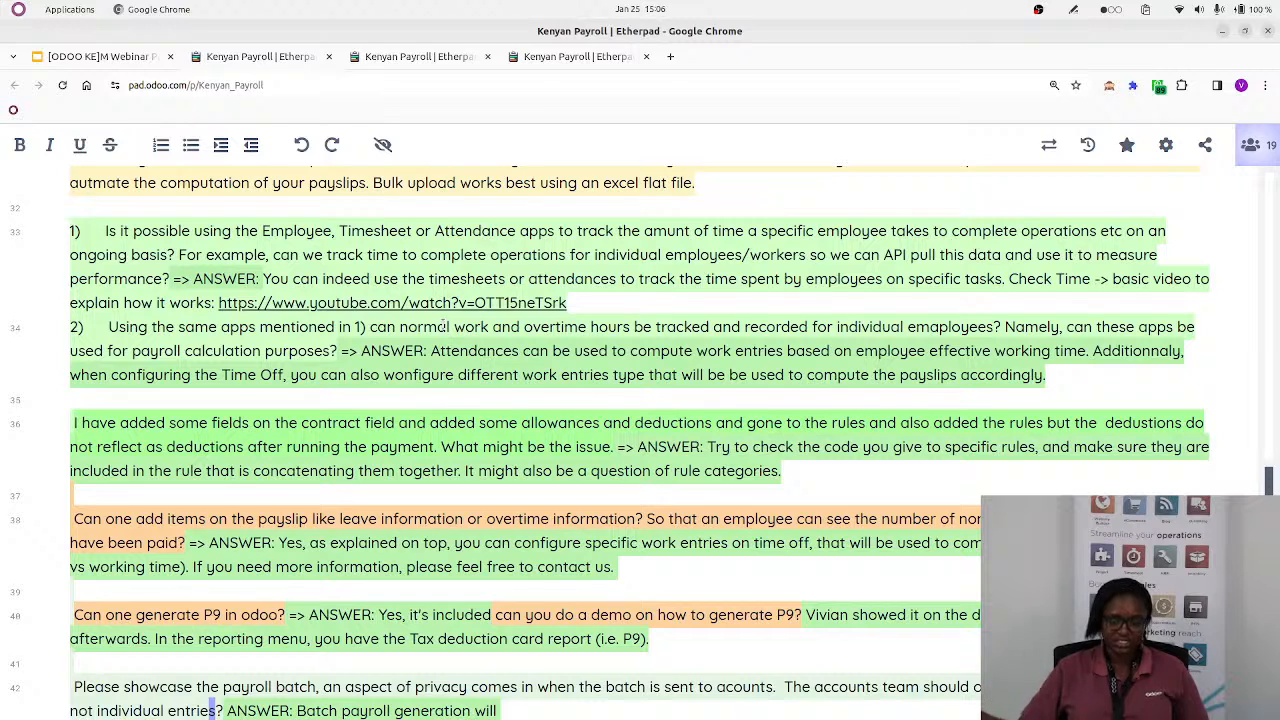
key(BackSpace)
key(BackSpace)
key(BackSpace)
key(BackSpace)
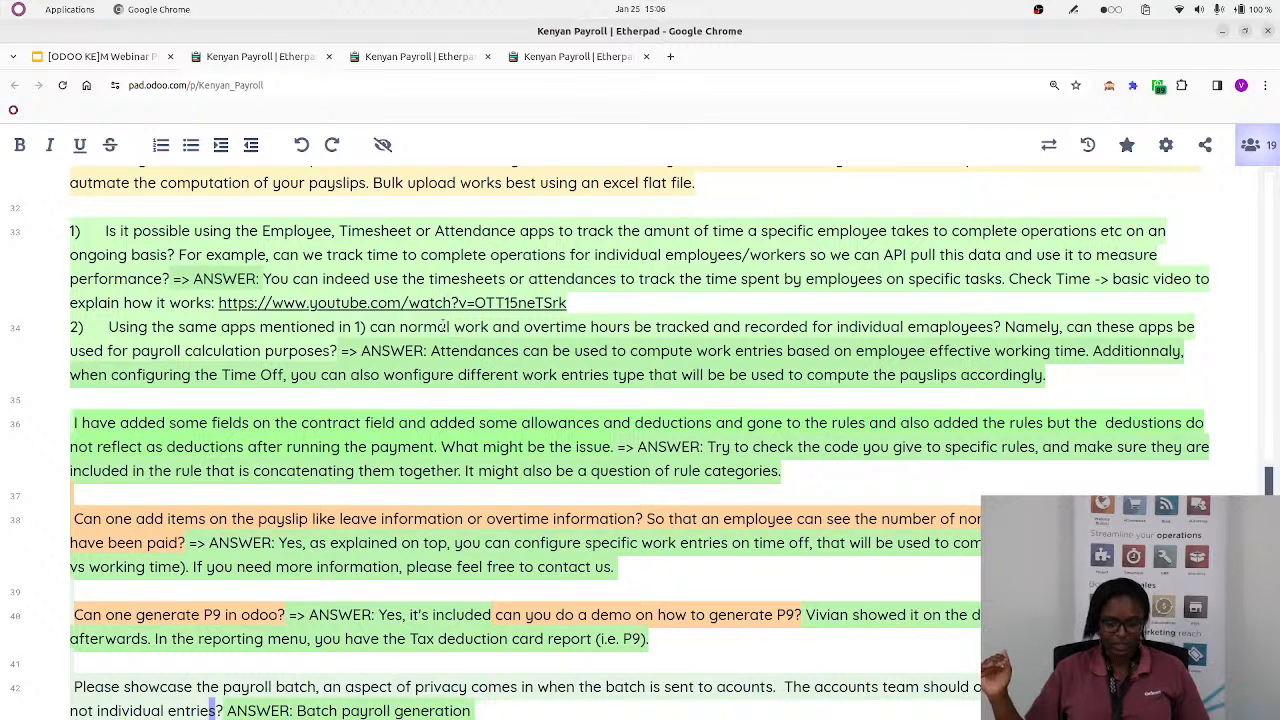
Complete the batch payroll answer with "is a mean to achieve payslip generation in 1 click."
text(is a mean to ach)
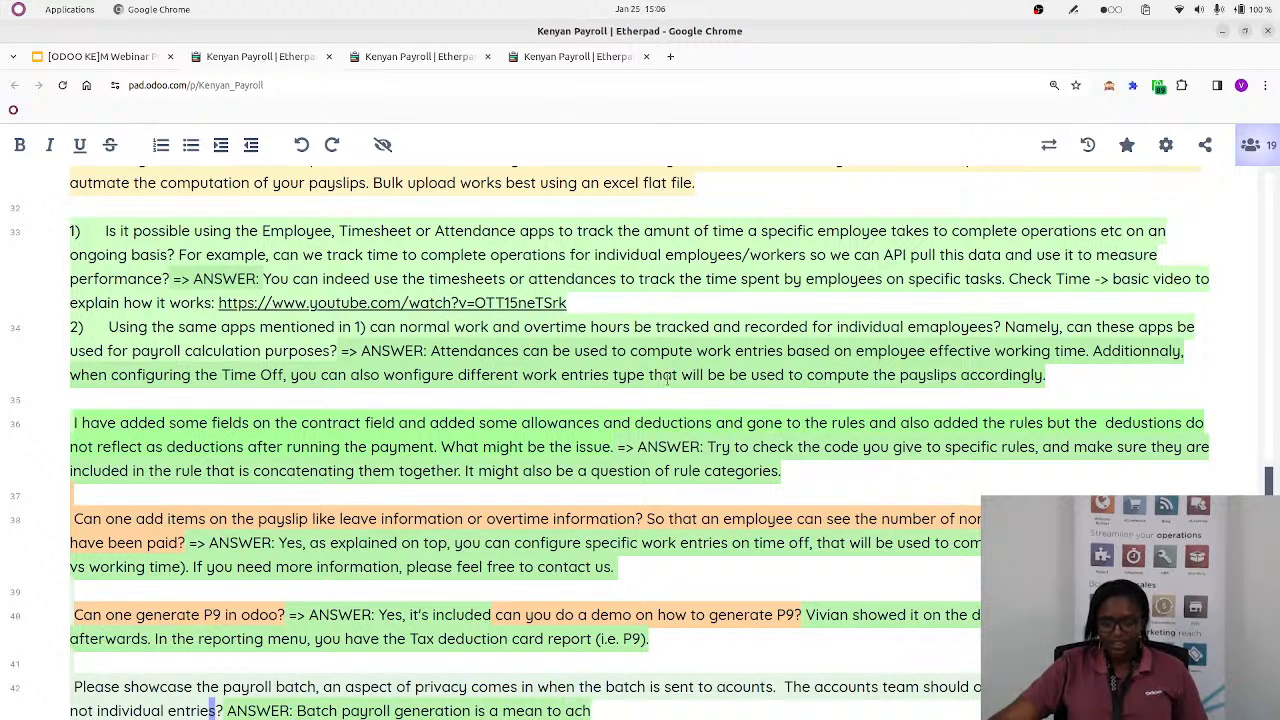
text(eive what you c)
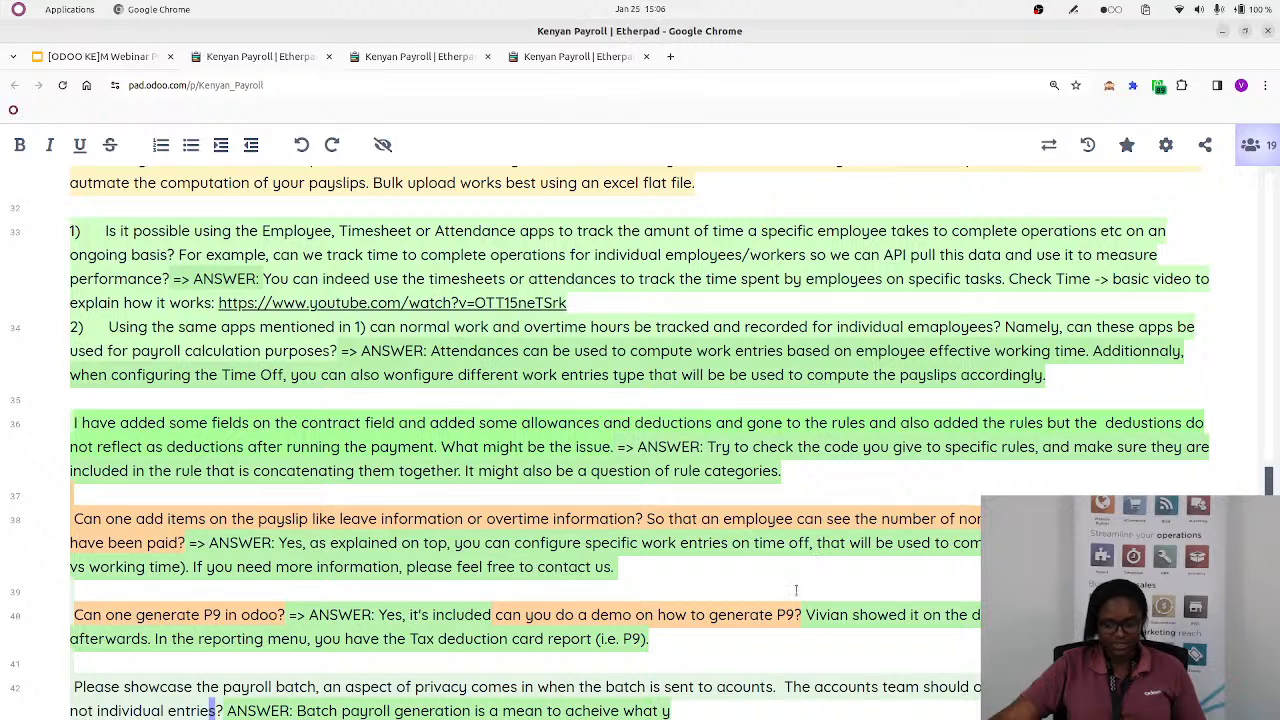
key(BackSpace)
key(BackSpace)
key(BackSpace)
key(BackSpace)
key(BackSpace)
key(BackSpace)
key(BackSpace)
key(BackSpace)
key(BackSpace)
key(BackSpace)
key(BackSpace)
key(BackSpace)
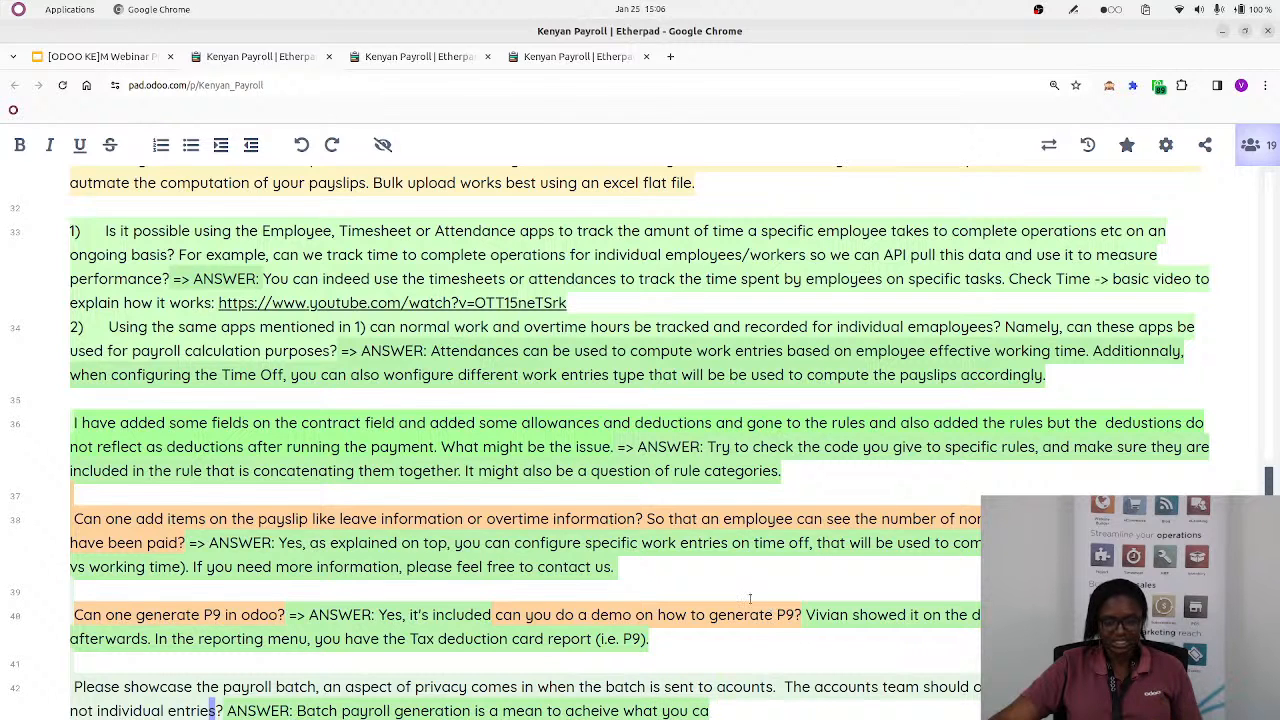
key(BackSpace)
key(BackSpace)
key(BackSpace)
text(i)
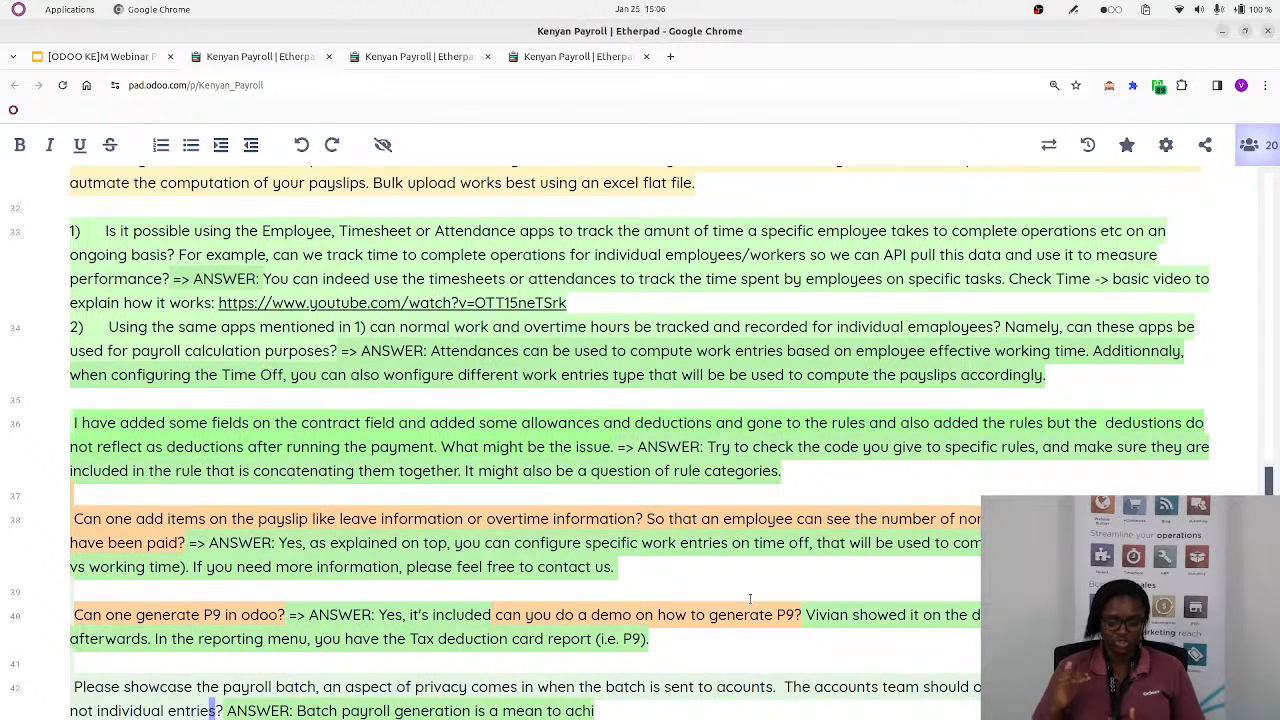
text(eve payslip ge)
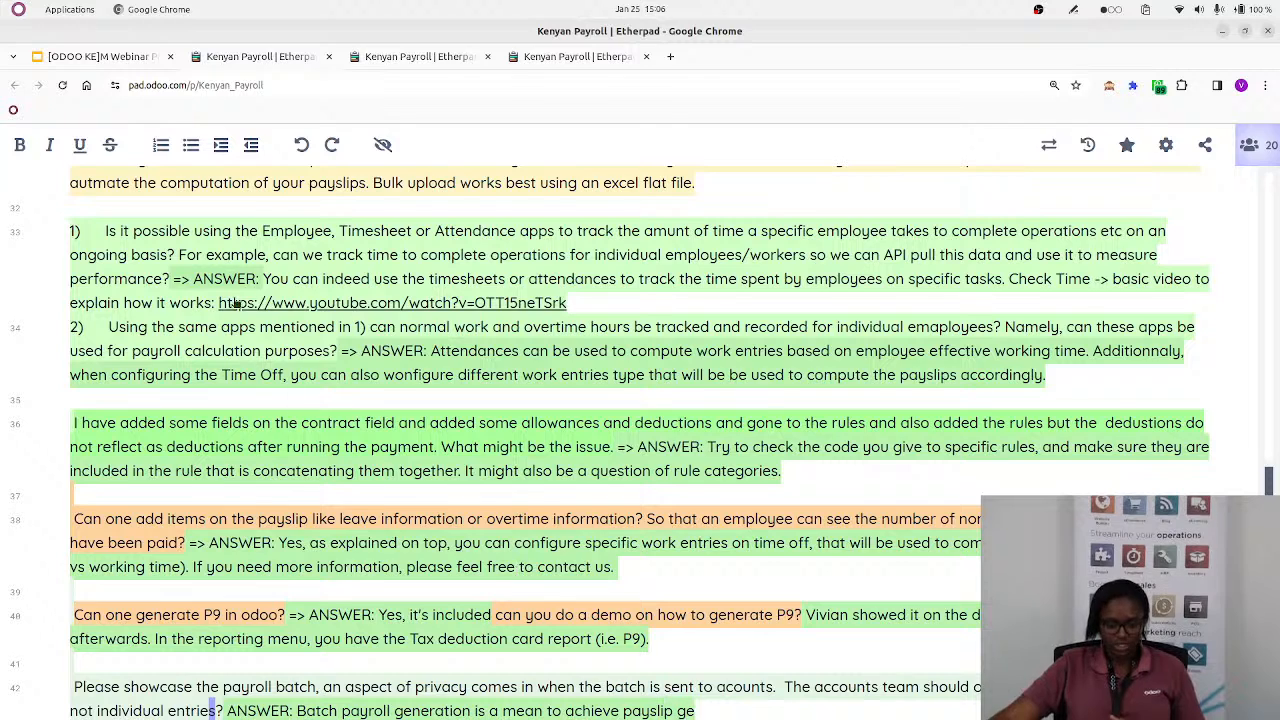
text(neratoin i)
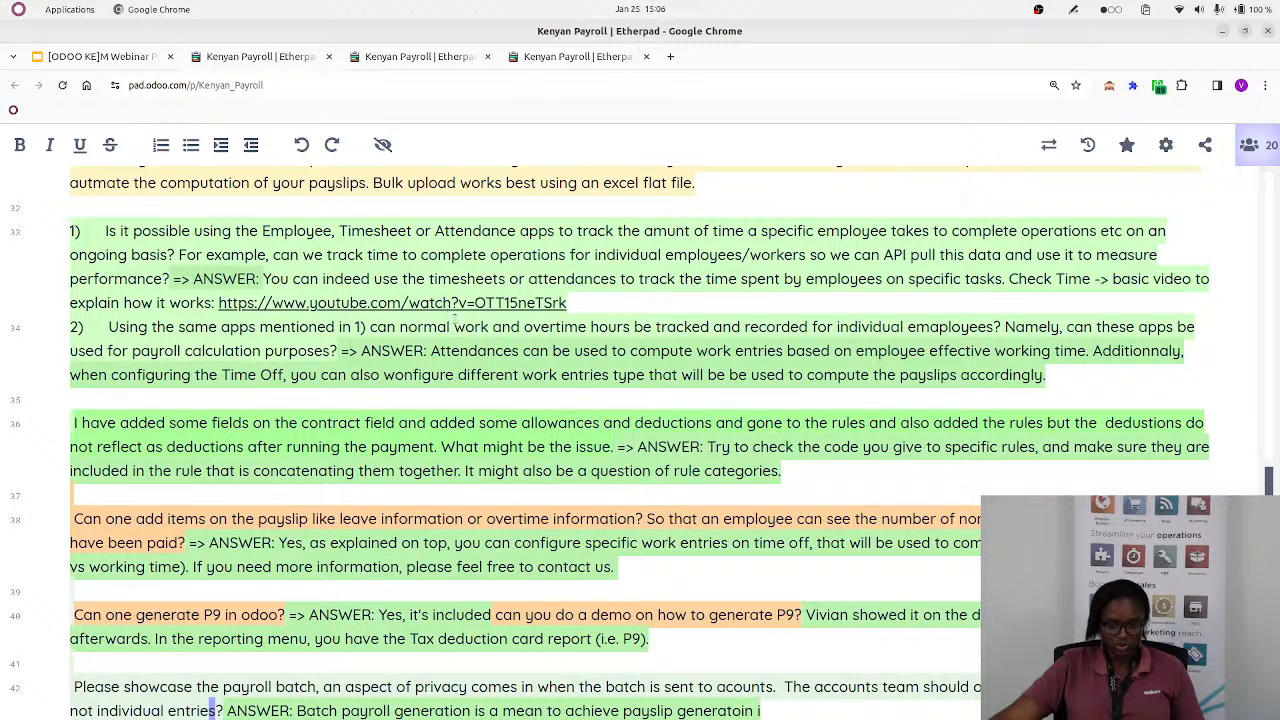
key(BackSpace)
key(BackSpace)
key(BackSpace)
key(BackSpace)
key(BackSpace)
text(ion in 1 click.)
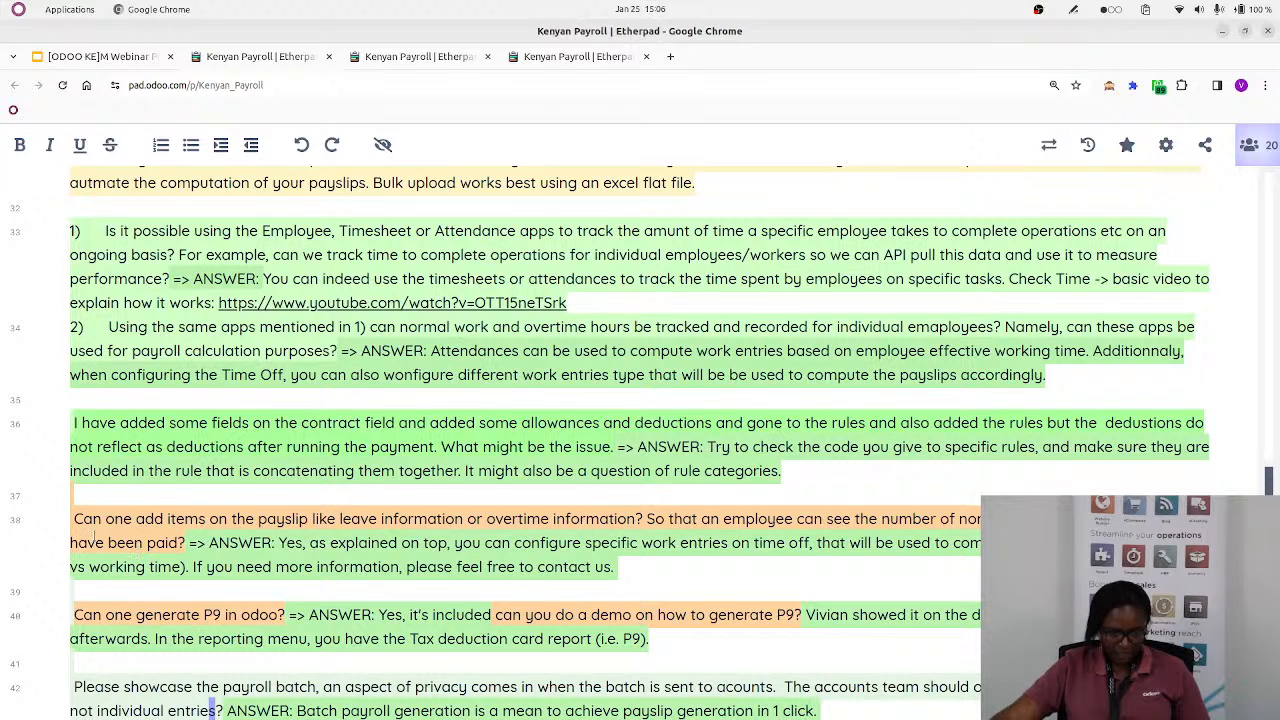
Add to the batch answer the sentence "To adresse privacy, it's a matter of configuring the accurate level of access rights for your users"
scroll(119, 522, down, 3)
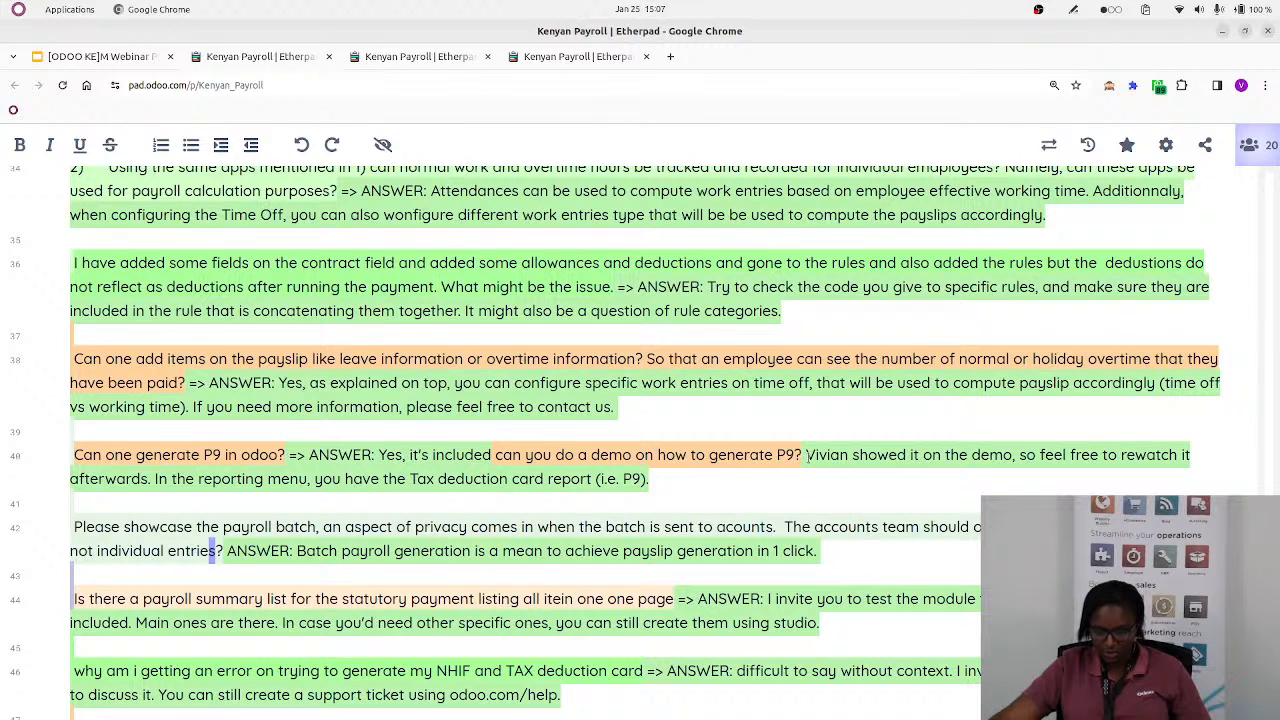
text(To a)
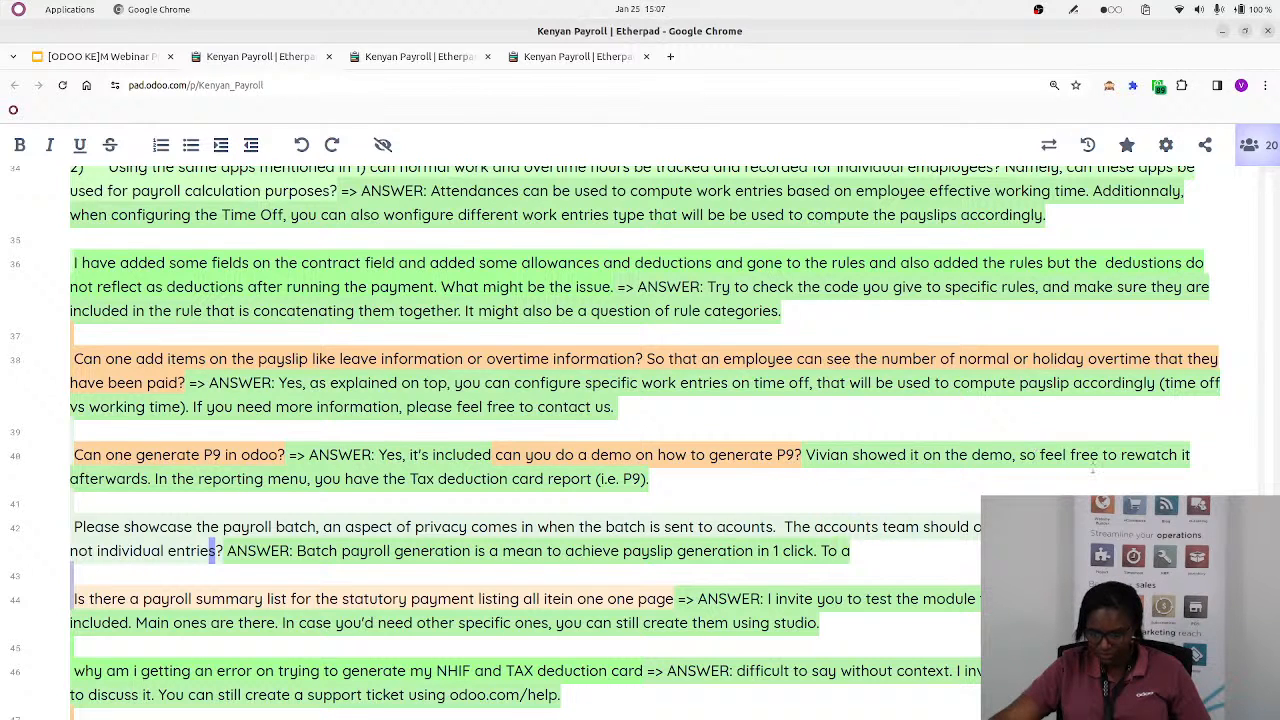
text(dresse privacy)
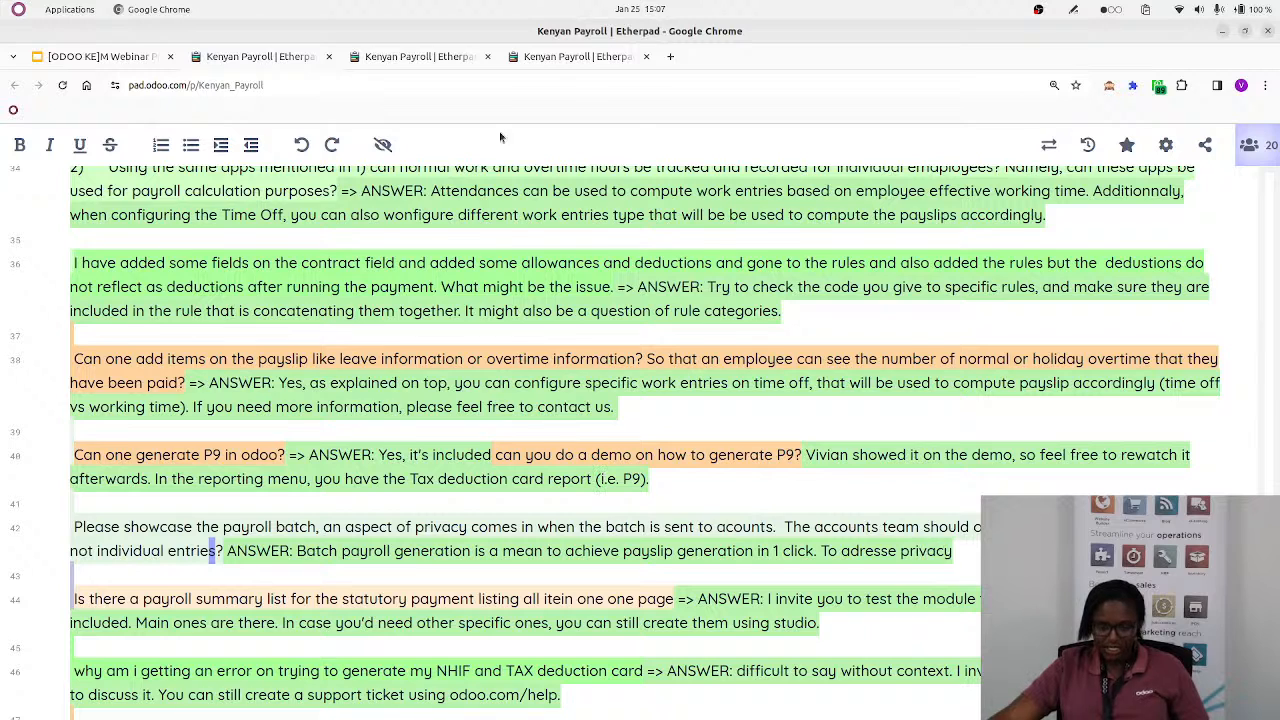
text(, it's)
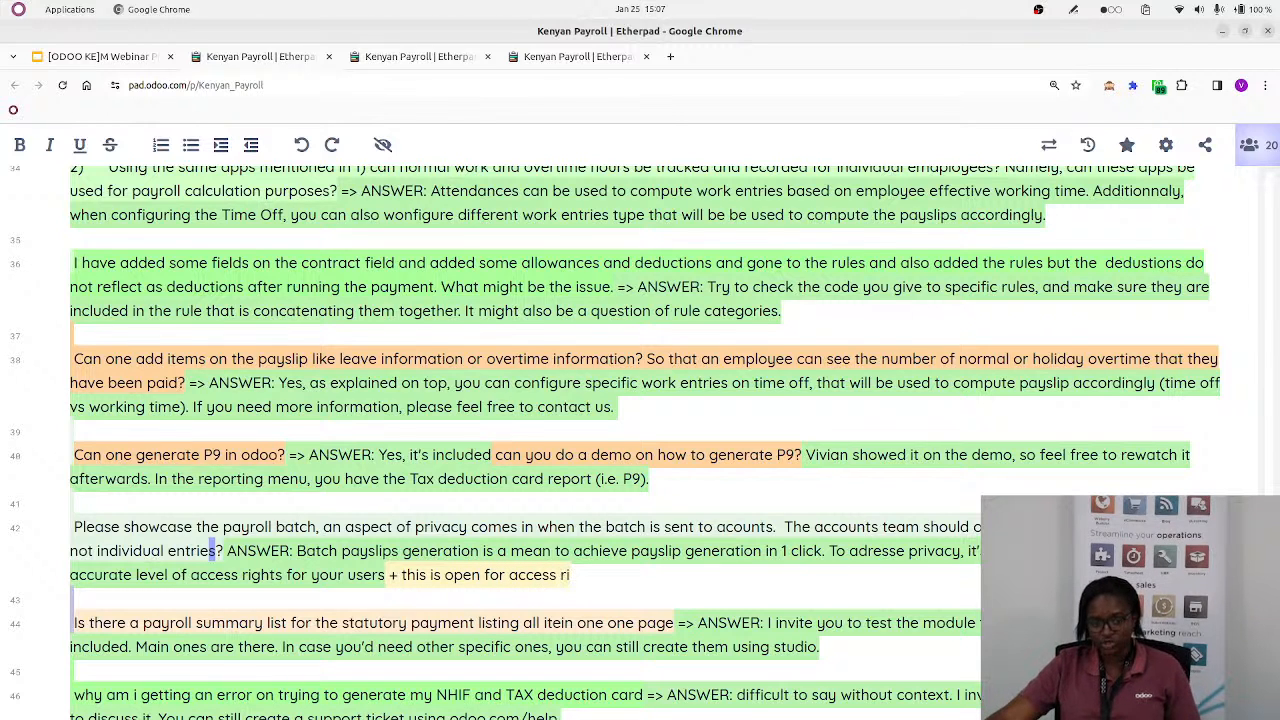
Switch to Odoo and open the presenter's user record through the user management in the general settings
key(alt+Tab)
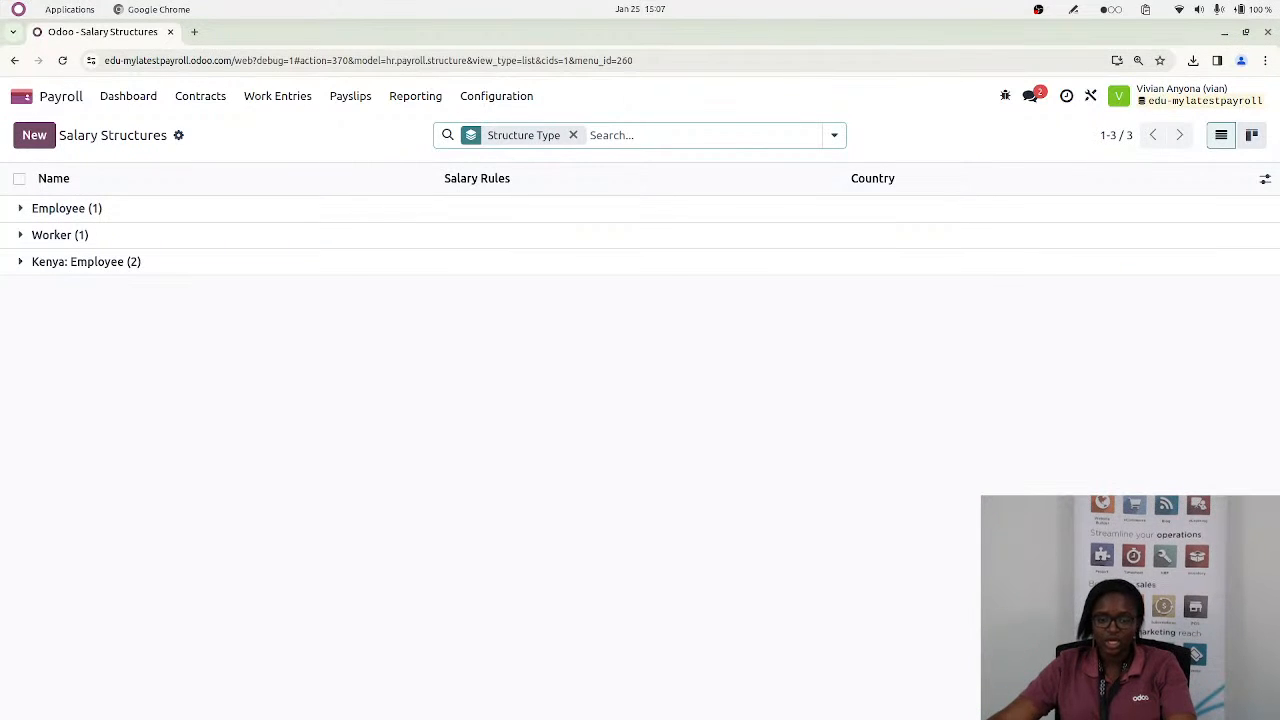
click(491, 96)
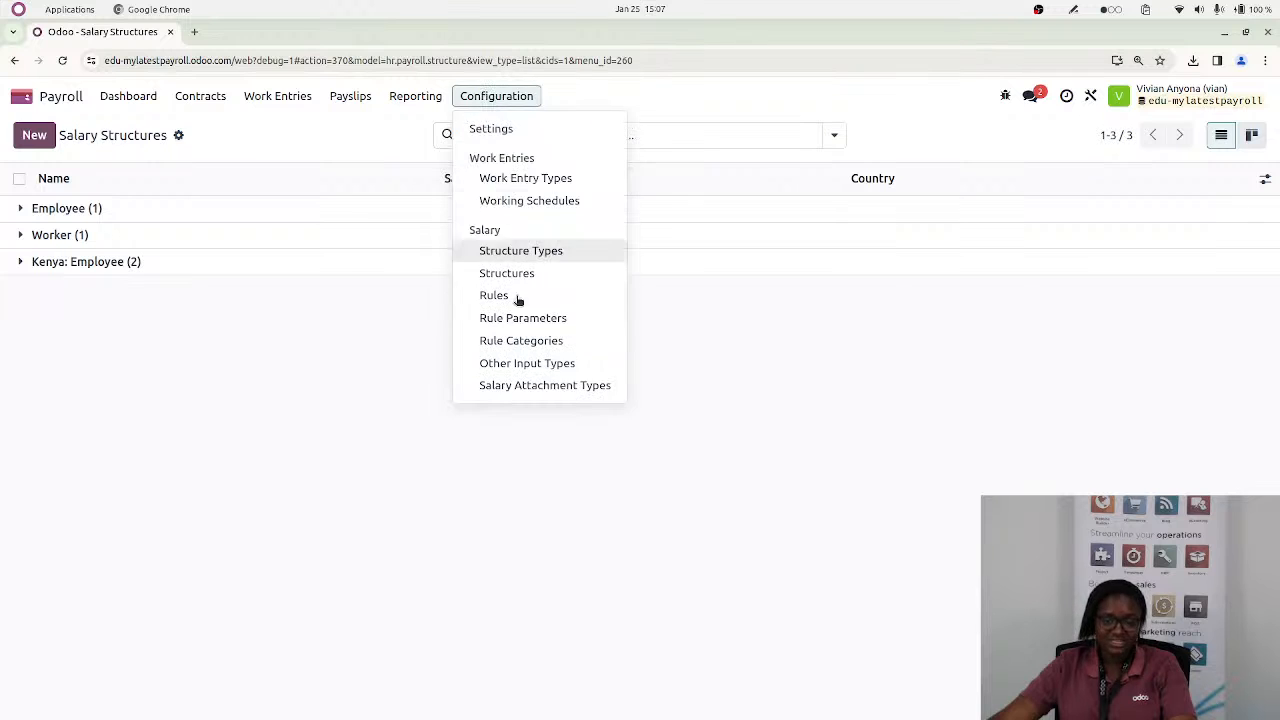
click(489, 129)
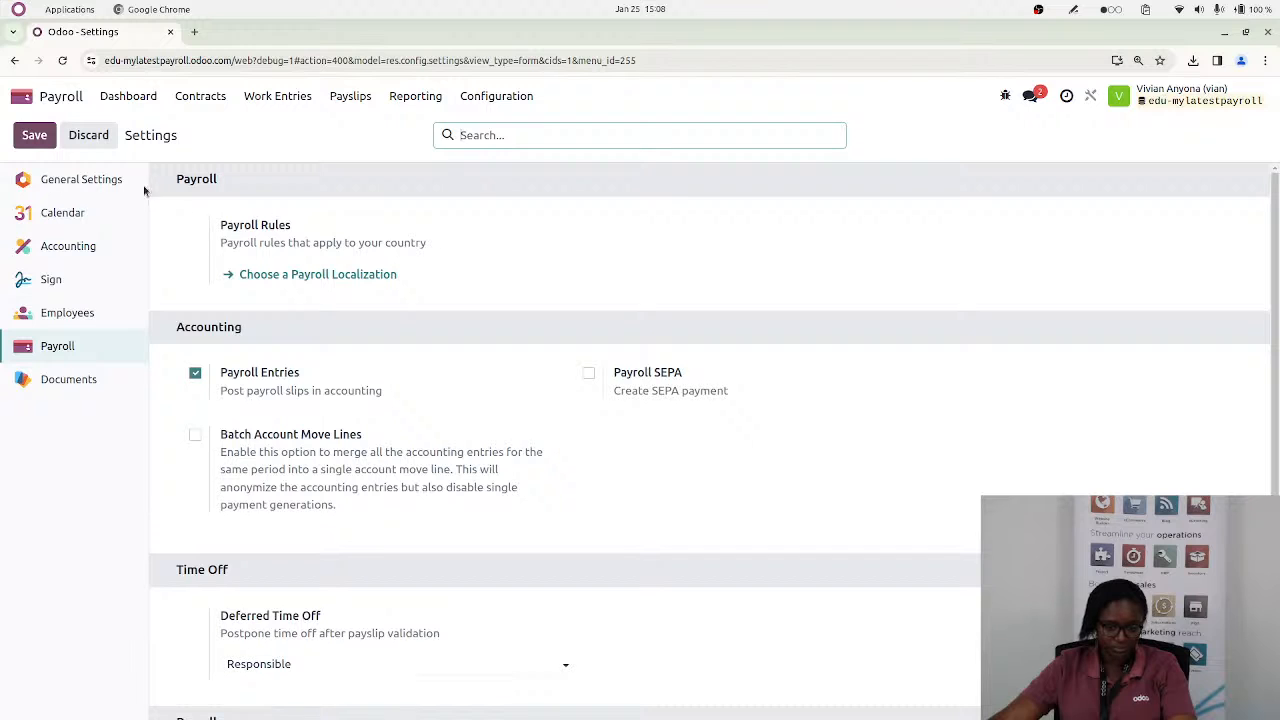
click(95, 180)
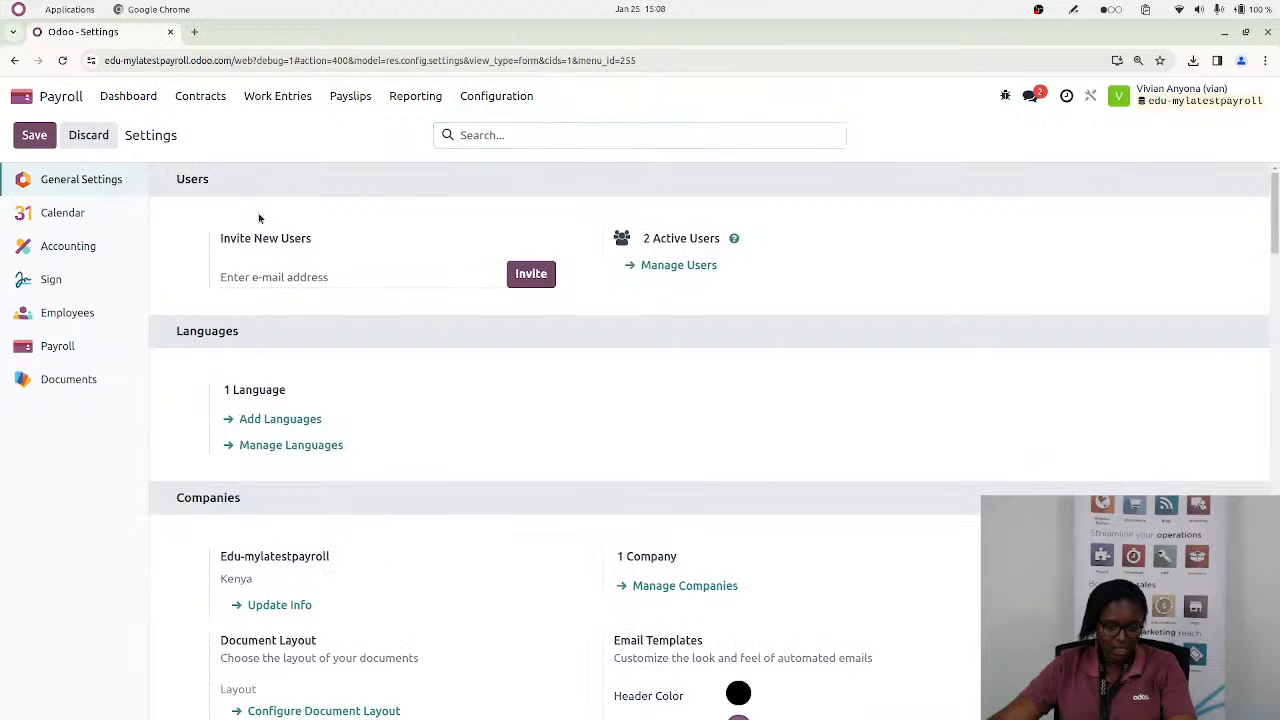
click(676, 268)
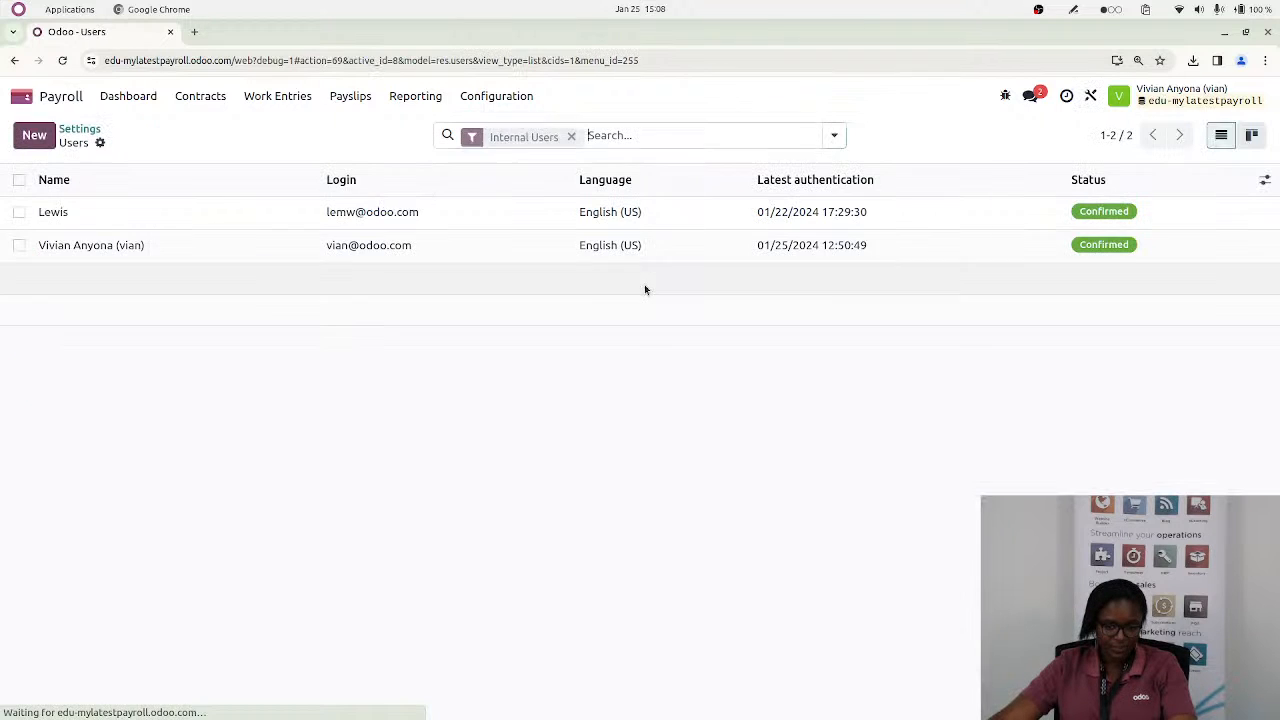
click(466, 243)
Review the user's access rights for human resources, administration and technical options, and show the available accounting roles
scroll(250, 548, down, 3)
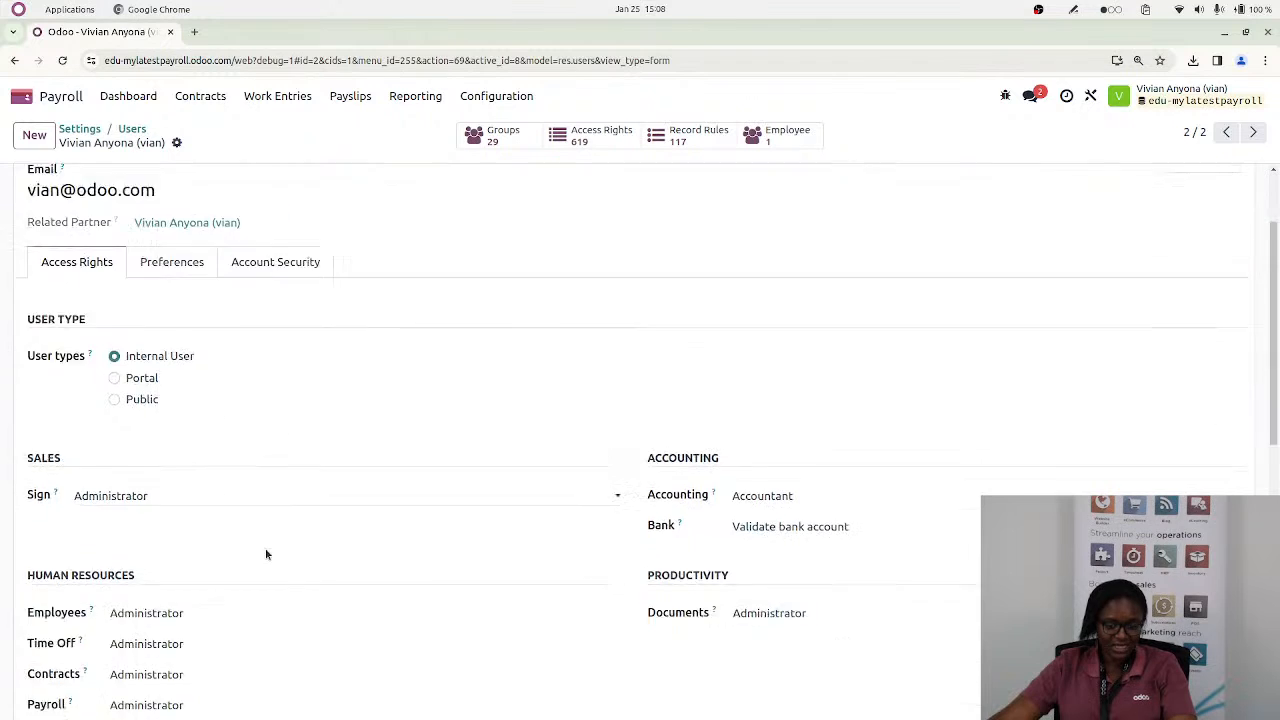
scroll(663, 611, down, 4)
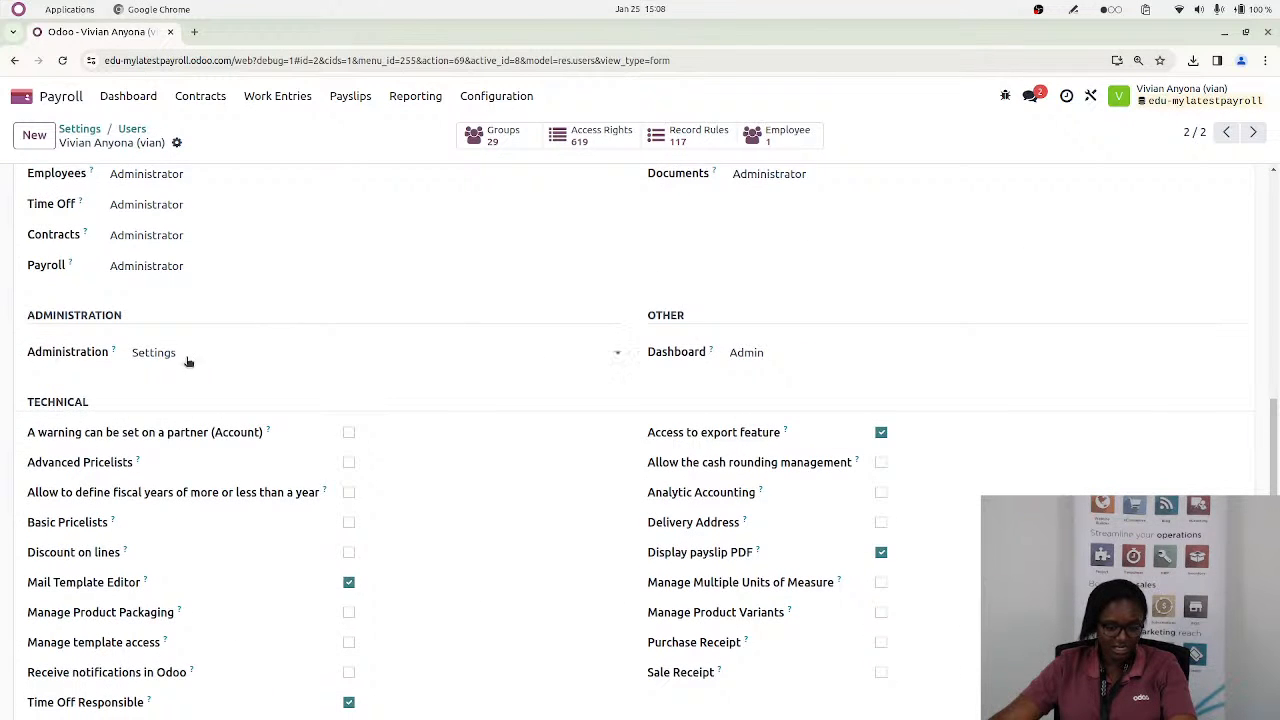
scroll(203, 400, up, 2)
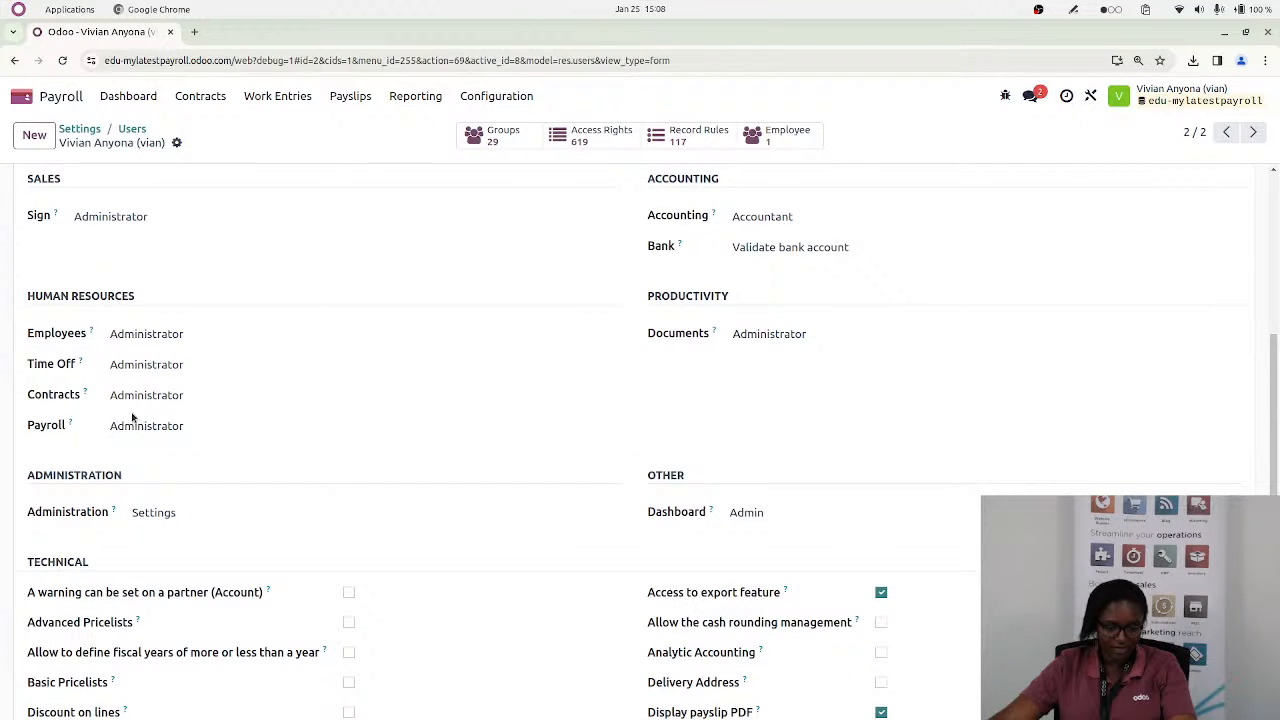
scroll(234, 432, up, 1)
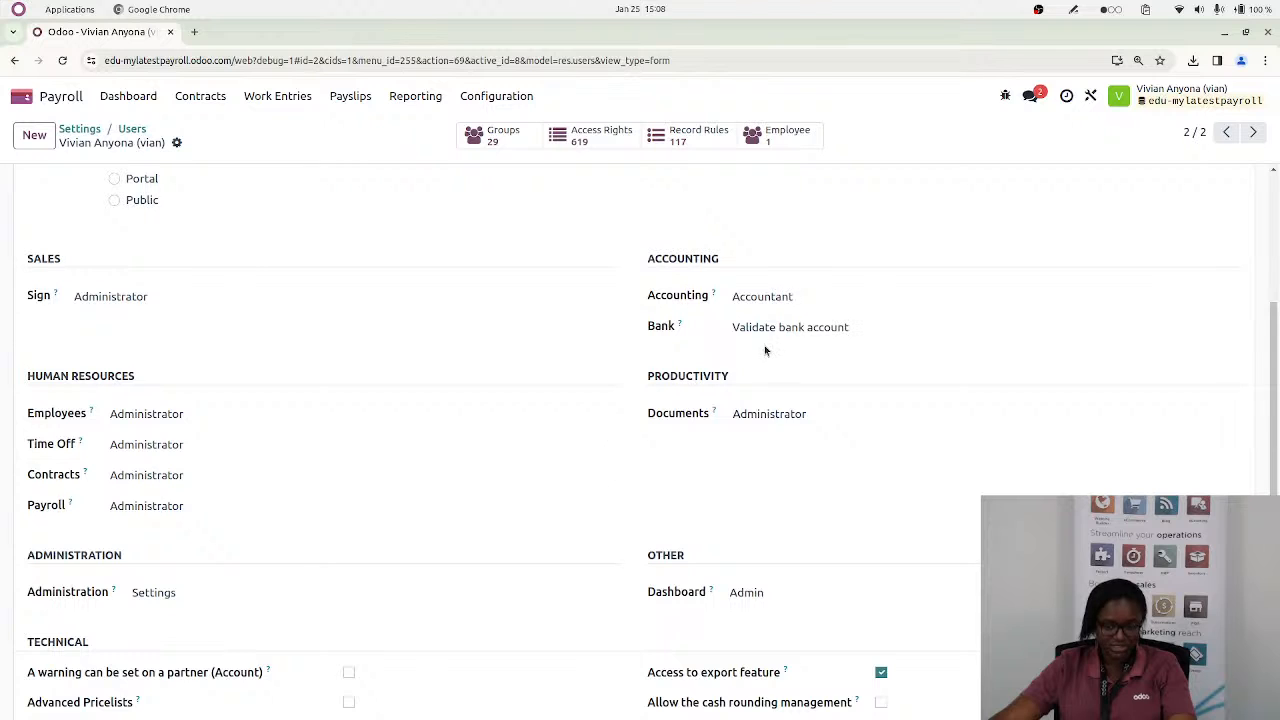
click(791, 297)
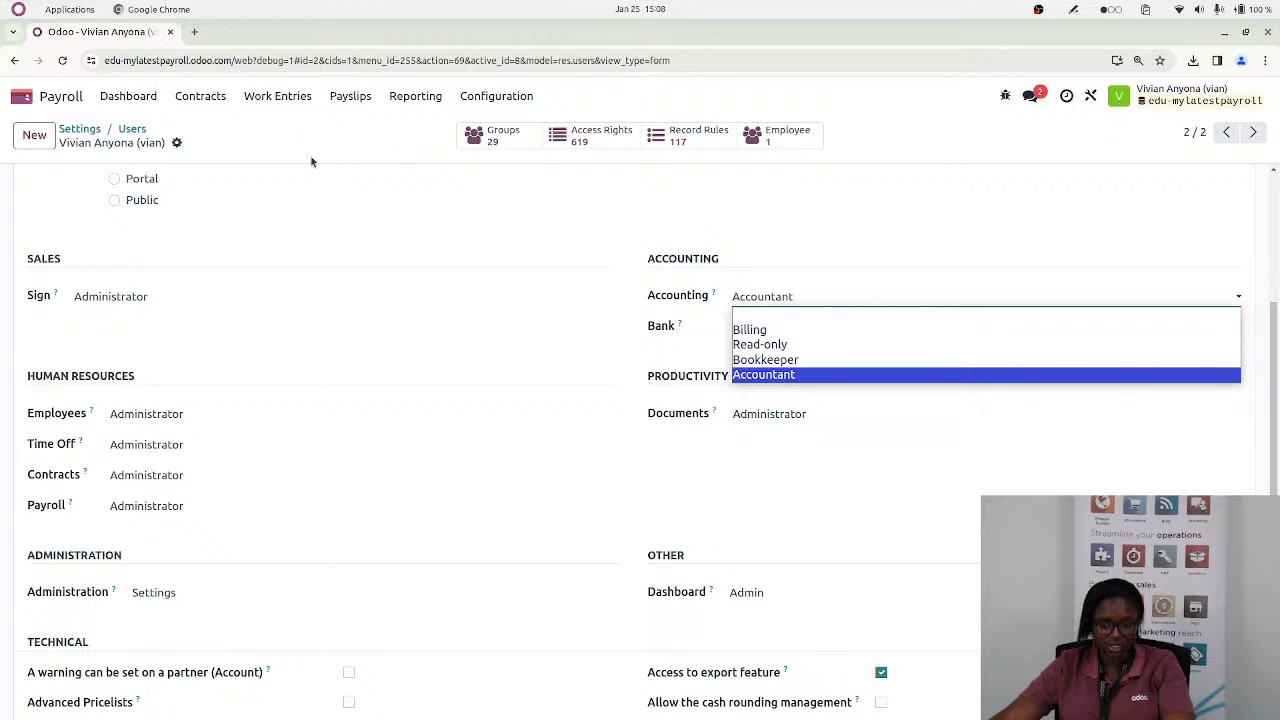
Switch back to the Kenyan Payroll pad and read the questions on batch privacy, statutory summaries, deduction card errors and unintegrated attendance
key(alt+Tab)
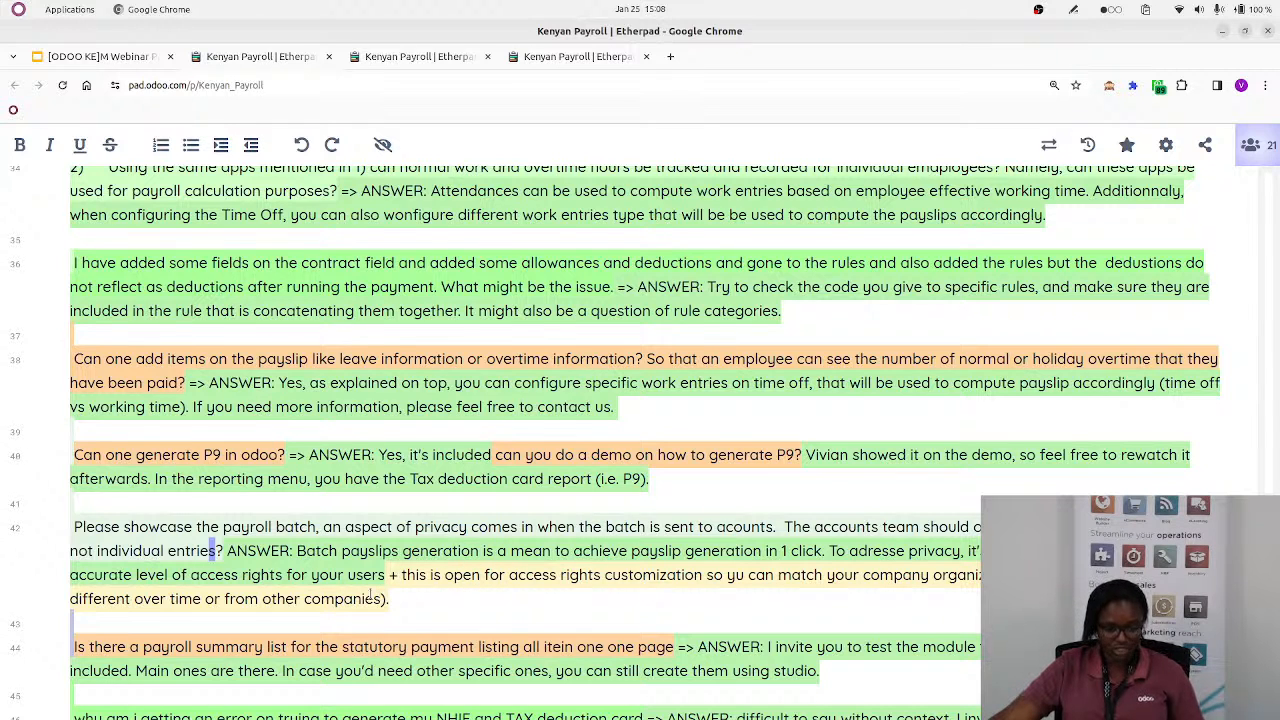
scroll(200, 630, down, 3)
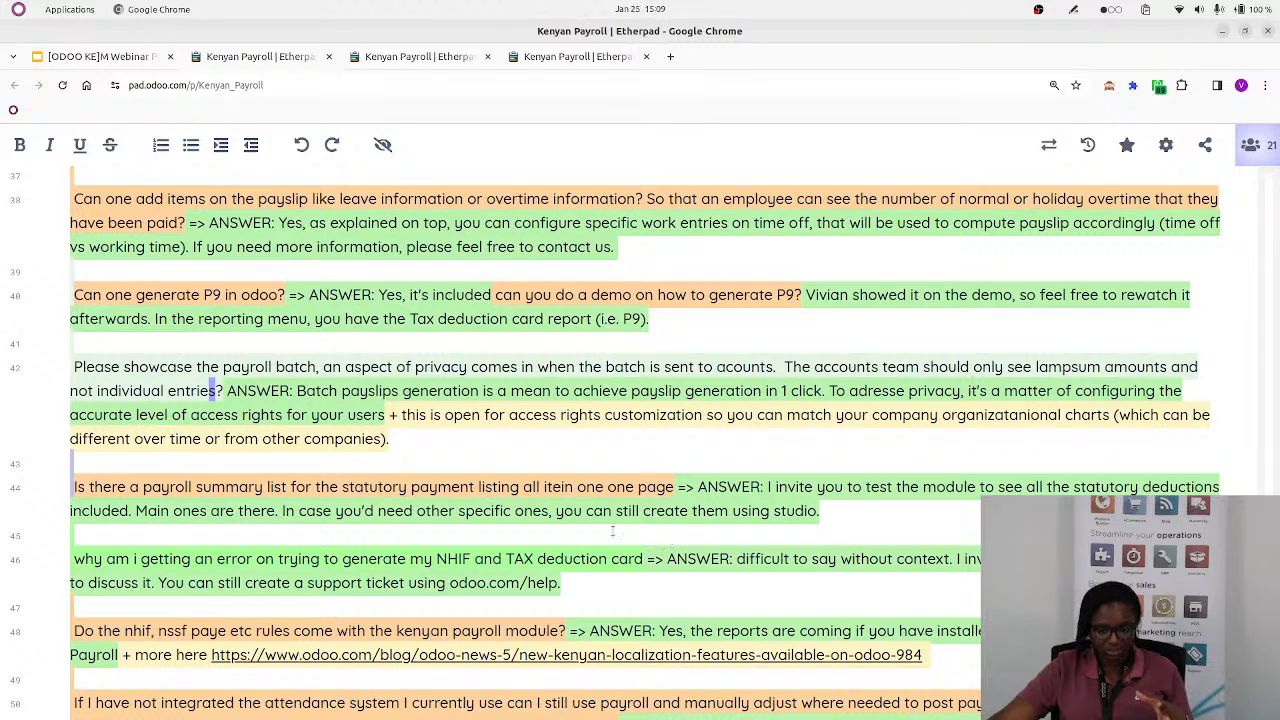
scroll(459, 450, up, 10)
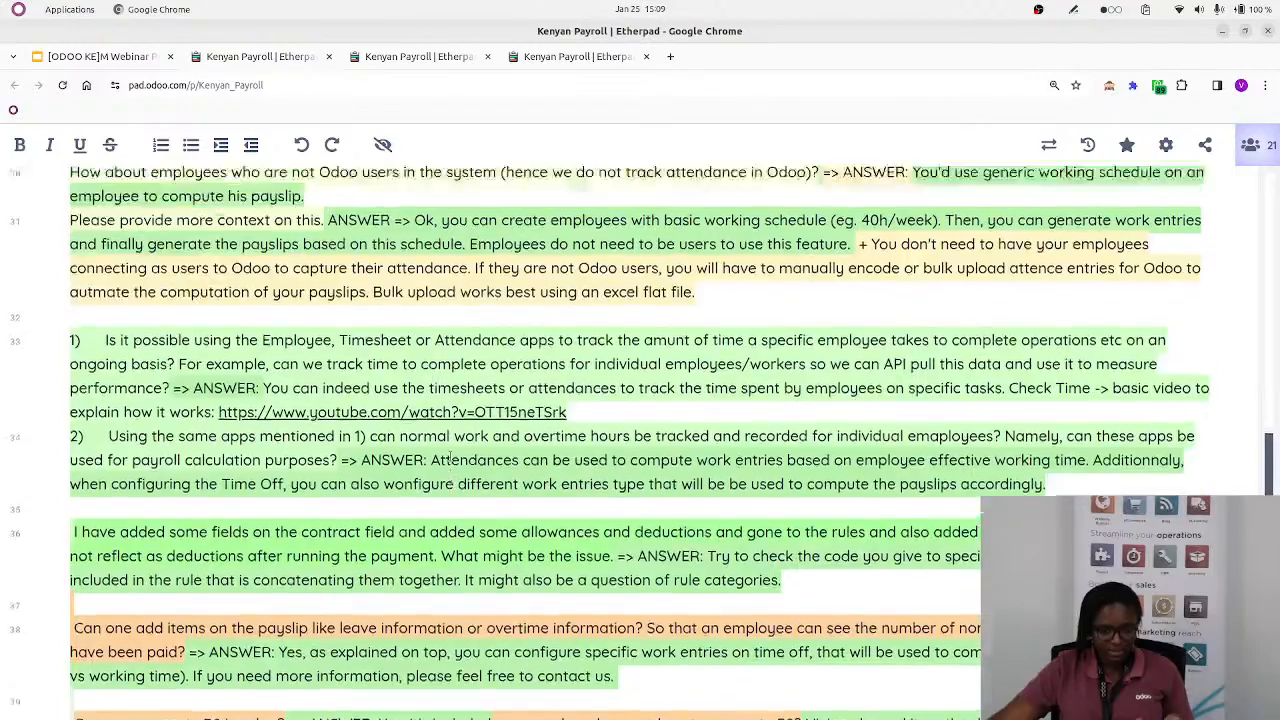
scroll(448, 456, down, 10)
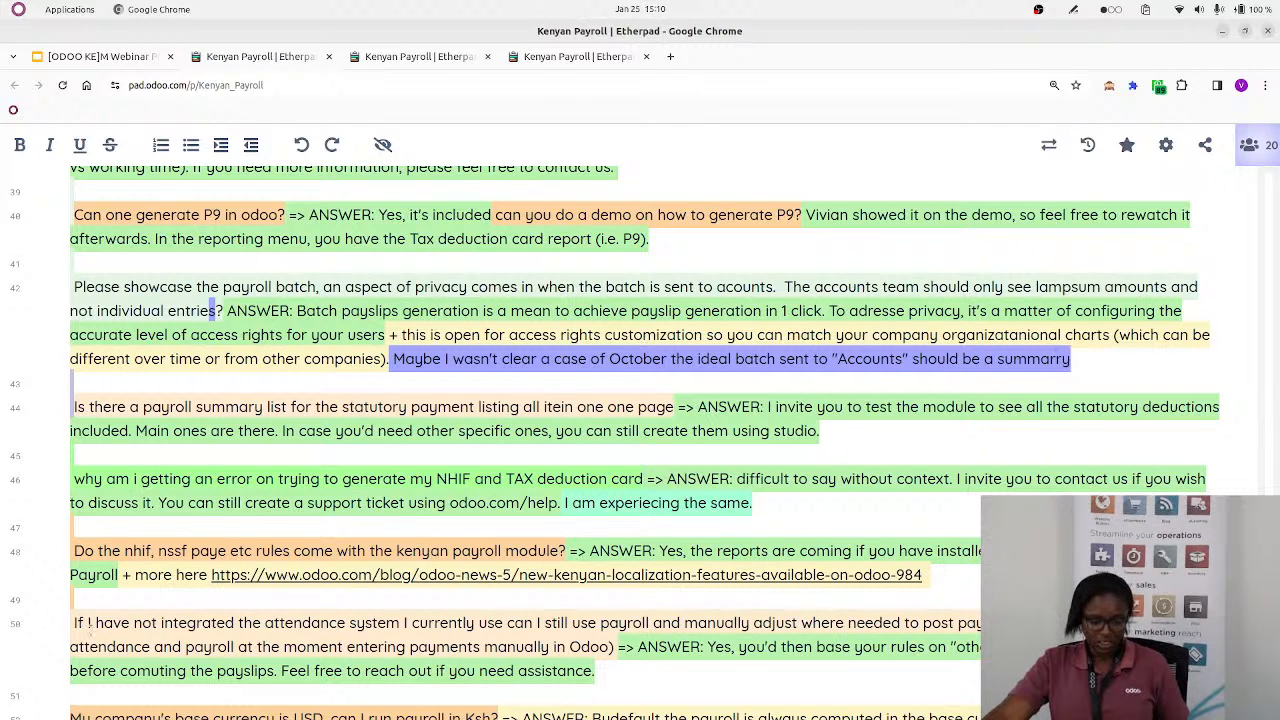
scroll(640, 400, down, 1)
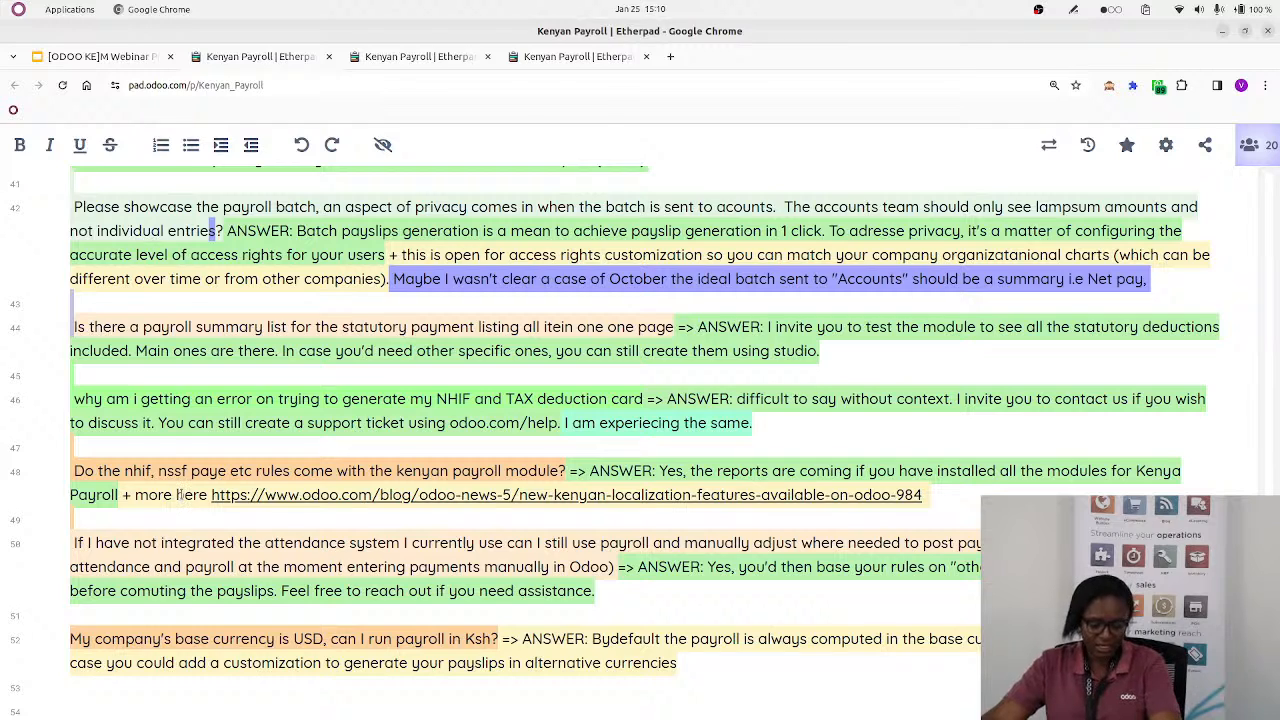
Switch to Odoo and open the list of payslip other input types in the payroll configuration
key(alt+Tab)
click(480, 96)
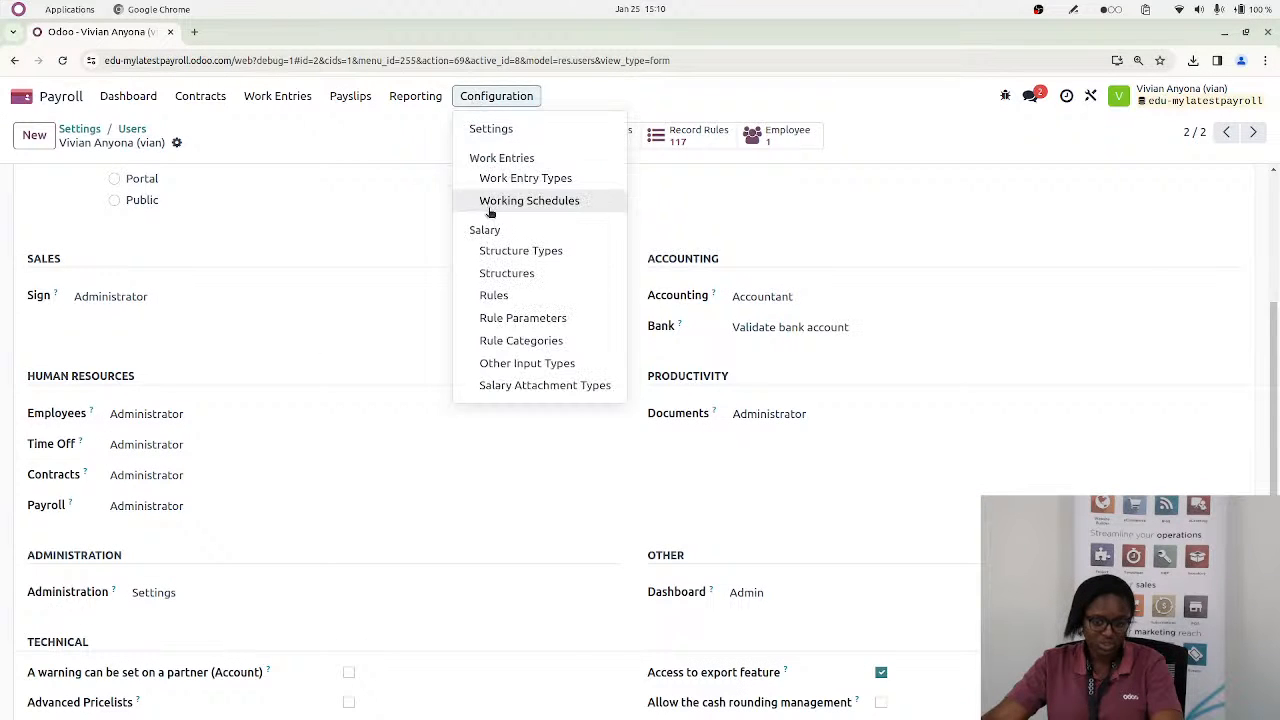
click(528, 369)
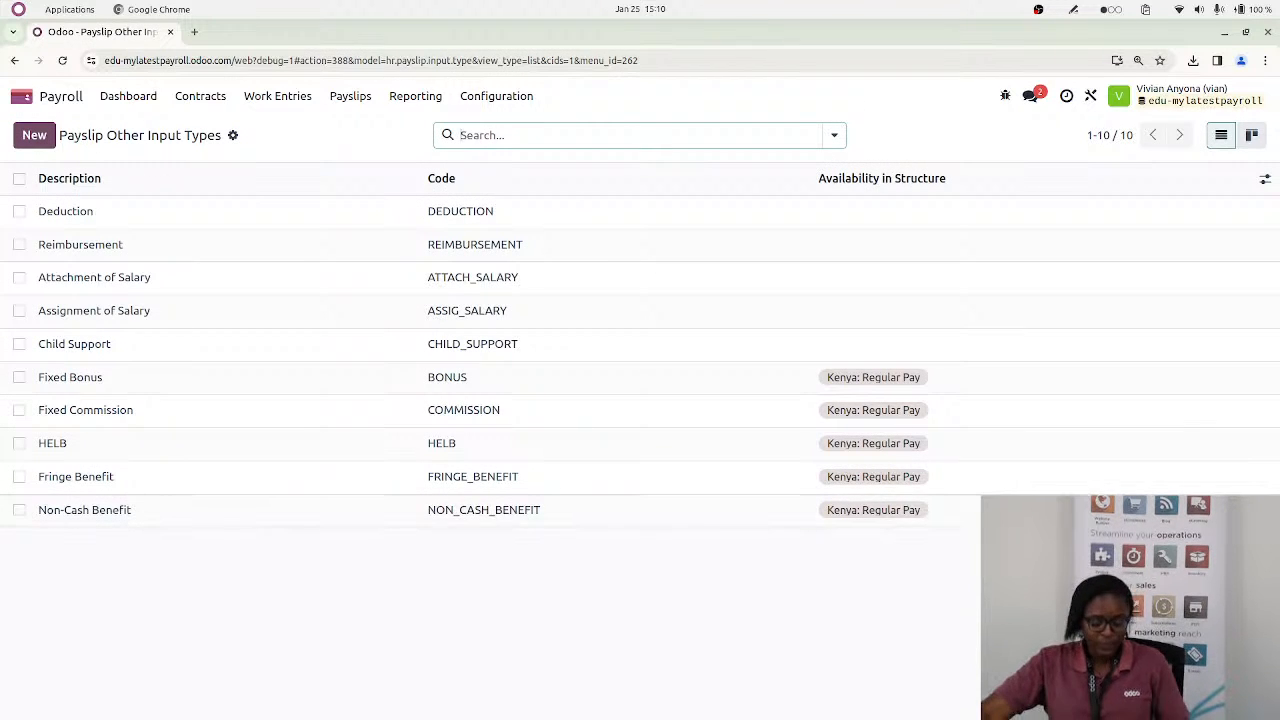
Switch to the Kenyan Payroll pad and read the questions on statutory rules, manual attendance adjustments and running payroll in Ksh
key(alt+Tab)
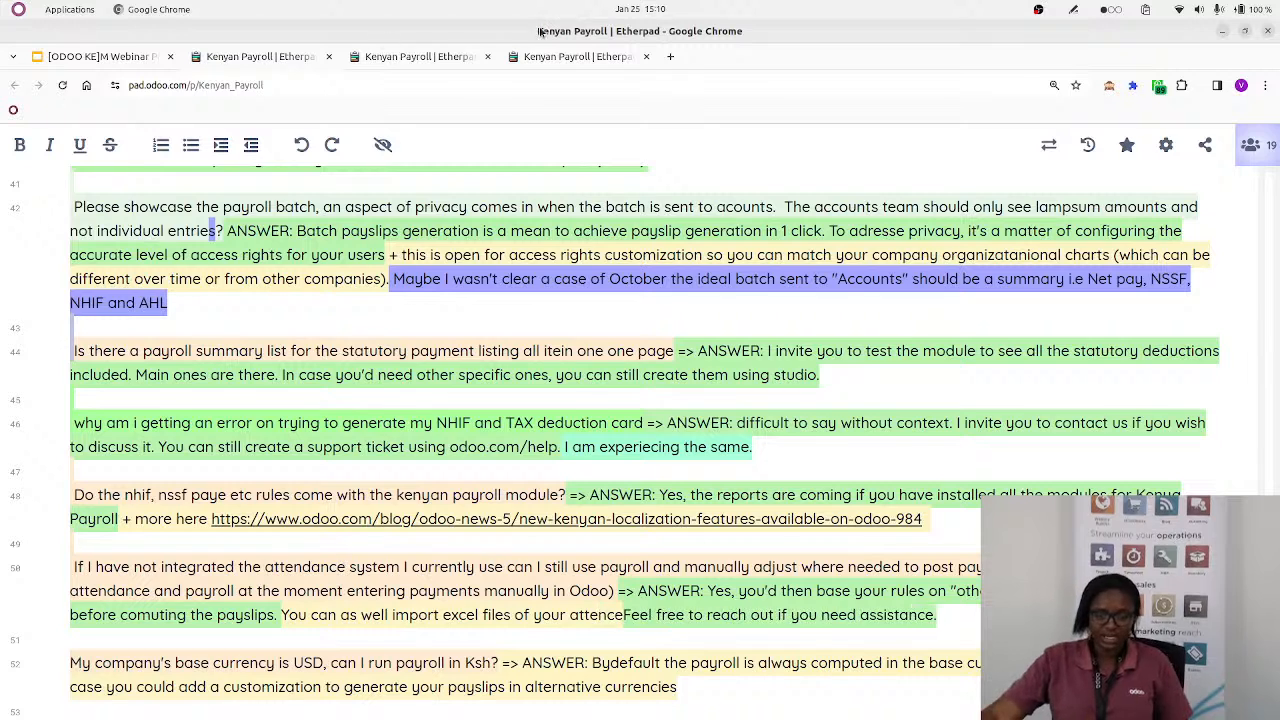
click(394, 60)
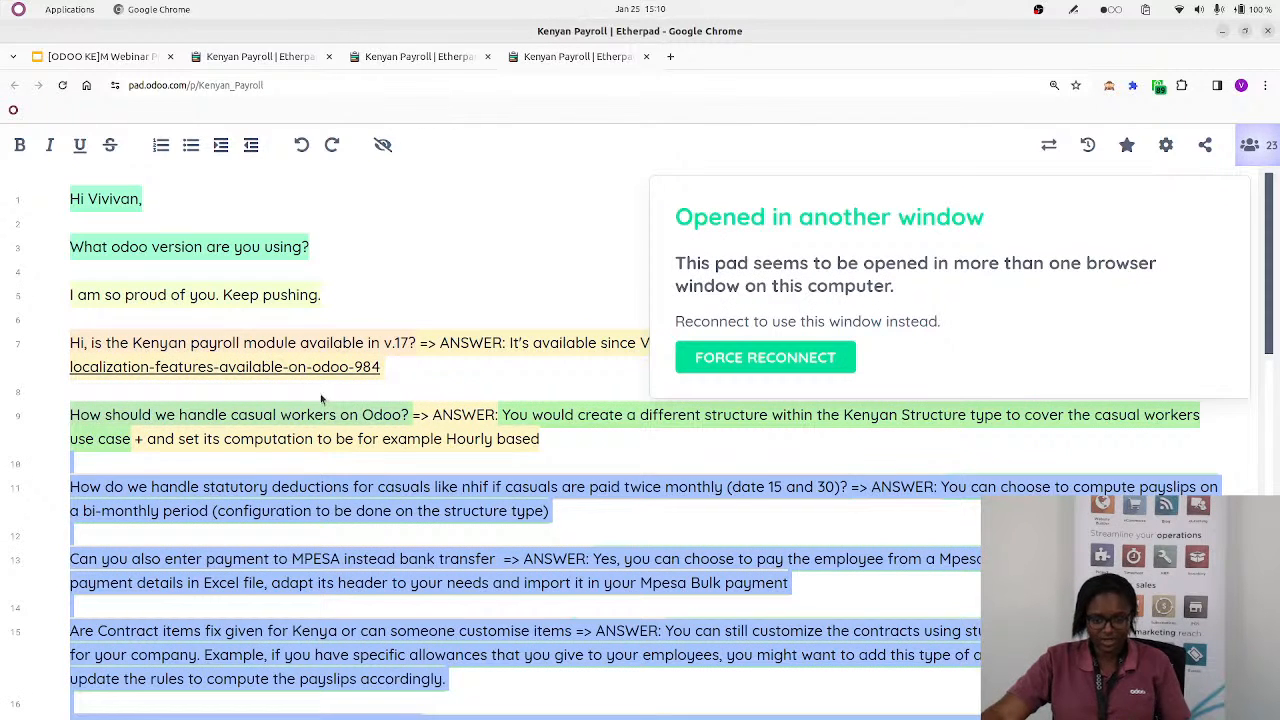
Switch to Odoo and show the payslips to pay, followed by the list of all employee payslips
key(alt+Tab)
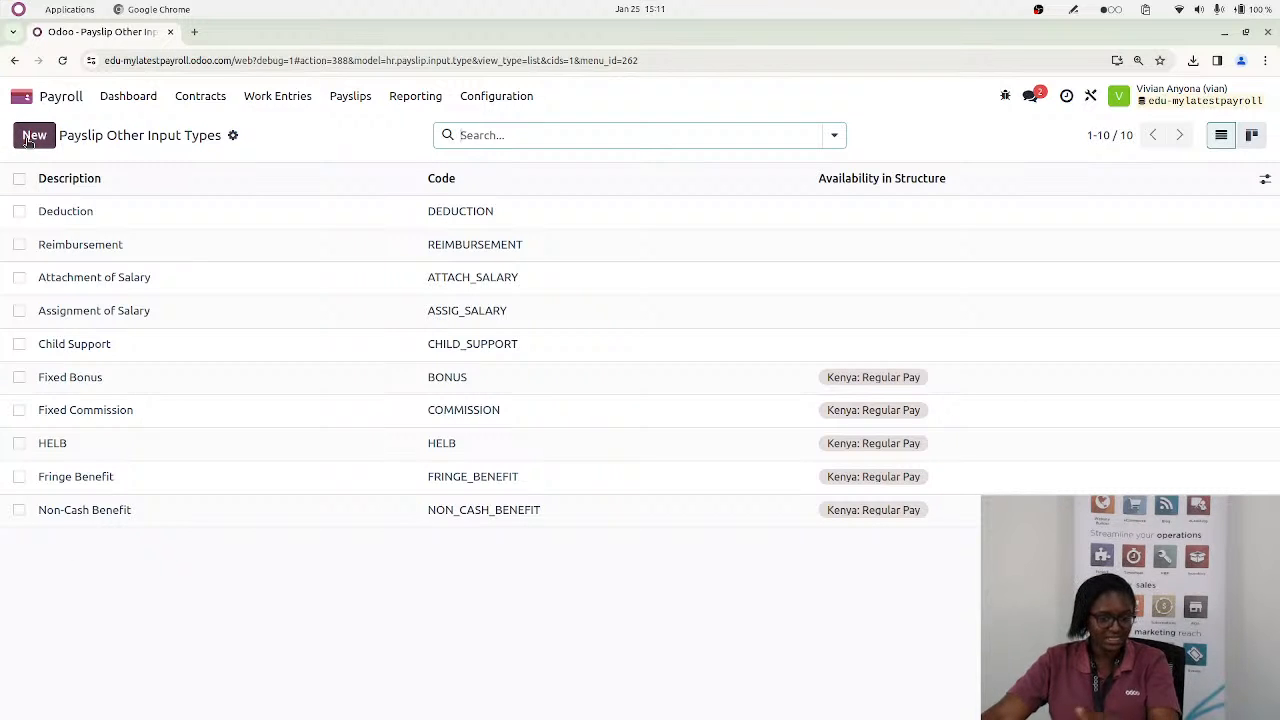
click(349, 104)
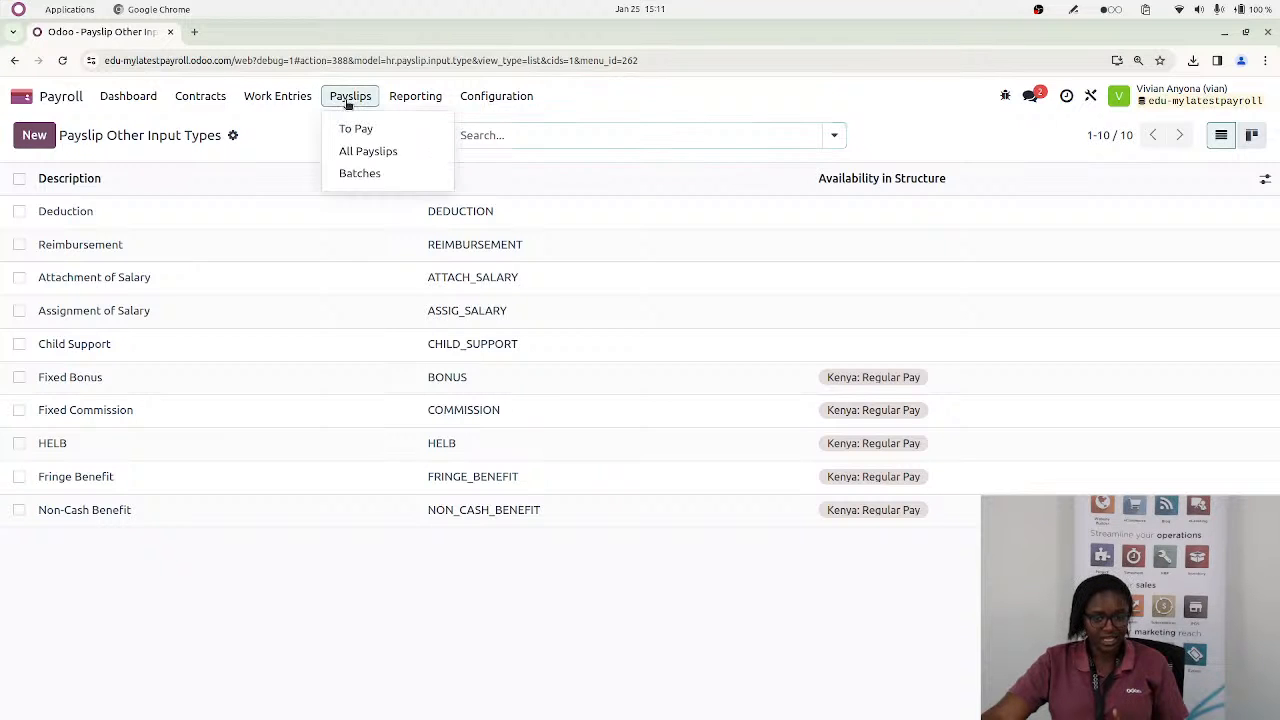
click(357, 129)
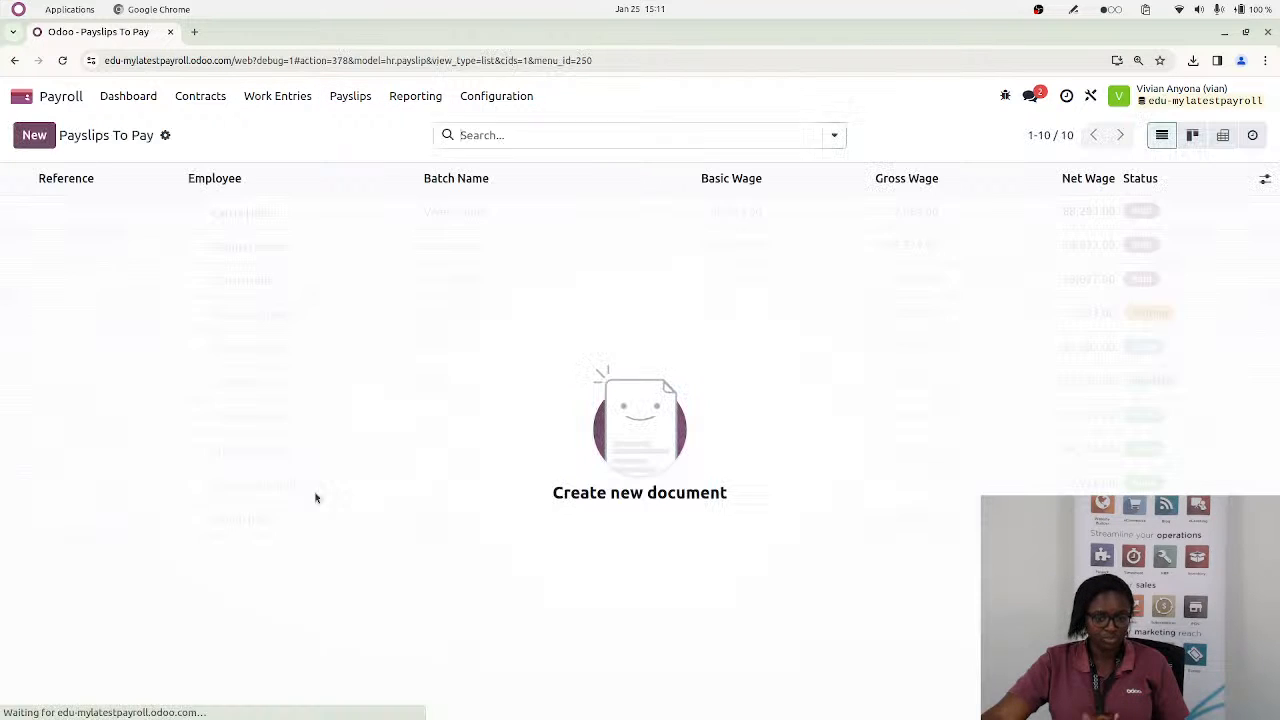
click(347, 96)
click(360, 153)
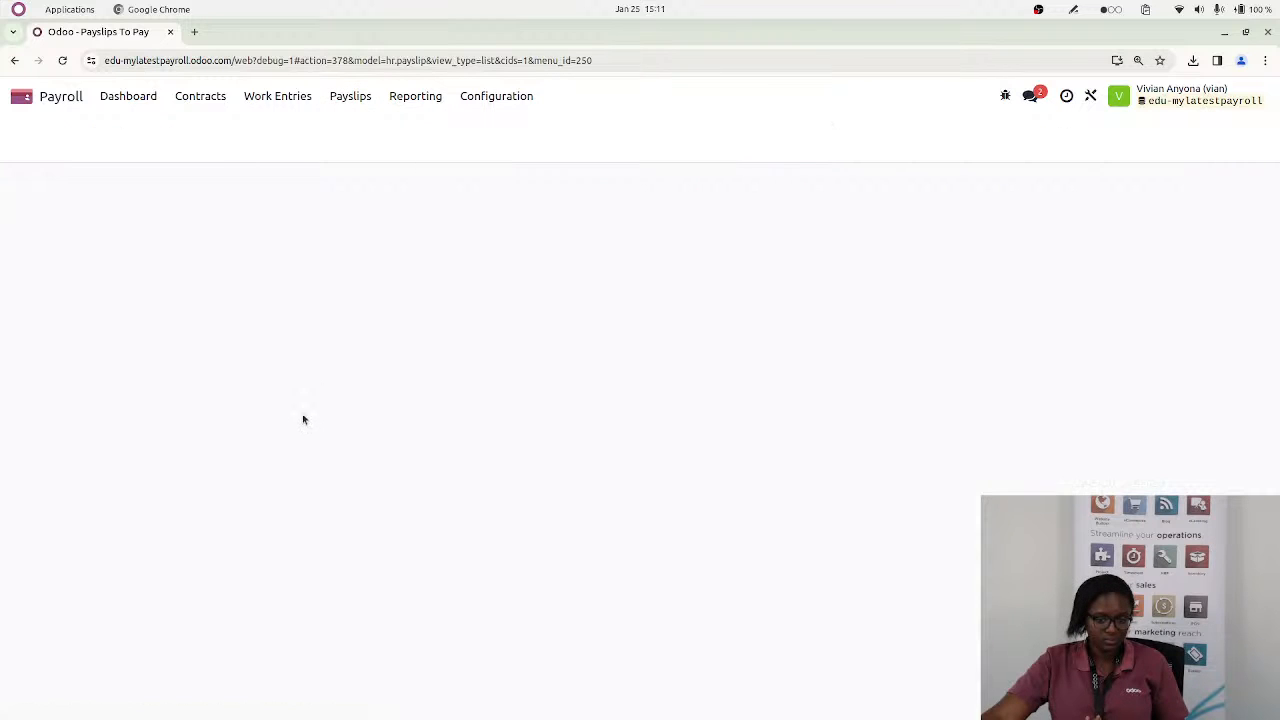
Open the payslip in the 03/01/2023 to 03/31/2023 batch and review its worked days and other inputs
click(118, 476)
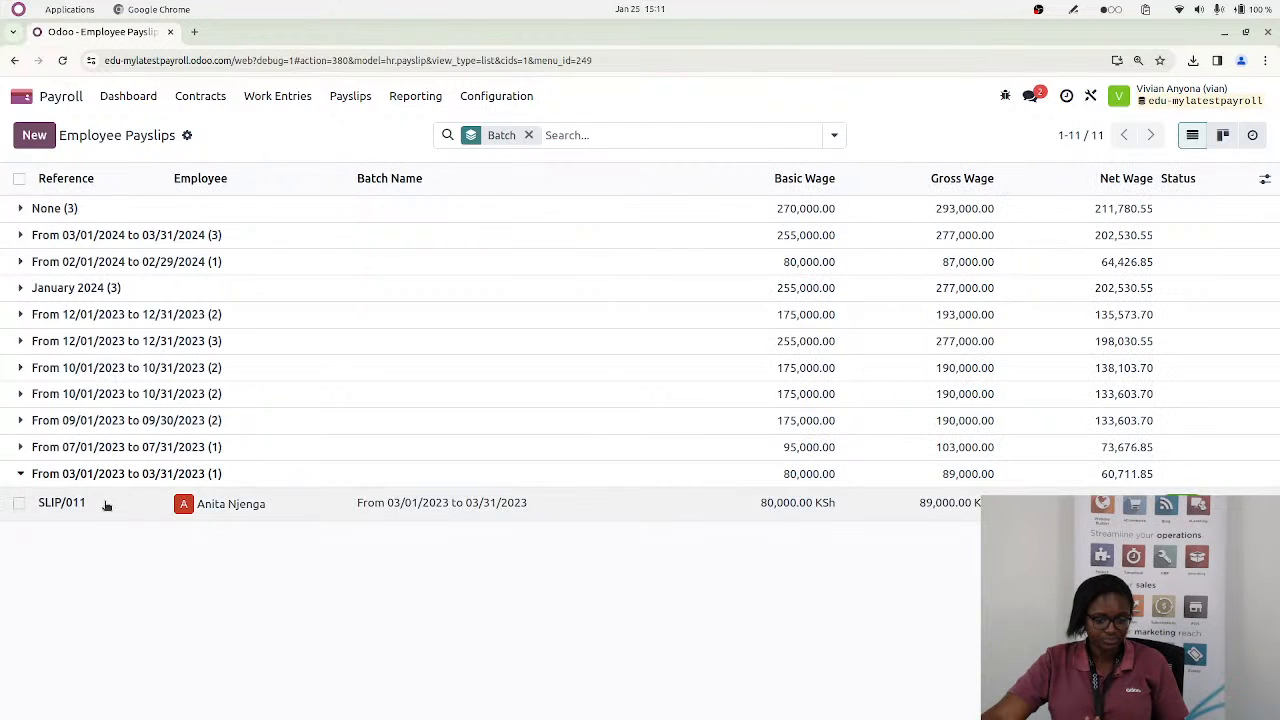
click(110, 503)
scroll(120, 637, down, 3)
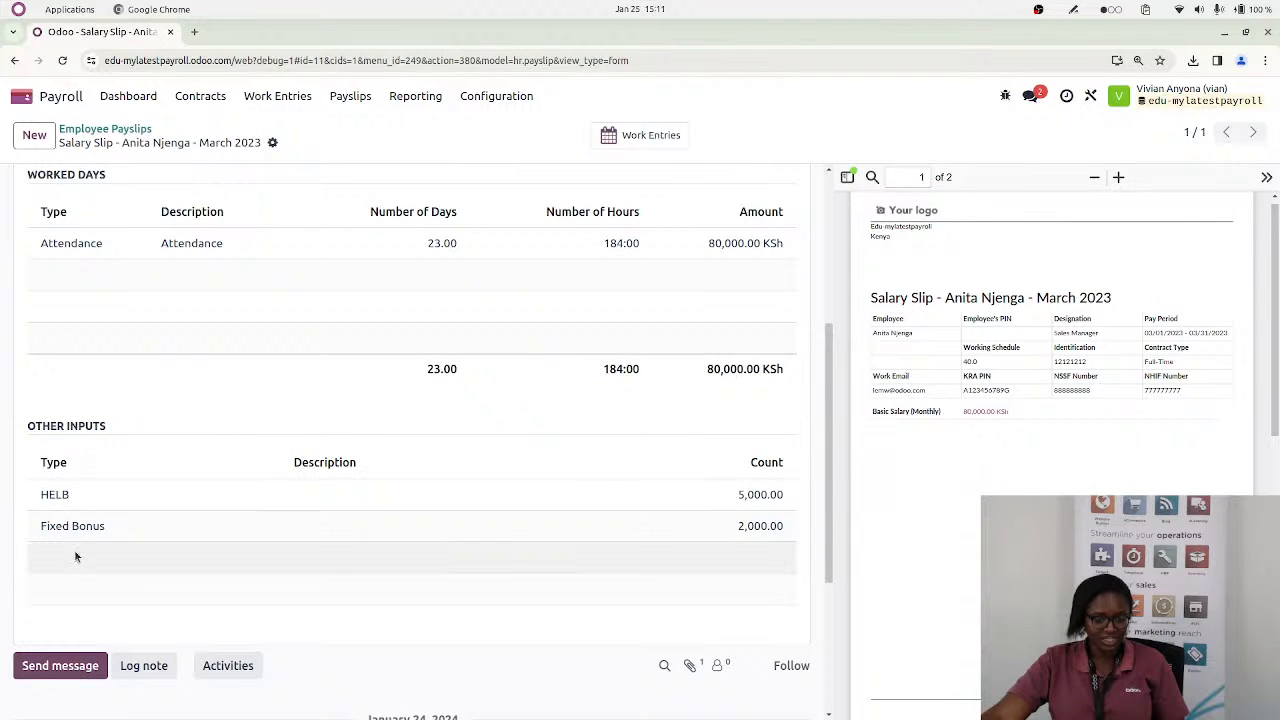
scroll(233, 397, up, 3)
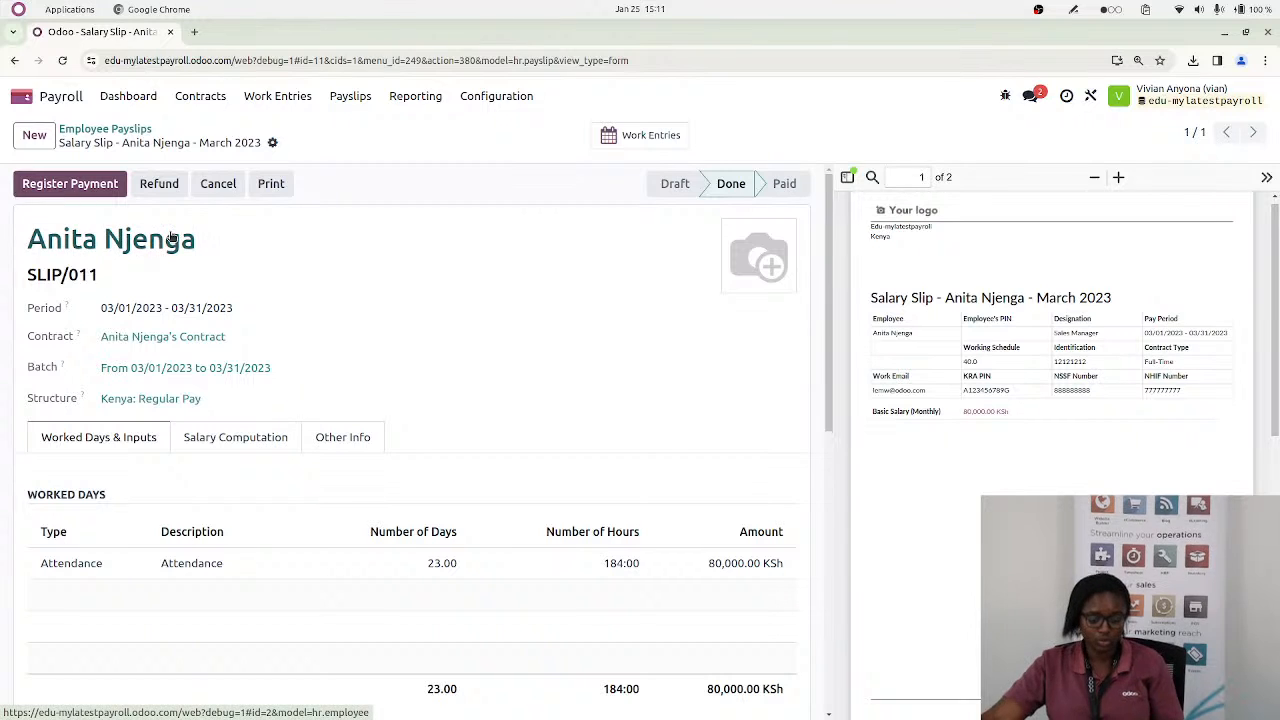
Switch to the connected copy of the Kenyan Payroll pad and read the question on running payroll in Ksh with USD base currency
key(alt+Tab)
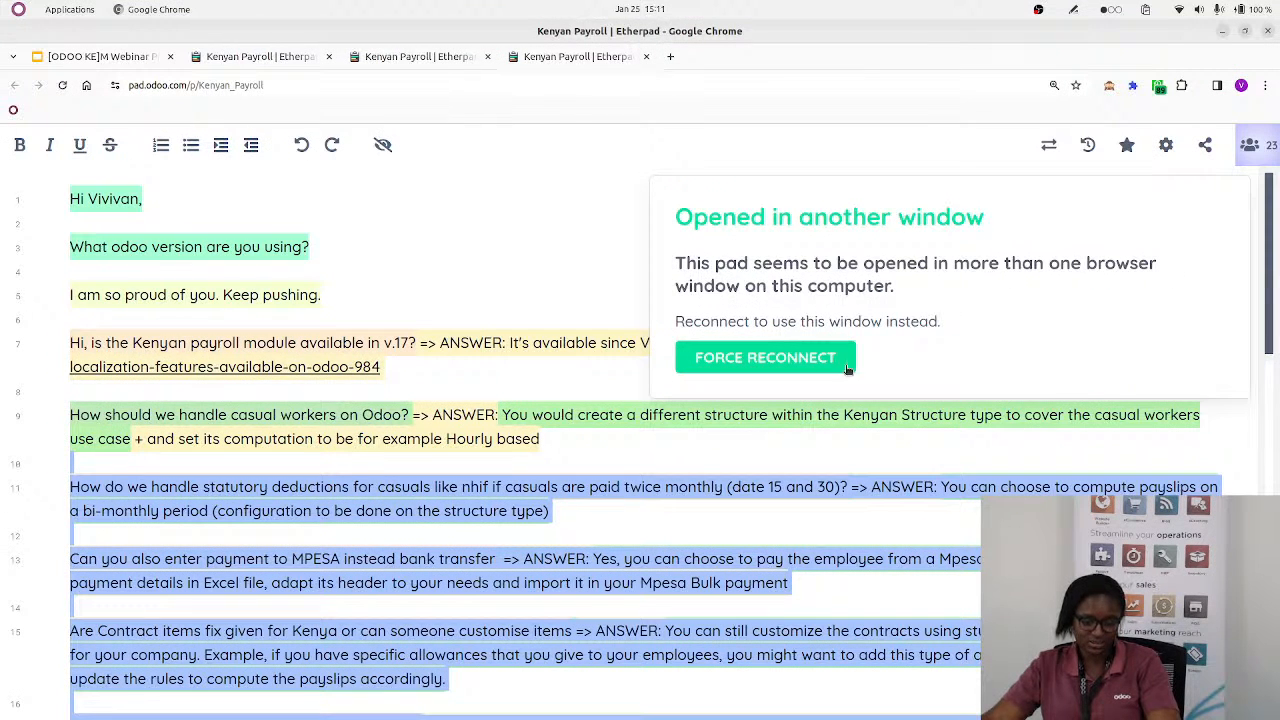
click(135, 60)
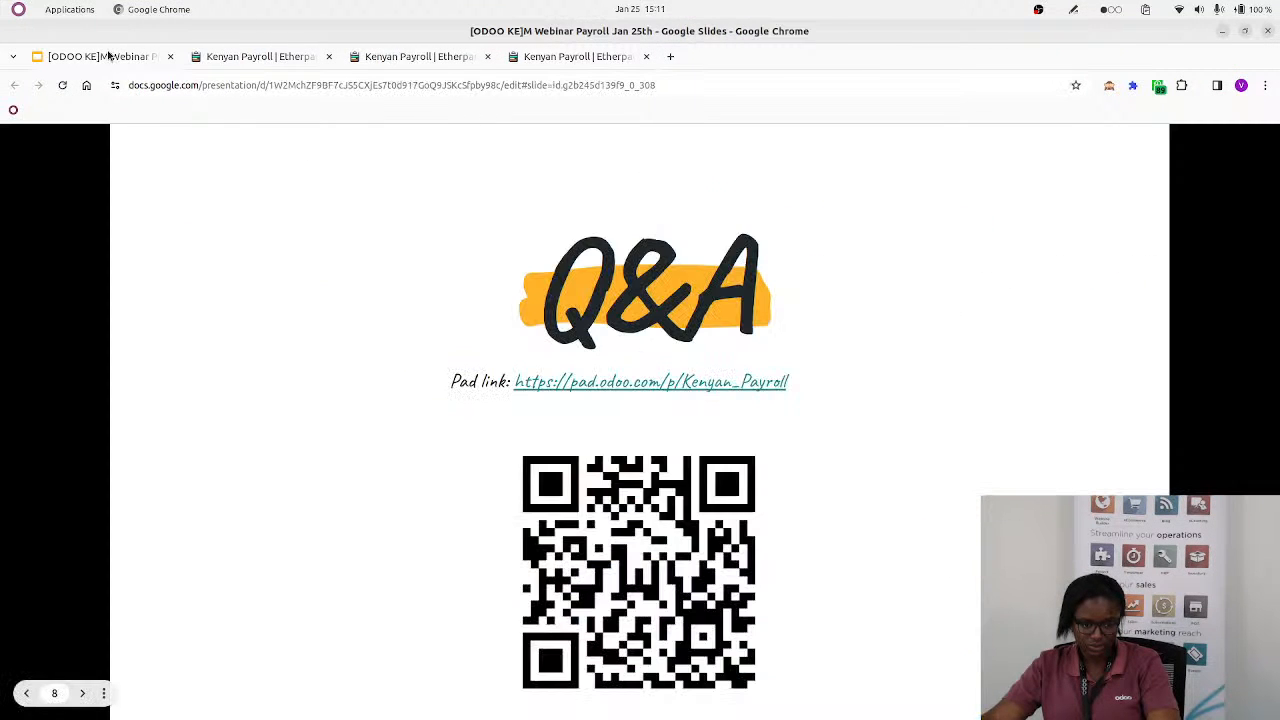
click(255, 60)
scroll(376, 405, down, 2)
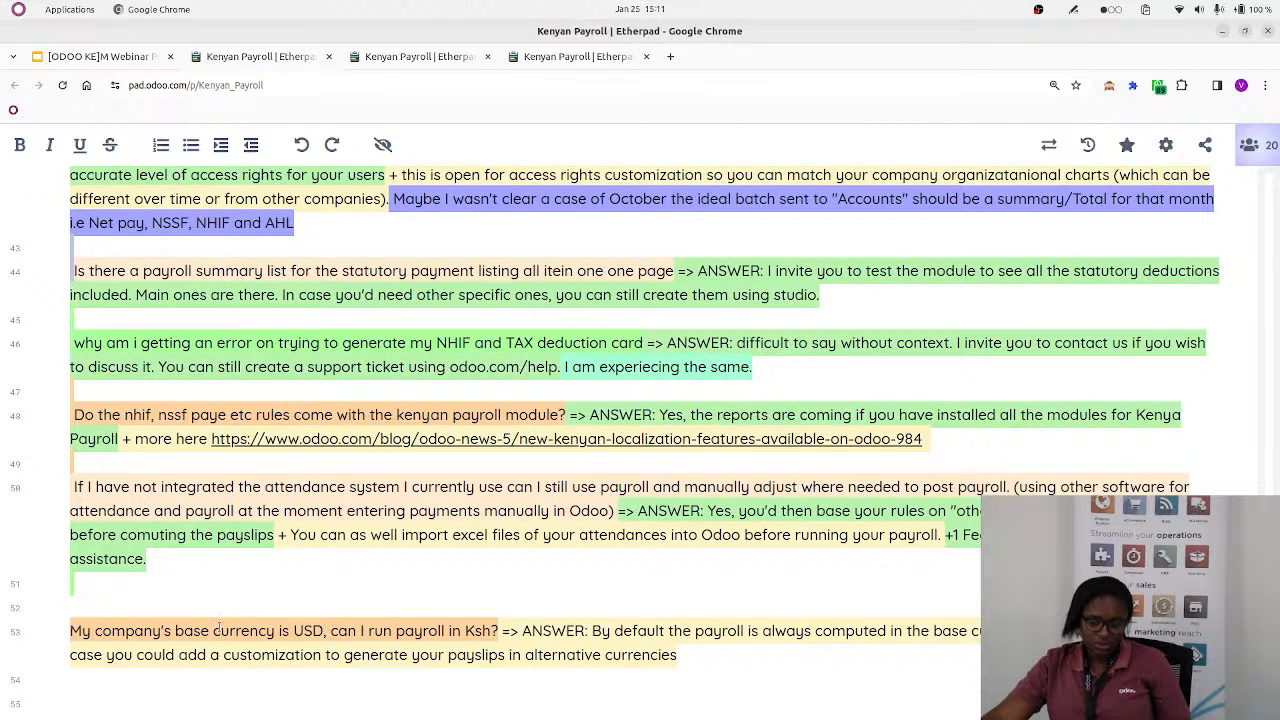
mouse_move(152, 716)
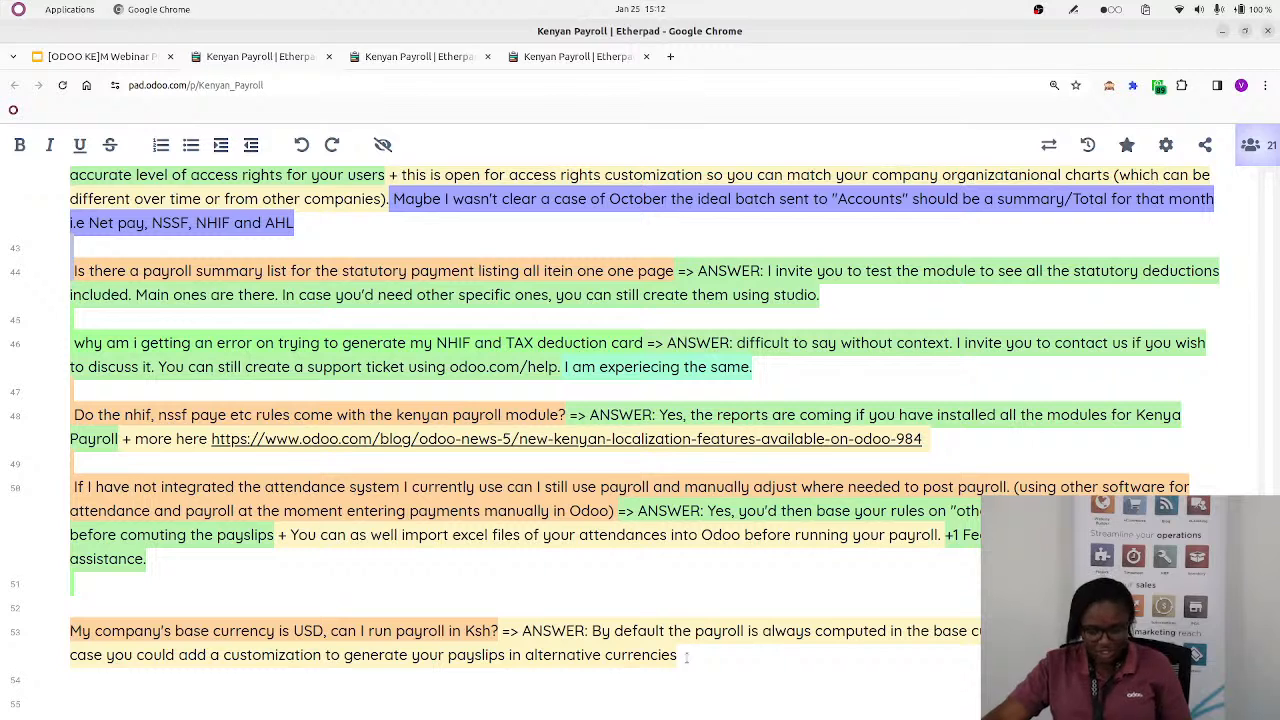
key(Return)
text(H)
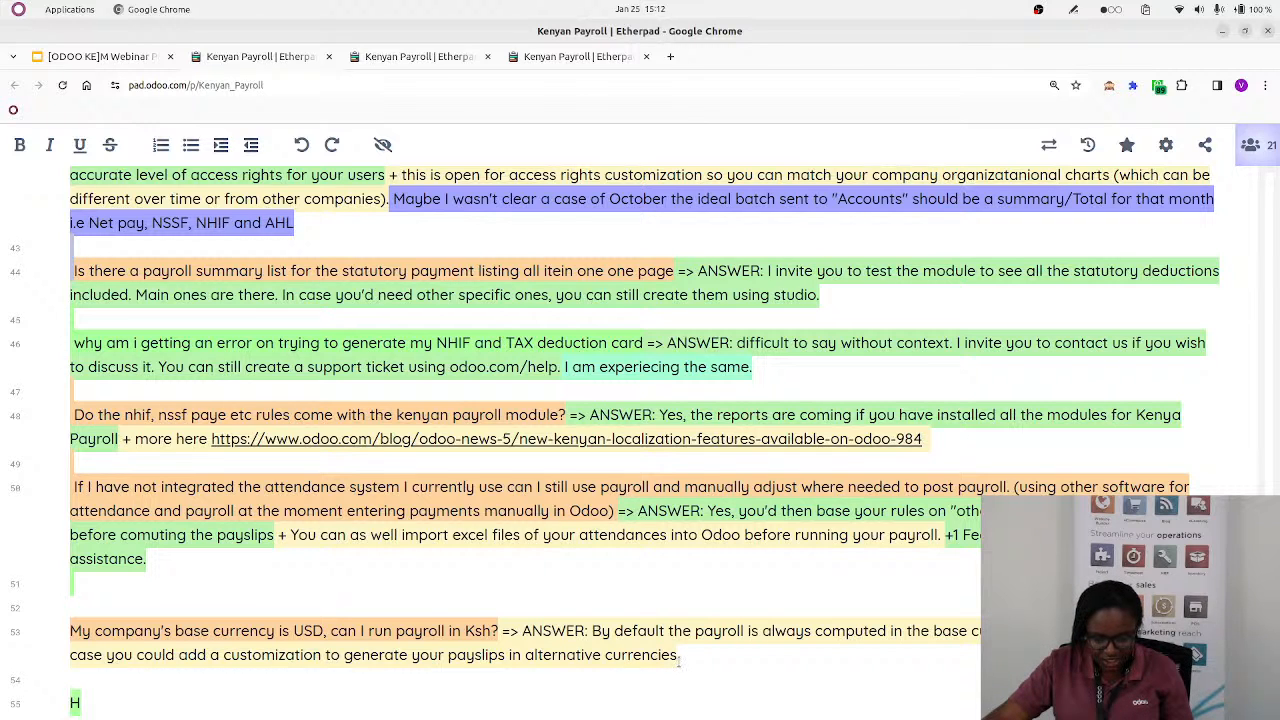
text(ow)
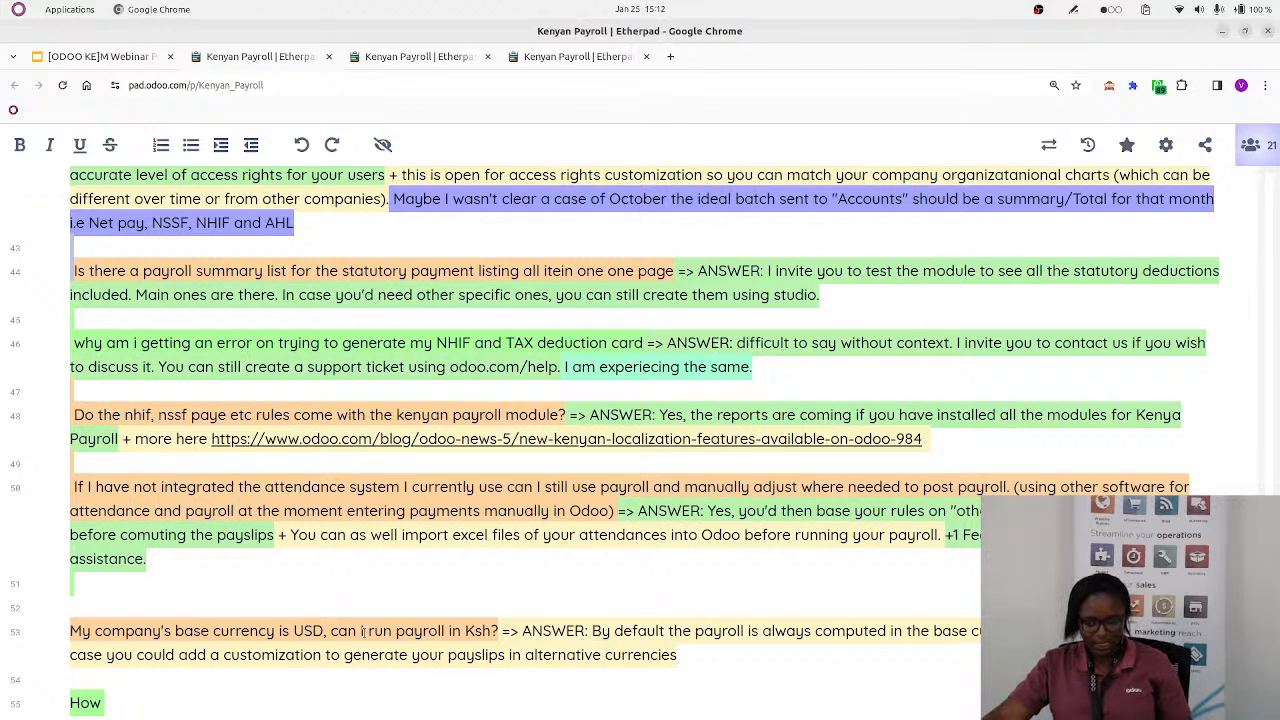
text( Woul)
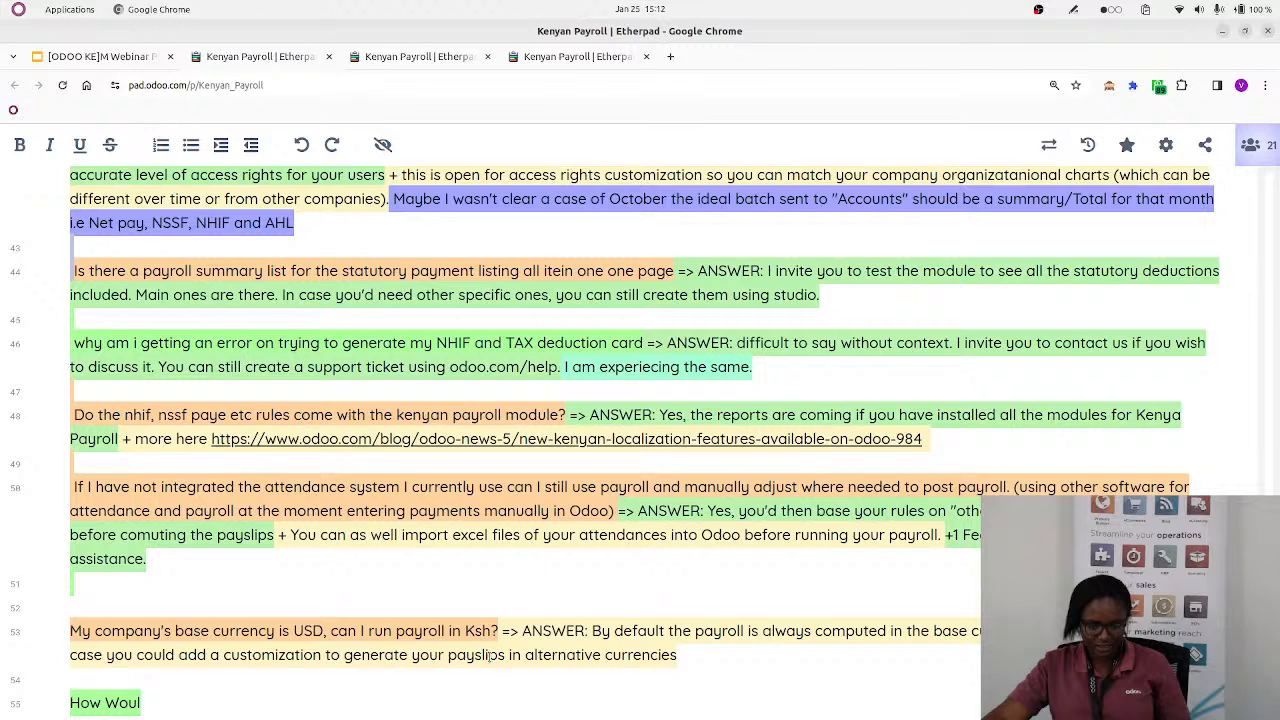
text(d i)
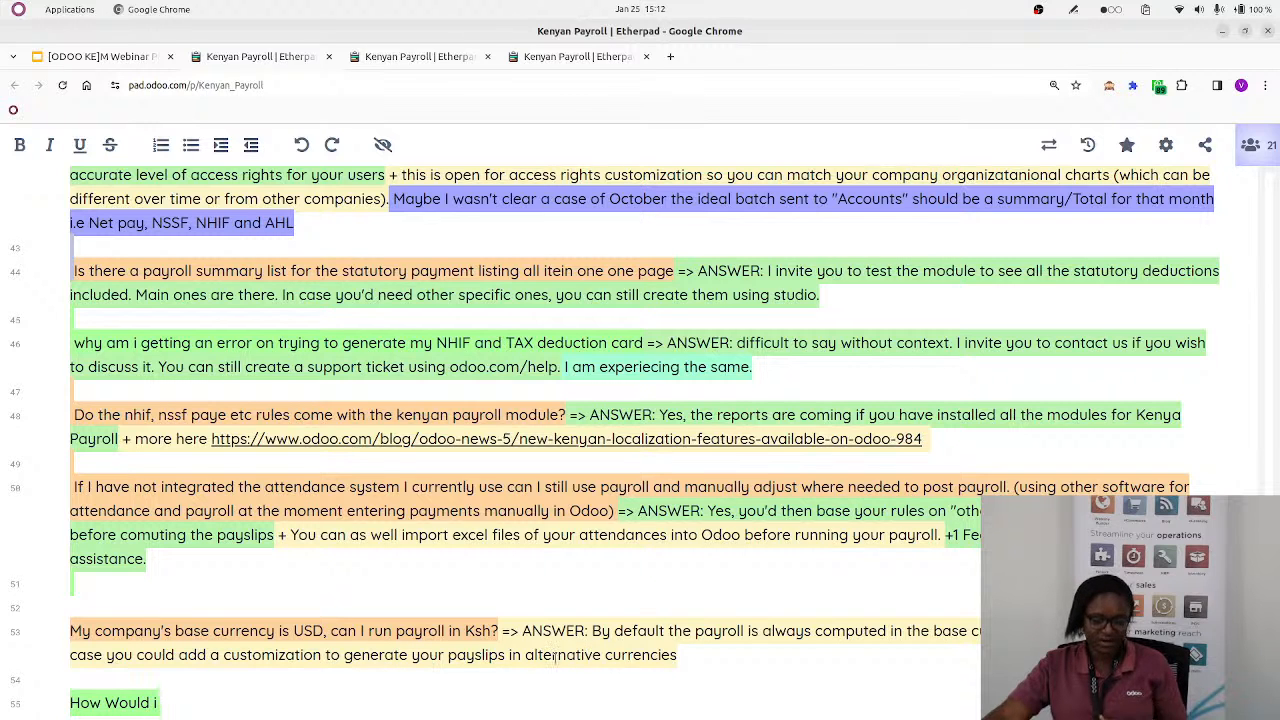
text( Be ab)
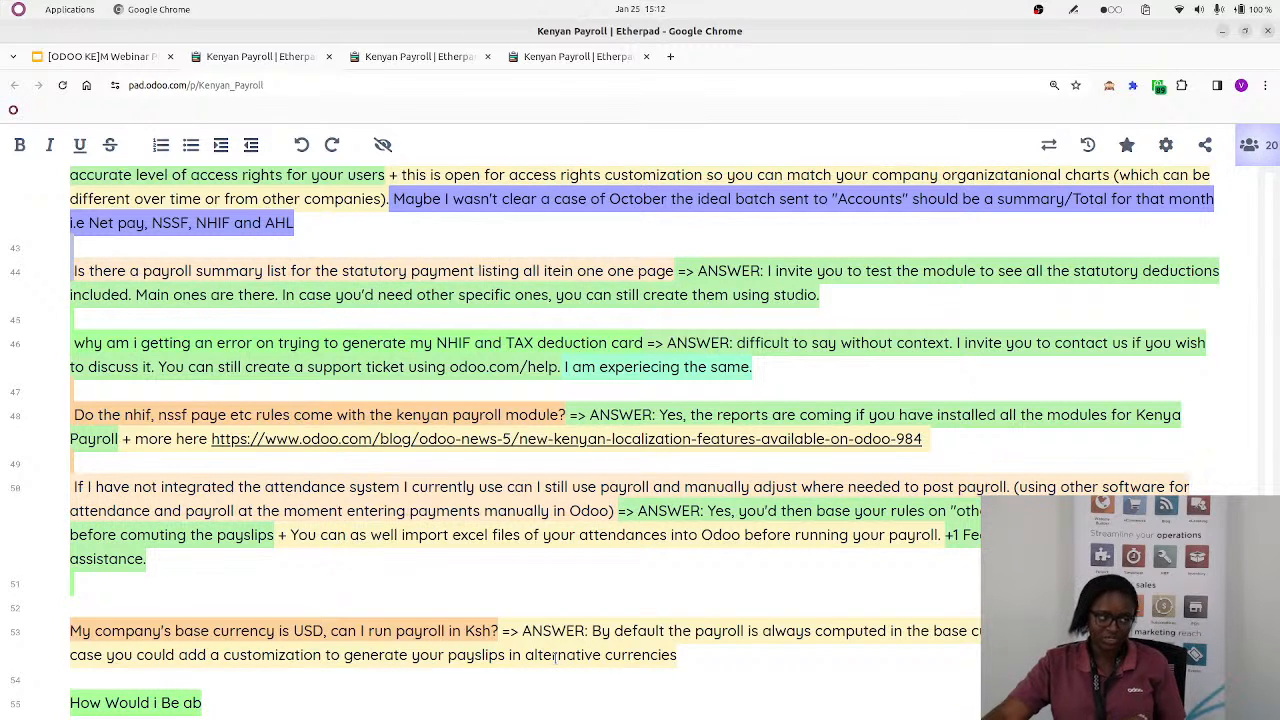
text(le to t)
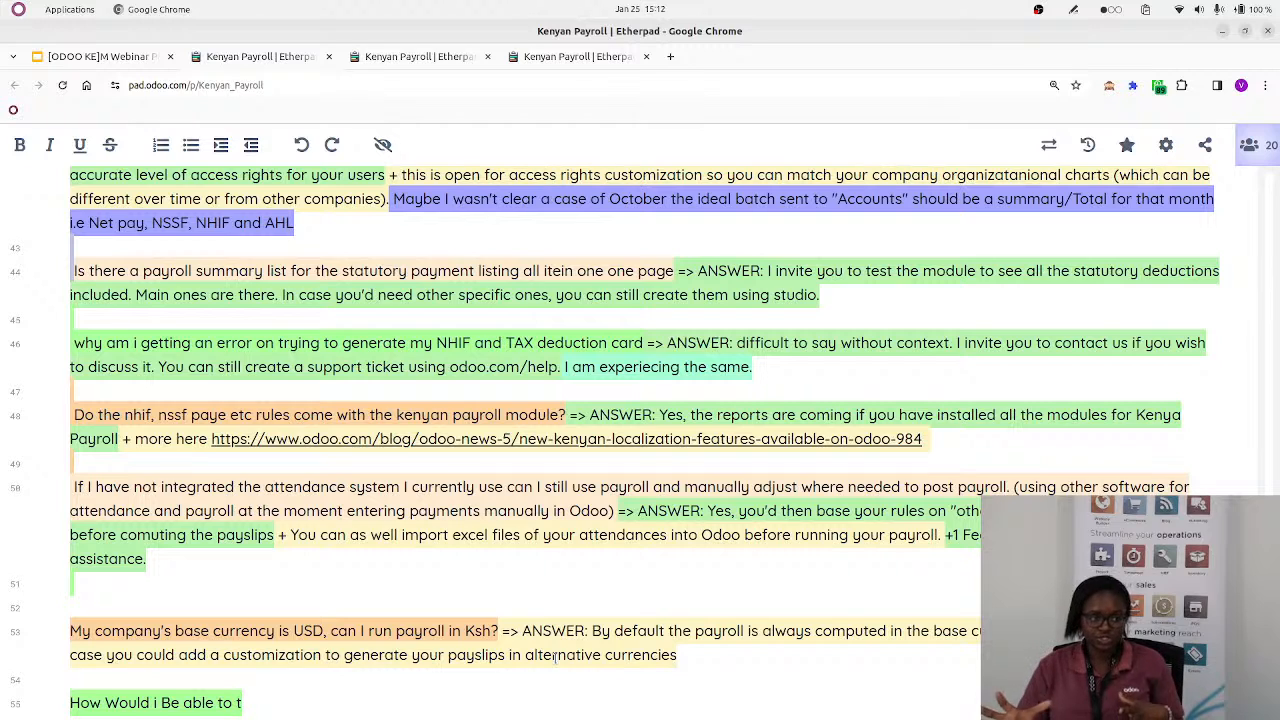
text(rack)
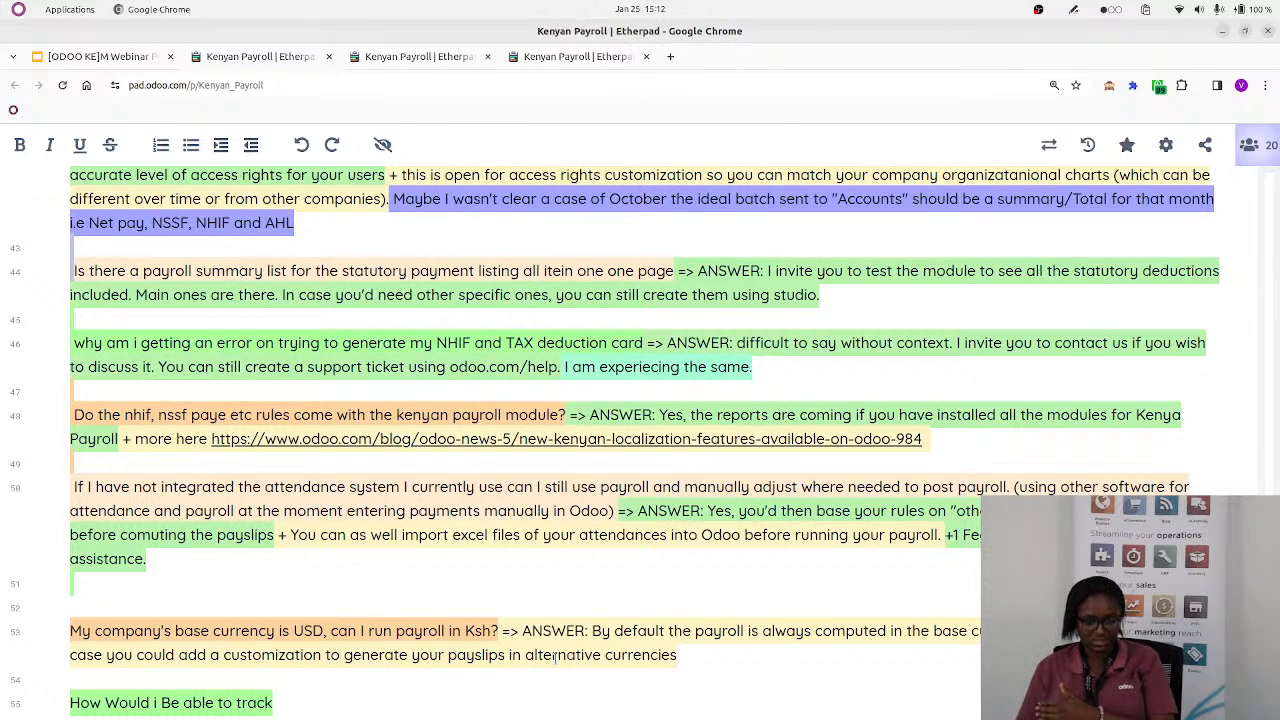
text( thi)
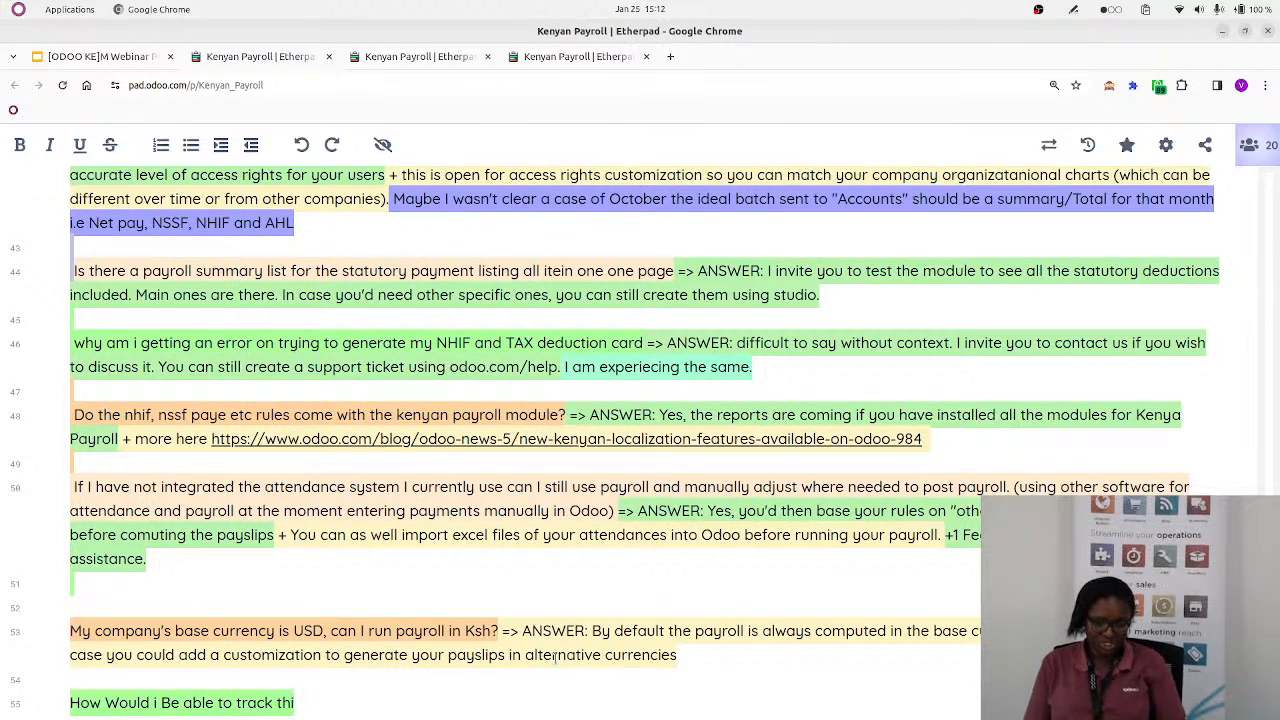
text(rd part)
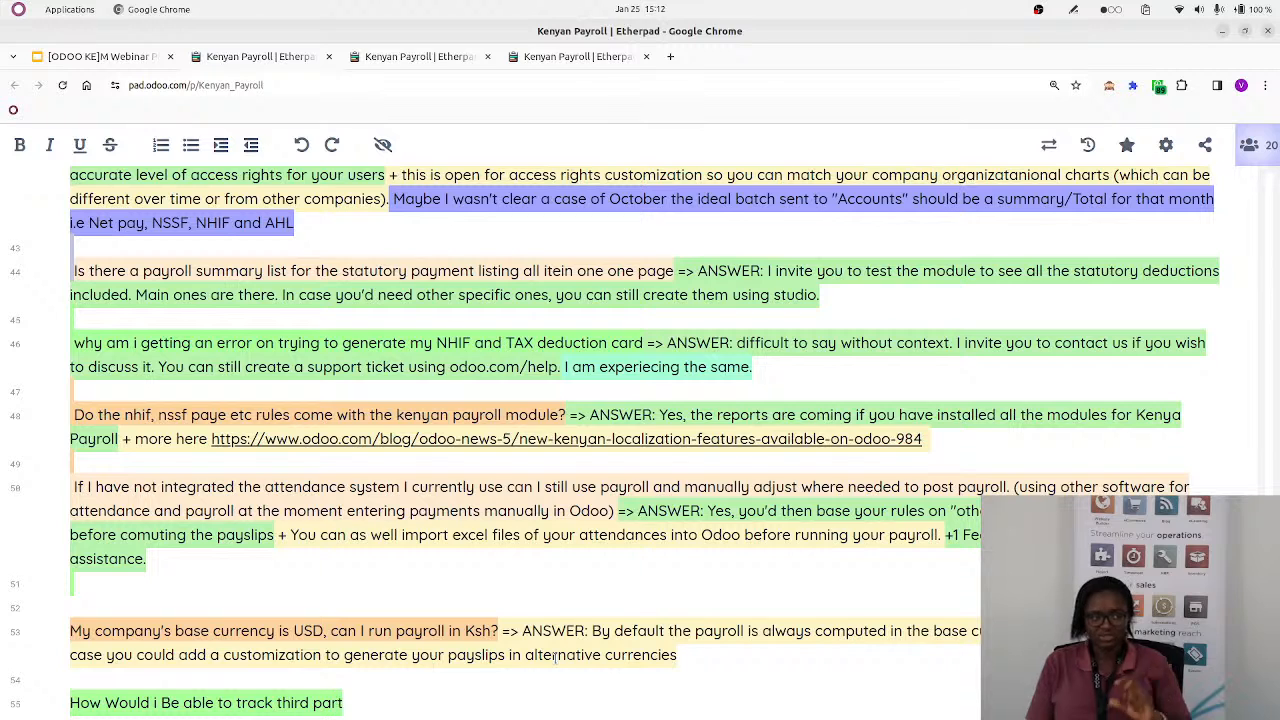
text(y loans th)
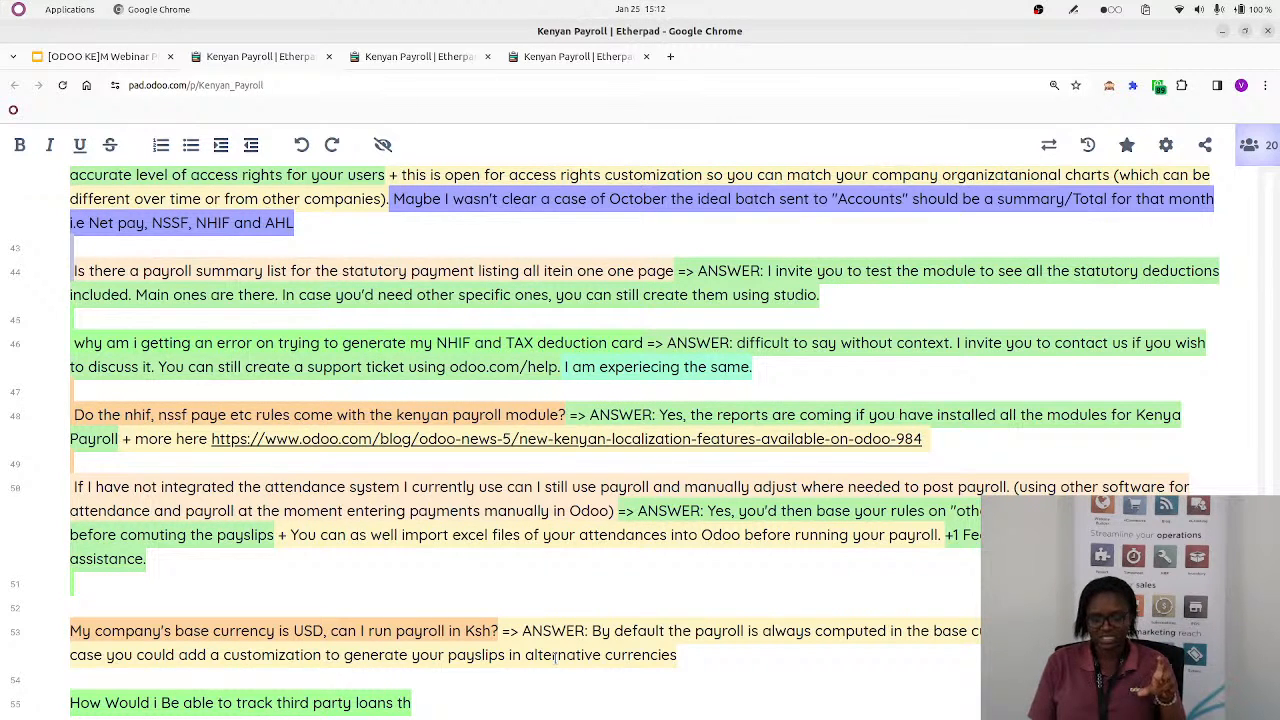
key(BackSpace)
key(BackSpace)
text(and)
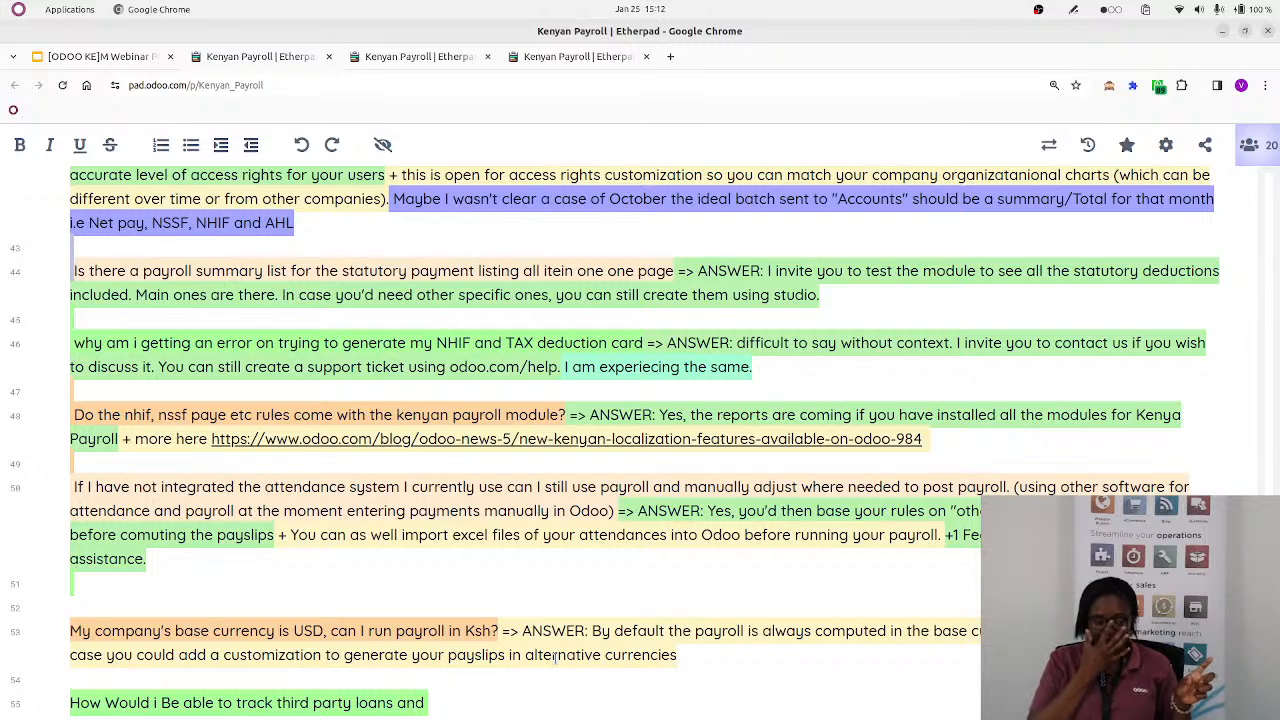
text( paythm)
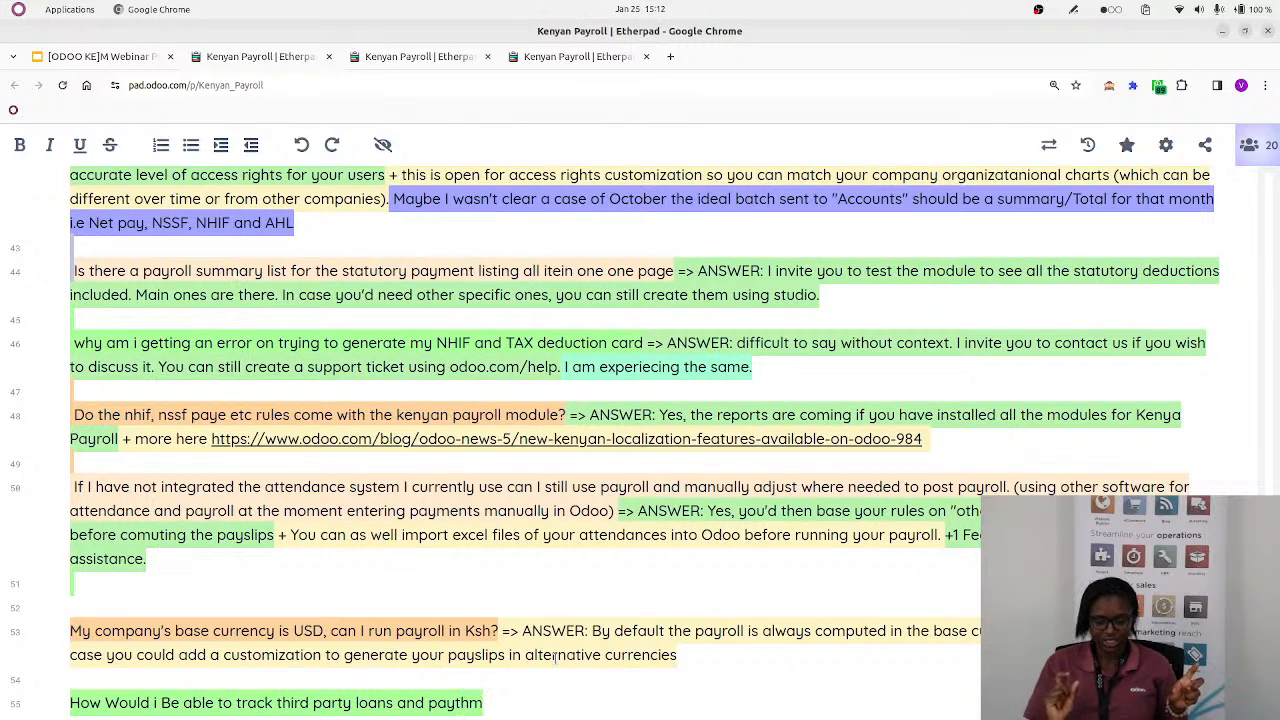
text( through)
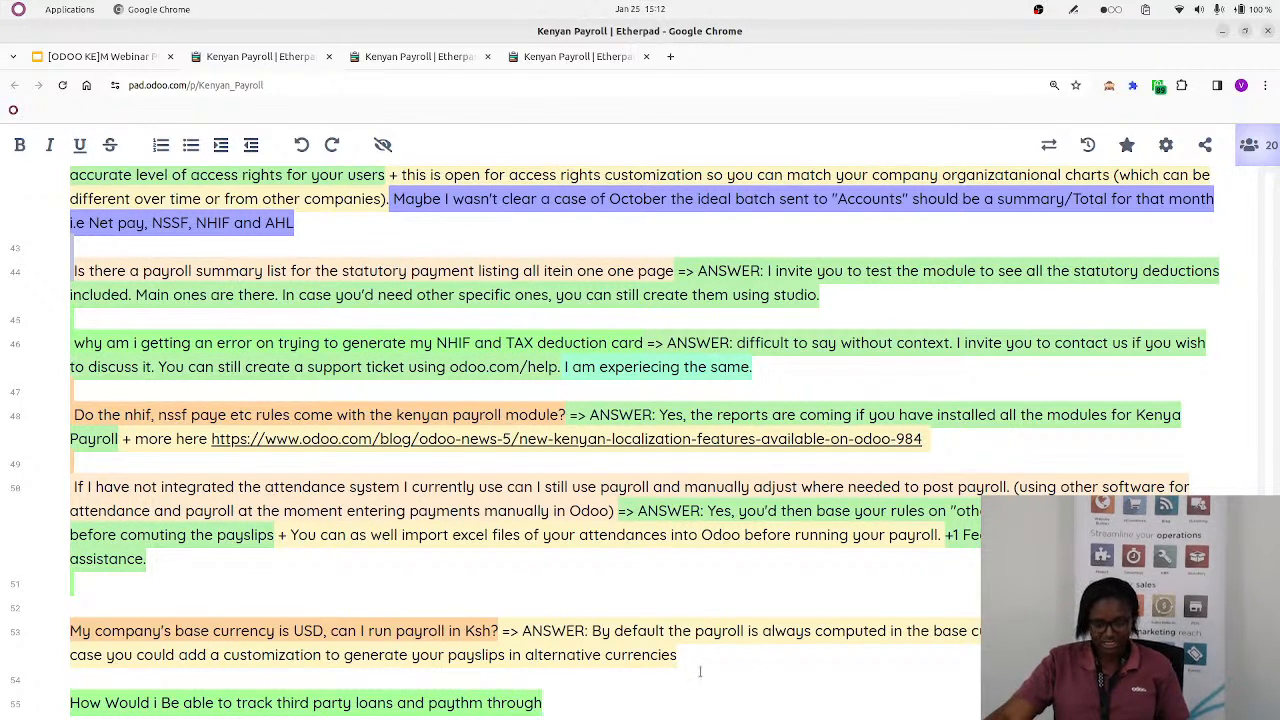
Add the presenter's contact e-mail after the answer on payslips in alternative currencies, and start a new line below it
click(696, 663)
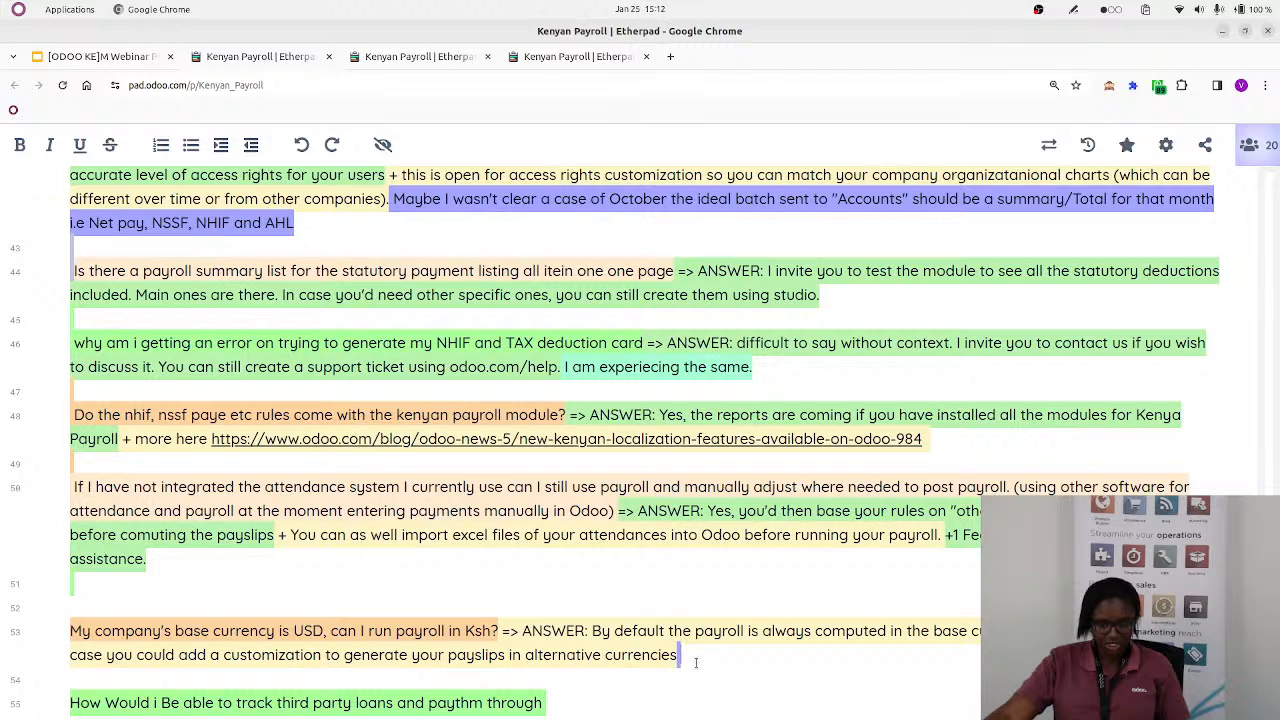
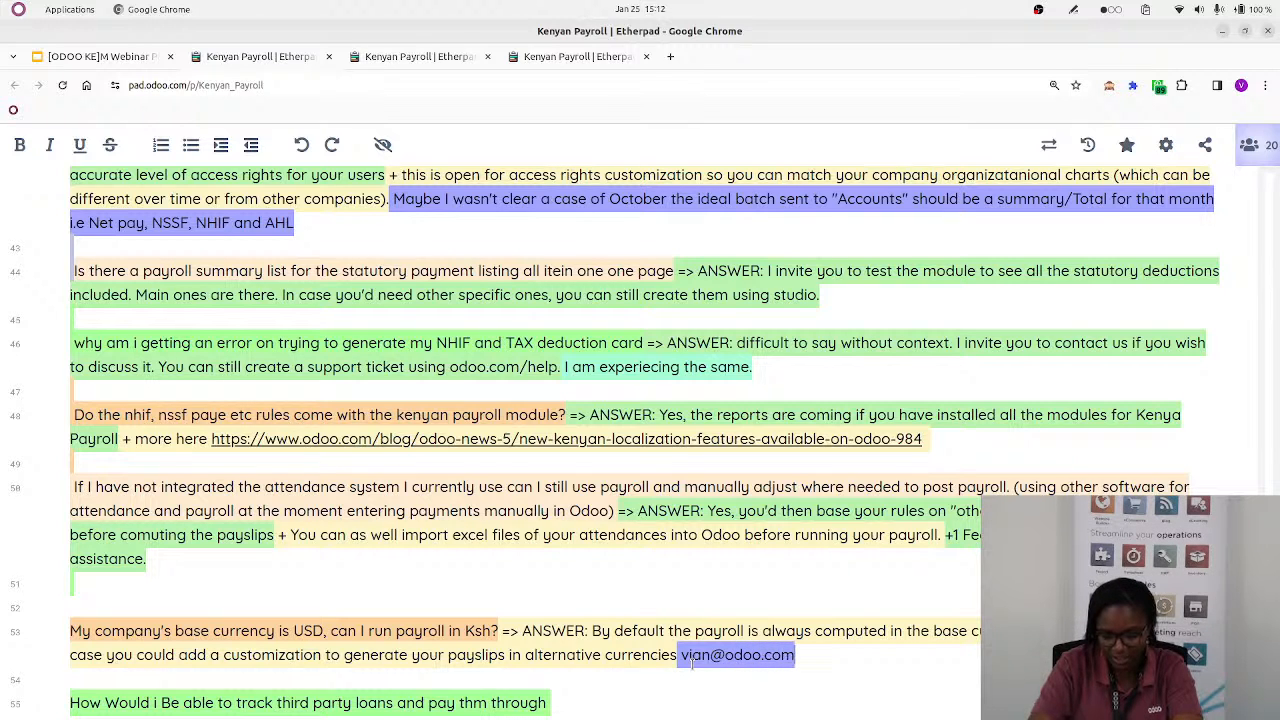
key(Return)
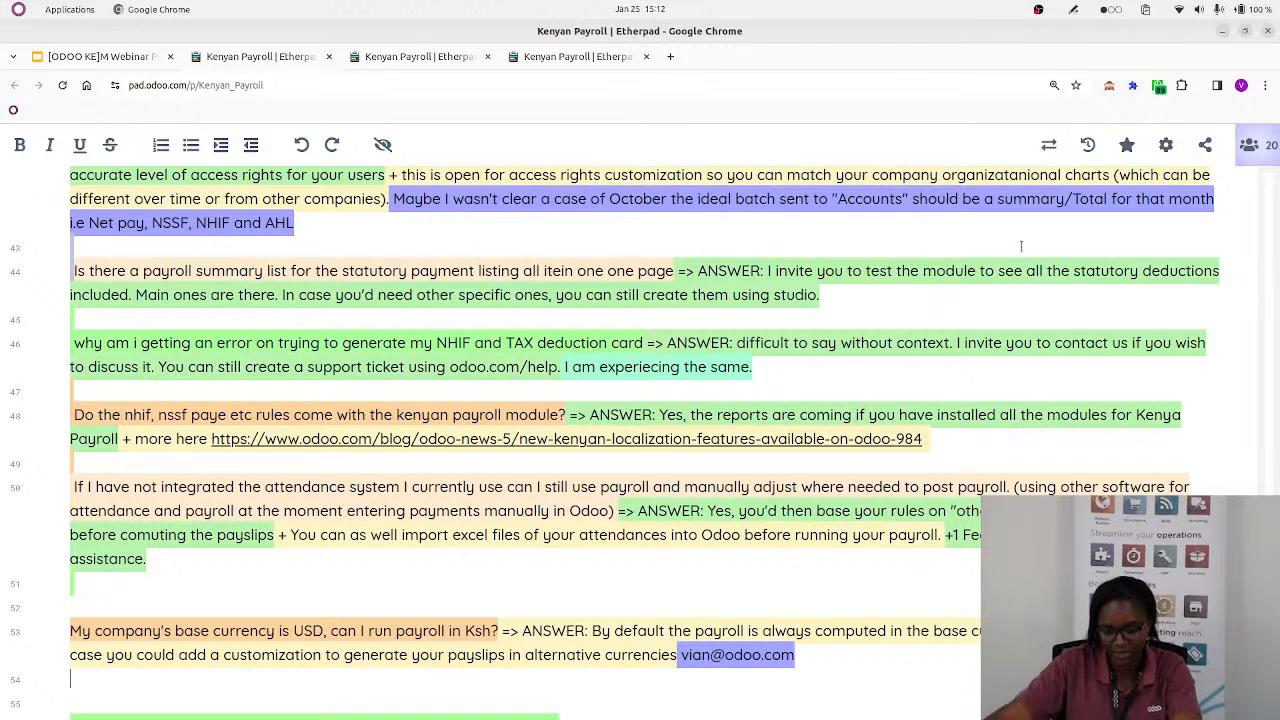
Read the question on tracking third party loans and paying them through the payroll, and look back over the earlier answers
scroll(546, 487, down, 1)
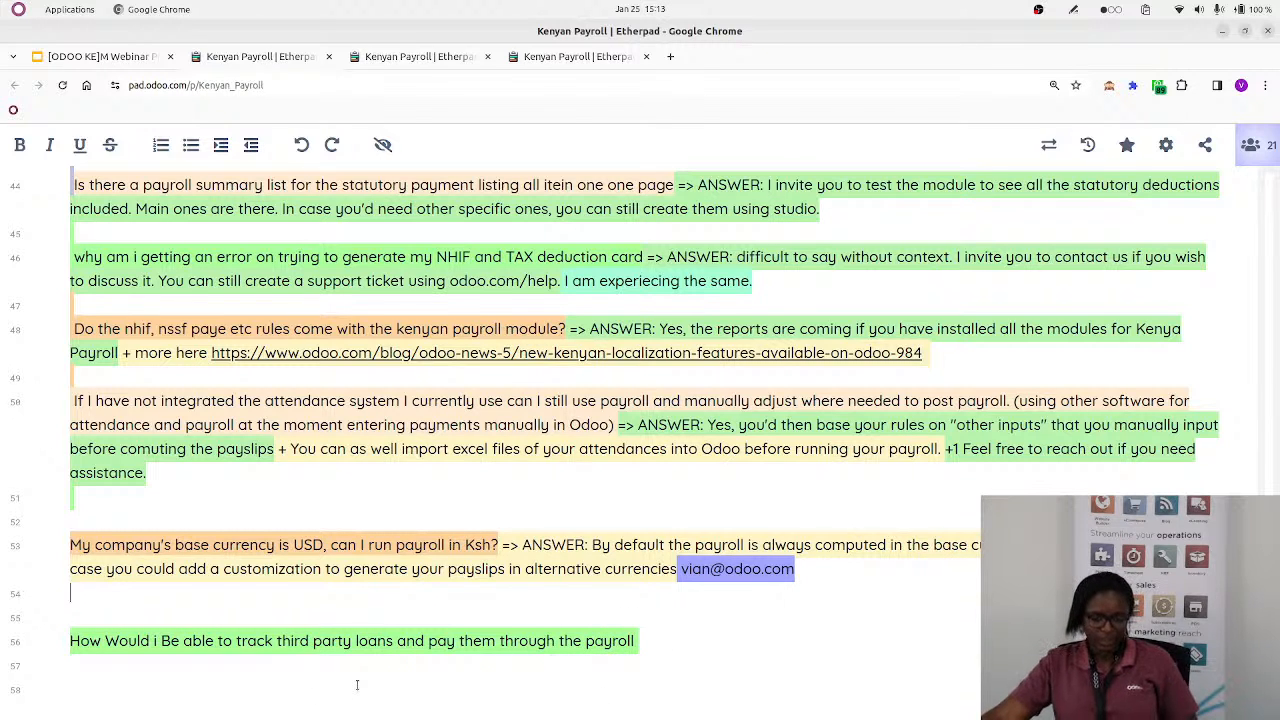
mouse_move(315, 714)
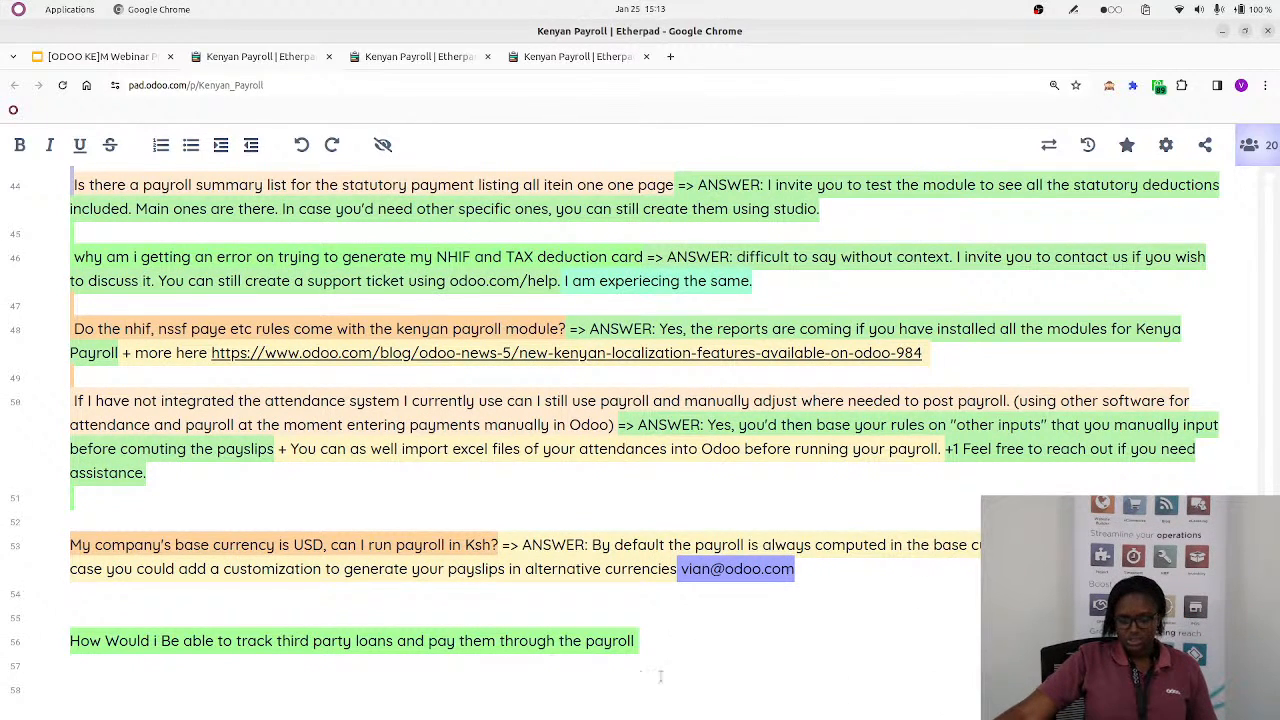
scroll(279, 620, up, 10)
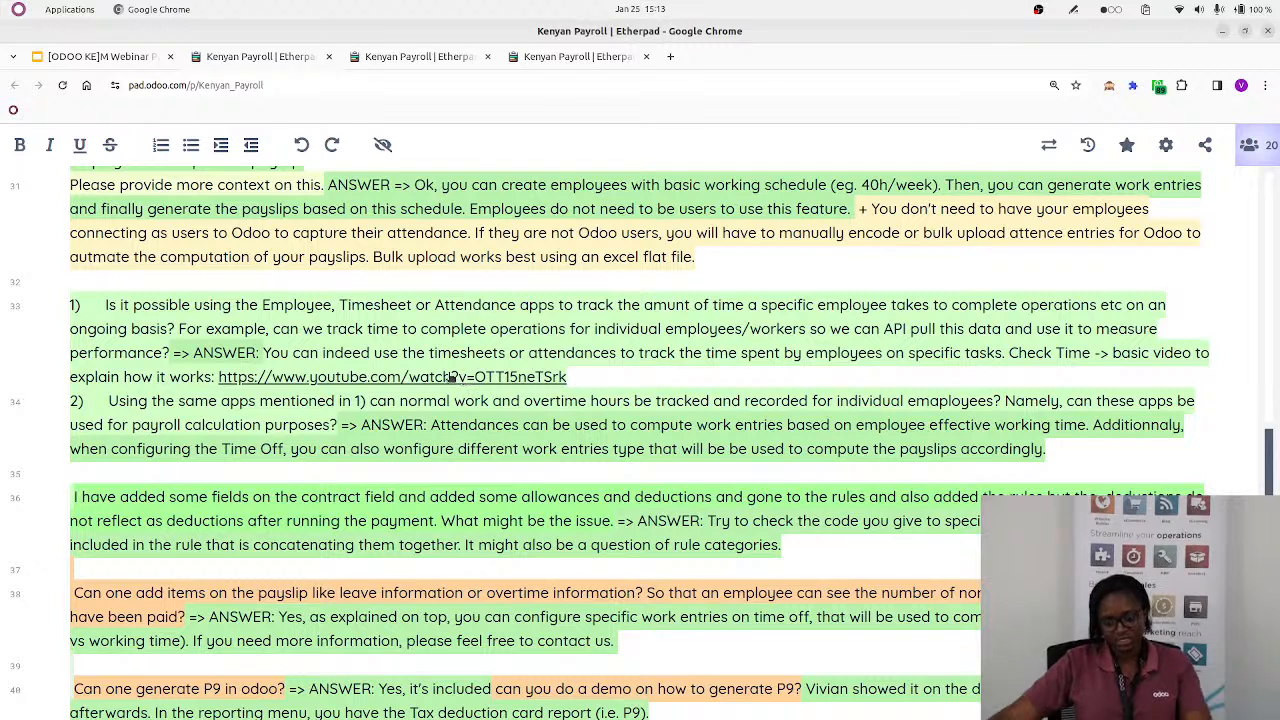
Switch to the browser window with Odoo and open odoo.com in a new browser tab
key(alt+Tab)
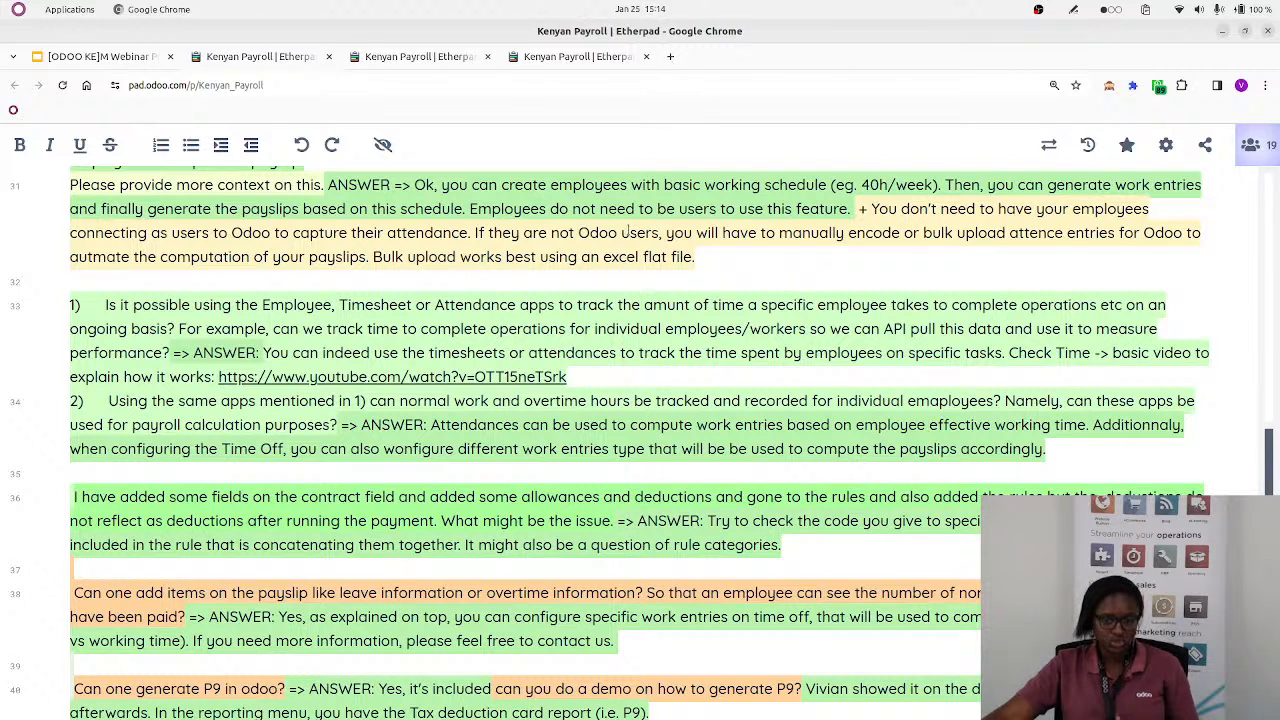
key(alt+Tab)
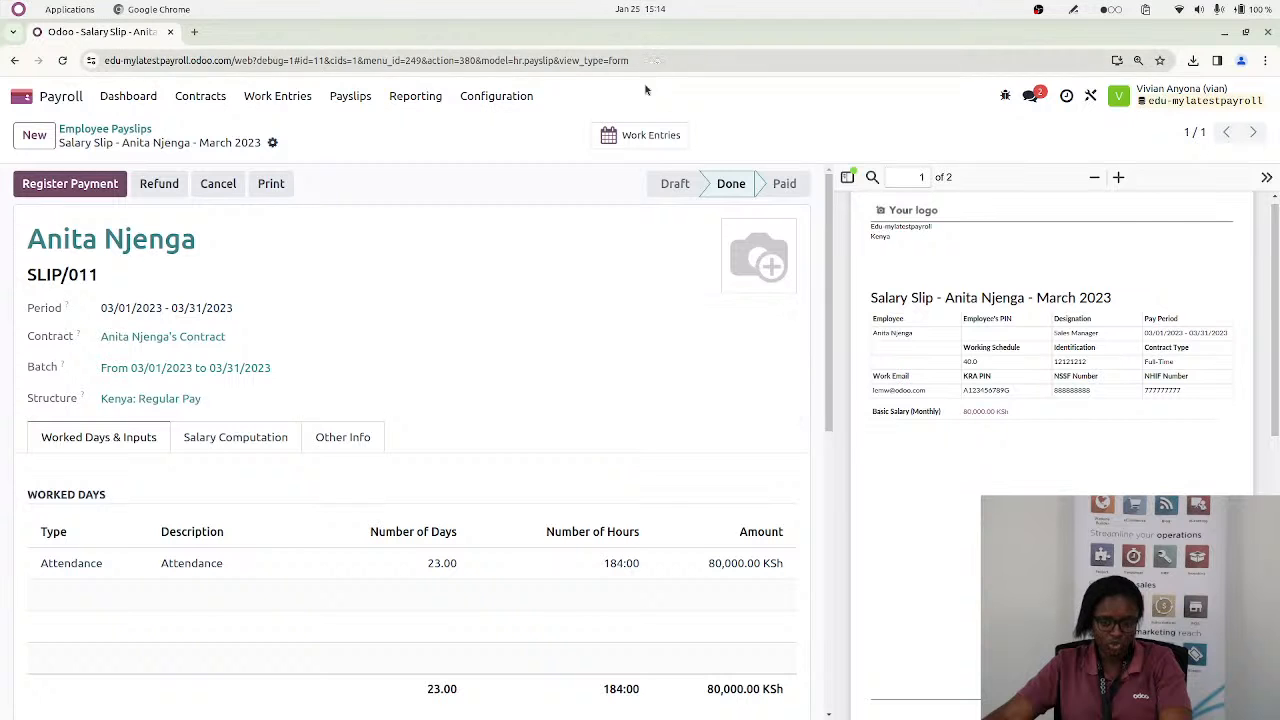
click(195, 33)
text(od)
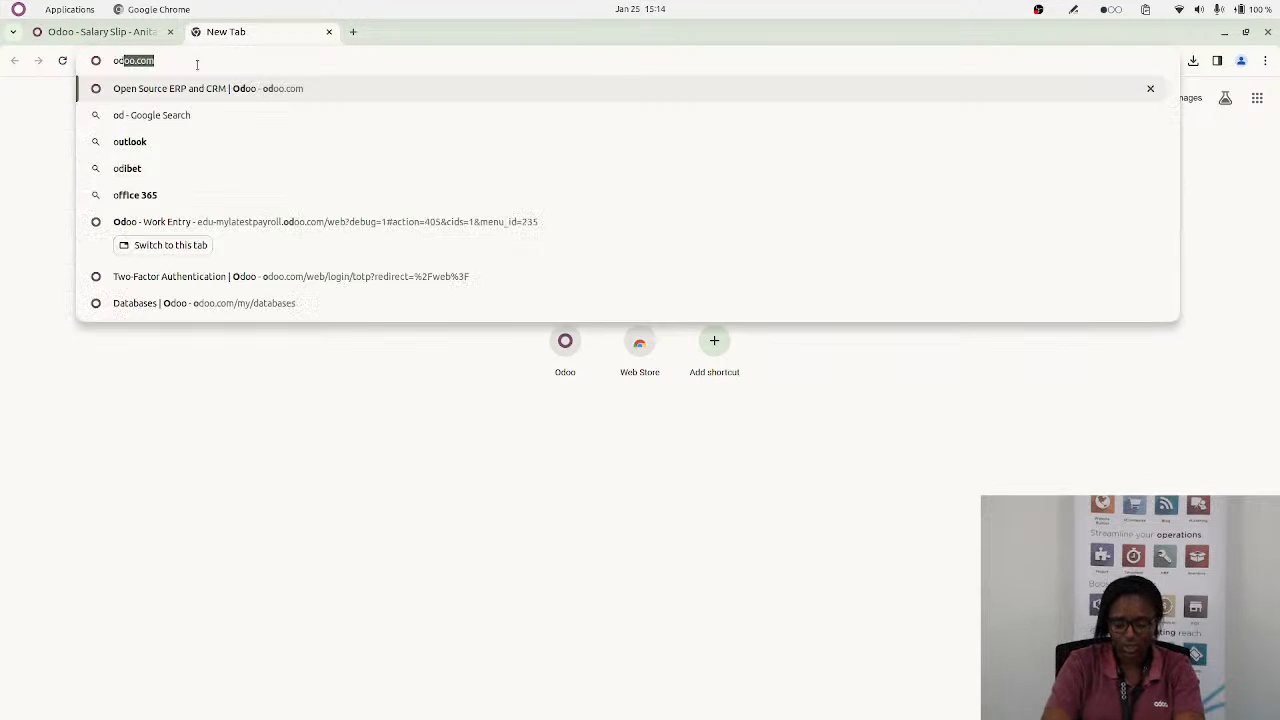
text(oo)
key(Return)
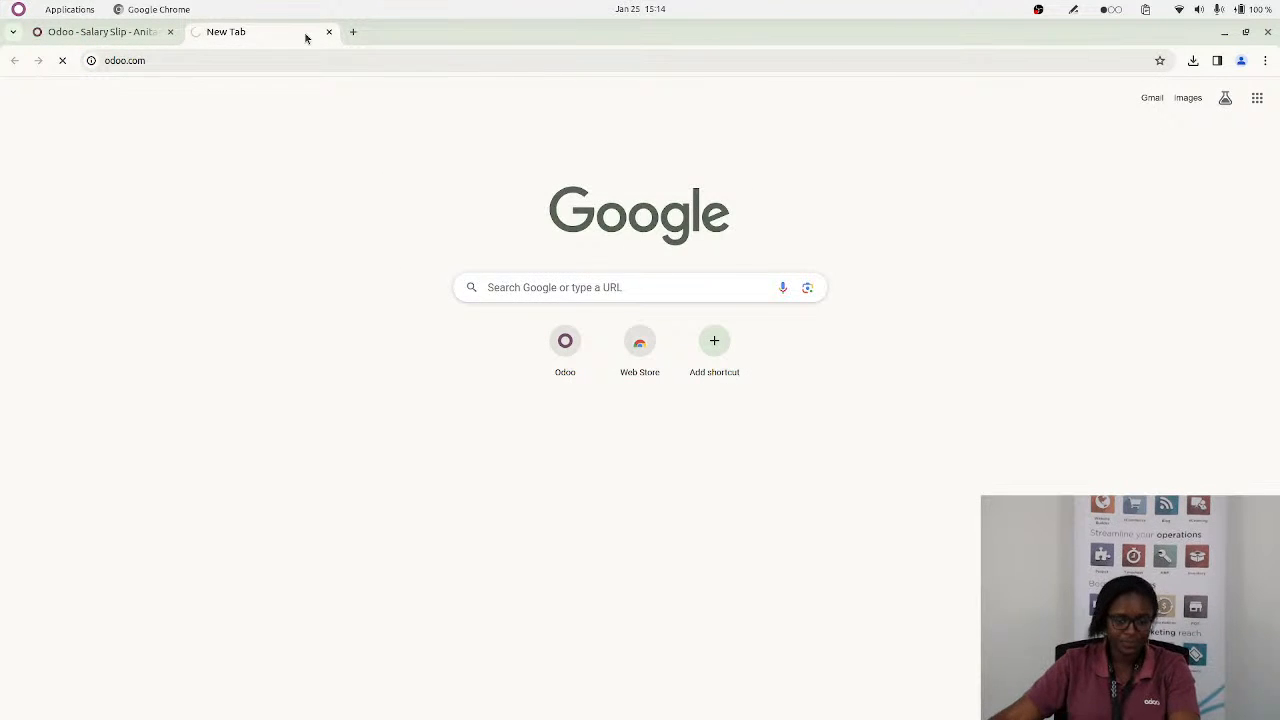